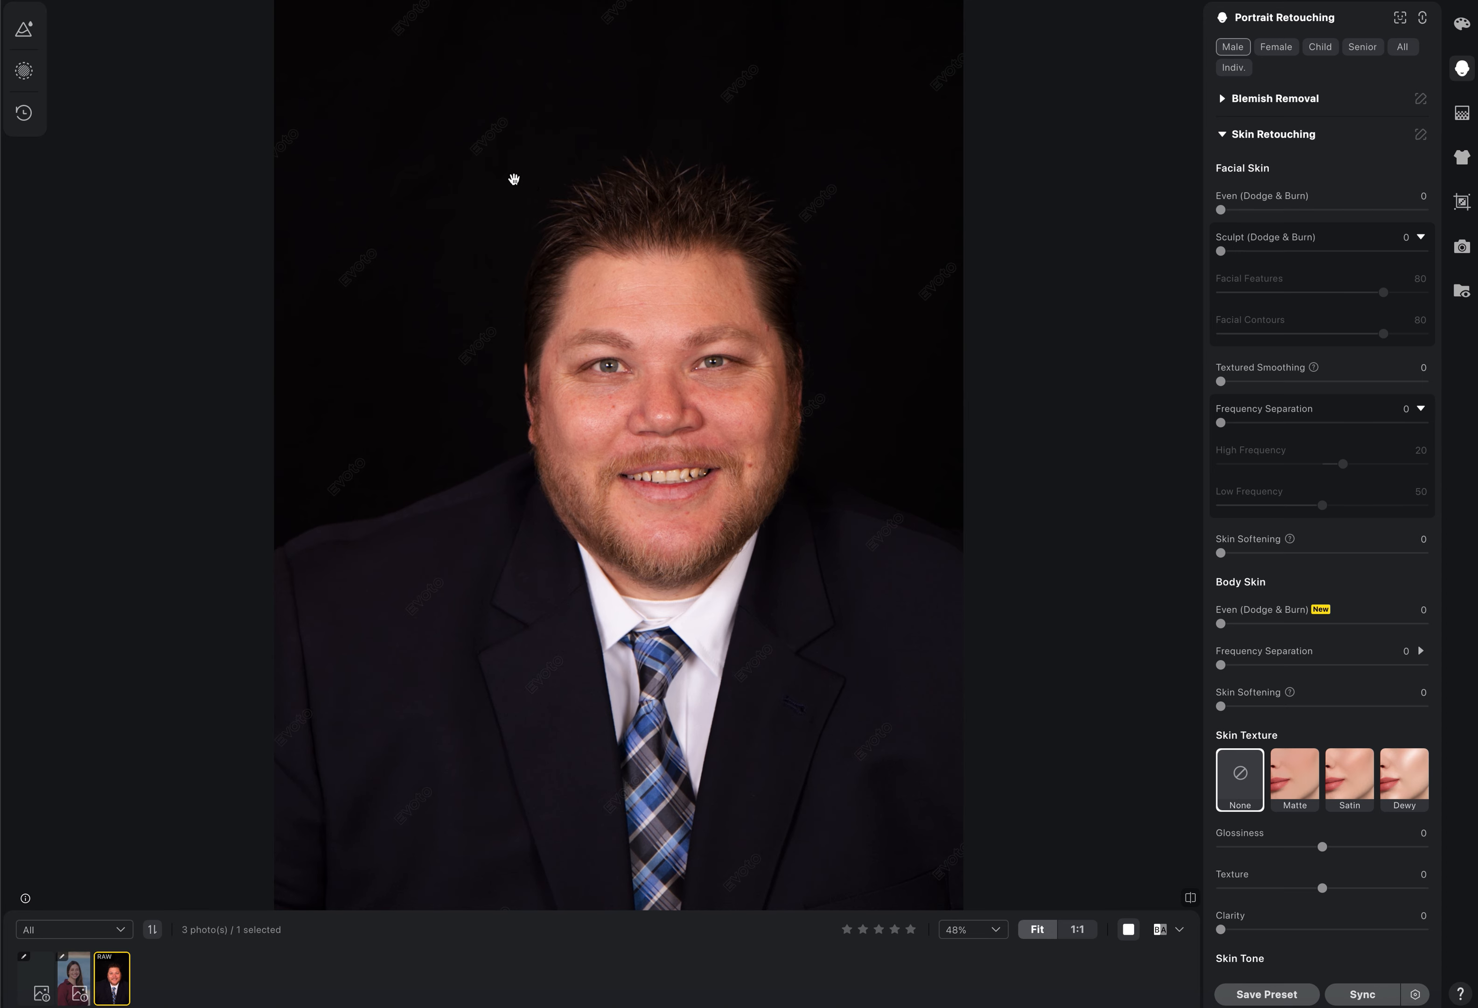
Examine the man's portrait up close along the hair, ear and beard edges against the black background, and at full view
scroll(779, 321, up, 5)
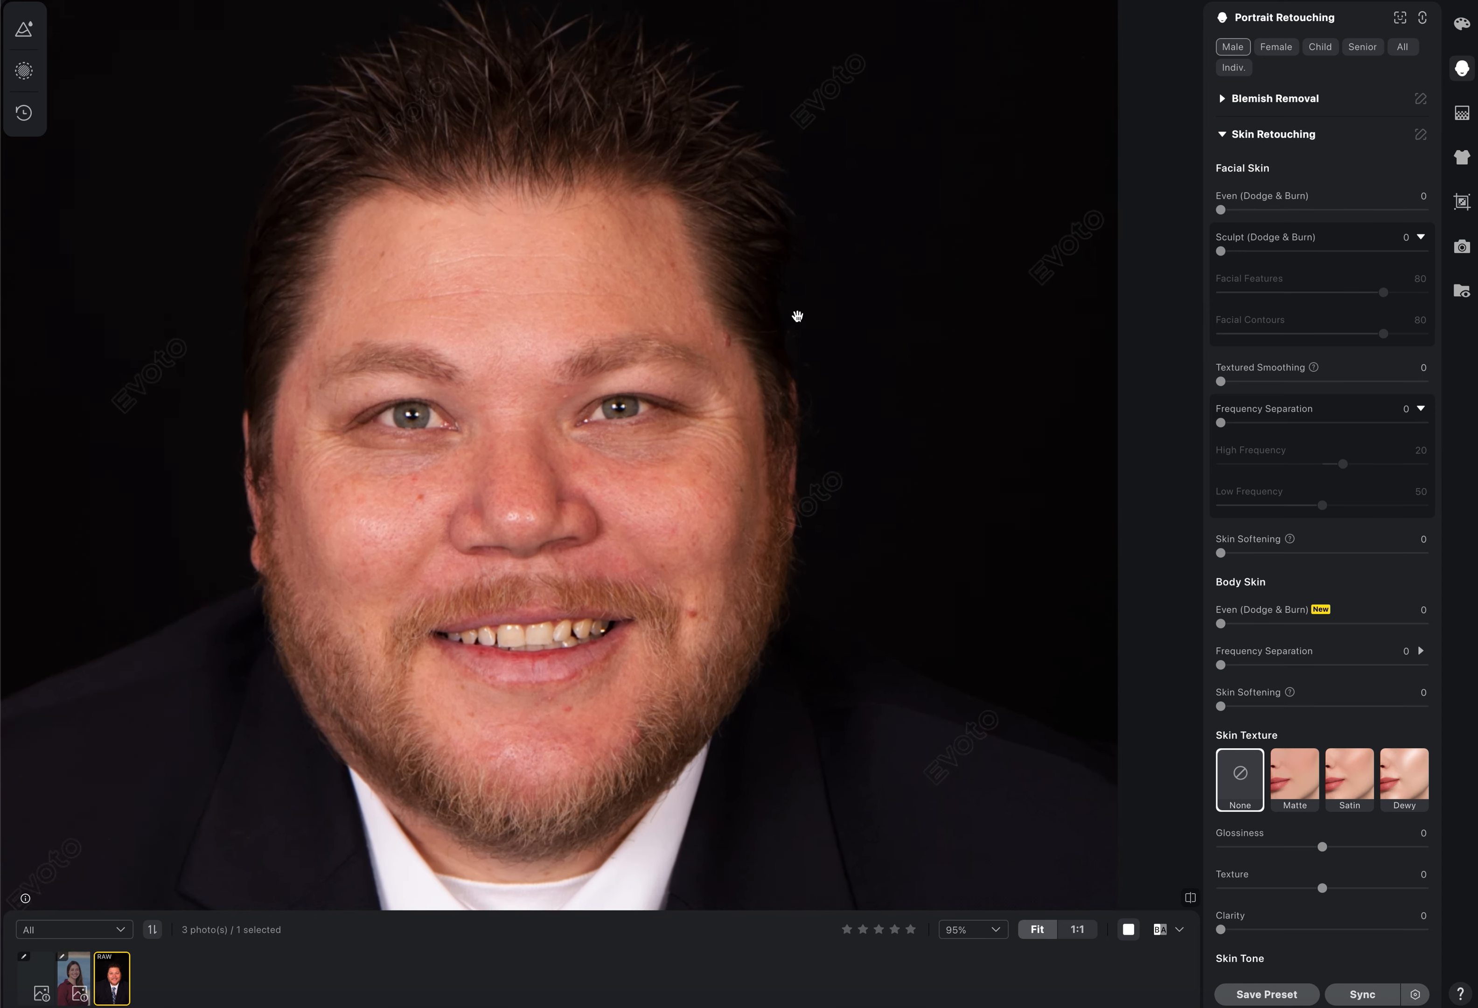
scroll(798, 316, up, 10)
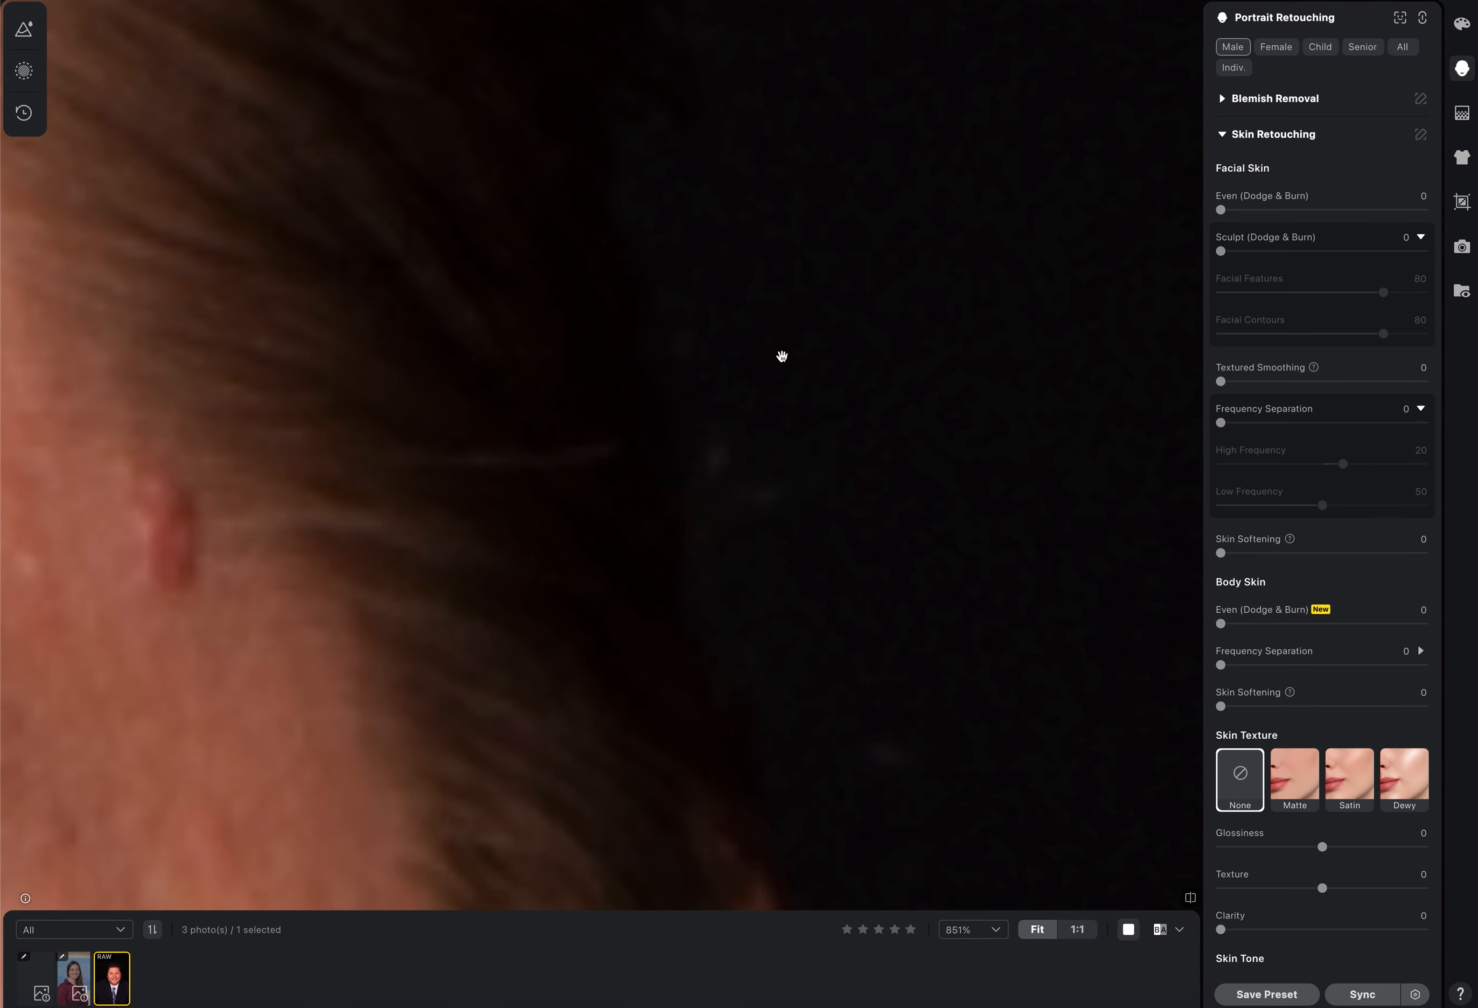
scroll(742, 277, down, 2)
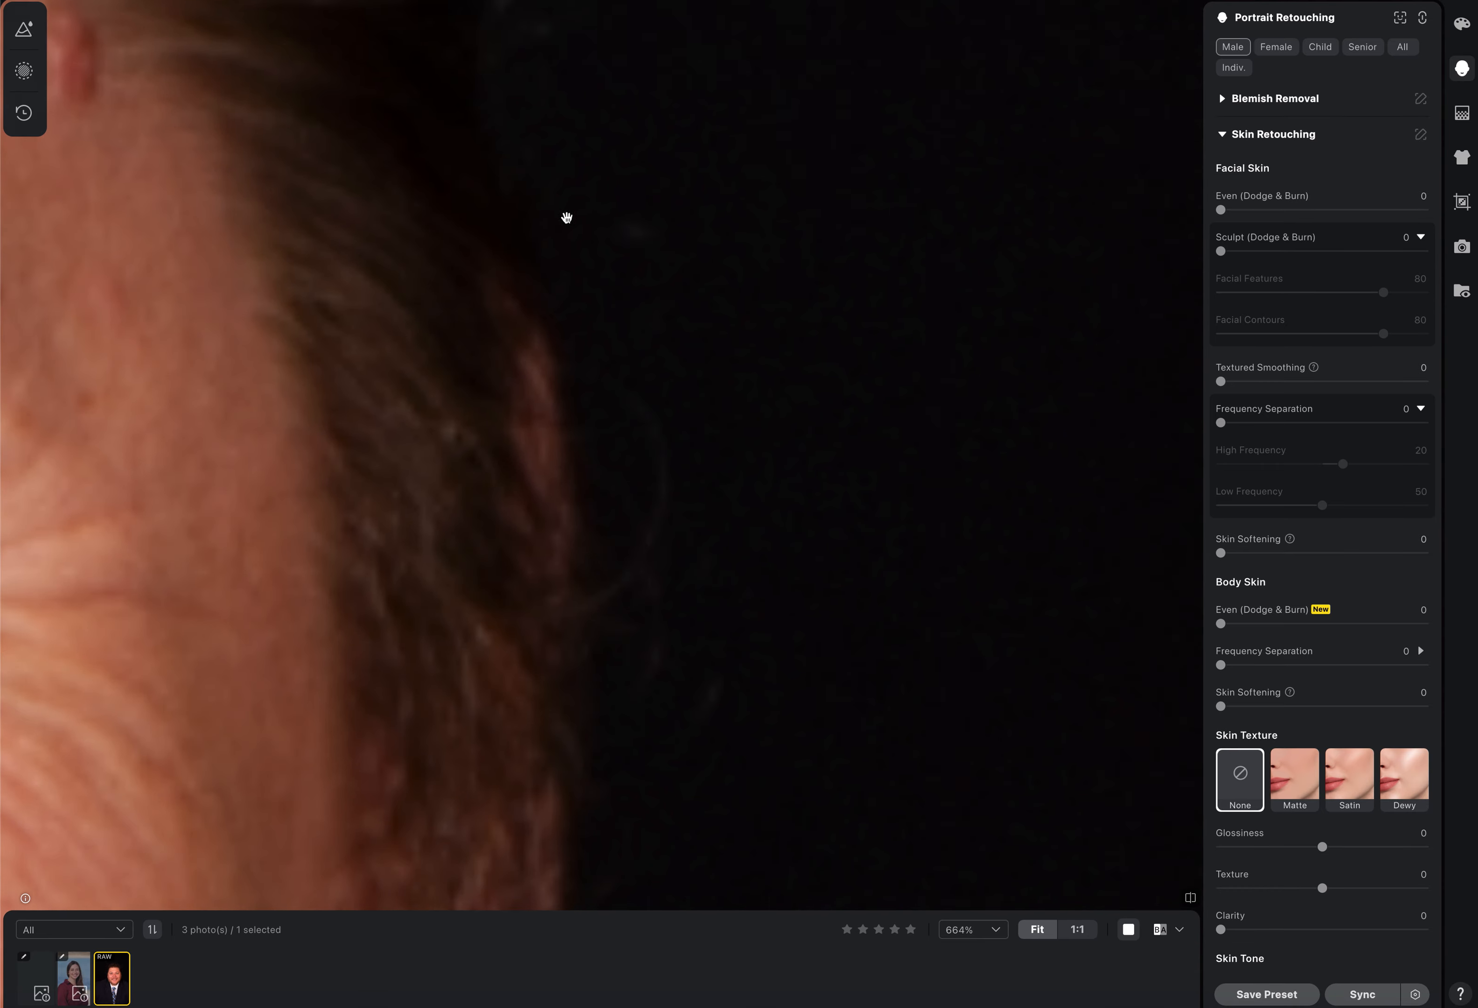
drag(567, 218, 557, 111)
drag(564, 450, 530, 127)
drag(681, 646, 543, 150)
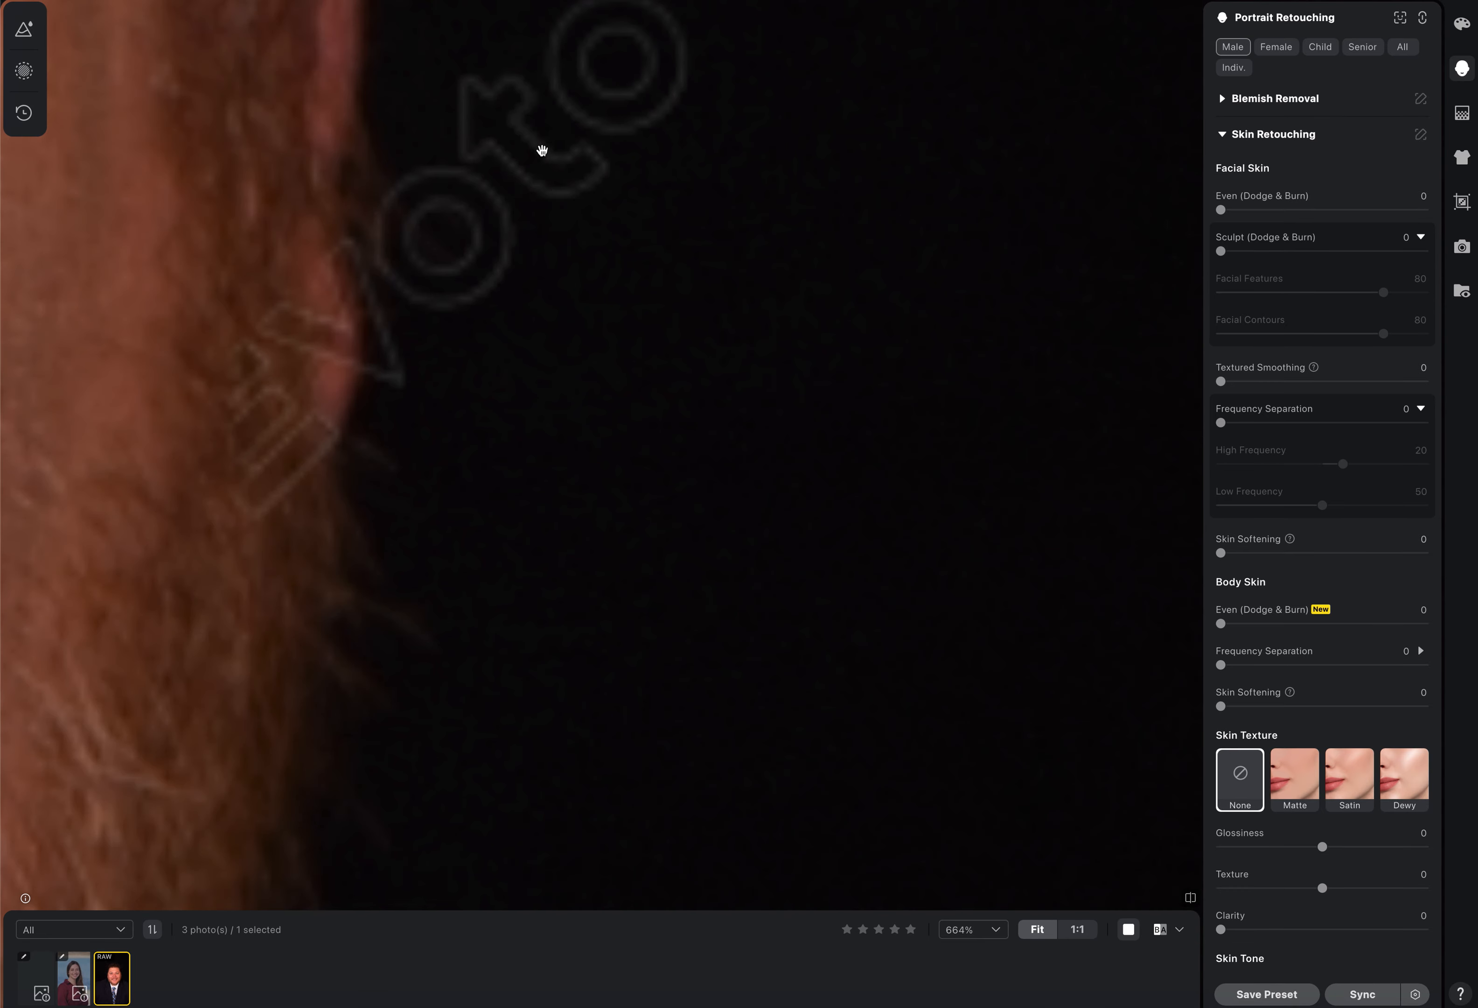
scroll(554, 221, down, 8)
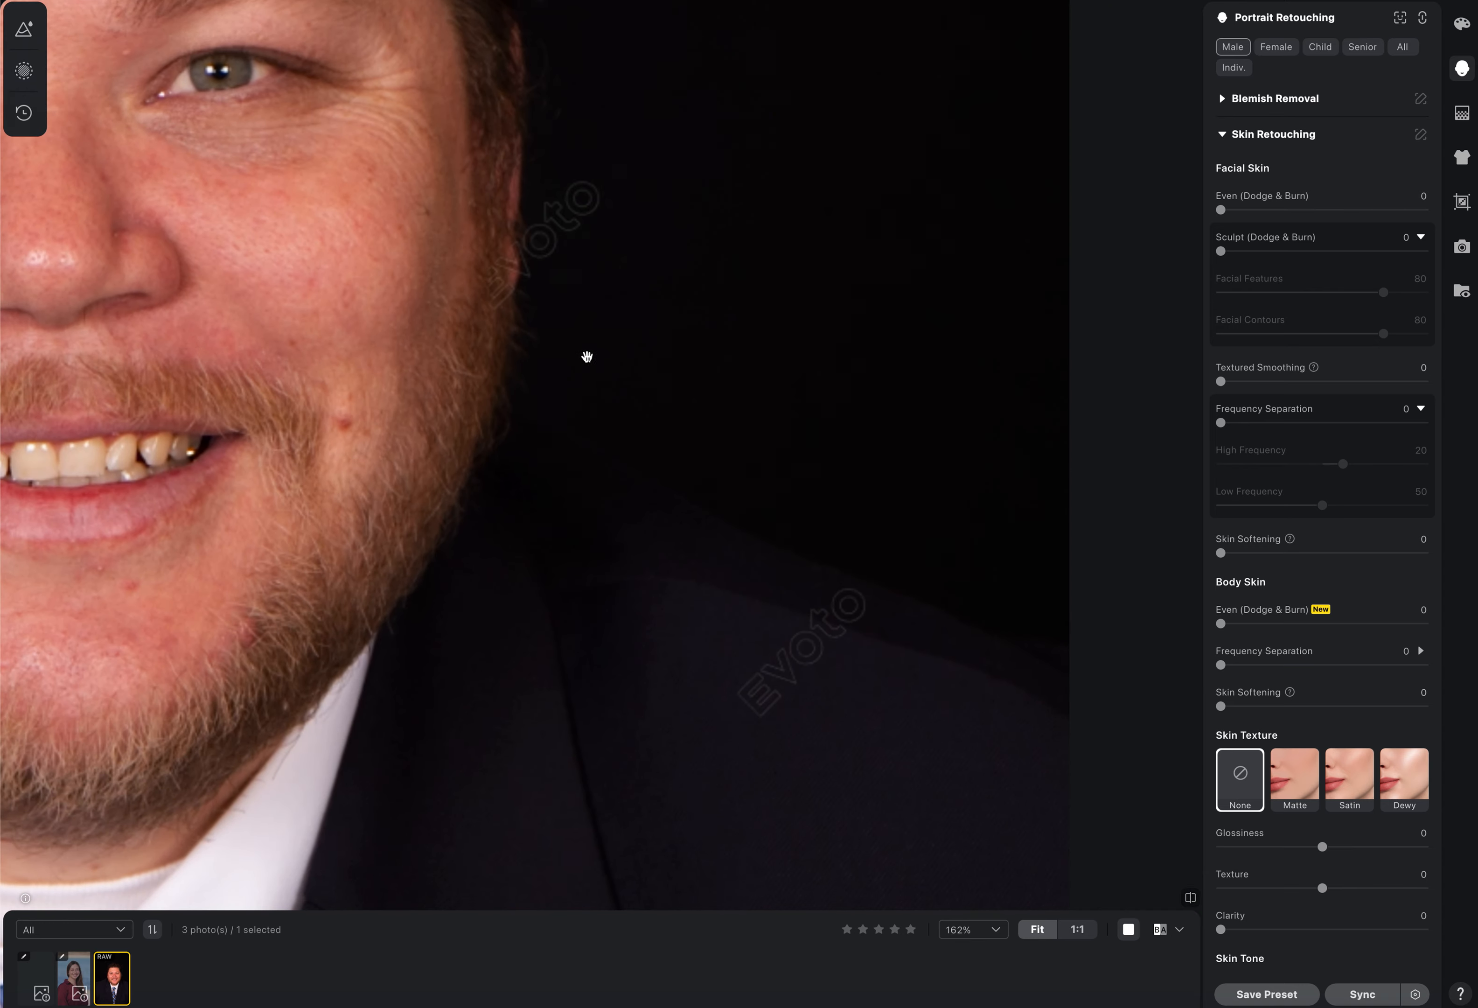
scroll(587, 357, down, 10)
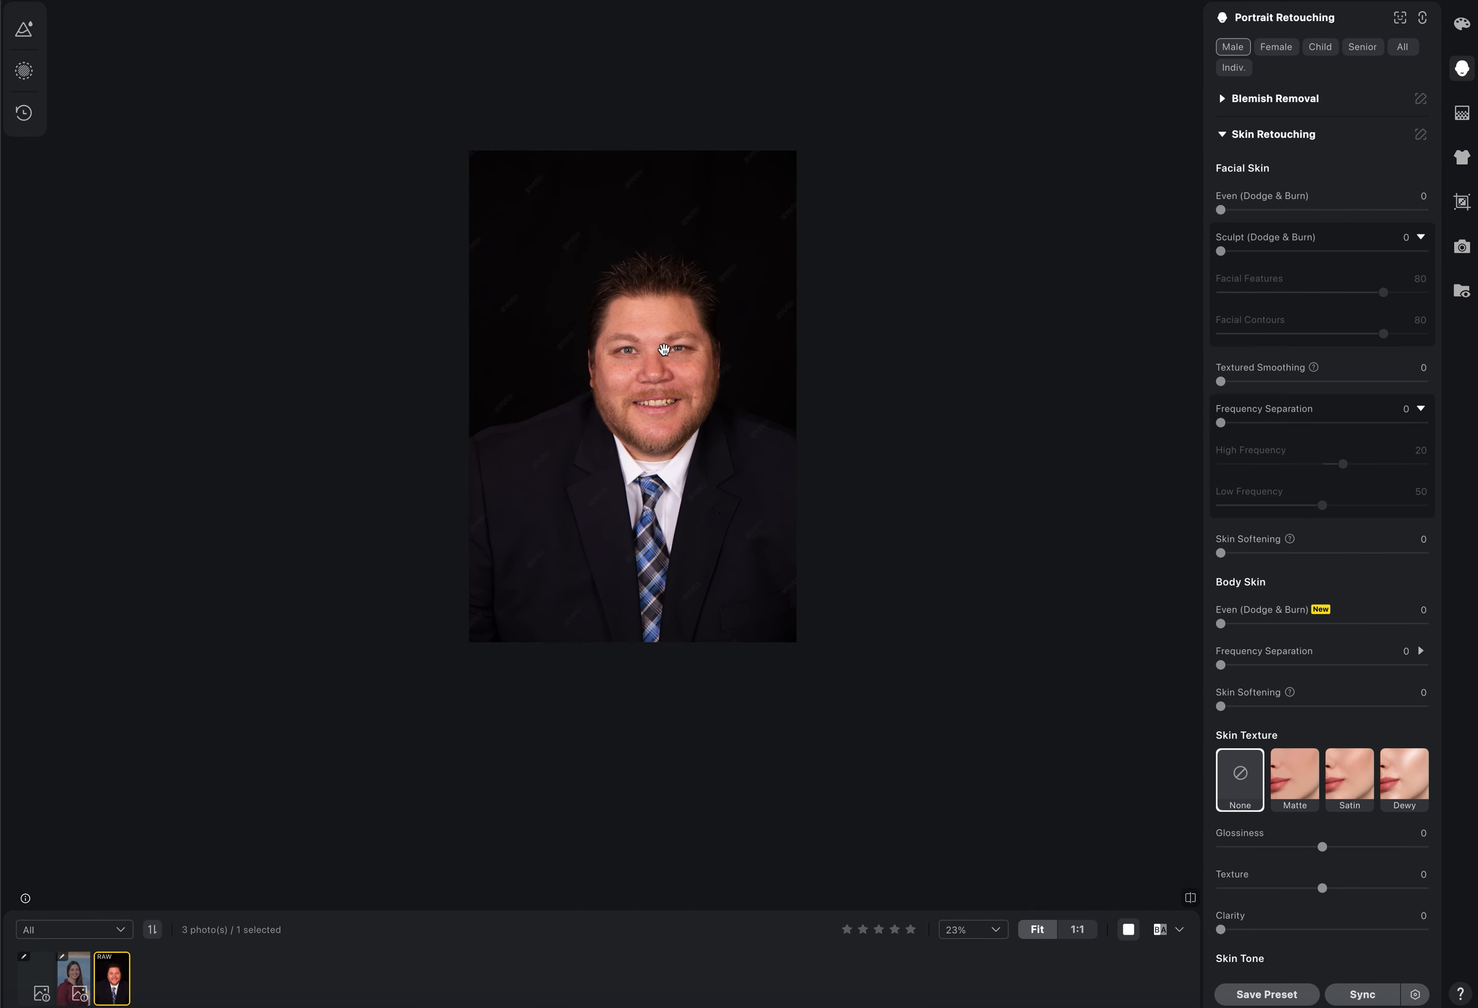
scroll(600, 316, up, 4)
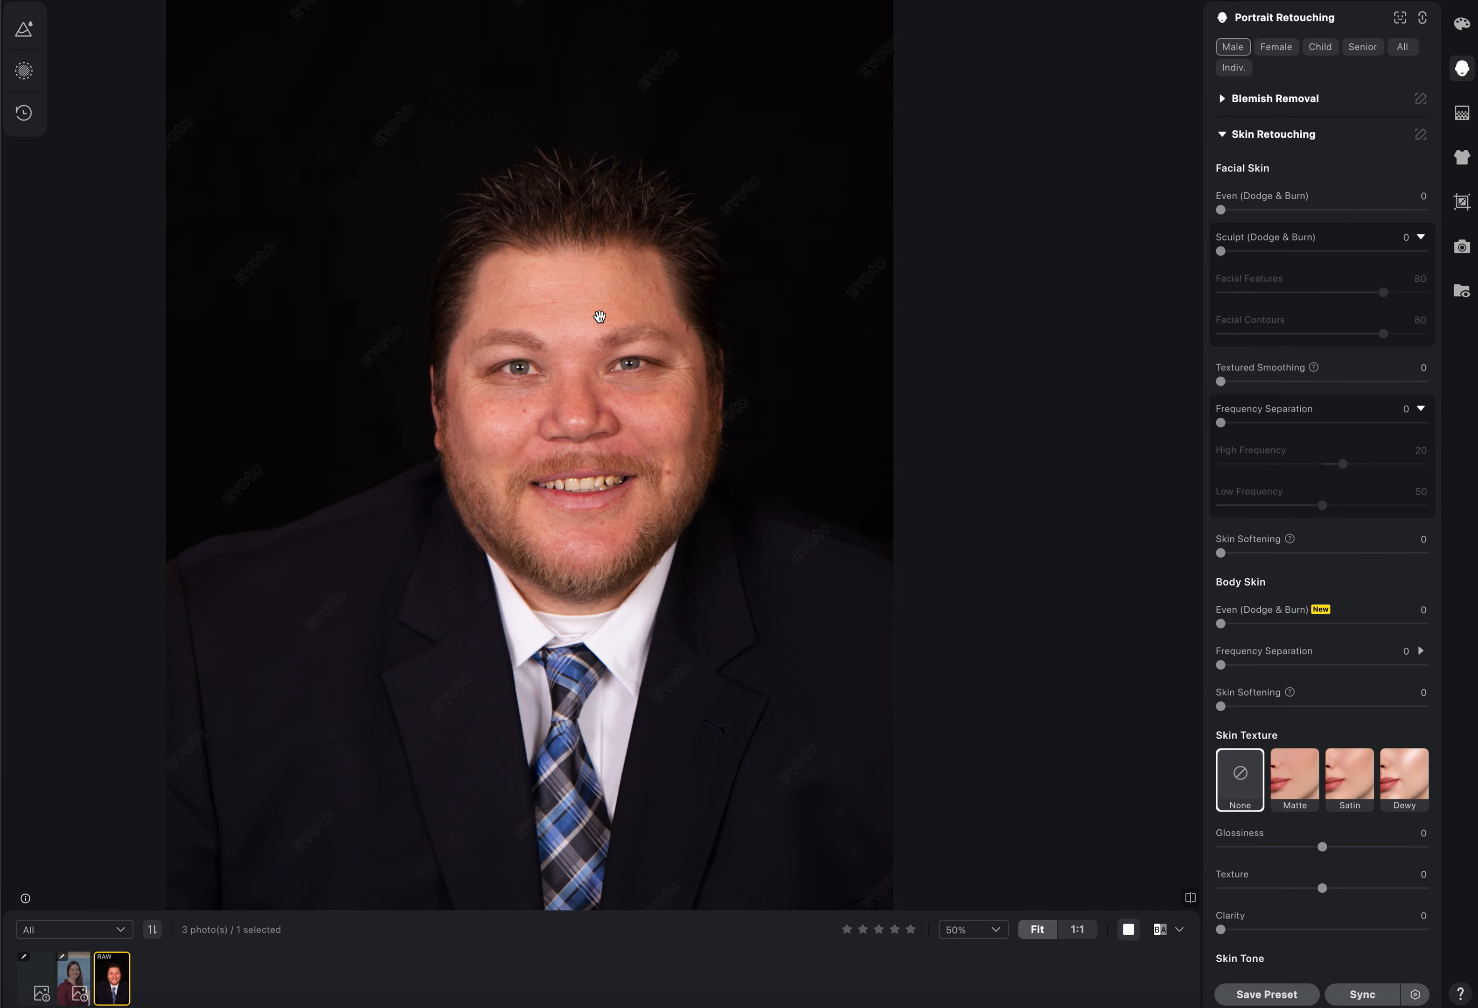
scroll(600, 316, up, 1)
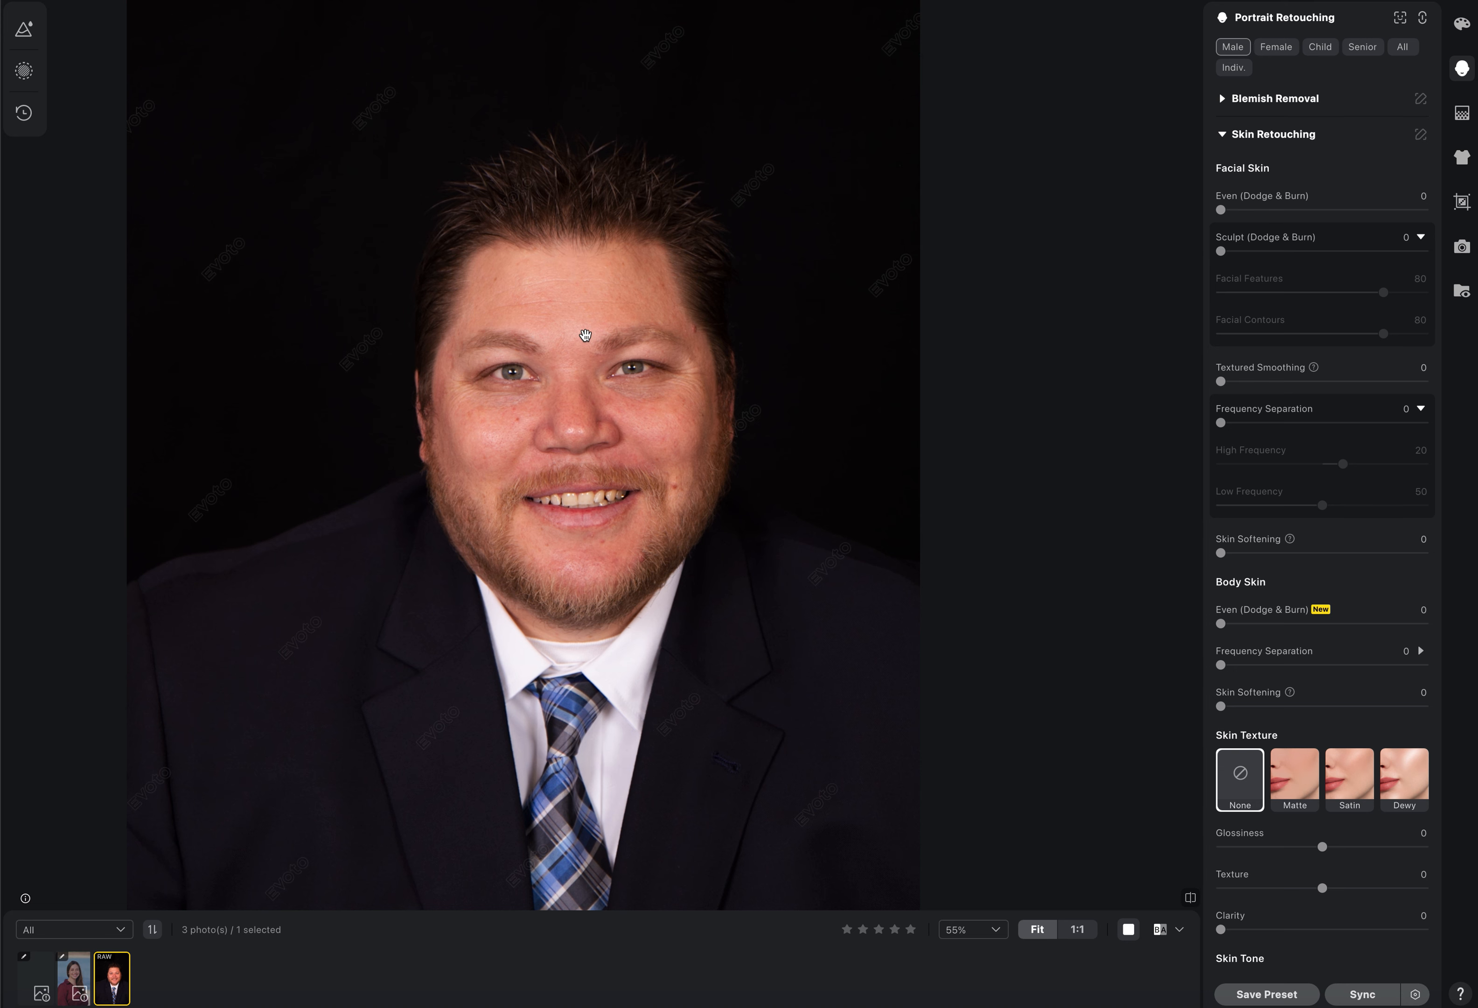
scroll(585, 334, down, 2)
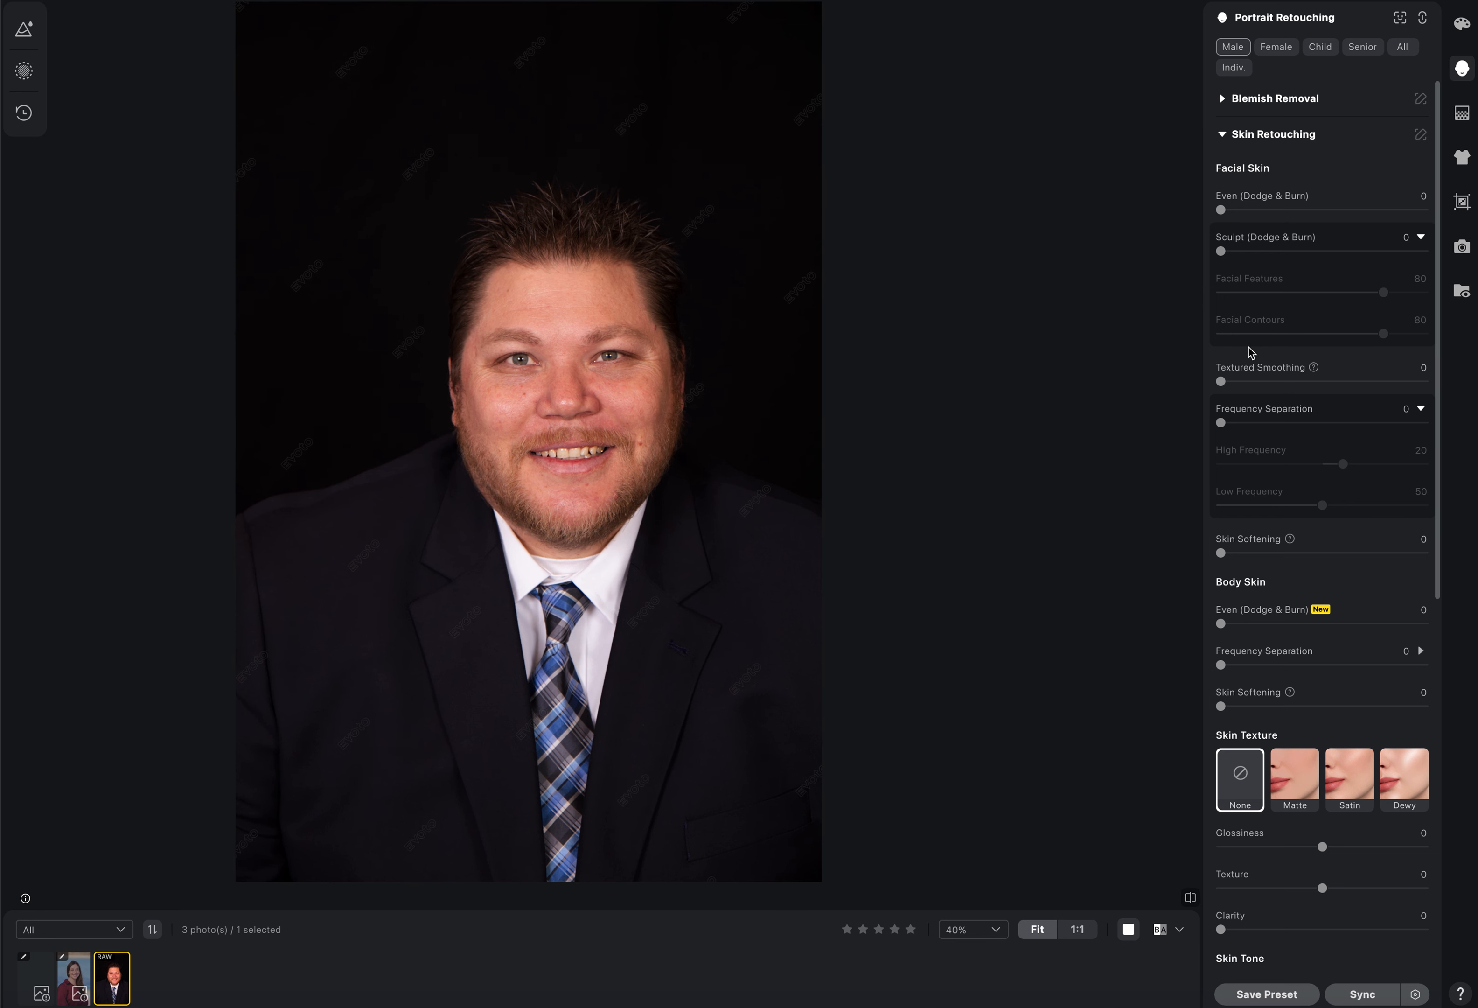
Set a 4:5 crop on the portrait, about 3159 px wide, and raise the frame around the head and shoulders
click(1462, 203)
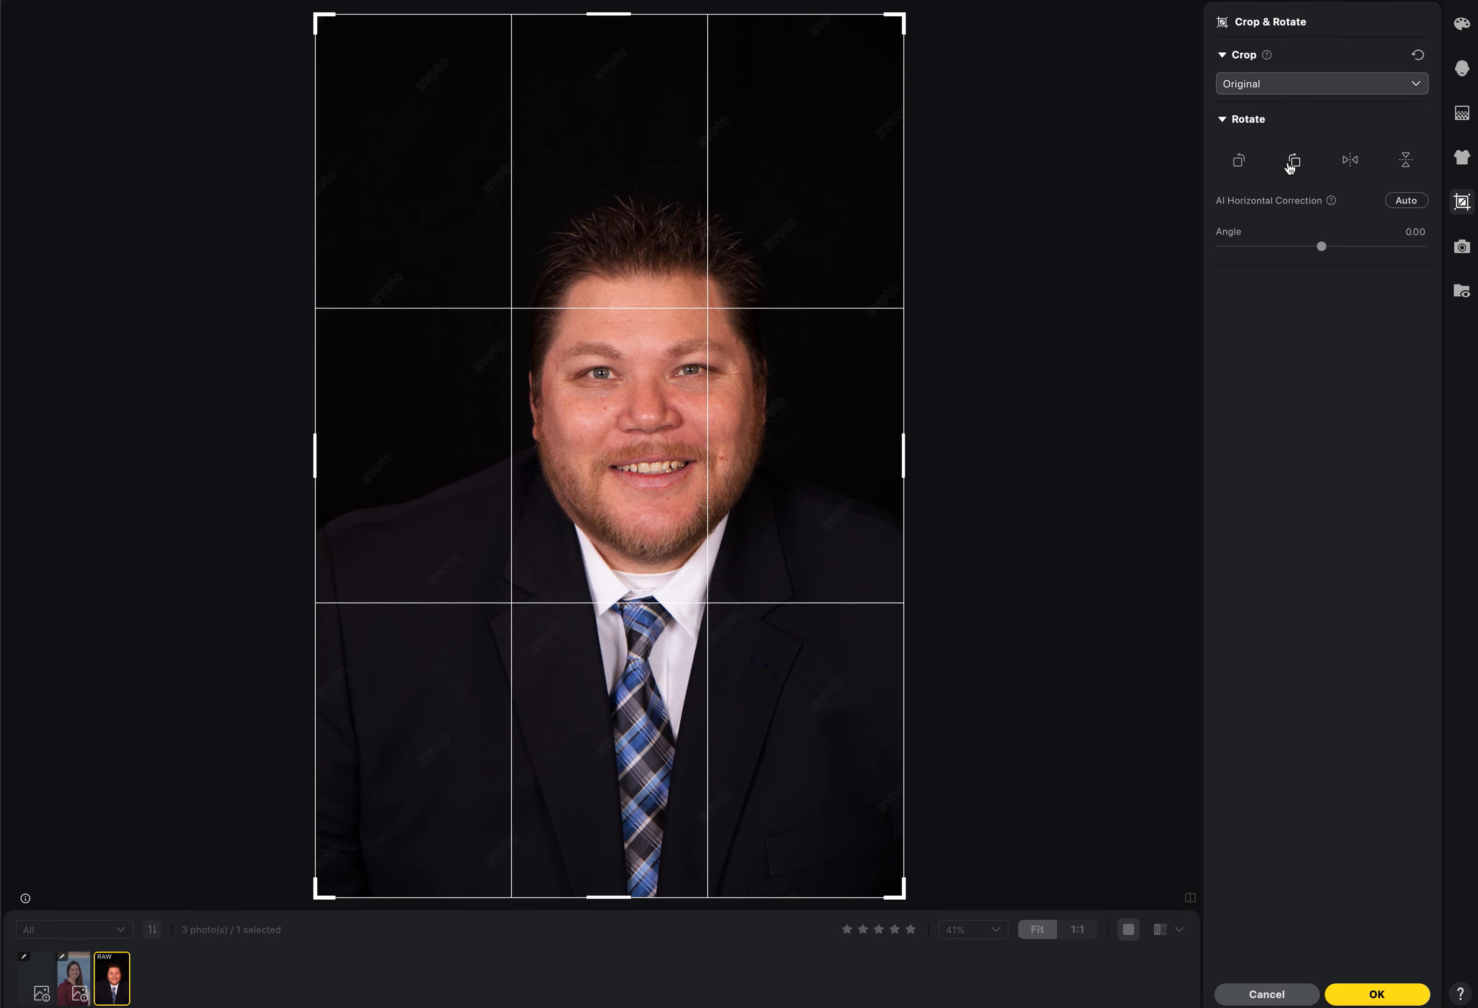
click(1300, 92)
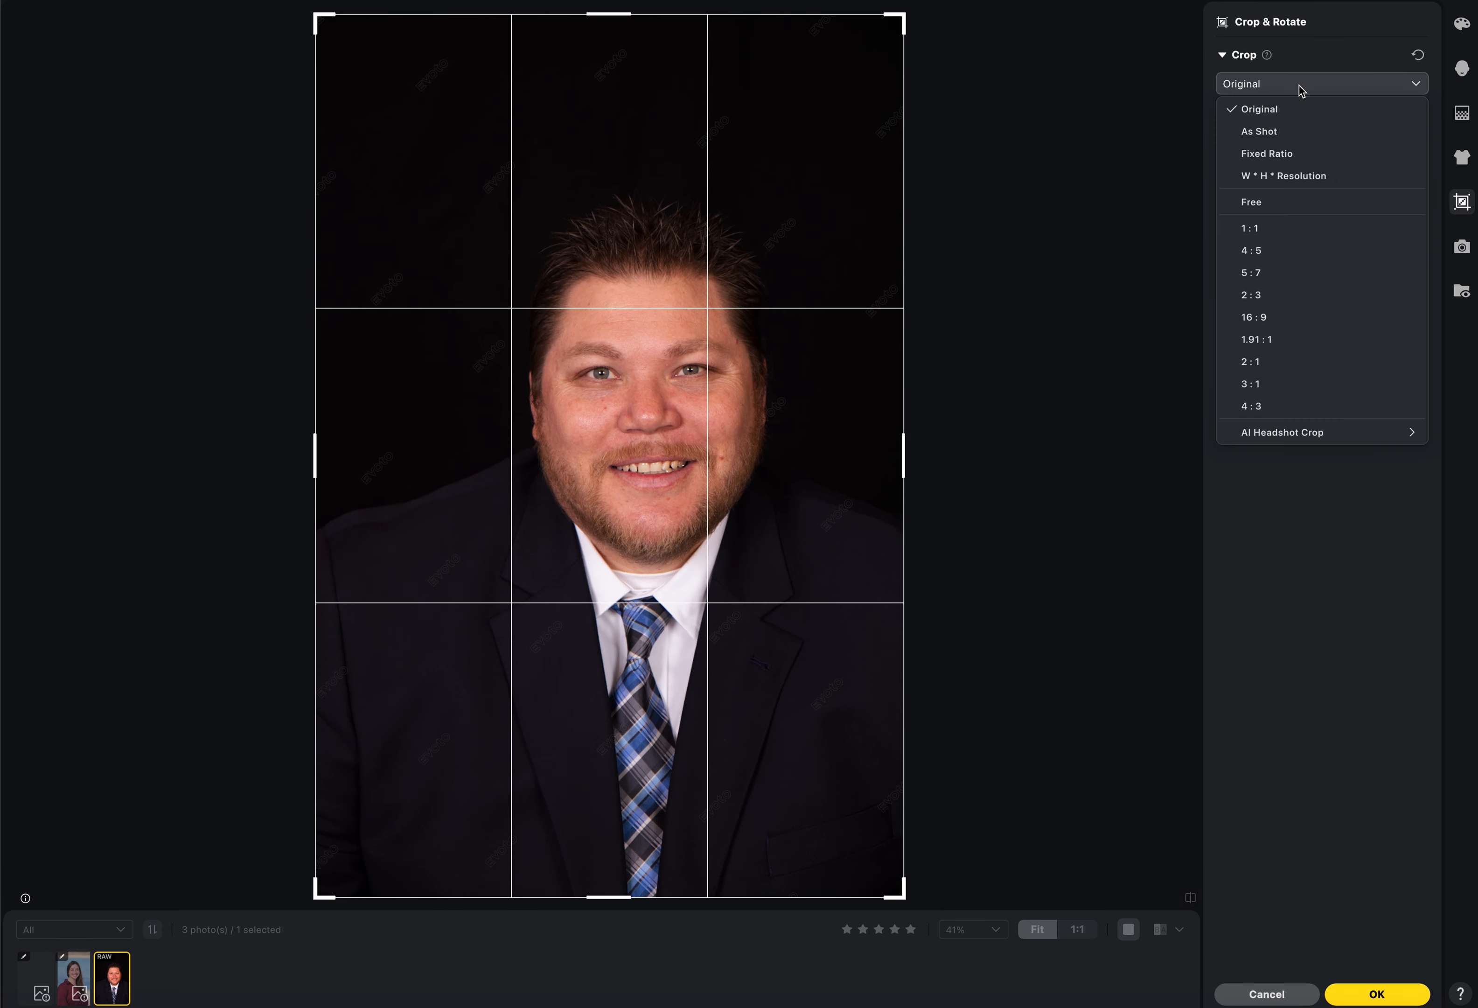
click(1260, 250)
drag(315, 440, 410, 443)
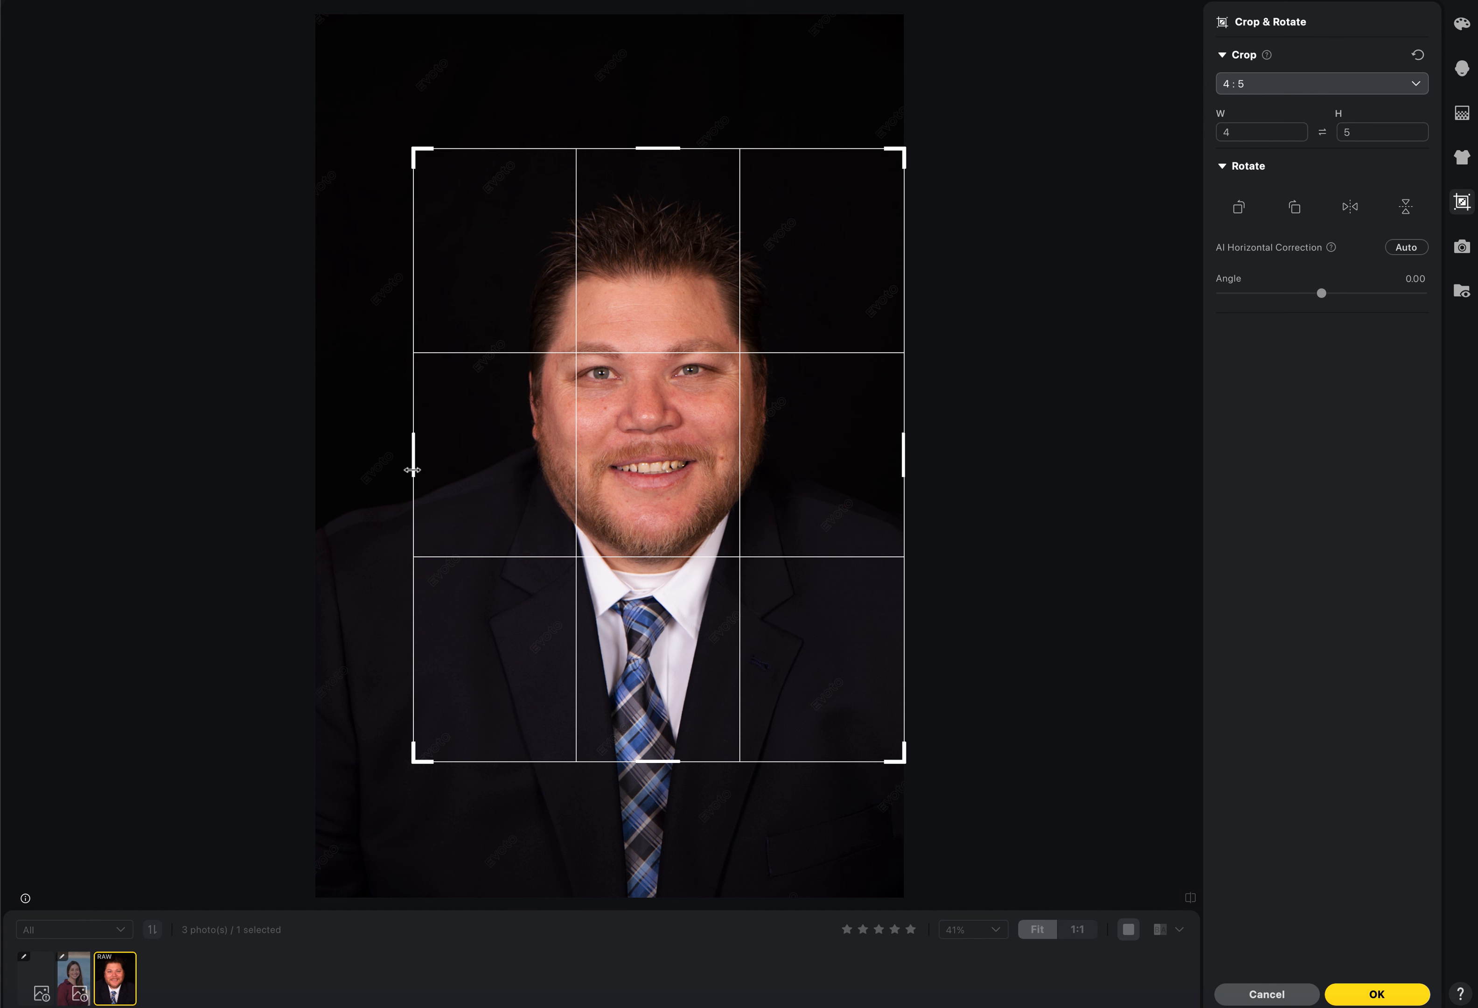
drag(412, 470, 392, 467)
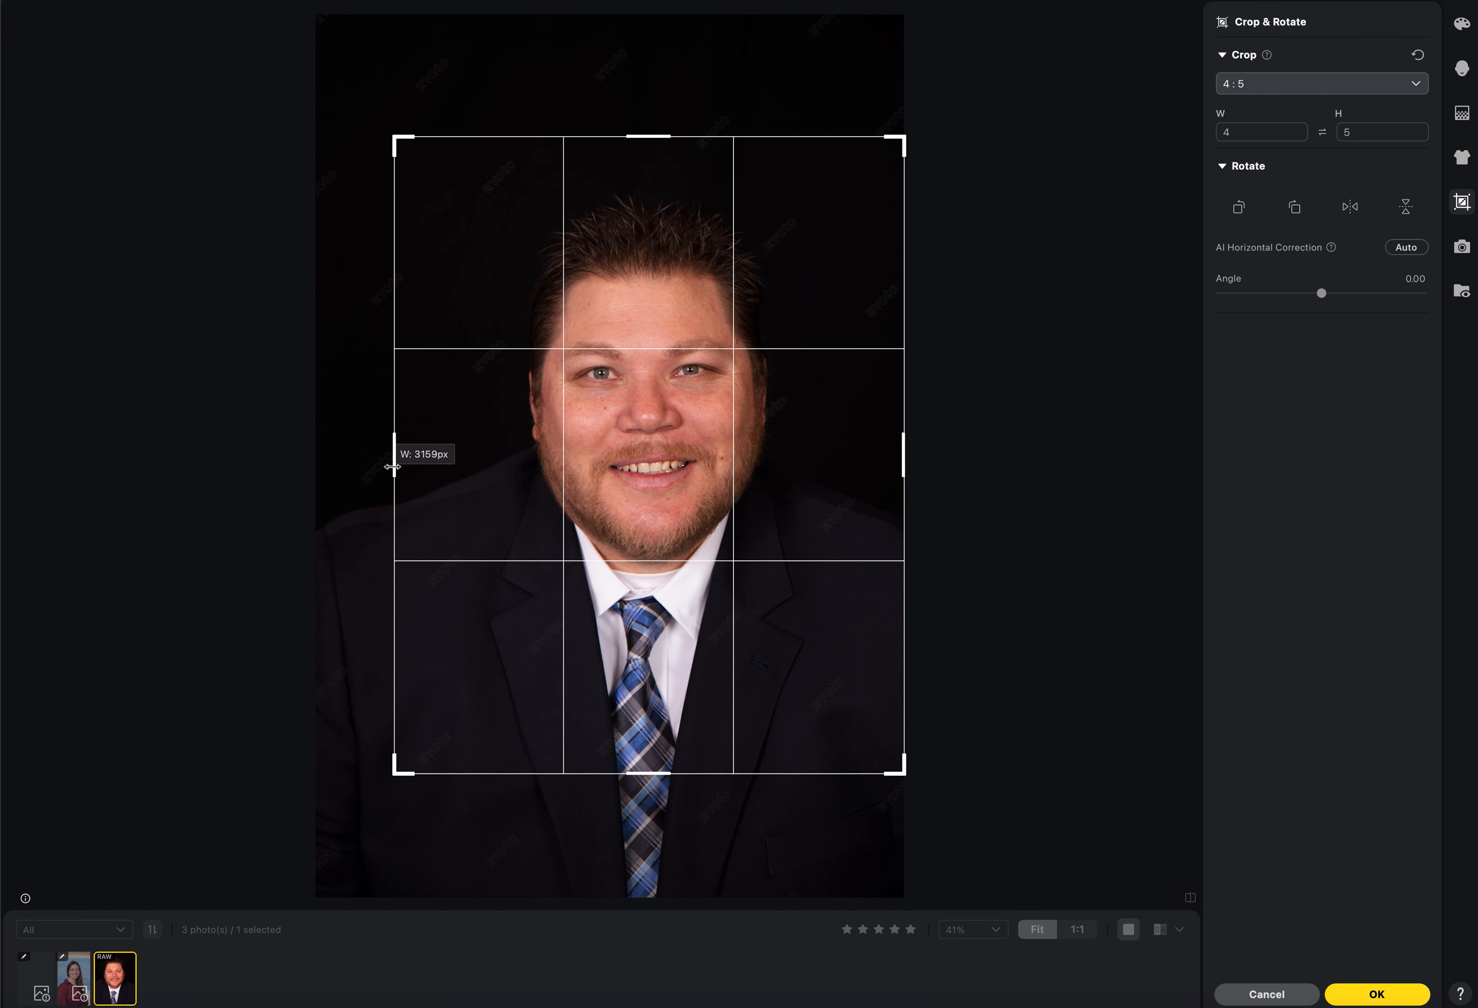
drag(634, 451, 626, 407)
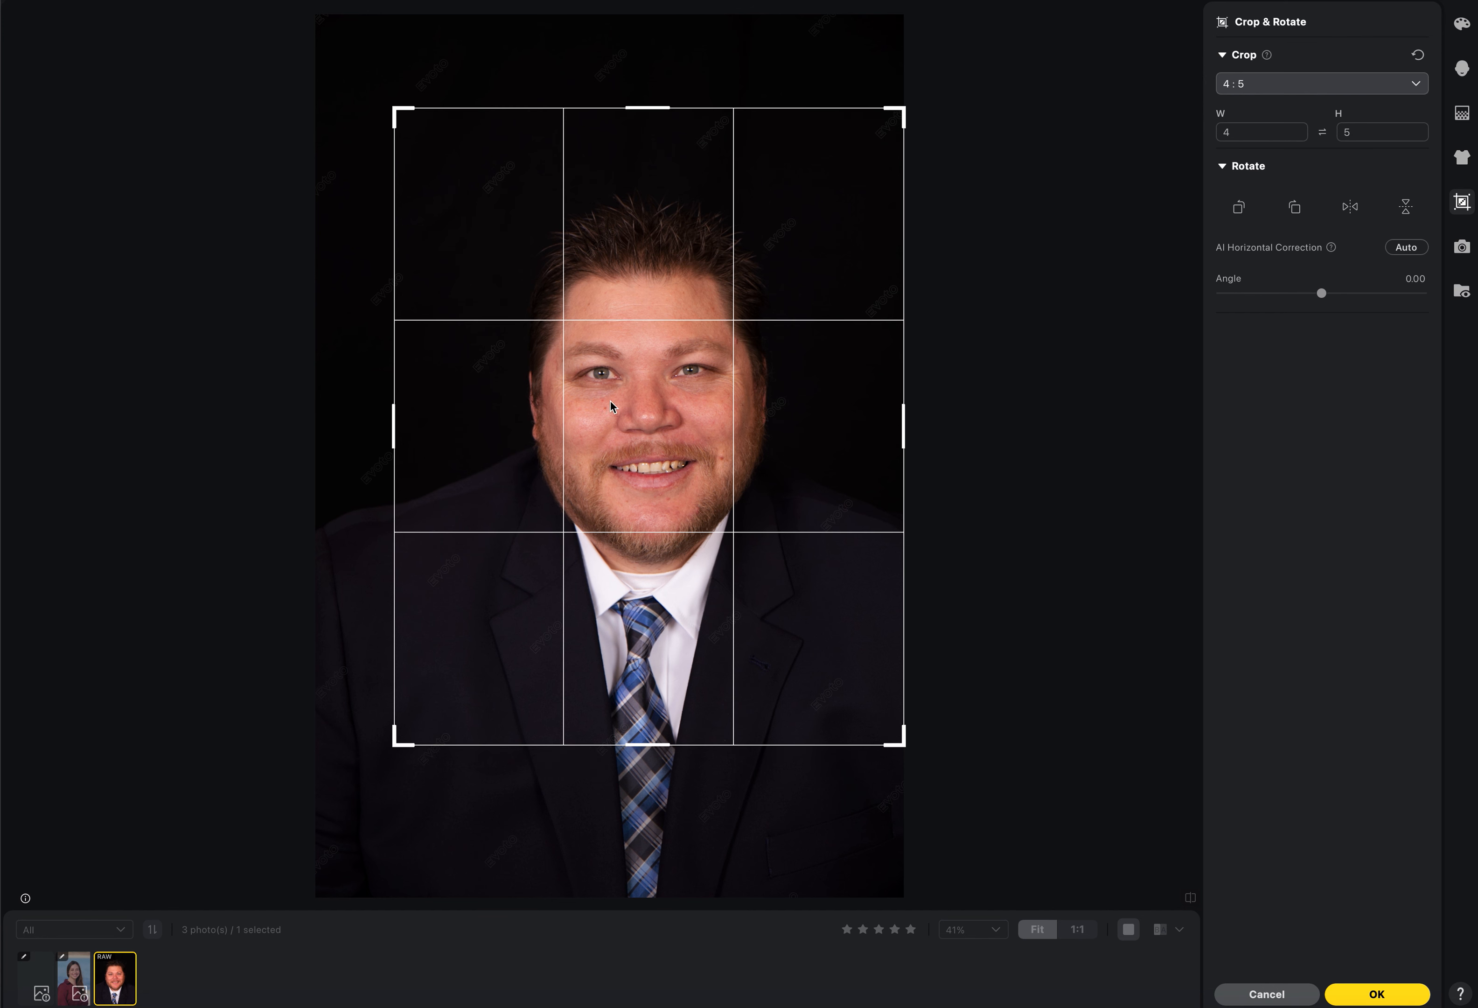
Tighten the 4:5 crop frame around the head and upper chest and reposition it over the man
drag(404, 428, 450, 419)
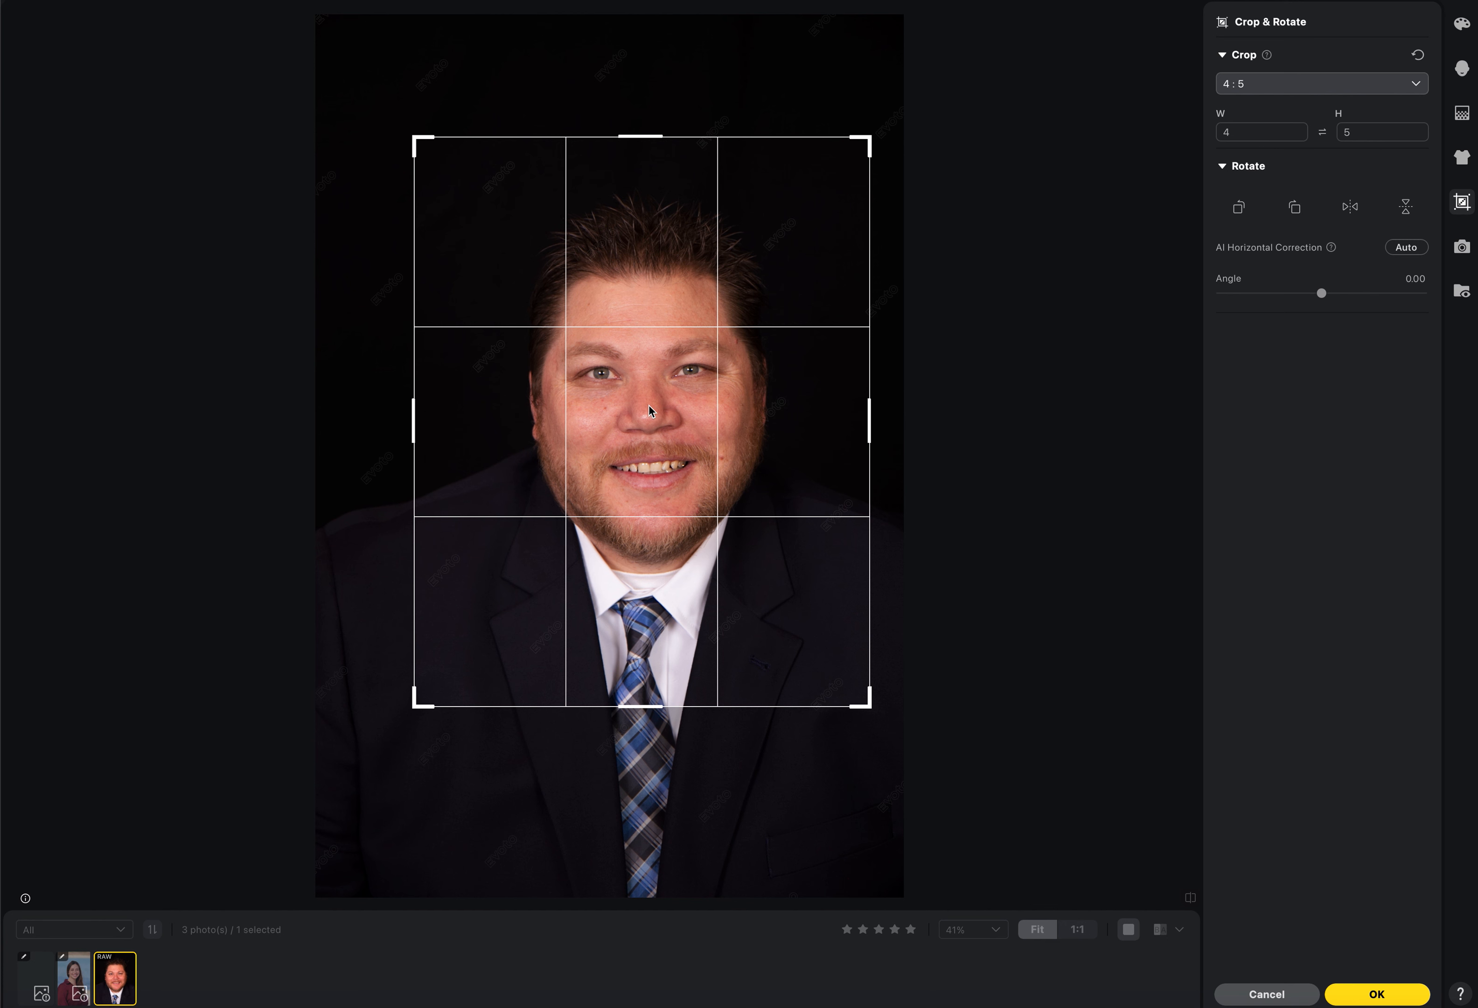
drag(415, 412, 405, 412)
drag(650, 445, 719, 455)
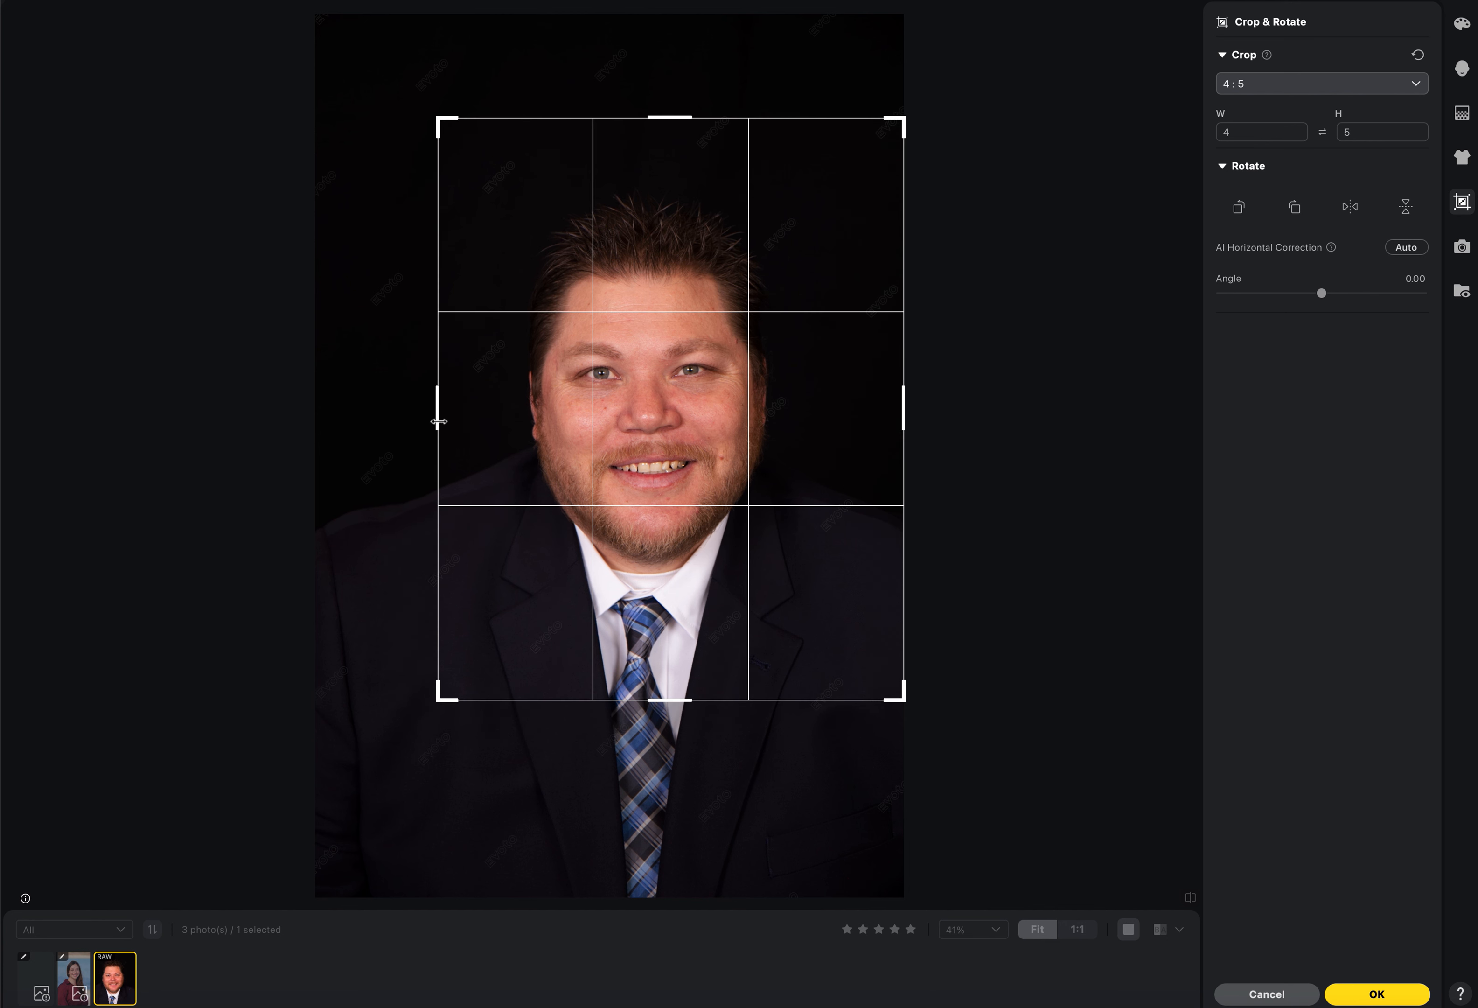
drag(406, 415, 404, 419)
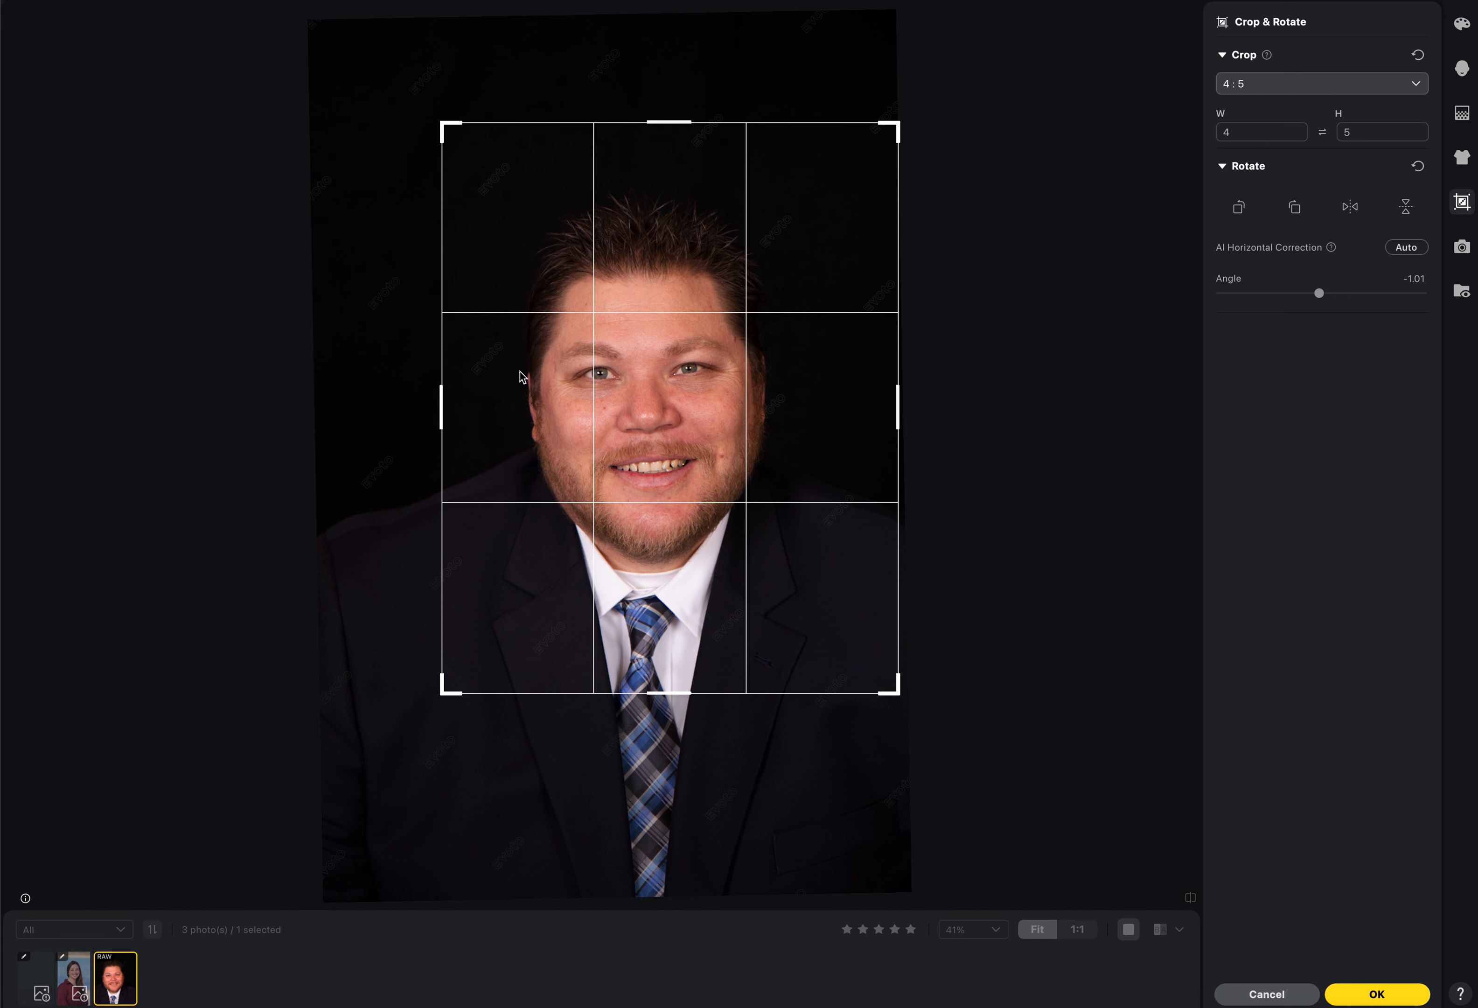
Straighten the photo with automatic AI Horizontal Correction, and centre a slightly larger crop frame on the face
scroll(565, 495, up, 2)
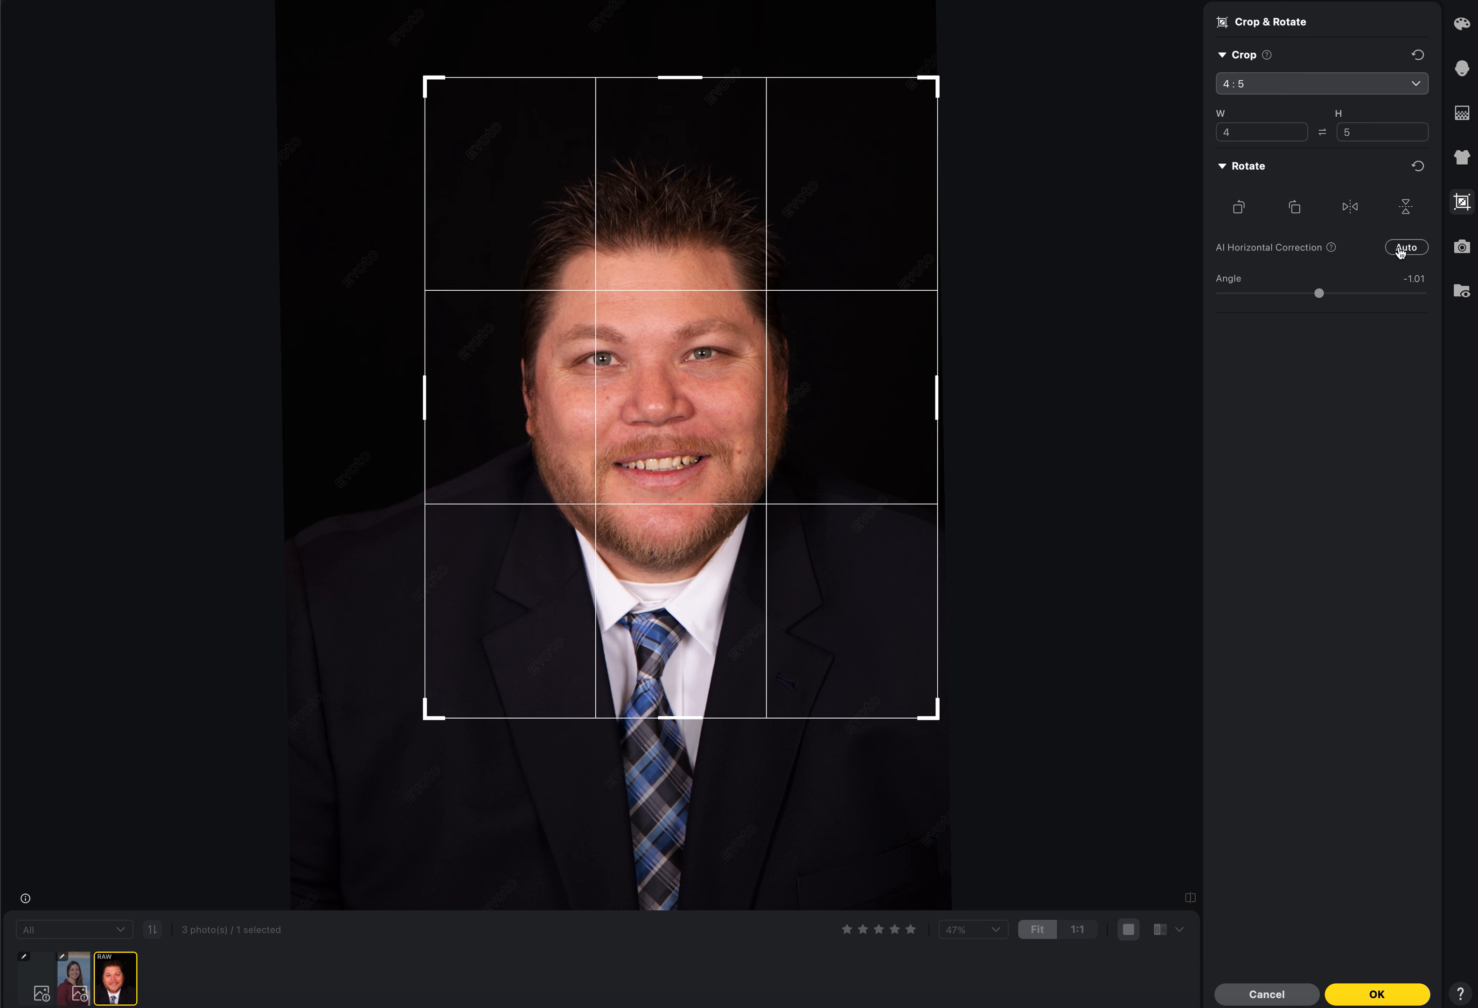
click(1406, 247)
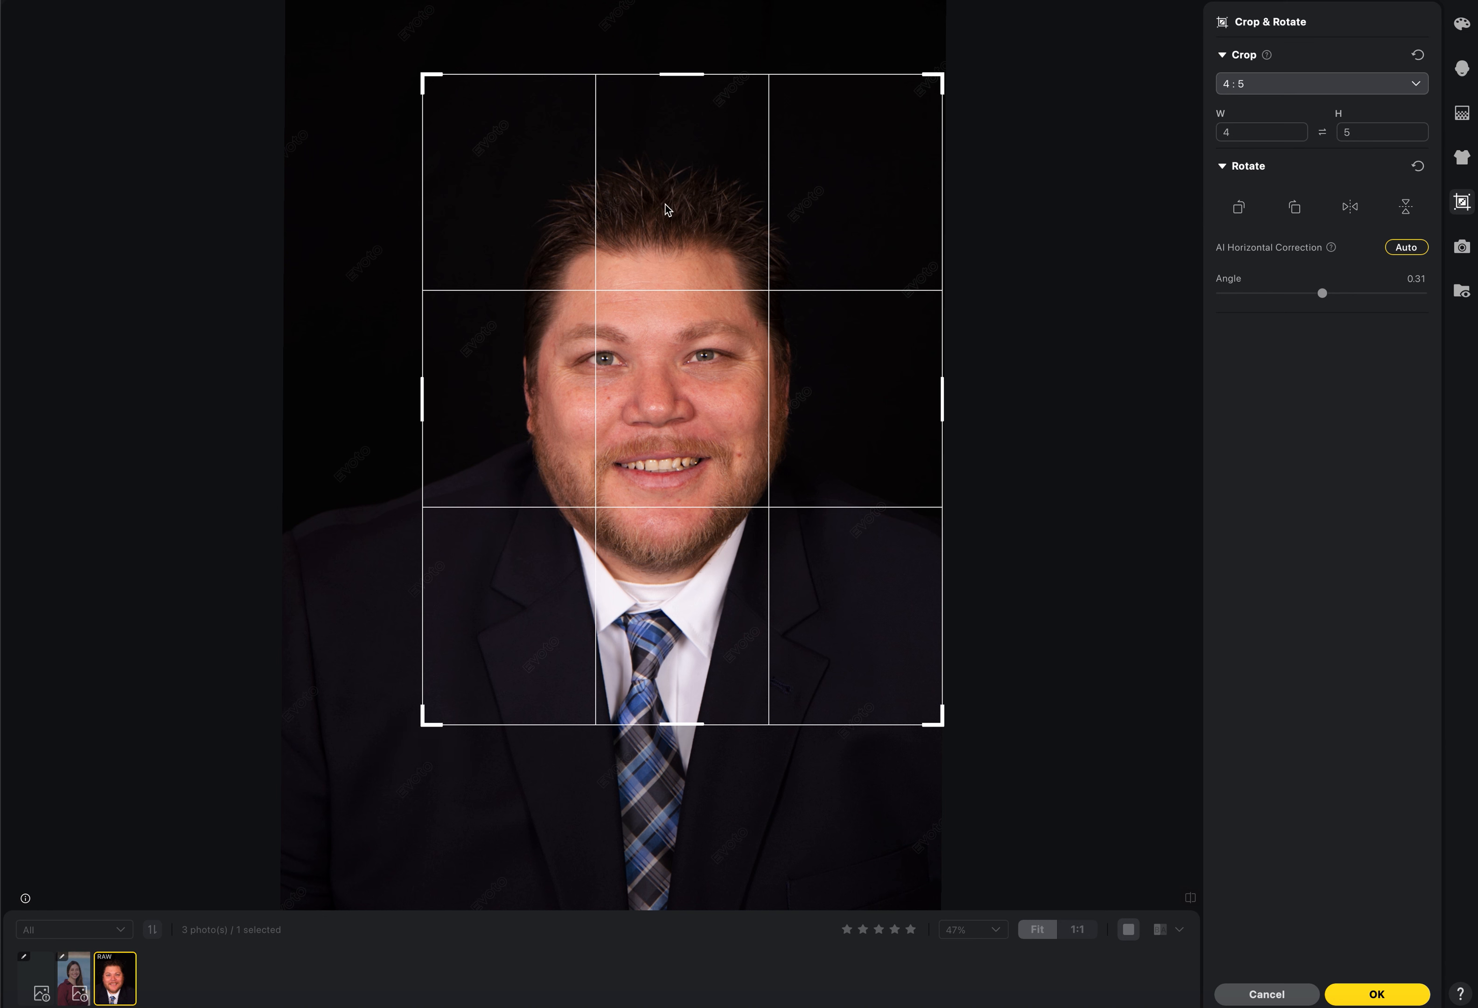
mouse_move(667, 209)
mouse_down()
mouse_move(635, 211)
mouse_move(648, 211)
mouse_up()
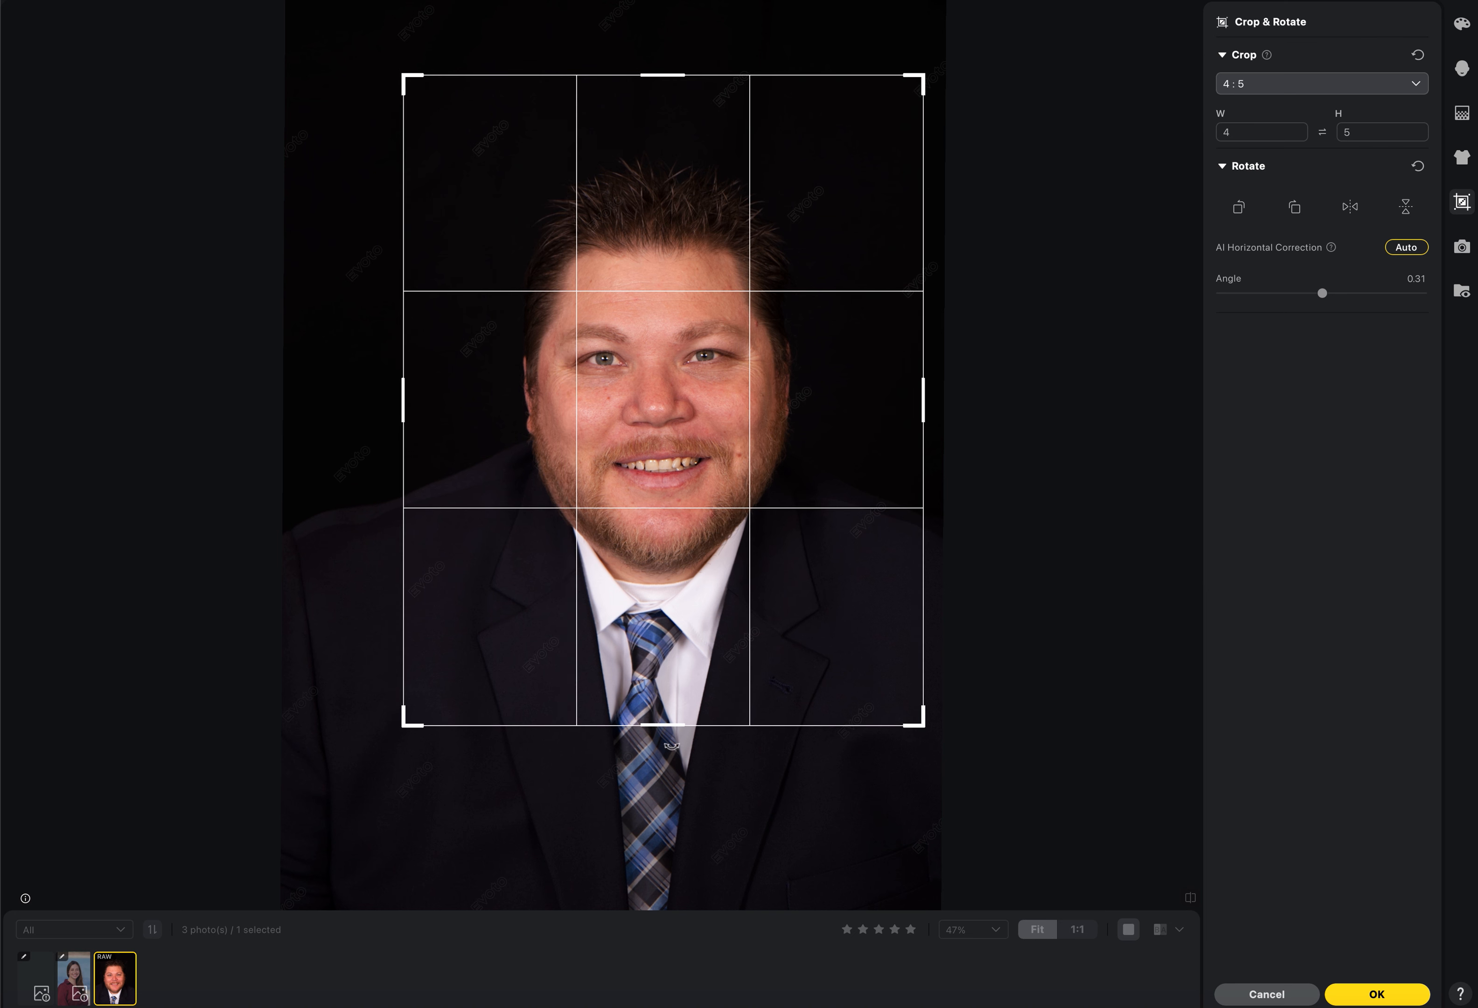
drag(671, 722, 671, 743)
drag(679, 644, 678, 629)
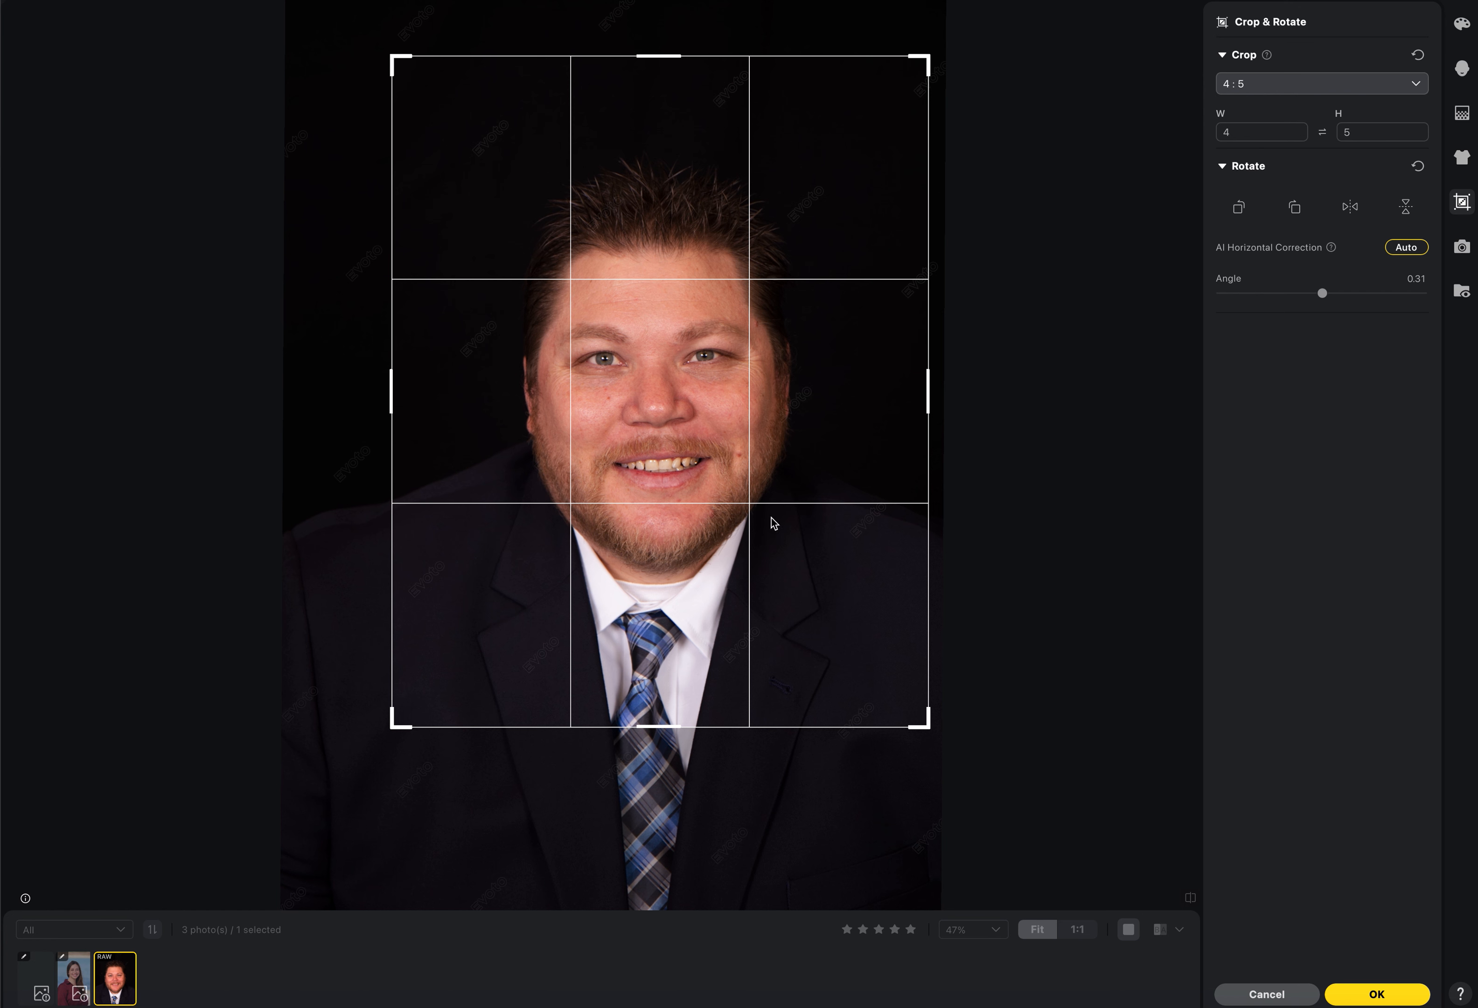
scroll(760, 354, up, 1)
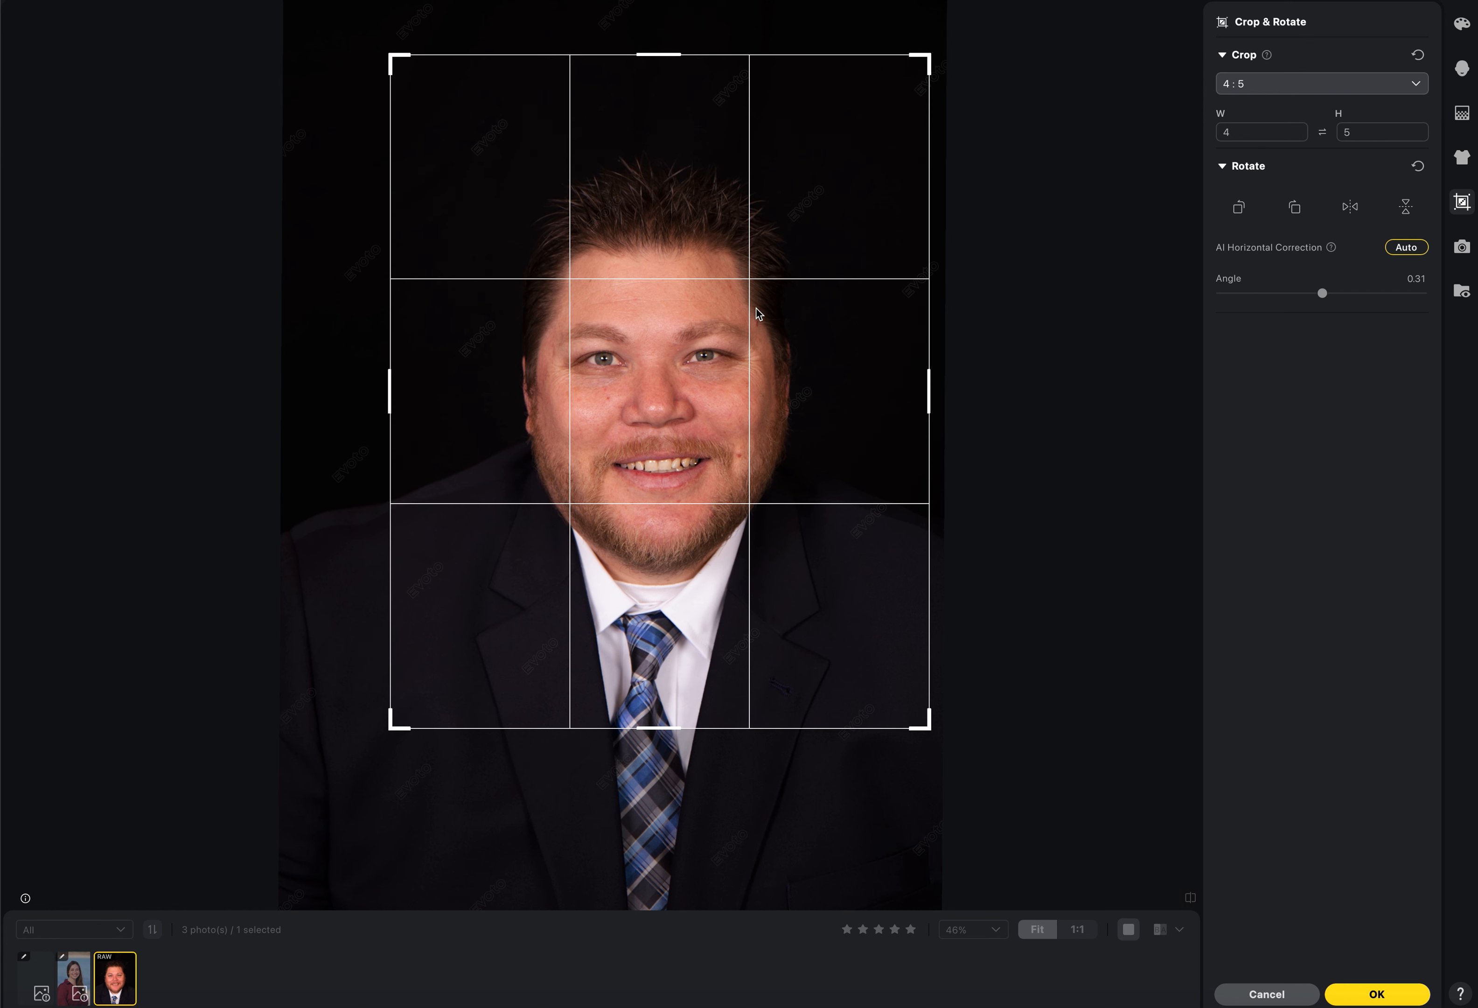
scroll(779, 357, down, 1)
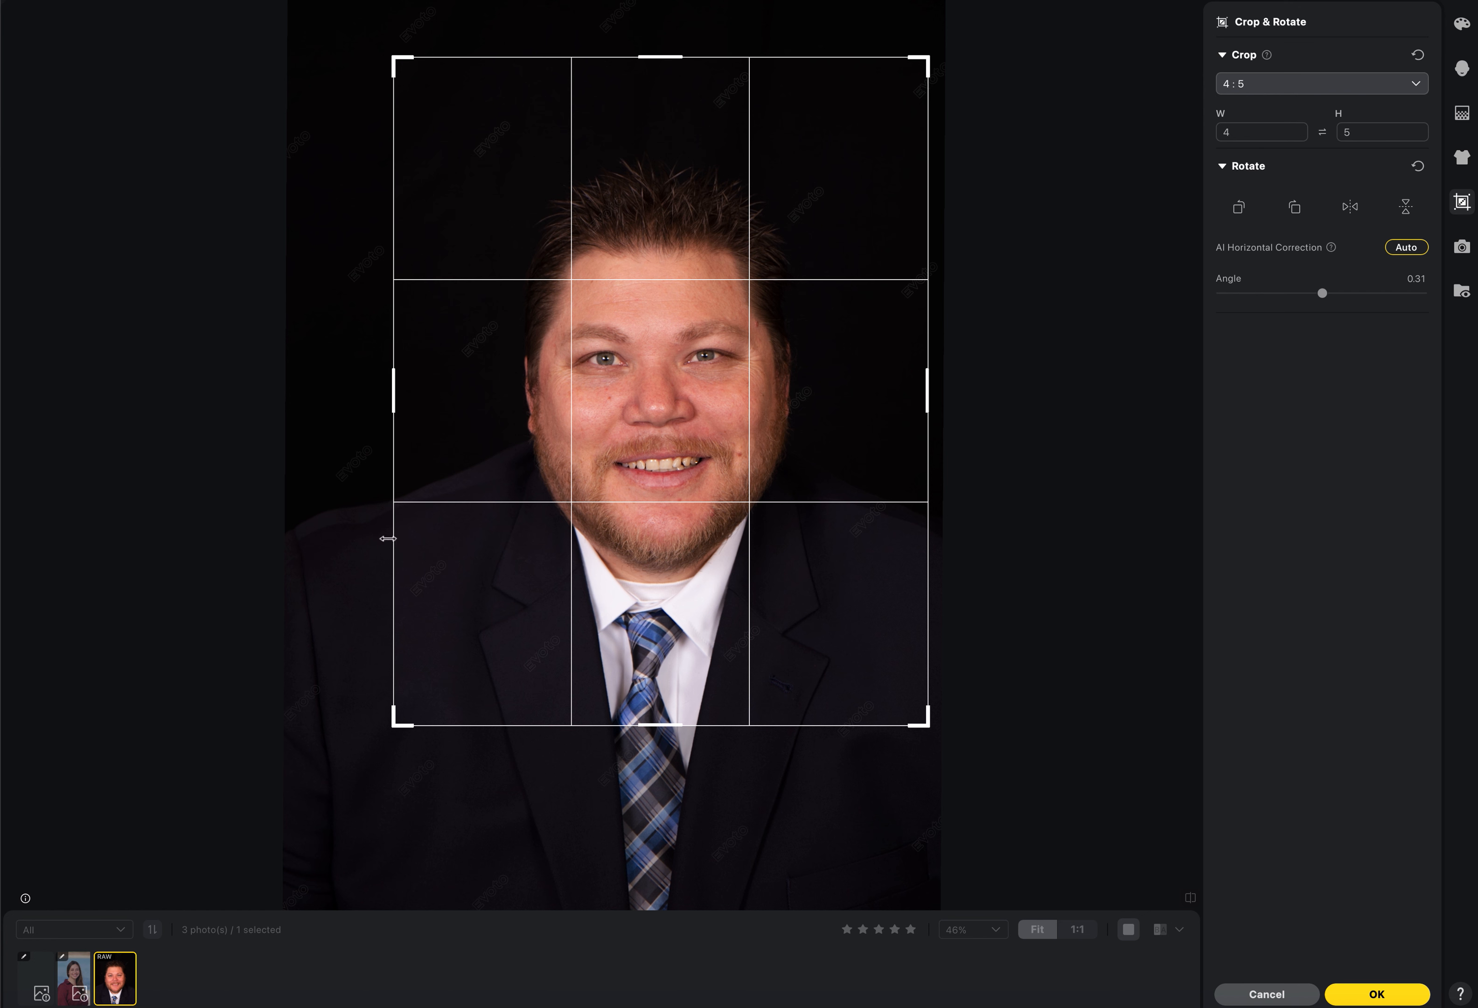
Extend the crop frame downward to include more of the tie, recentre it on the man and apply the crop
drag(662, 727, 656, 749)
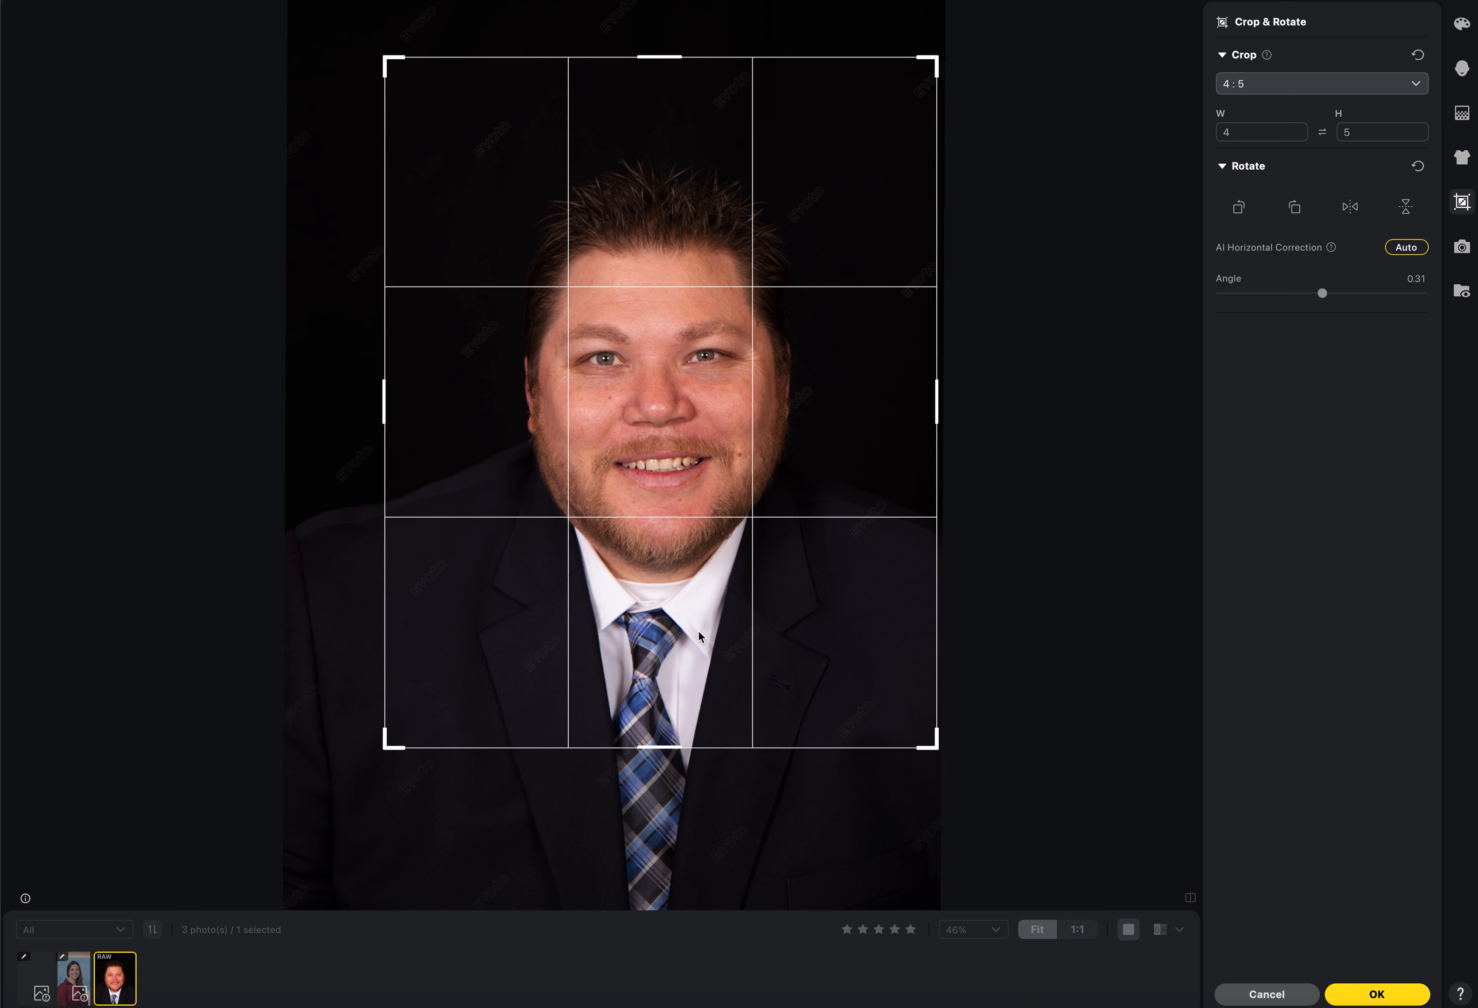
drag(694, 628, 692, 629)
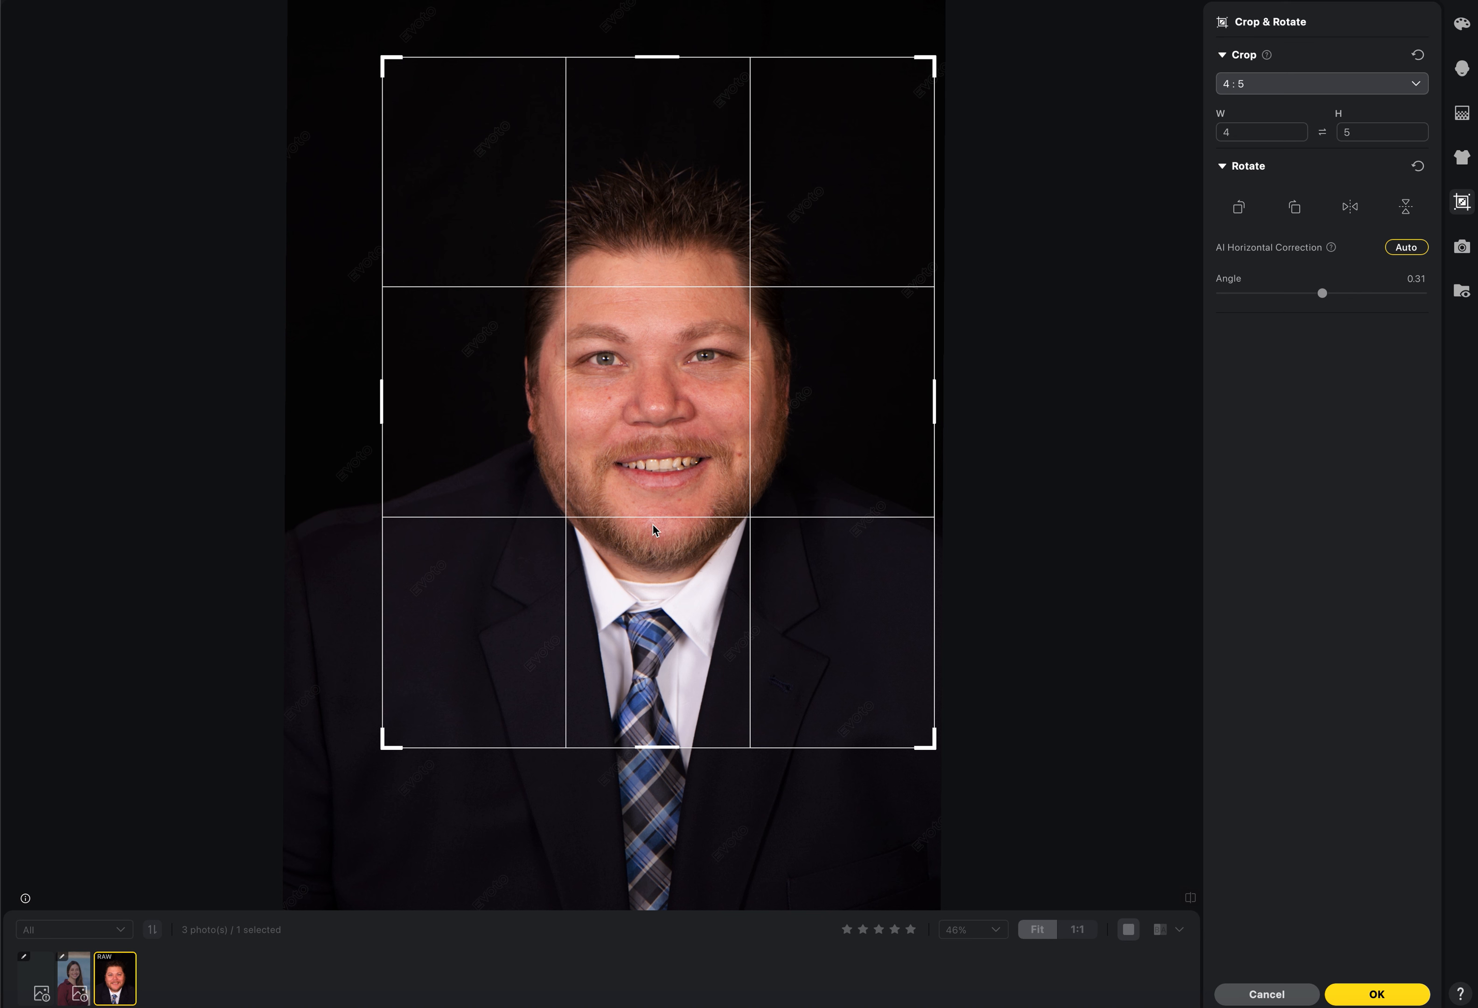
scroll(674, 522, up, 1)
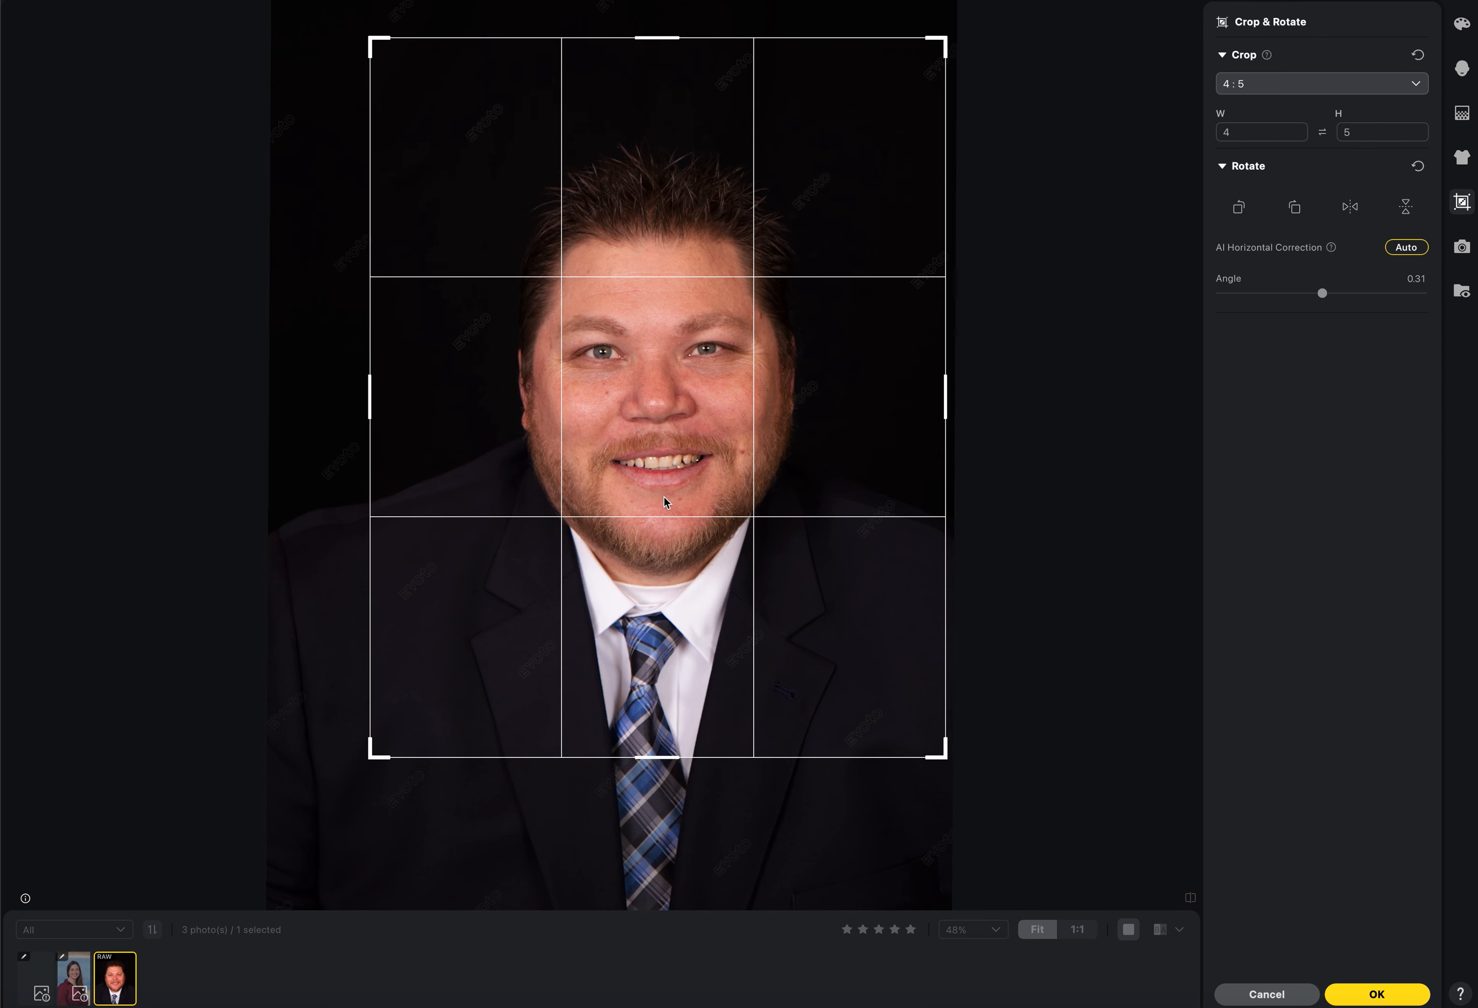
scroll(666, 474, up, 1)
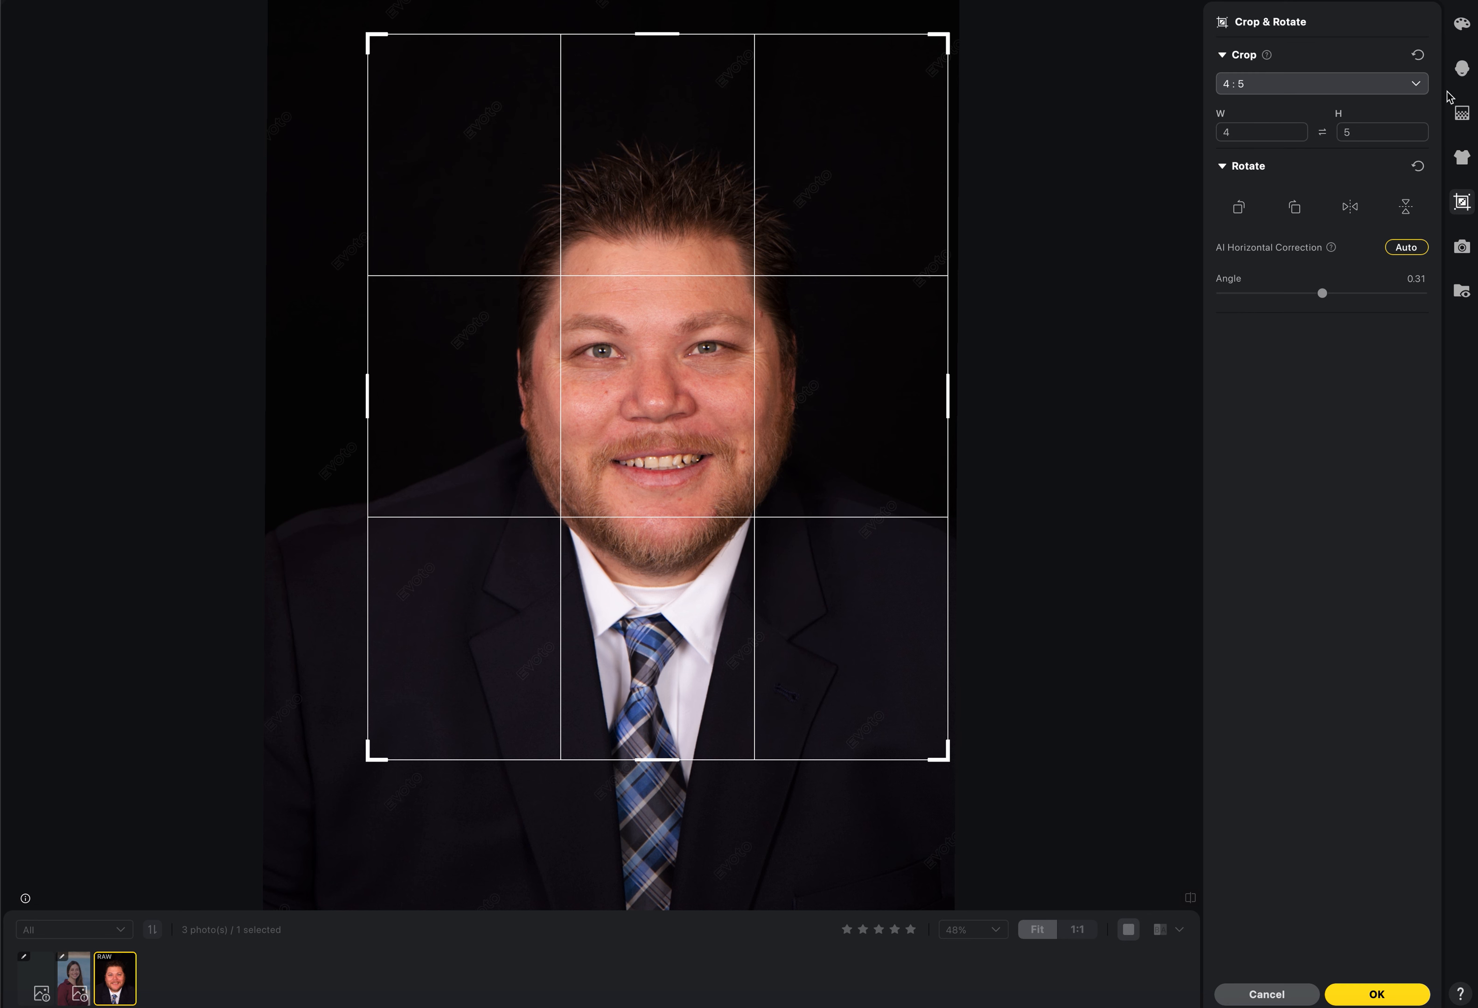
click(1462, 68)
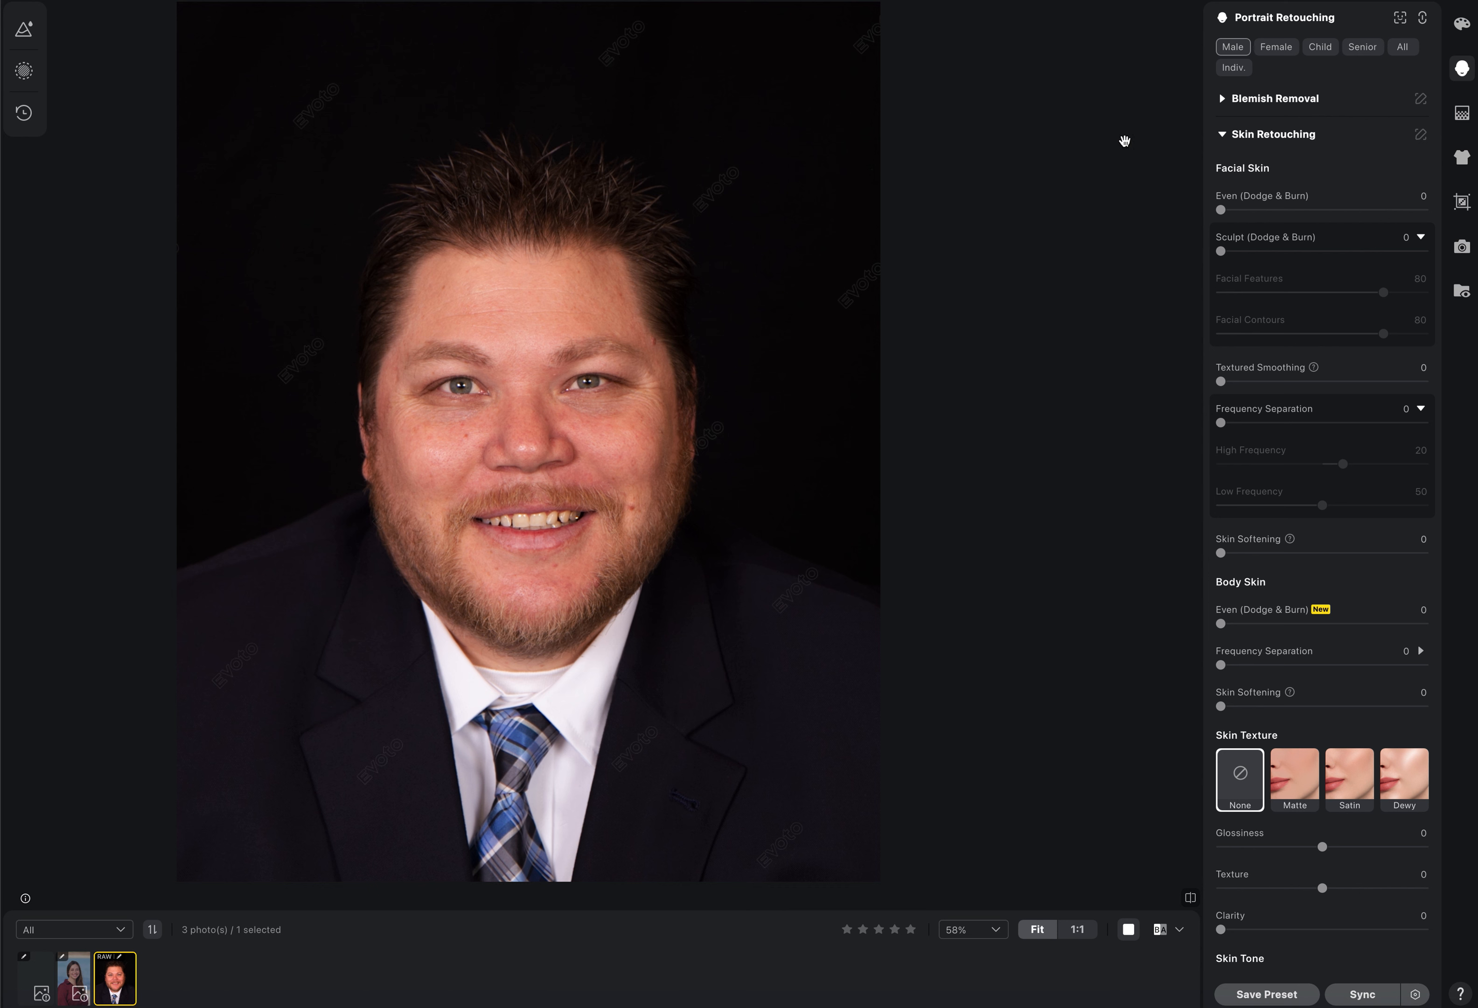
Collapse the skin retouching settings and review the color adjustment options, including the color reference choices and tone settings
click(1224, 135)
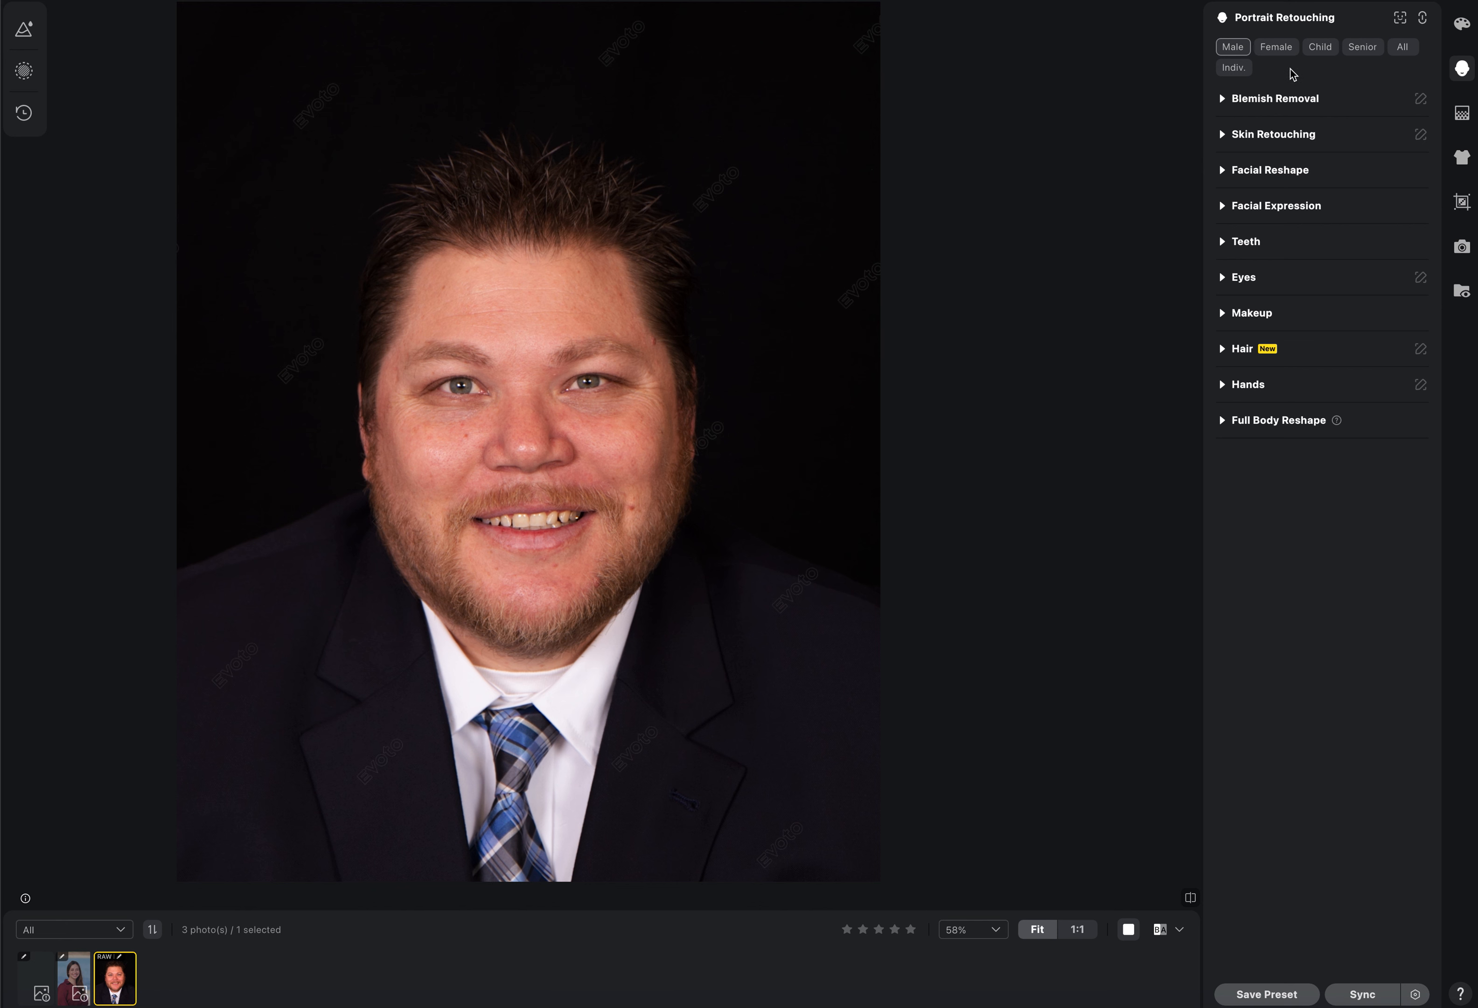
click(1462, 24)
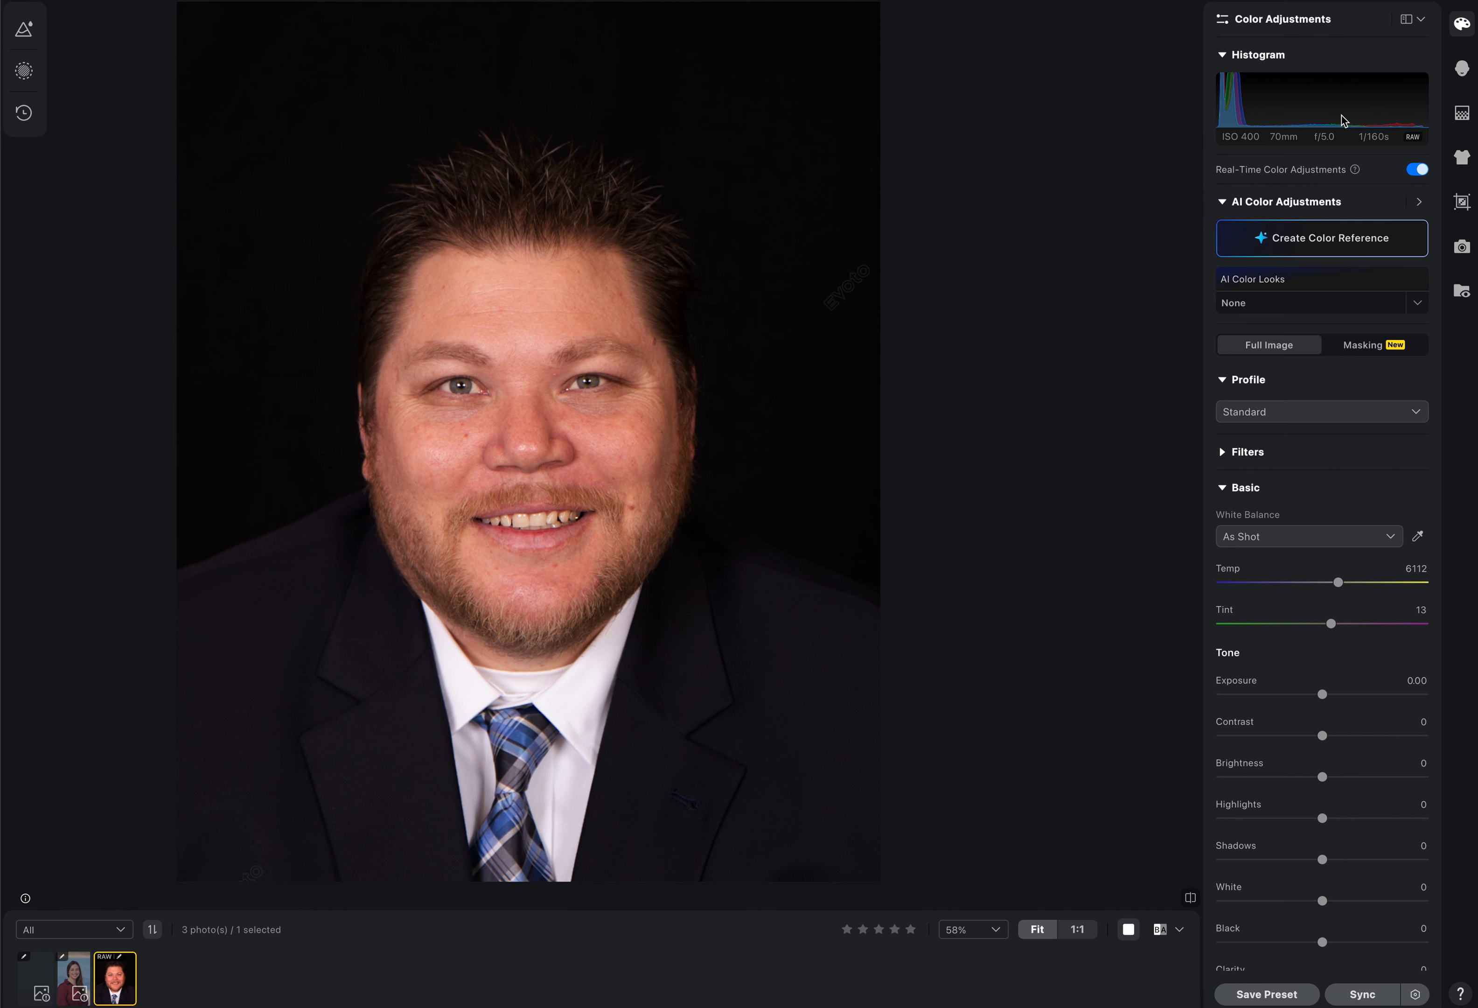
click(1342, 239)
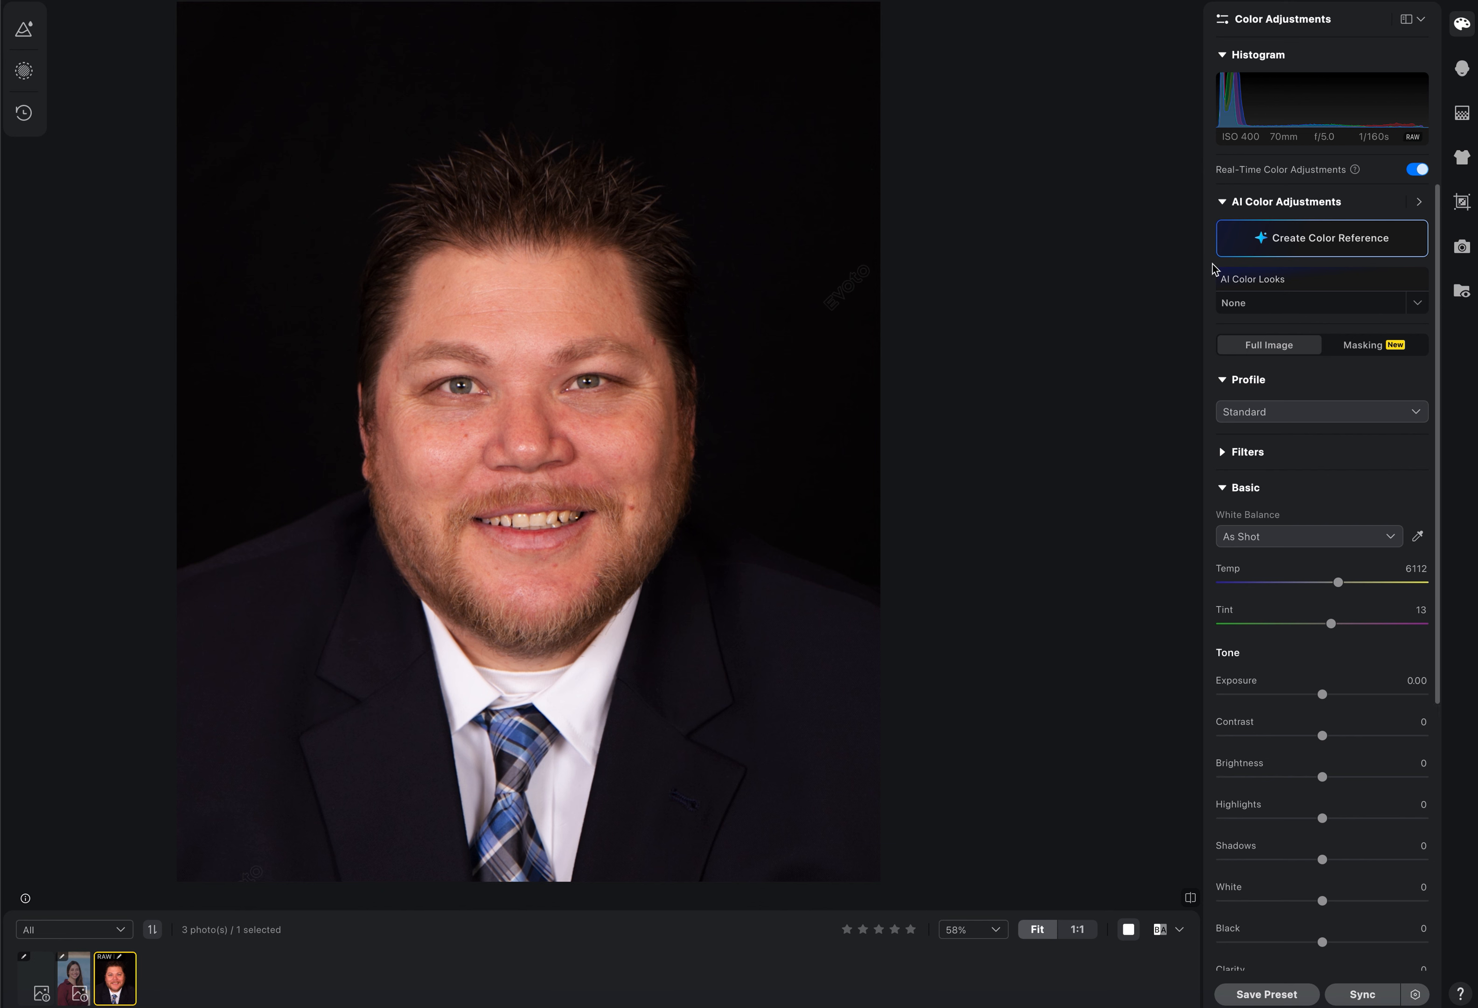
mouse_move(1258, 252)
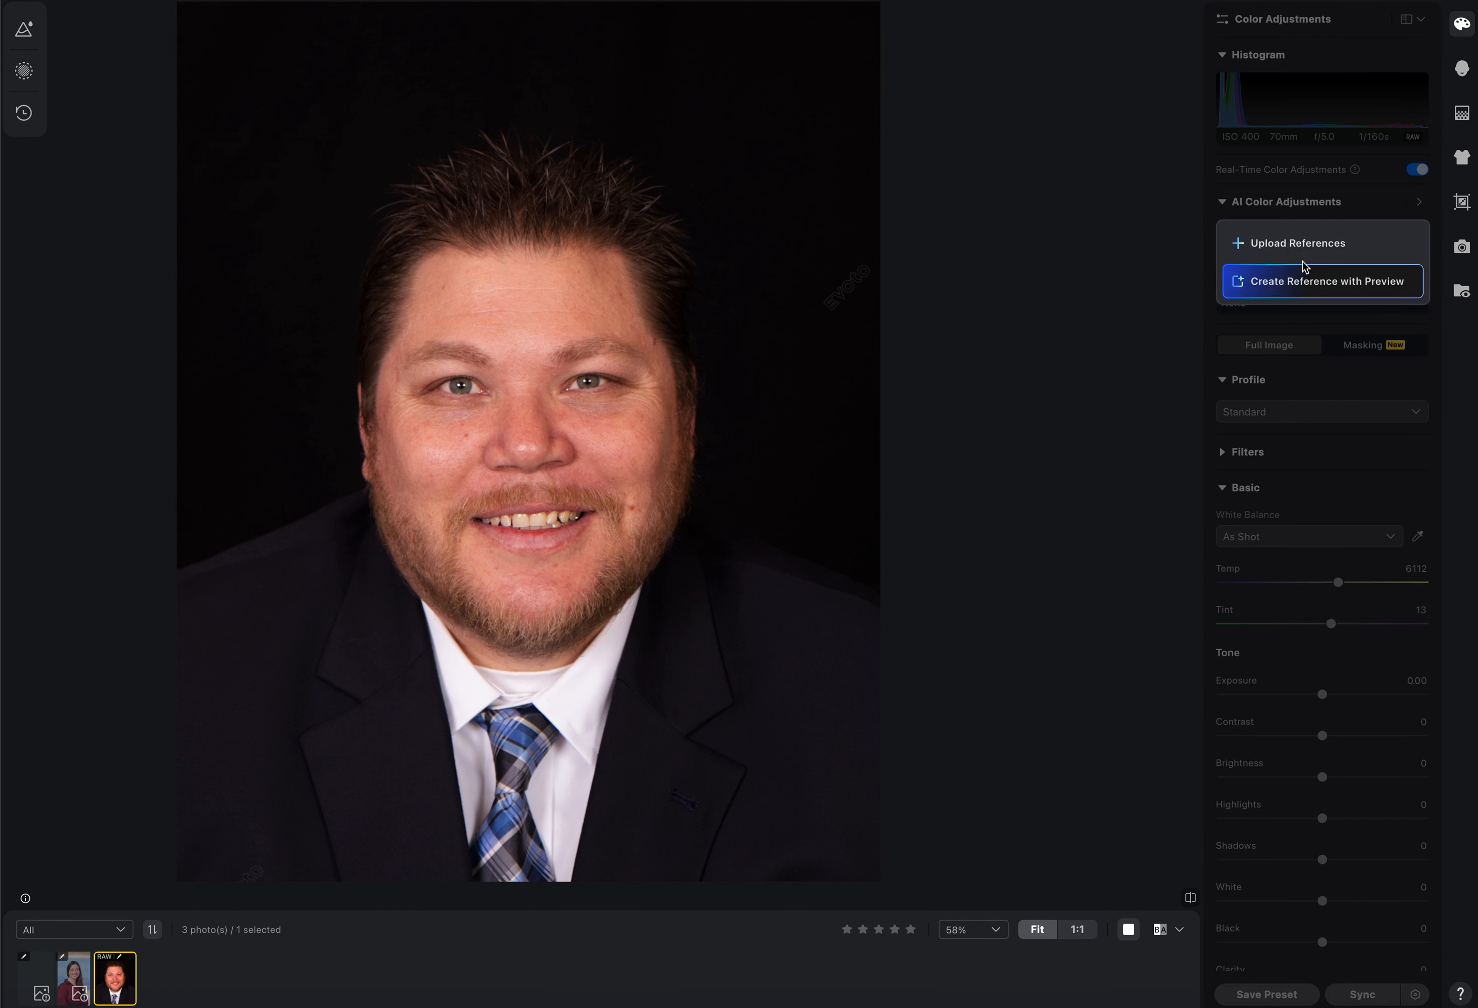
scroll(1258, 659, down, 6)
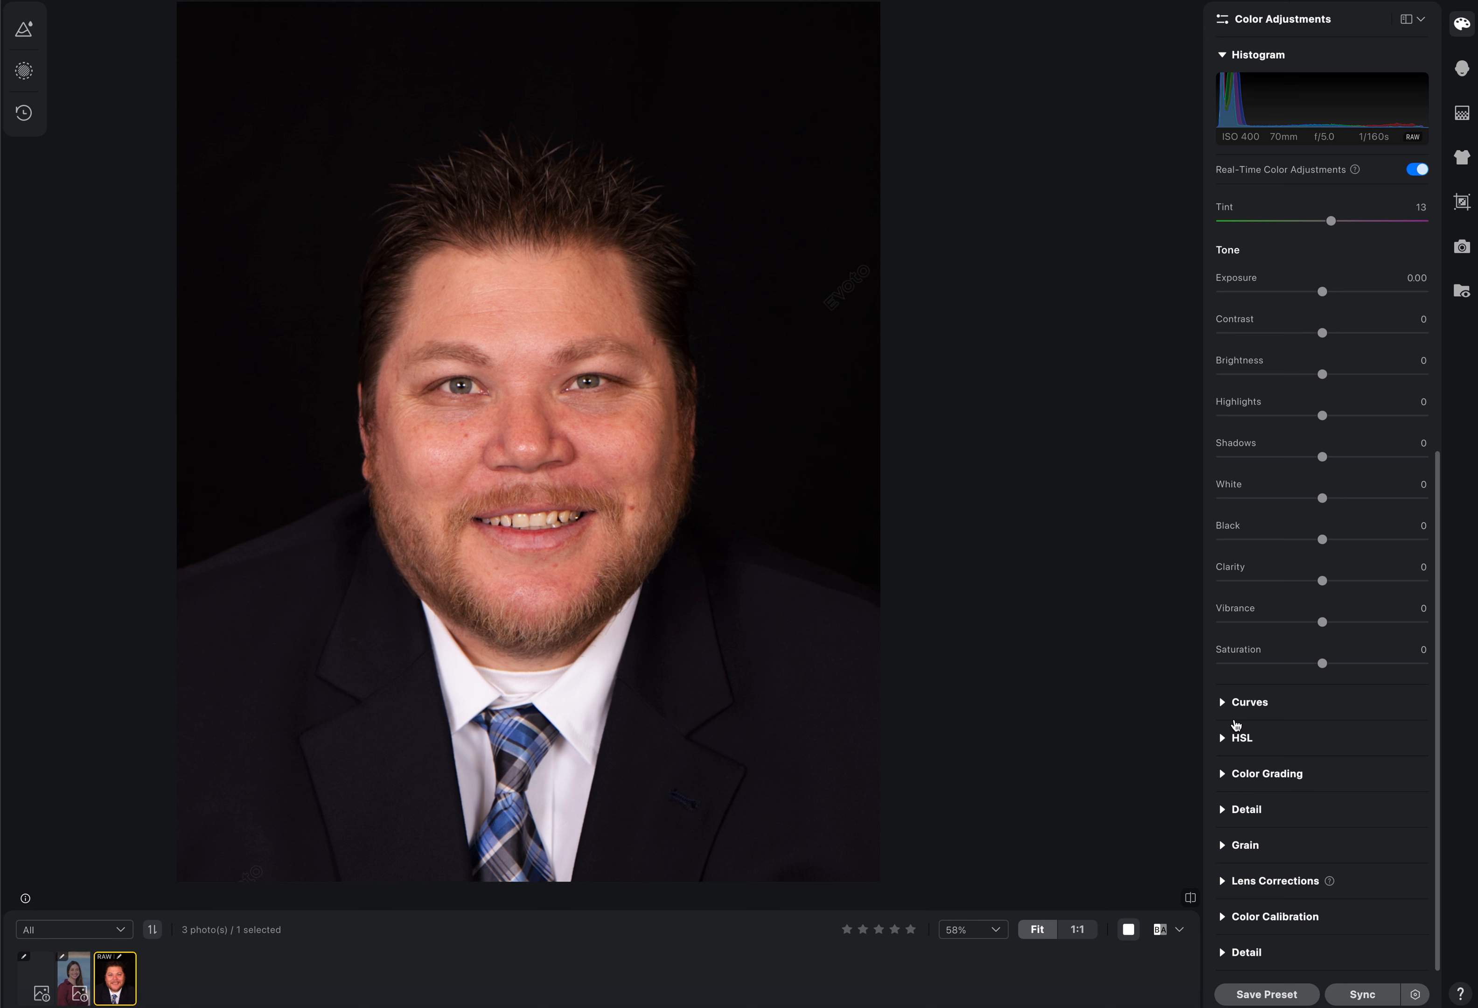
scroll(1312, 296, up, 1)
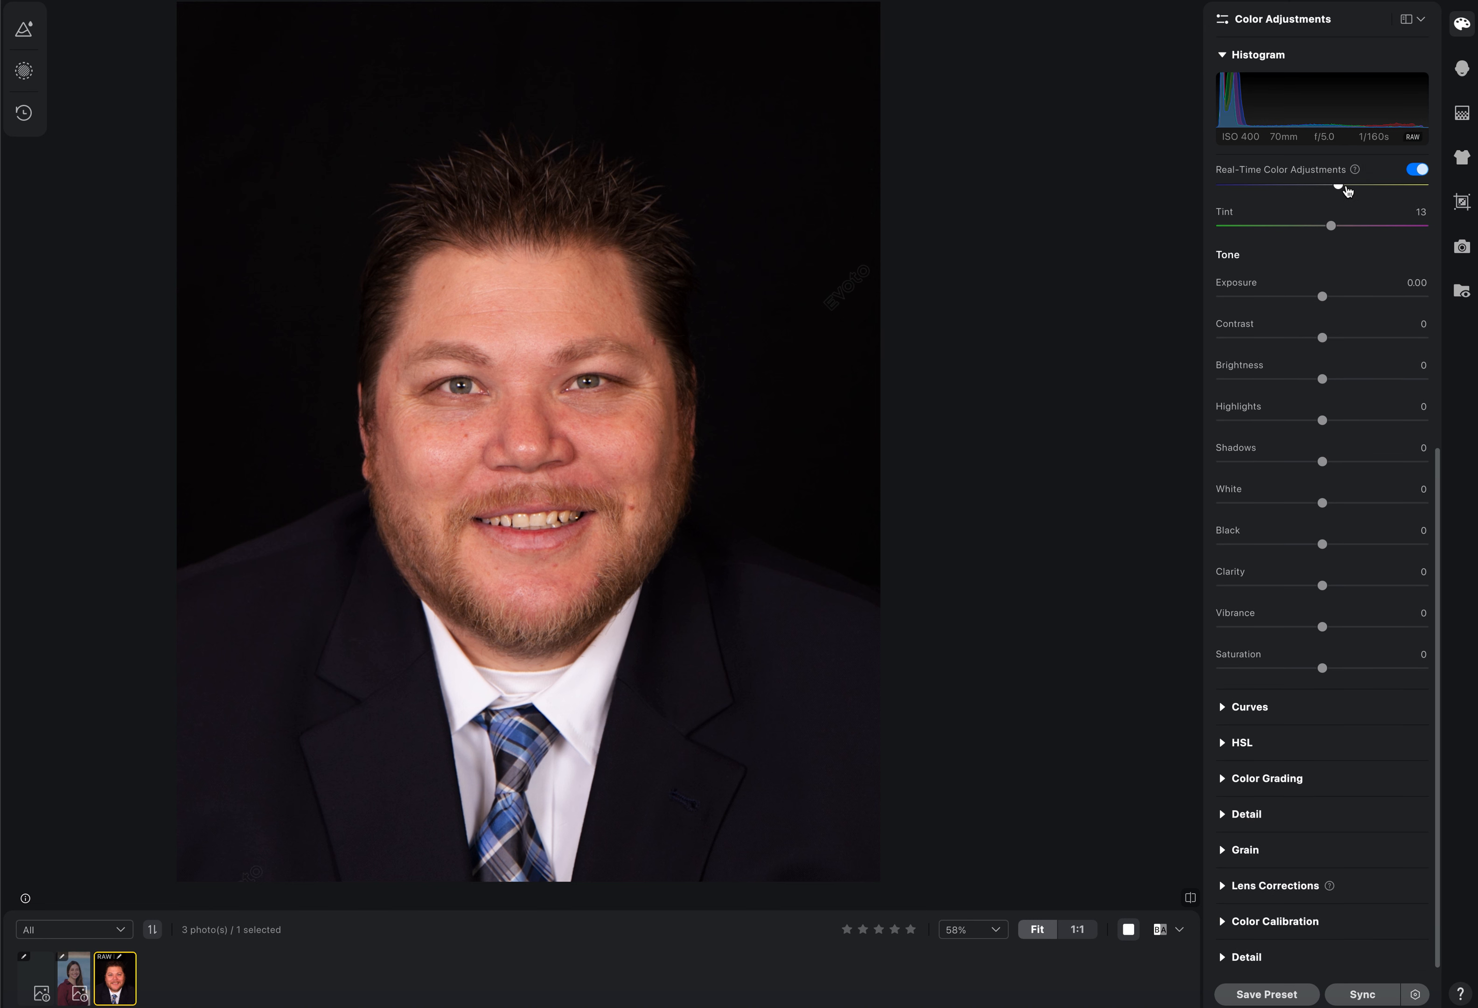
scroll(1348, 191, down, 1)
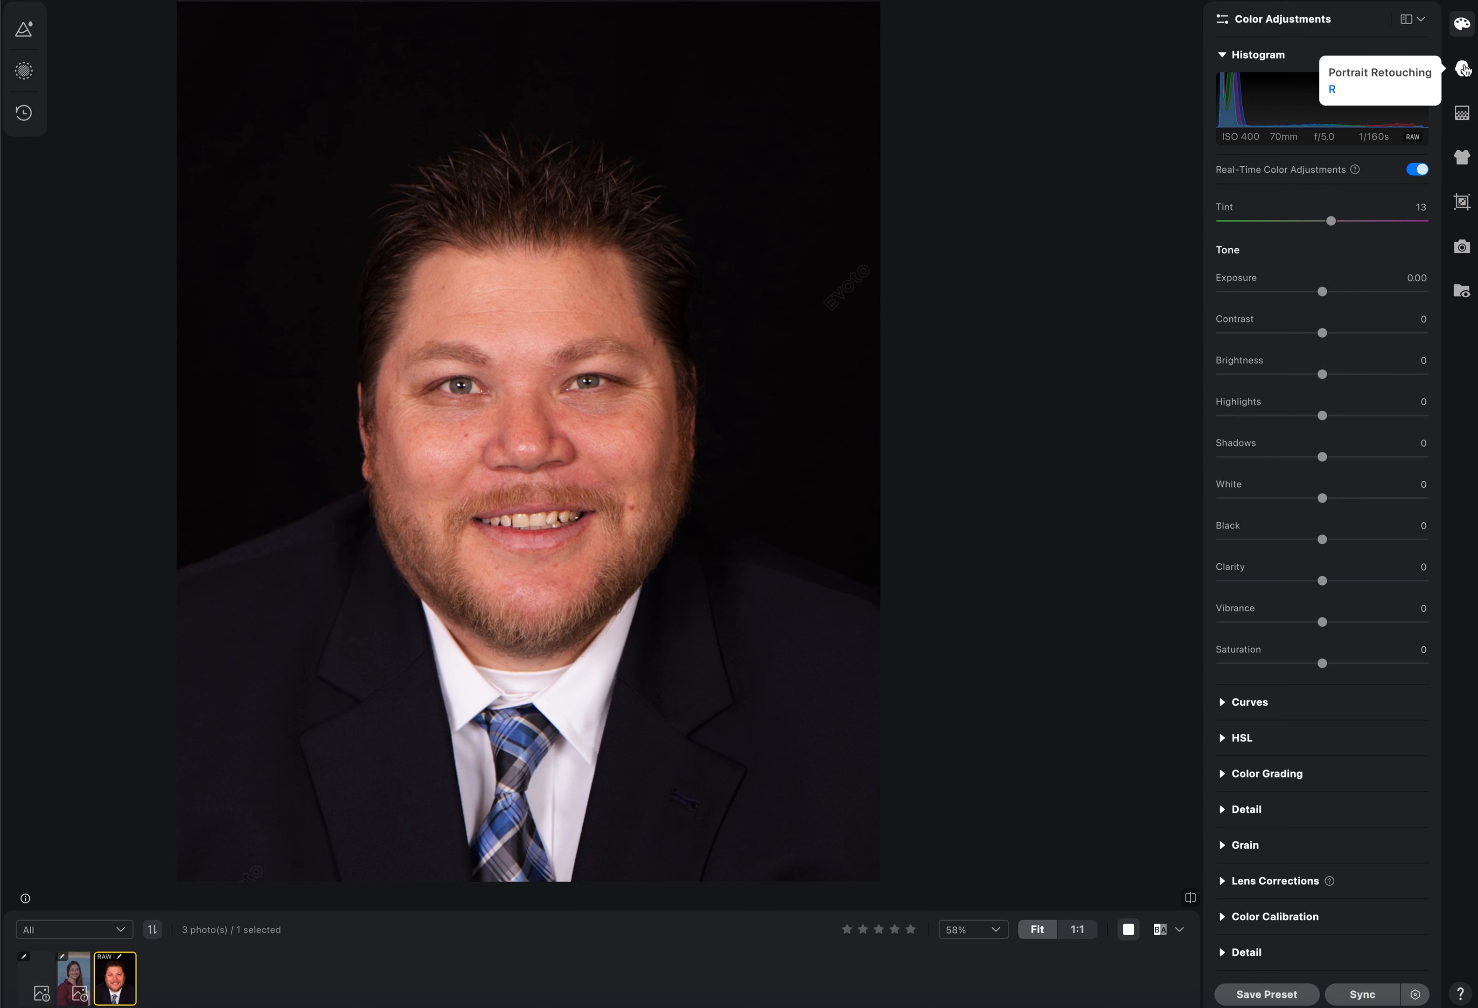
Browse the recommended presets for portrait retouching and apply the High-End 01 preset to the headshot
click(1463, 69)
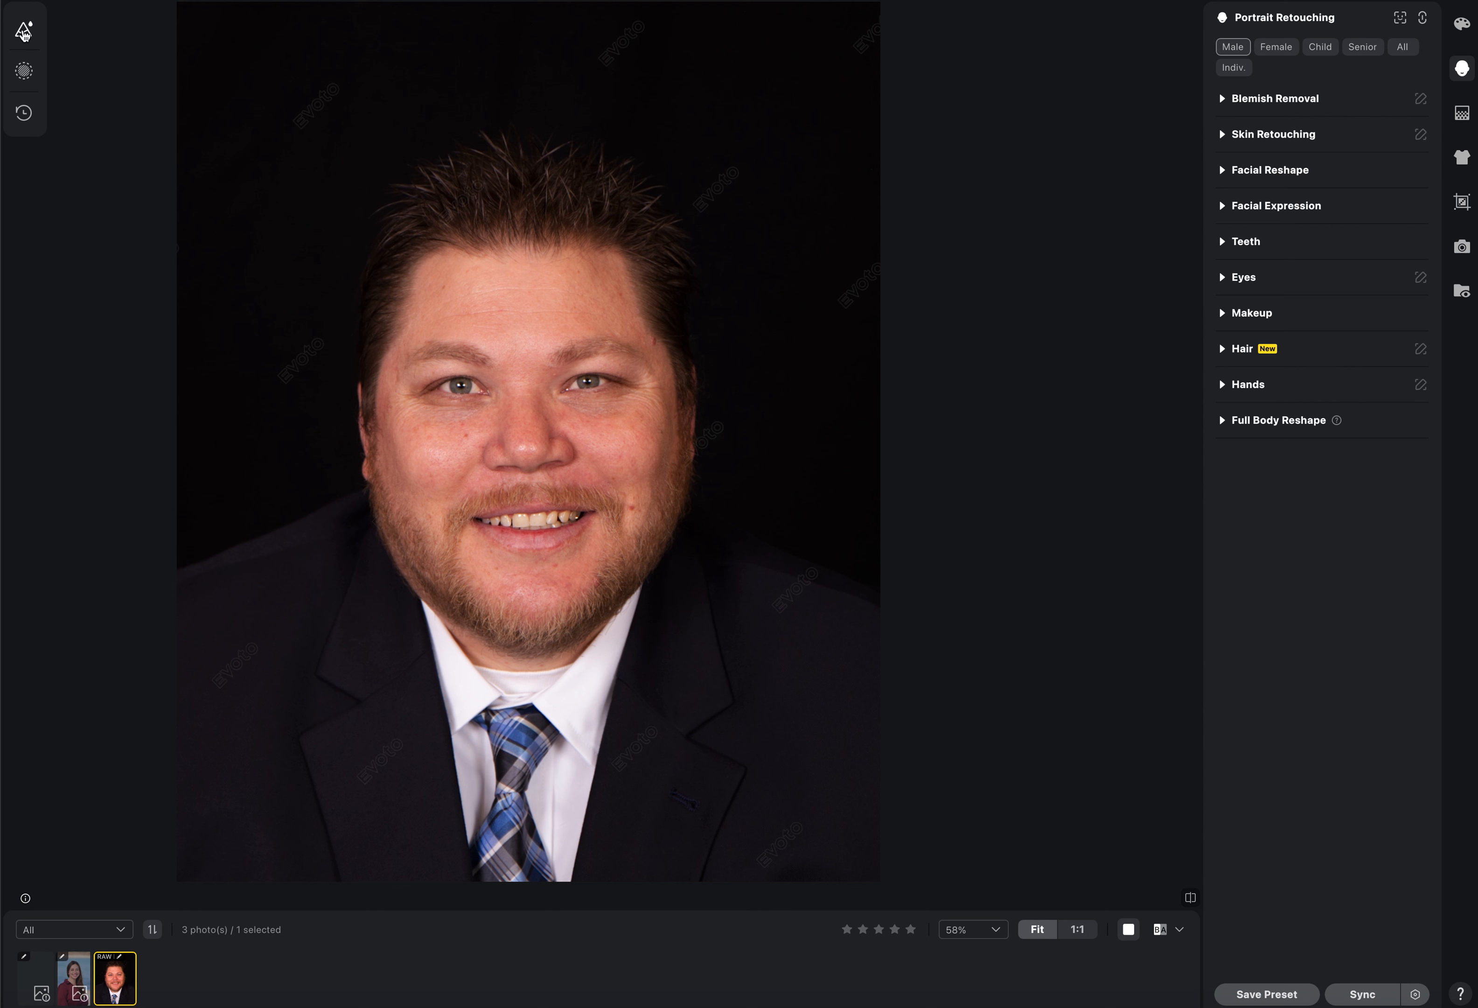
click(24, 33)
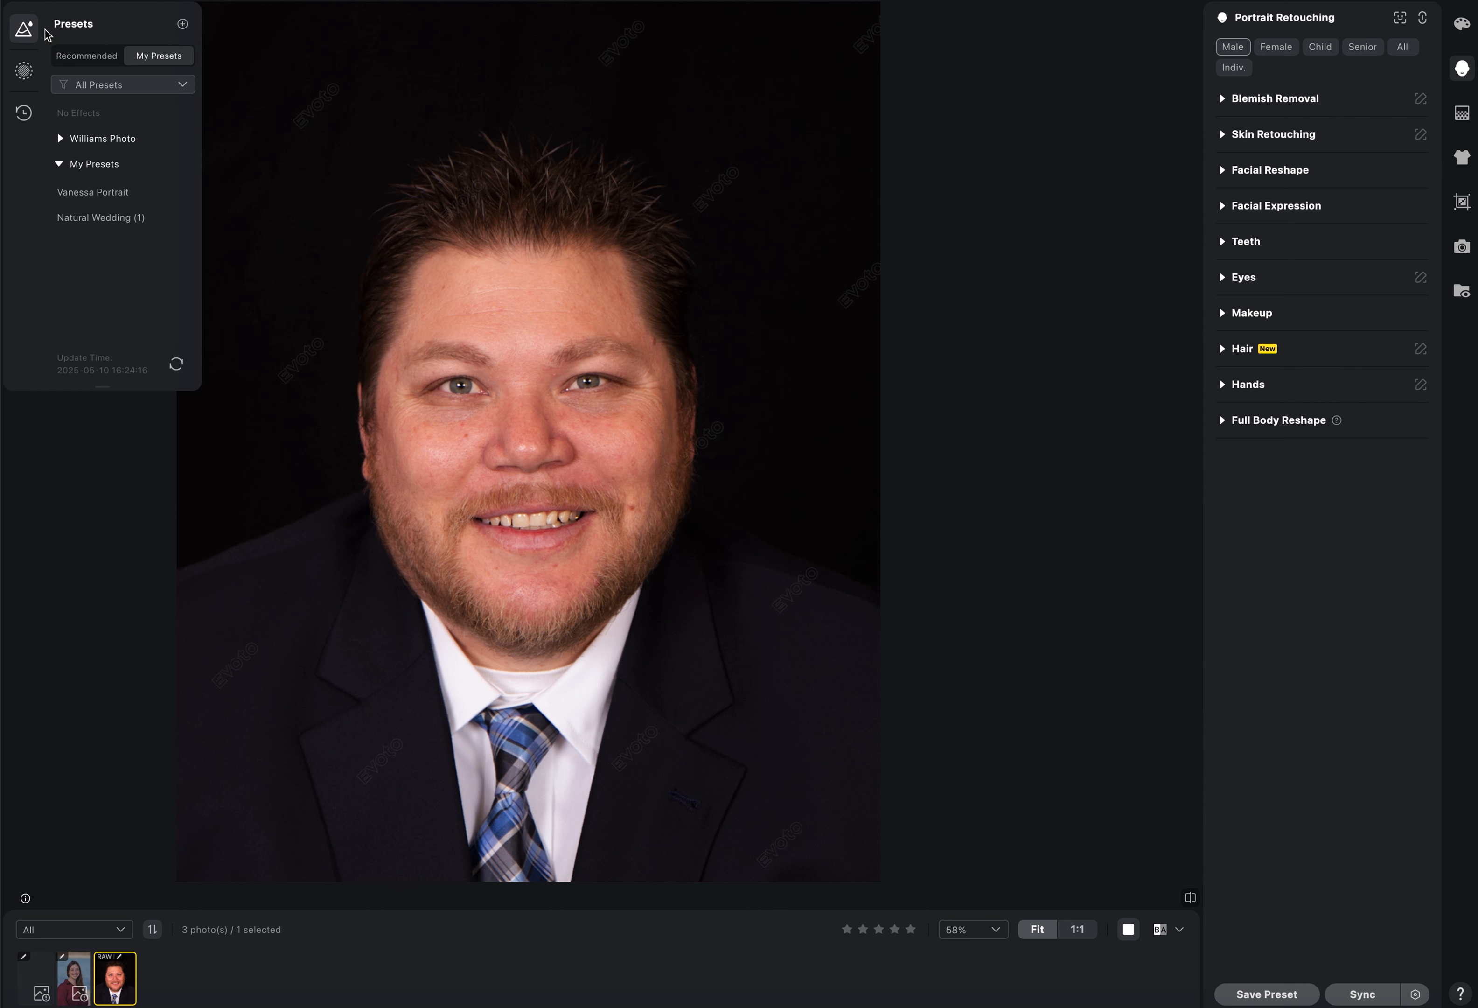
click(79, 56)
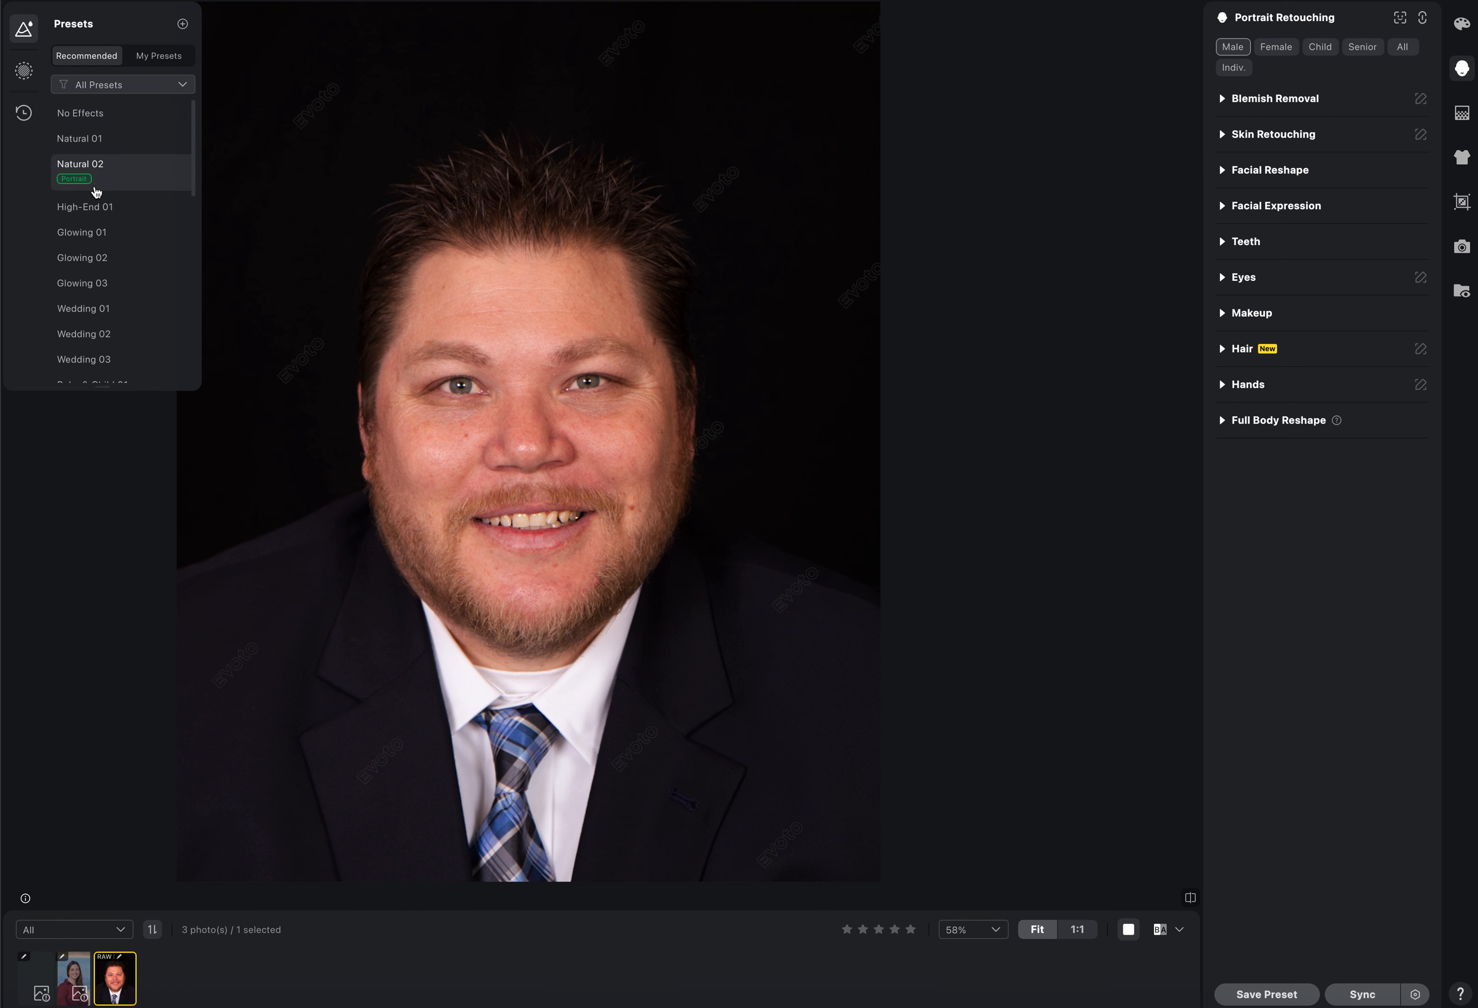
scroll(95, 192, down, 12)
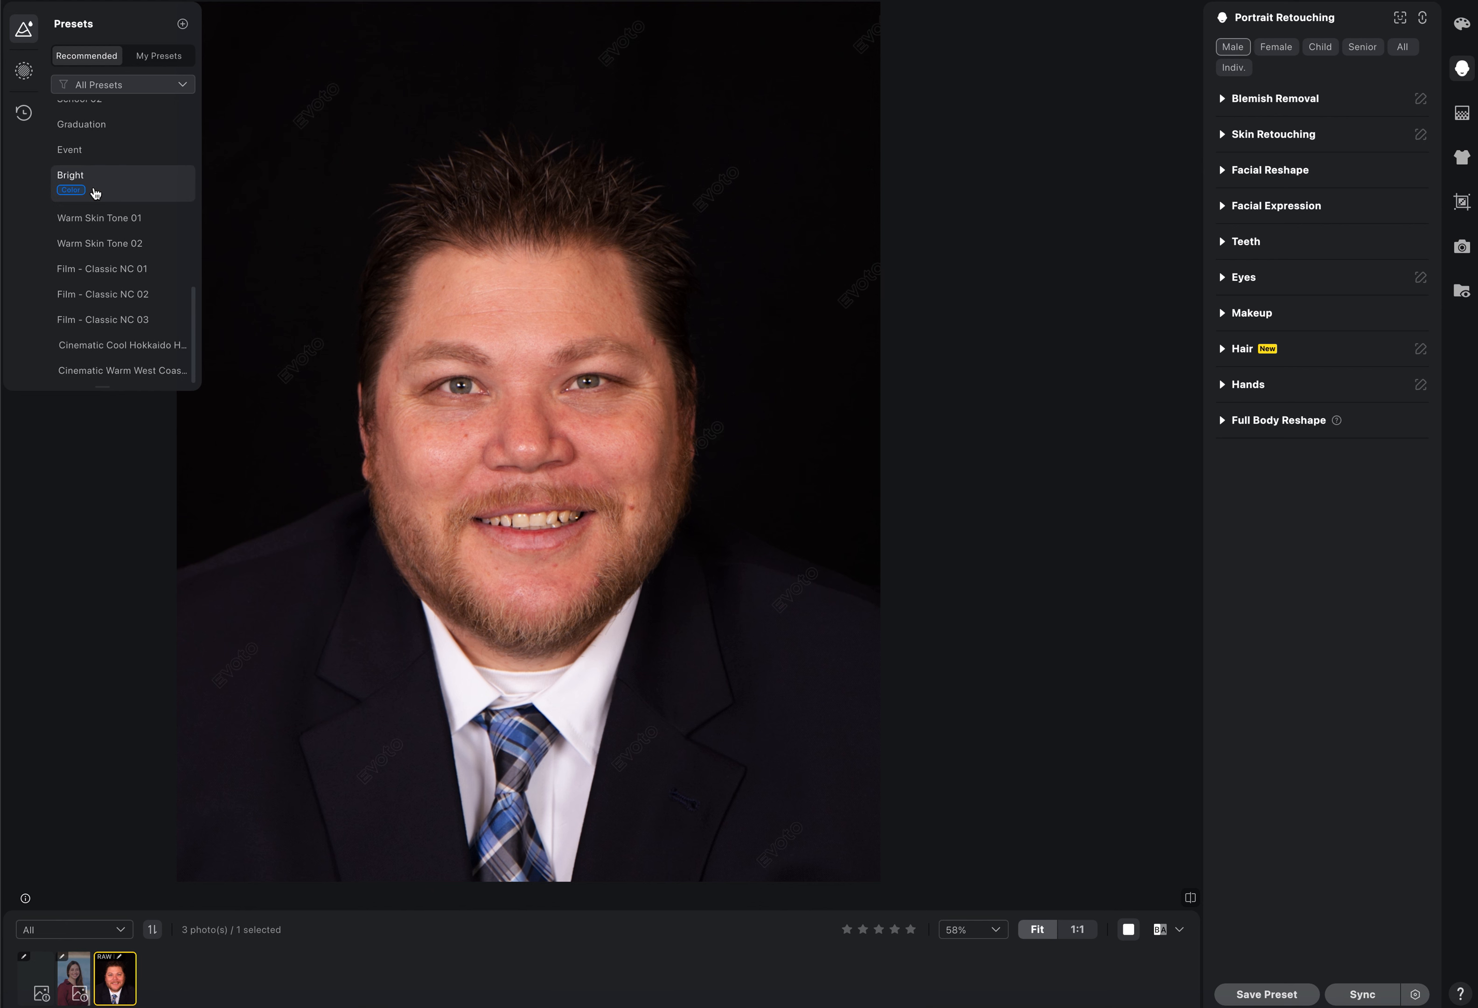
scroll(95, 192, up, 12)
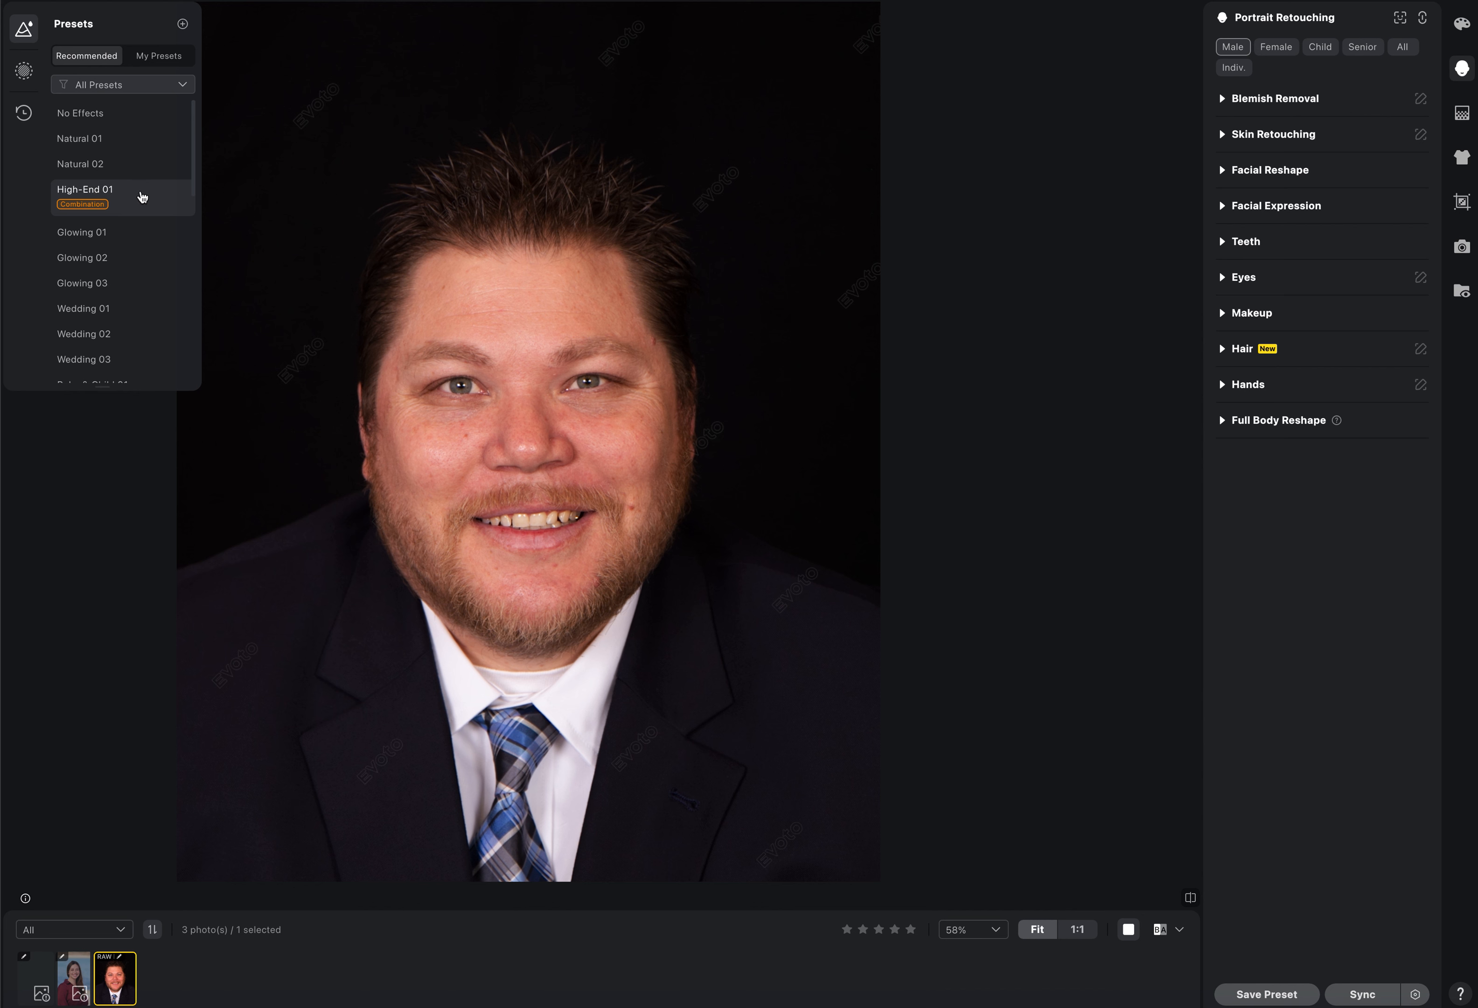
scroll(552, 376, up, 3)
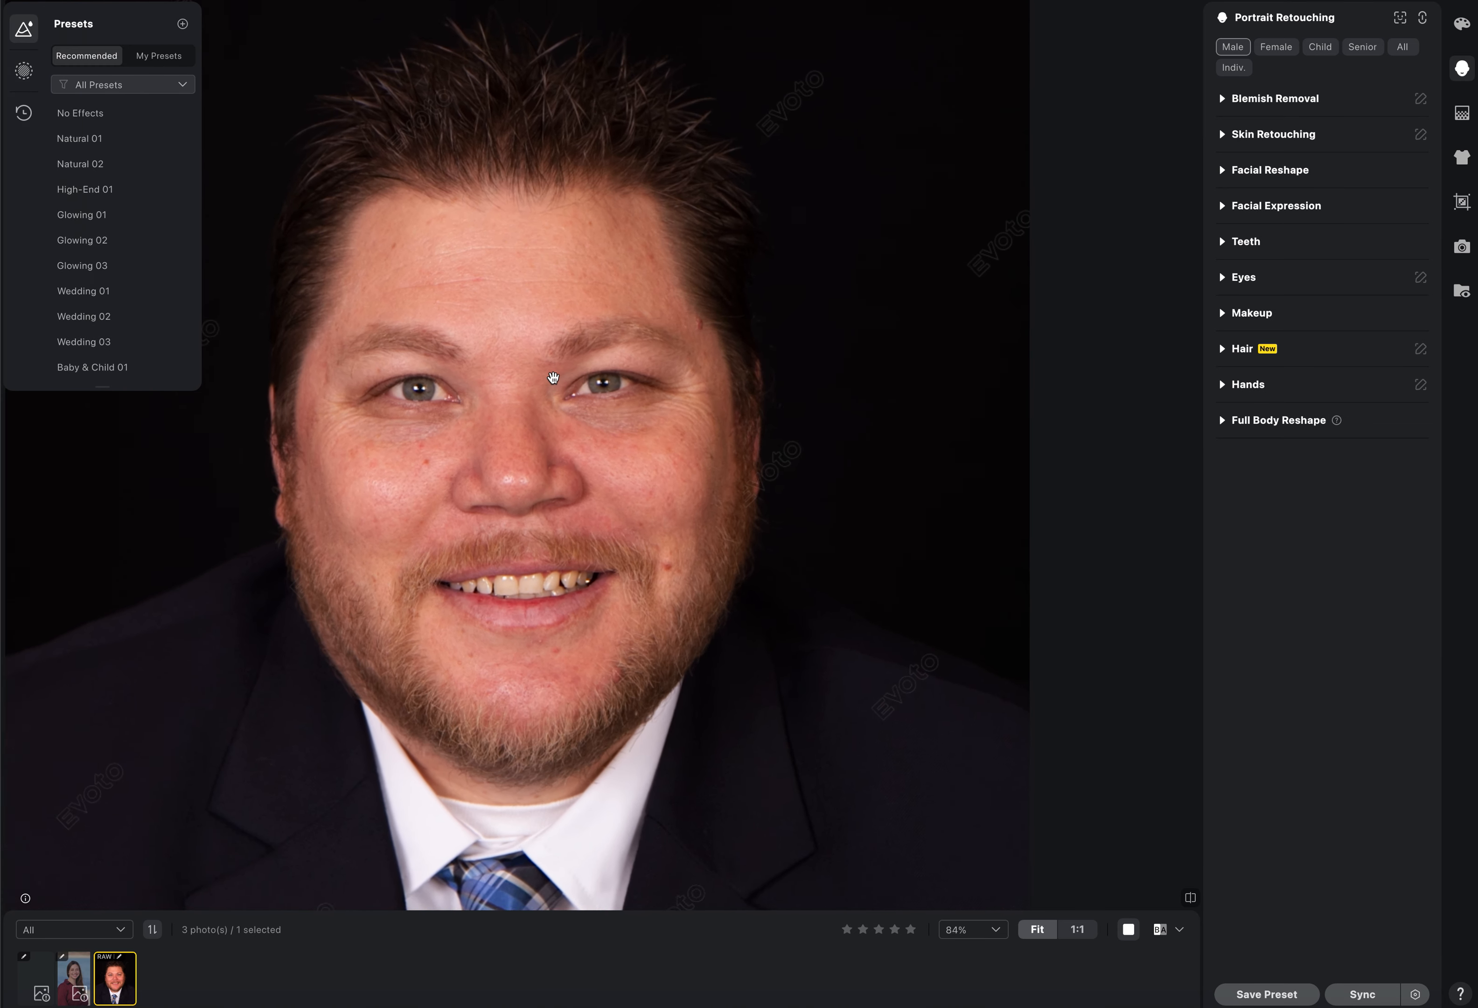
scroll(552, 376, left, 3)
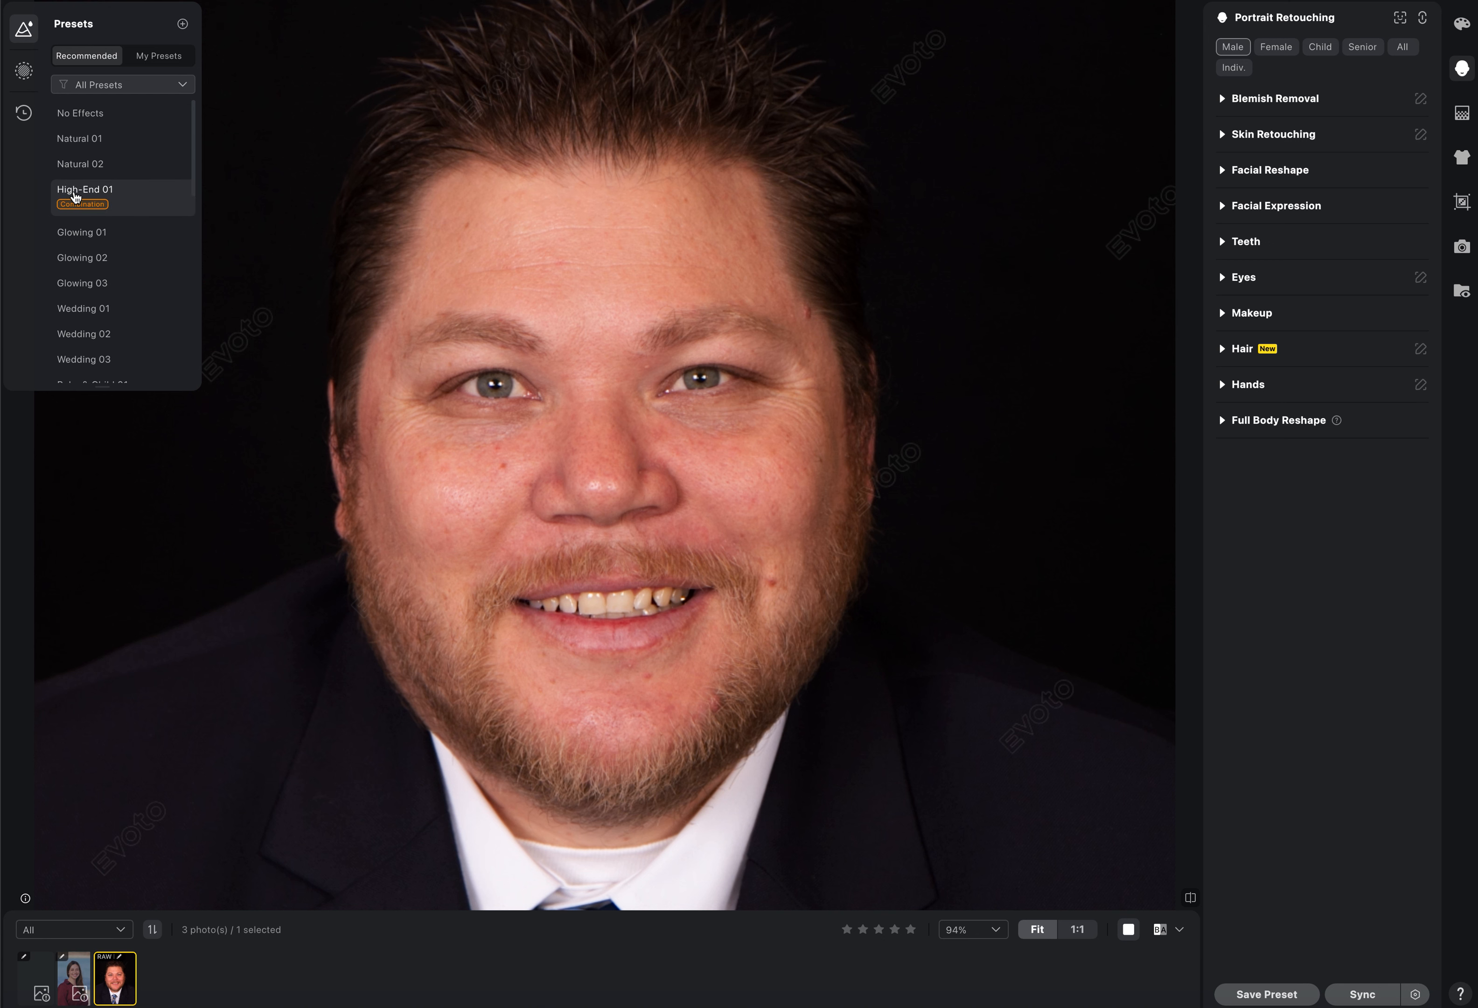
click(75, 195)
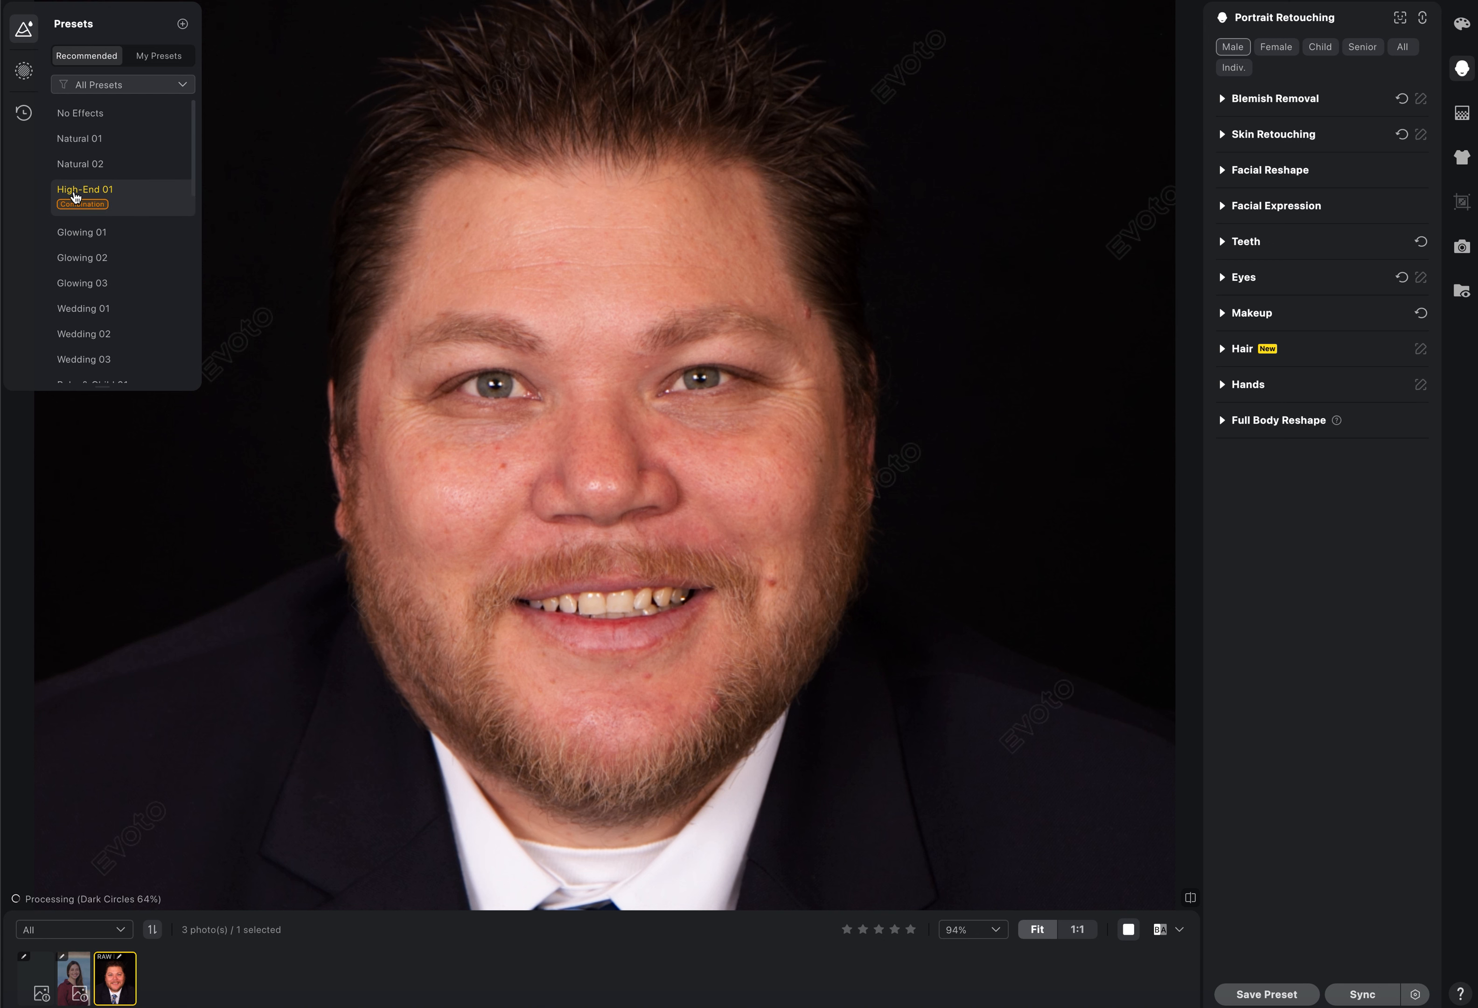
Show the original and retouched headshots side by side and compare the faces up close
click(1160, 930)
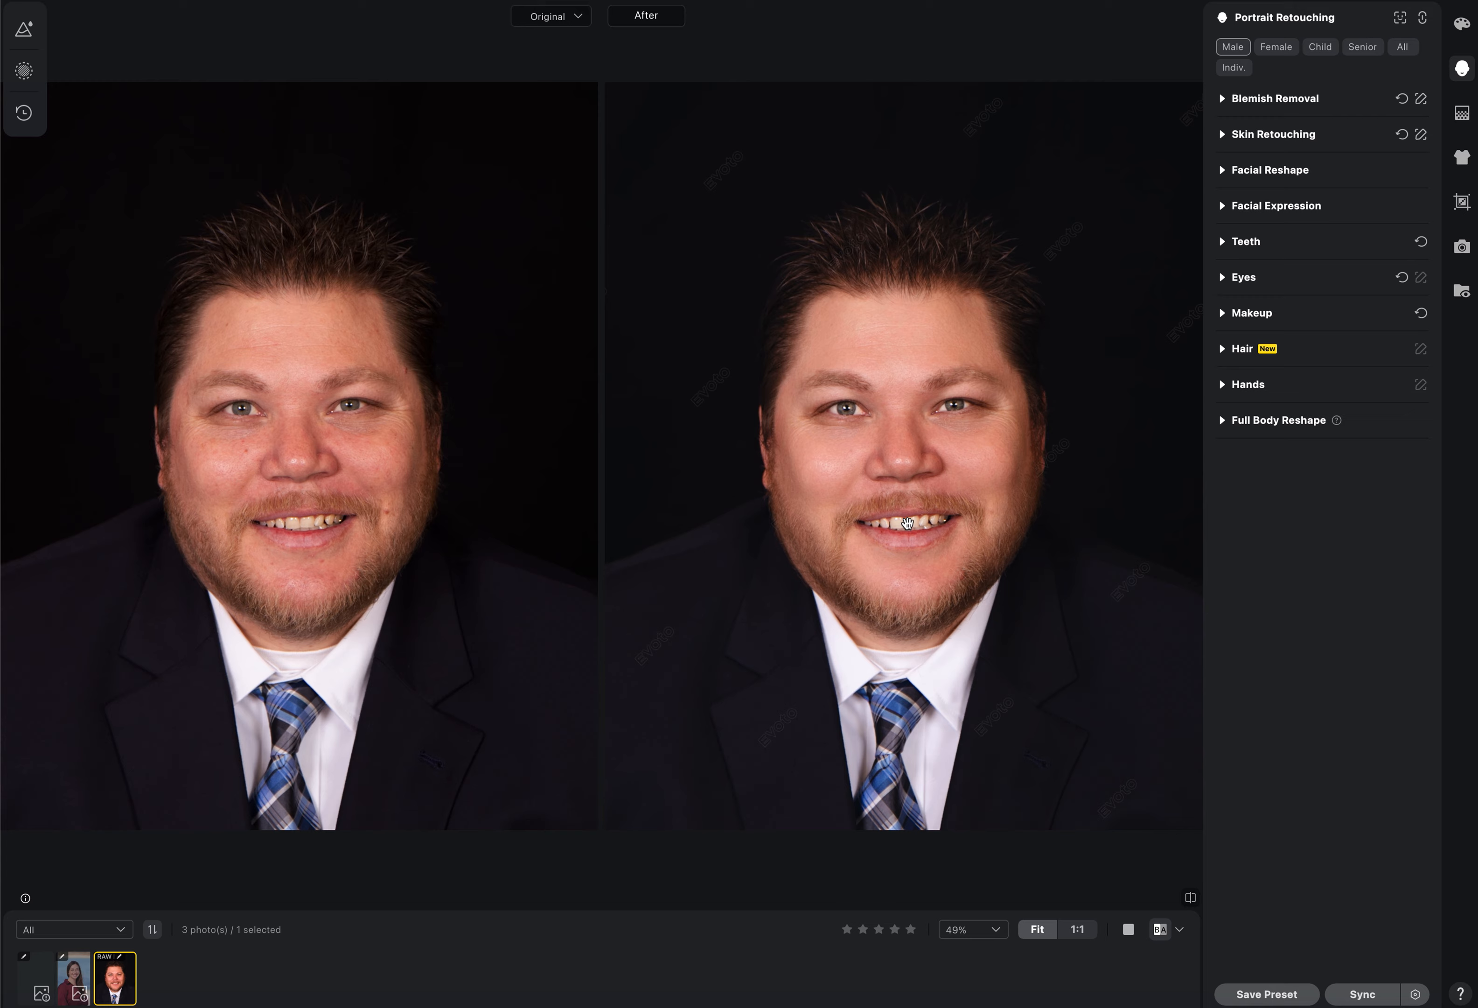
scroll(888, 484, up, 5)
scroll(888, 483, up, 1)
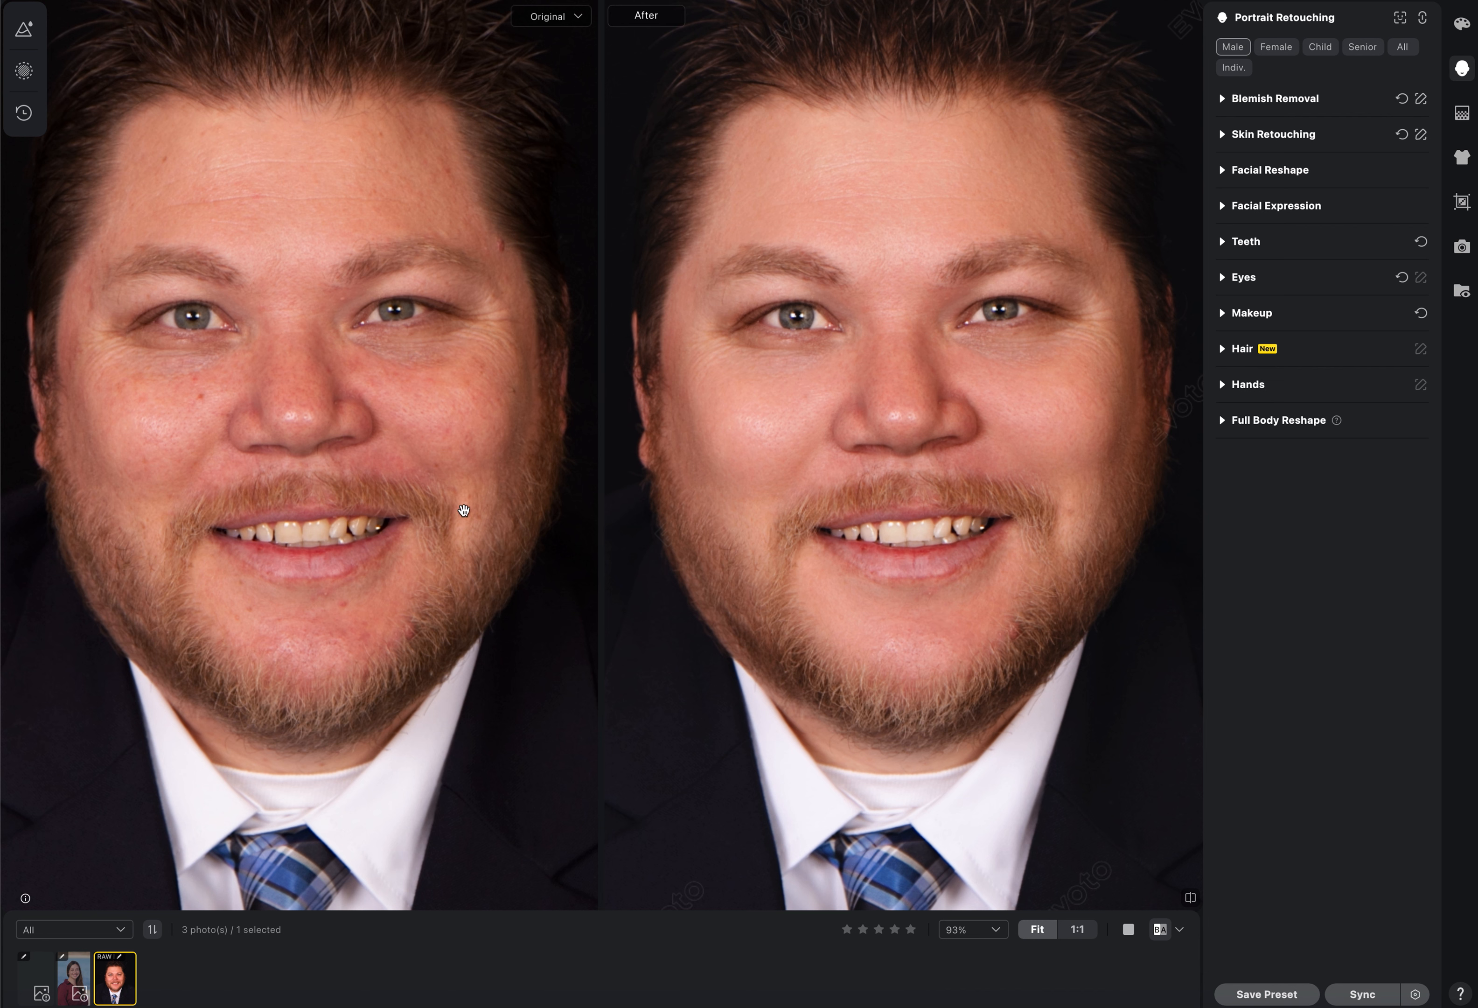
Review the preset's Blemish Removal settings, examine the nose, eyes, mouth and skin against the original, and collapse the settings
click(1223, 99)
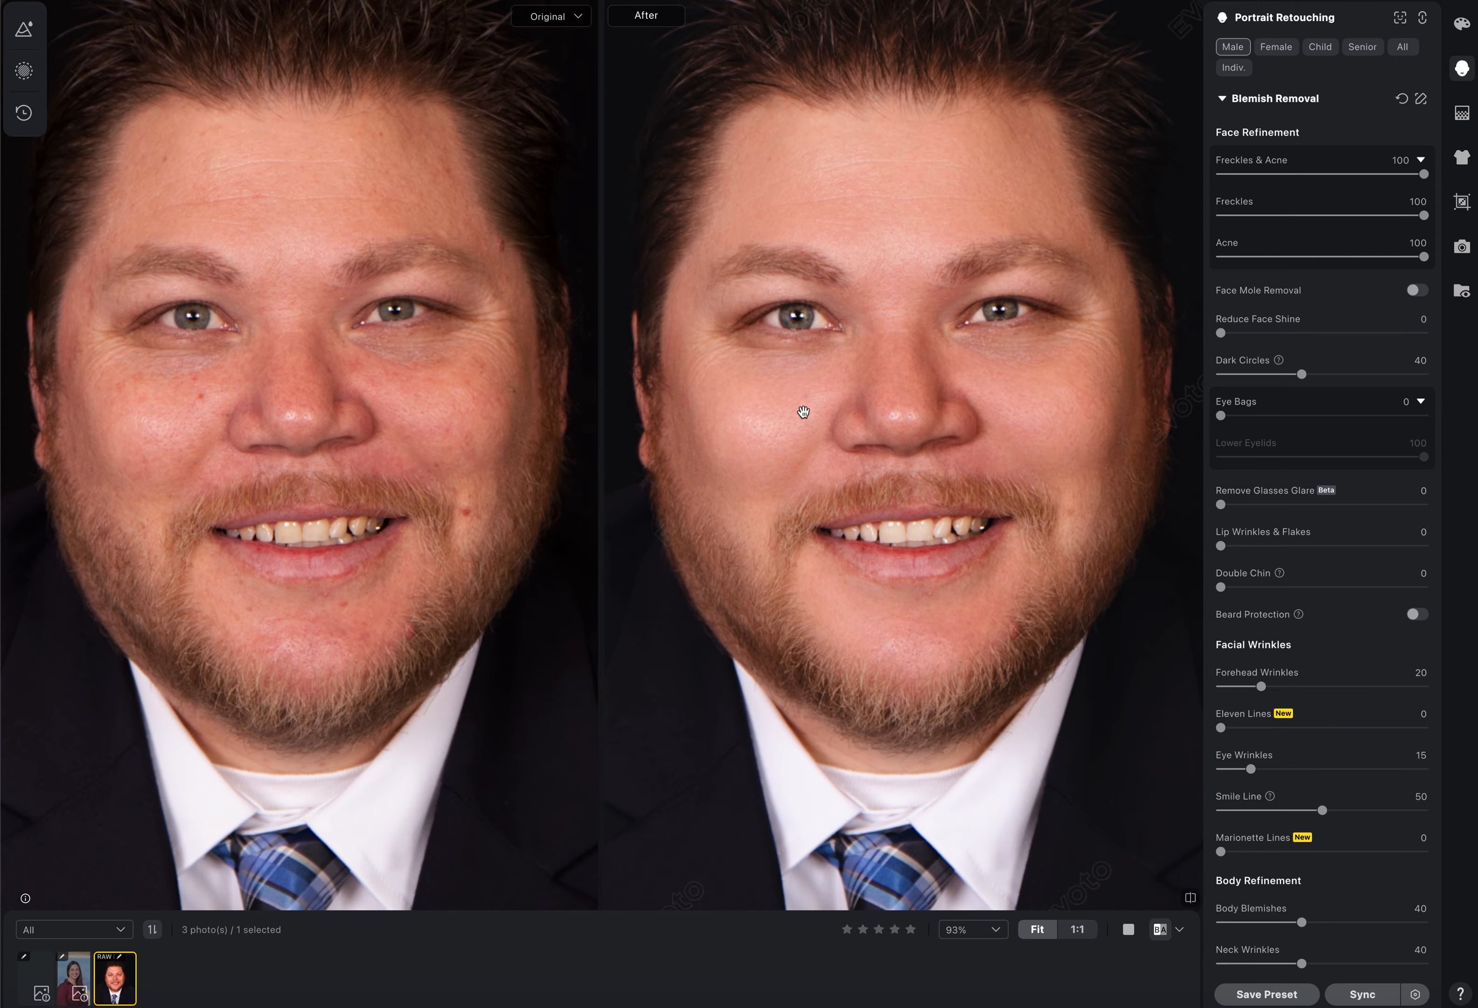
scroll(803, 411, up, 3)
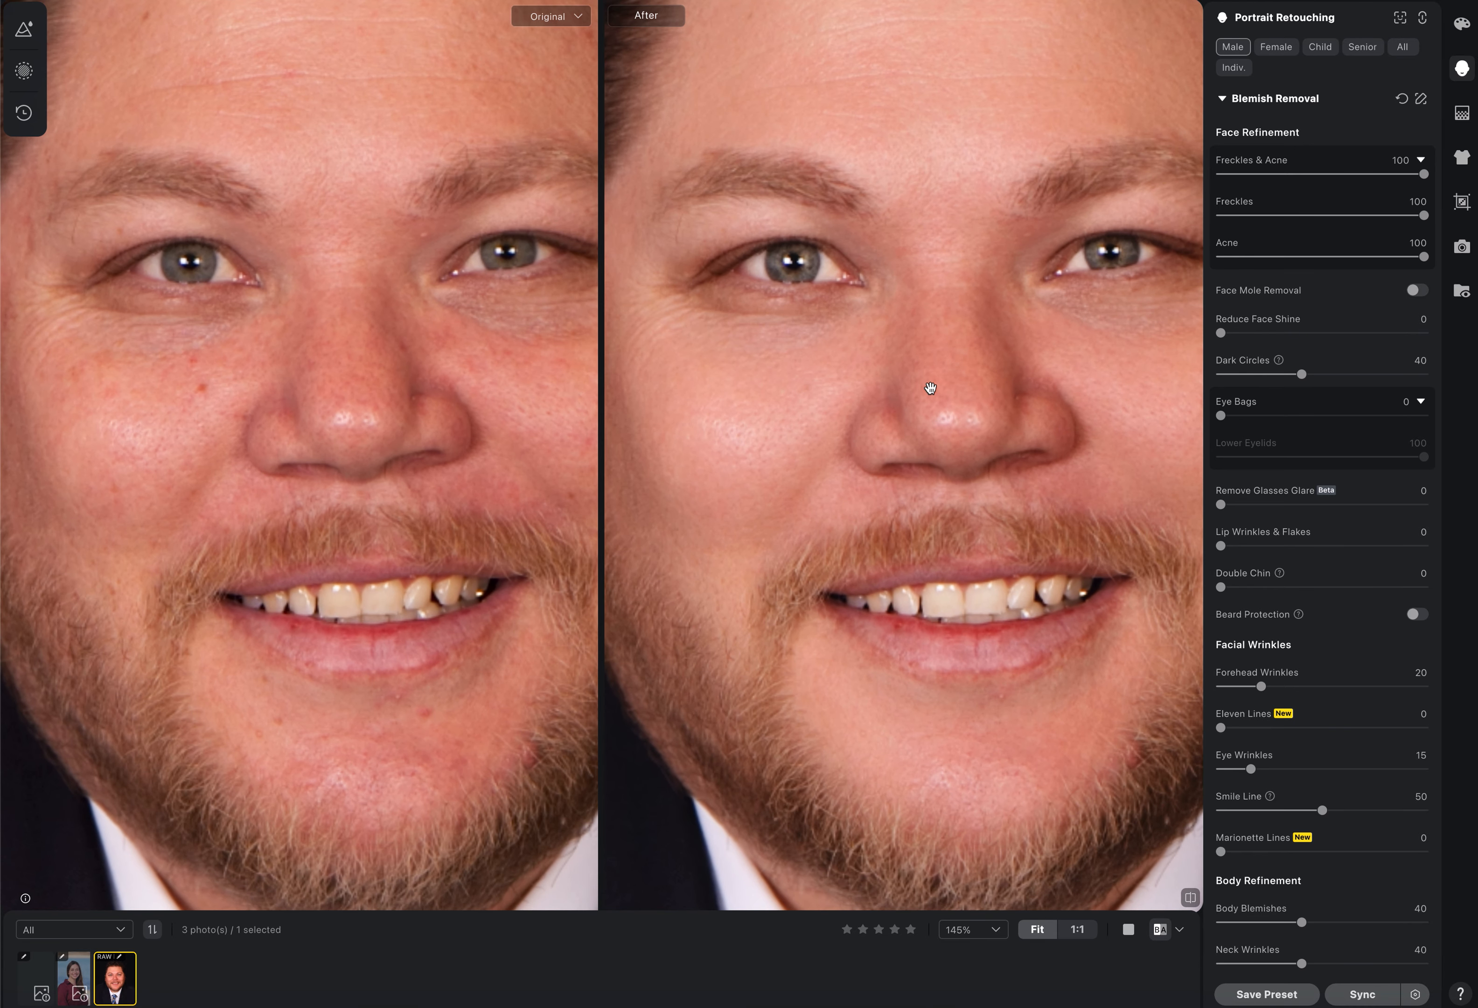
drag(931, 387, 832, 413)
scroll(935, 425, up, 3)
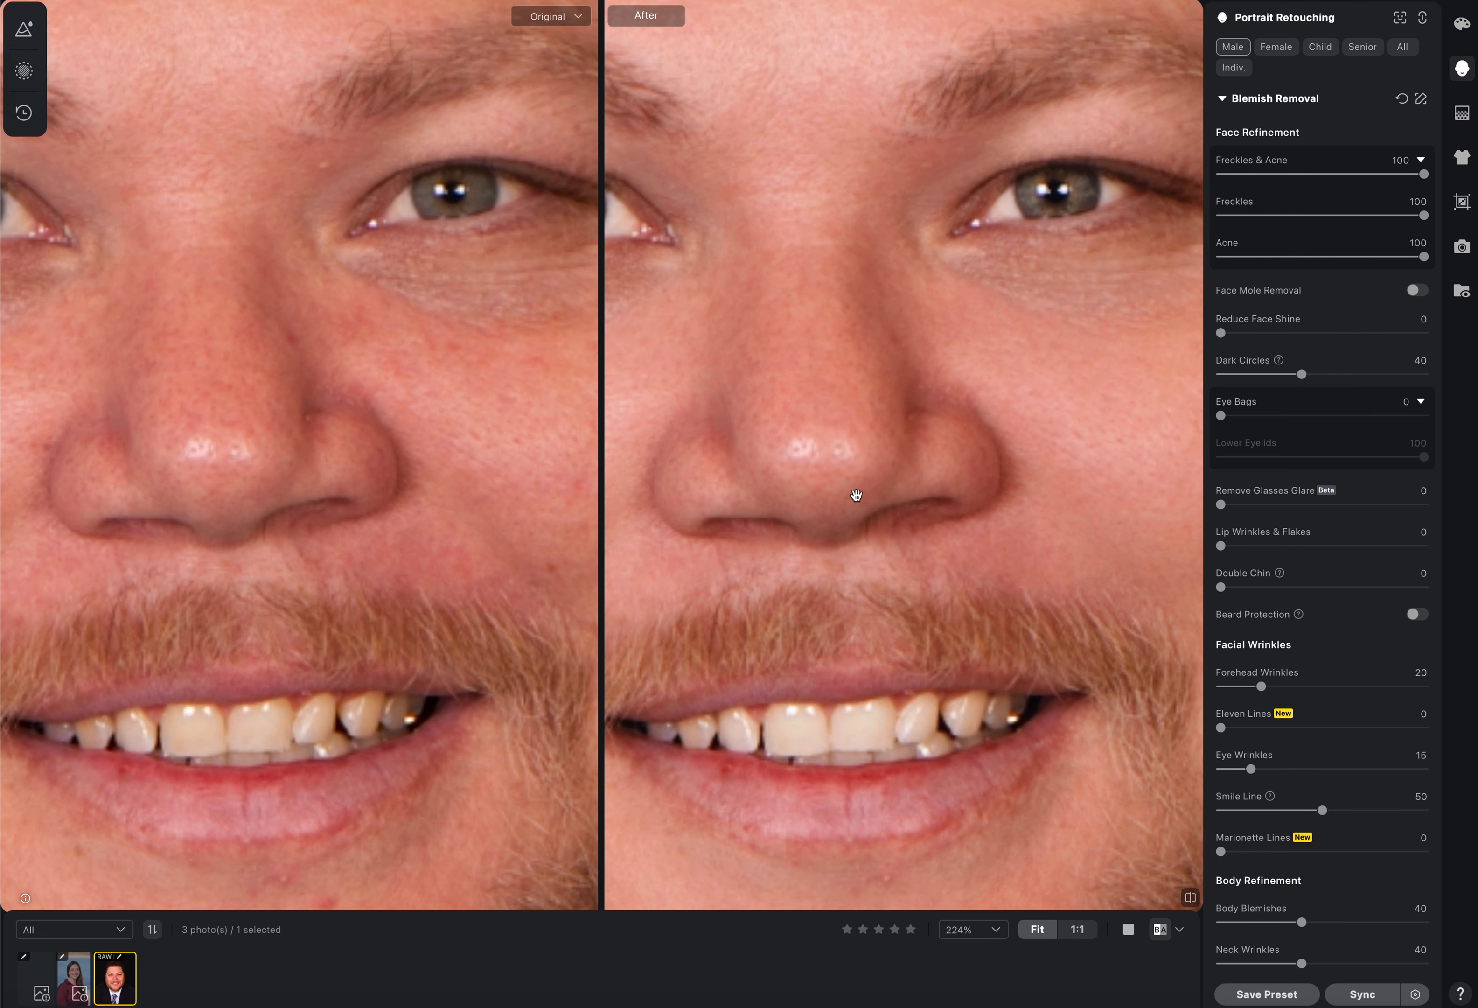
scroll(842, 457, down, 4)
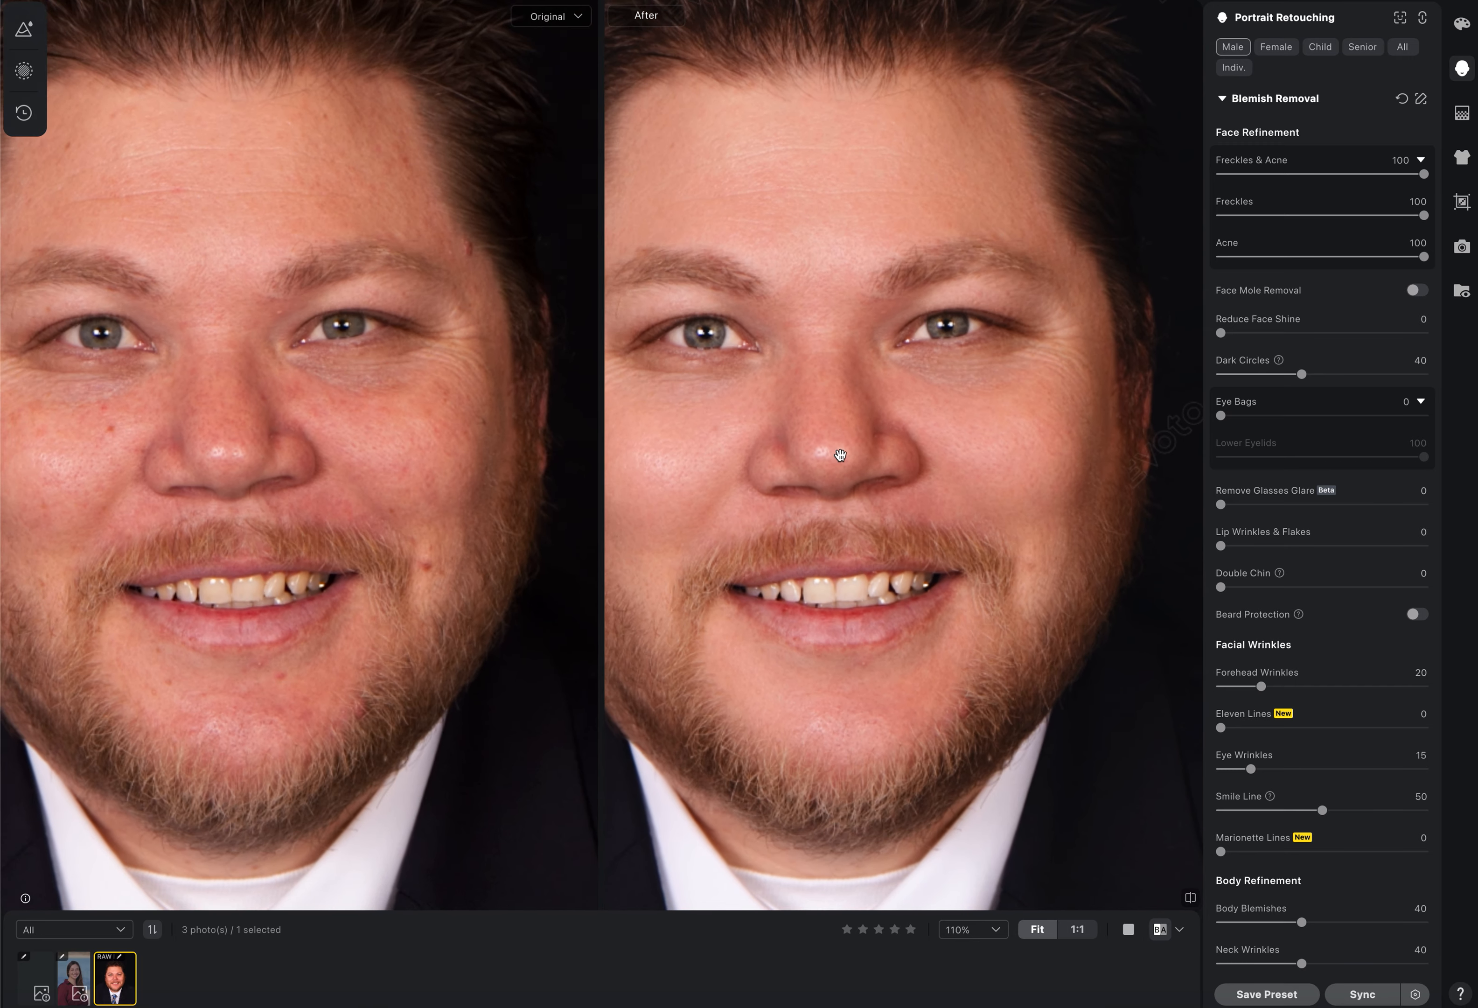
scroll(840, 455, down, 2)
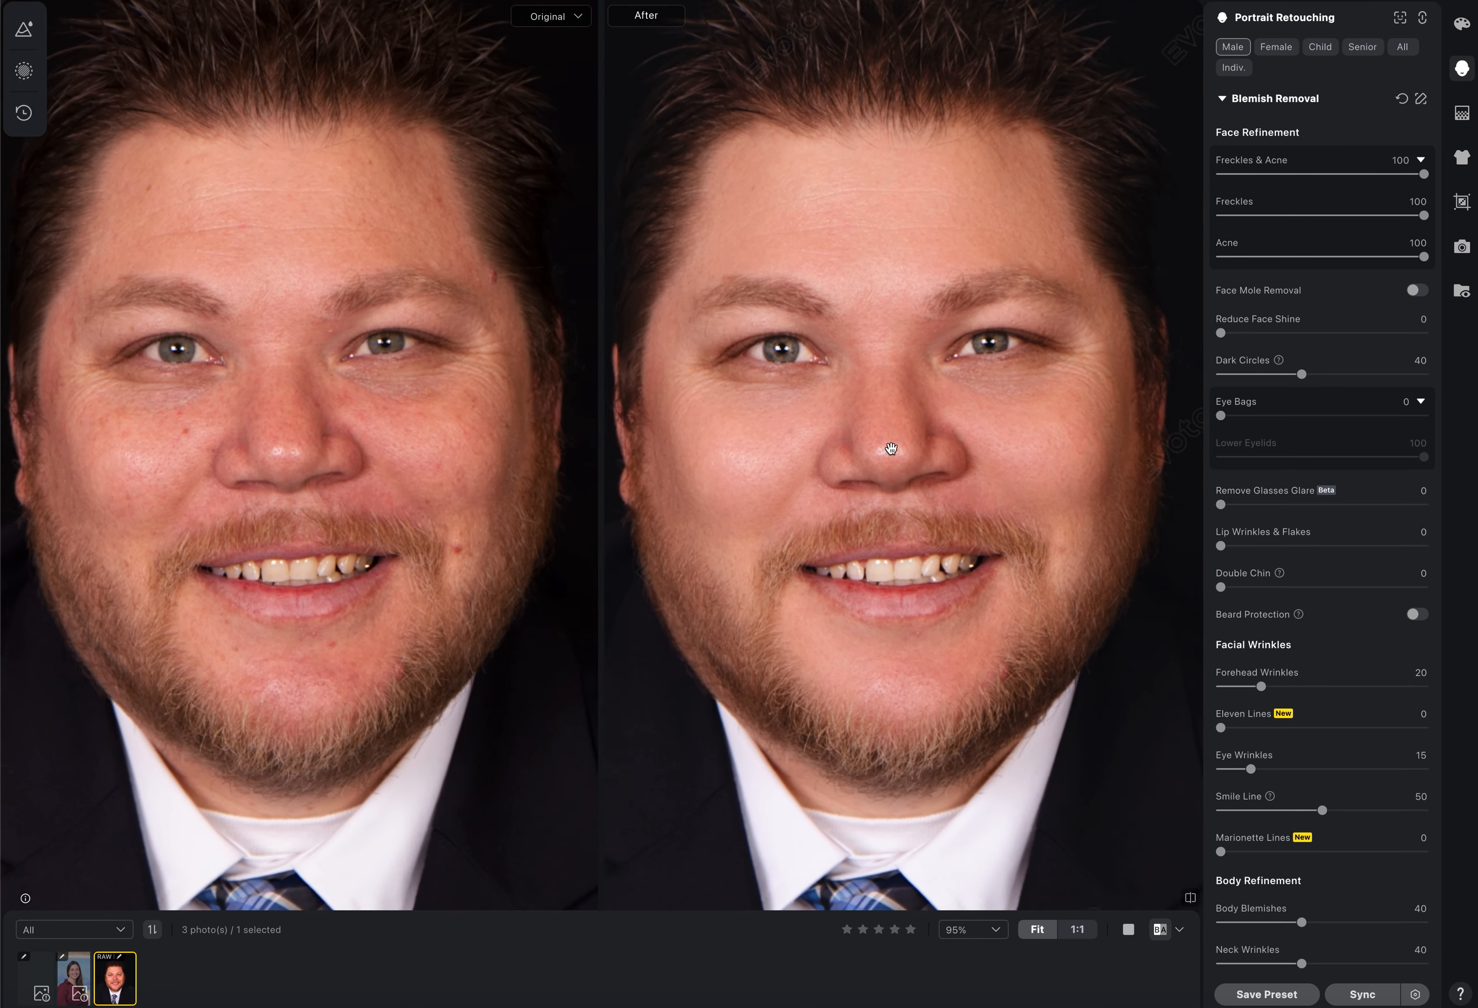
scroll(891, 448, down, 2)
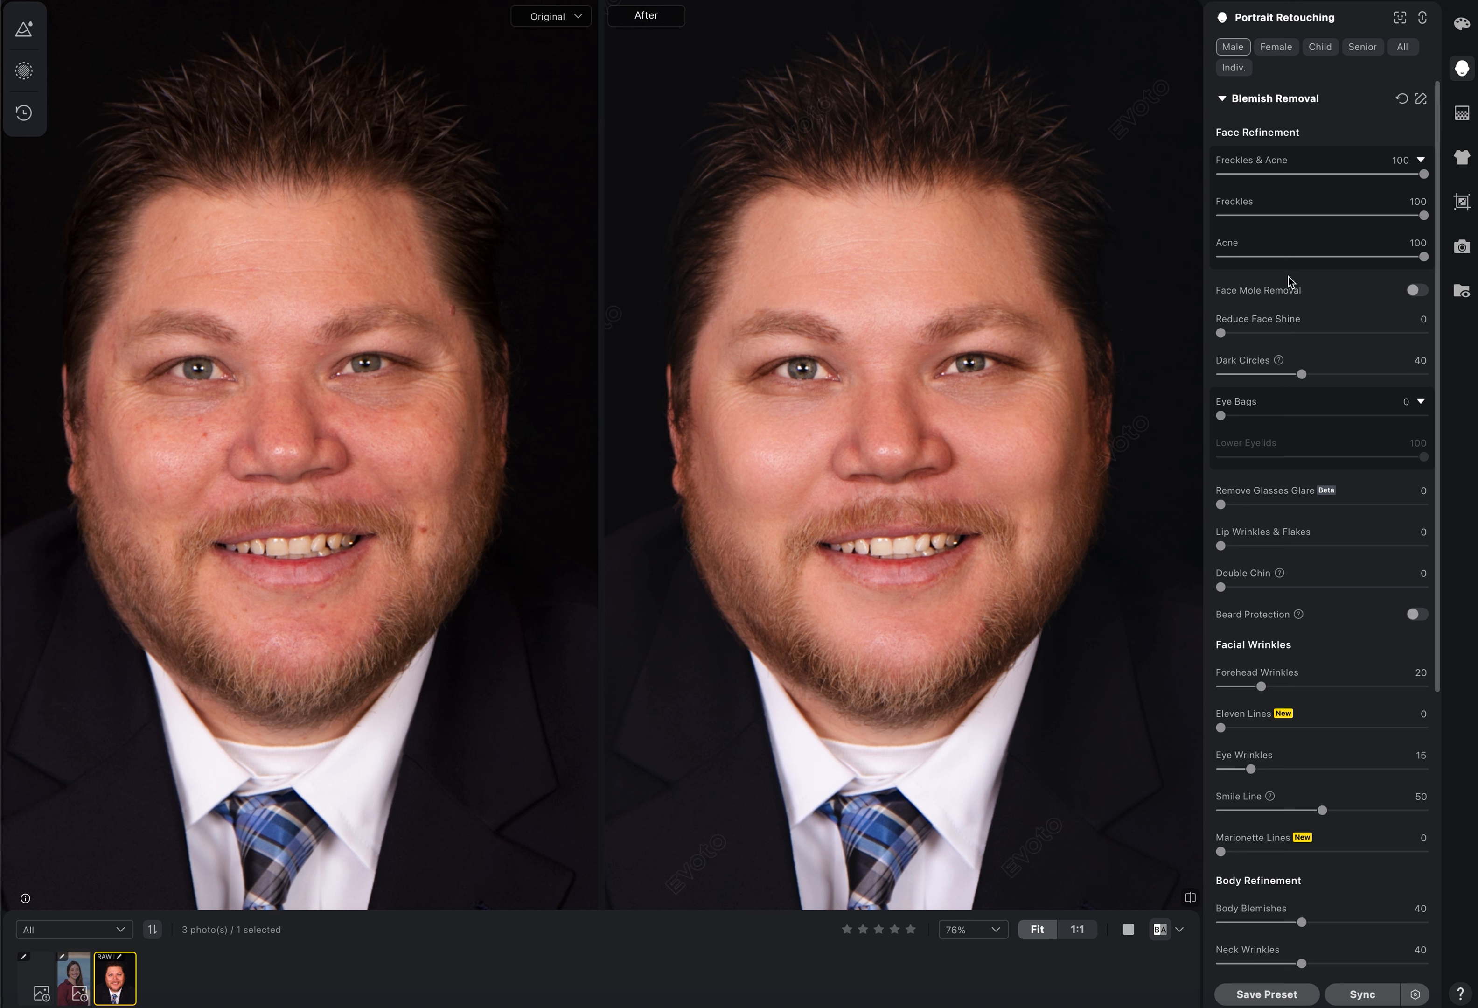
click(1222, 99)
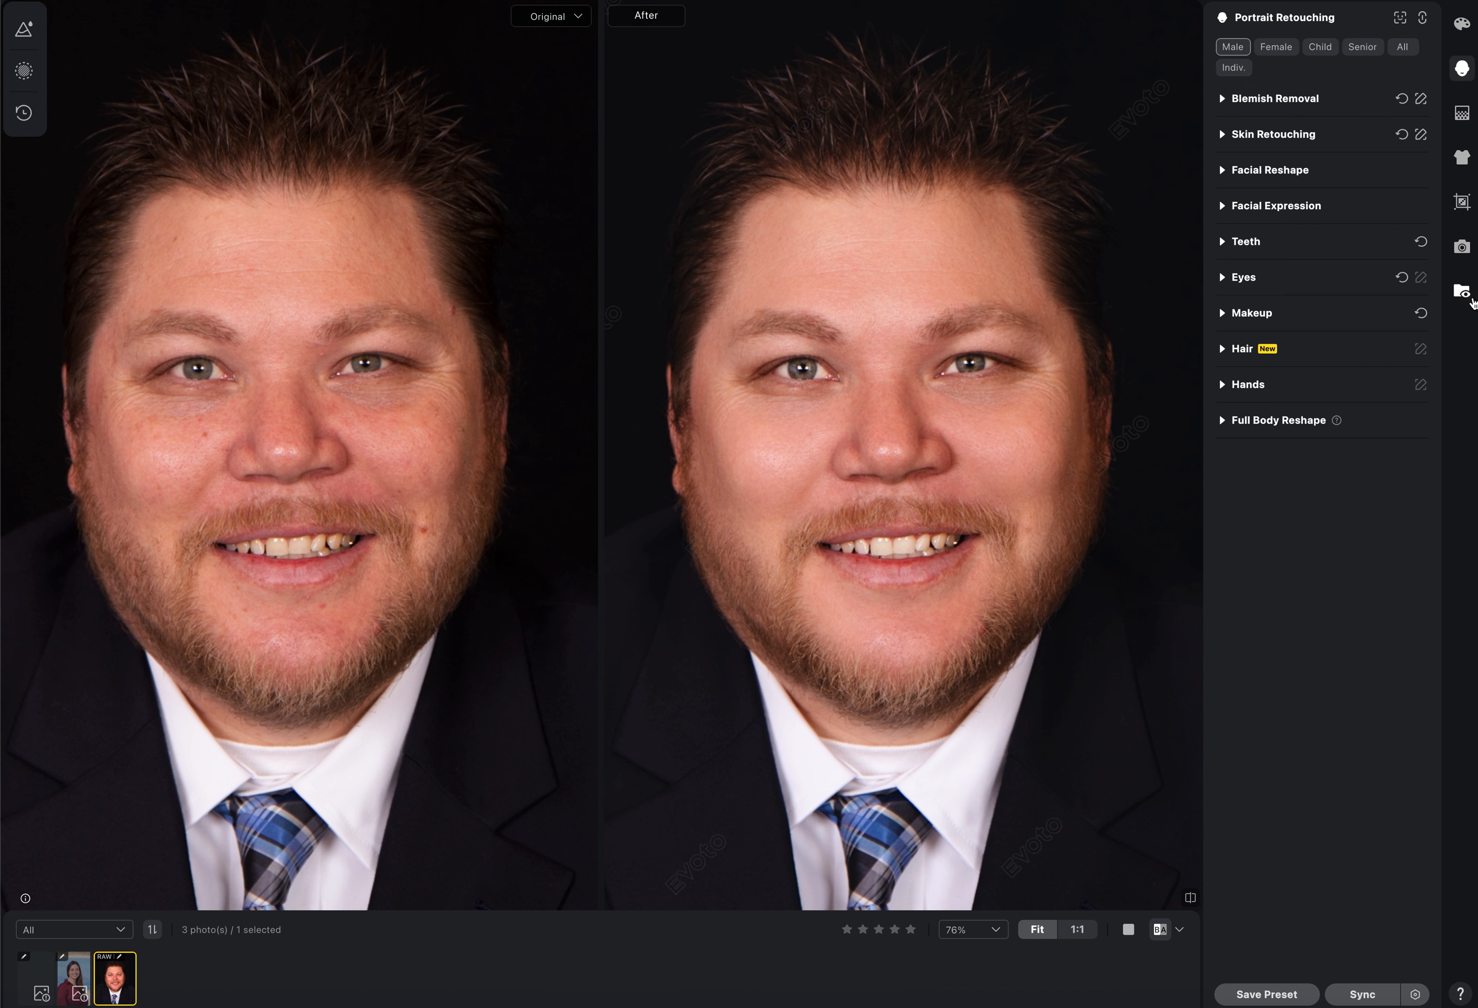
click(1463, 293)
click(1462, 67)
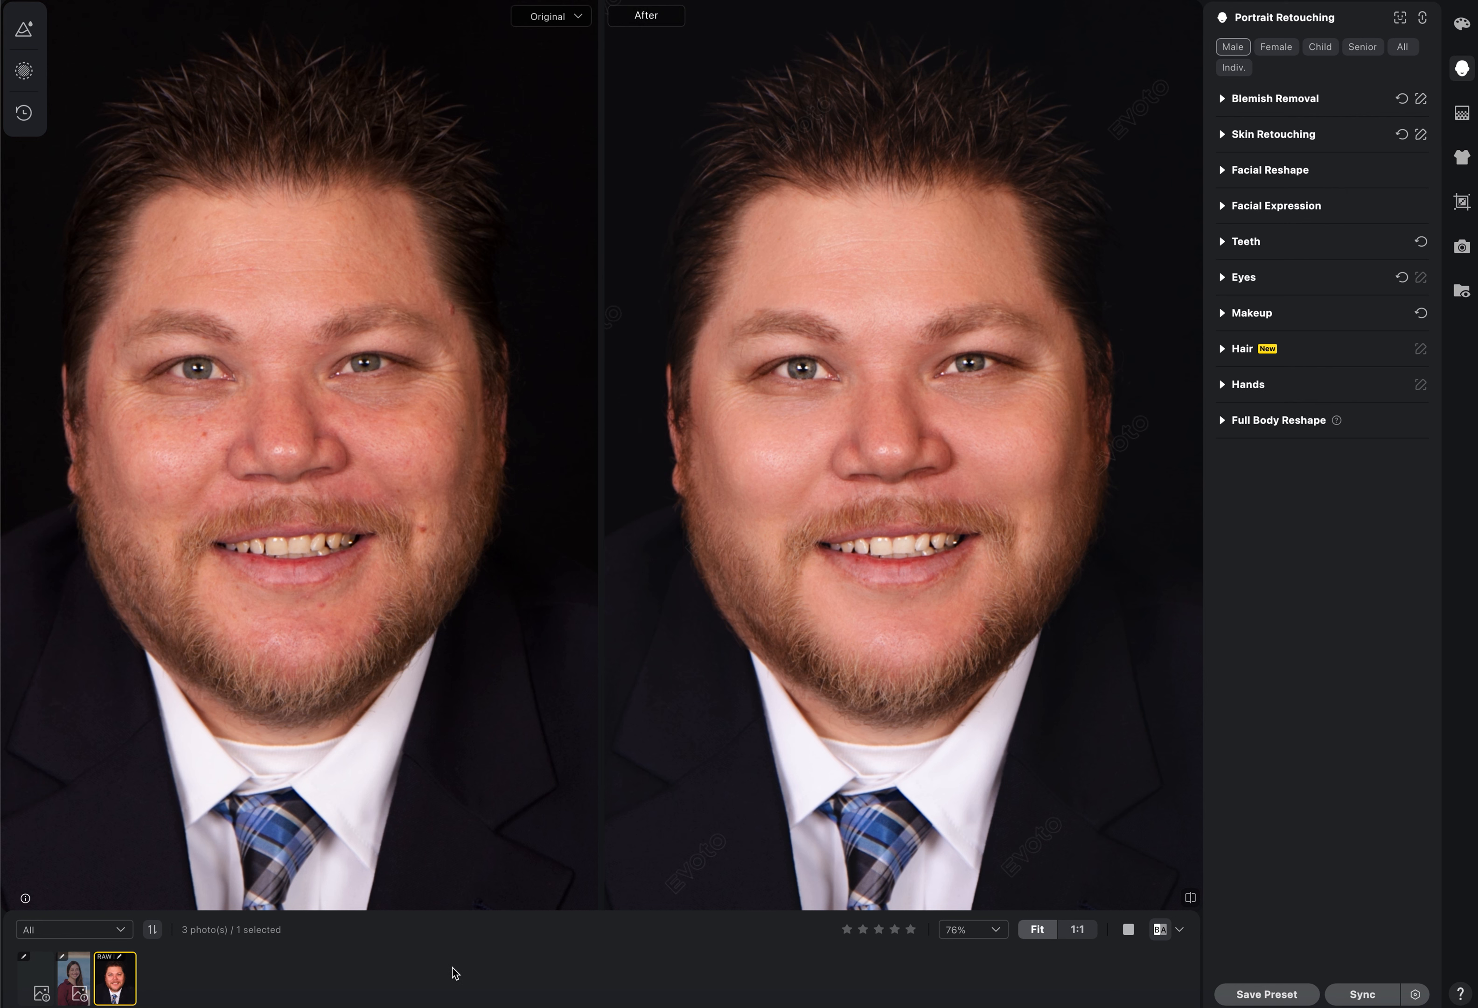
scroll(729, 741, up, 2)
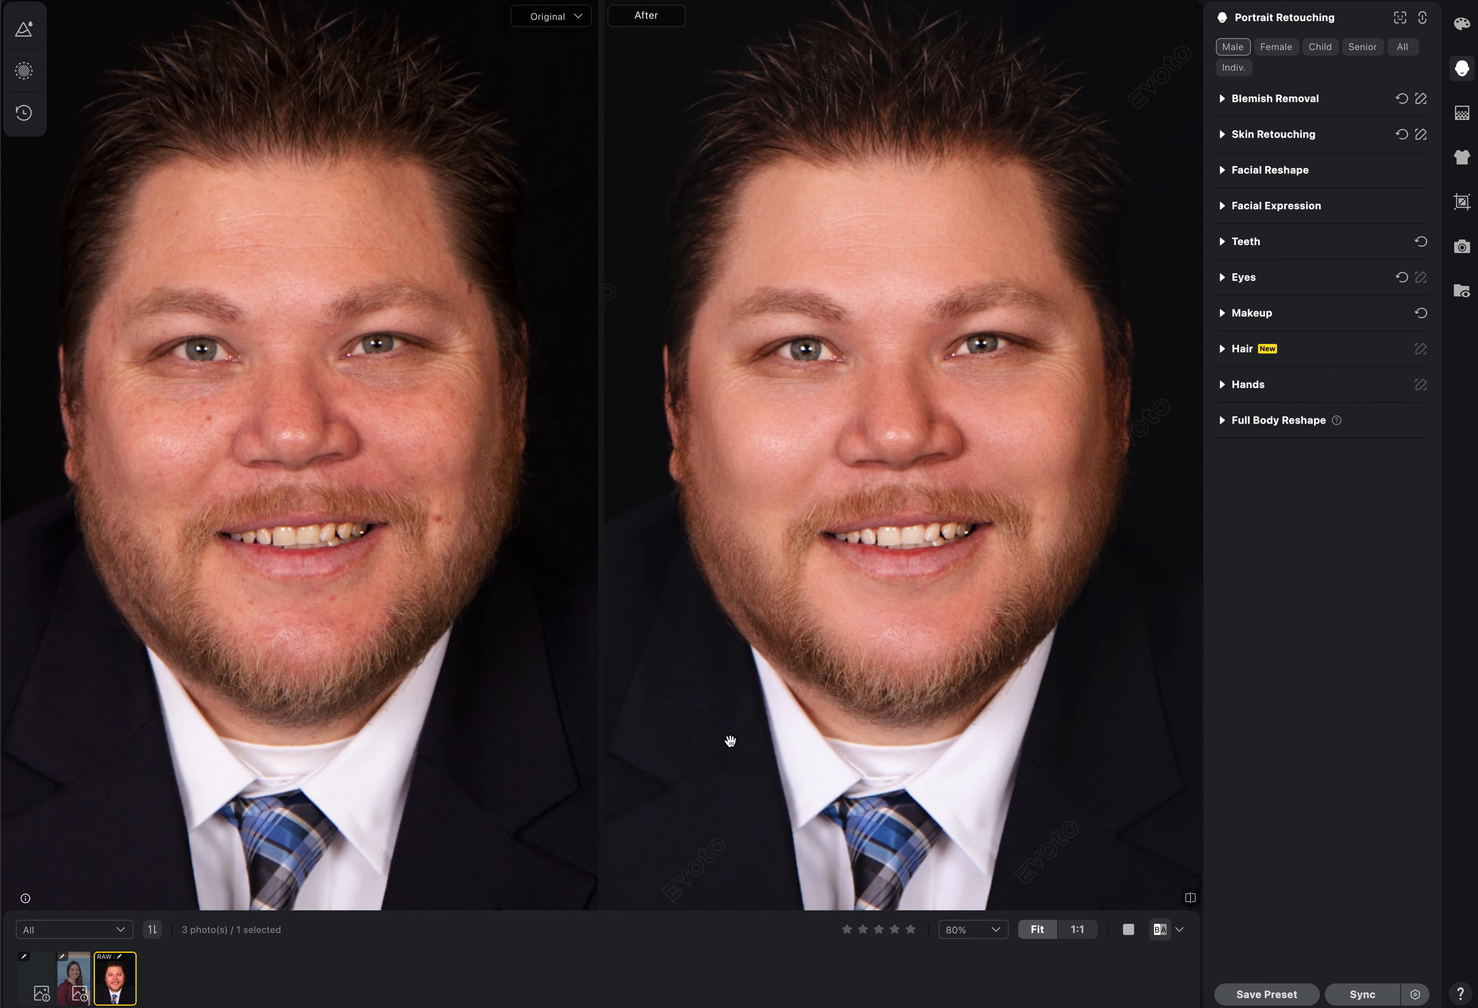
drag(866, 586, 868, 601)
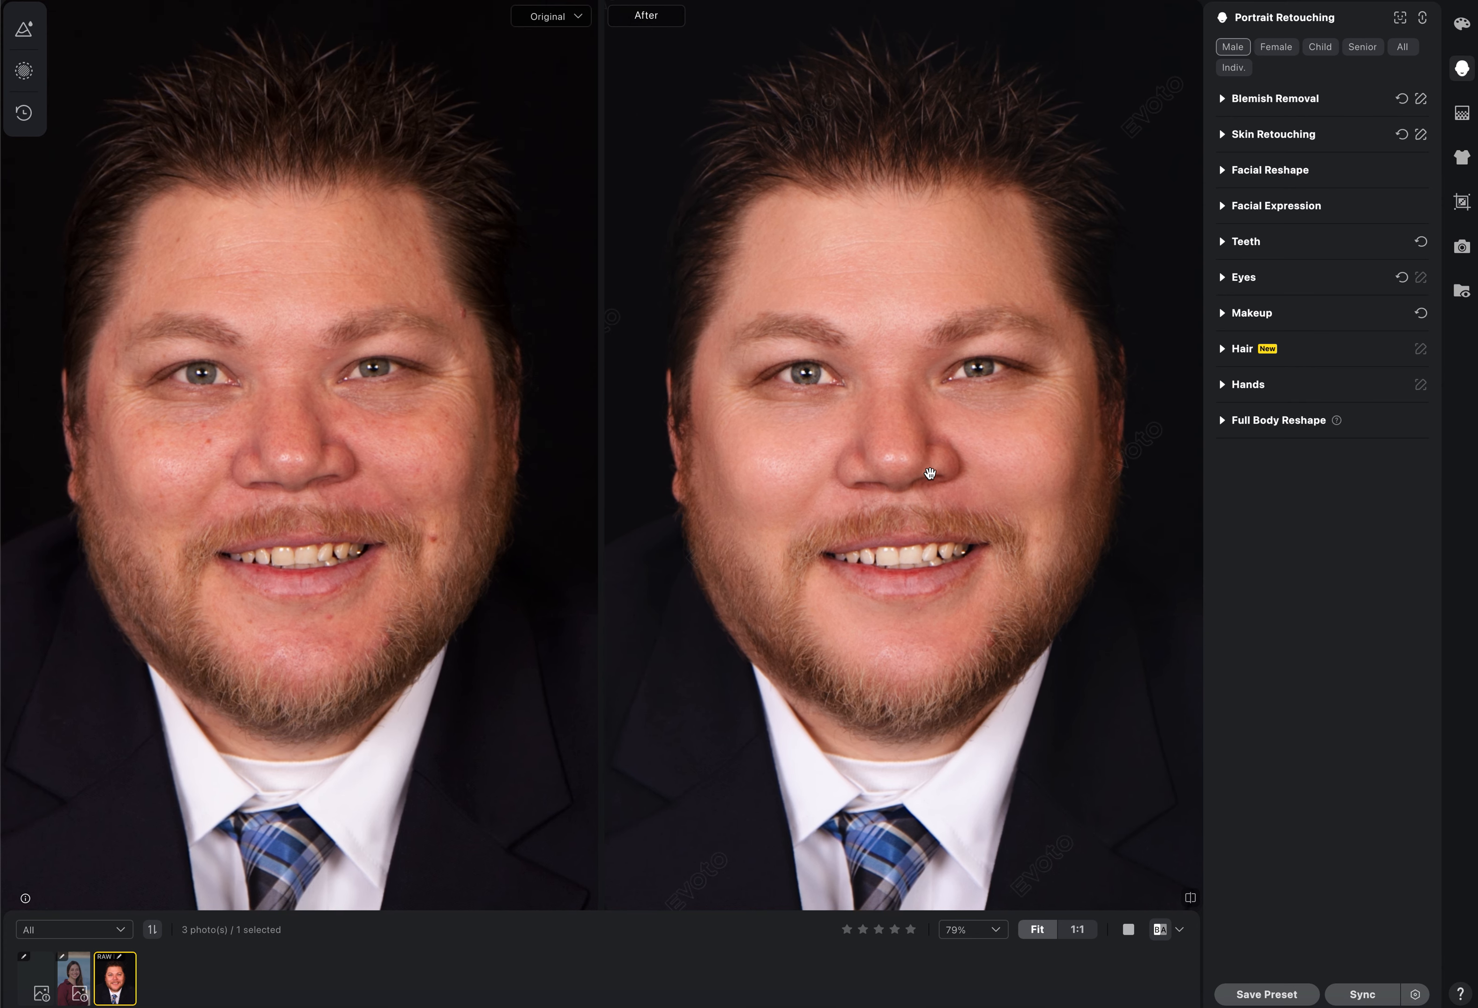
Switch to Lightroom Classic, leave the Remove tool for the basic edit settings, and inspect the man's face at 100% zoom
key(super+Tab)
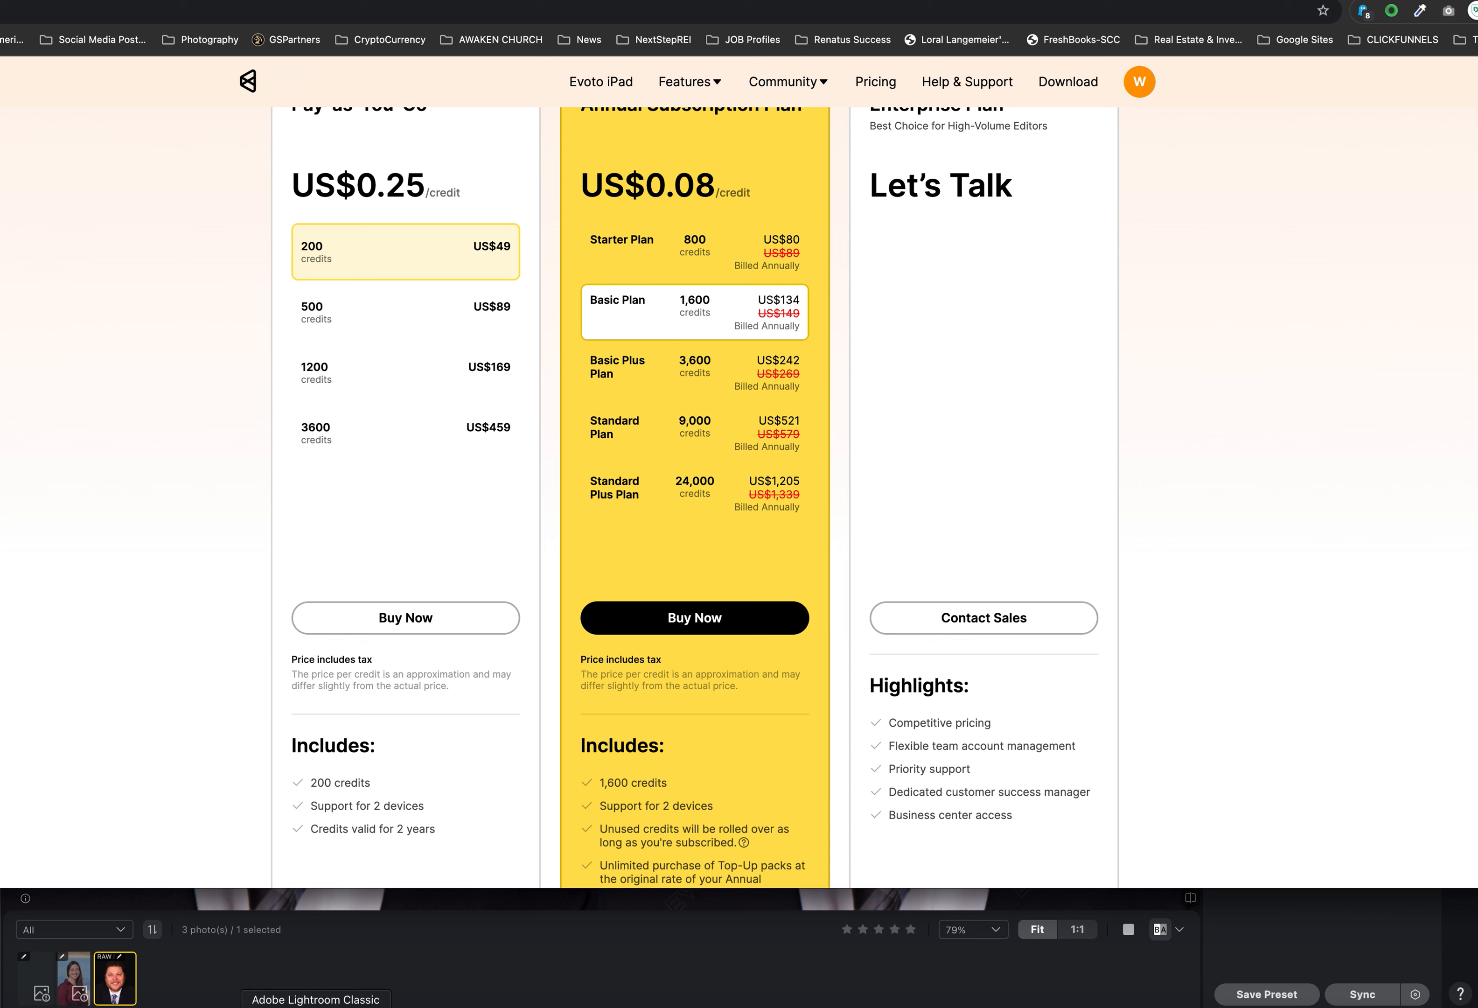
click(315, 1003)
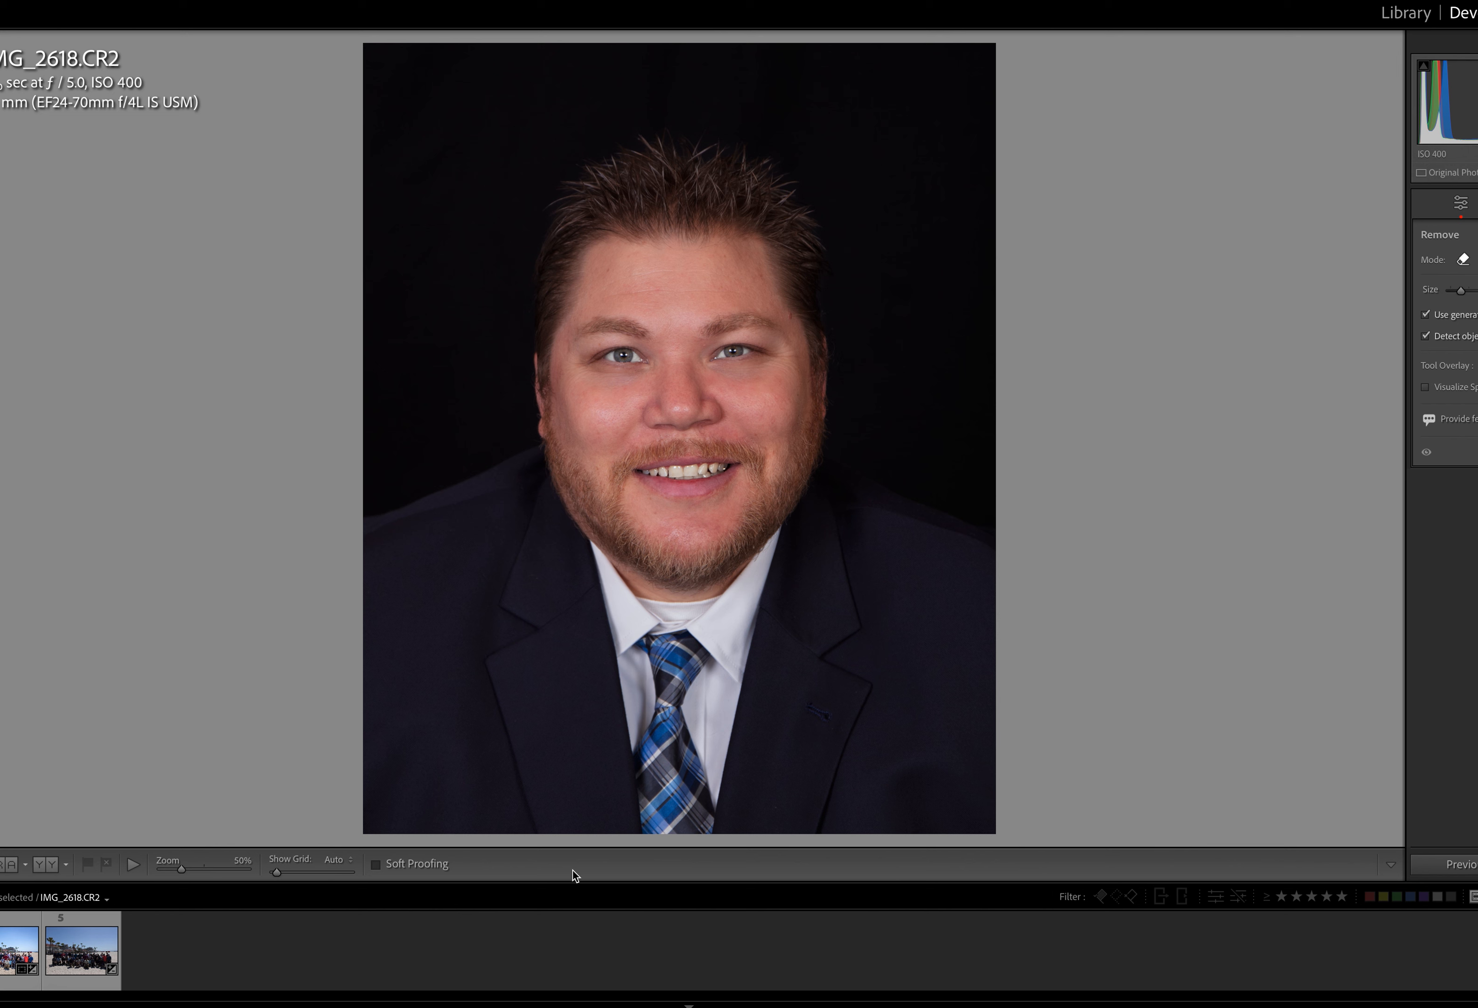
click(1, 1005)
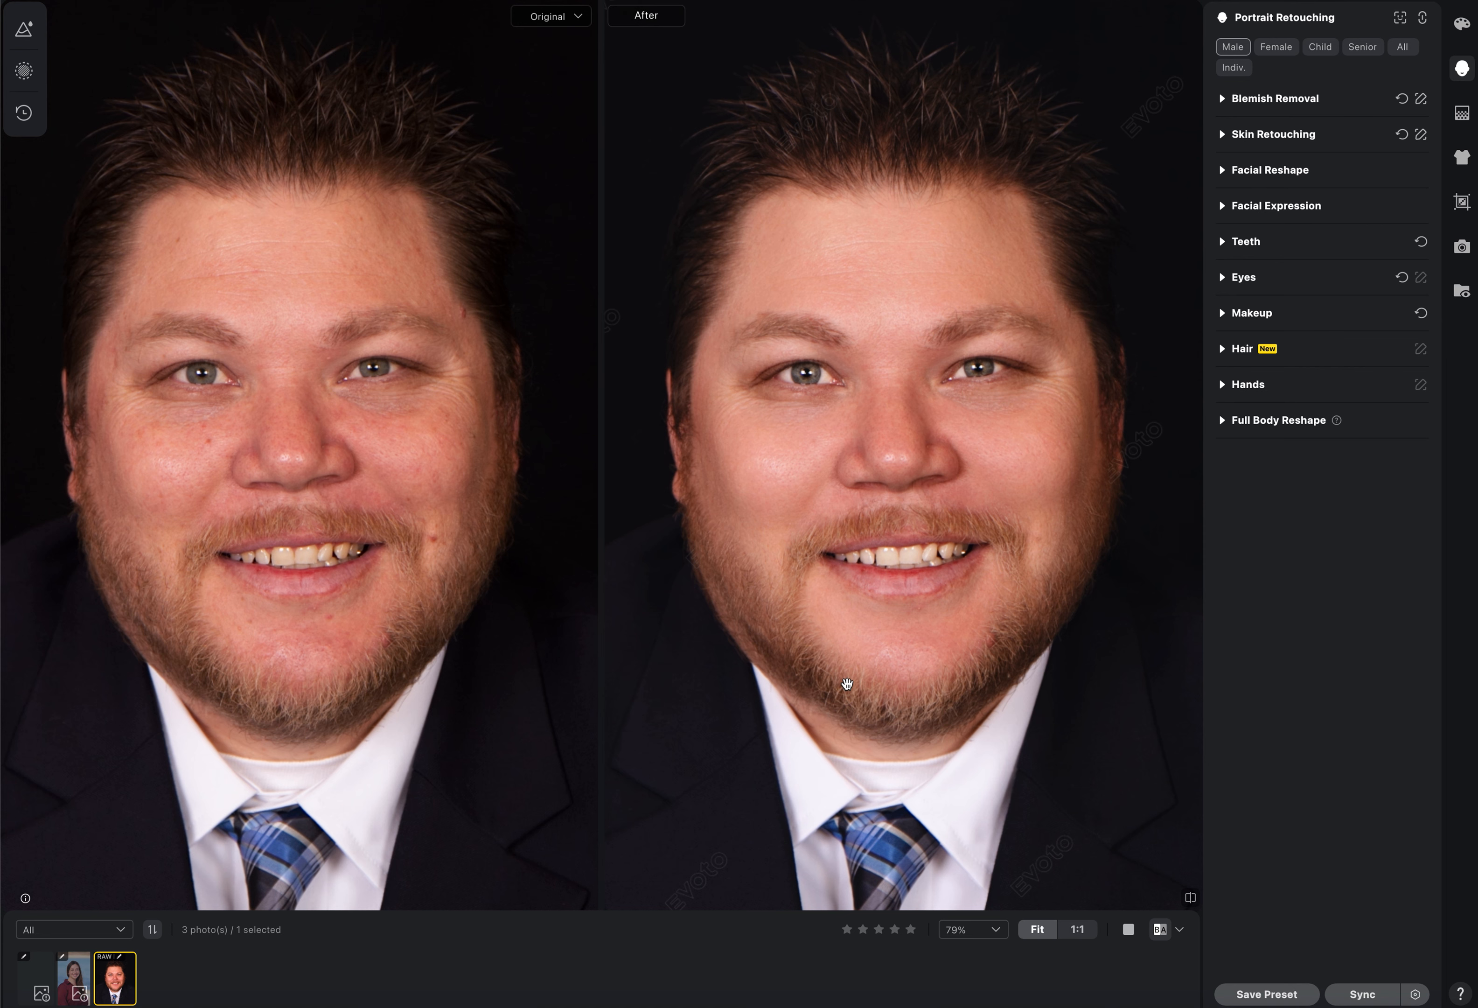
click(316, 1003)
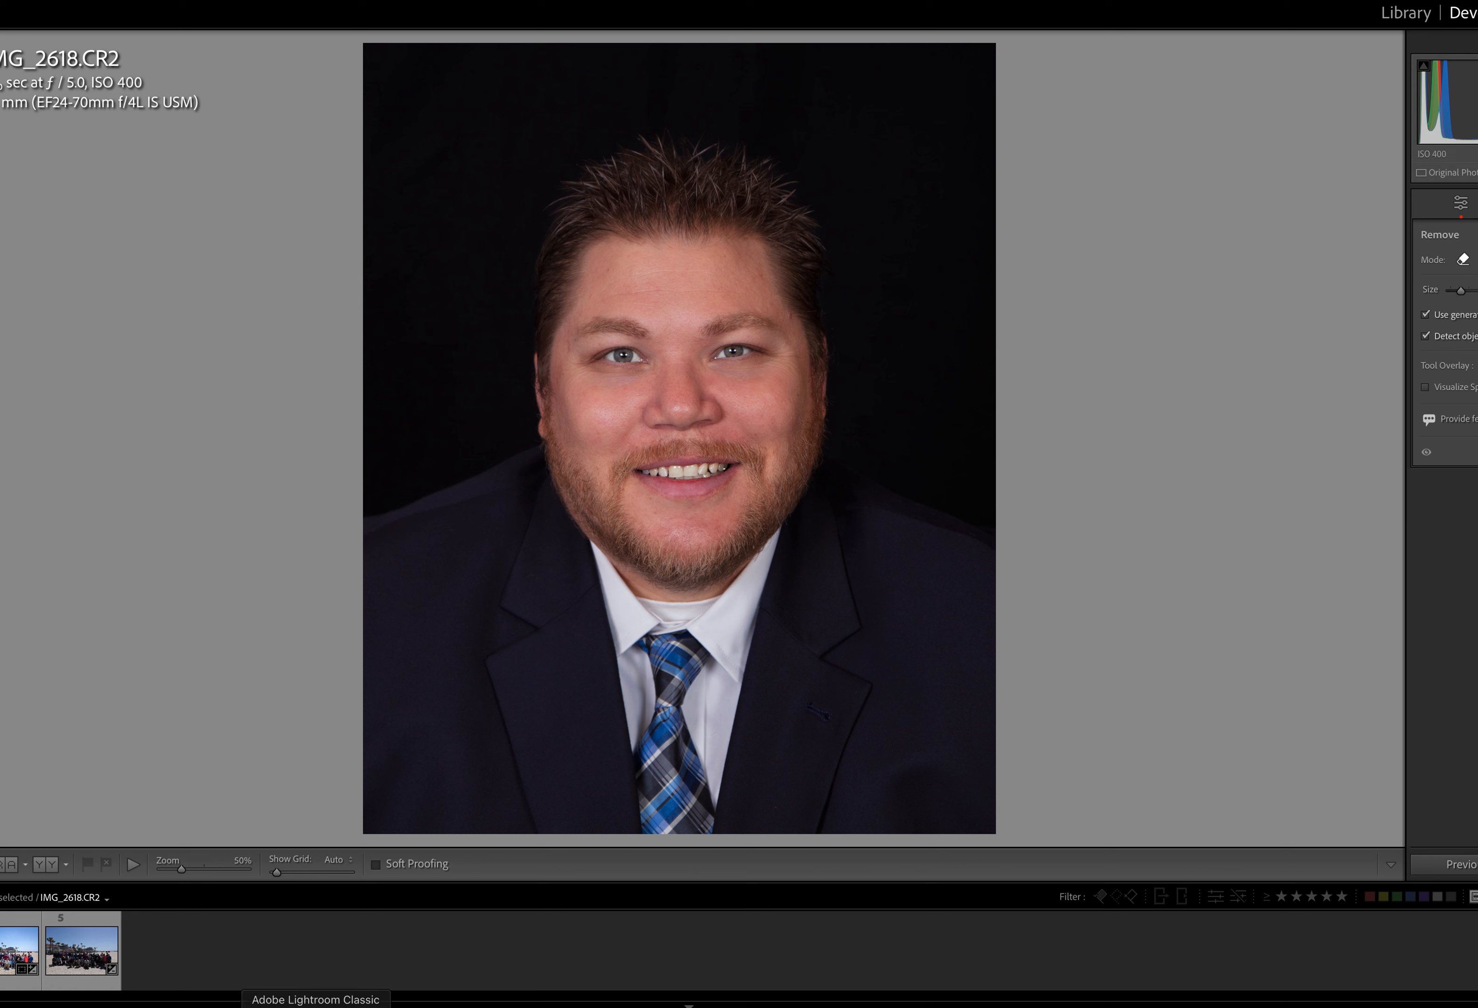
scroll(724, 387, up, 2)
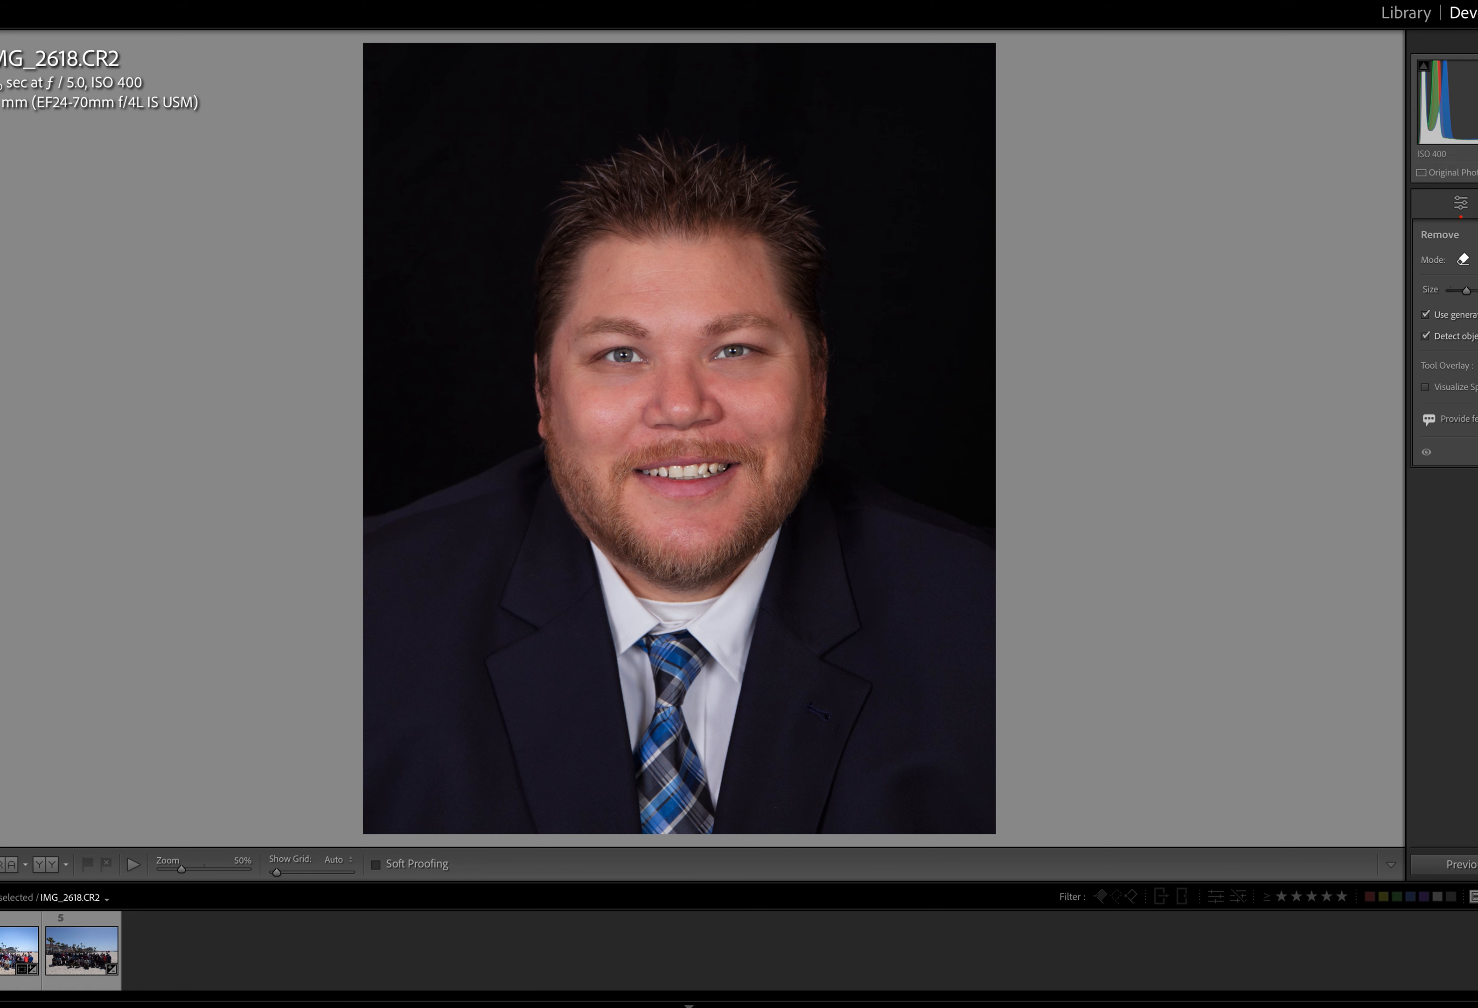
click(1461, 203)
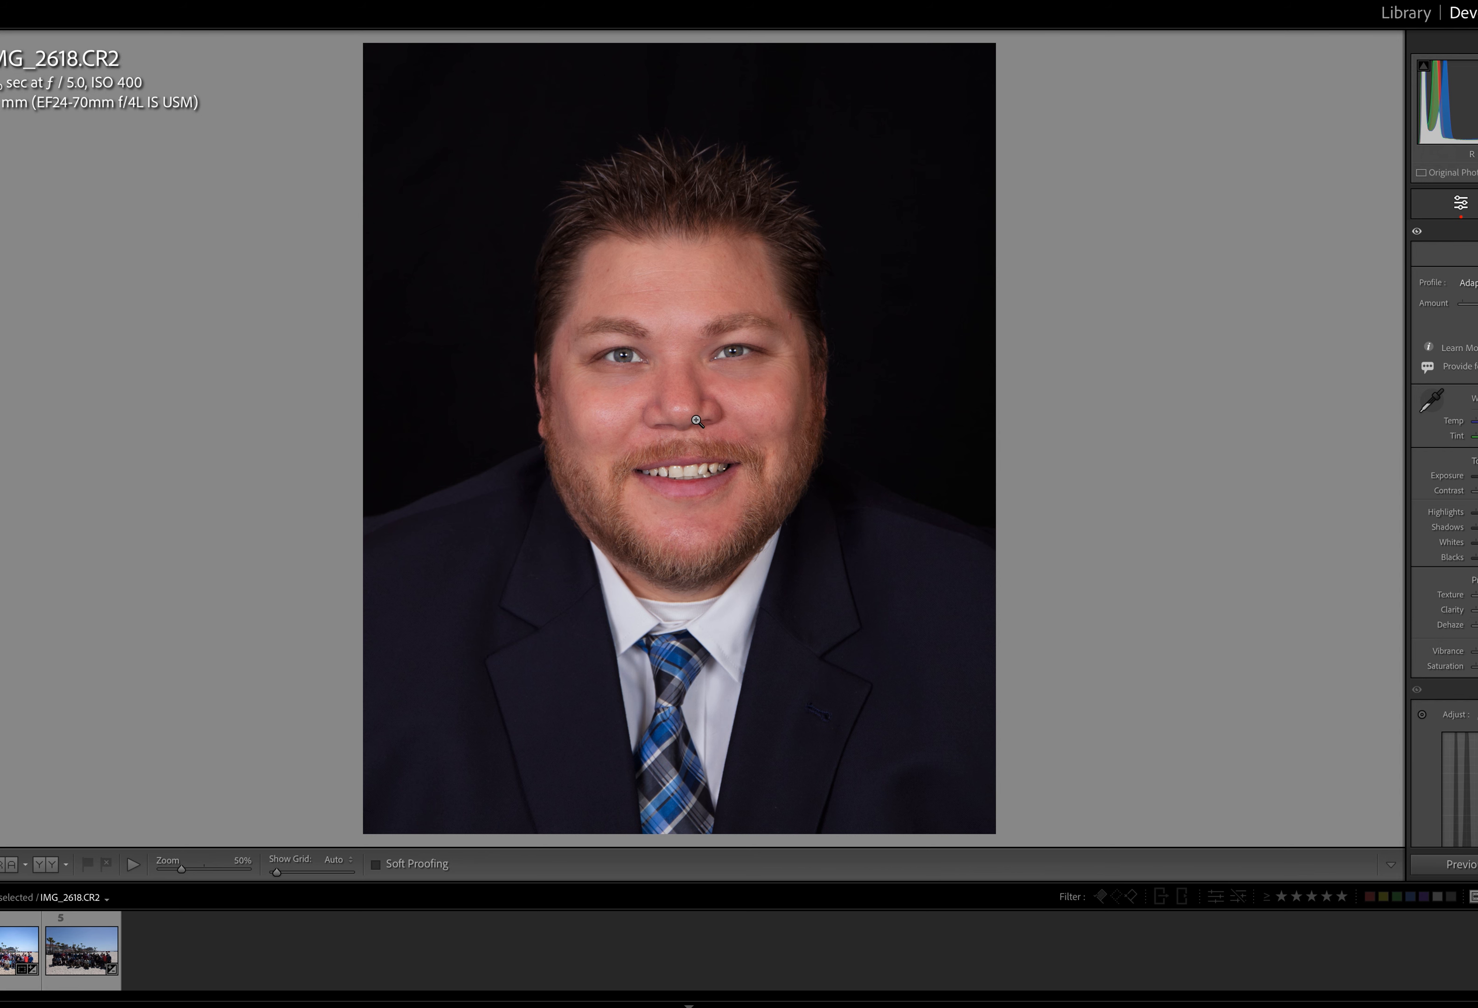
click(698, 421)
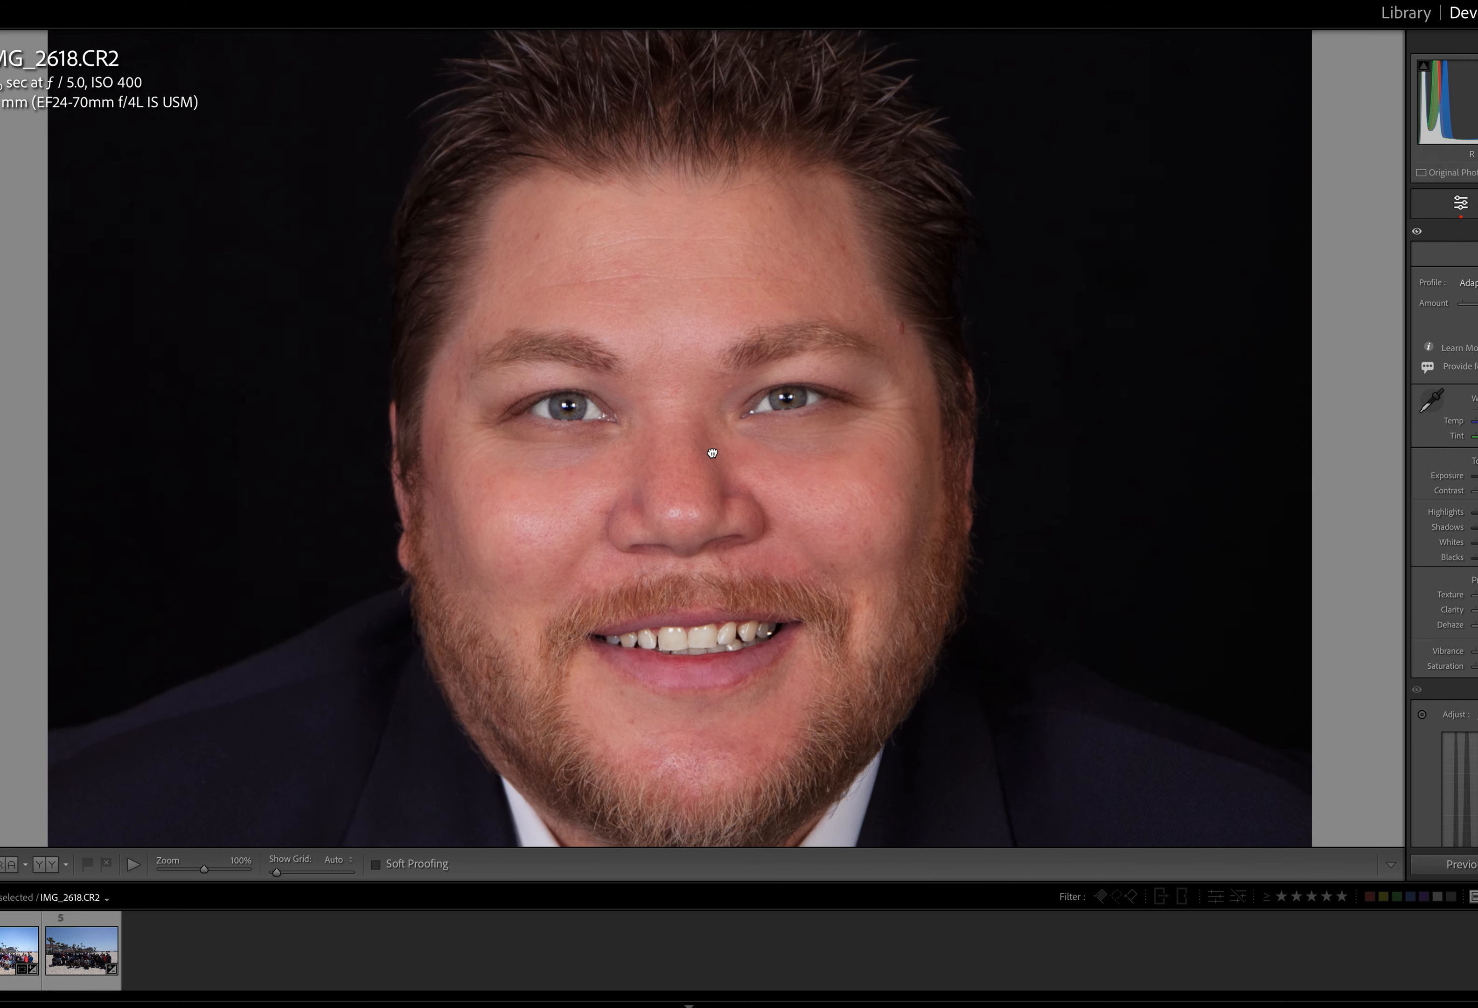
drag(712, 453, 710, 429)
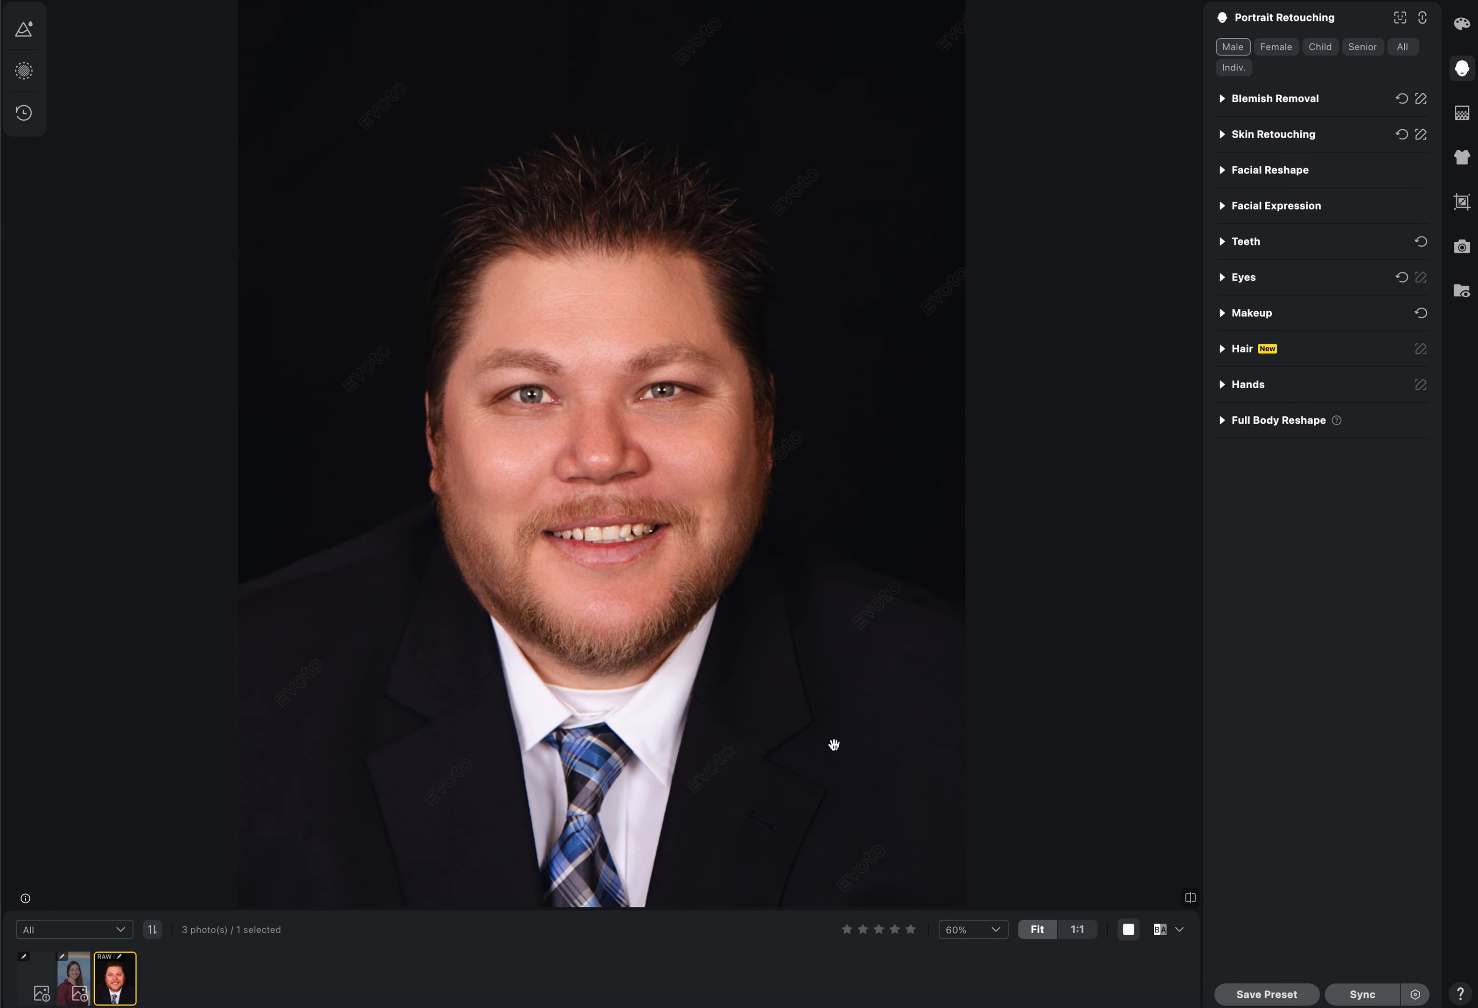
In Evoto, show only the retouched photo and shift the window aside so the Lightroom Classic version can be compared next to it
click(1129, 929)
drag(836, 2, 447, 2)
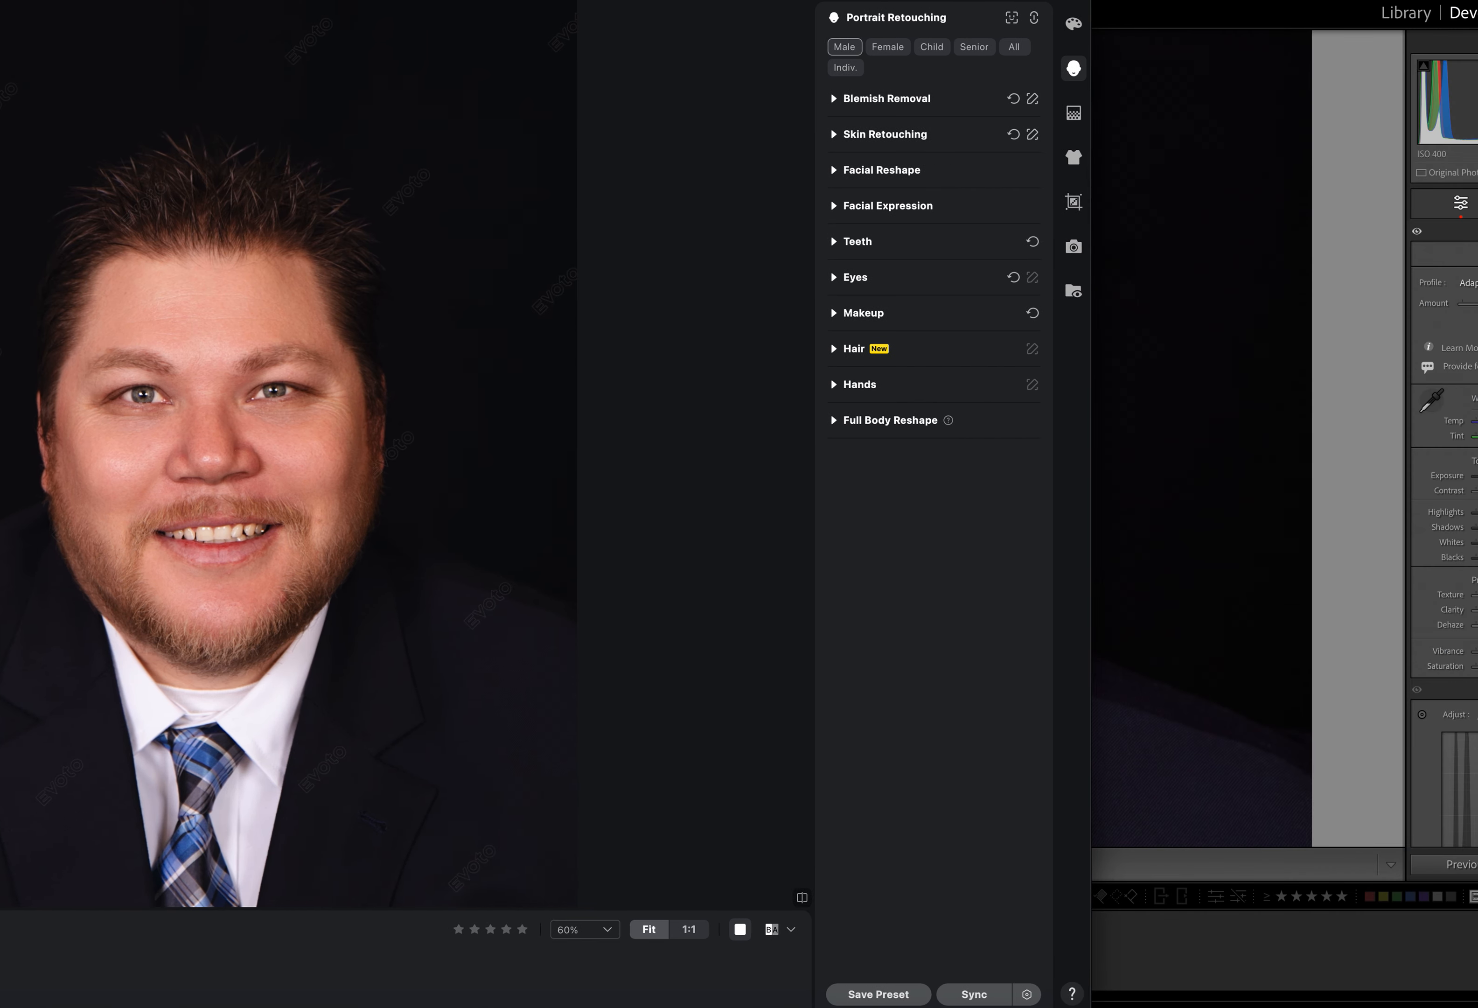
click(1266, 3)
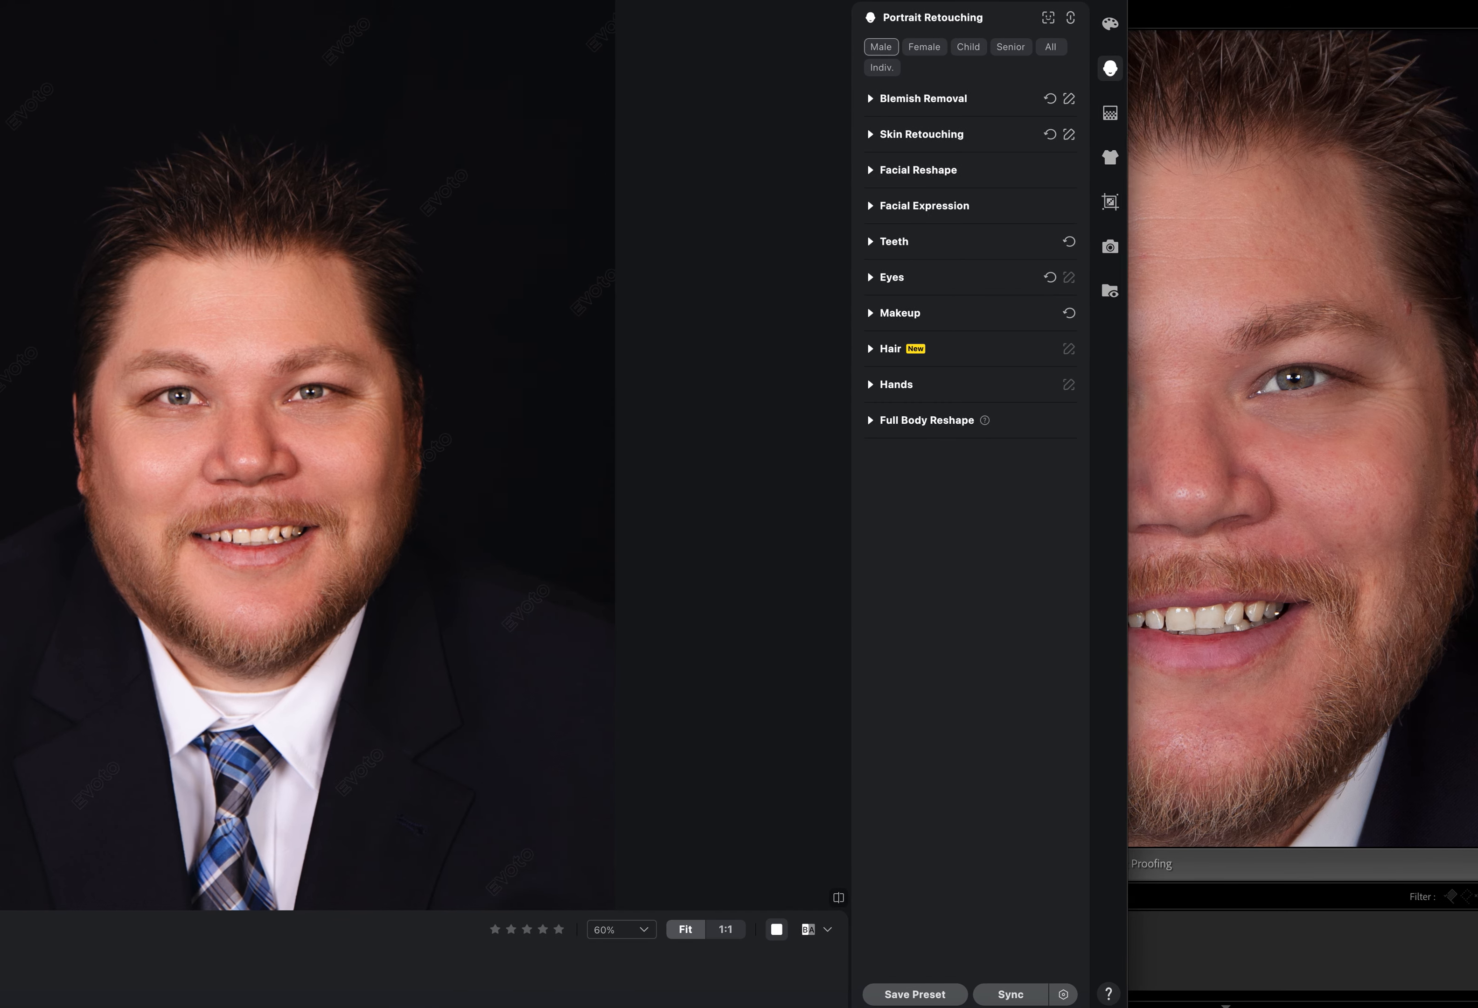
click(1318, 107)
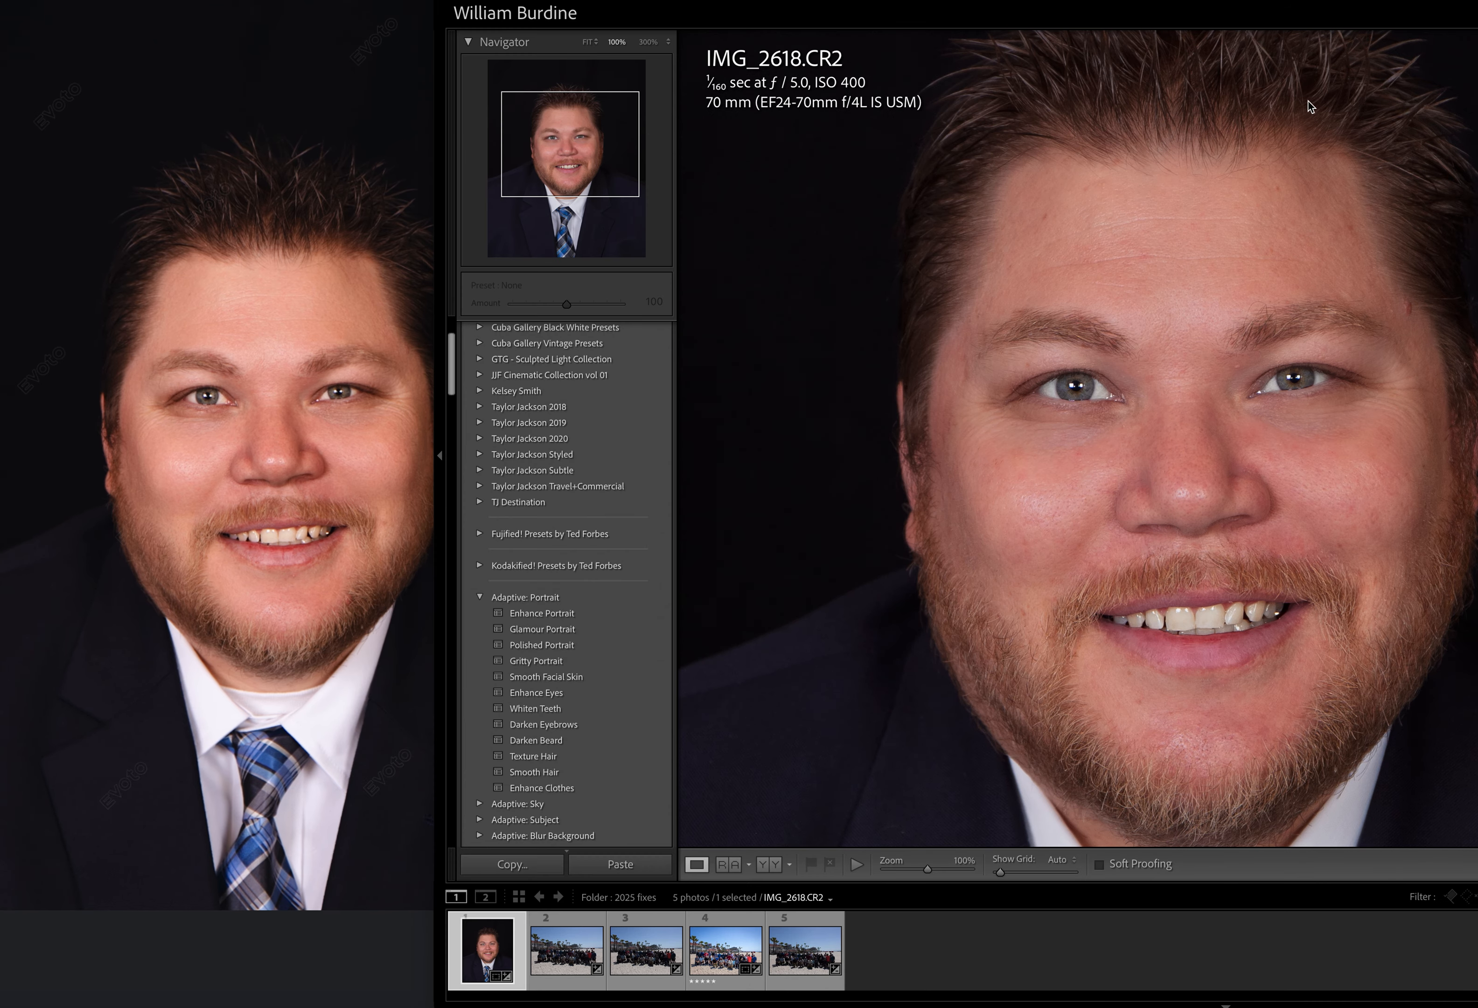
Set the Lightroom photo's zoom to 66% for comparison and nudge its white balance temperature slightly warmer
scroll(1078, 253, up, 1)
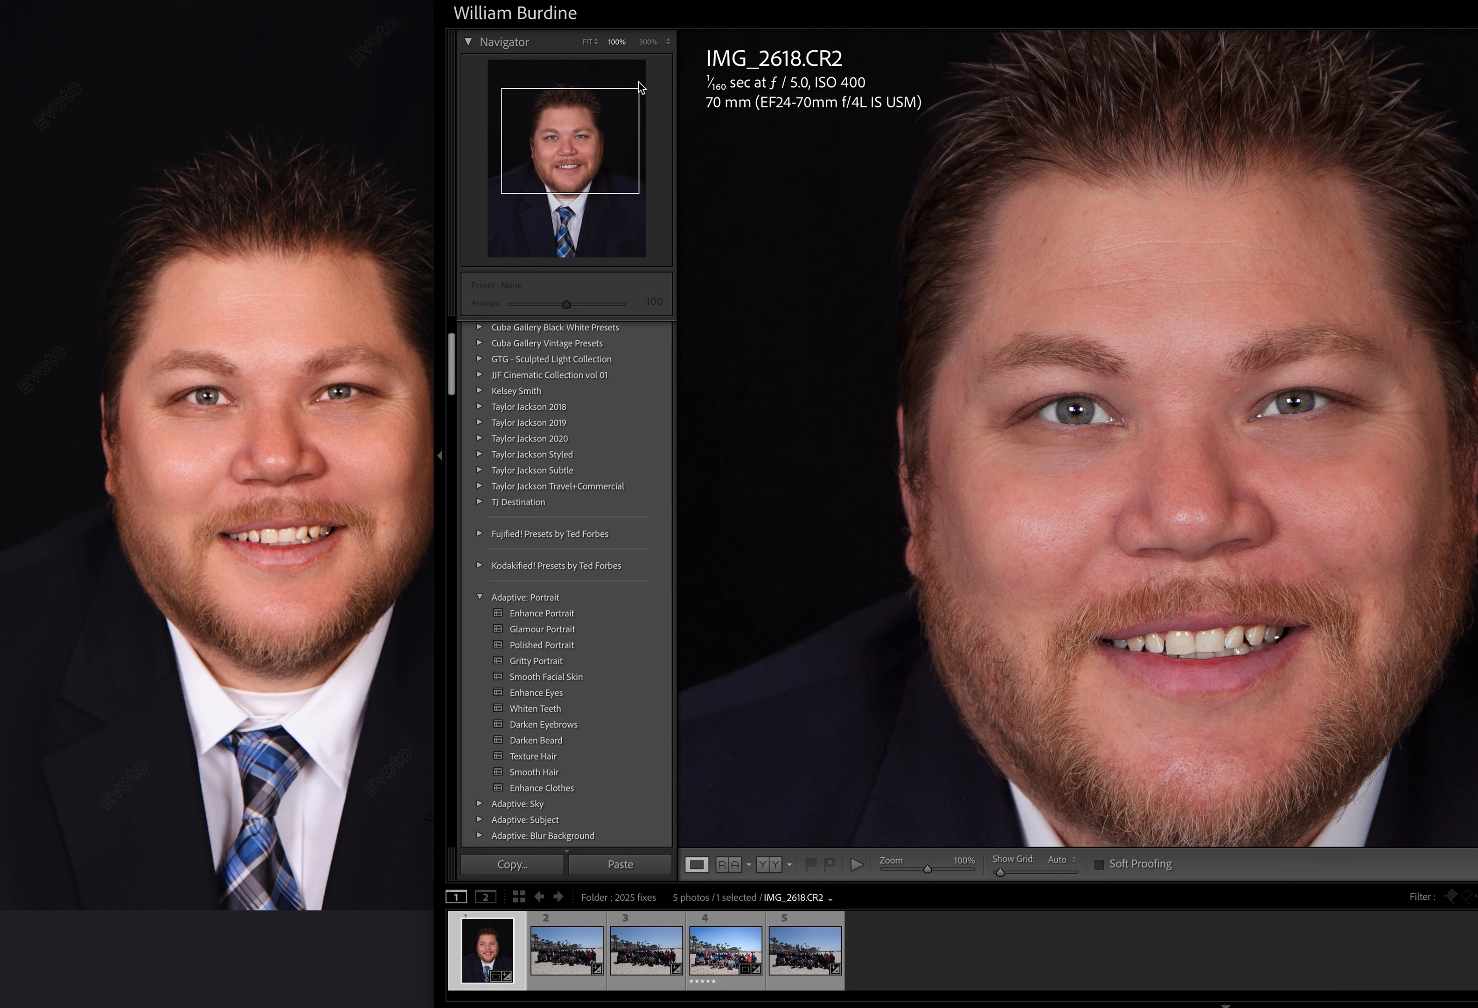
click(669, 43)
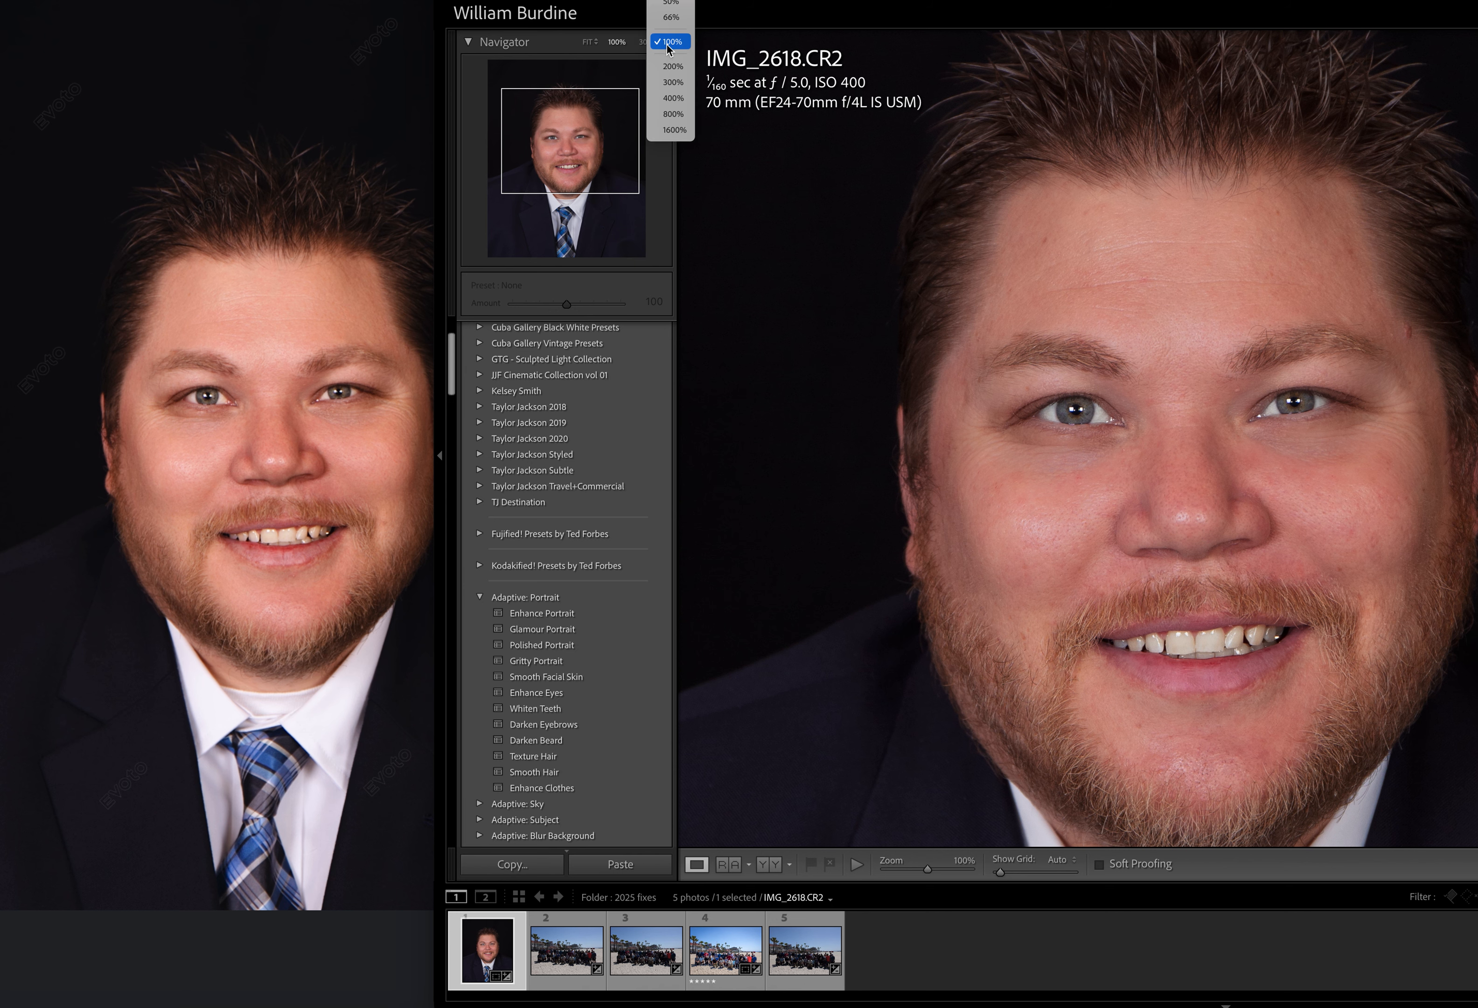
click(671, 17)
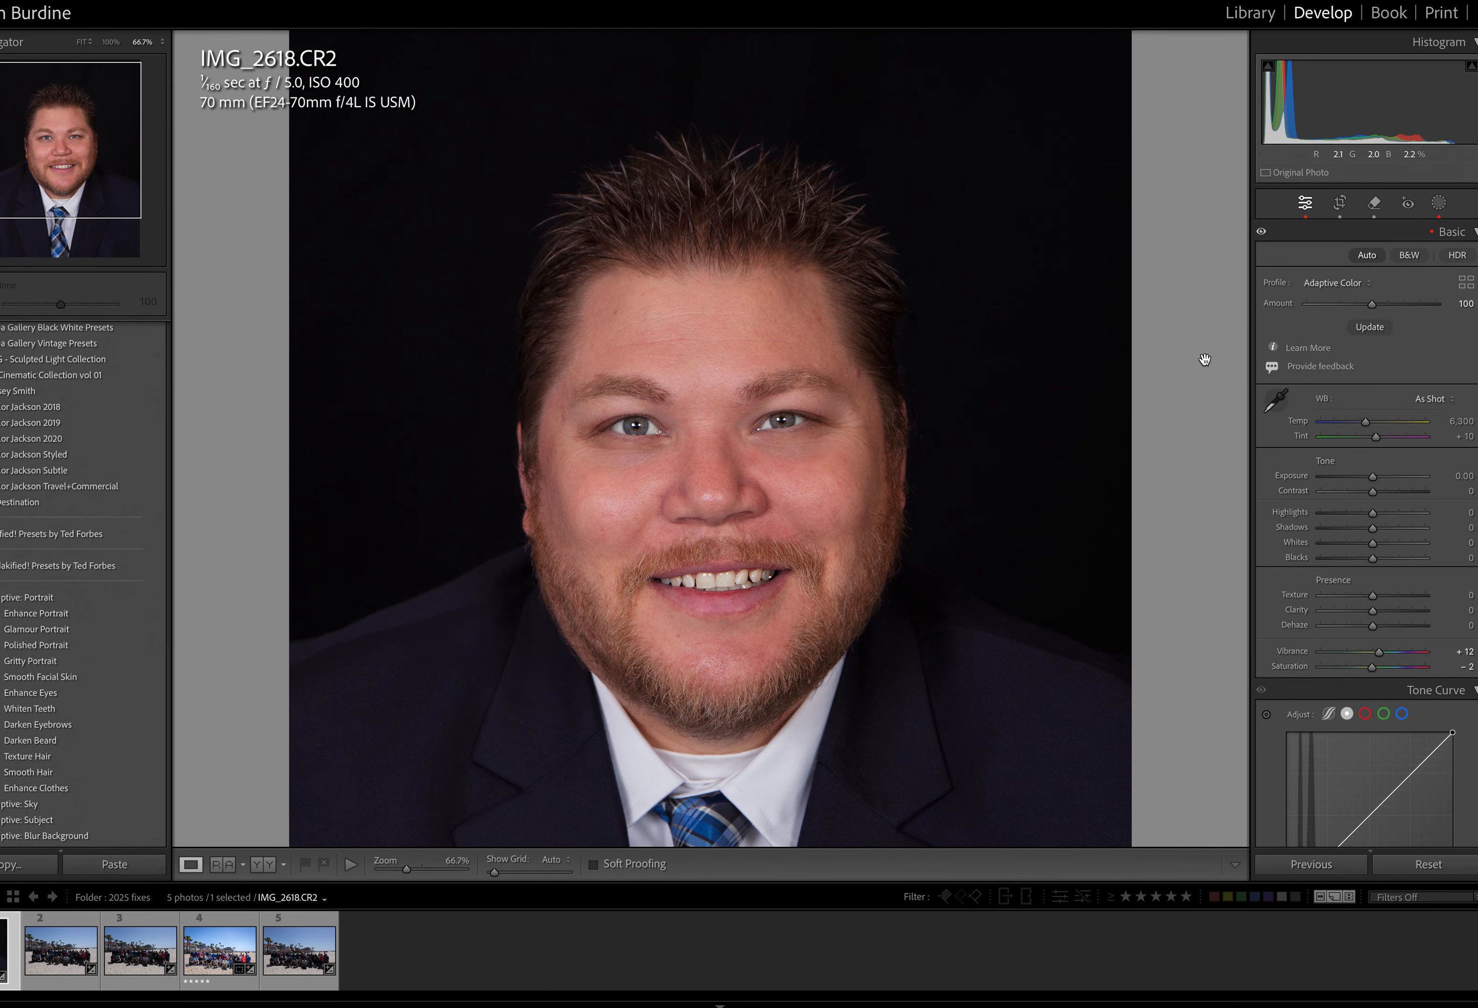
drag(1366, 427, 1369, 423)
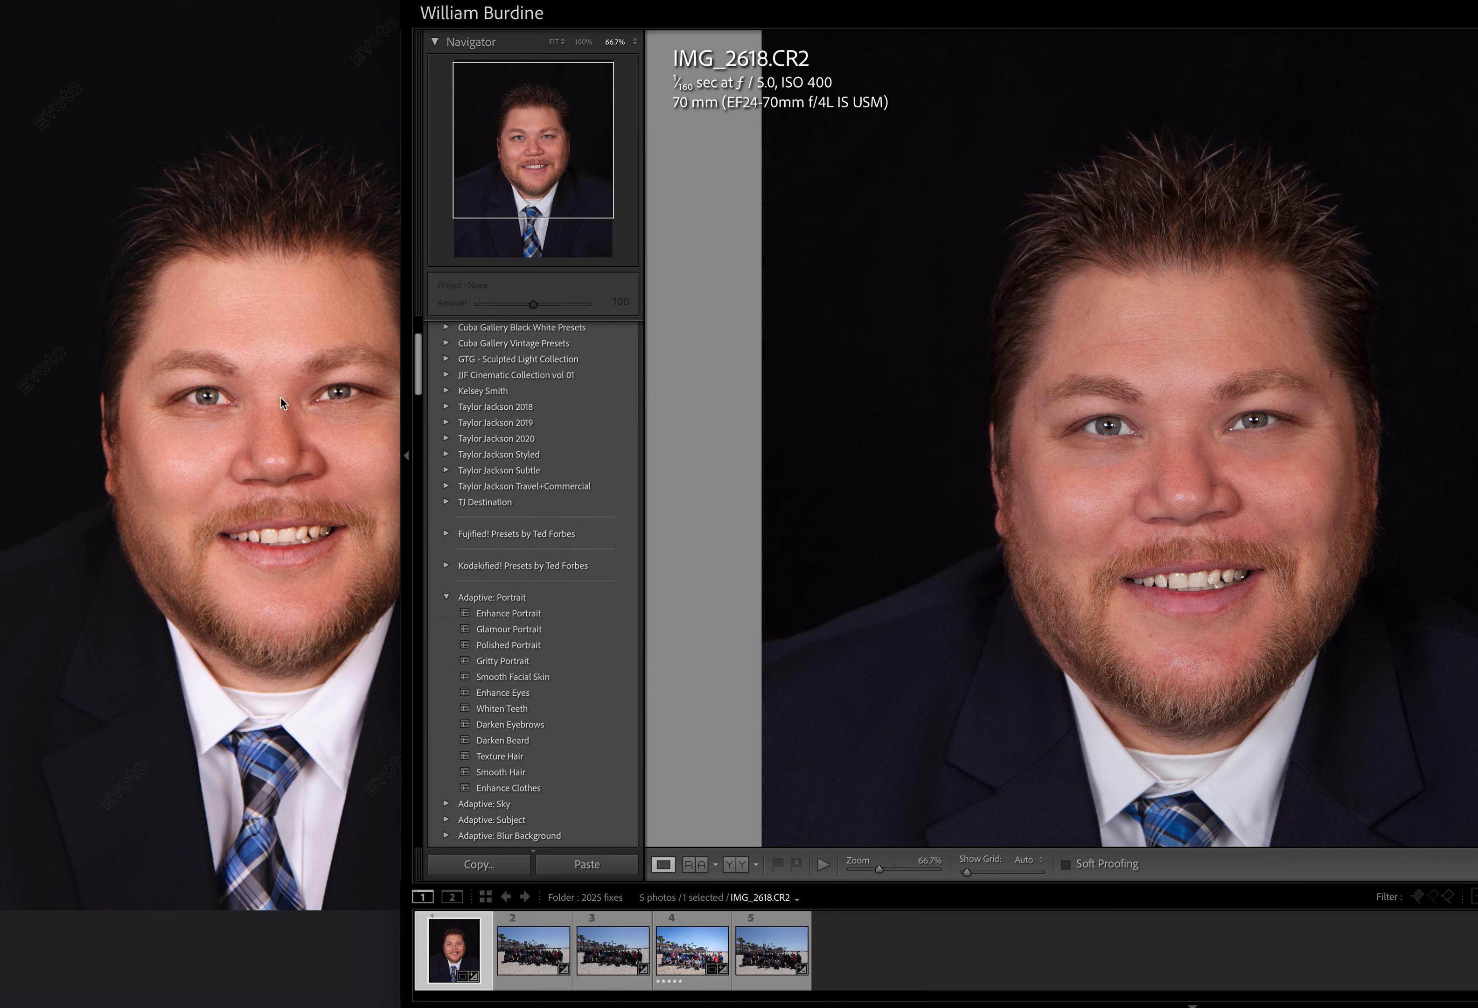
Switch back to Evoto, show the presets and Blemish Removal settings, and examine the mouth and chin up close
click(292, 451)
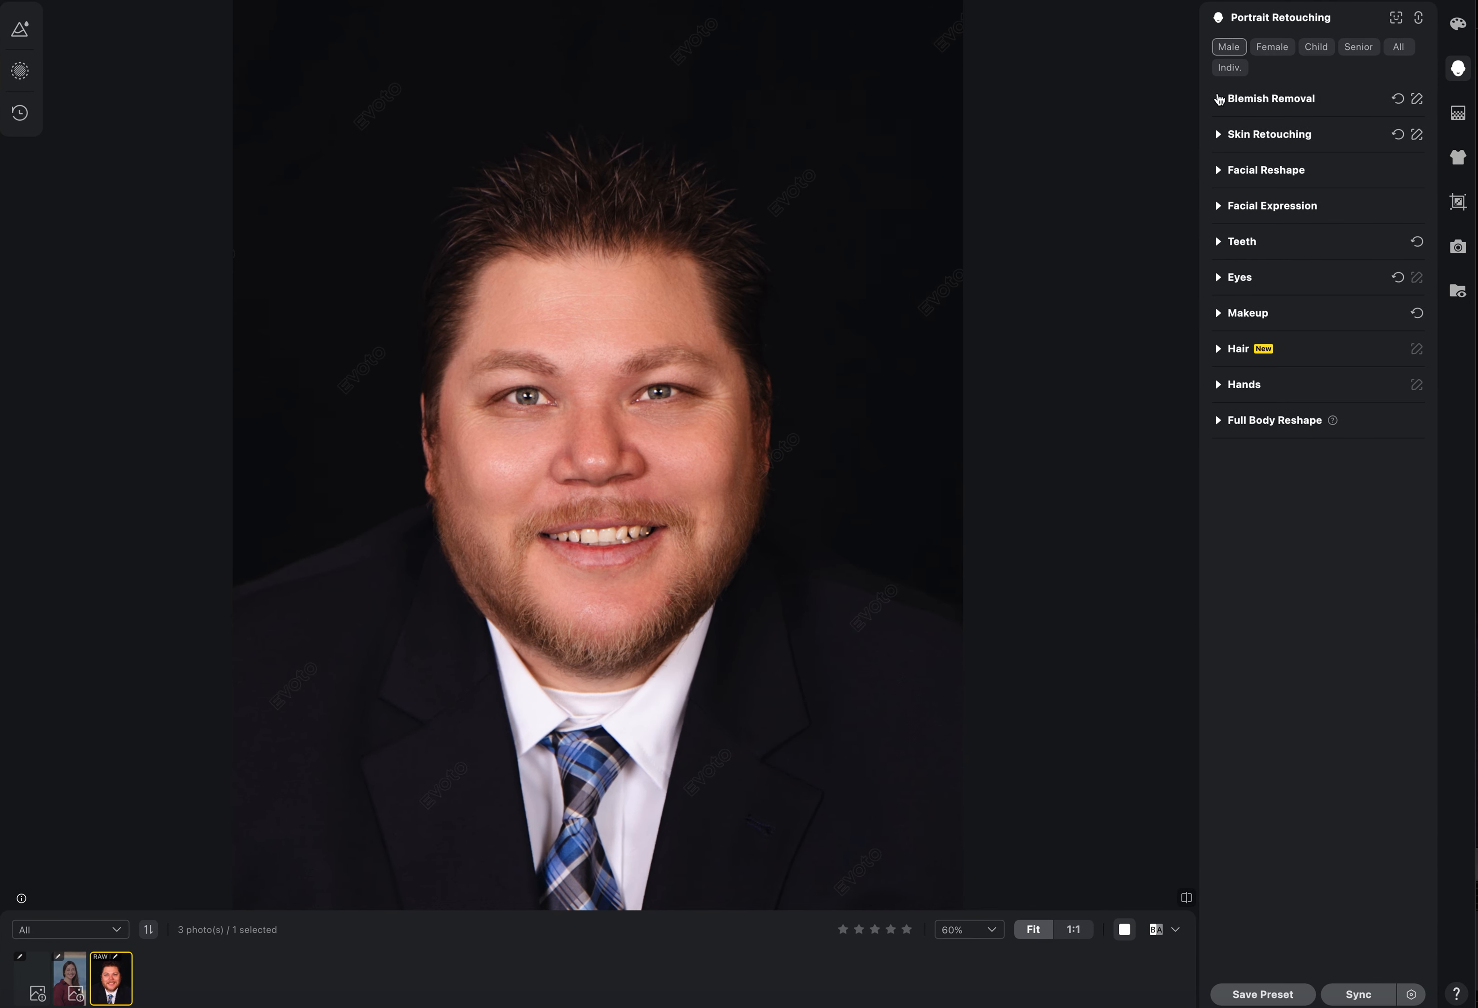
click(20, 28)
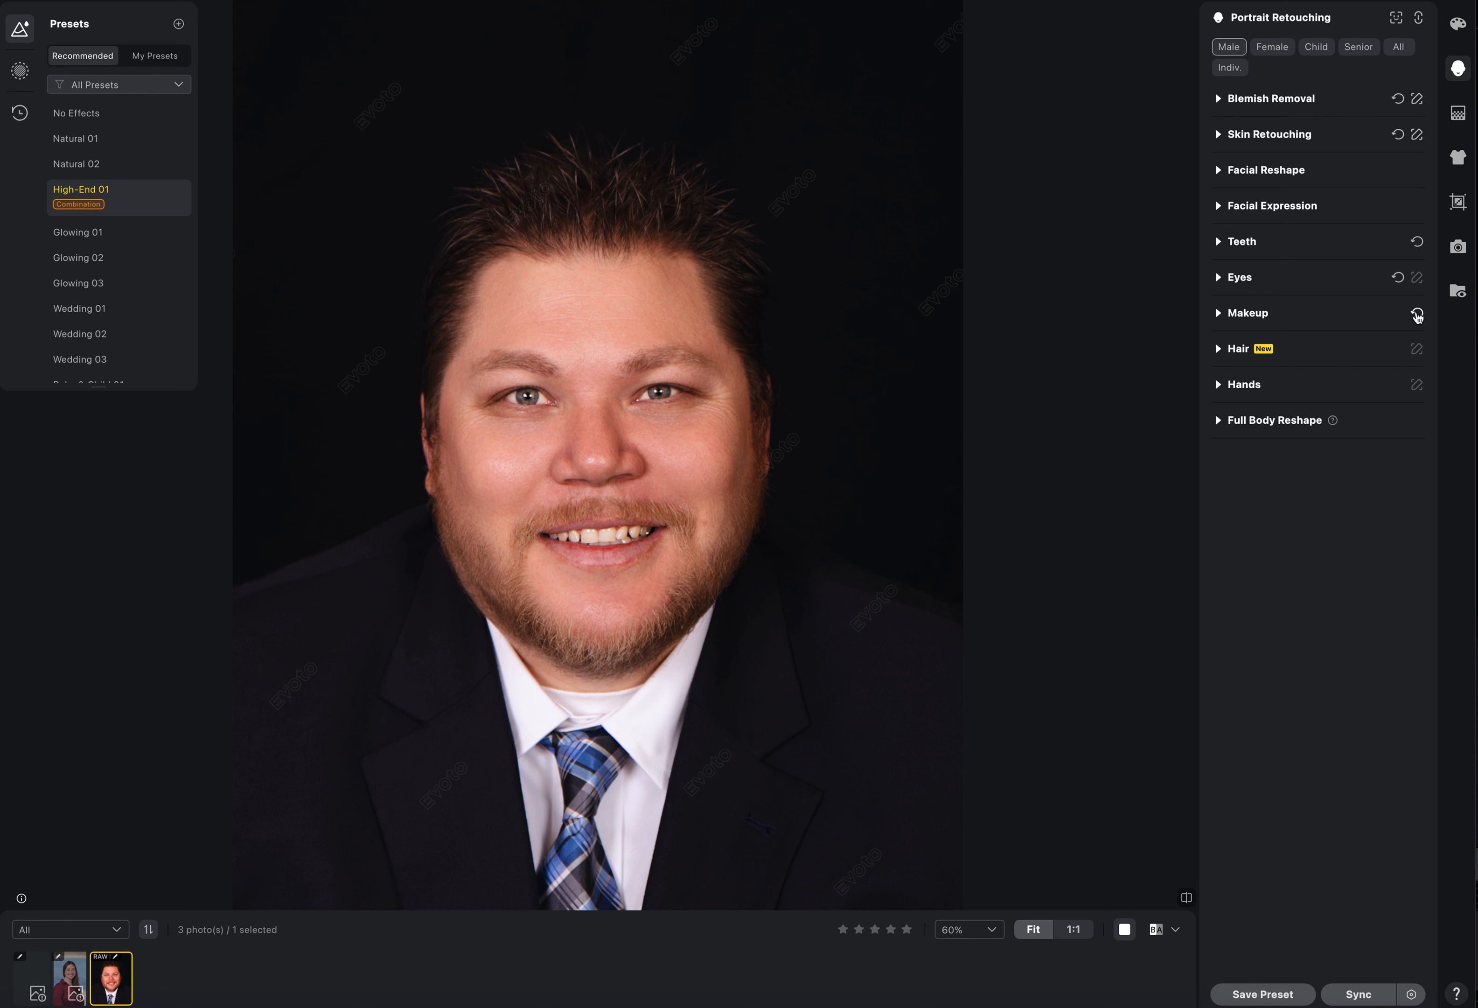
click(1220, 100)
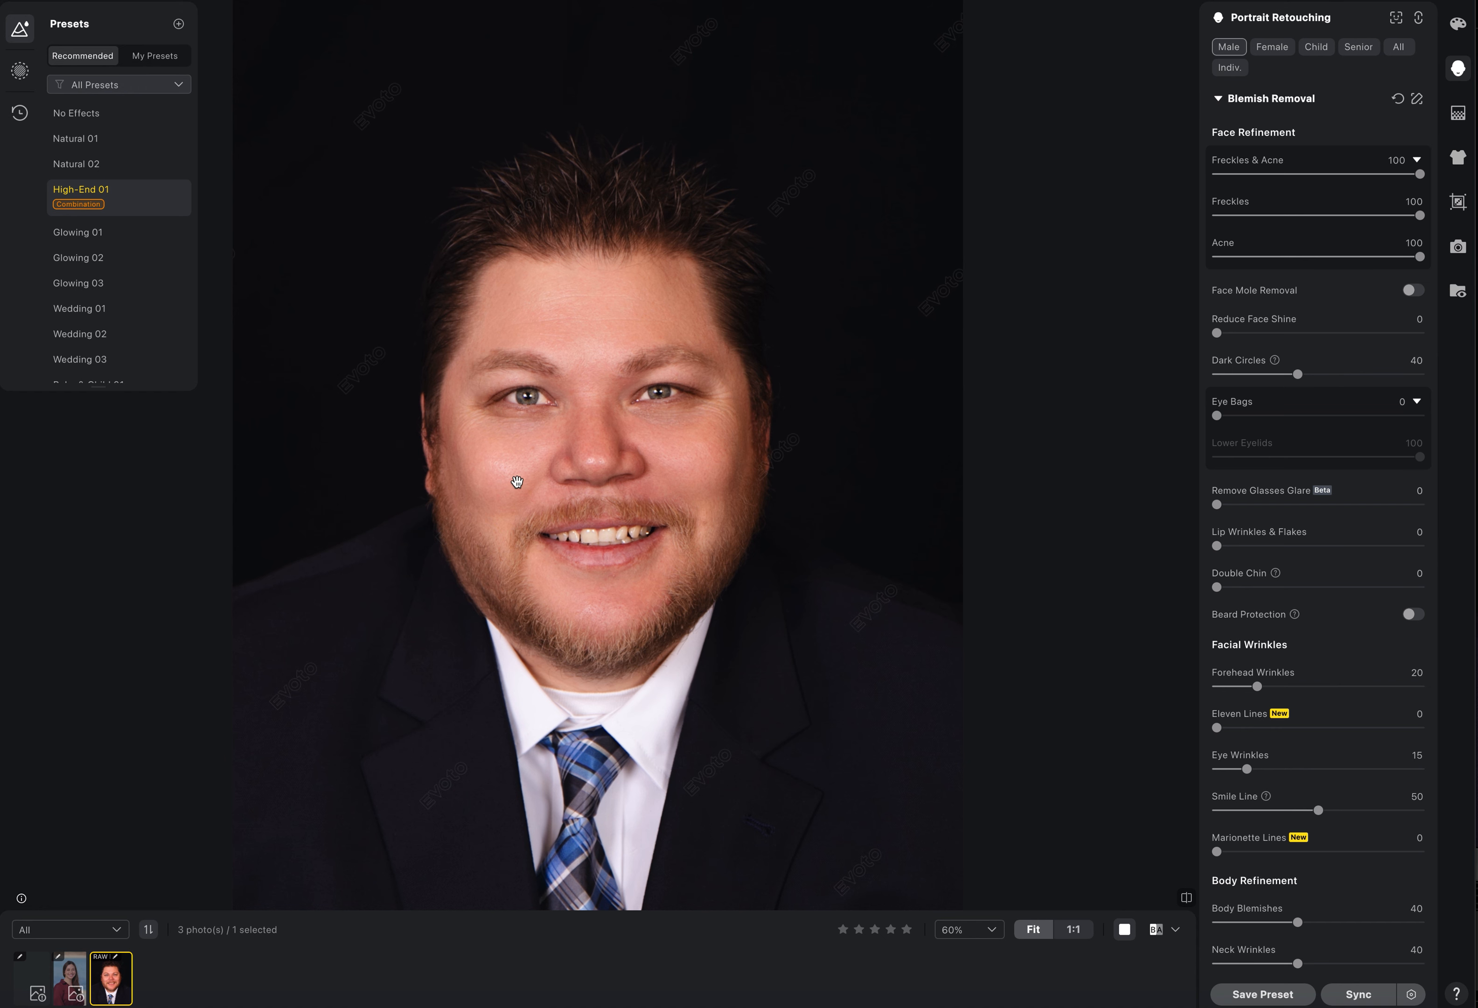
scroll(511, 482, up, 5)
drag(575, 463, 519, 500)
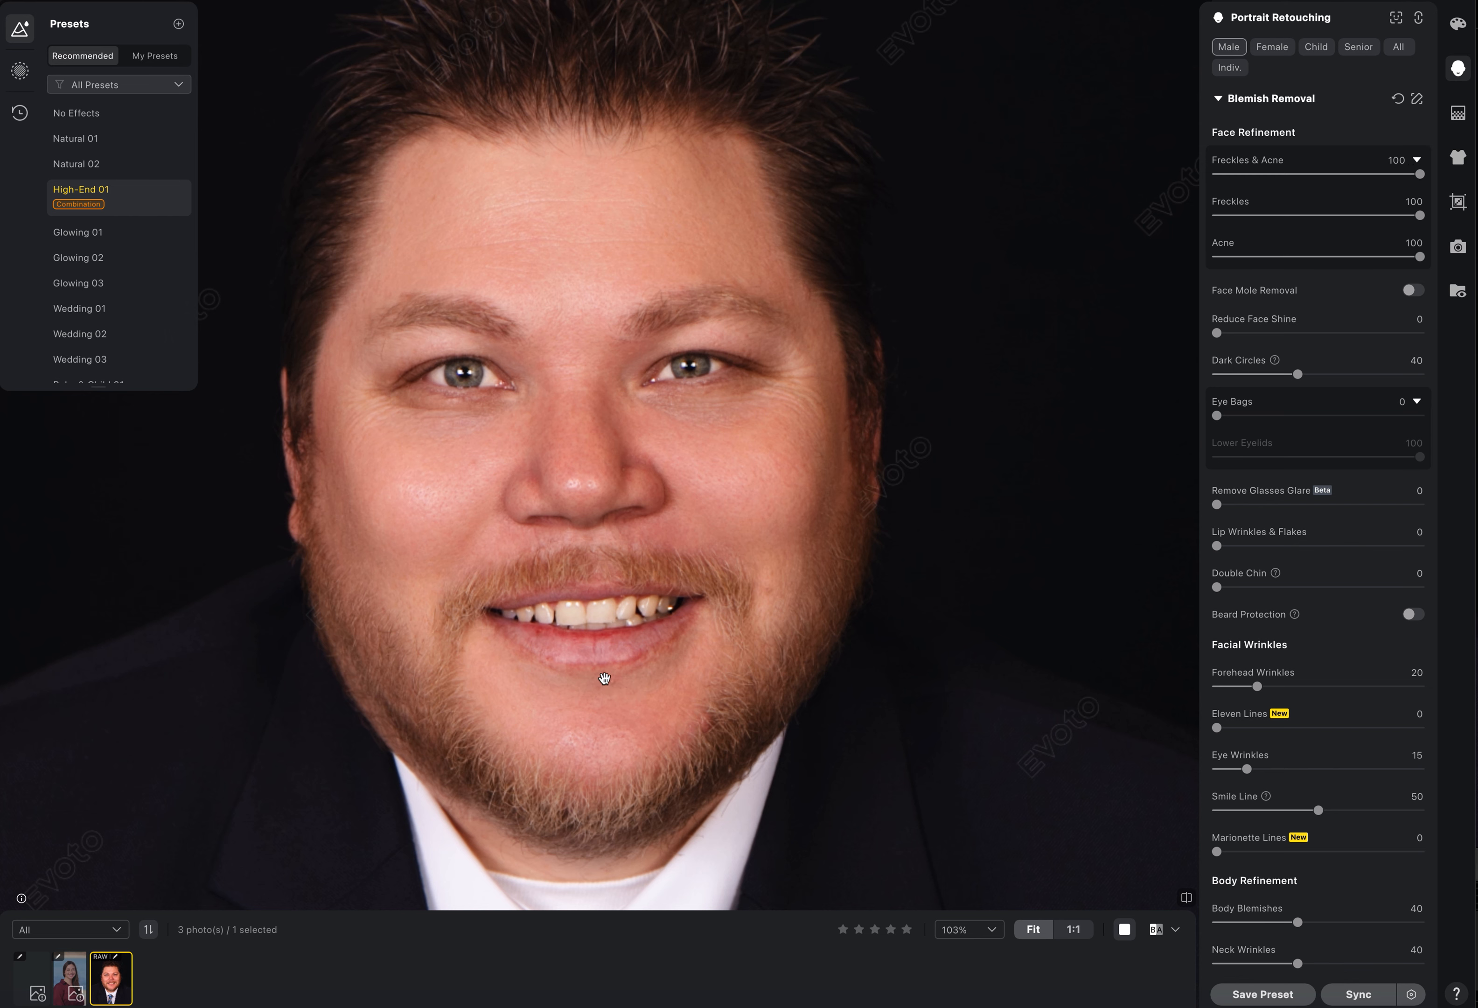
scroll(612, 688, up, 3)
scroll(611, 687, up, 5)
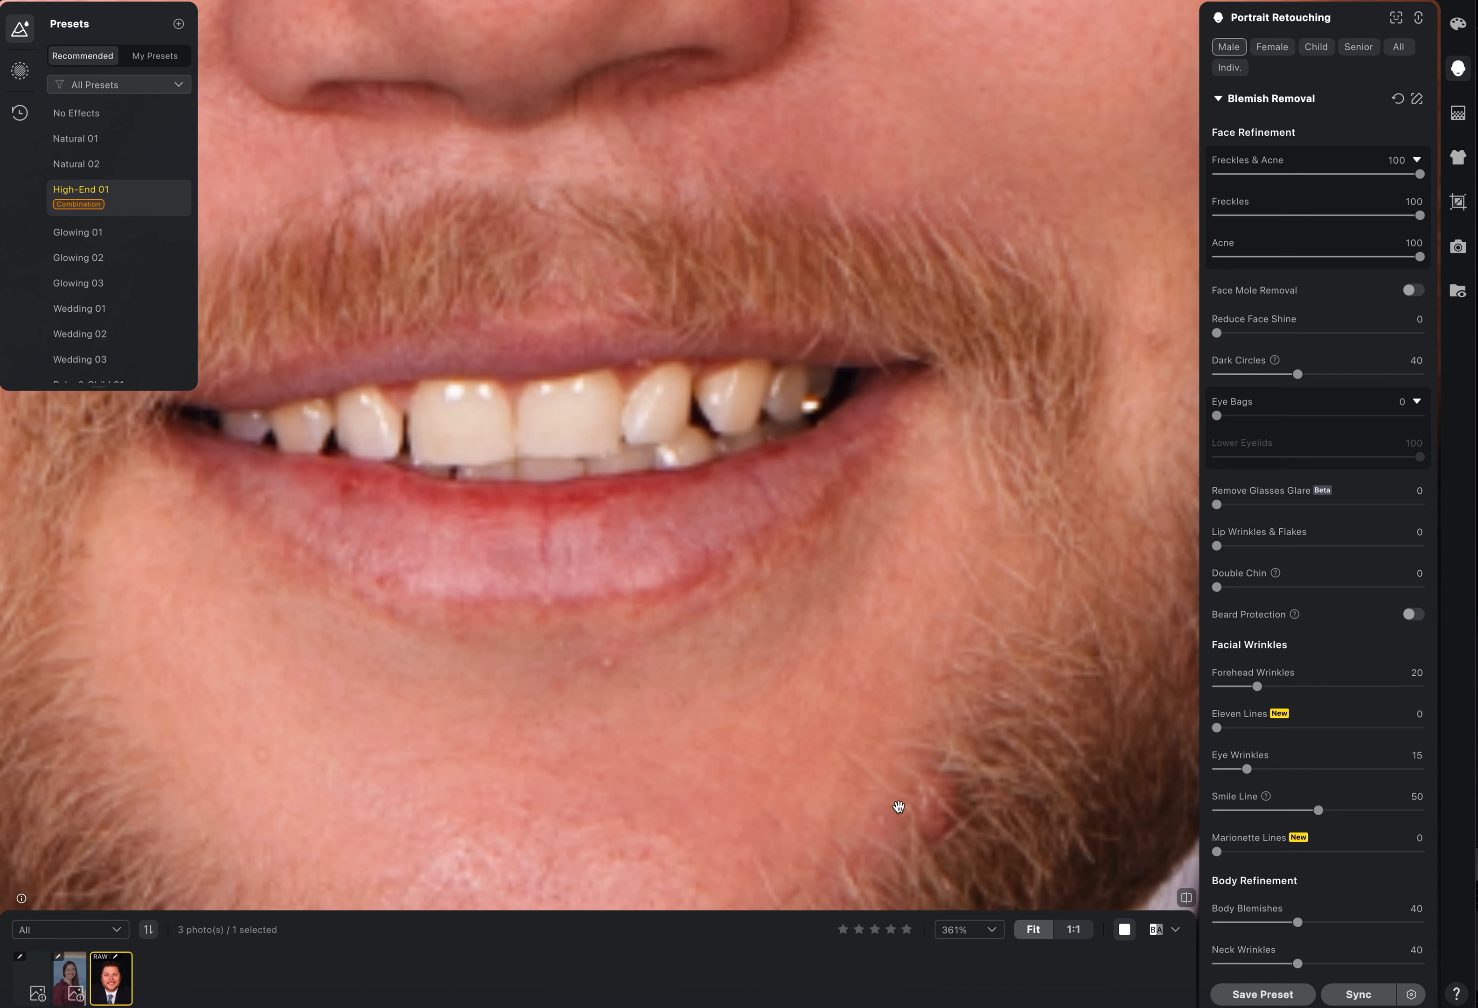
scroll(681, 574, down, 8)
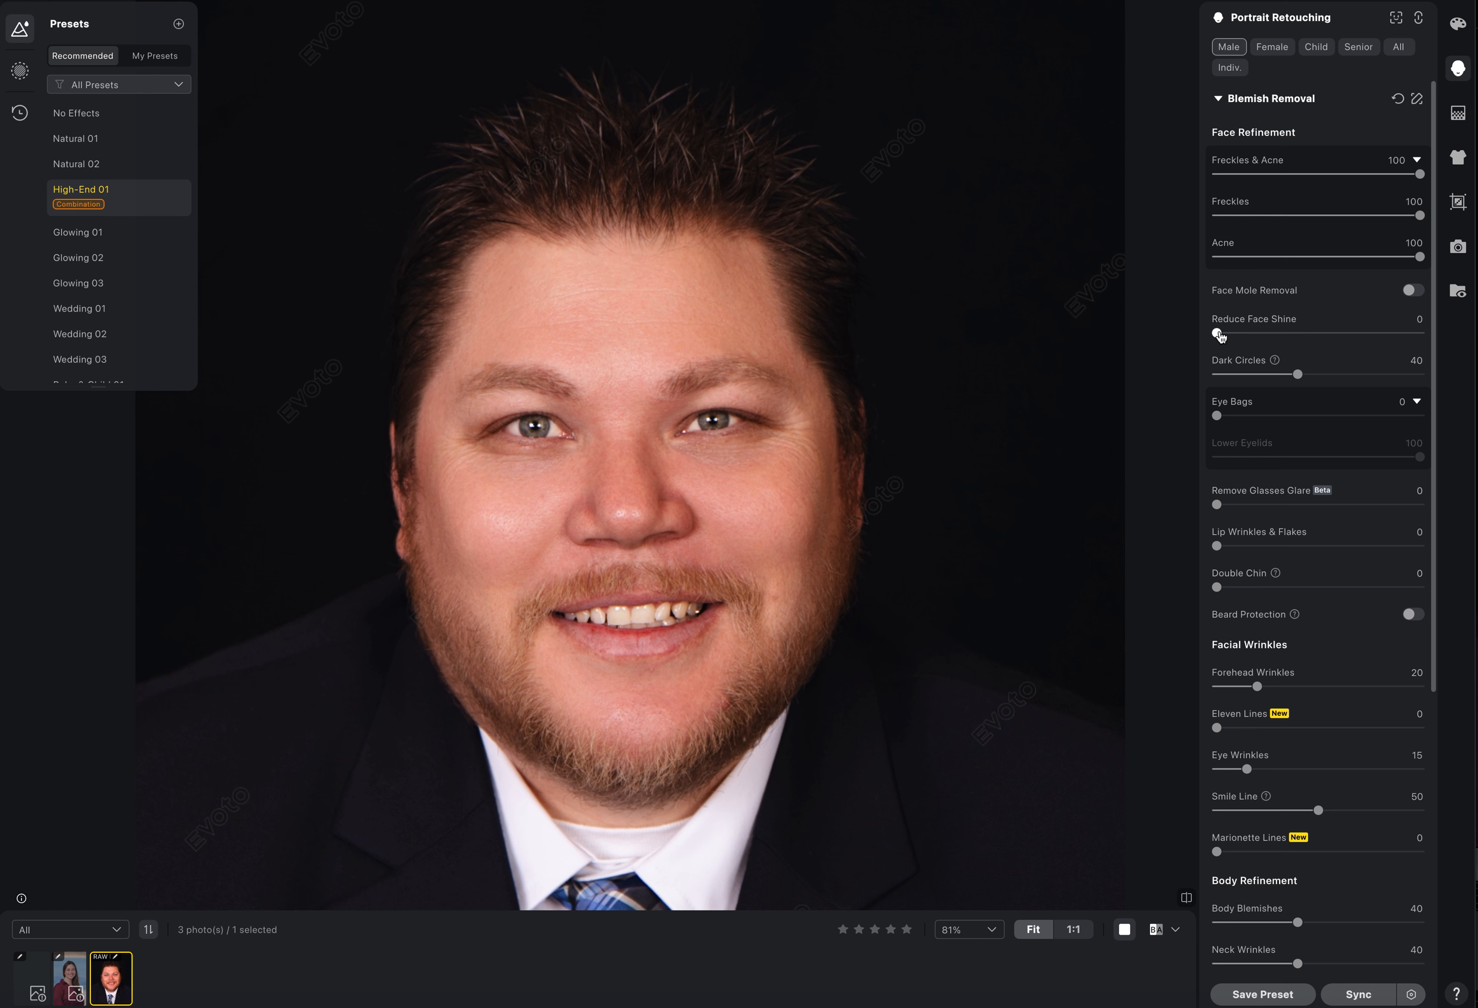
Try Reduce Face Shine at 43 and Face Mole Removal, resetting each to its original state
drag(1218, 335, 1305, 333)
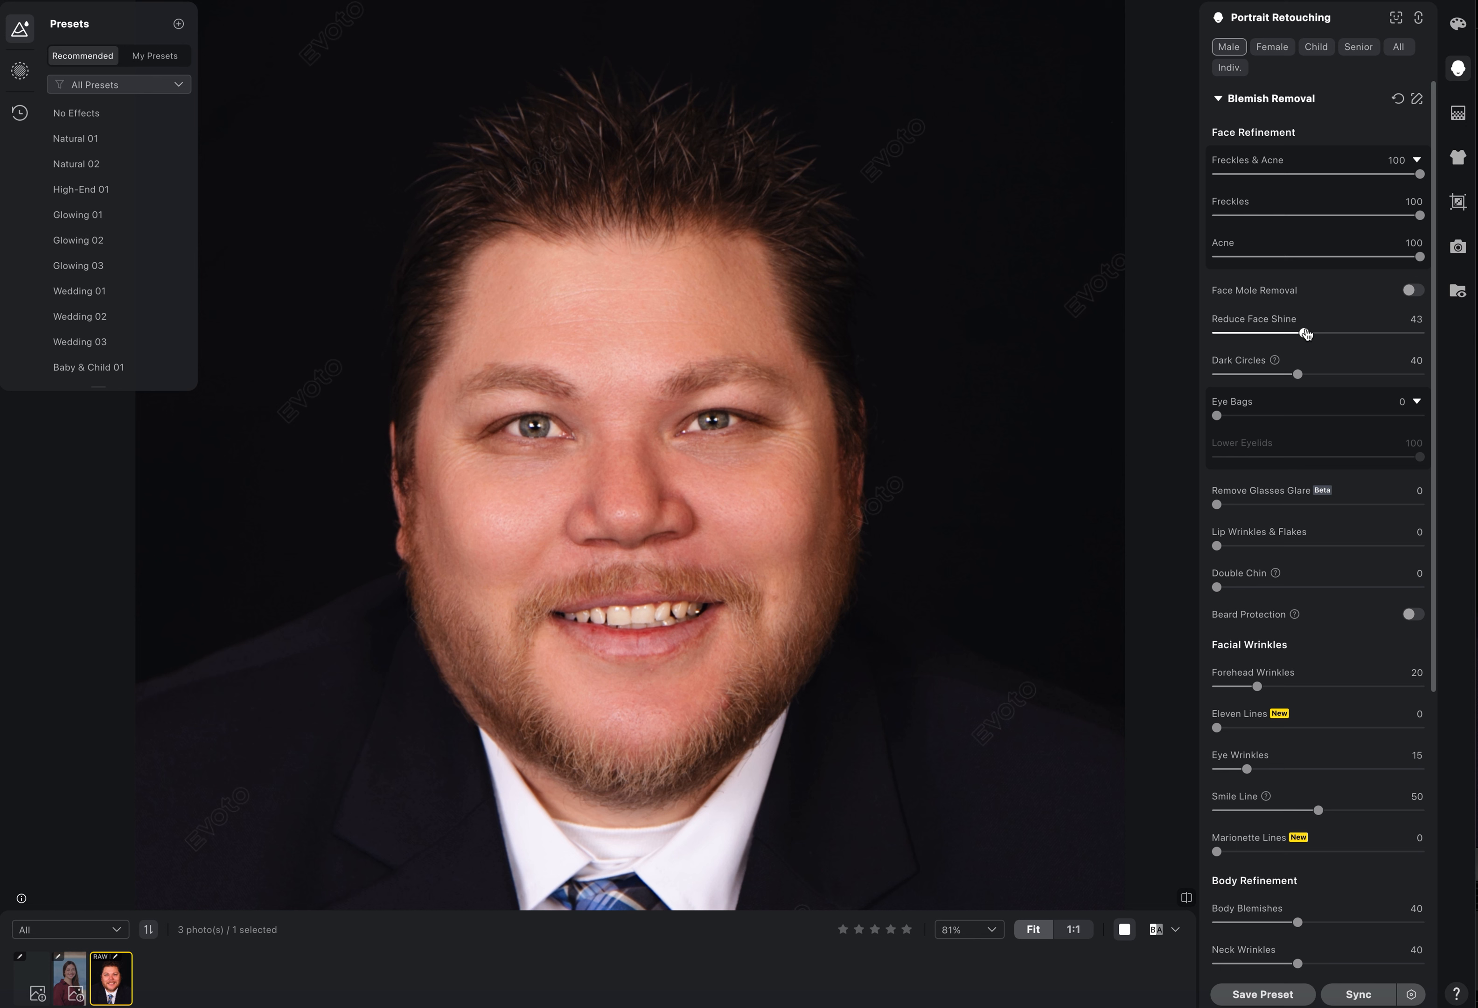
drag(1307, 334, 1214, 332)
click(1414, 291)
click(1413, 292)
Try the face without Dark Circles correction and restore its value to 40
drag(1298, 378, 1189, 378)
click(1412, 361)
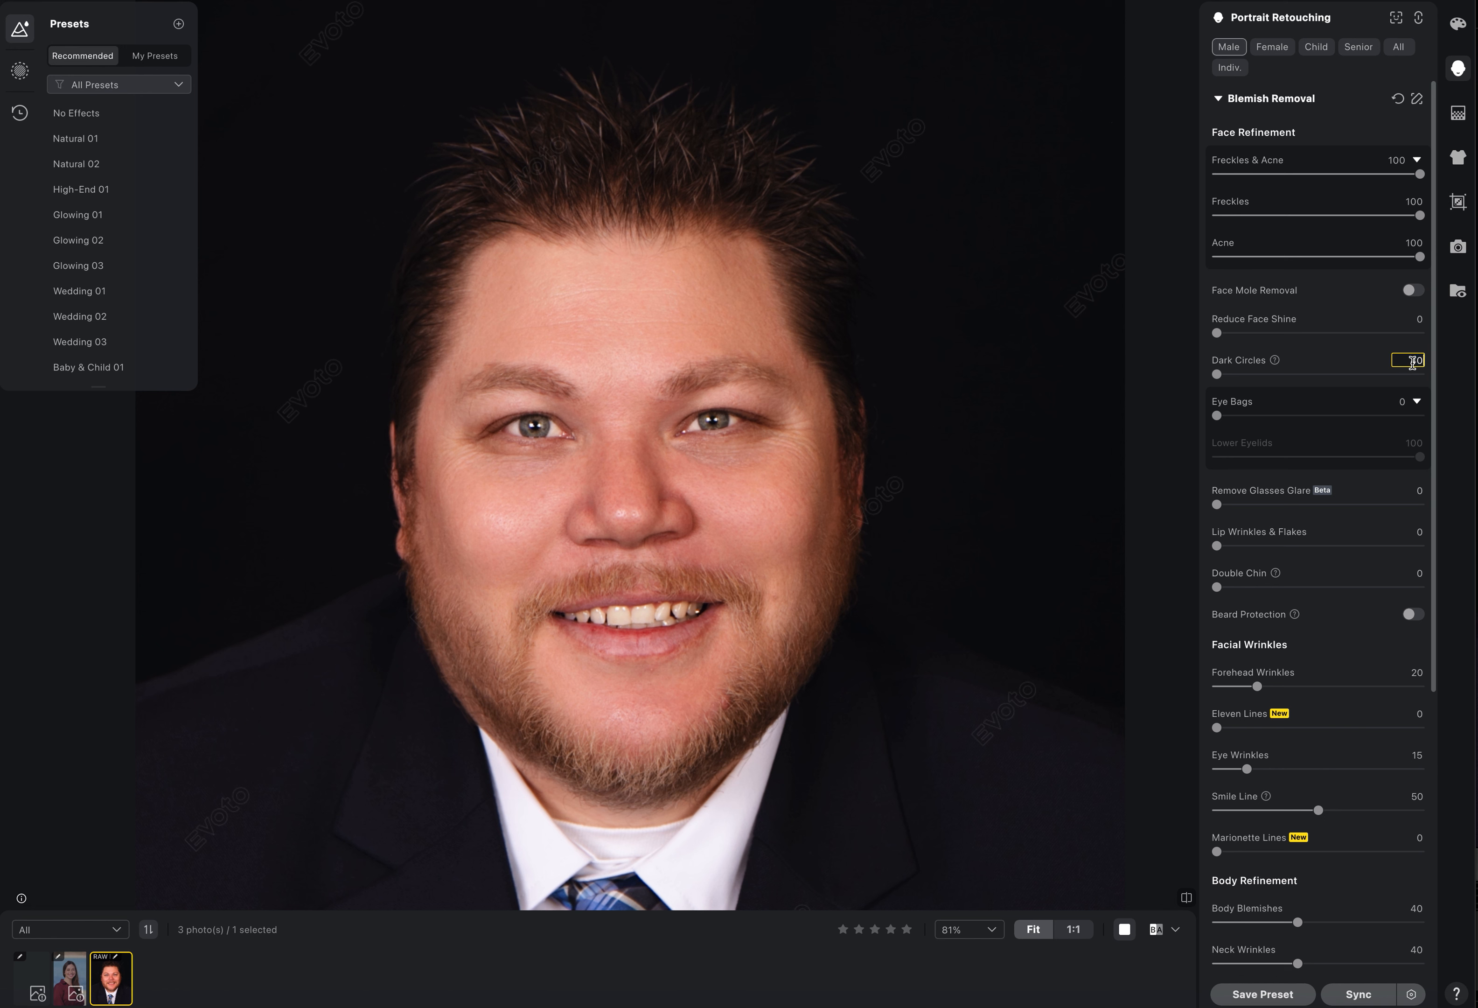
text(40)
key(Return)
Set Eye Bags to 37 and Lower Eyelids to 13 in the Blemish Removal settings
scroll(568, 484, up, 2)
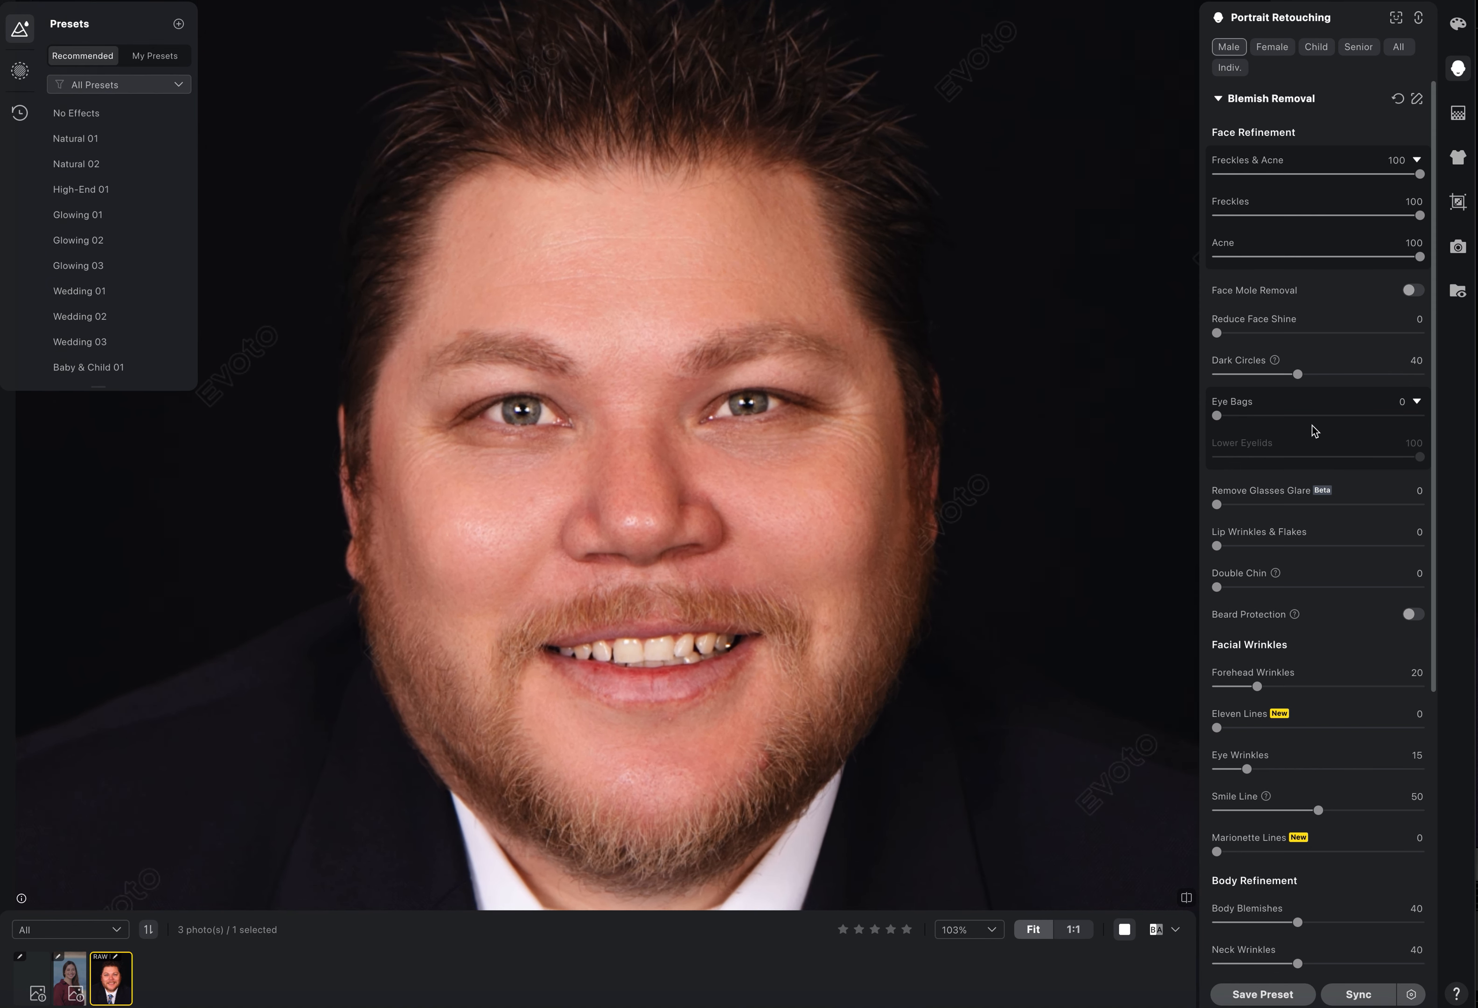
click(1220, 417)
drag(1219, 418, 1284, 419)
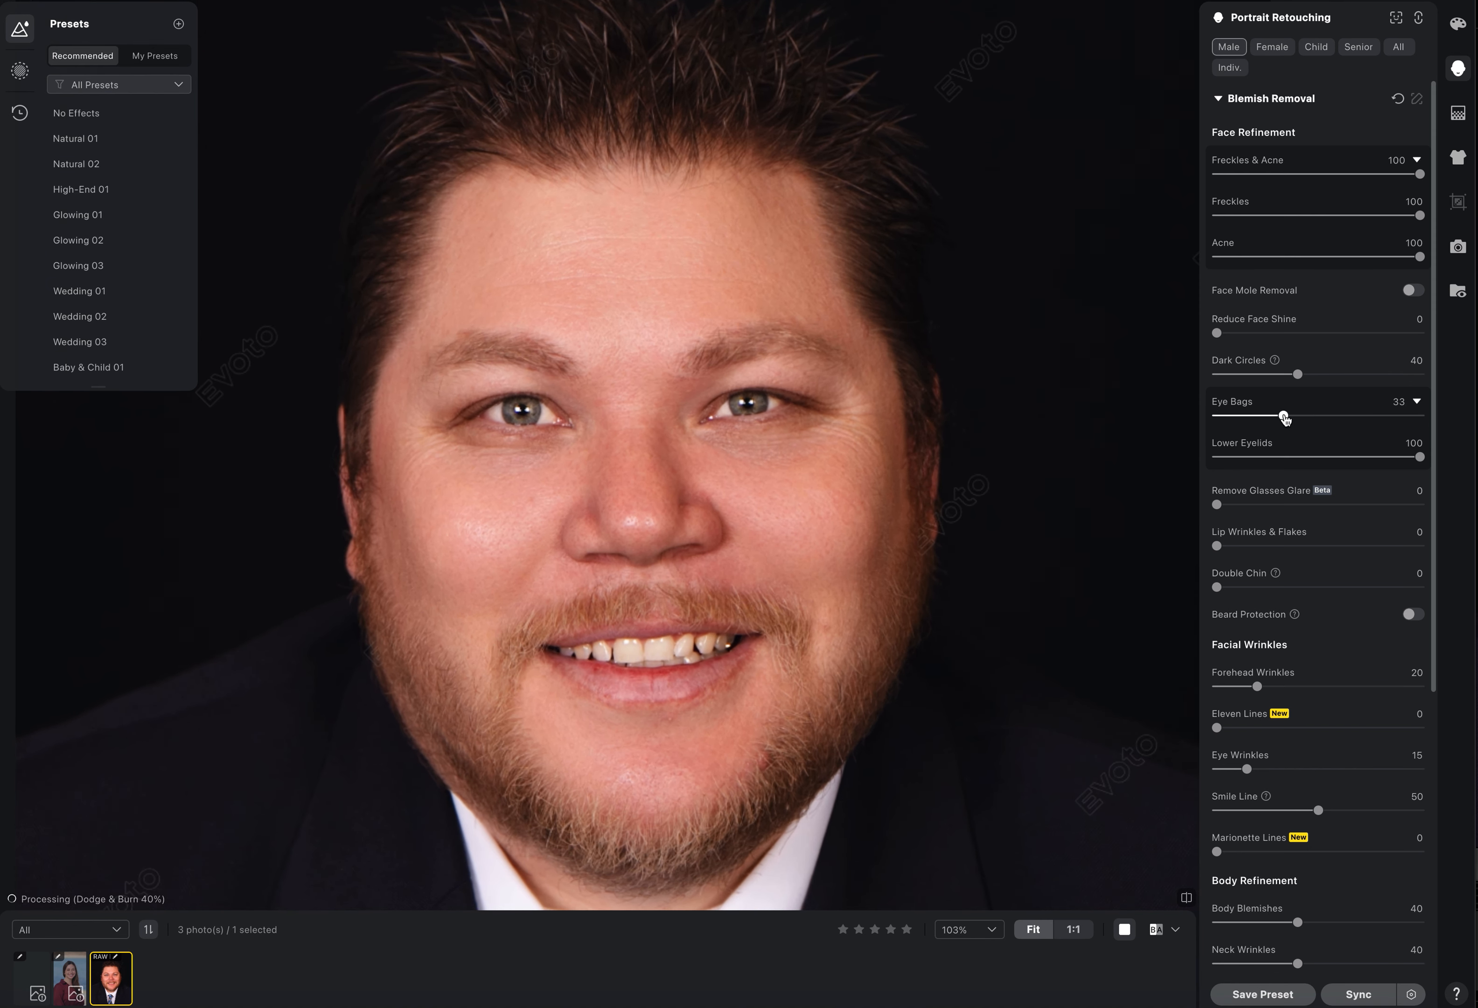
drag(1286, 419, 1292, 417)
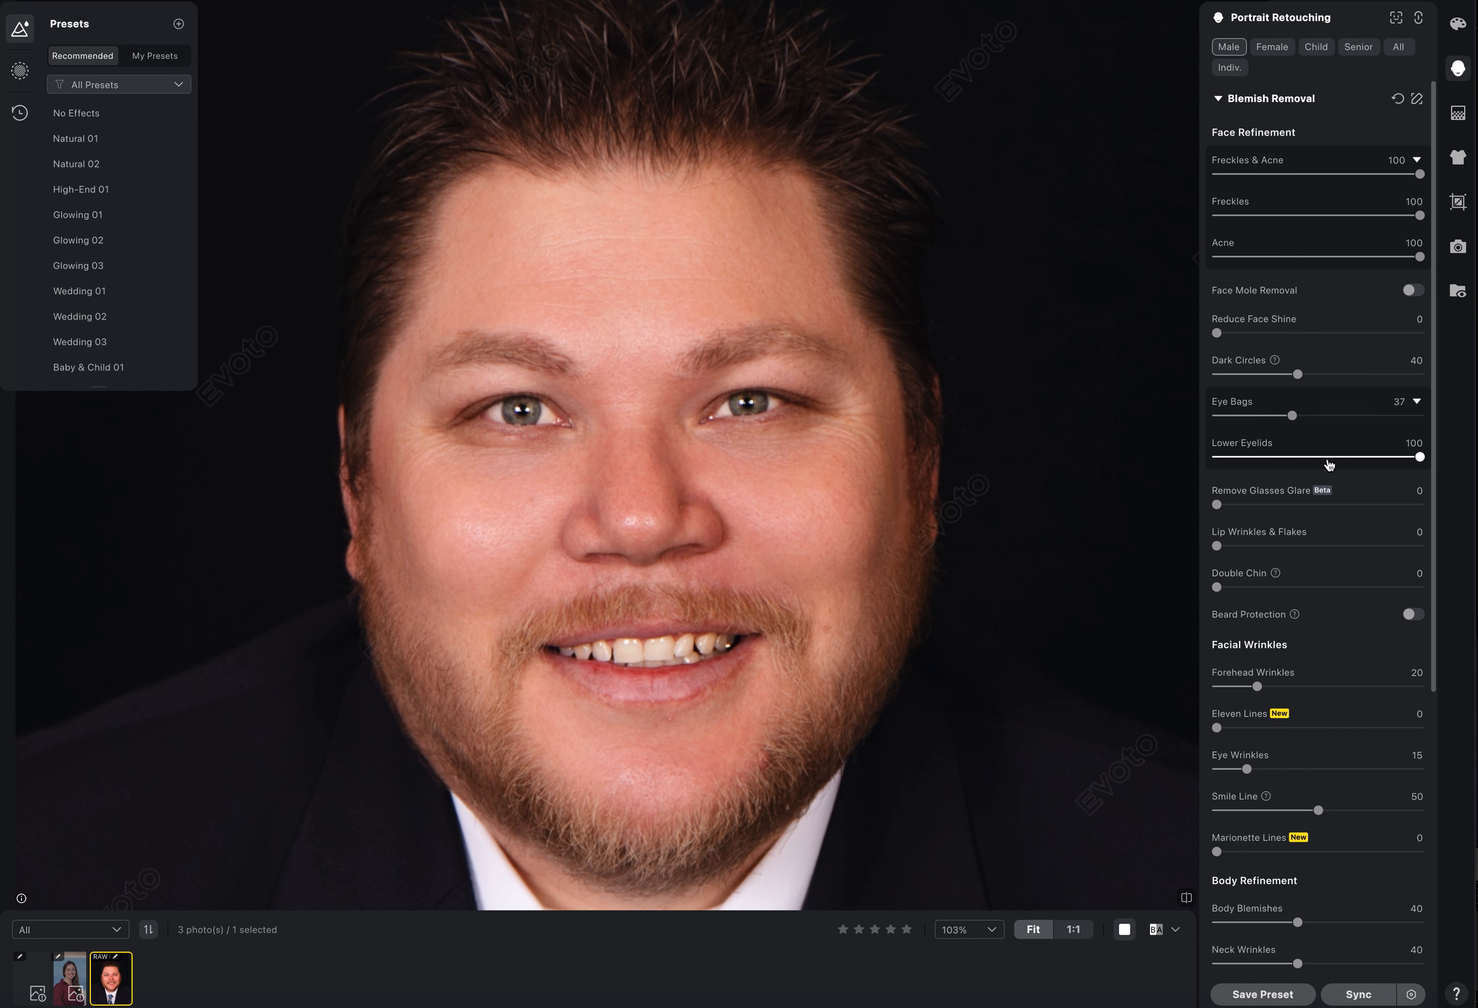
drag(1420, 457, 1243, 458)
Try Forehead Wrinkles at 0 with the forehead enlarged, and restore the value to 20
scroll(1269, 591, down, 1)
scroll(1269, 590, down, 1)
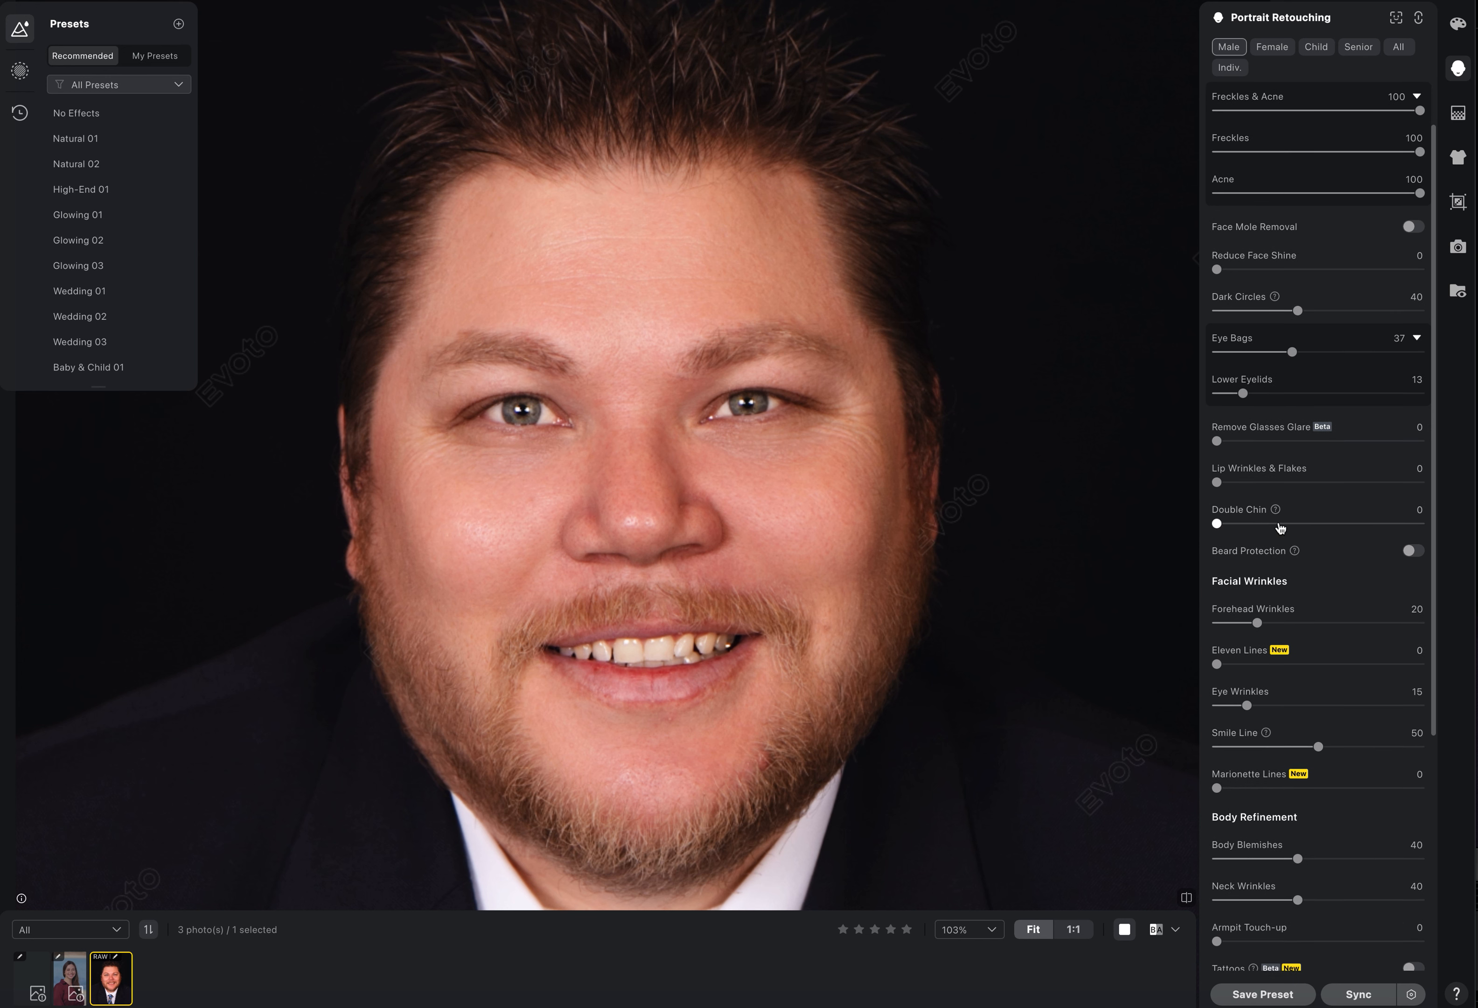
scroll(1281, 527, down, 1)
scroll(630, 267, up, 3)
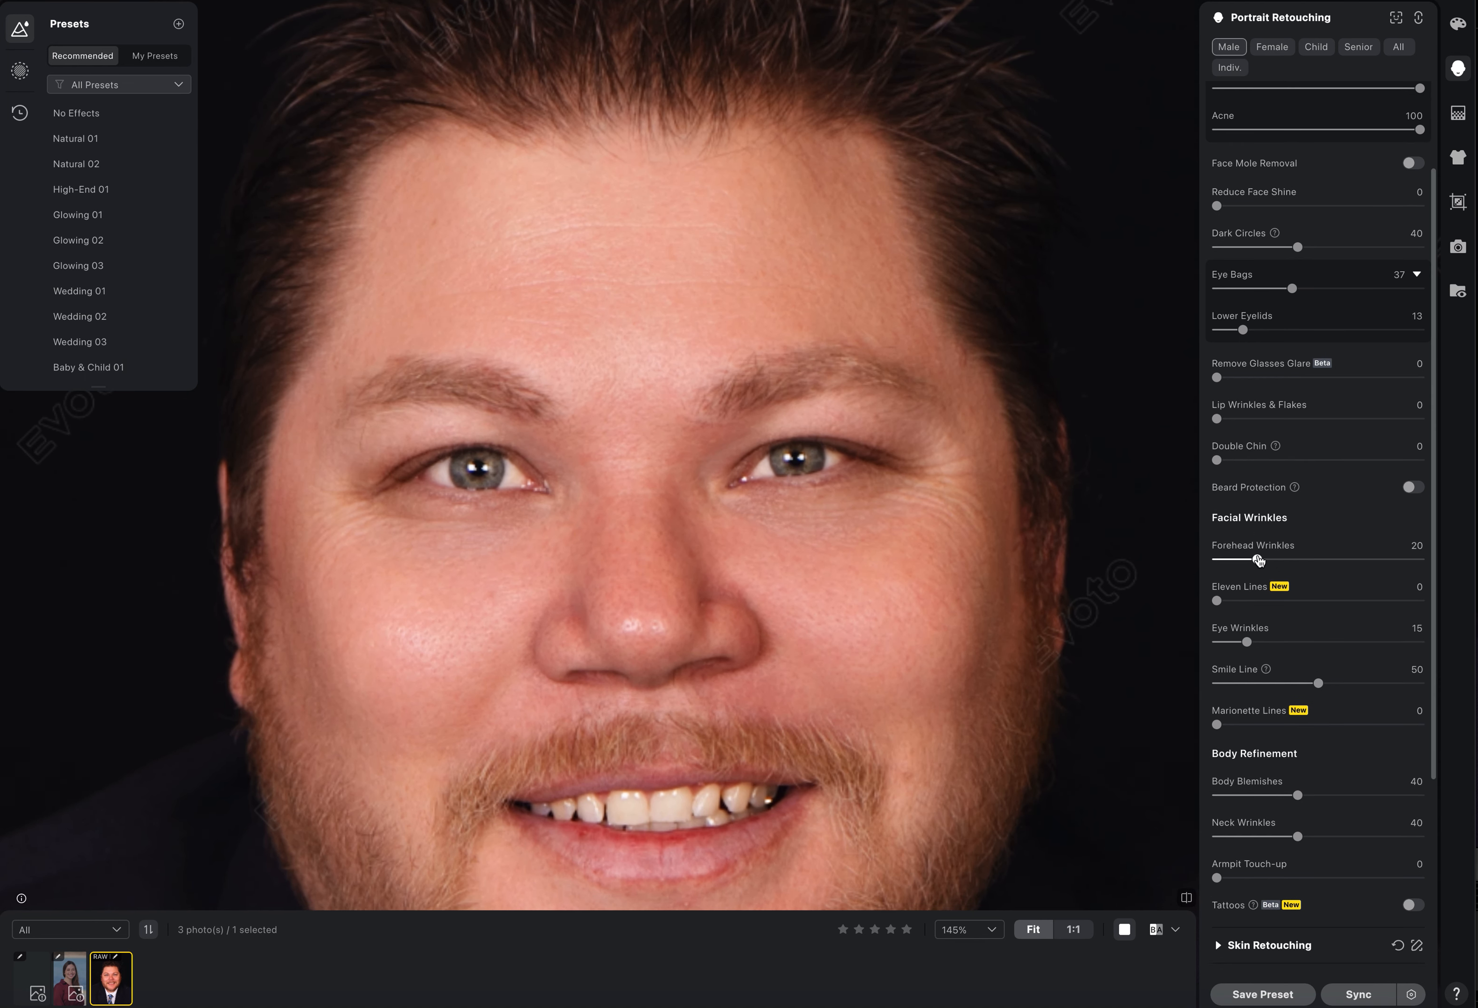
drag(1253, 559, 1165, 551)
scroll(802, 310, up, 1)
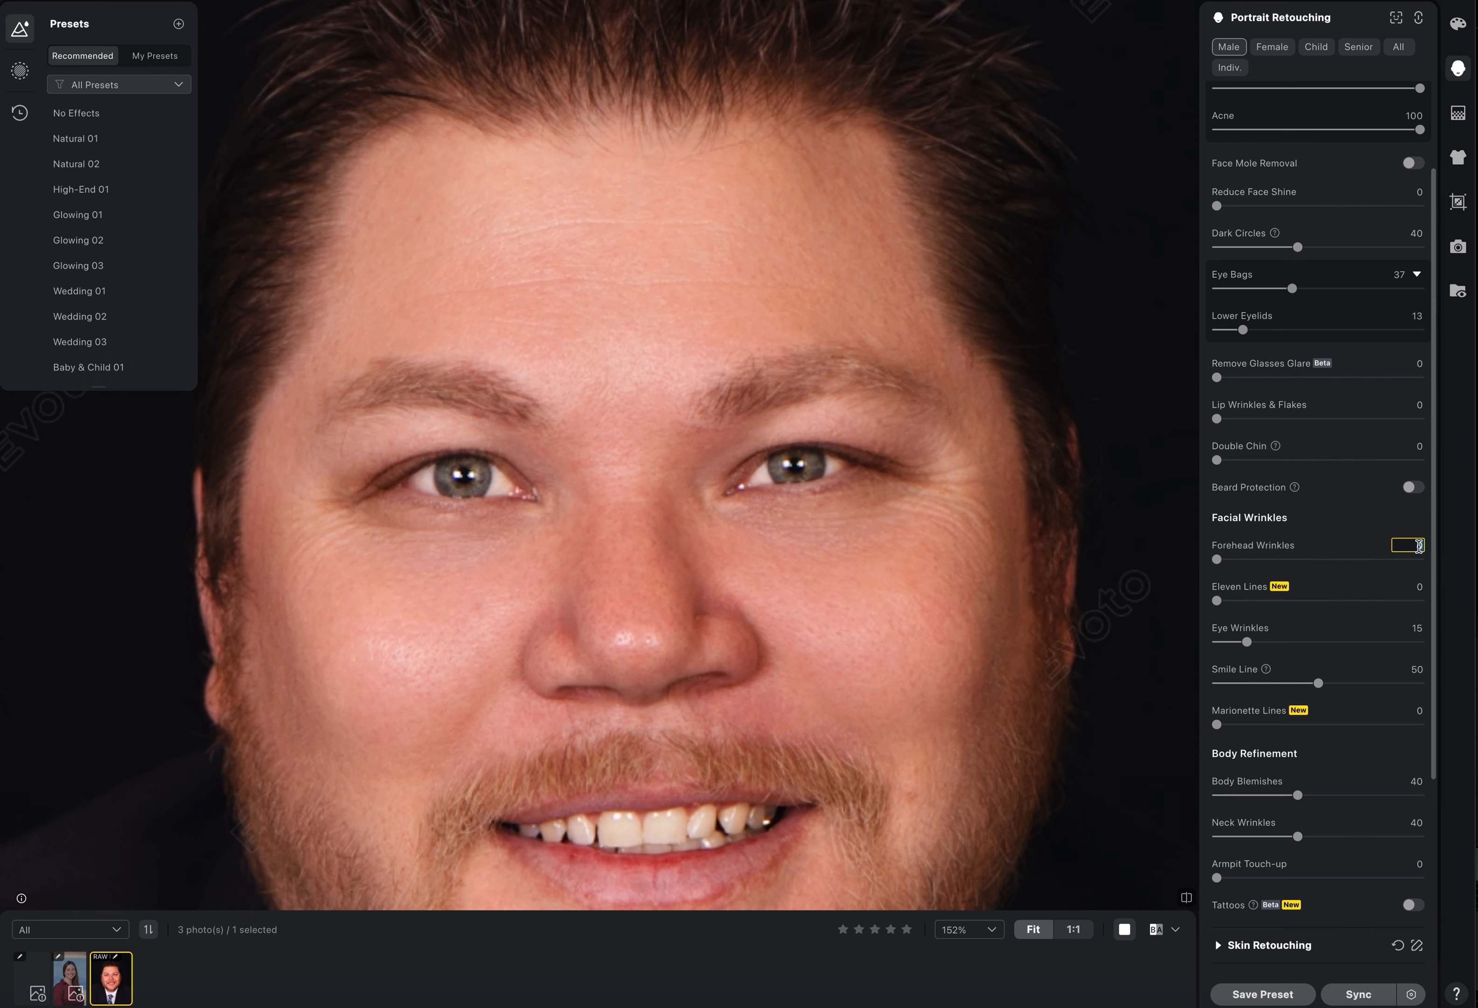
key(Return)
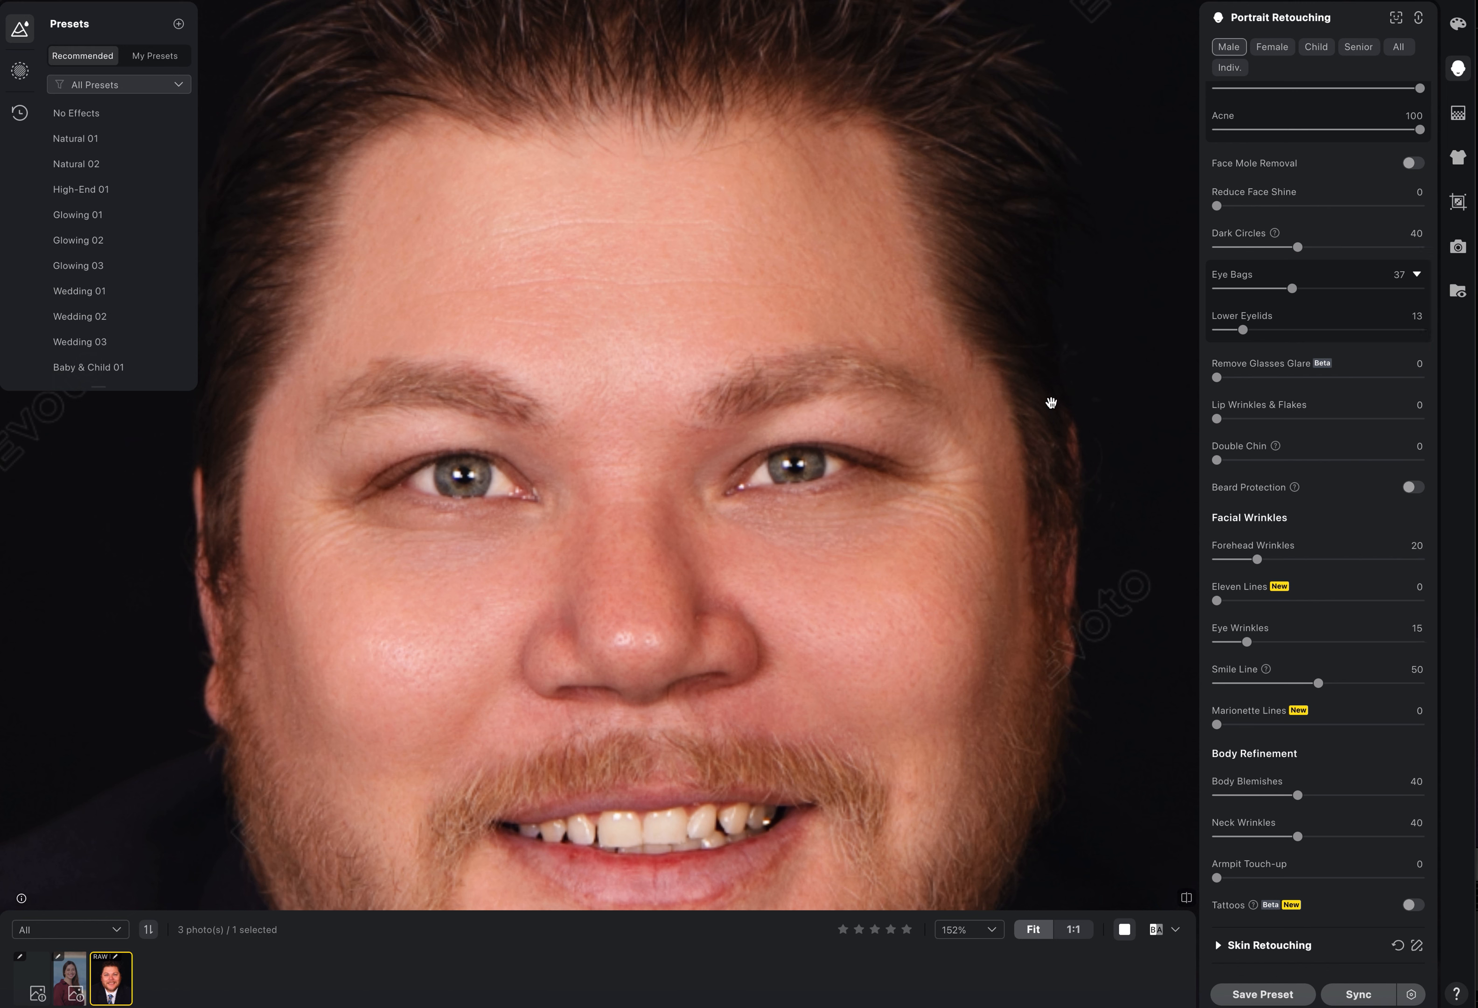
Try Forehead Wrinkles at 100 to compare the forehead lines, and restore the value to 20
drag(1259, 561, 1426, 560)
click(1404, 543)
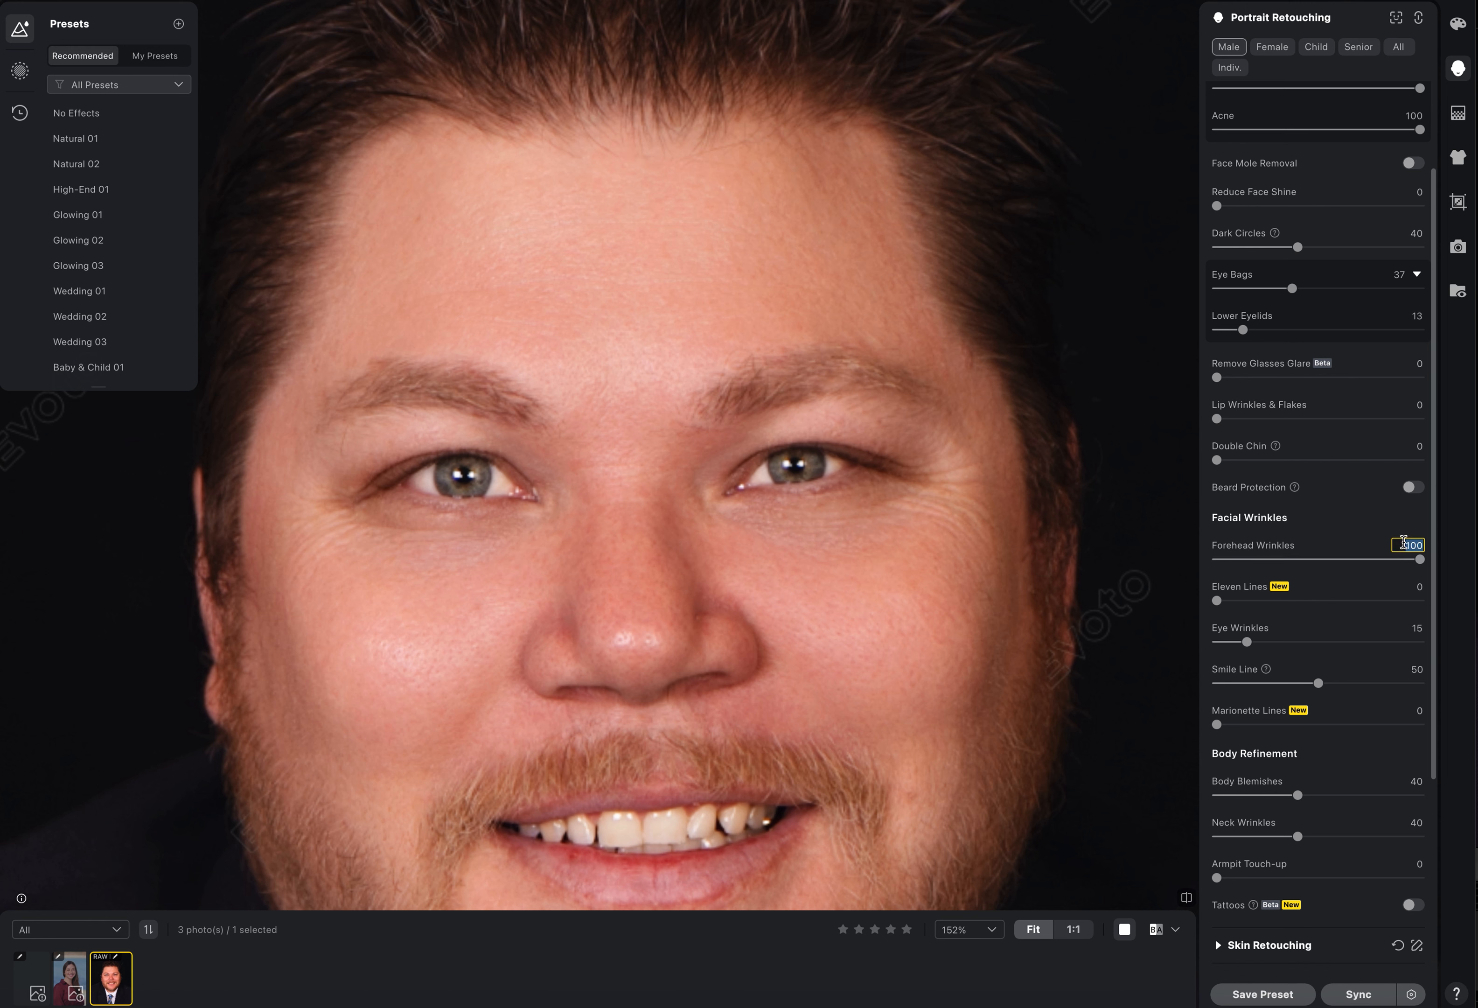
text(20)
key(Return)
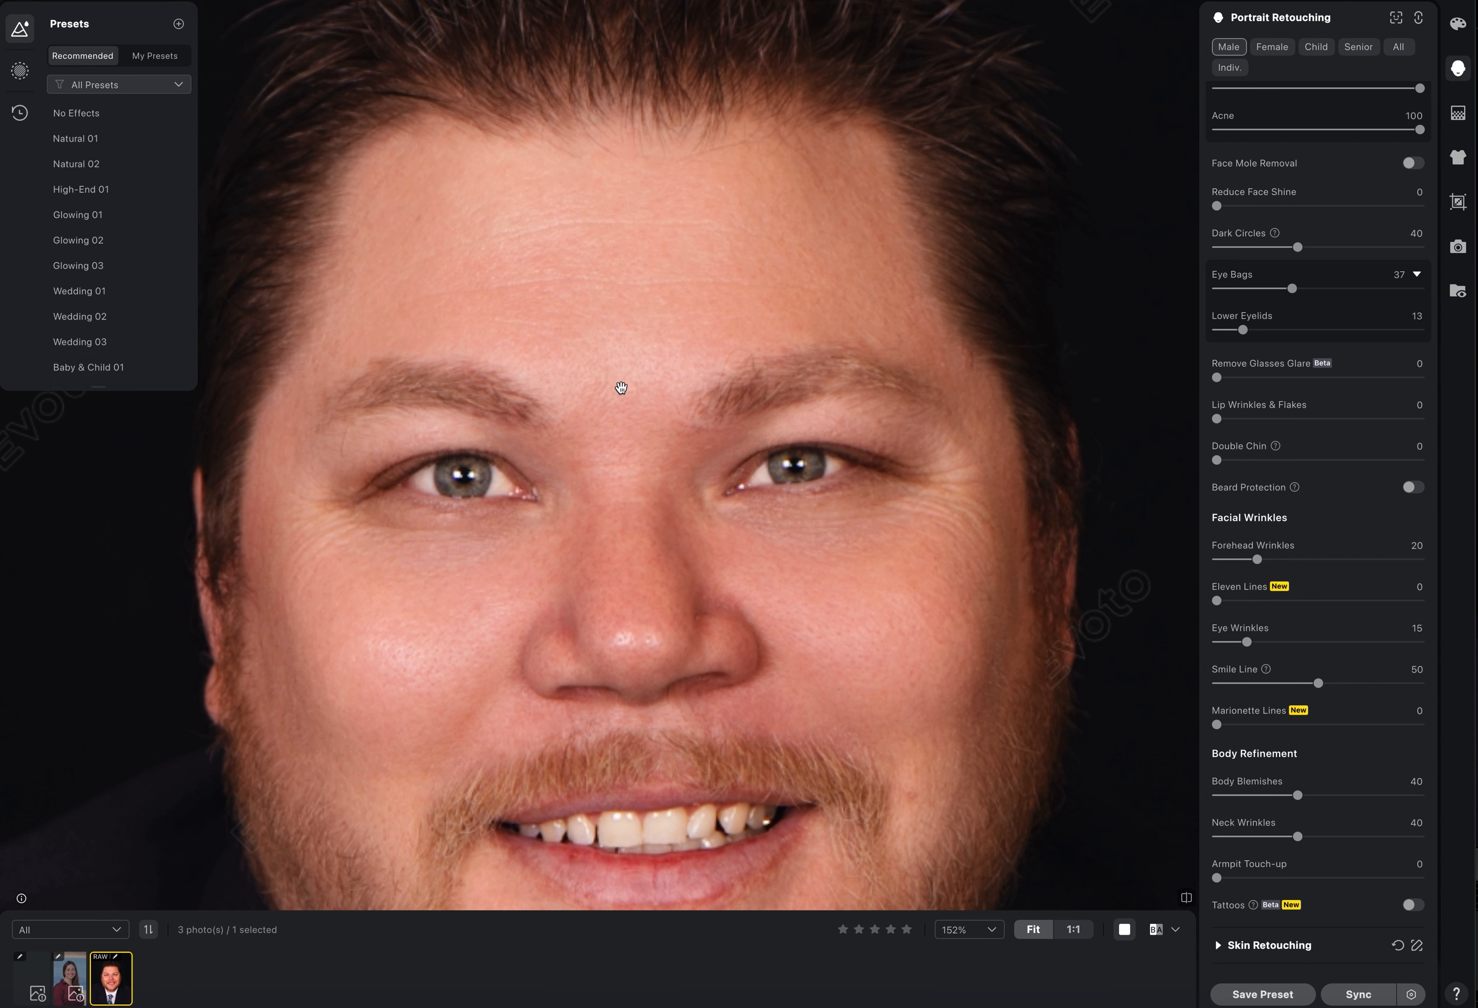
Review the face and the remaining facial wrinkle and body refinement settings, and collapse Blemish Removal
scroll(623, 307, down, 2)
scroll(626, 316, down, 1)
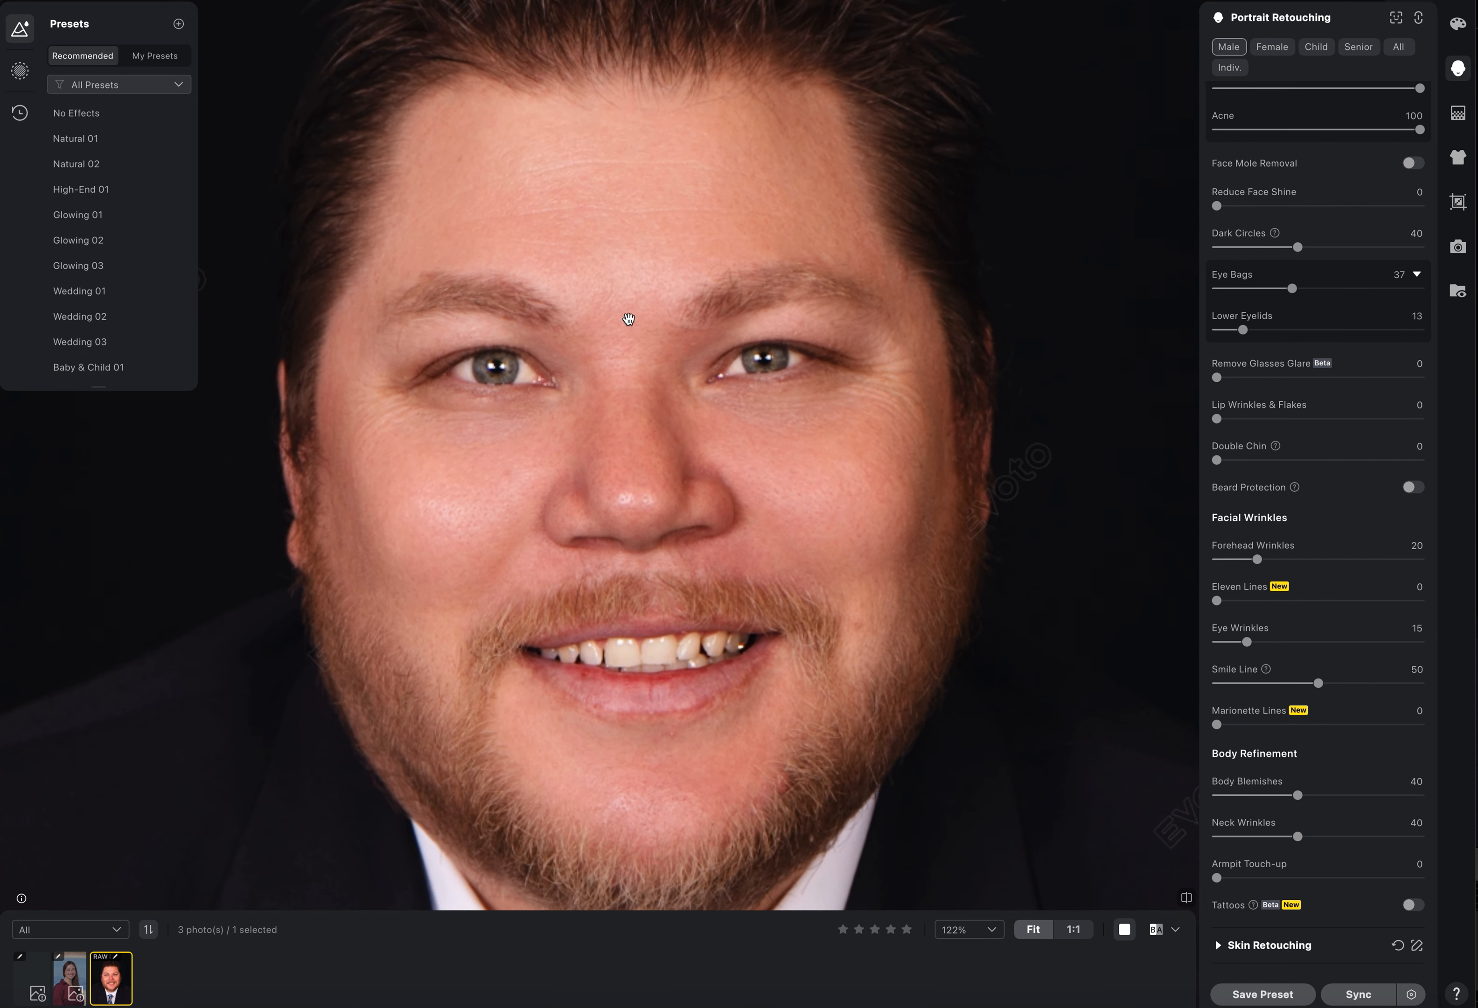
scroll(1308, 614, down, 1)
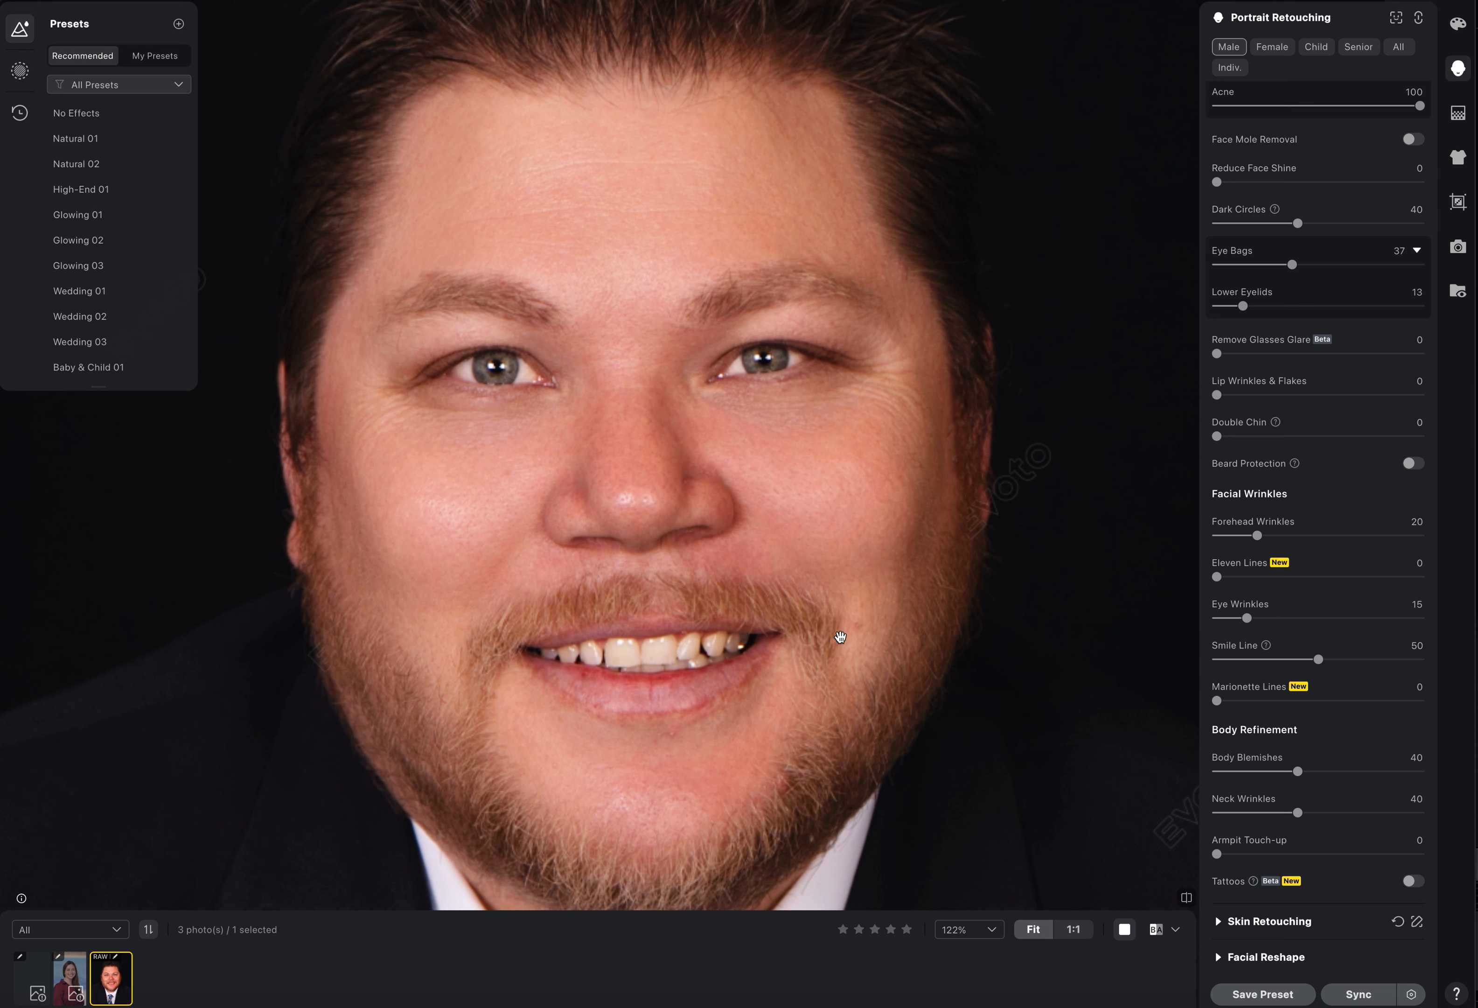
scroll(1312, 696, down, 3)
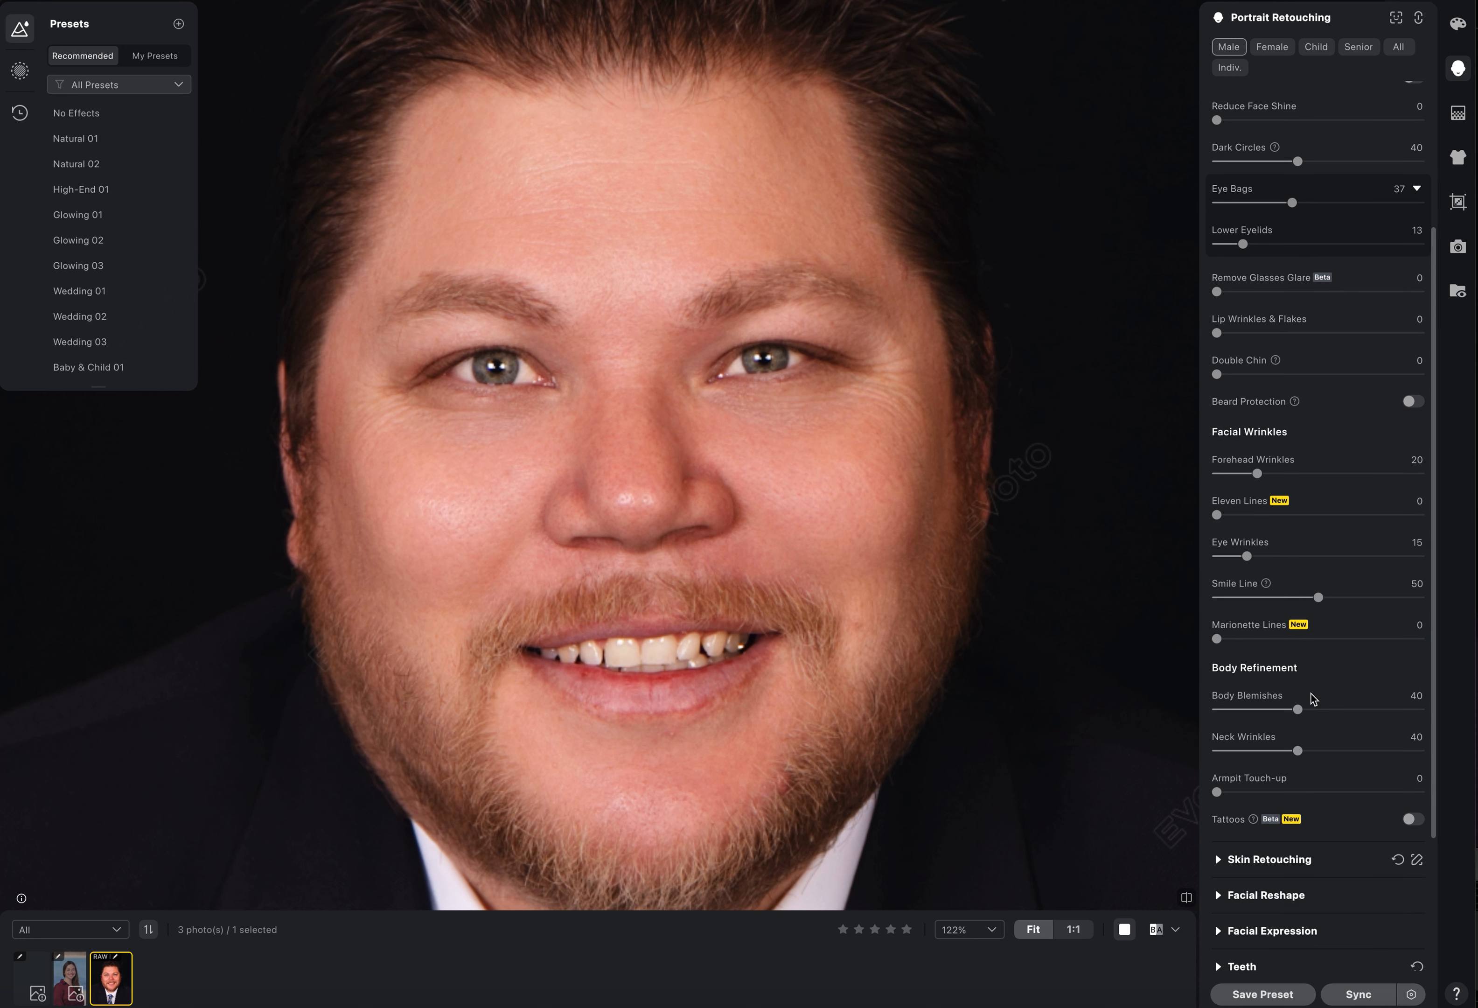
scroll(1324, 691, down, 4)
scroll(1319, 691, down, 4)
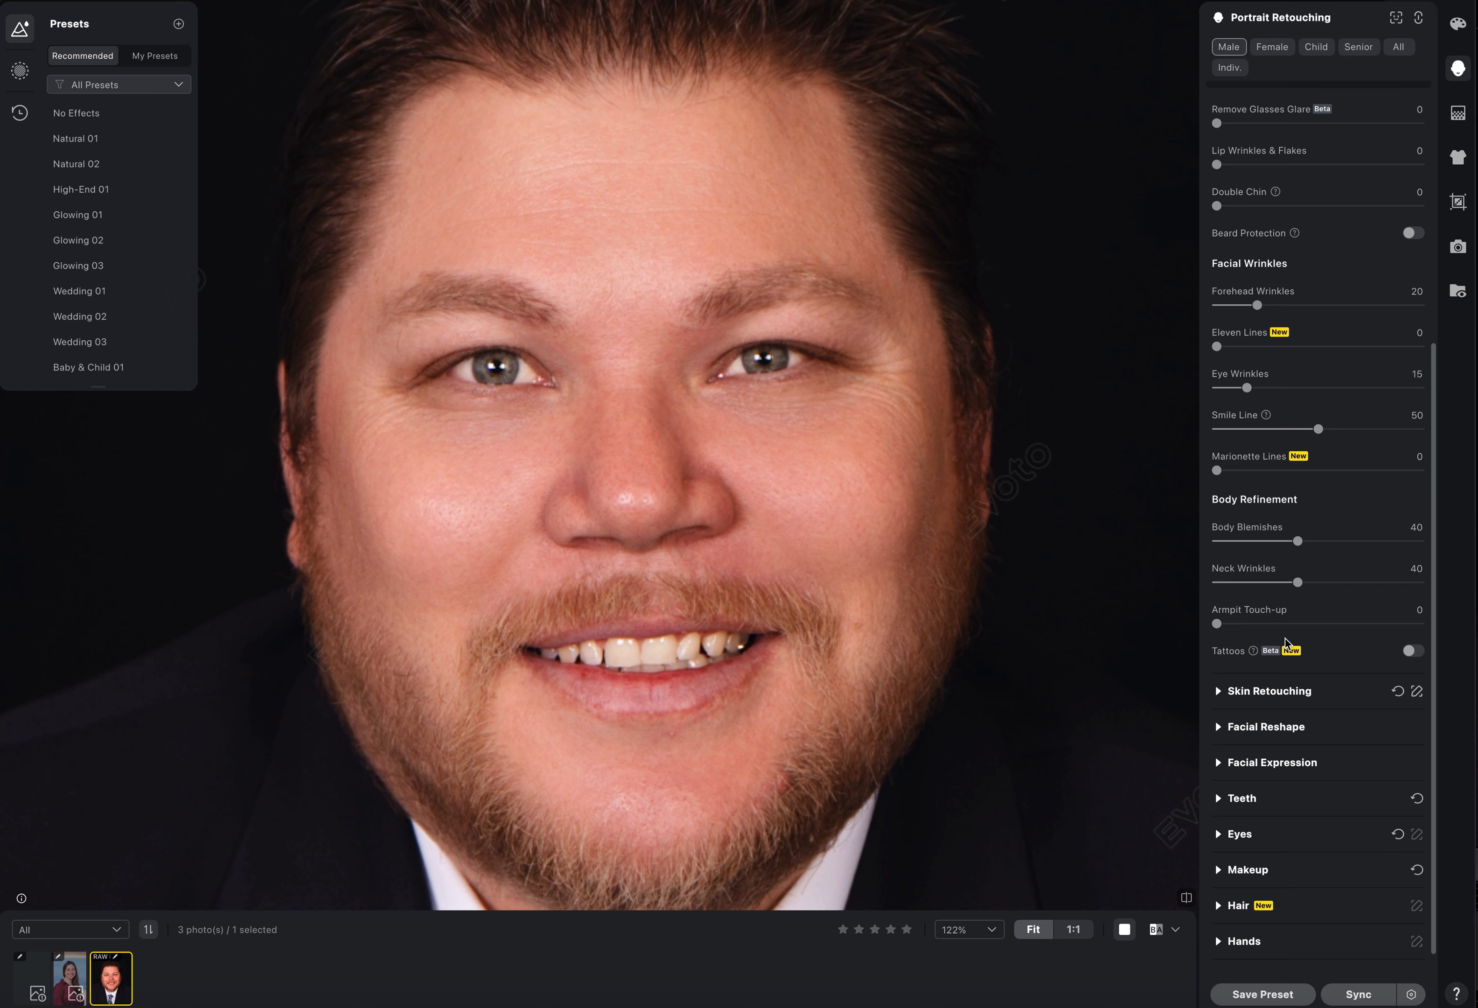
scroll(1273, 450, down, 1)
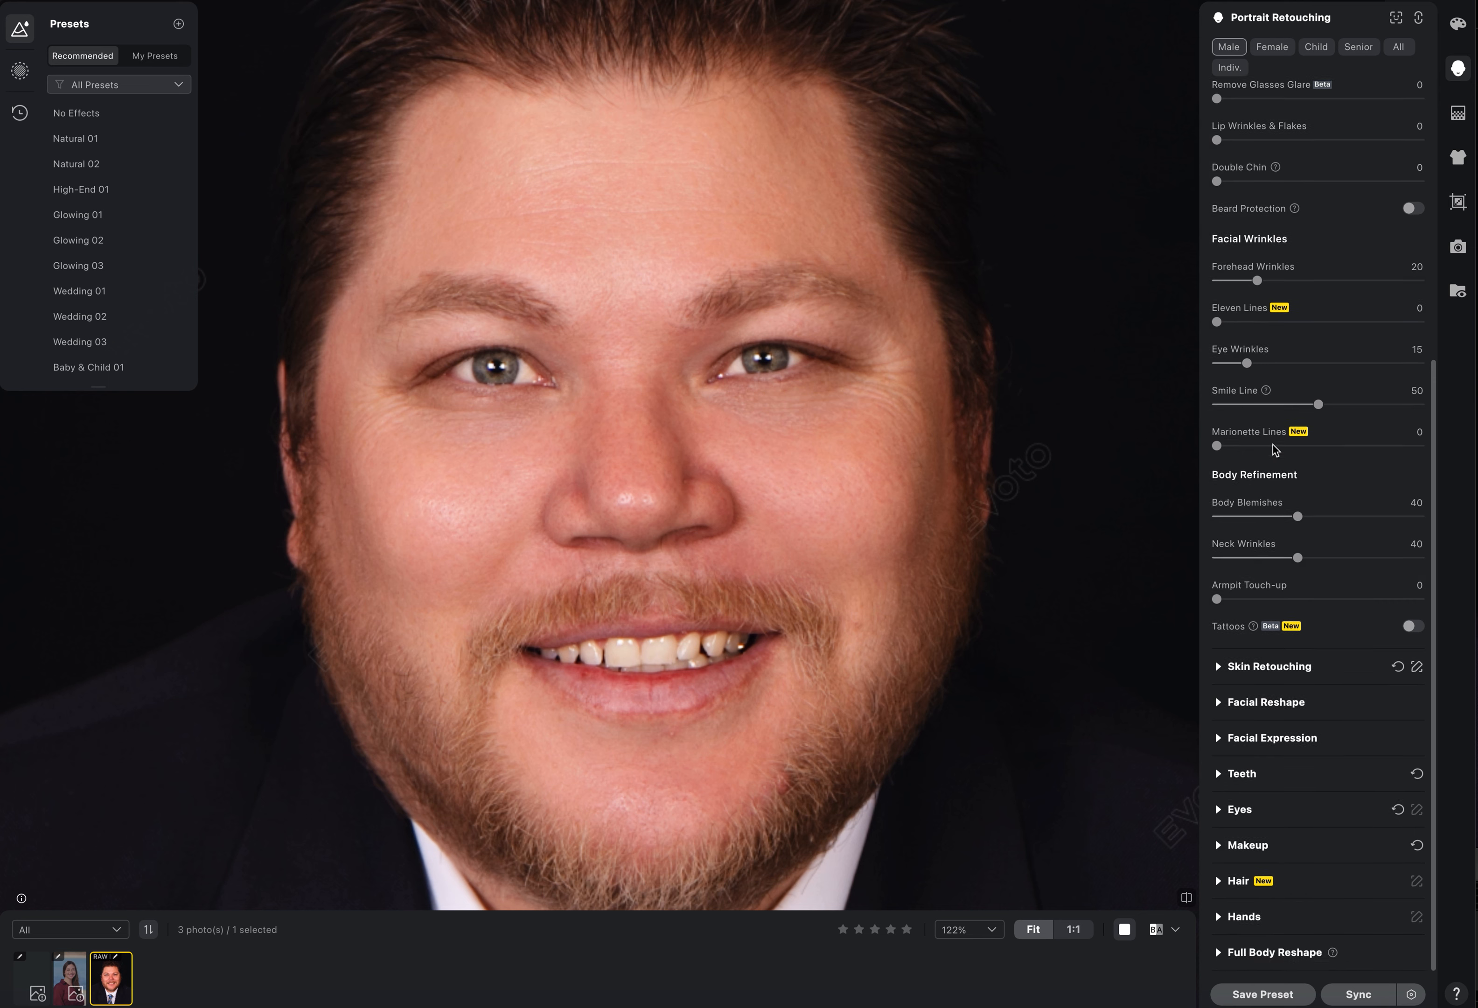
scroll(1276, 482, up, 8)
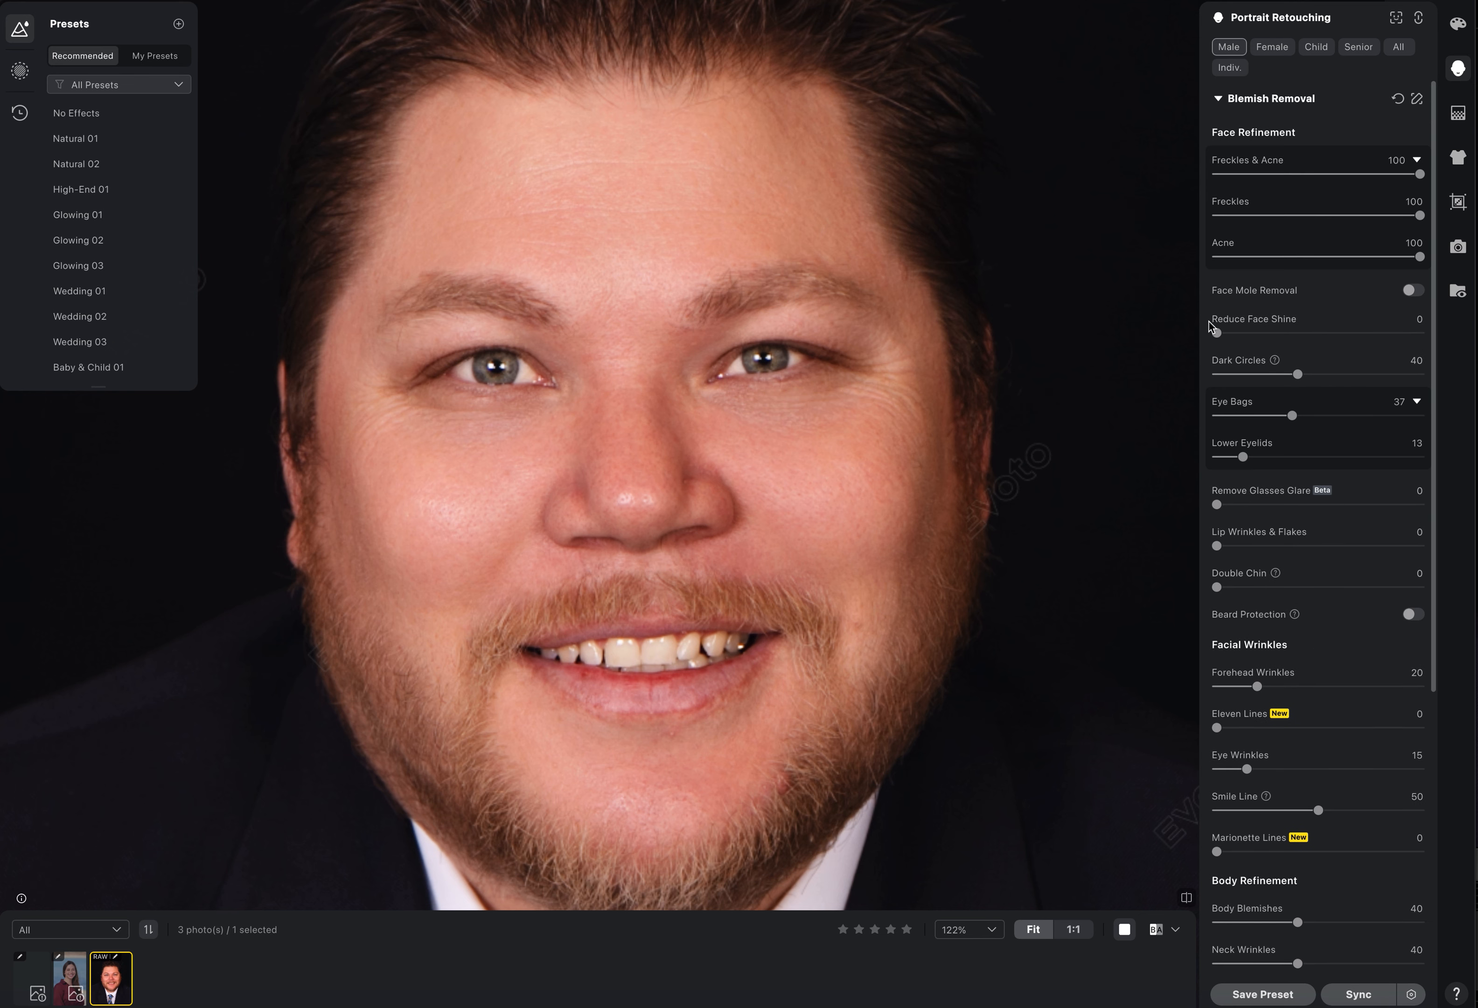
scroll(1177, 213, up, 1)
click(1219, 99)
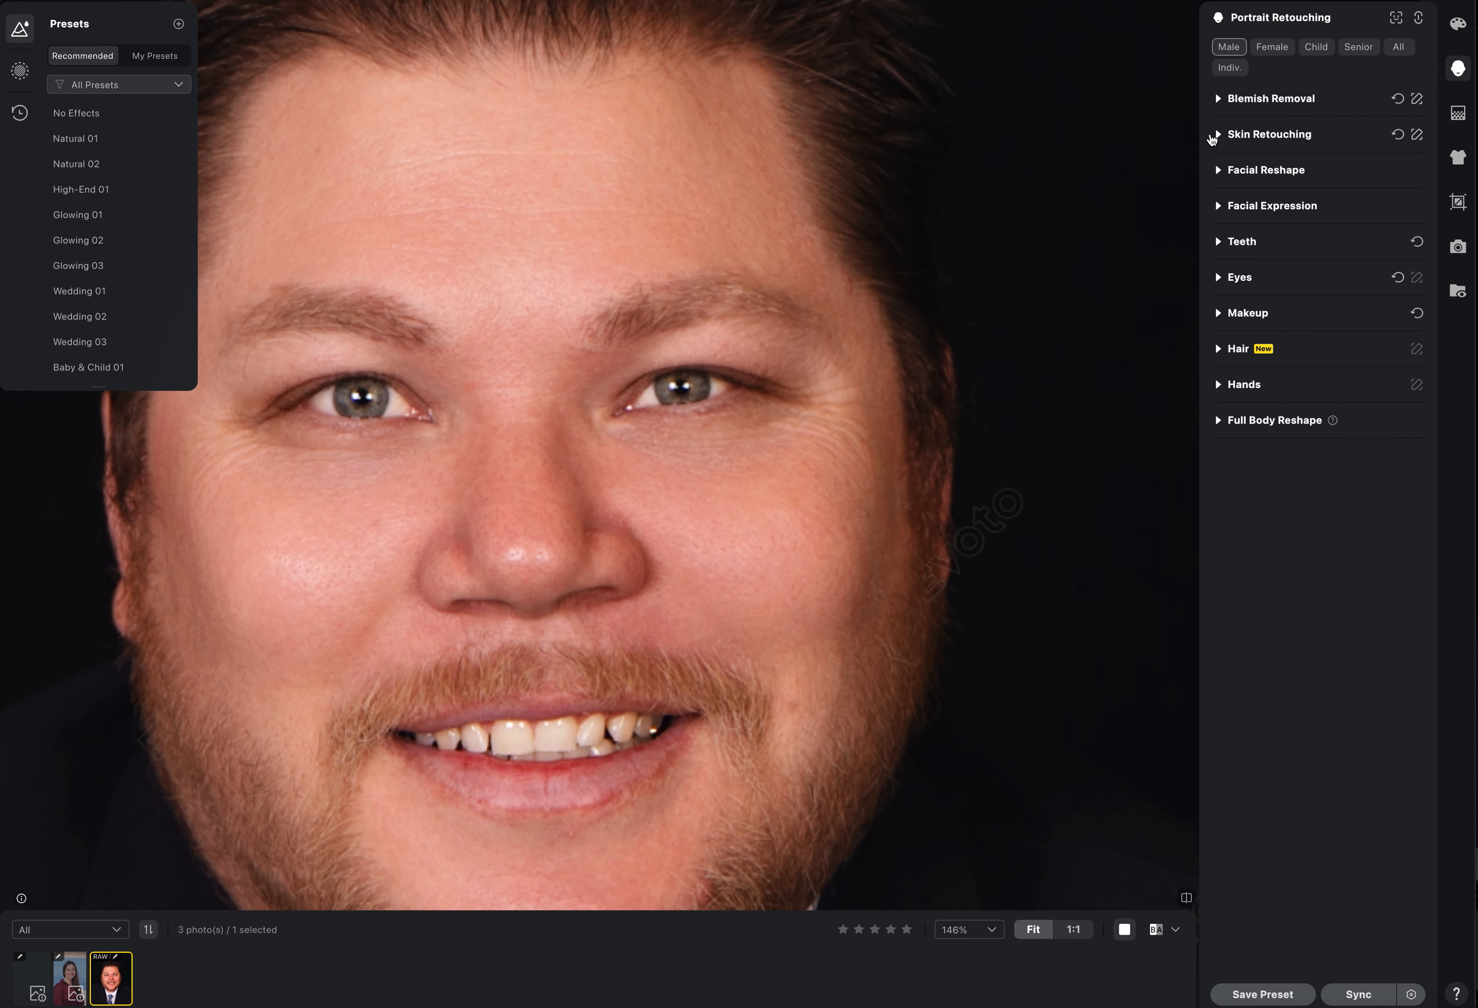
Expand the Skin Retouching settings, inspect the skin around the eyes and nose, and apply the Matte skin texture
click(1216, 135)
scroll(752, 287, down, 3)
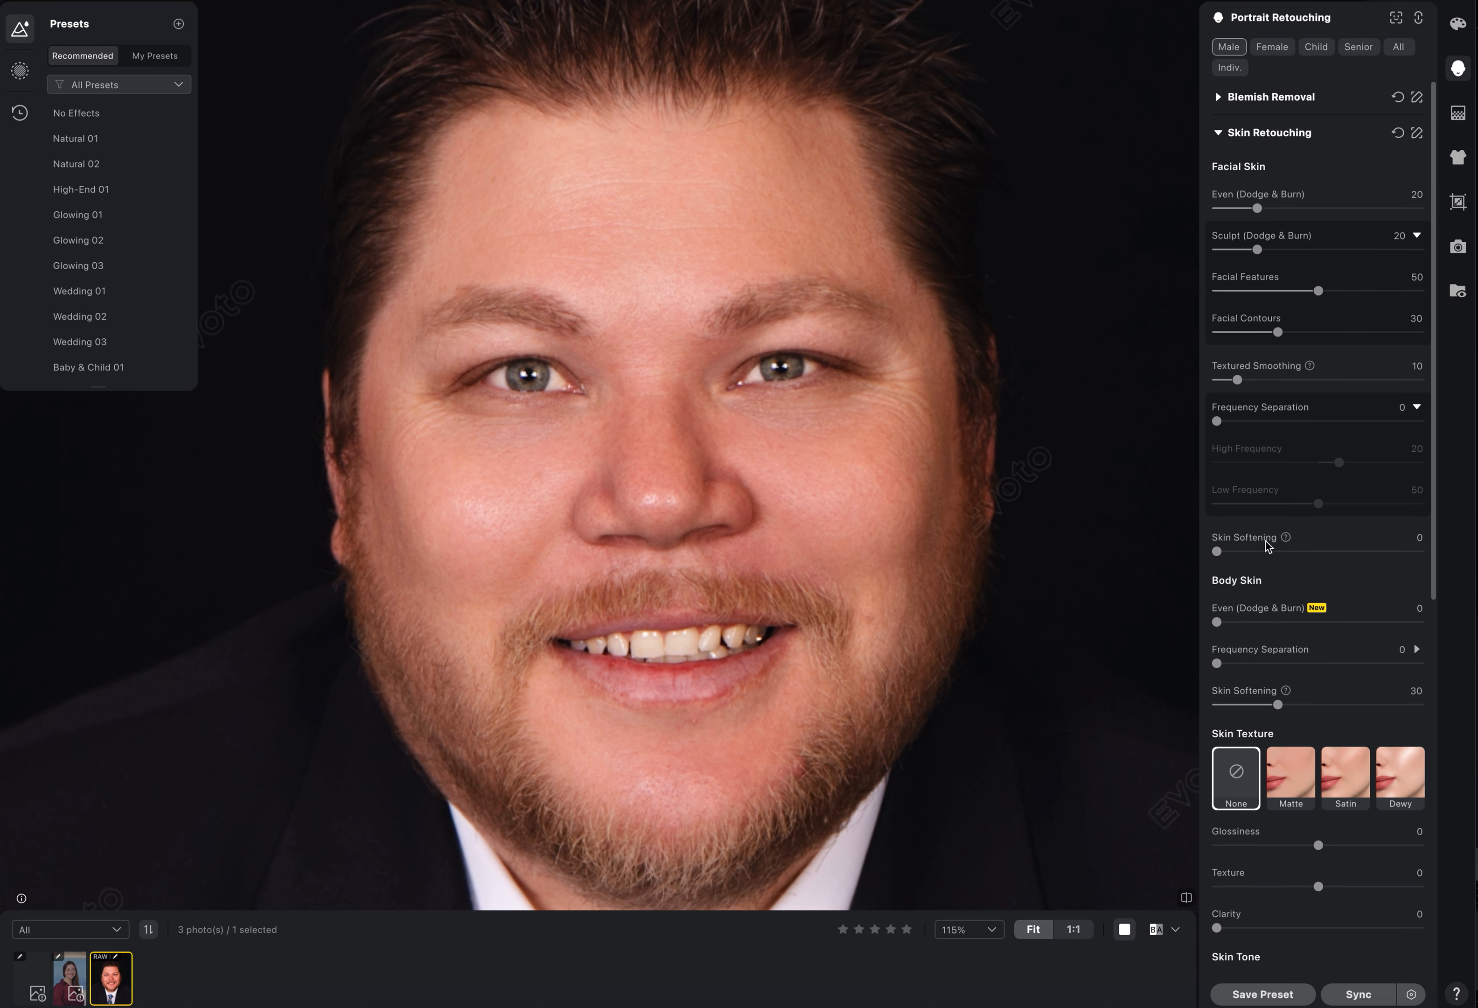
scroll(1281, 542, down, 3)
scroll(828, 466, up, 5)
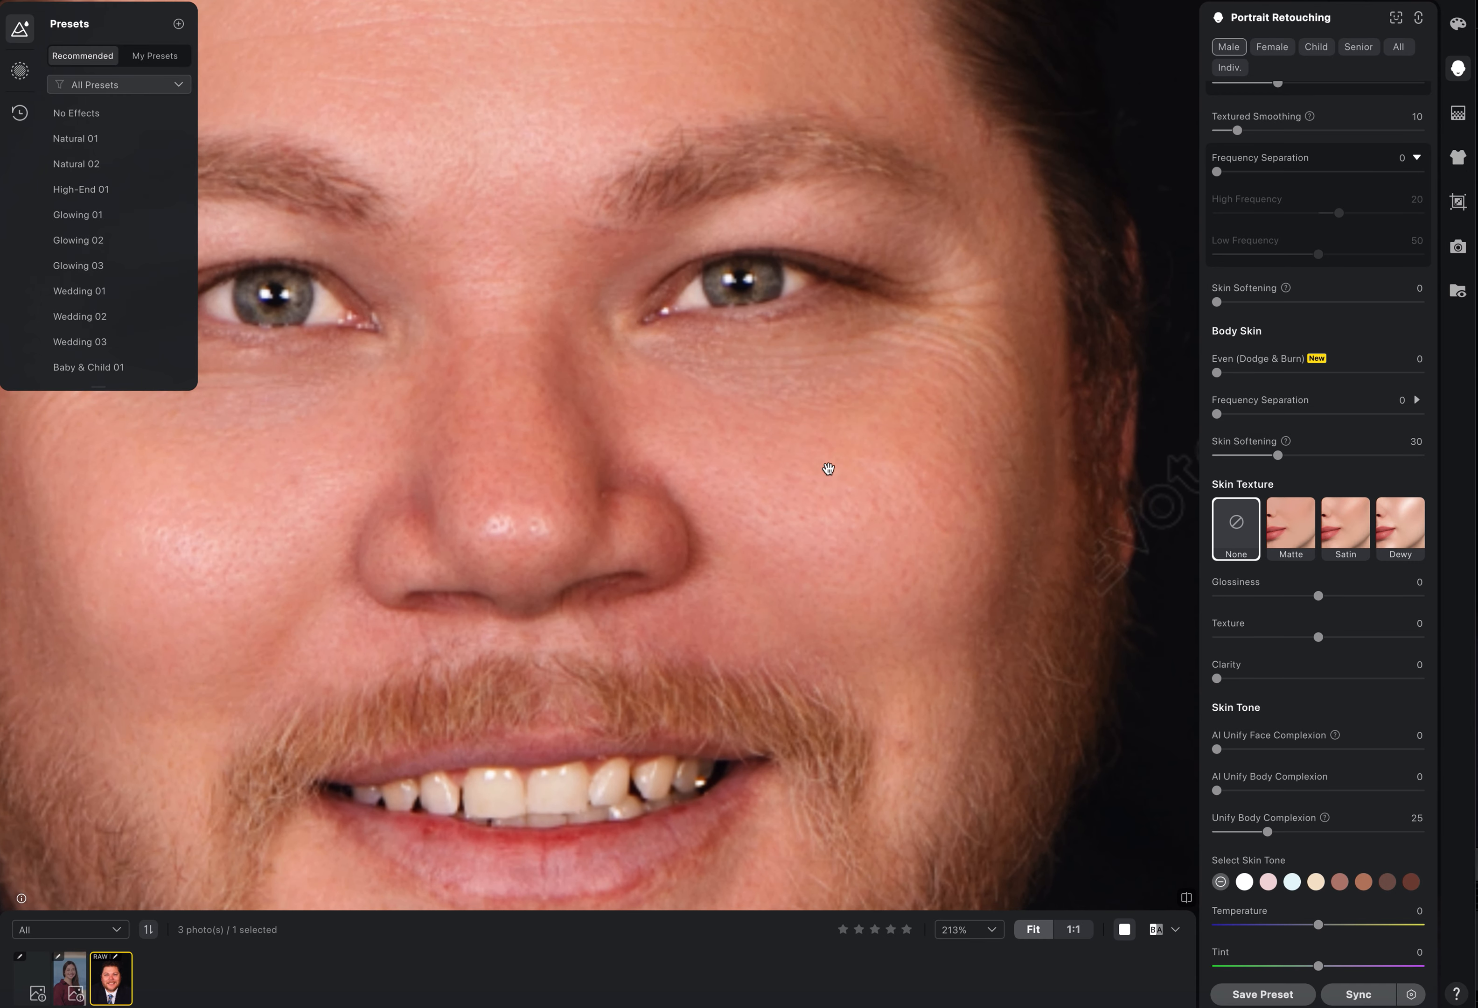
drag(668, 217, 772, 379)
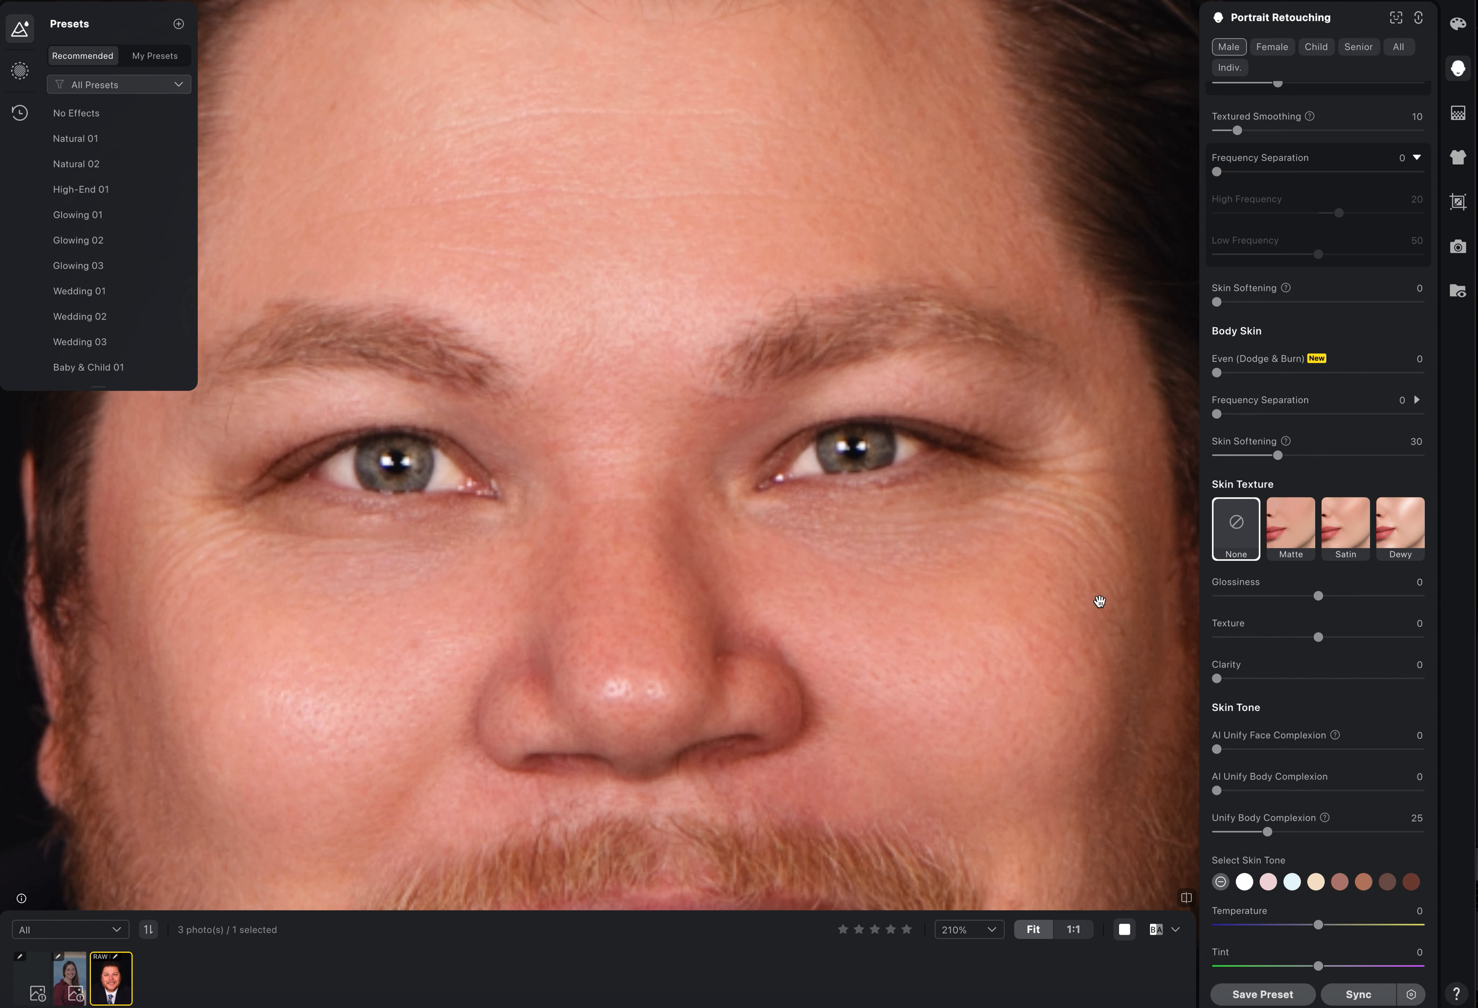
click(1290, 533)
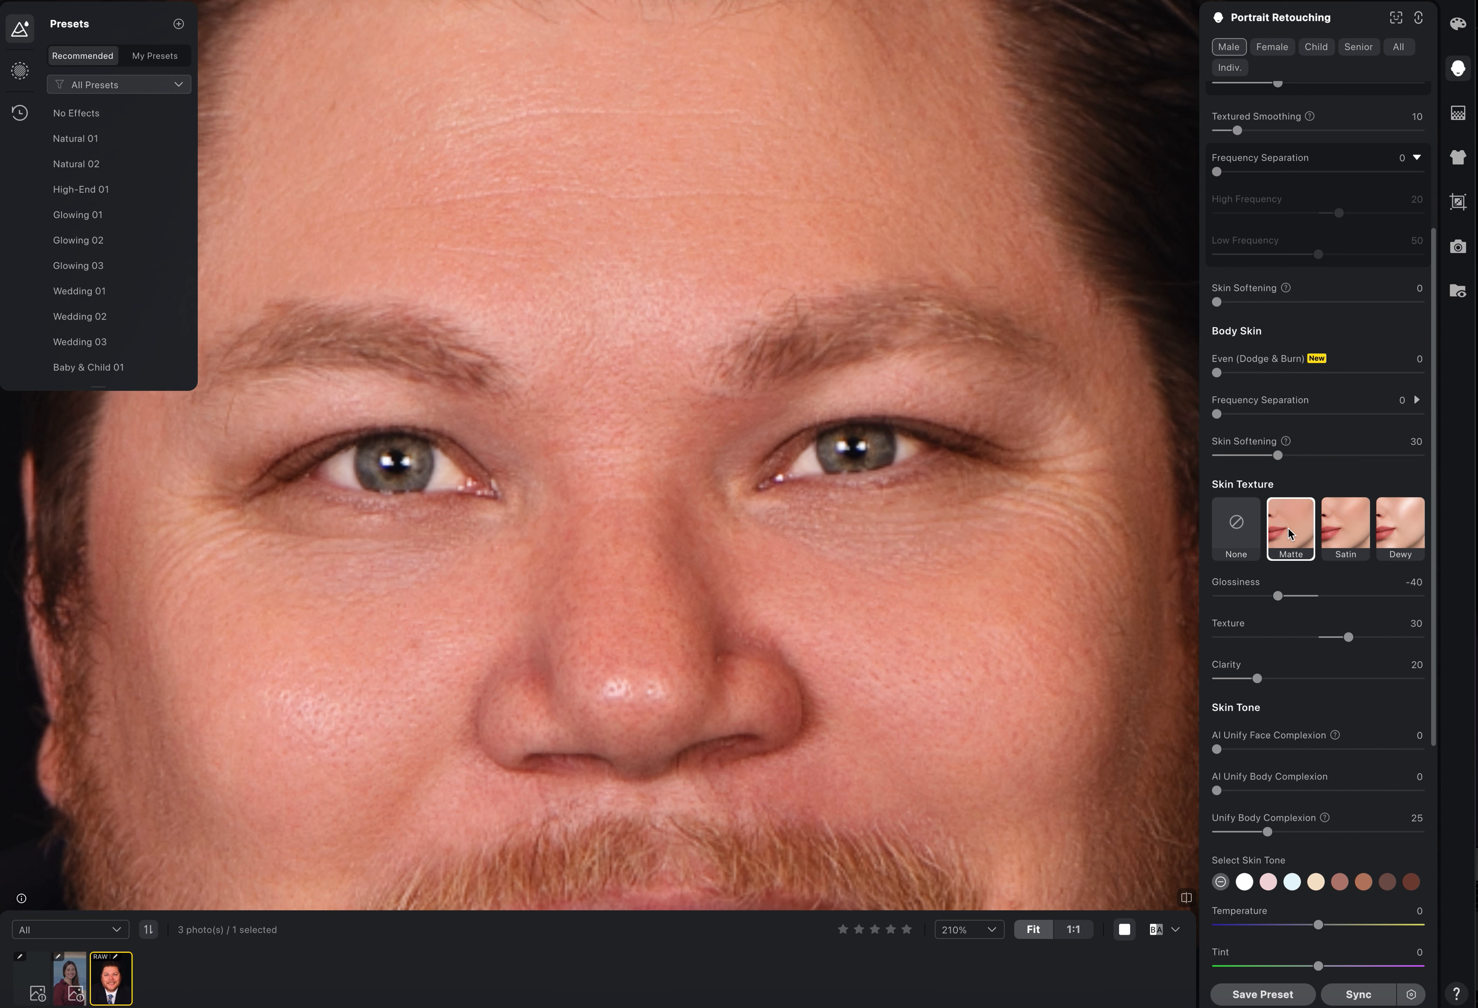
Recheck the Blemish Removal settings, collapse them, and review the skin texture and skin tone settings
scroll(1291, 533, up, 5)
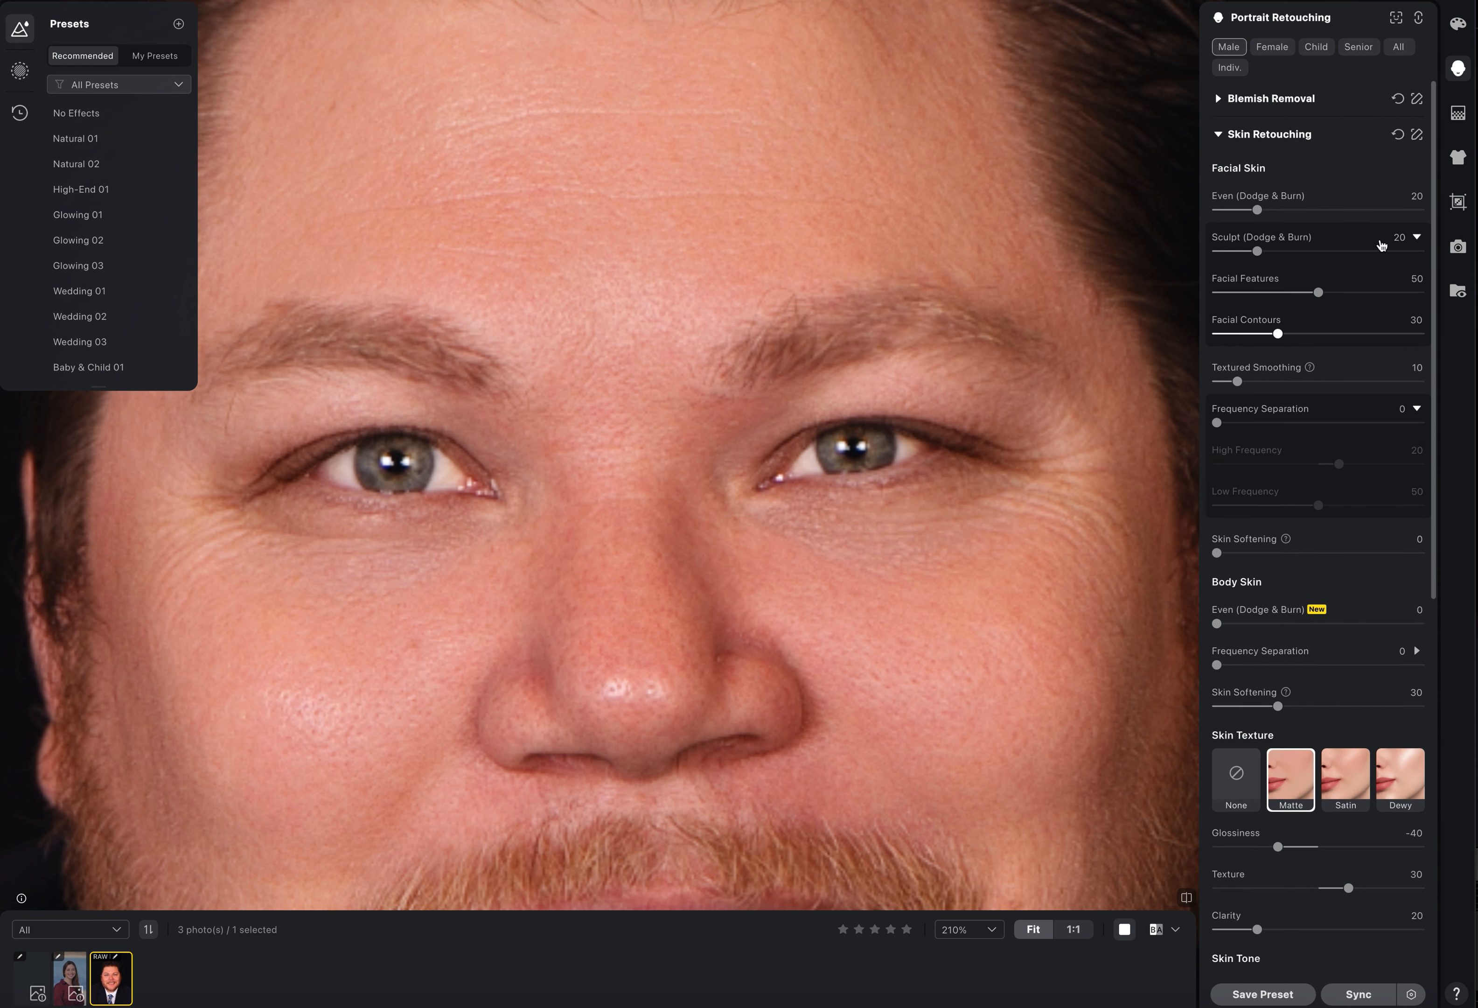
click(1218, 100)
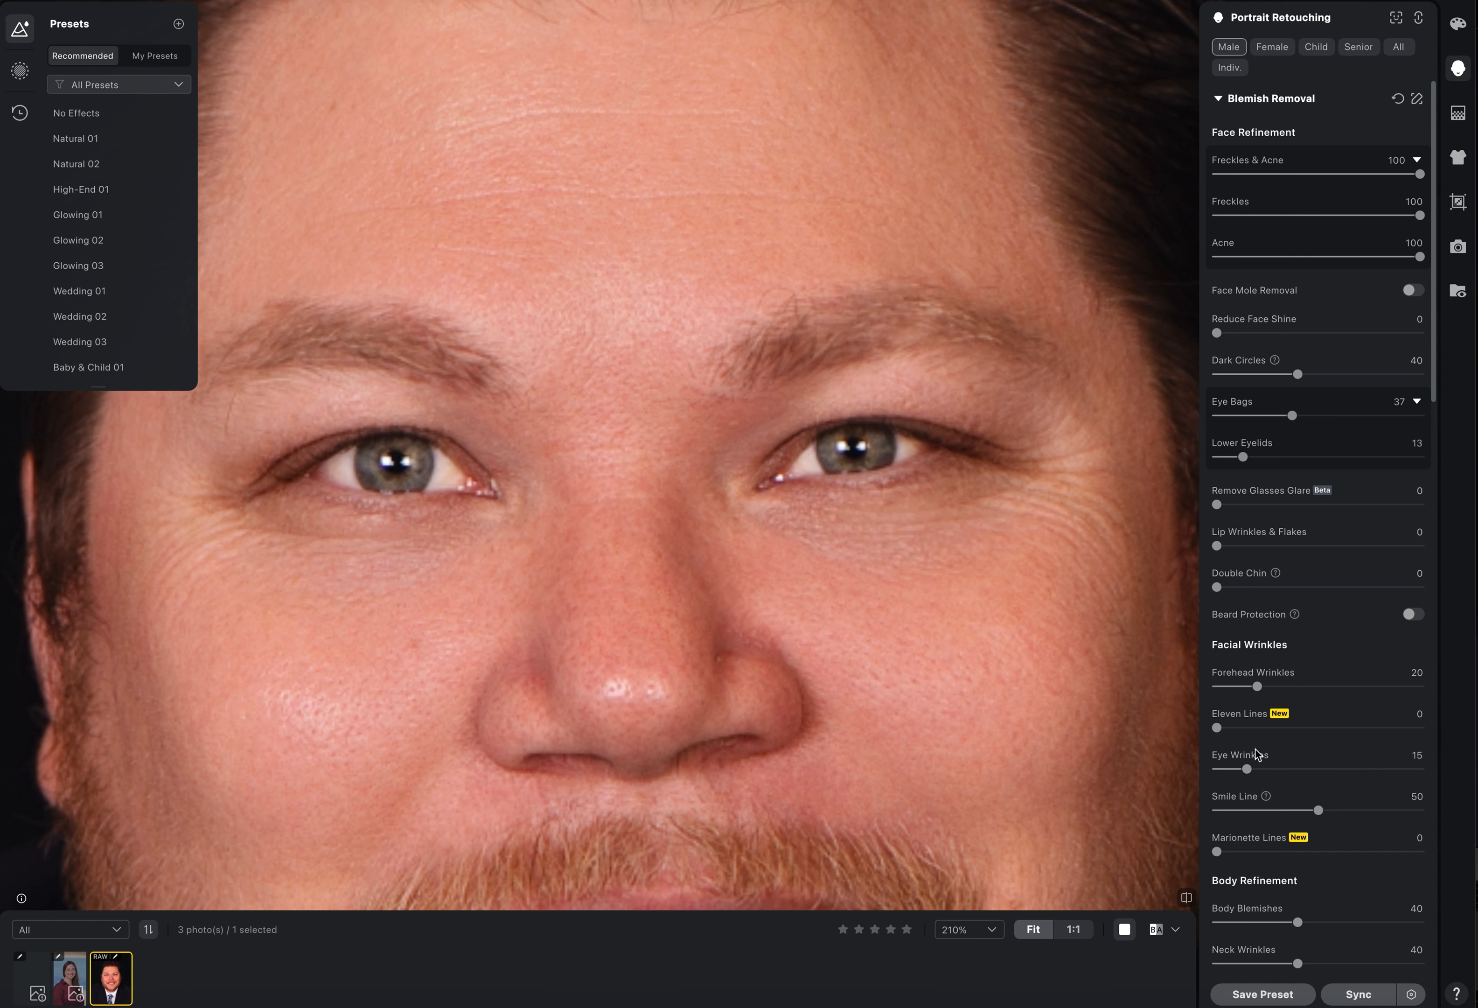
scroll(1264, 748, down, 3)
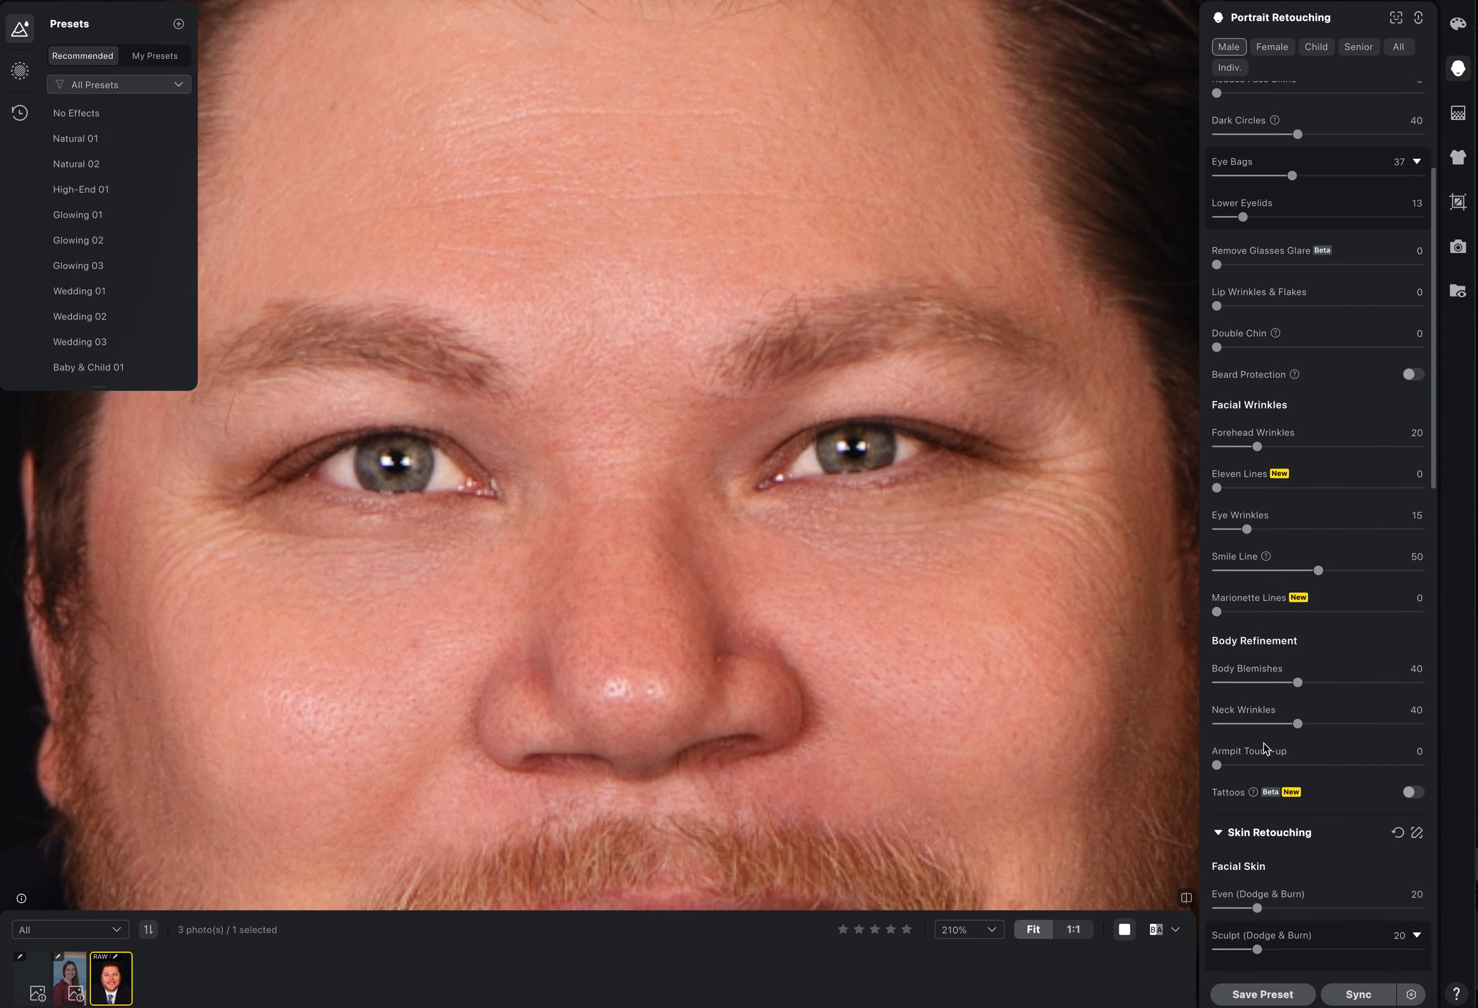
scroll(1264, 748, up, 3)
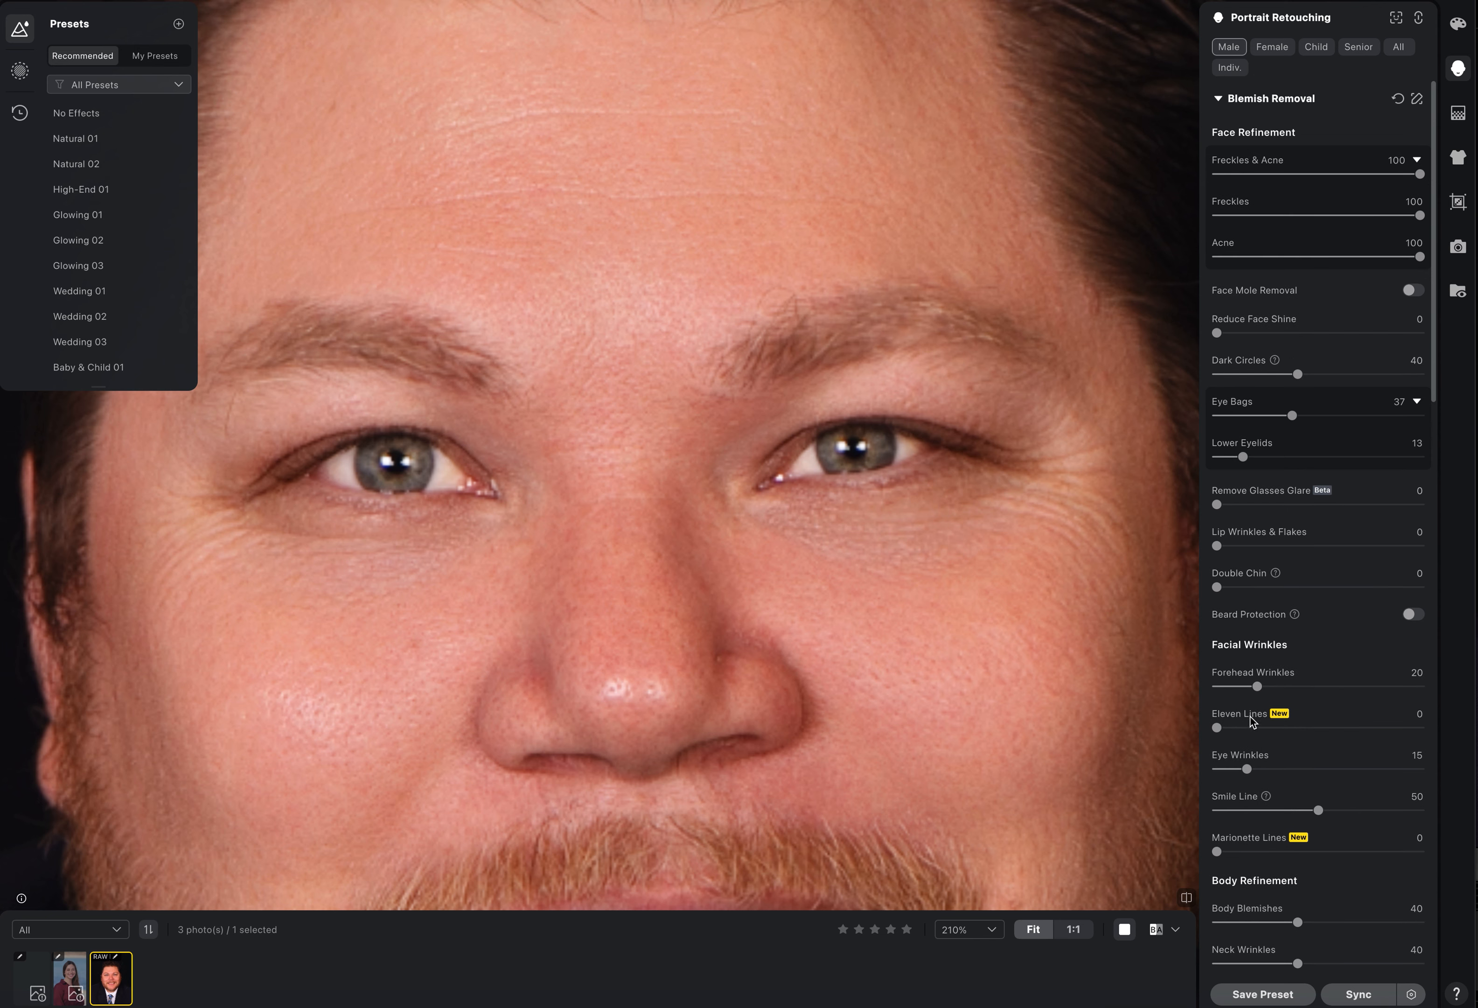
click(1219, 99)
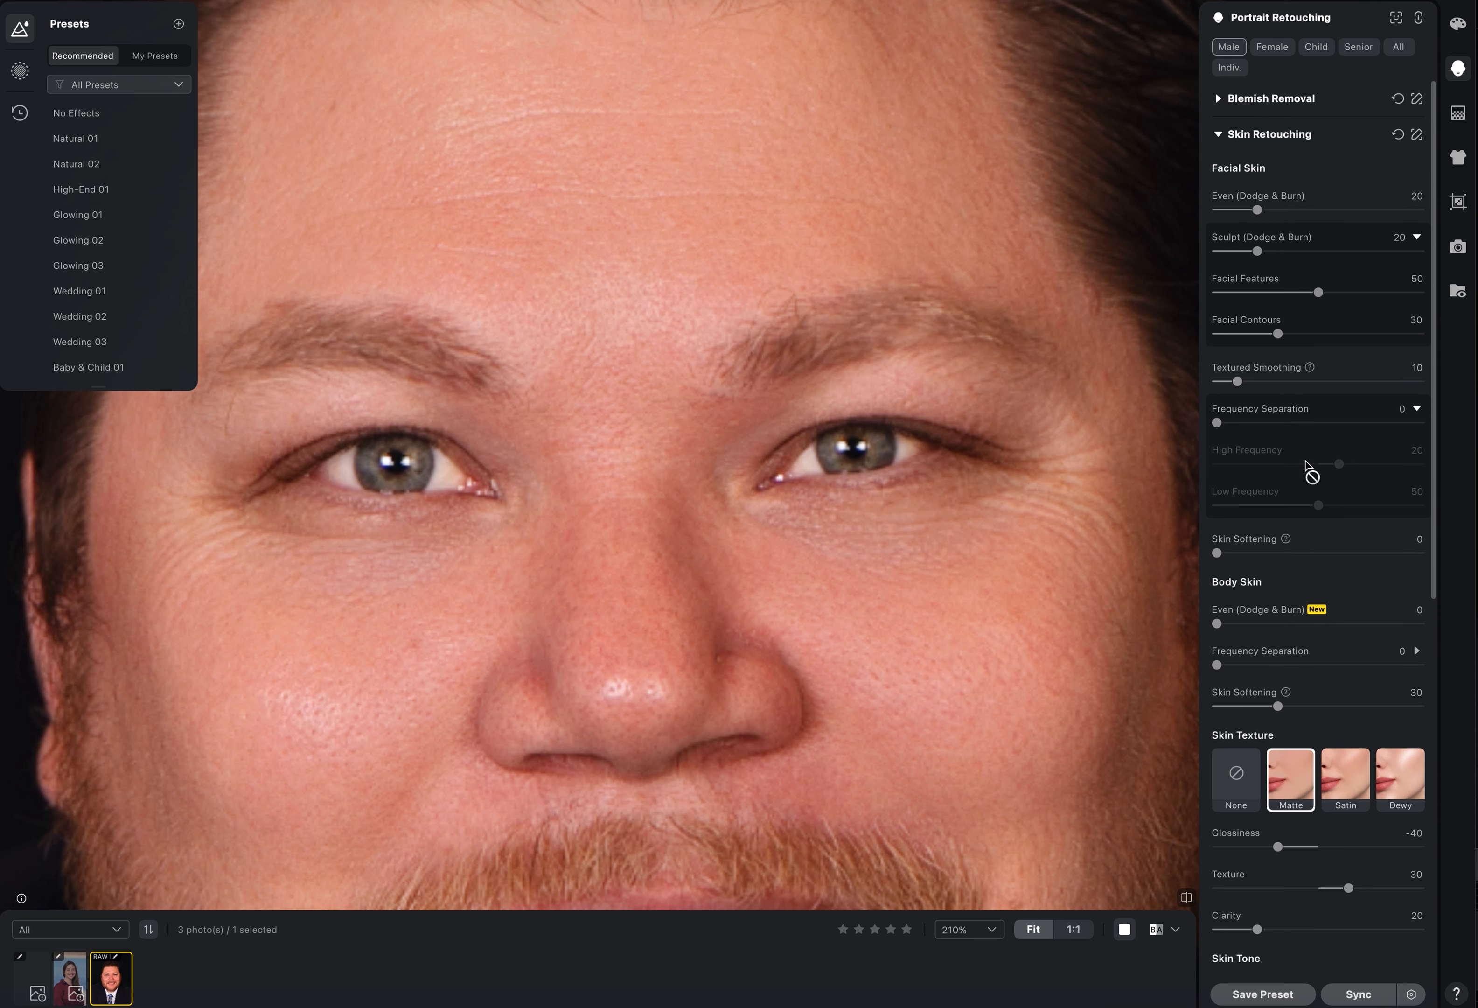
scroll(1310, 475, down, 6)
scroll(1285, 591, down, 1)
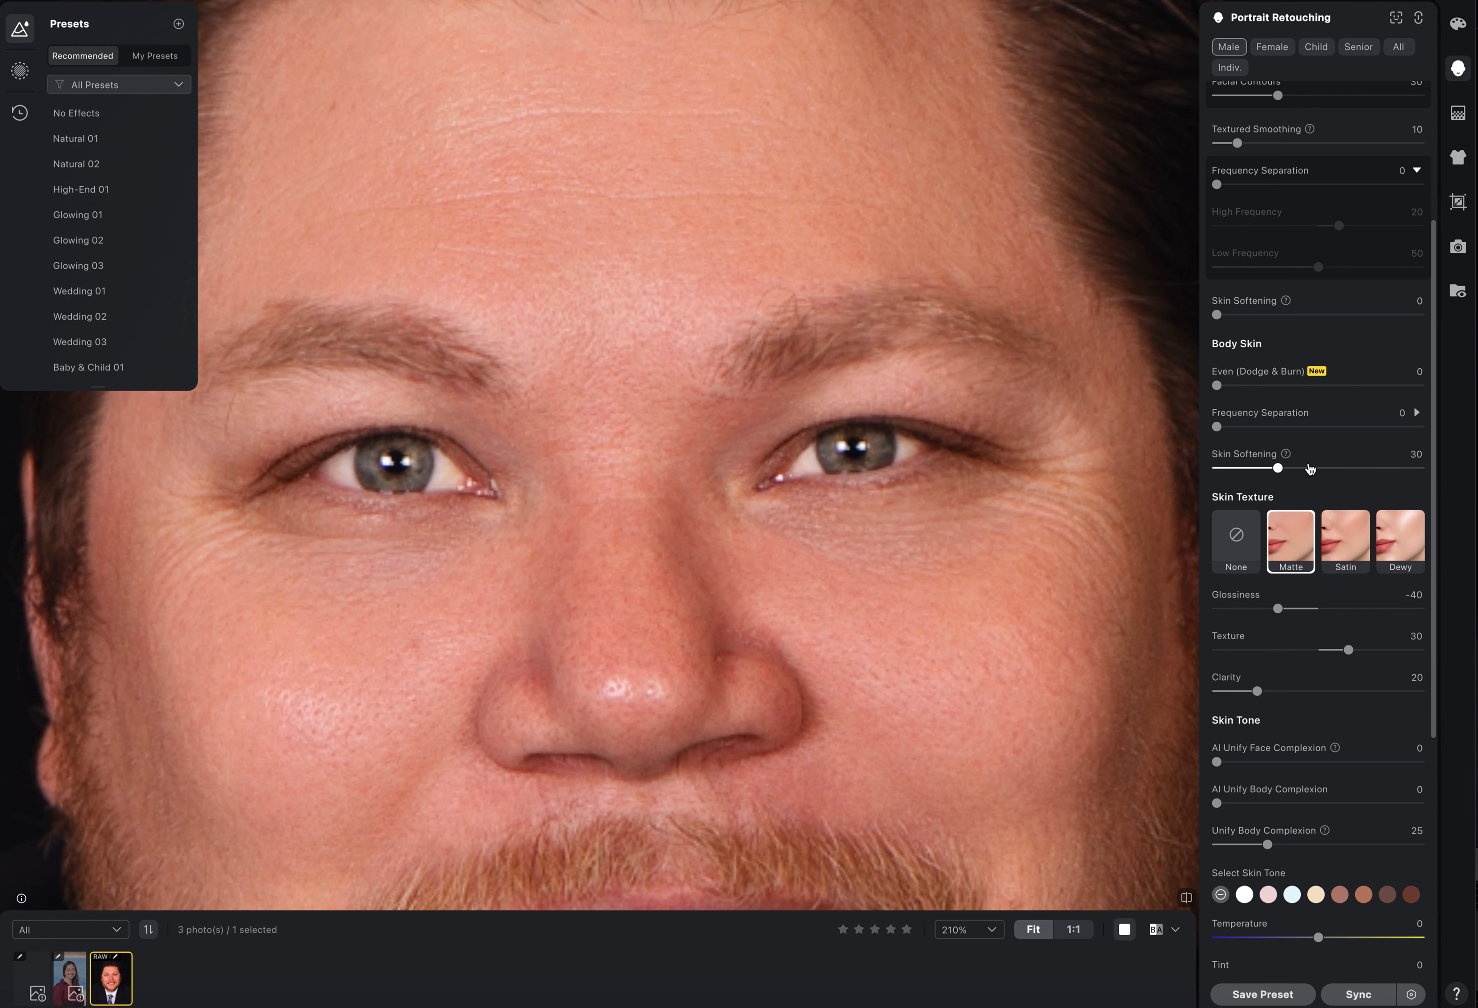
scroll(1327, 475, down, 1)
scroll(1327, 475, down, 3)
scroll(1326, 473, up, 2)
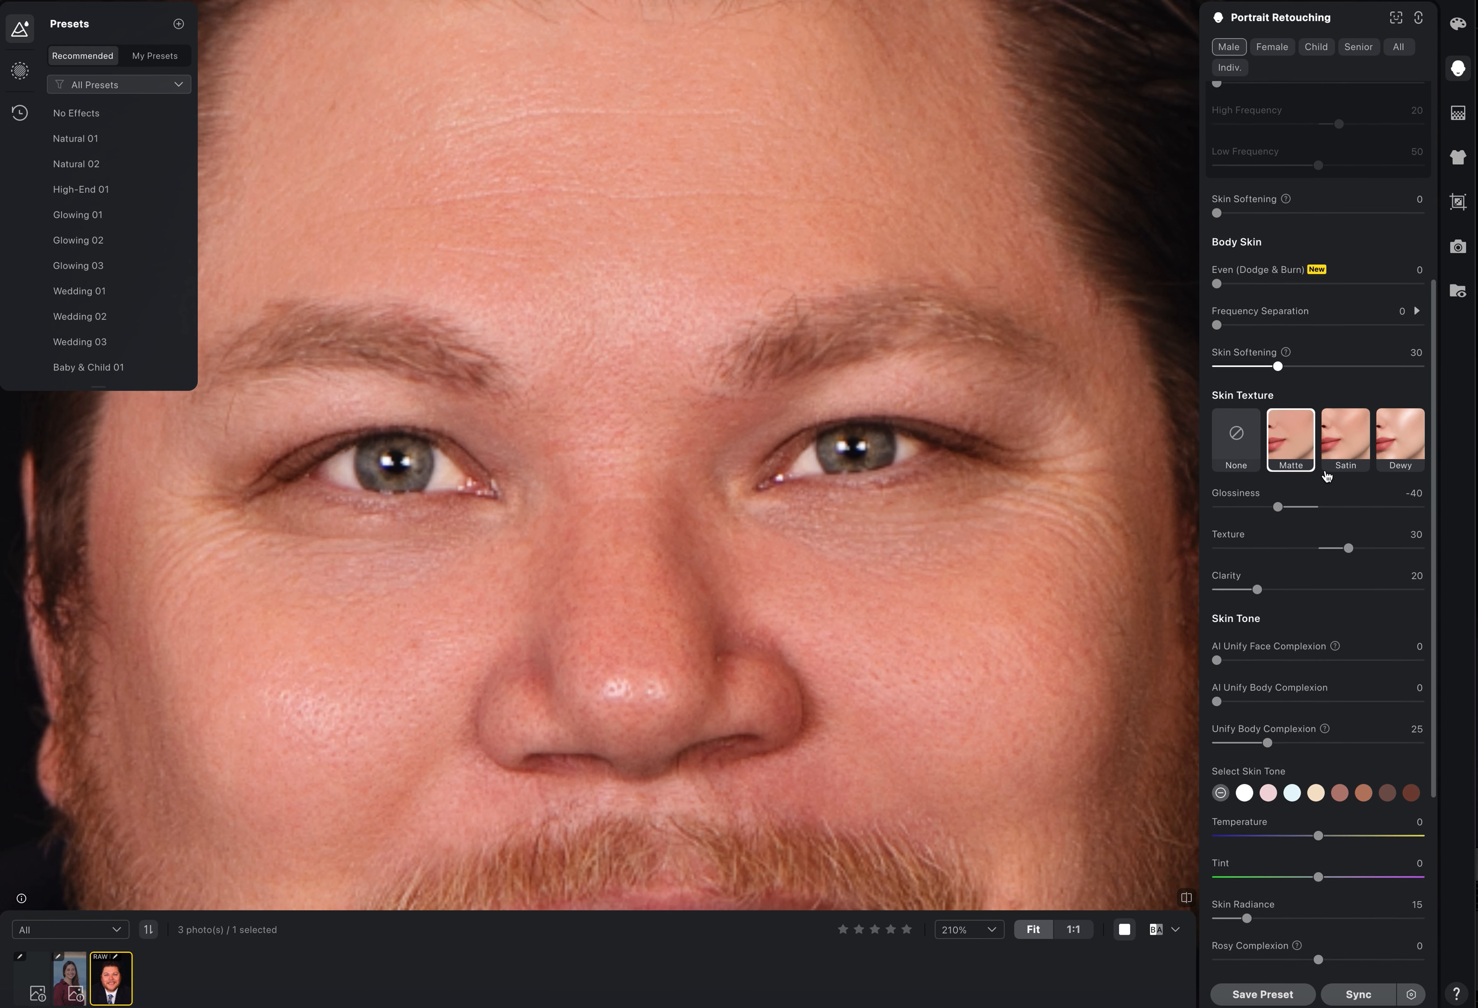
Review the skin texture and skin tone settings, try a slightly warmer skin temperature, and reset it to 0
scroll(1325, 472, down, 2)
scroll(1323, 474, down, 3)
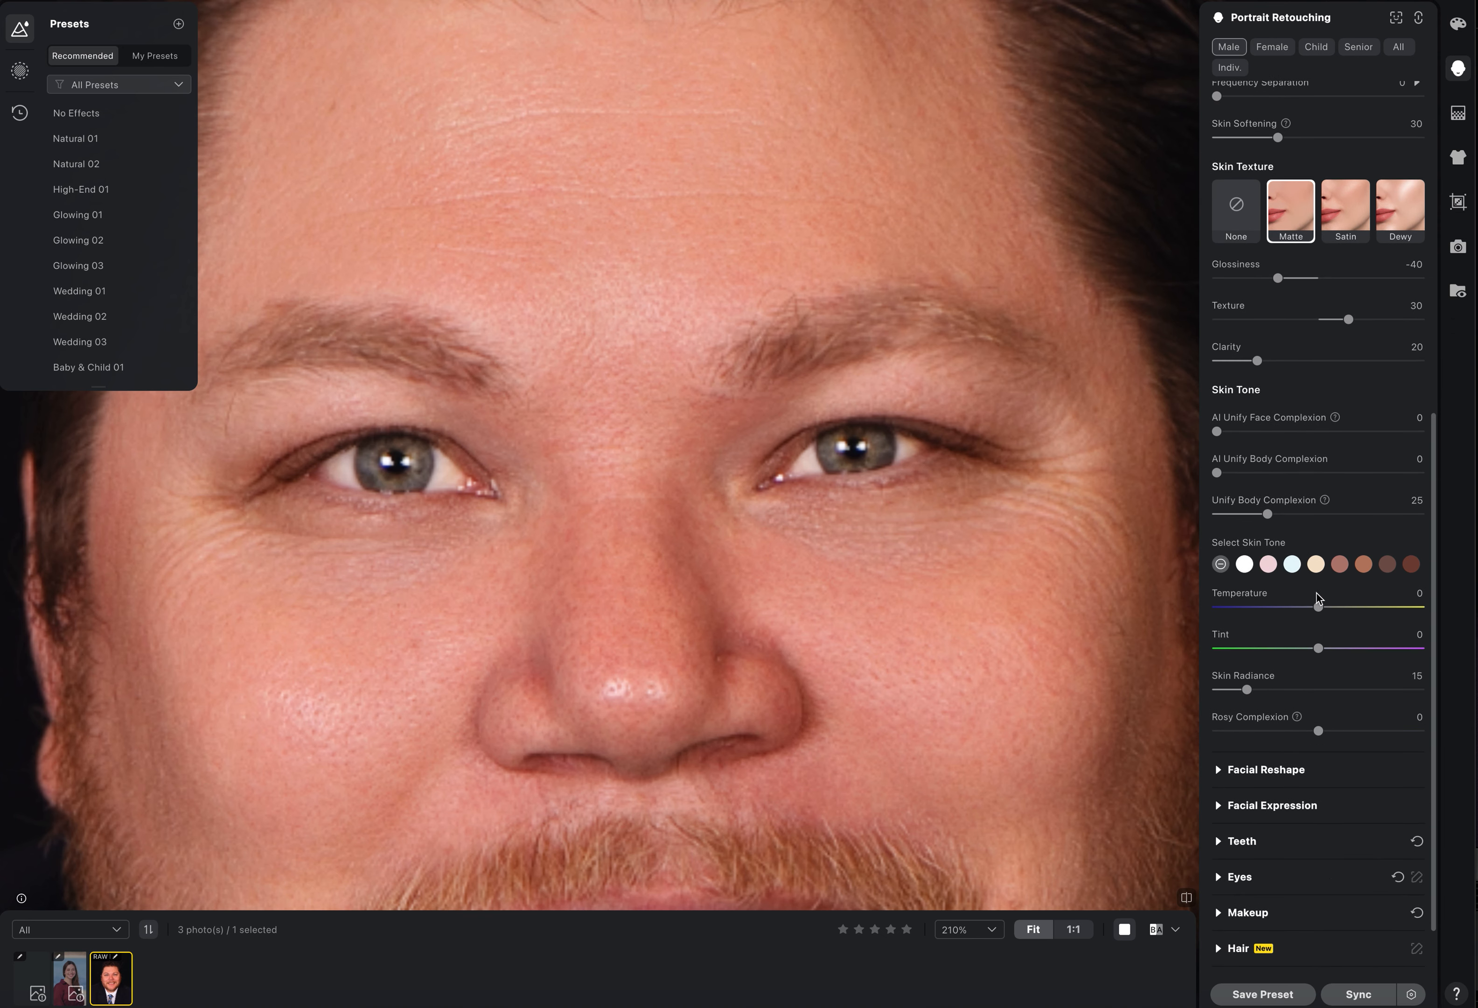
scroll(1277, 417, up, 5)
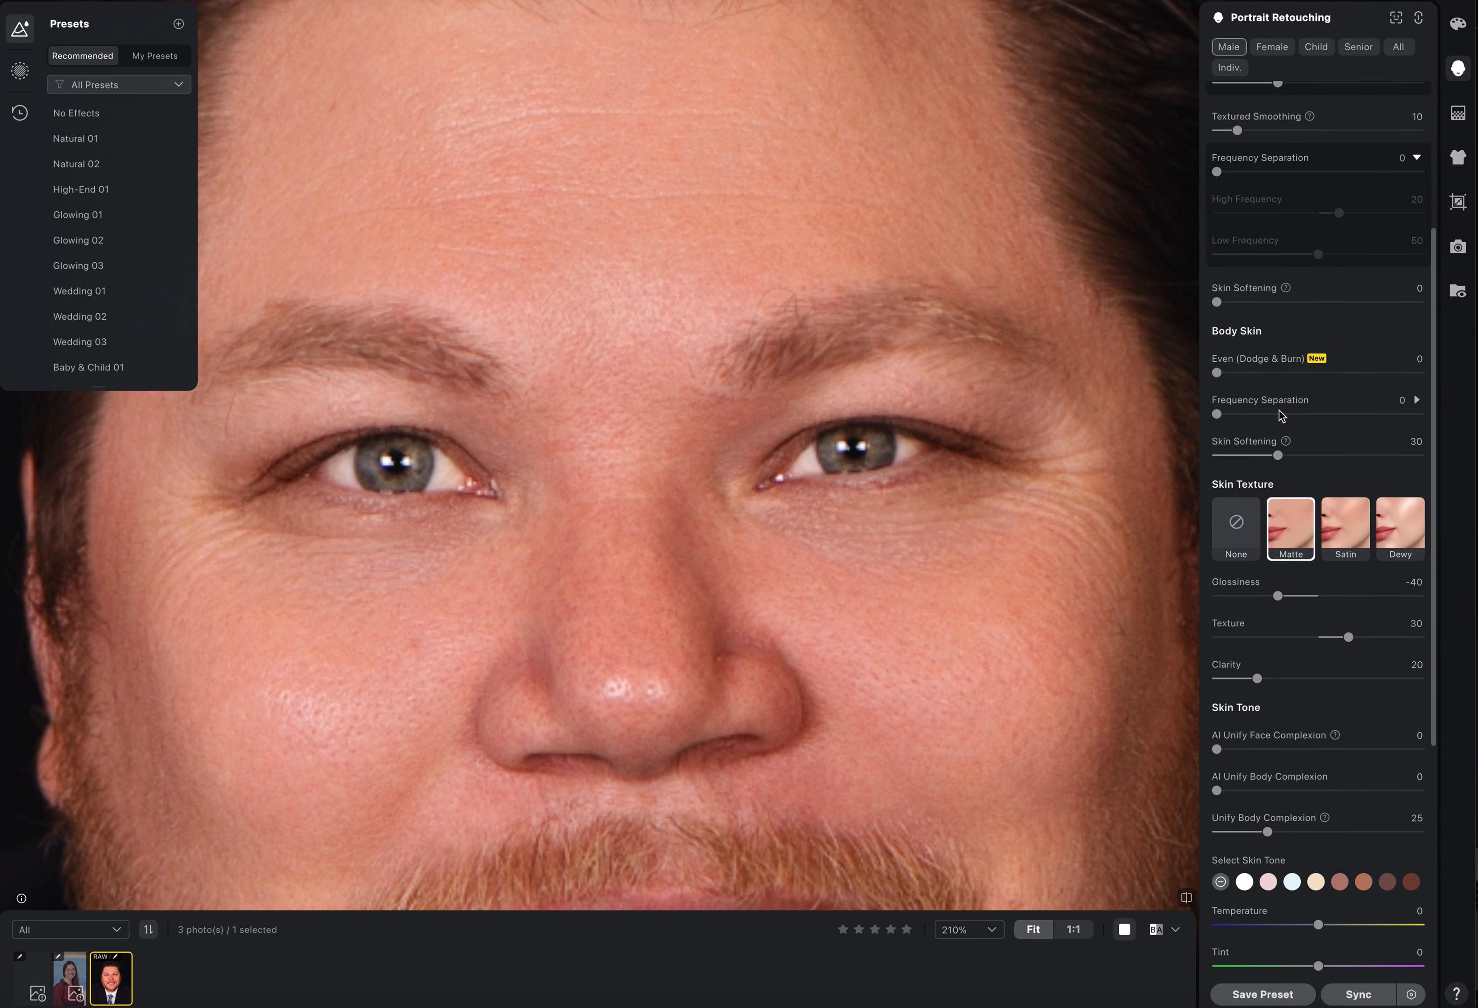
scroll(1279, 415, down, 6)
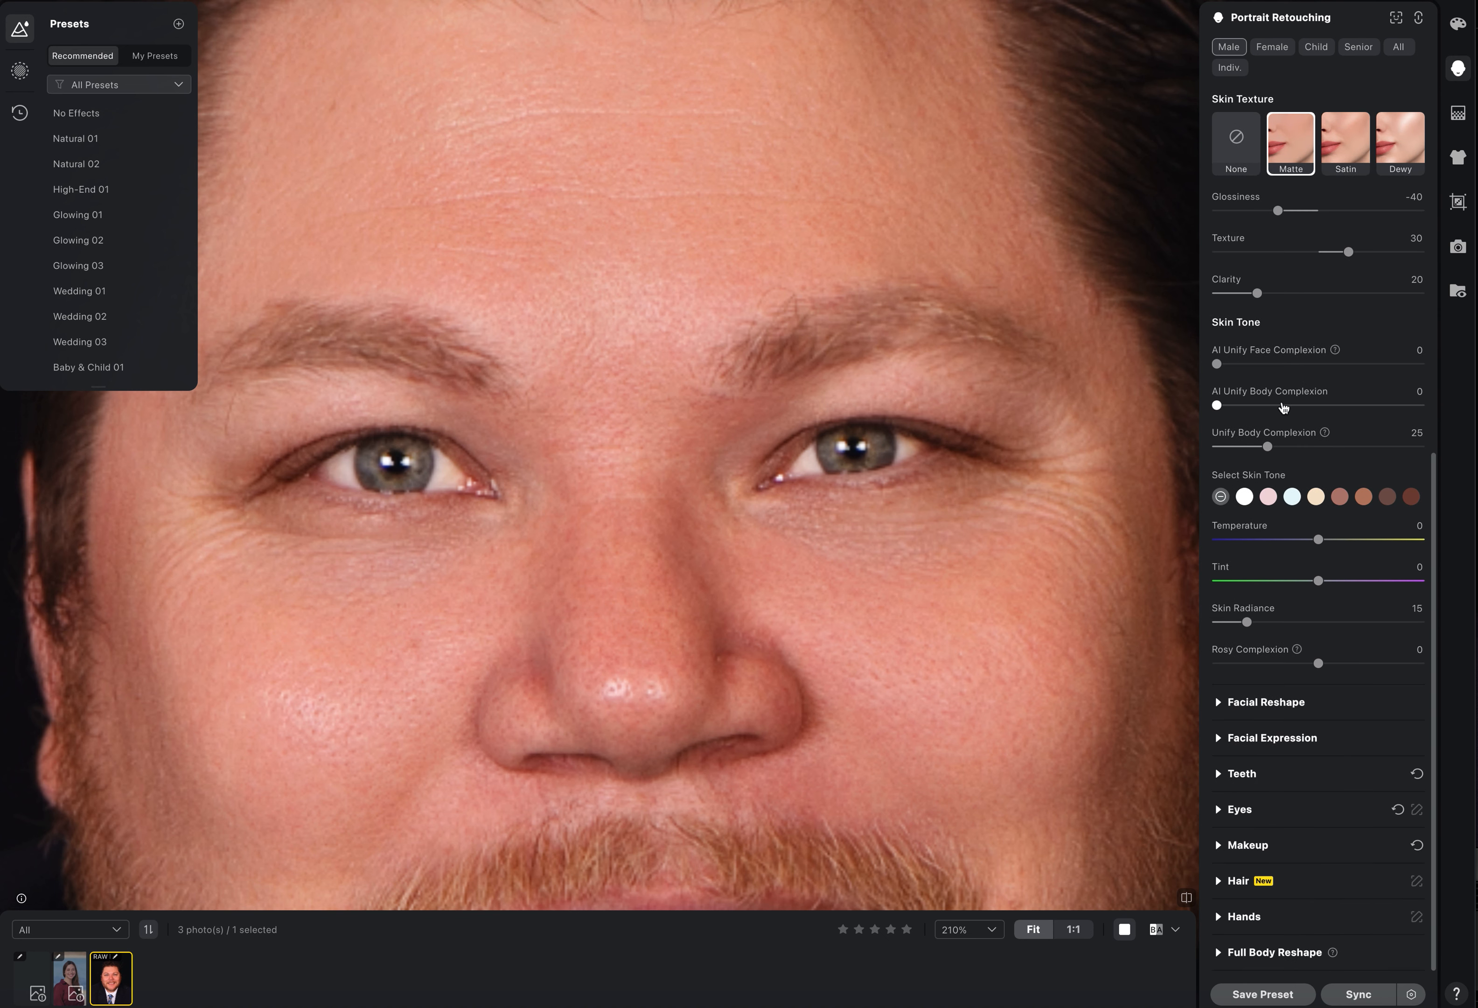
drag(1318, 540, 1330, 538)
double_click(1257, 533)
Collapse the Skin Retouching settings, check the whole face, and expand the Facial Reshape settings
scroll(1316, 513, up, 10)
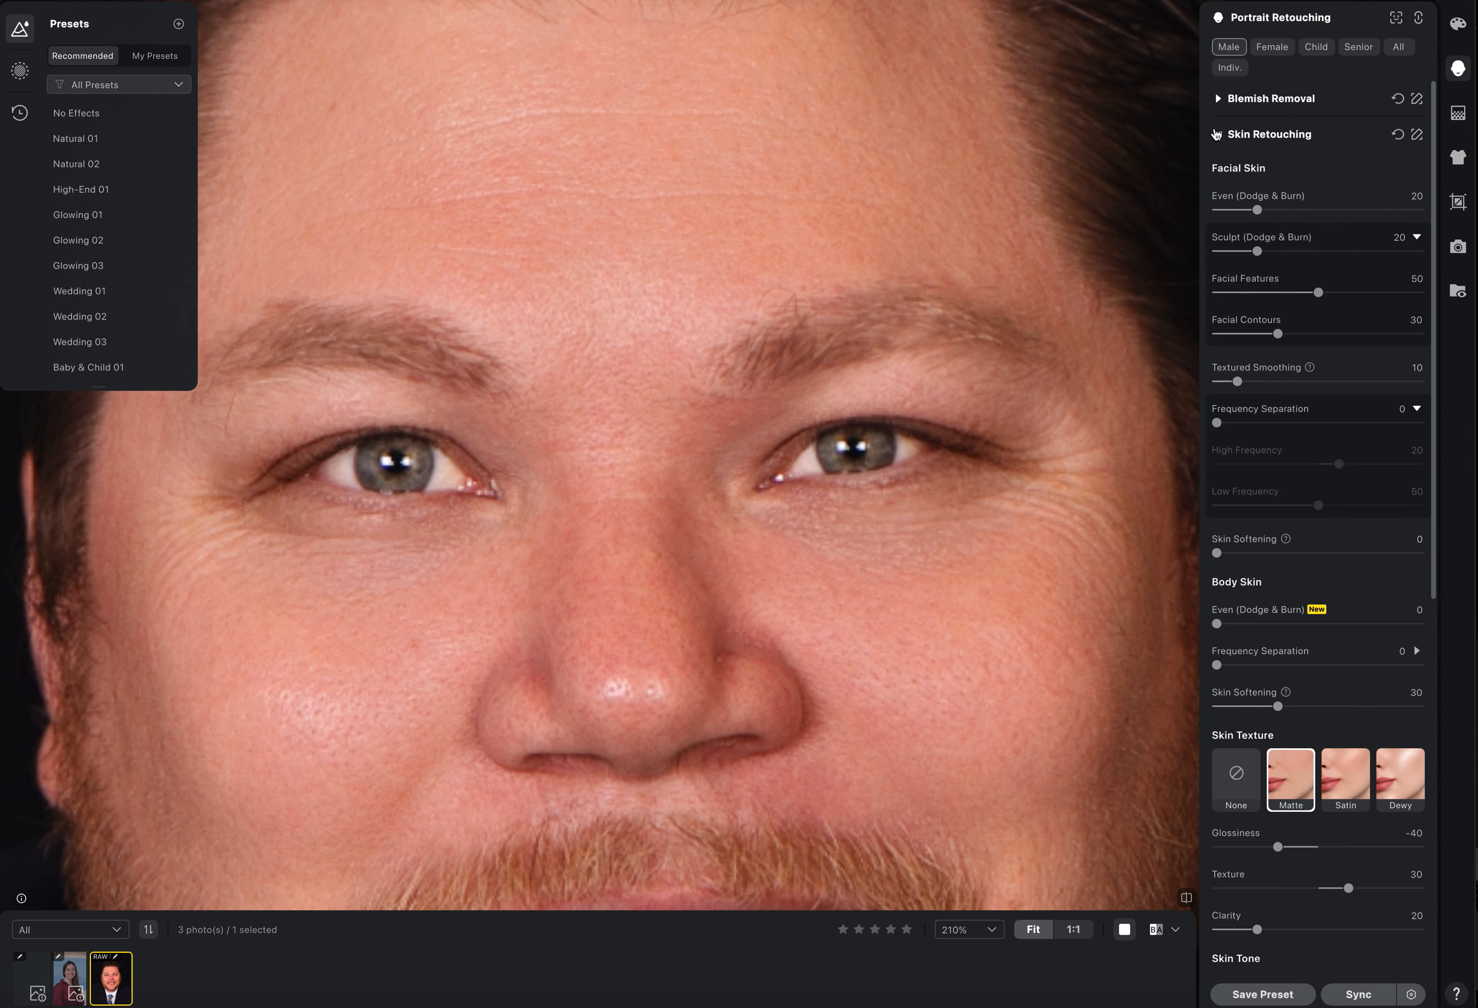
click(1217, 135)
scroll(855, 220, down, 3)
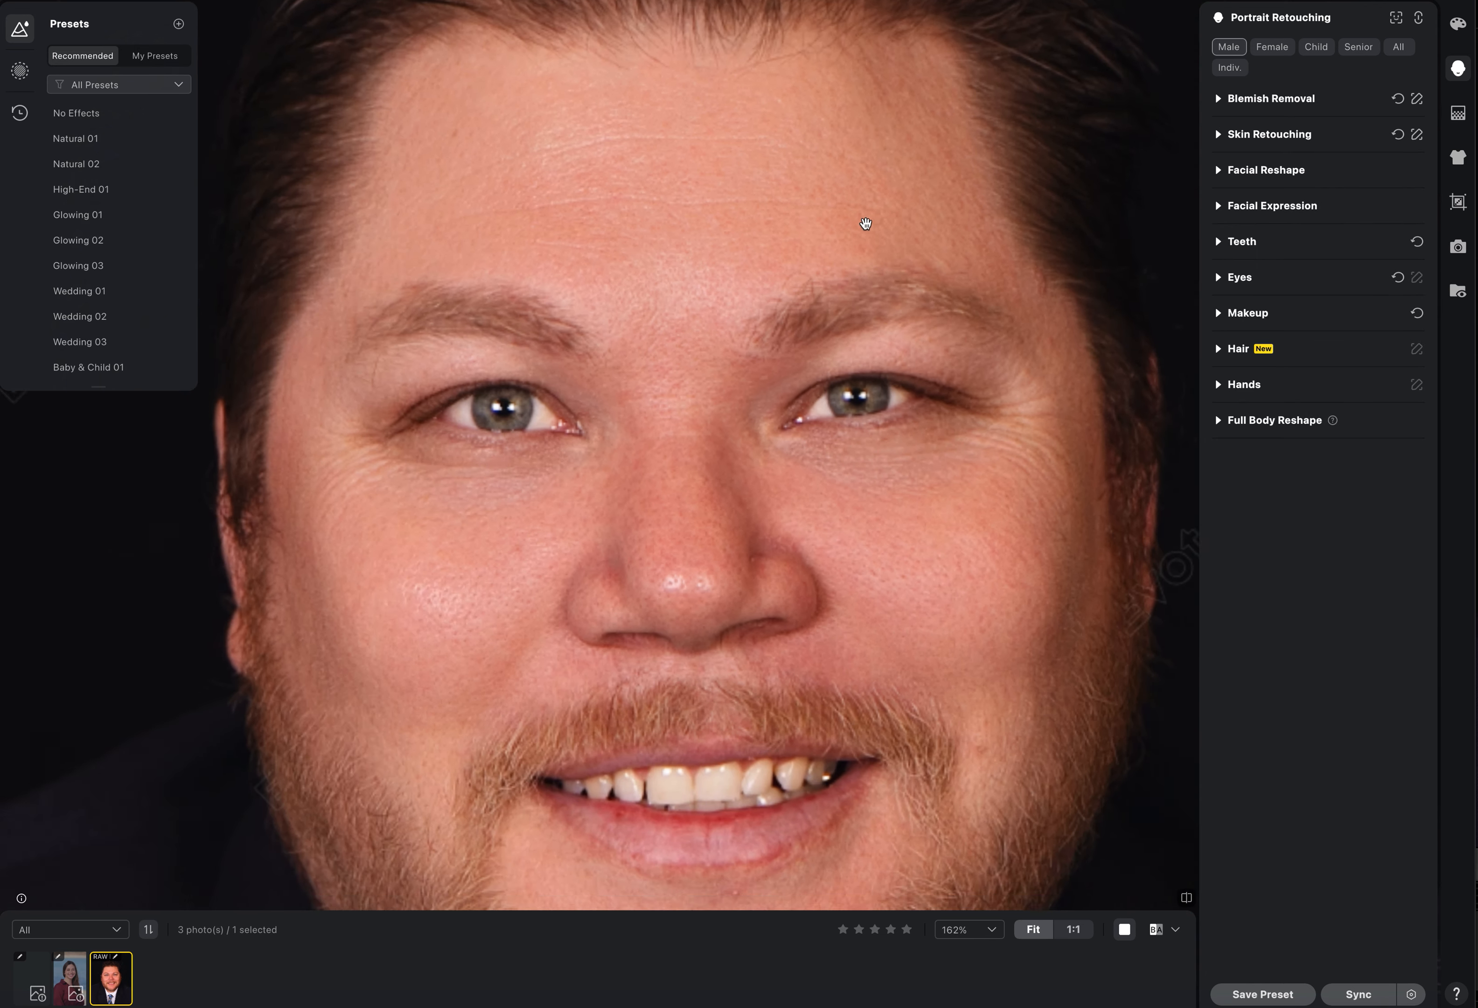
scroll(855, 219, down, 1)
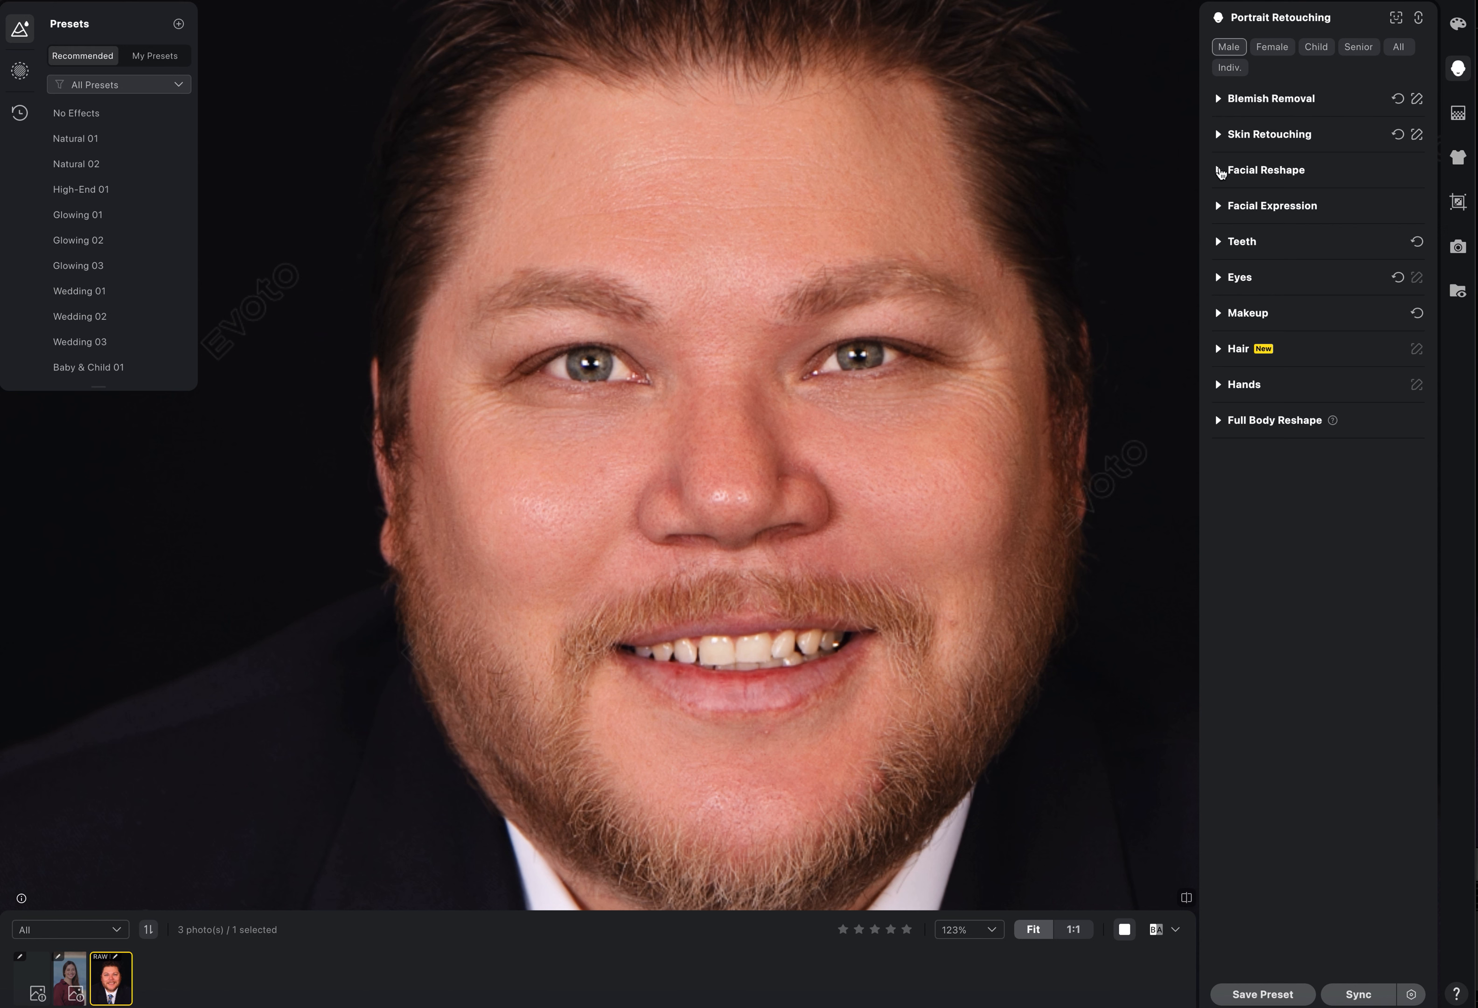
click(1219, 170)
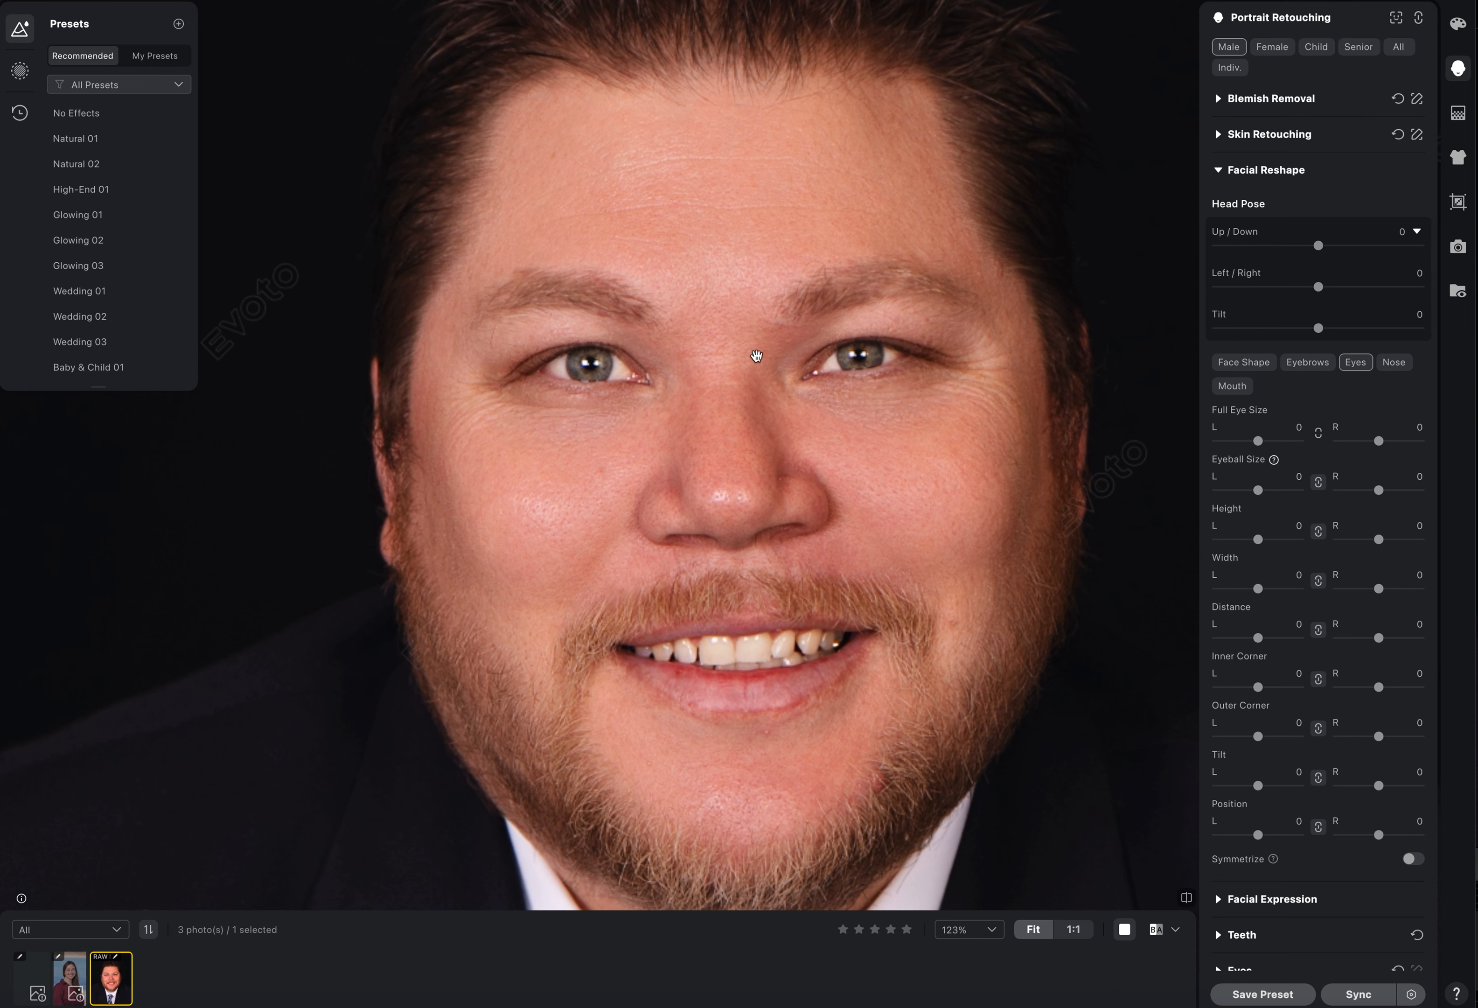
Try a Head Pose Up/Down value of 56 with the whole portrait in view, and reset it to 0
scroll(758, 352, down, 3)
scroll(755, 355, down, 3)
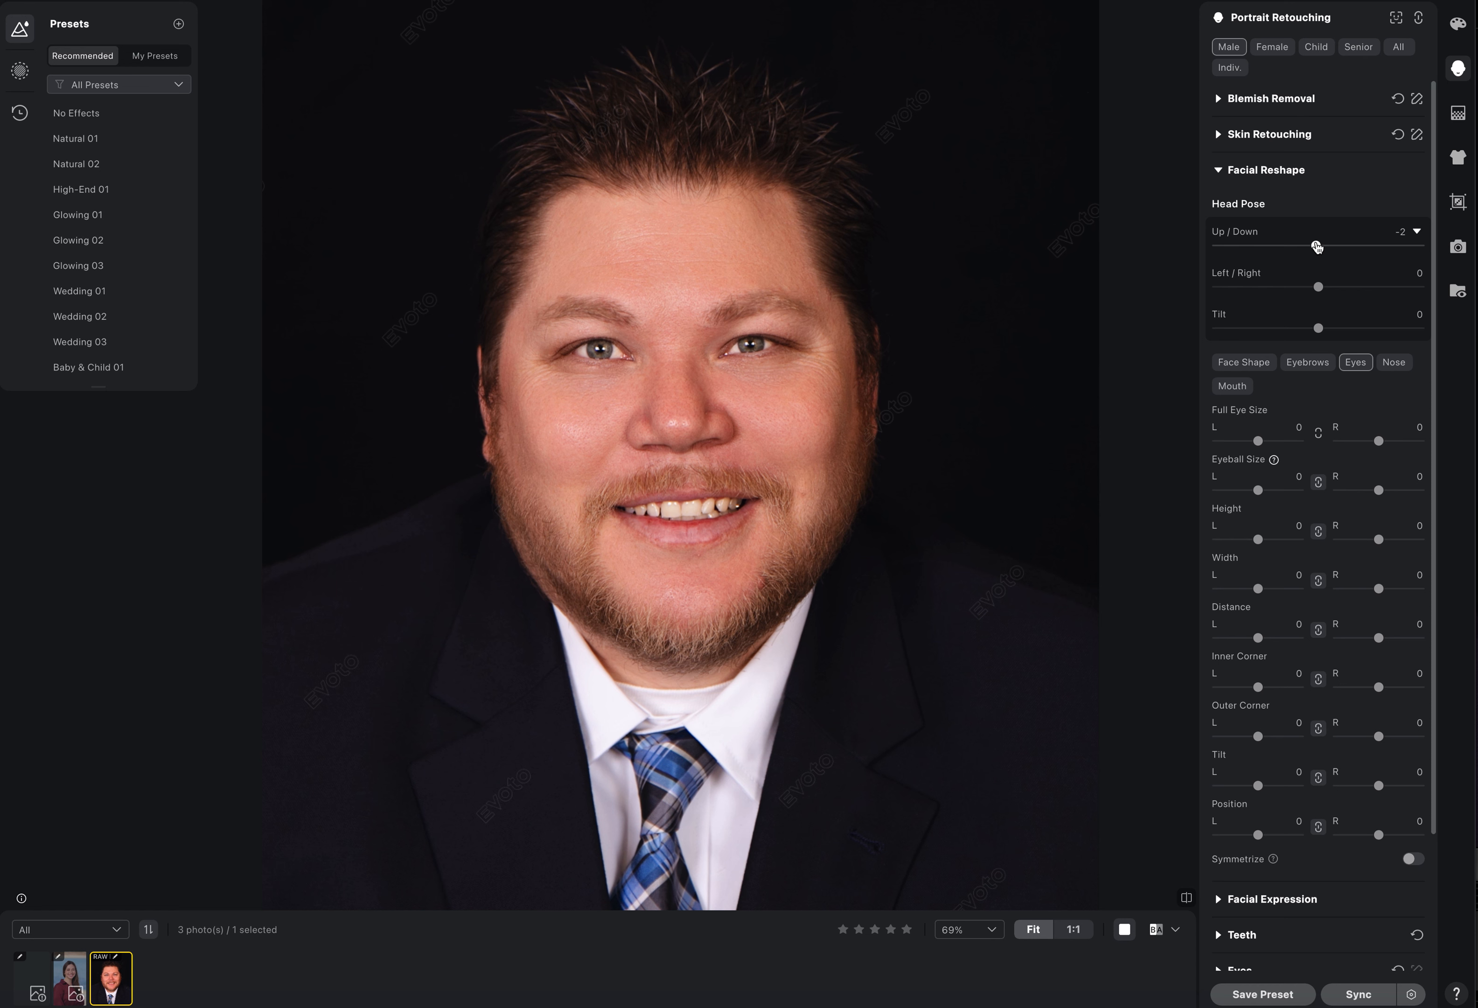
drag(1316, 247, 1377, 246)
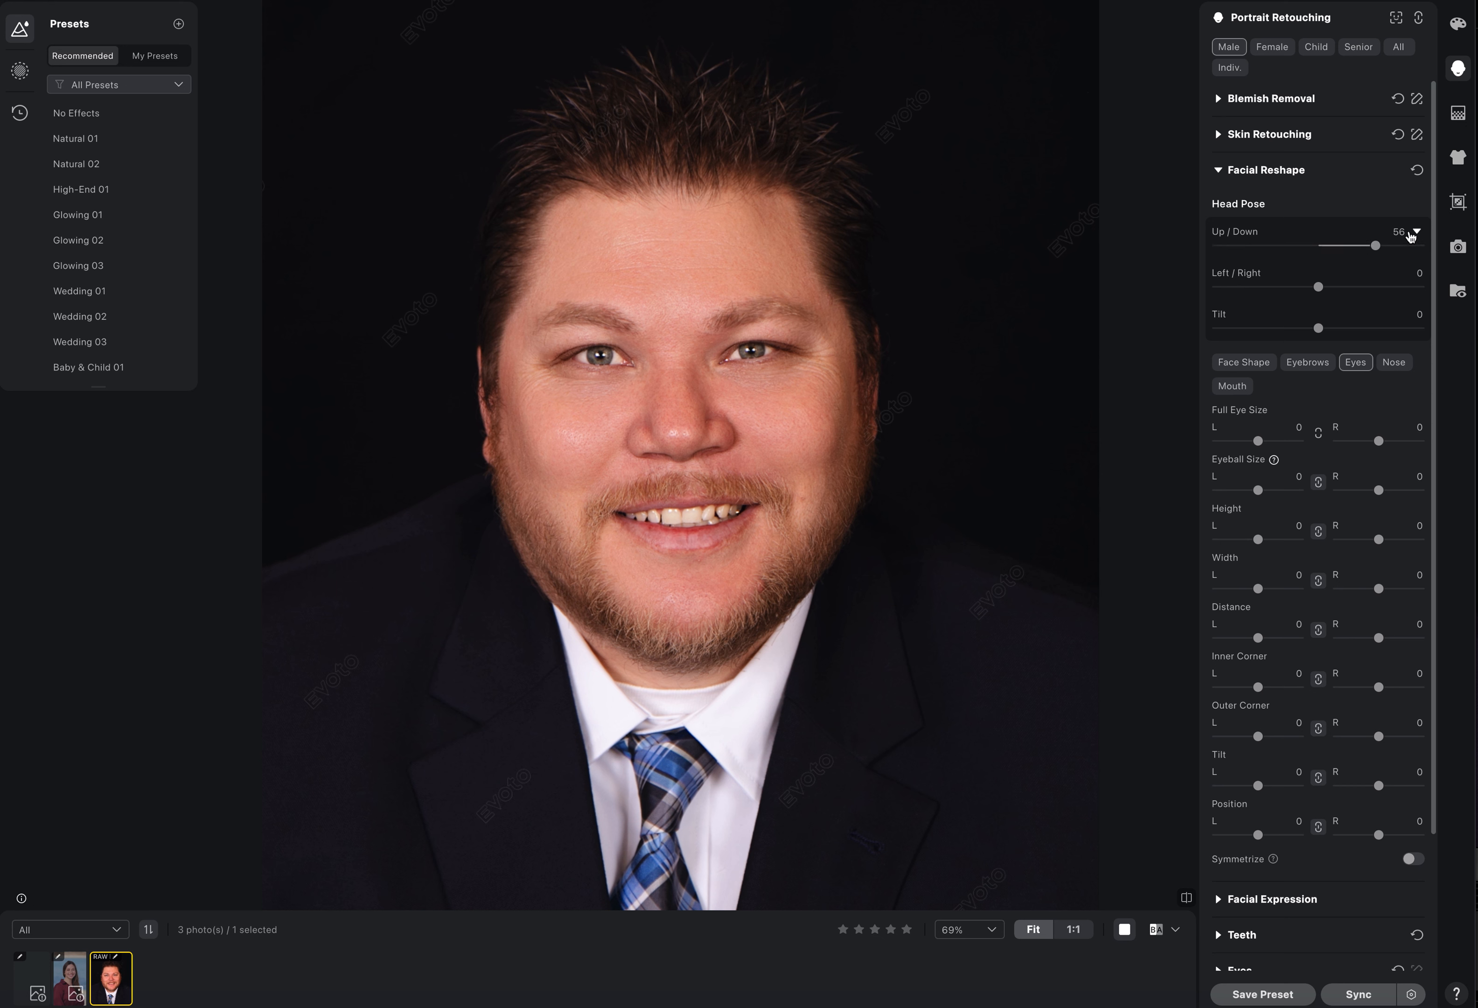
click(1417, 231)
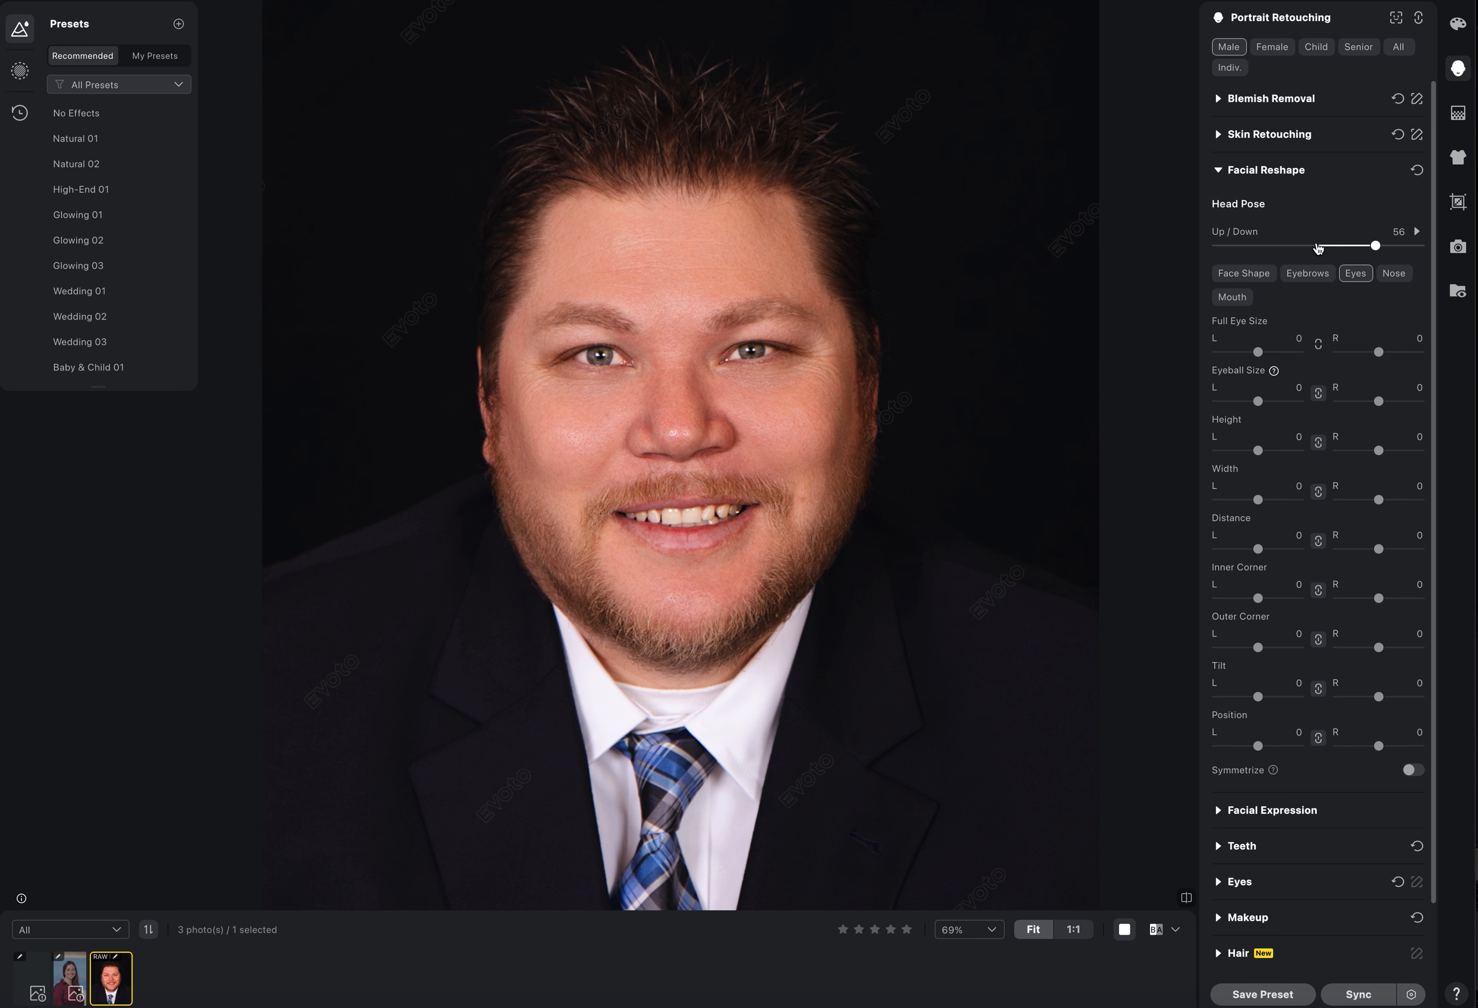
click(1318, 246)
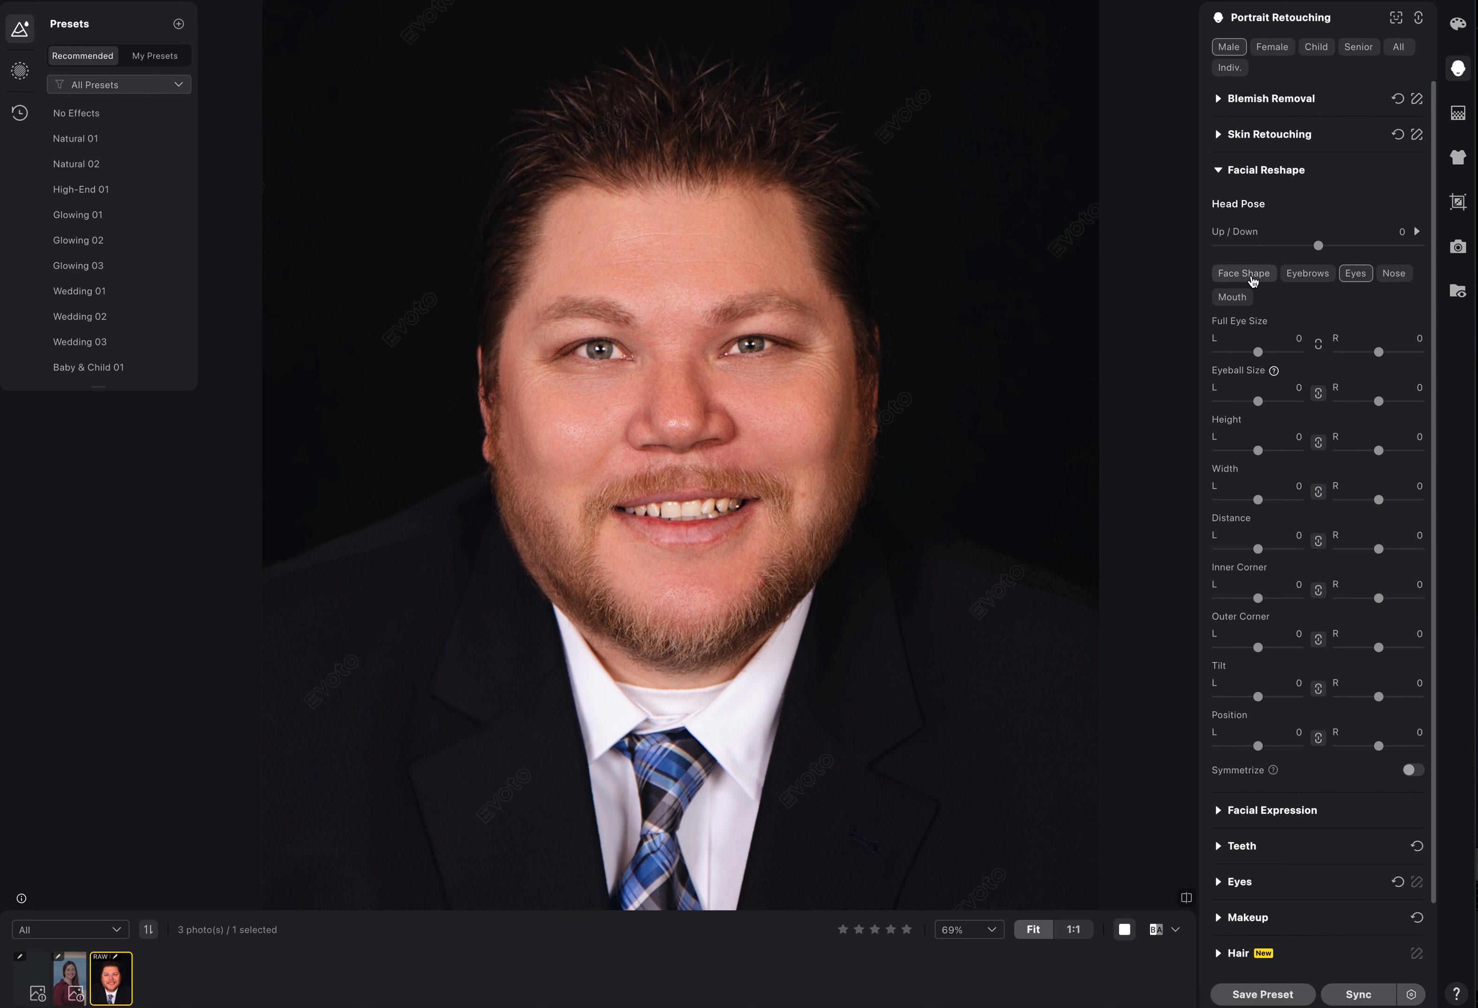
Look through the Eyebrows, Eyes, Nose, Face Shape and Mouth reshaping options
click(1308, 276)
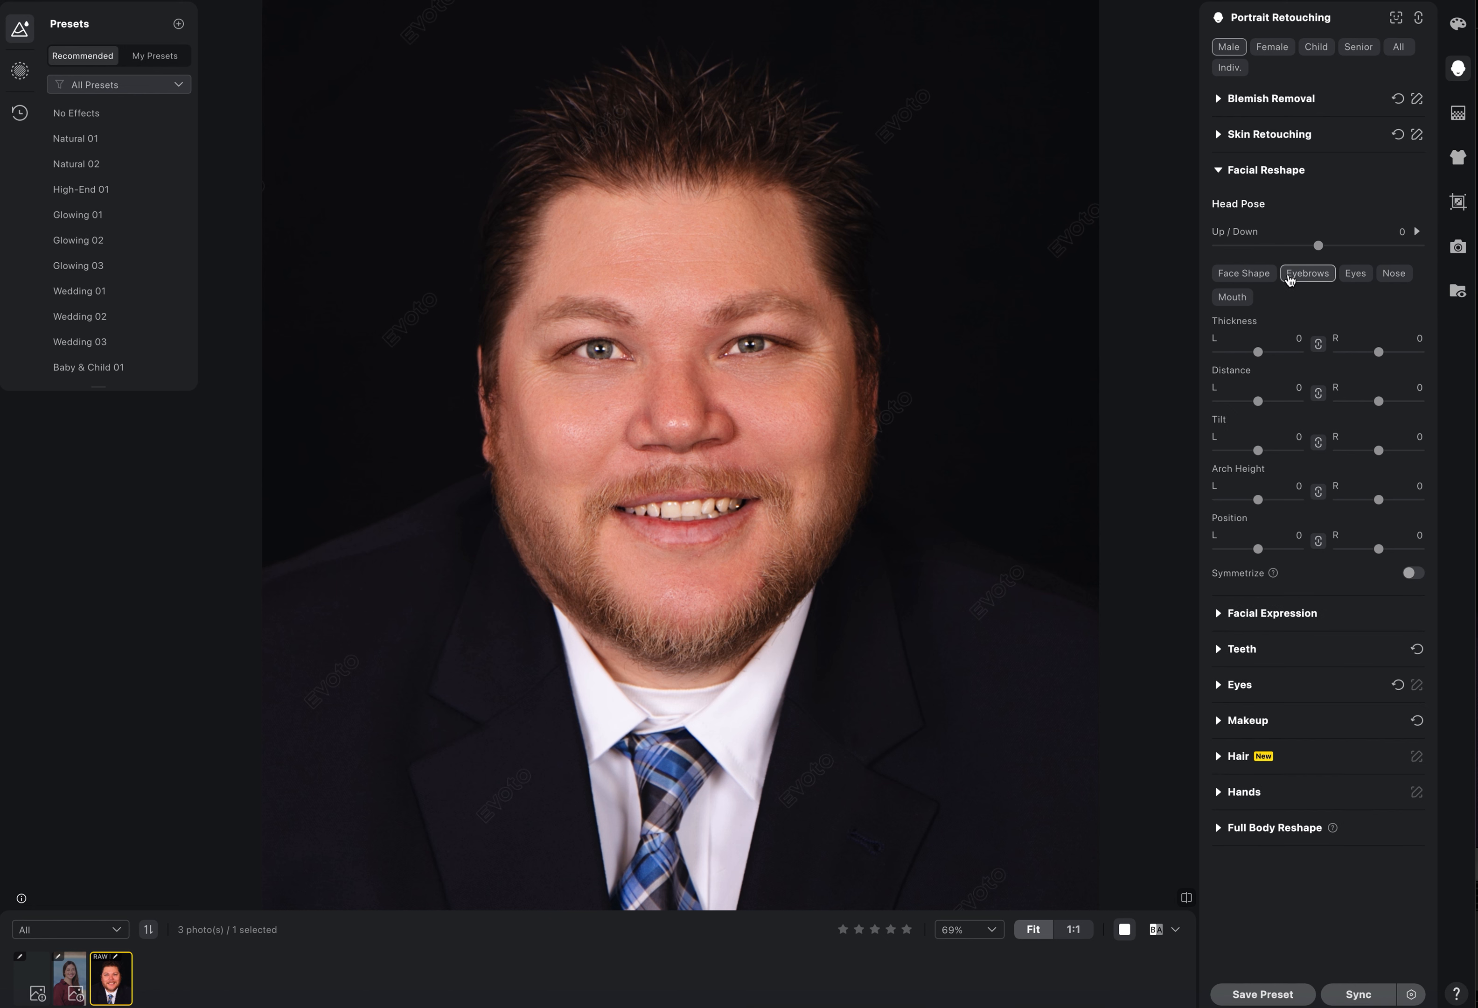
click(1356, 274)
click(1393, 274)
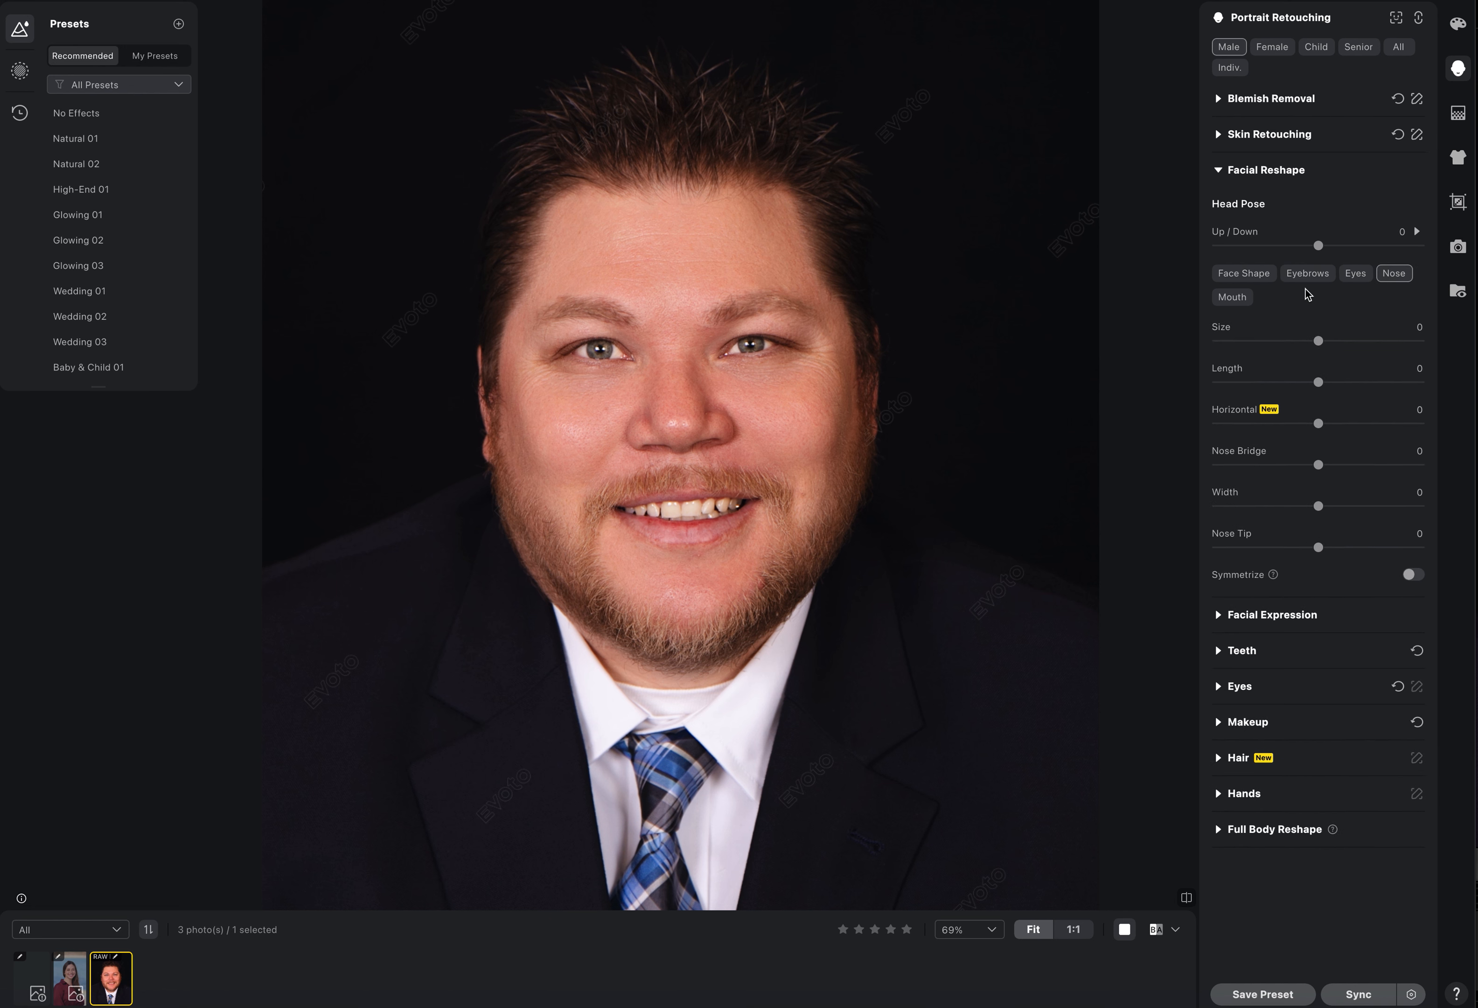
click(1244, 273)
click(1232, 296)
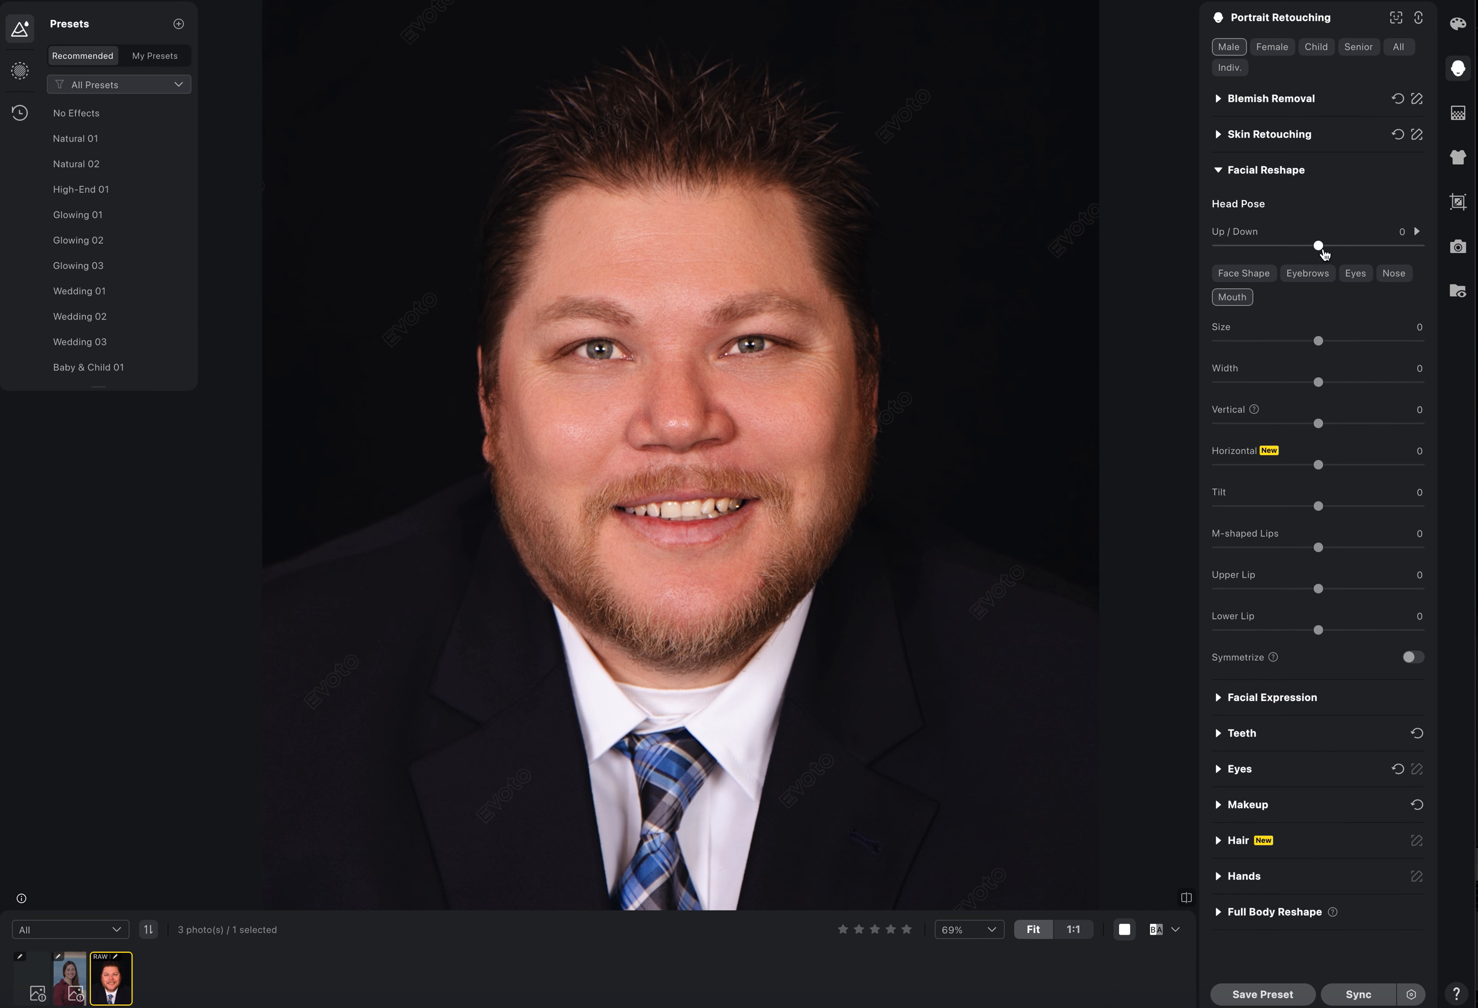
Set the Head Pose Up/Down value to 52 and enable Symmetrize for the face
drag(1320, 249, 1372, 248)
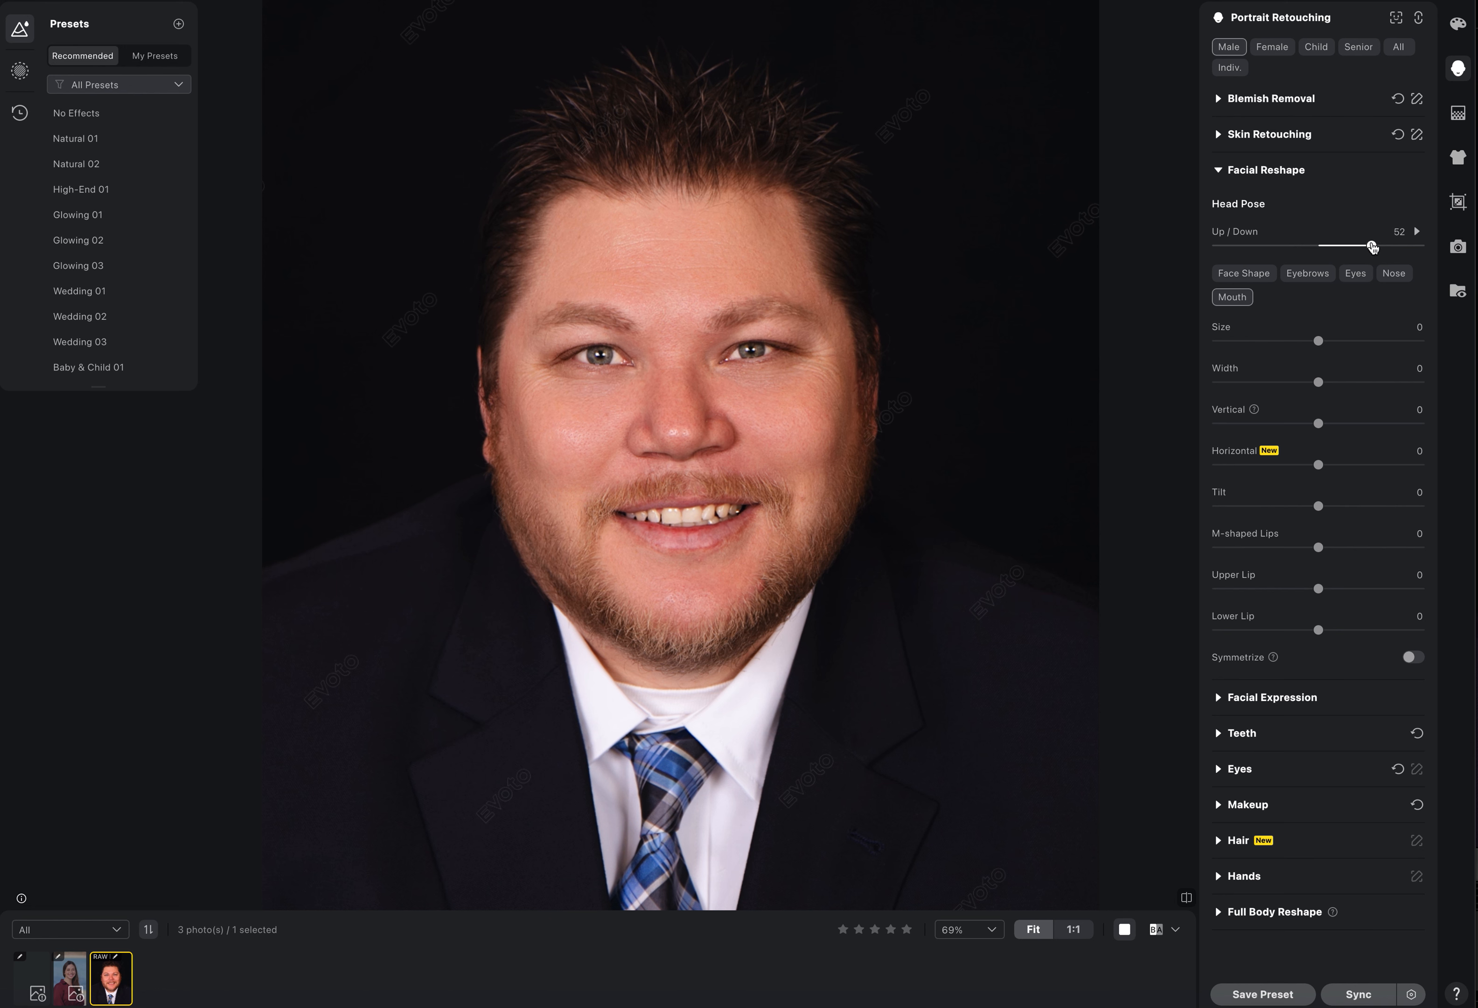
drag(1373, 249, 1373, 249)
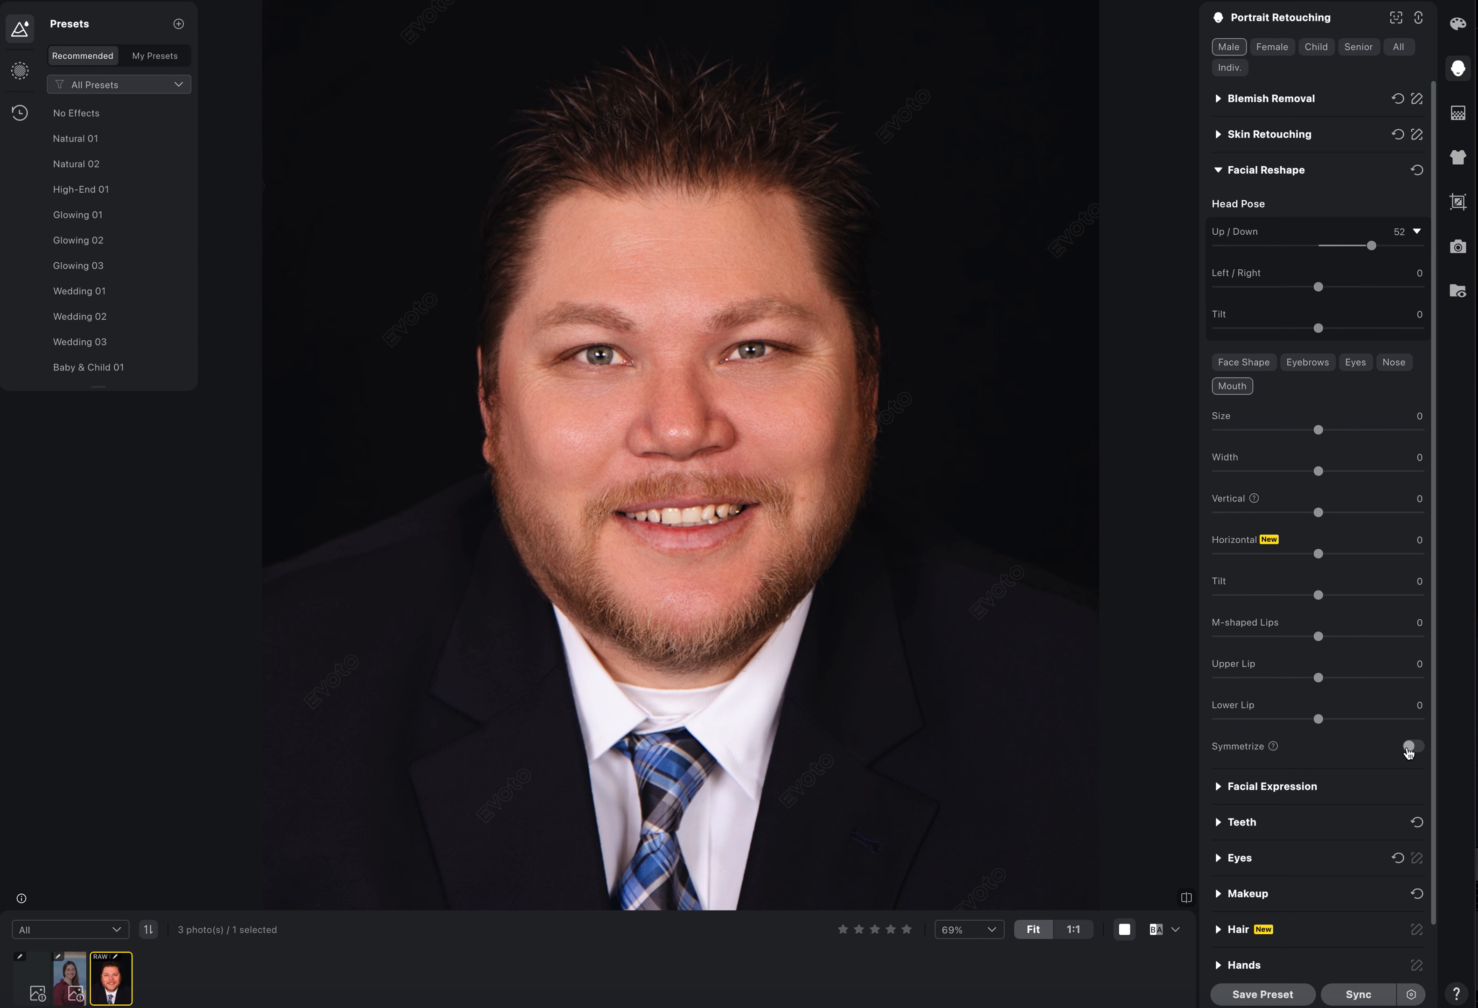
scroll(783, 482, up, 5)
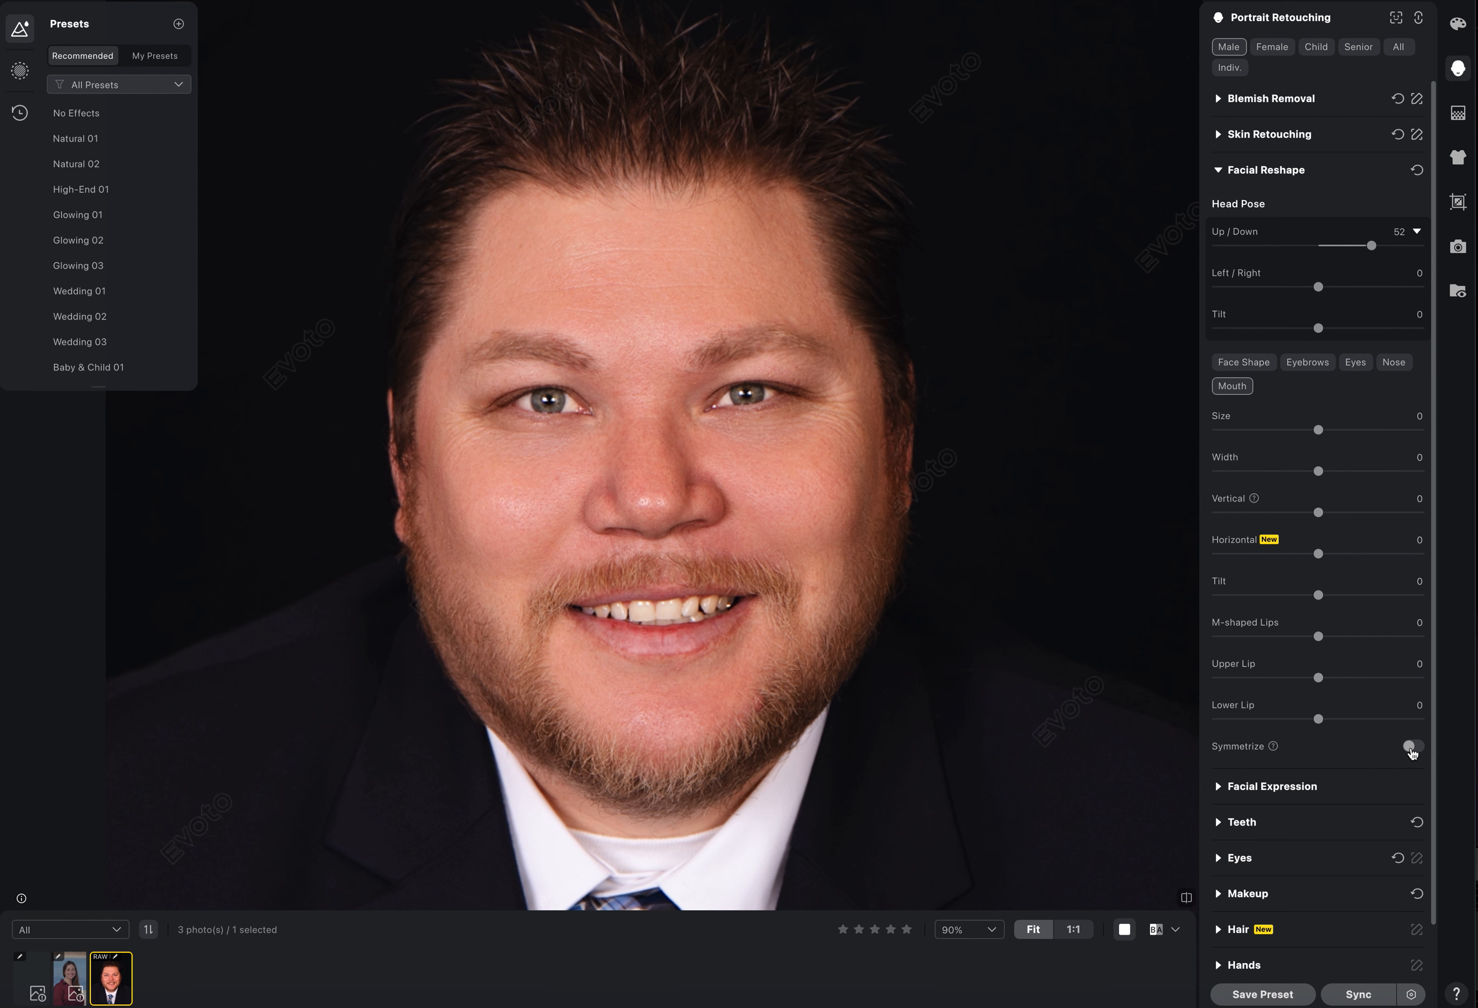
click(1411, 747)
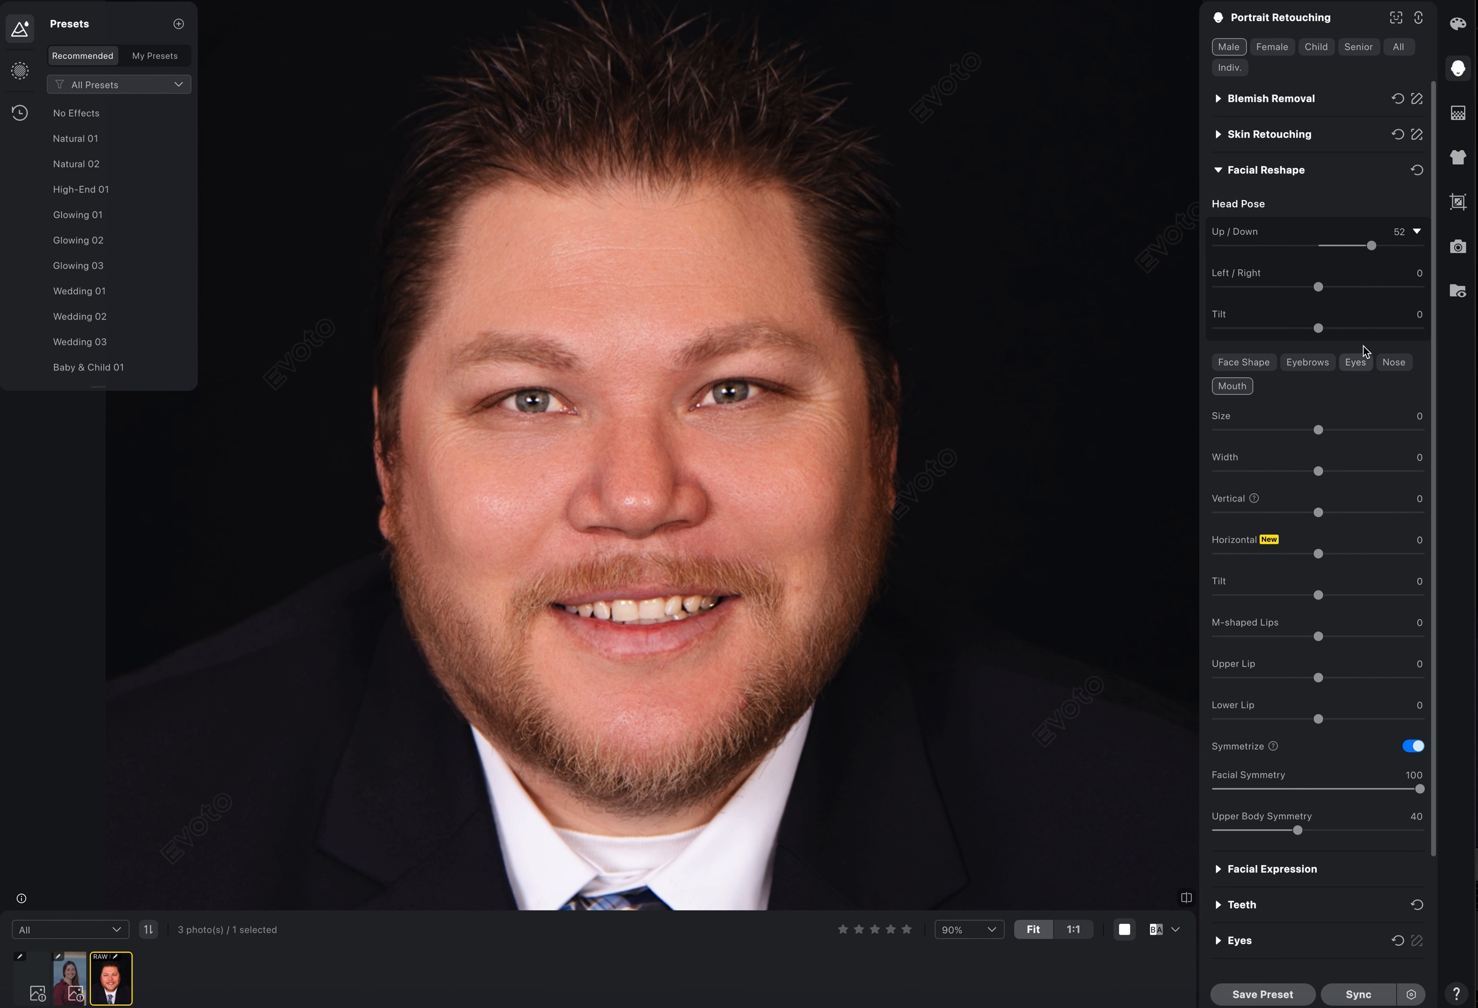
Set the Head Pose Left/Right to -18 and Tilt to 12, and compare the face side by side with the original
mouse_move(1327, 291)
mouse_down()
mouse_move(1264, 290)
mouse_move(1321, 290)
mouse_up()
drag(1315, 291, 1330, 332)
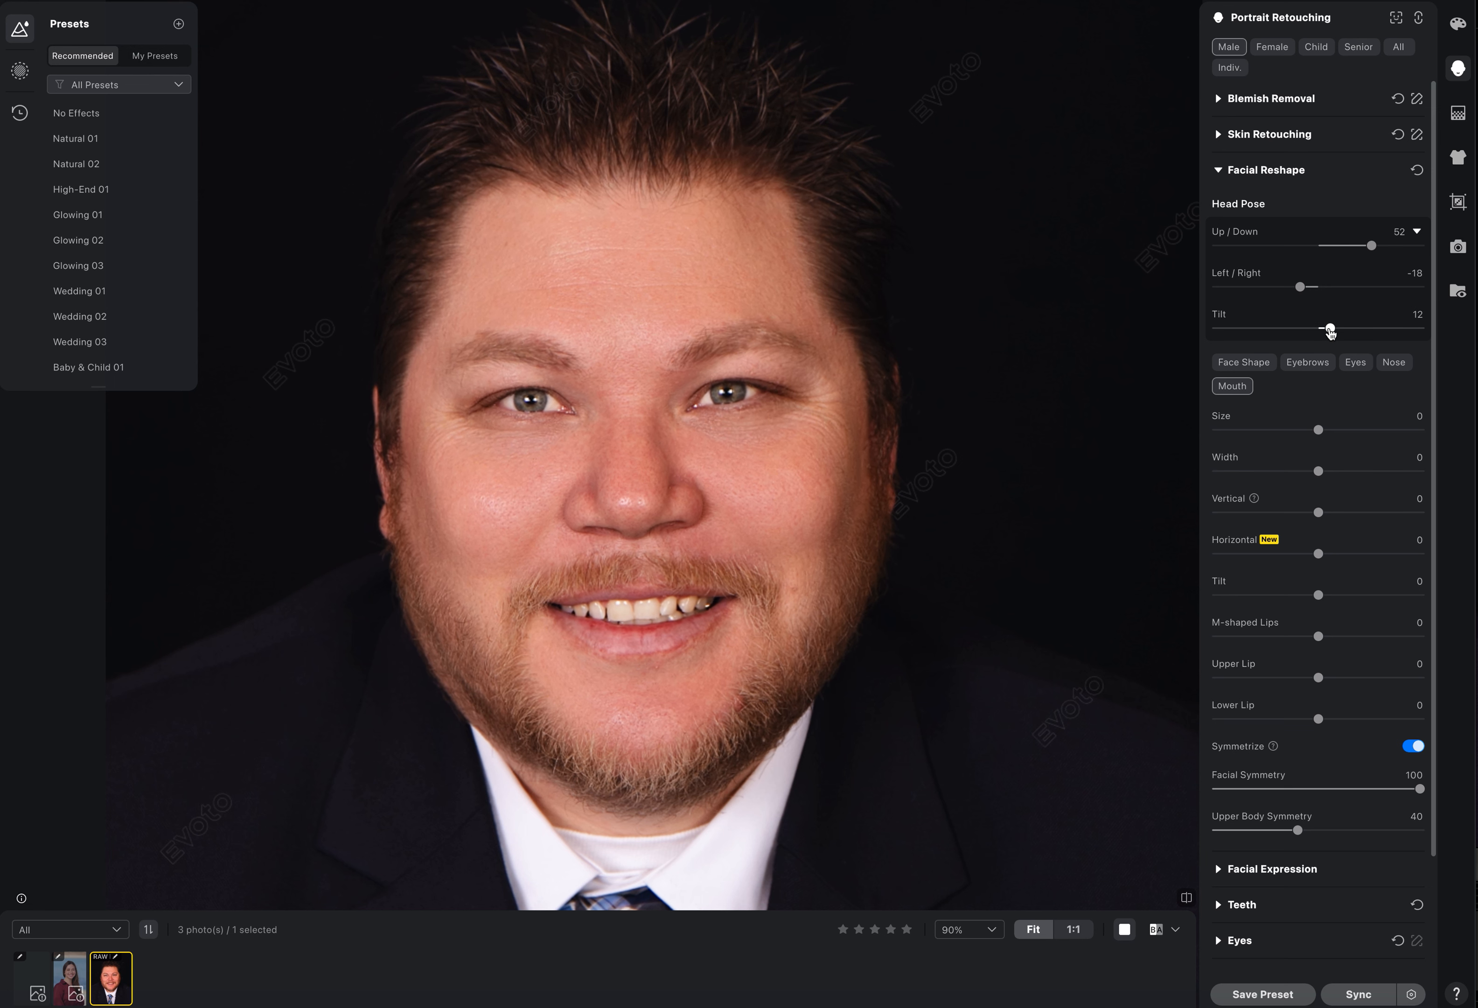
scroll(889, 426, down, 5)
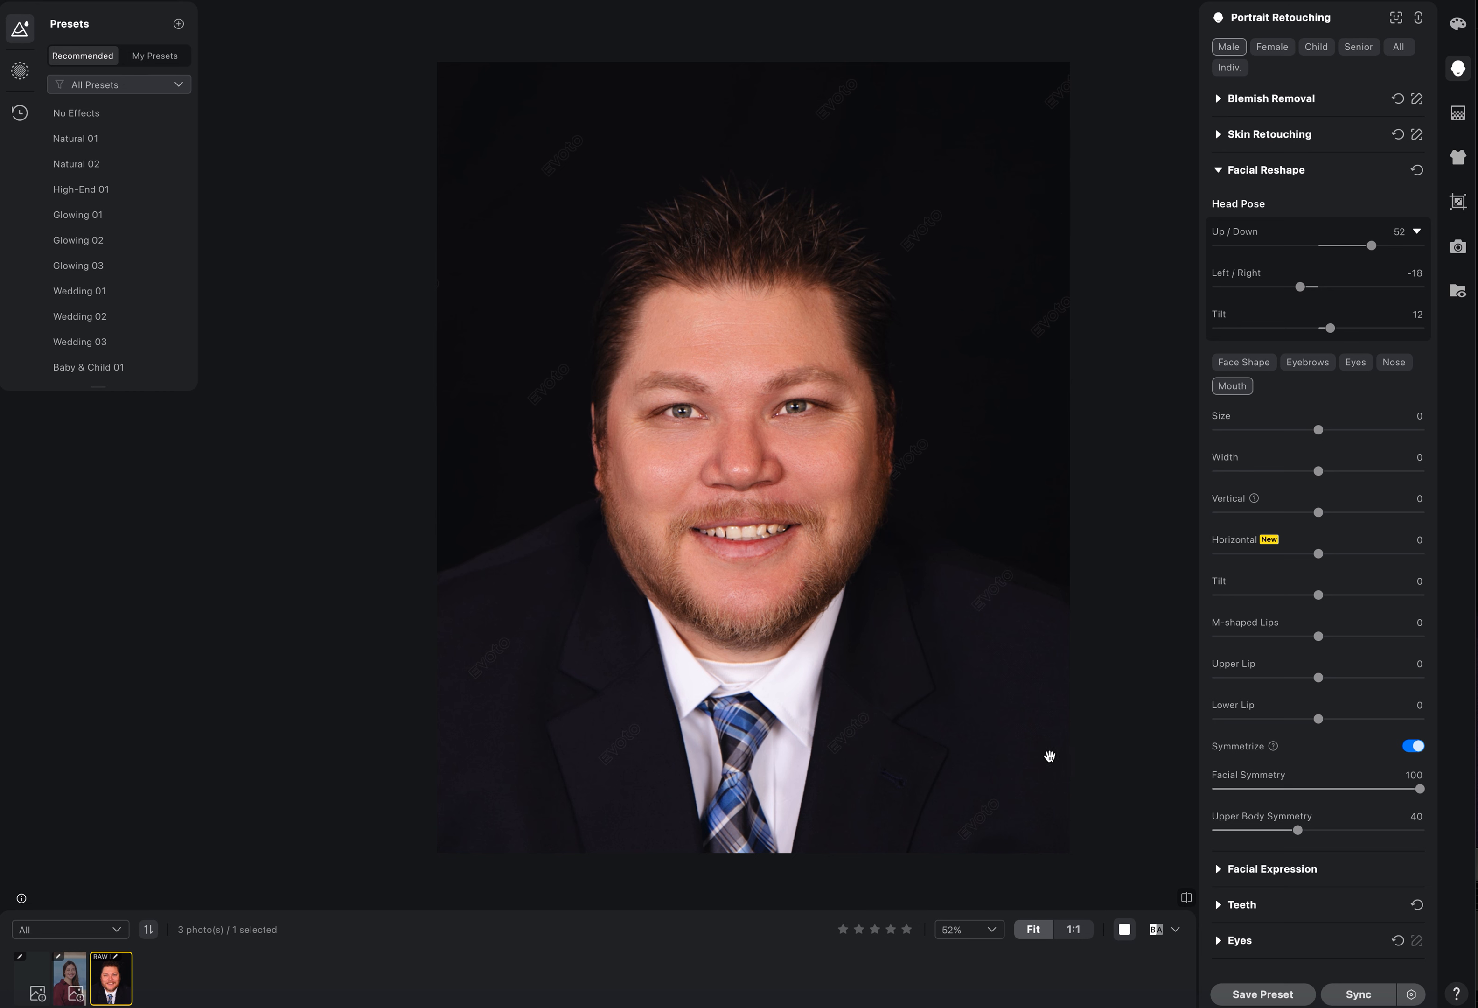
click(1157, 929)
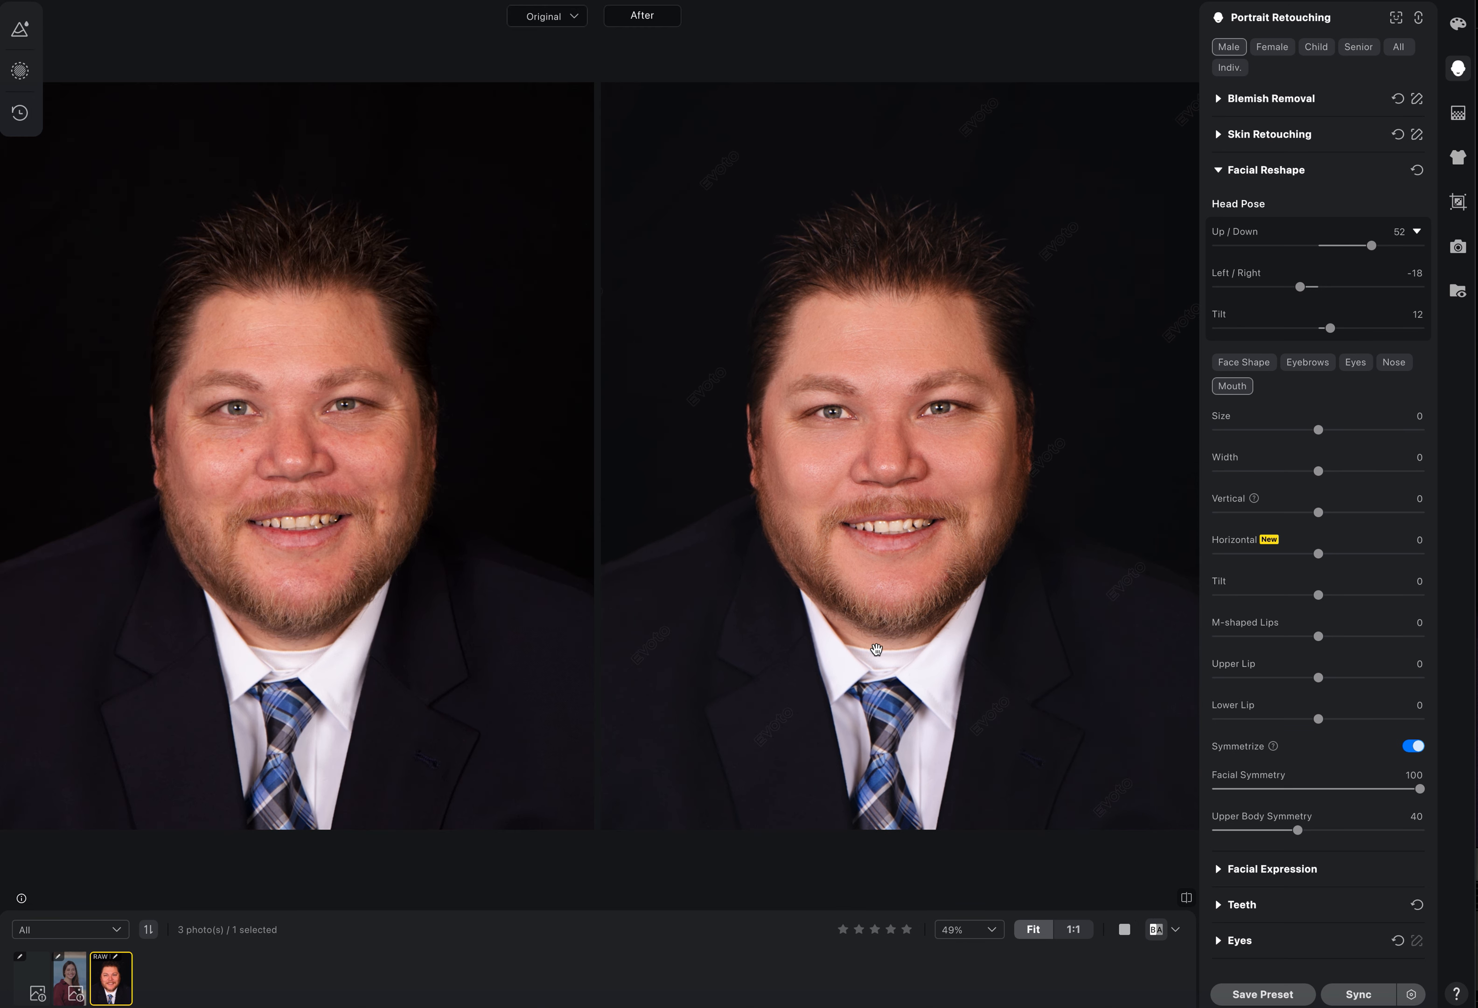
scroll(835, 567, up, 3)
drag(861, 536, 849, 596)
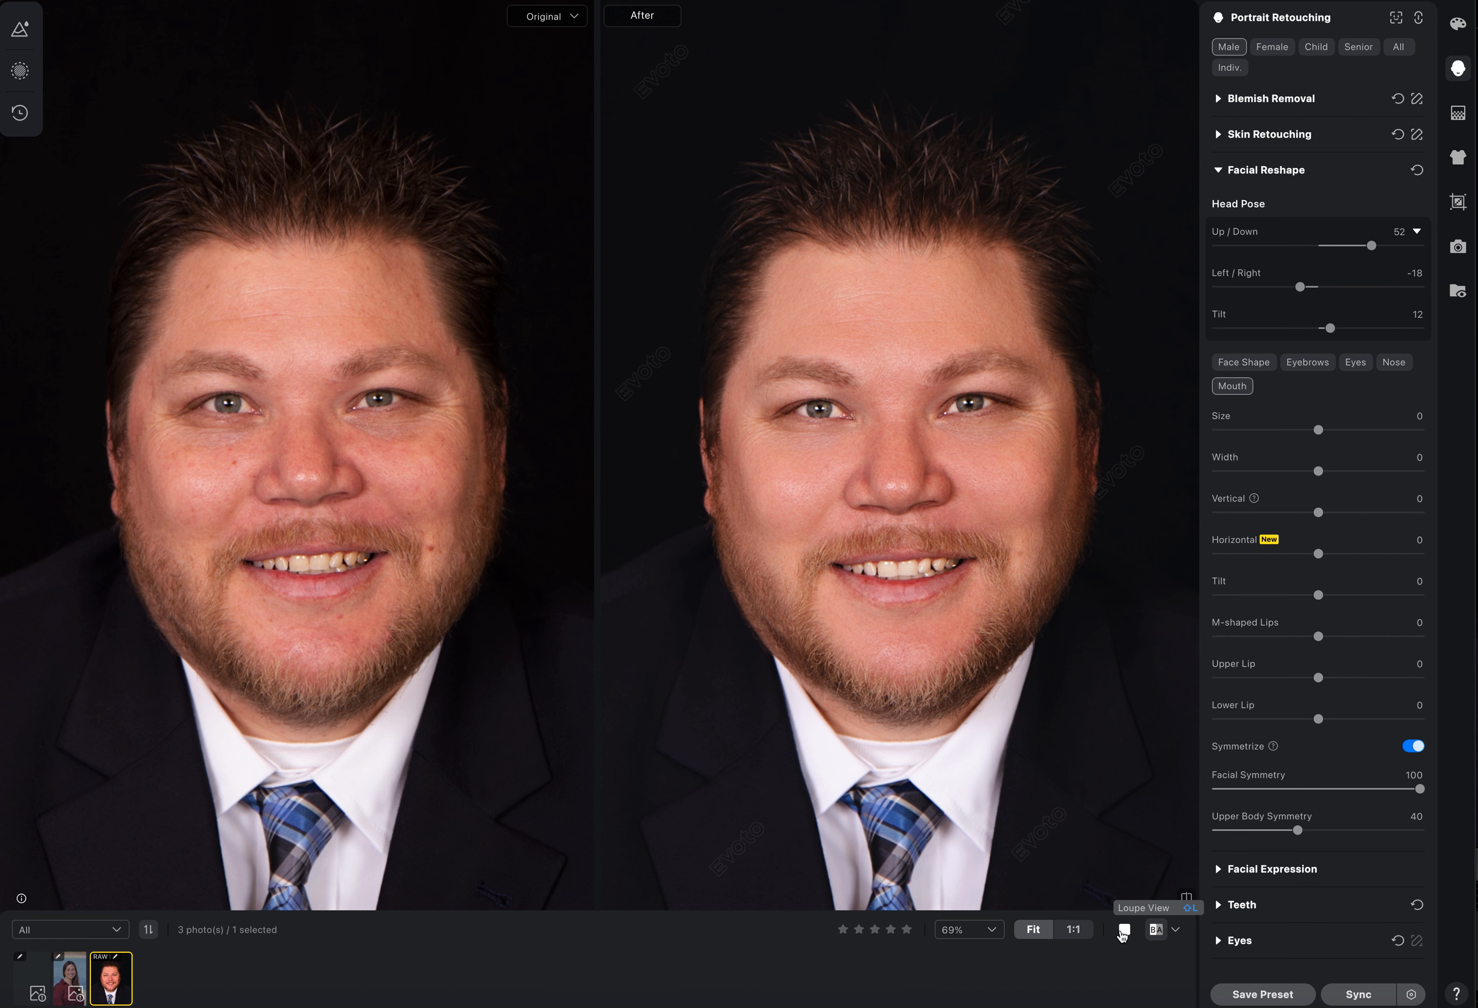
Show the Face Shape options, try Face at -100 on both sides, and reset it to 0
click(1244, 362)
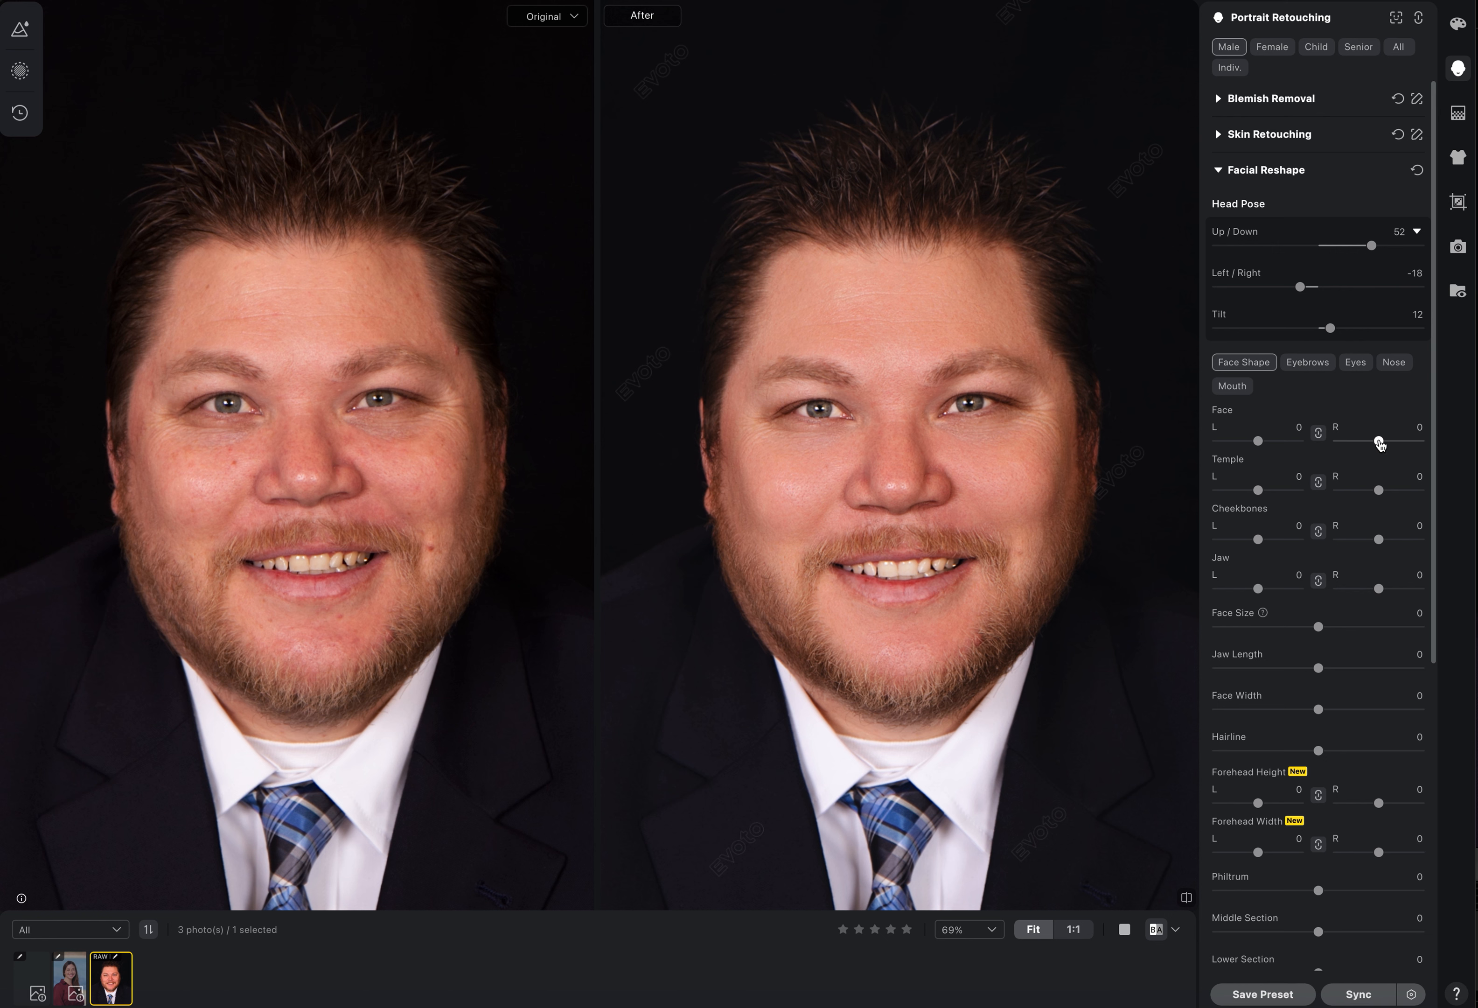
drag(1380, 442, 1337, 443)
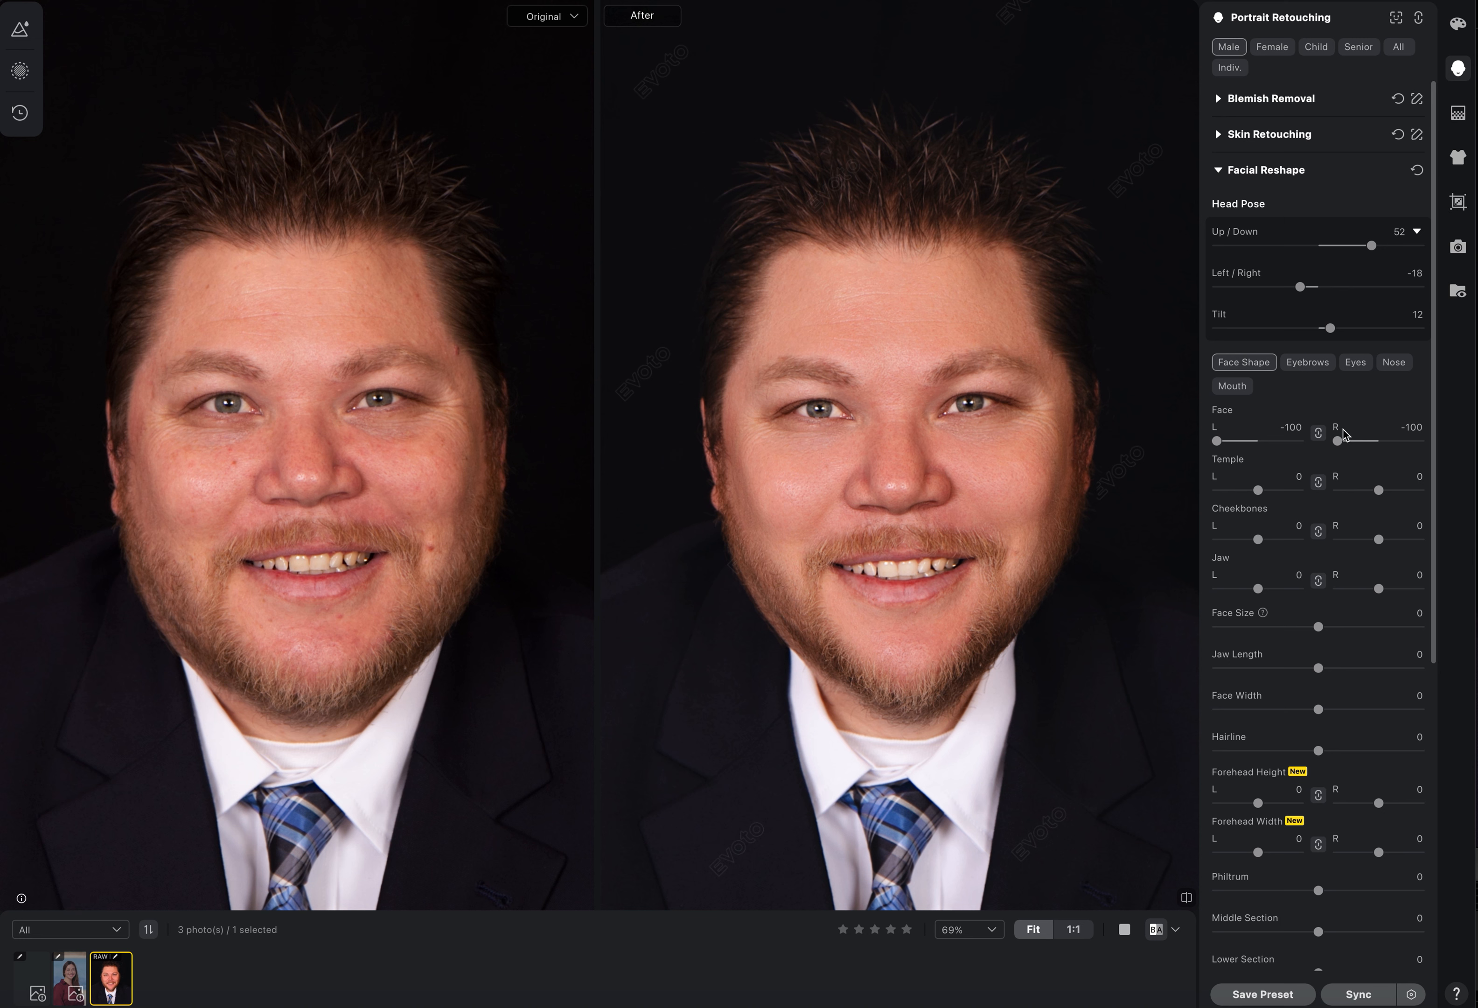
double_click(1338, 441)
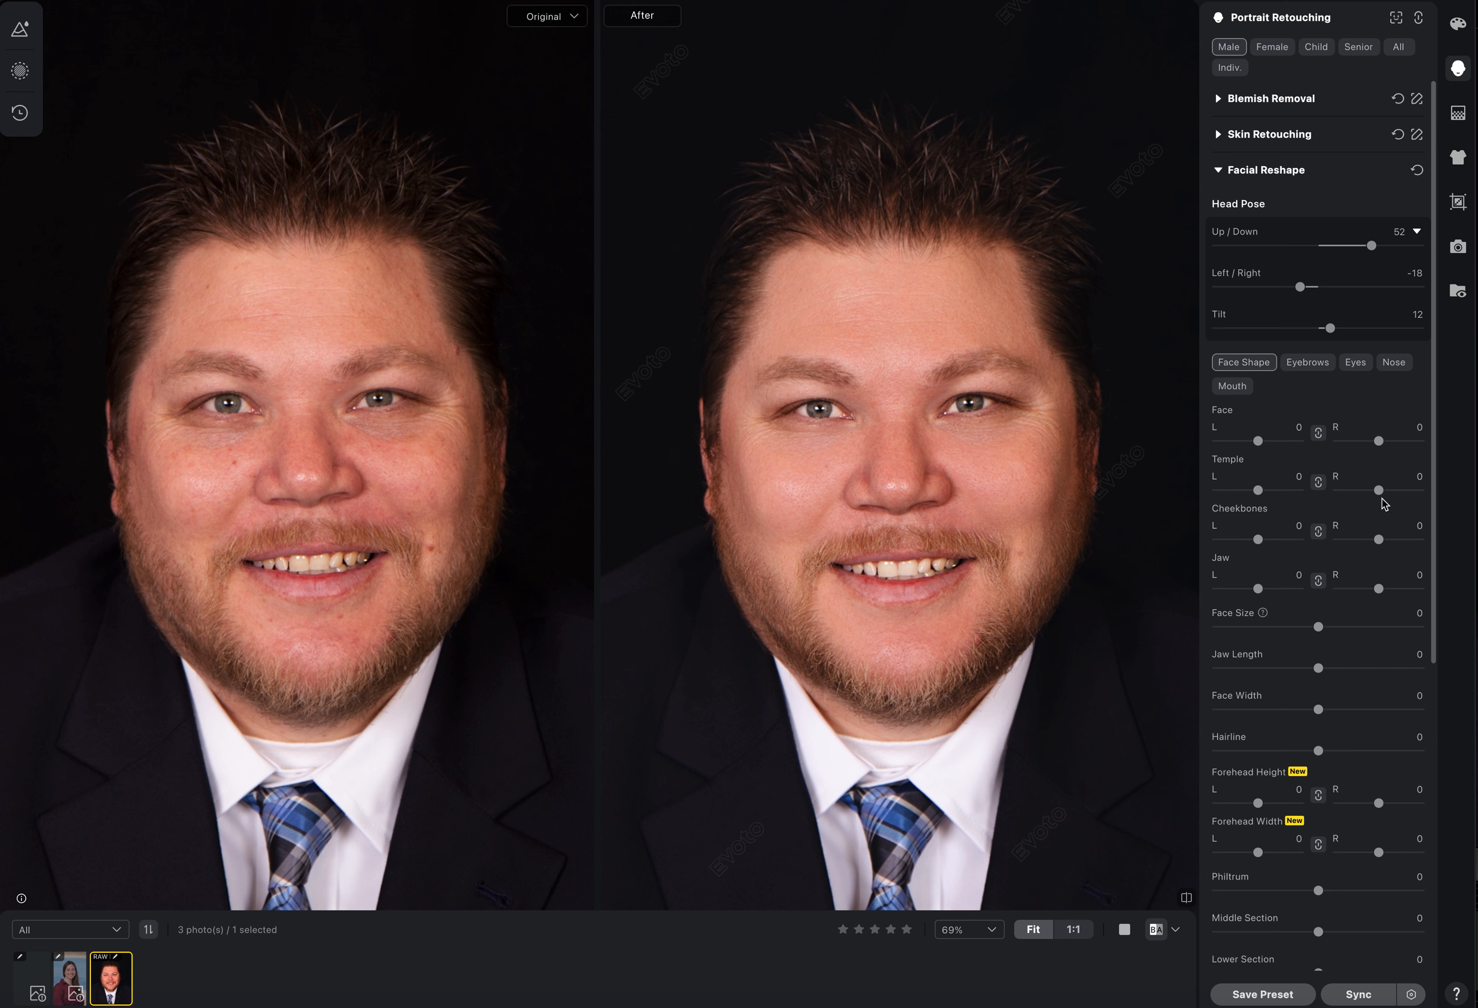
Try Temple at 100 and -100 and Cheekbones at 100 on both sides, resetting each to 0
drag(1379, 495, 1433, 497)
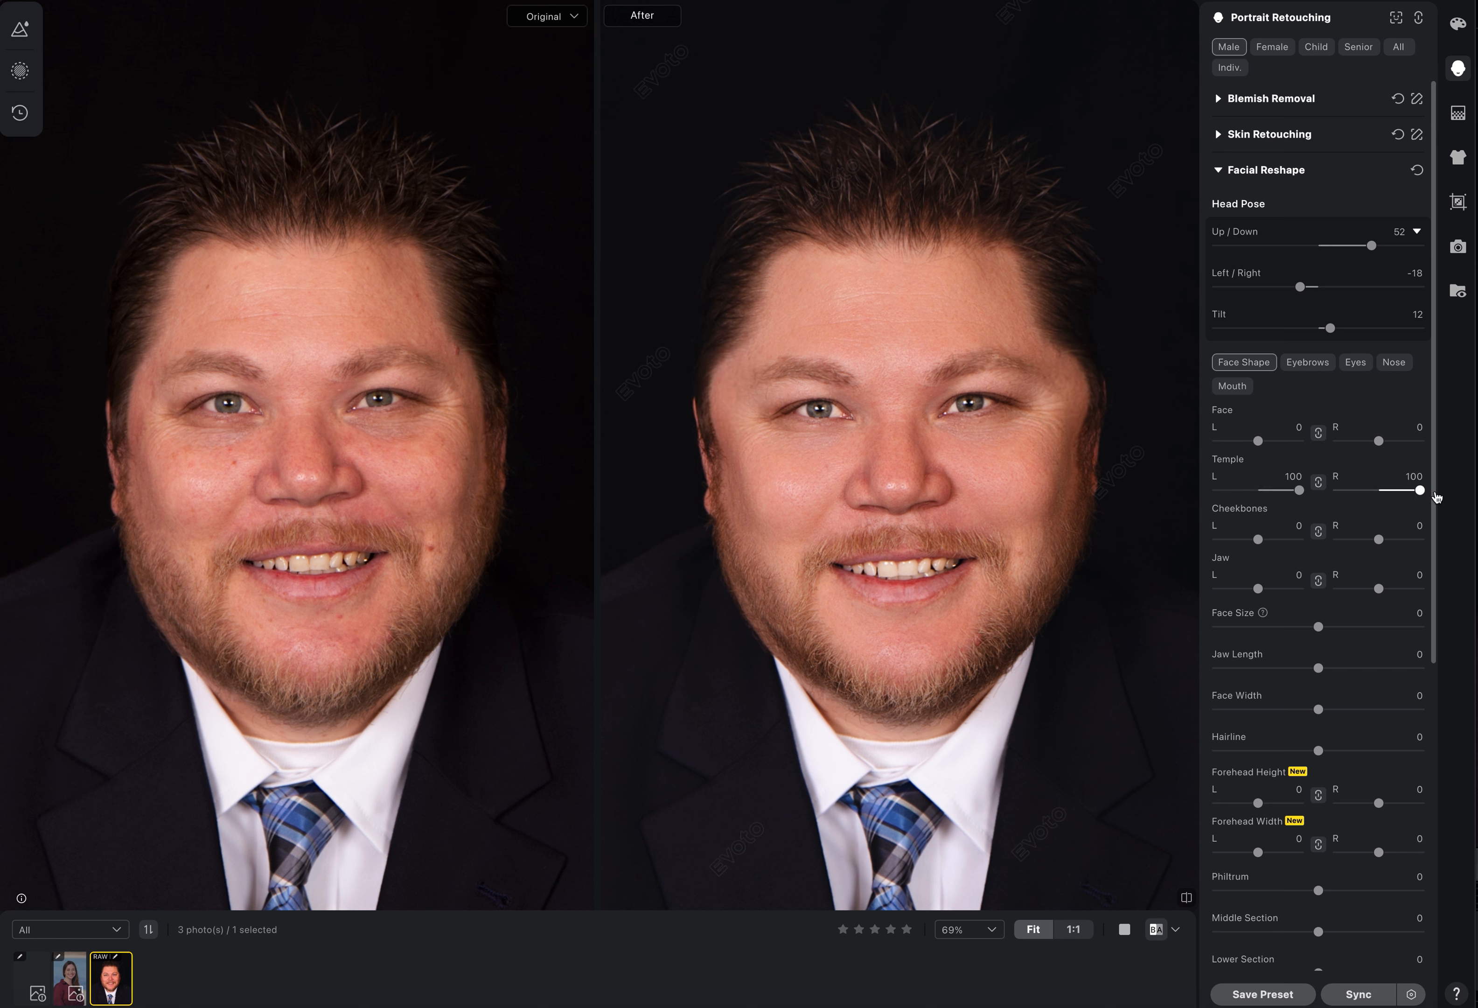
drag(1436, 497, 1279, 499)
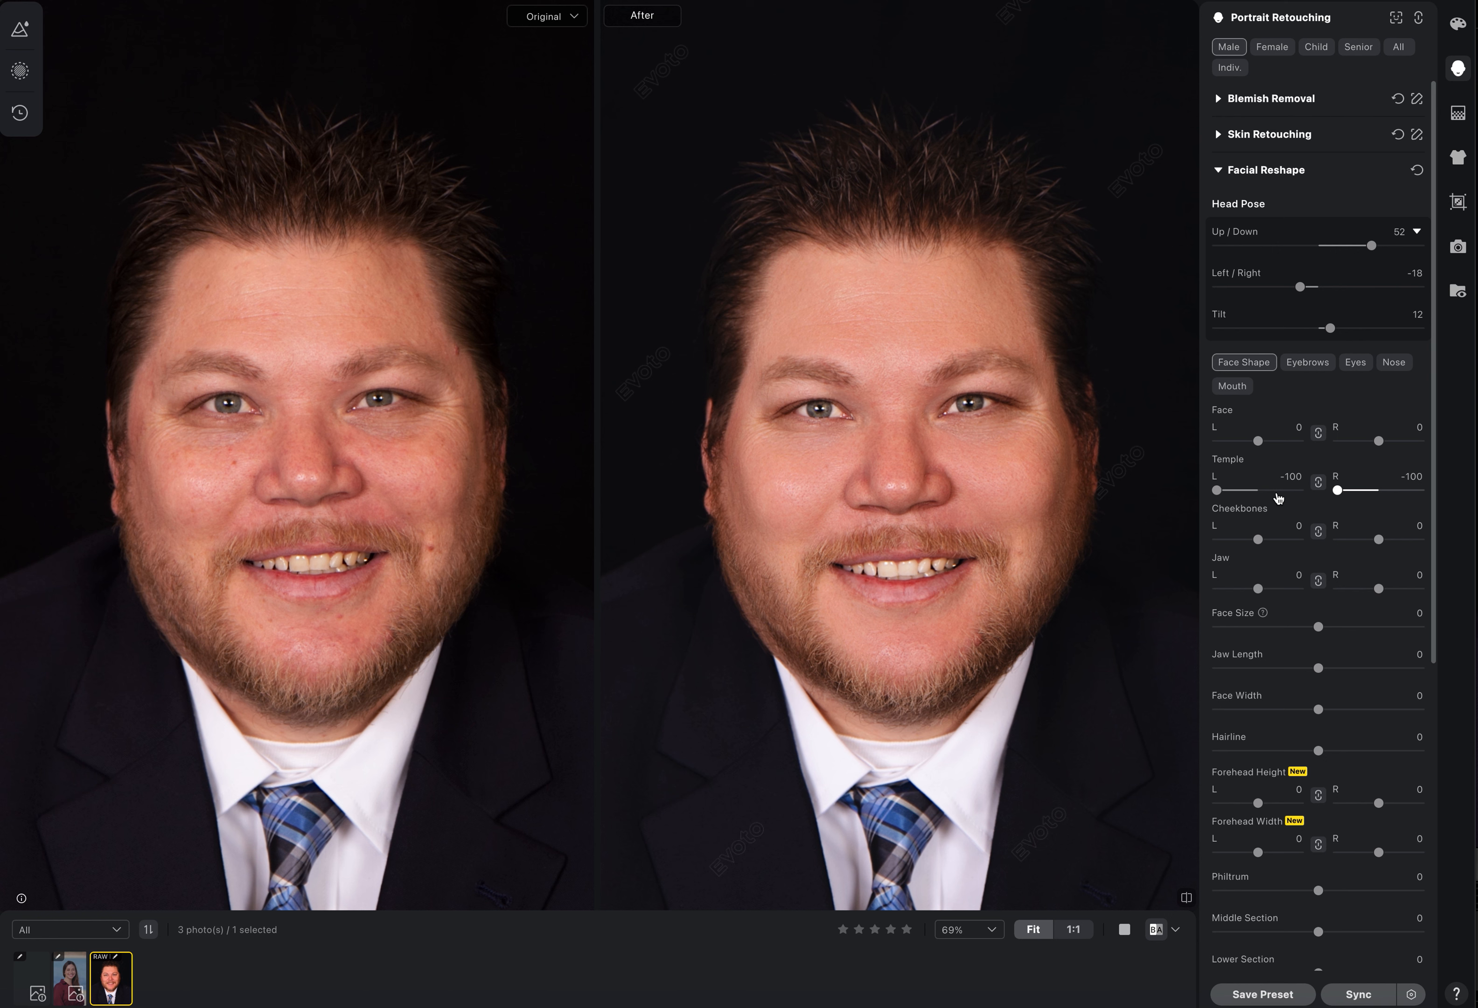
double_click(1337, 483)
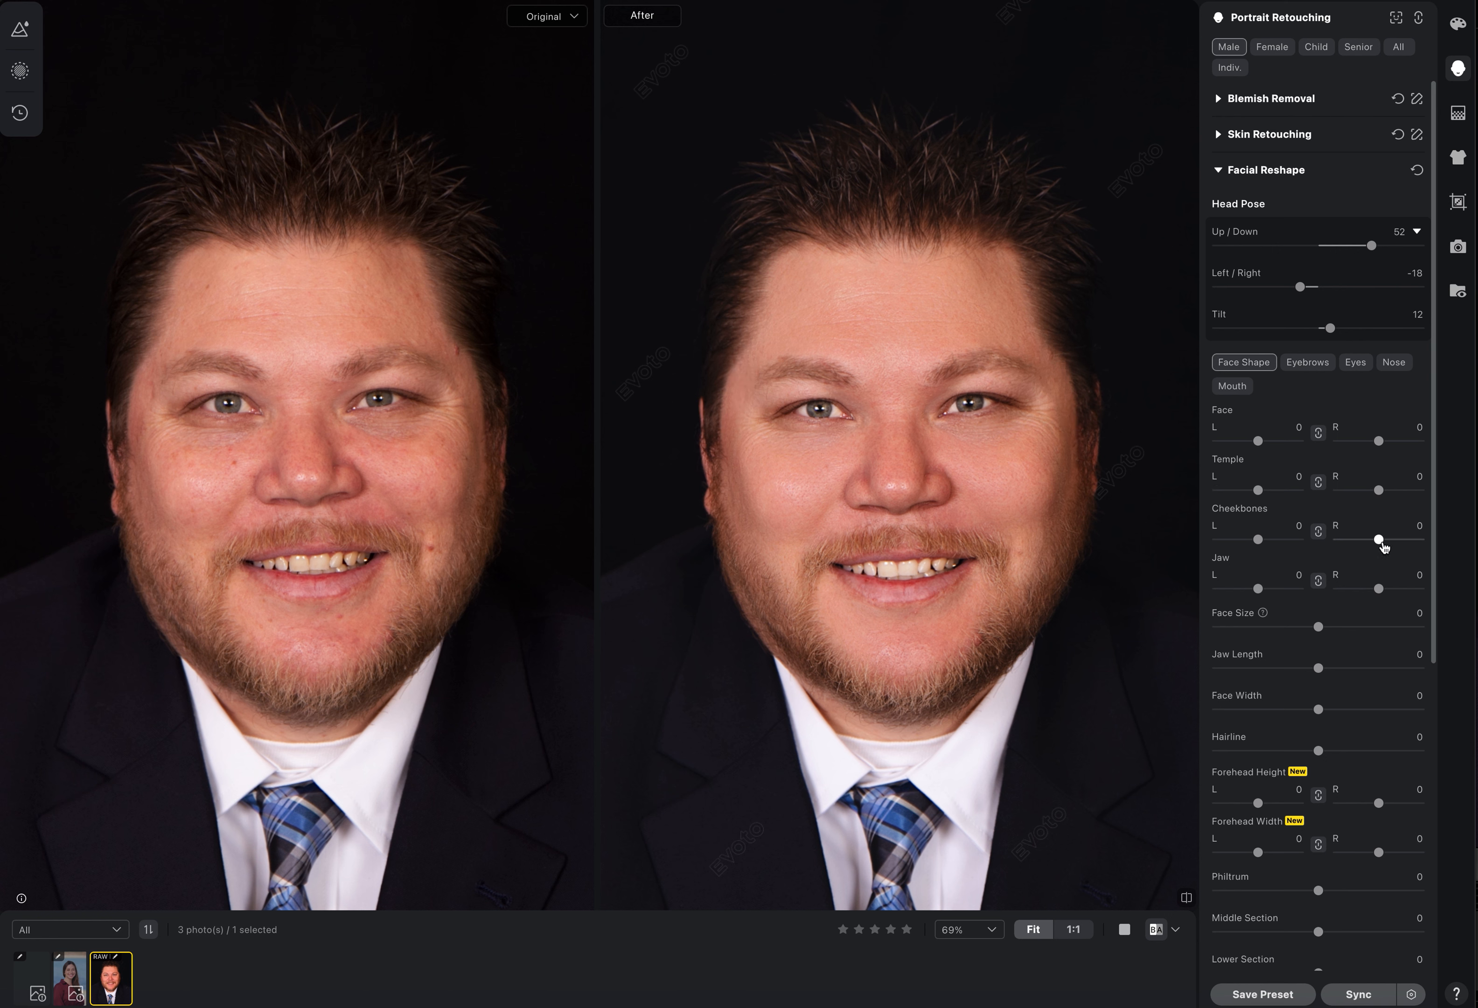
drag(1382, 545, 1442, 538)
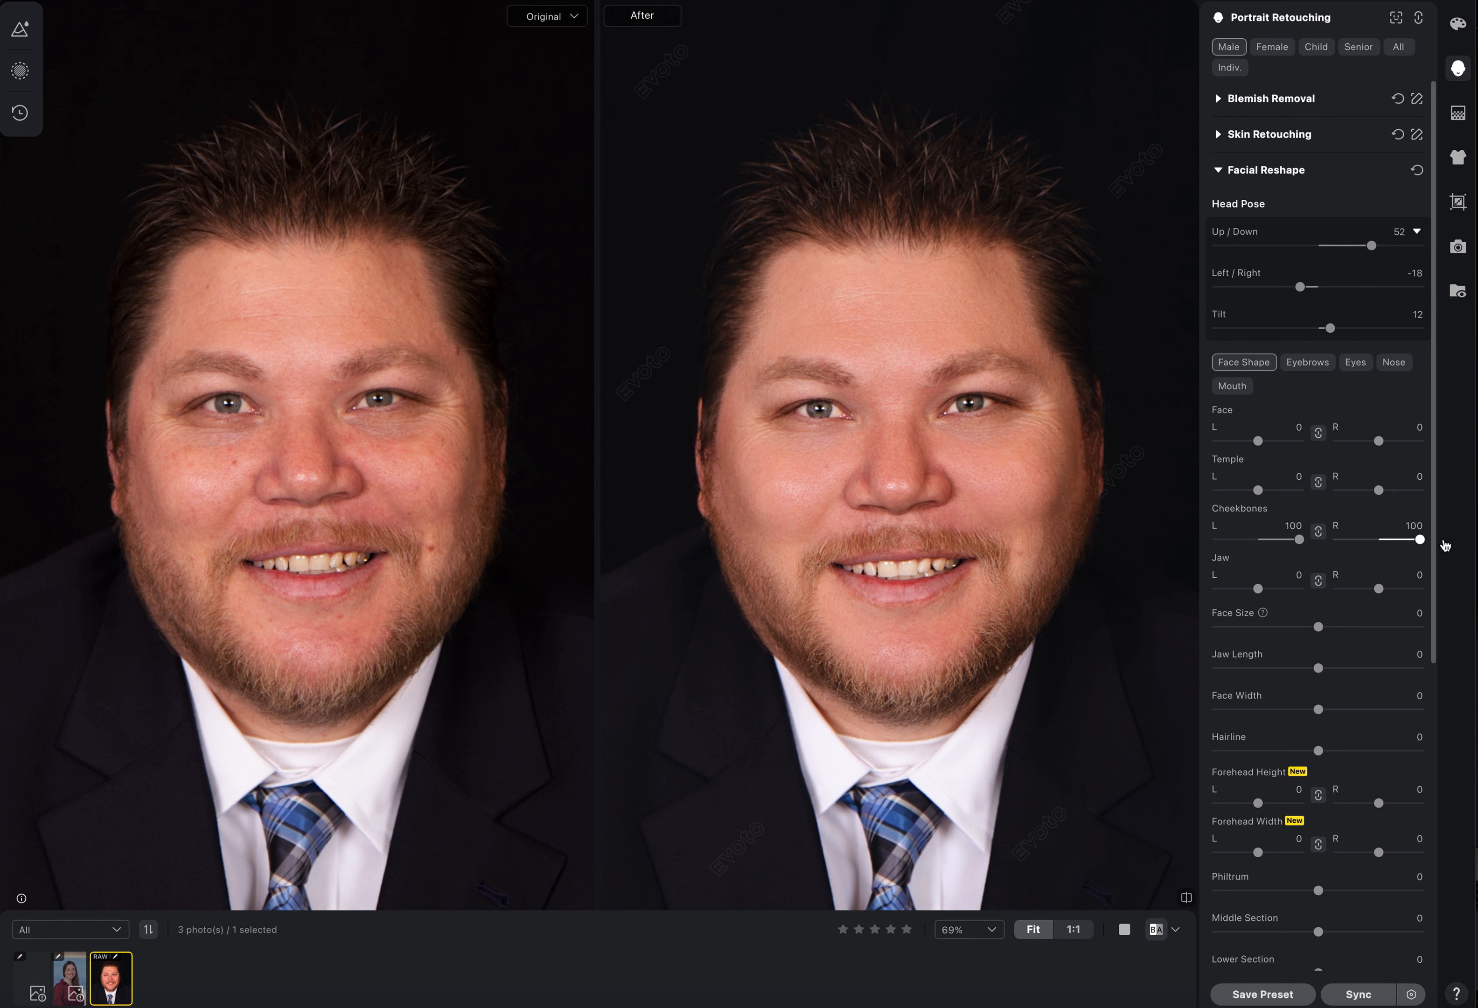
double_click(1341, 533)
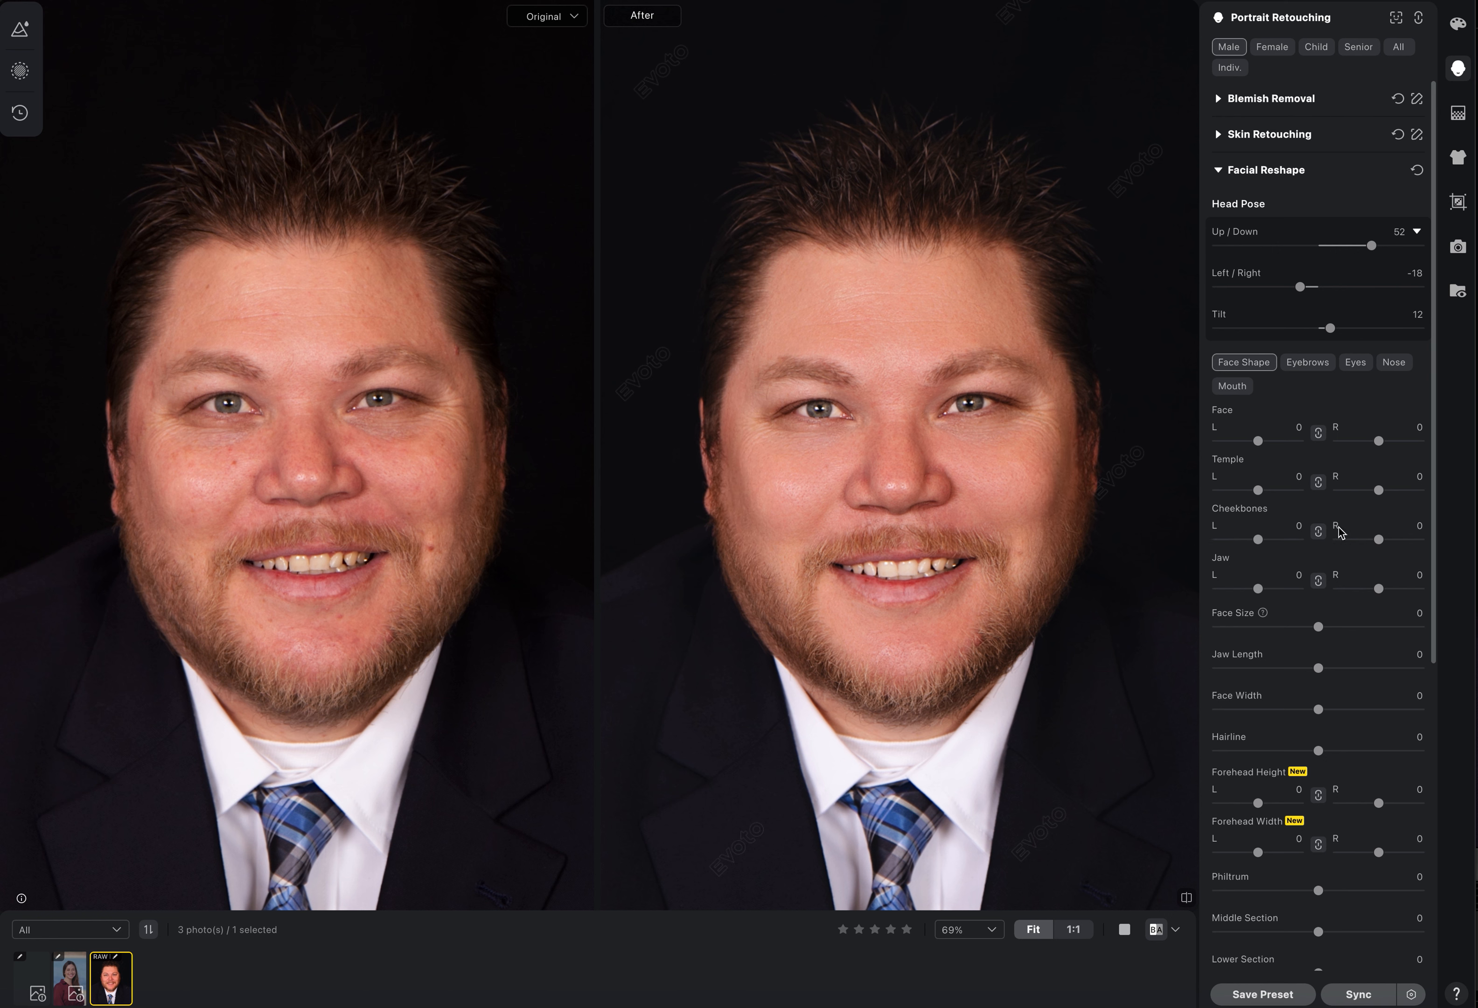
Try the Jaw at -100 on both sides, and settle it at -81
drag(1379, 590, 1334, 590)
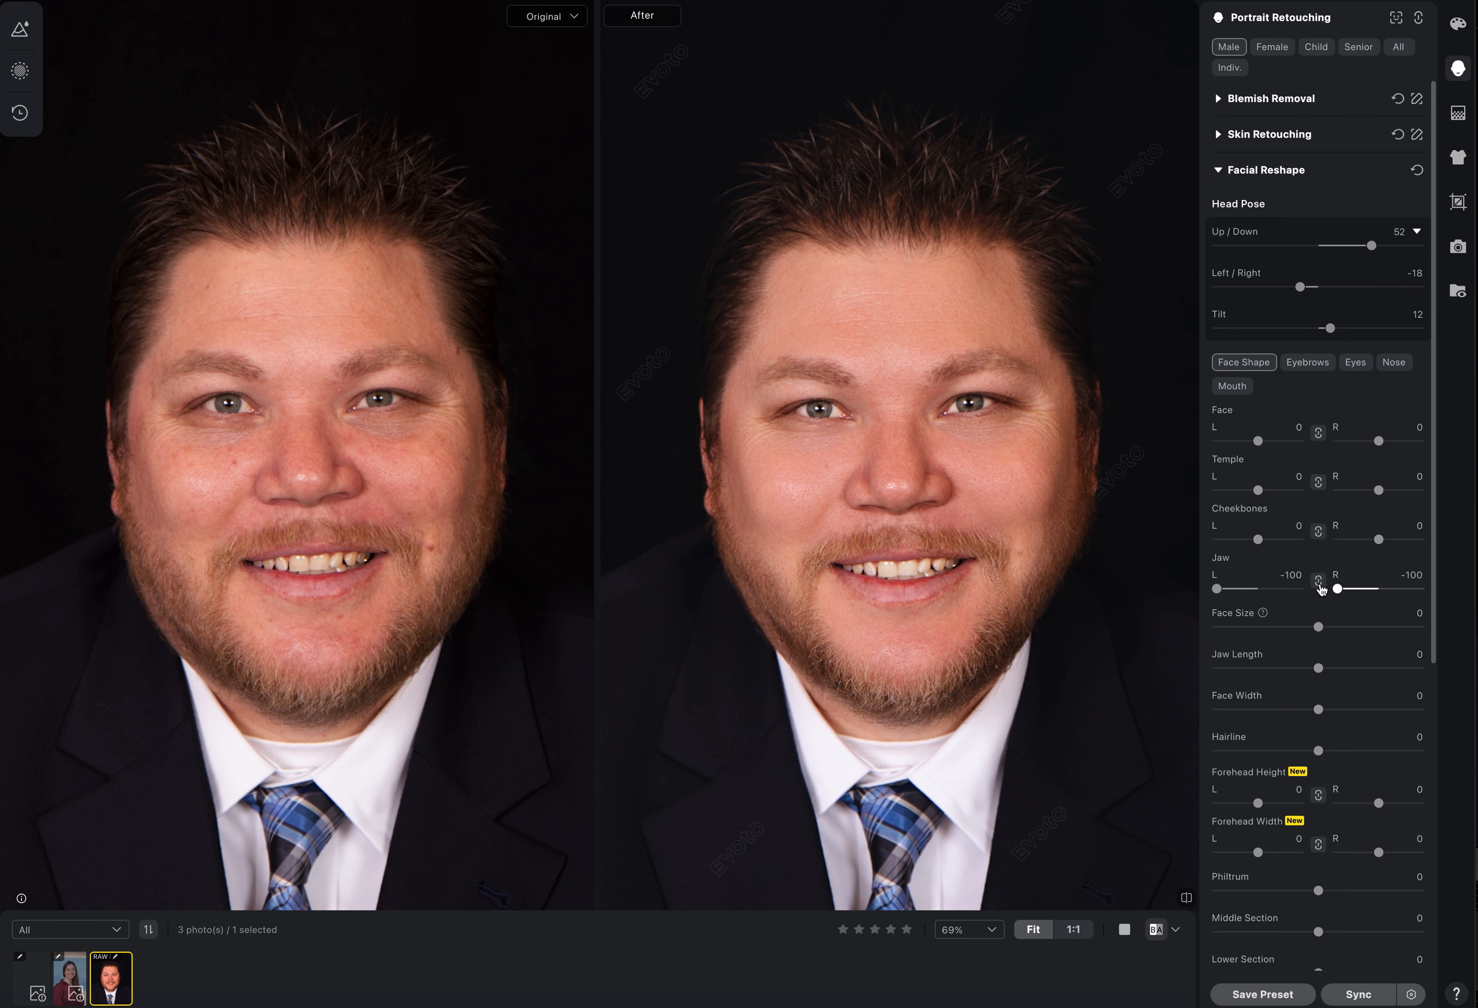
drag(1337, 589, 1346, 590)
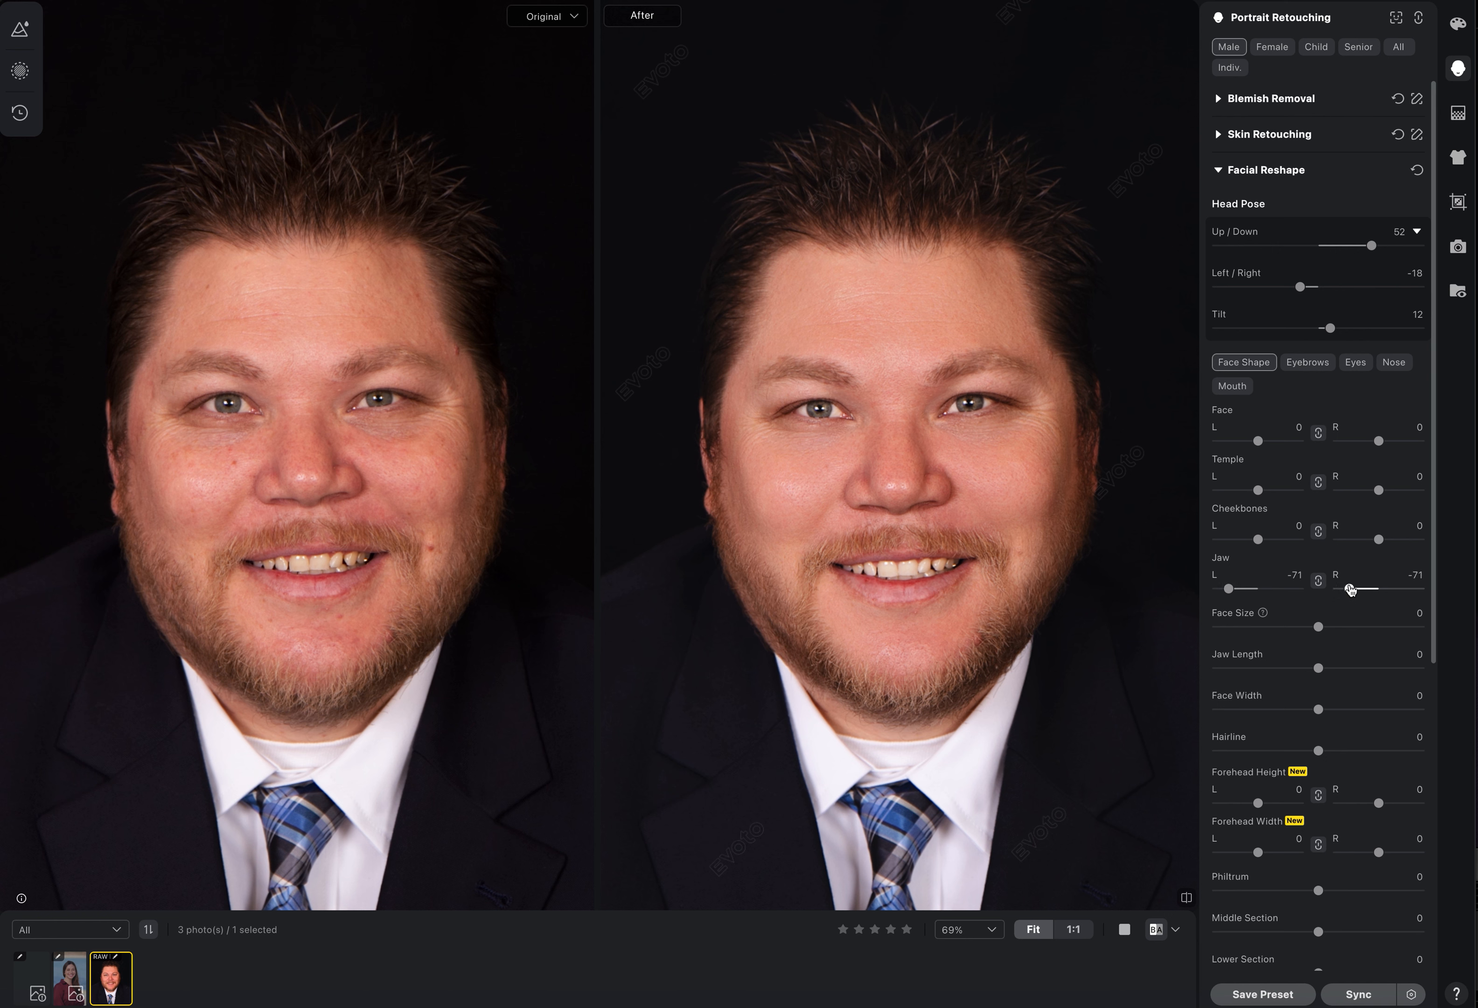
Try Face at -42 and Temple at -48 on both sides, and reset both to 0
drag(1379, 441, 1361, 492)
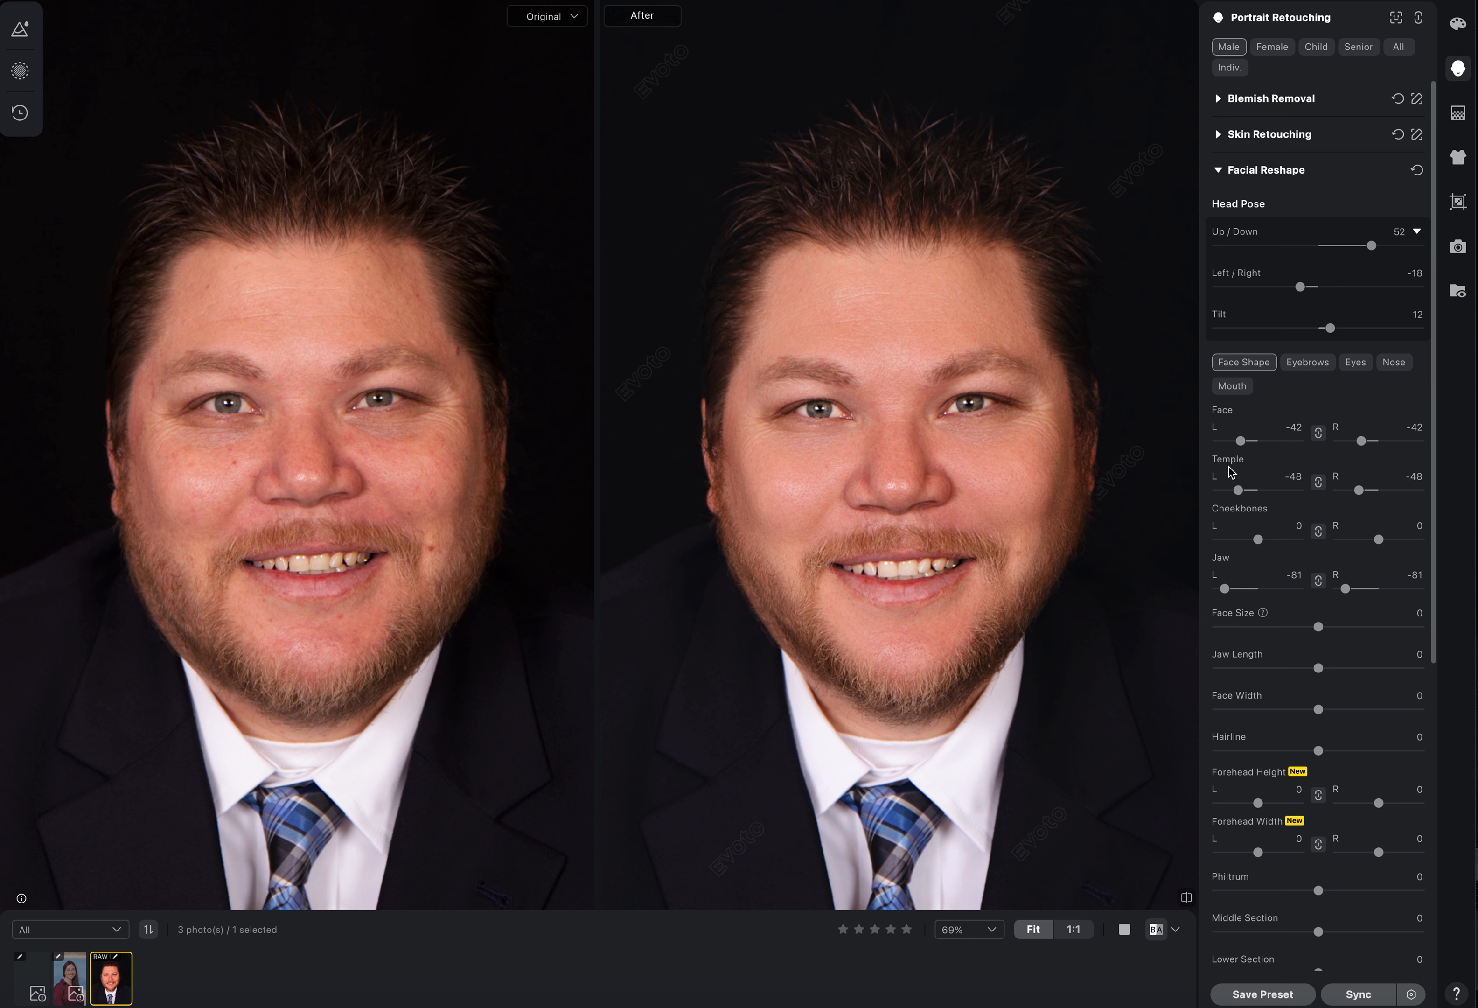
double_click(1216, 431)
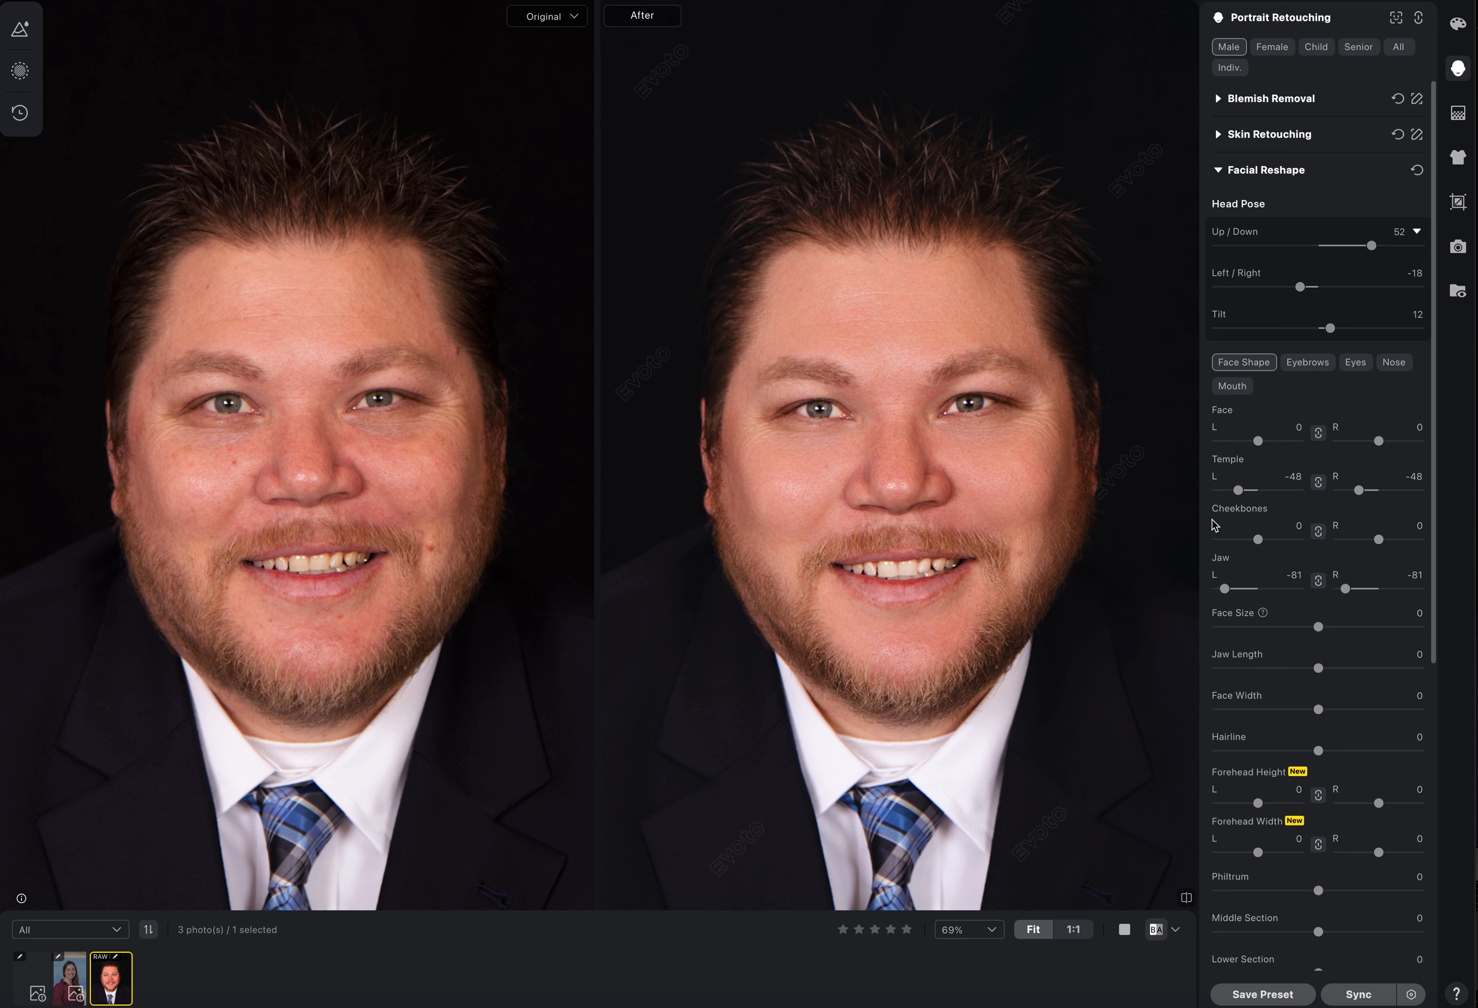
double_click(1215, 479)
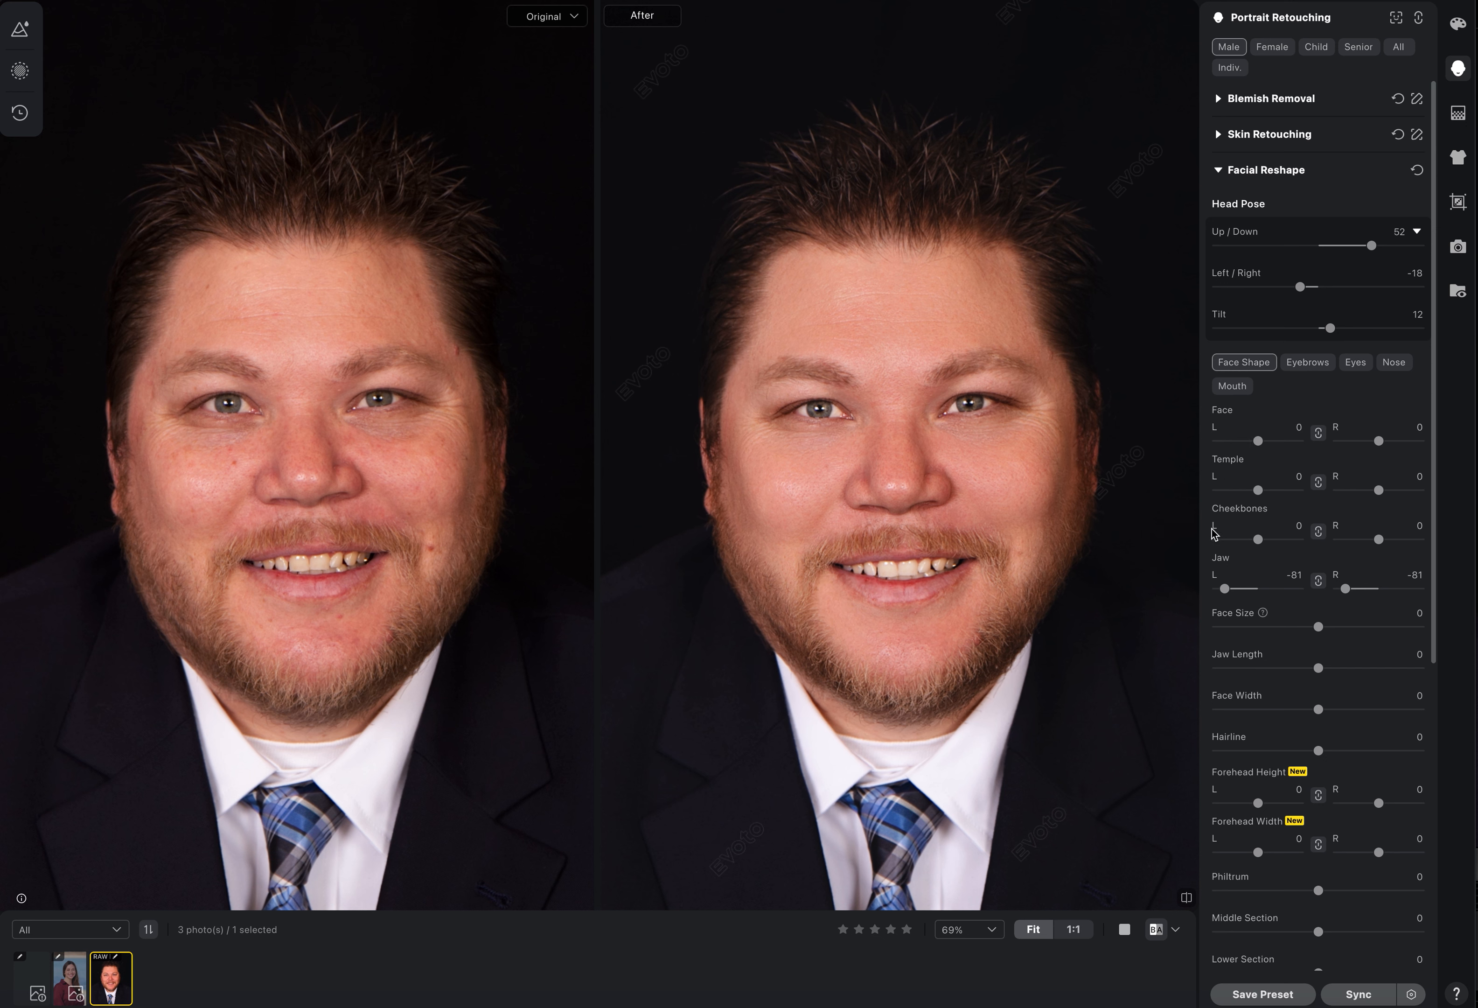
Reset the Jaw to 0 on both sides, and try Face Size at 100 before resetting it to 0
double_click(1216, 576)
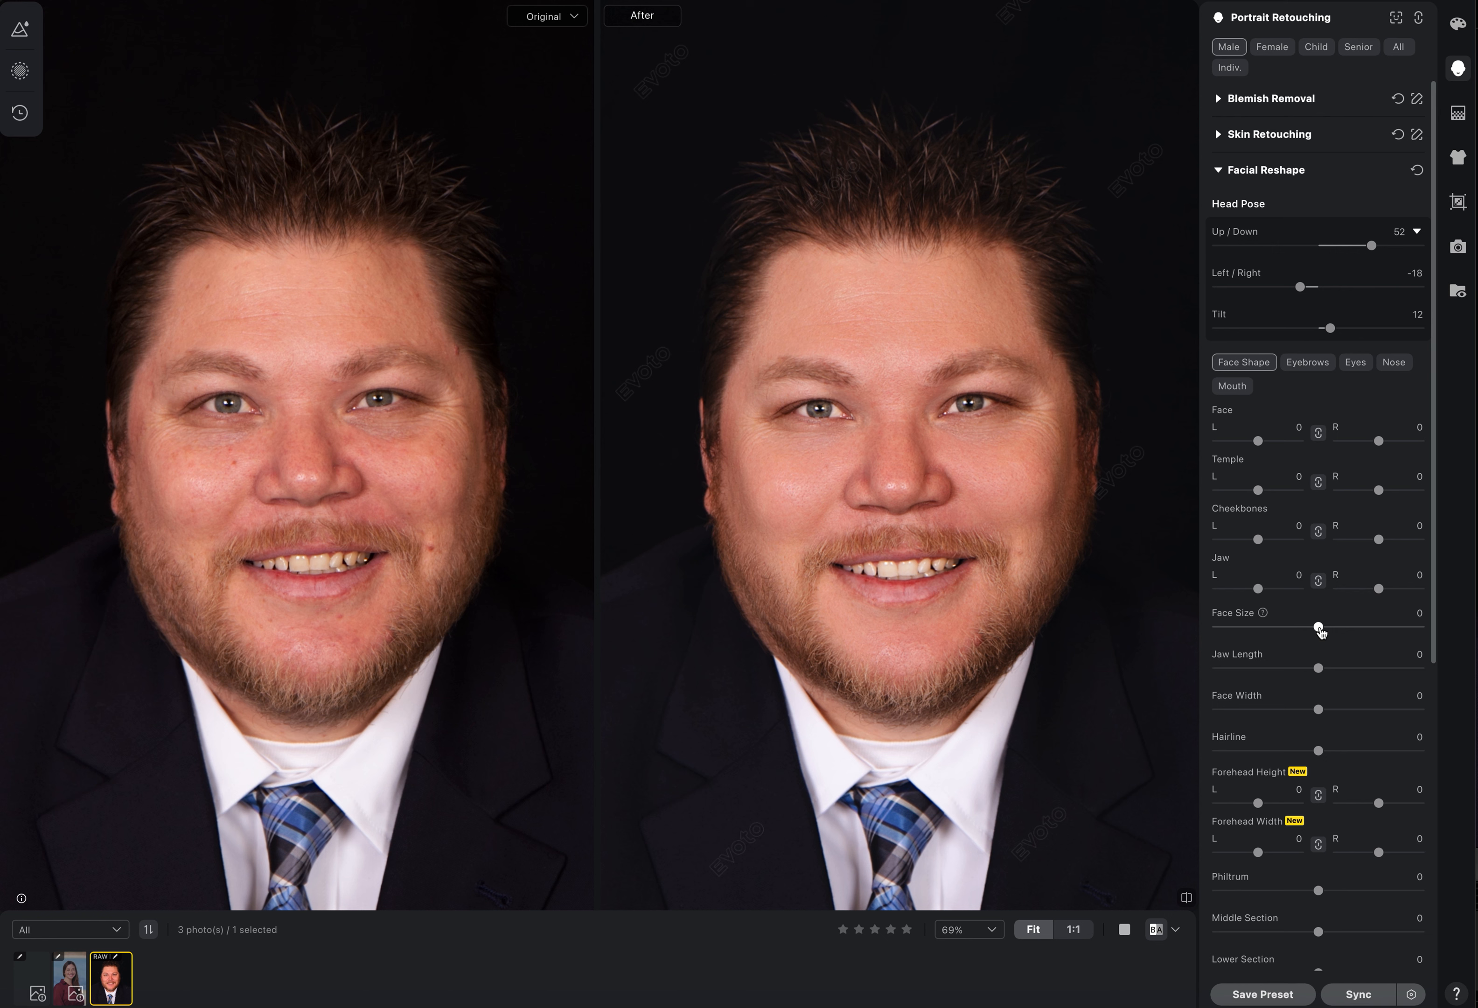
drag(1319, 630, 1427, 632)
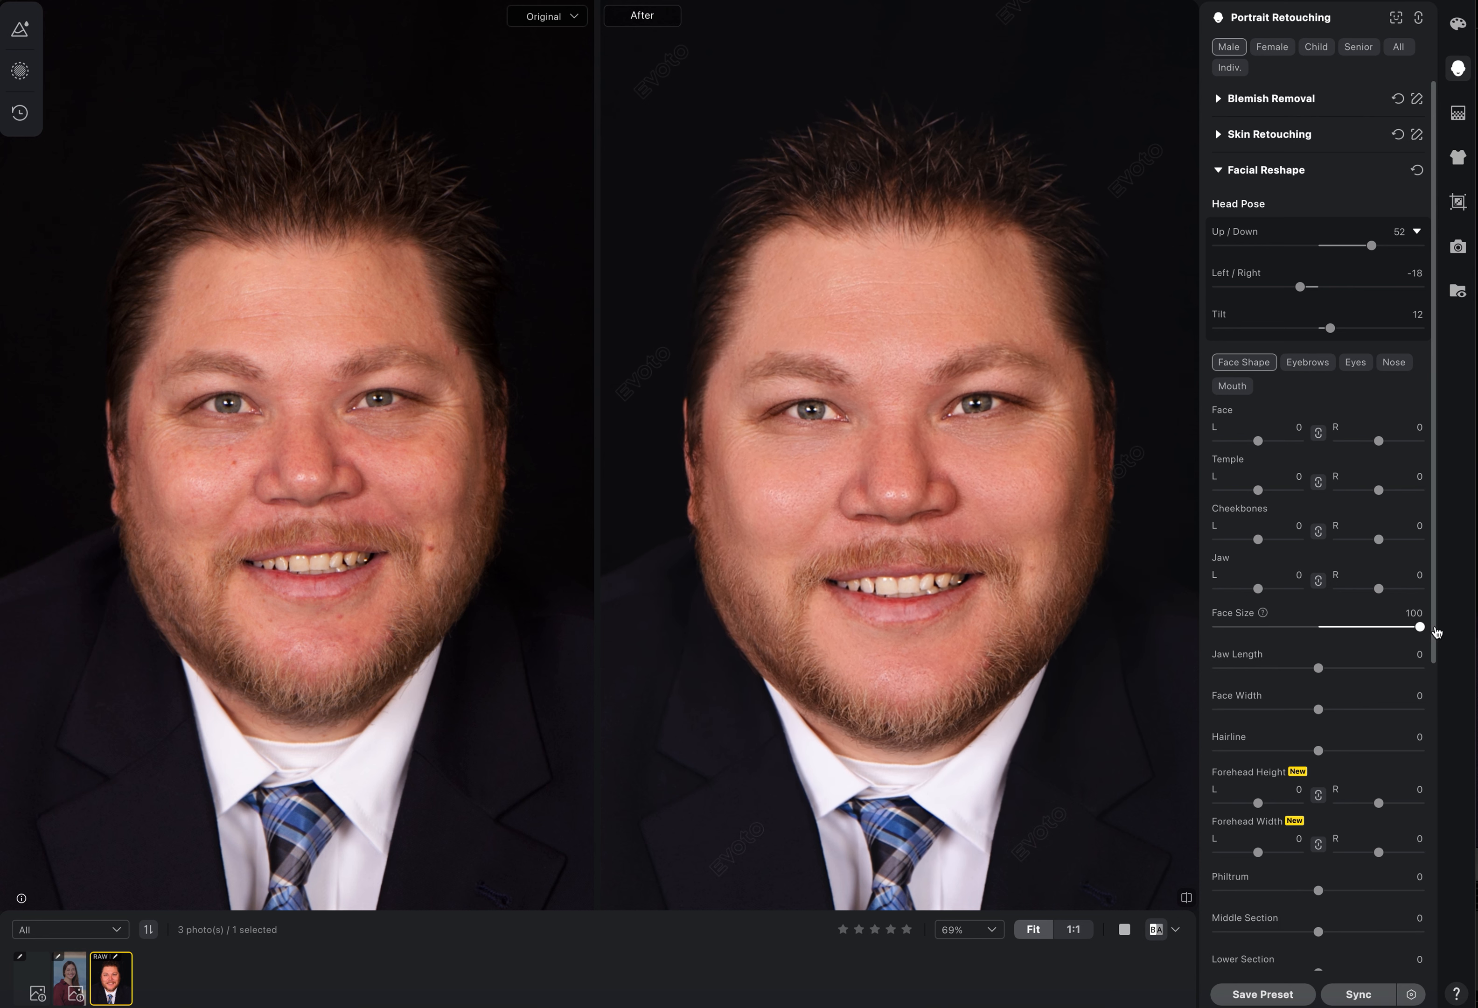
double_click(1240, 615)
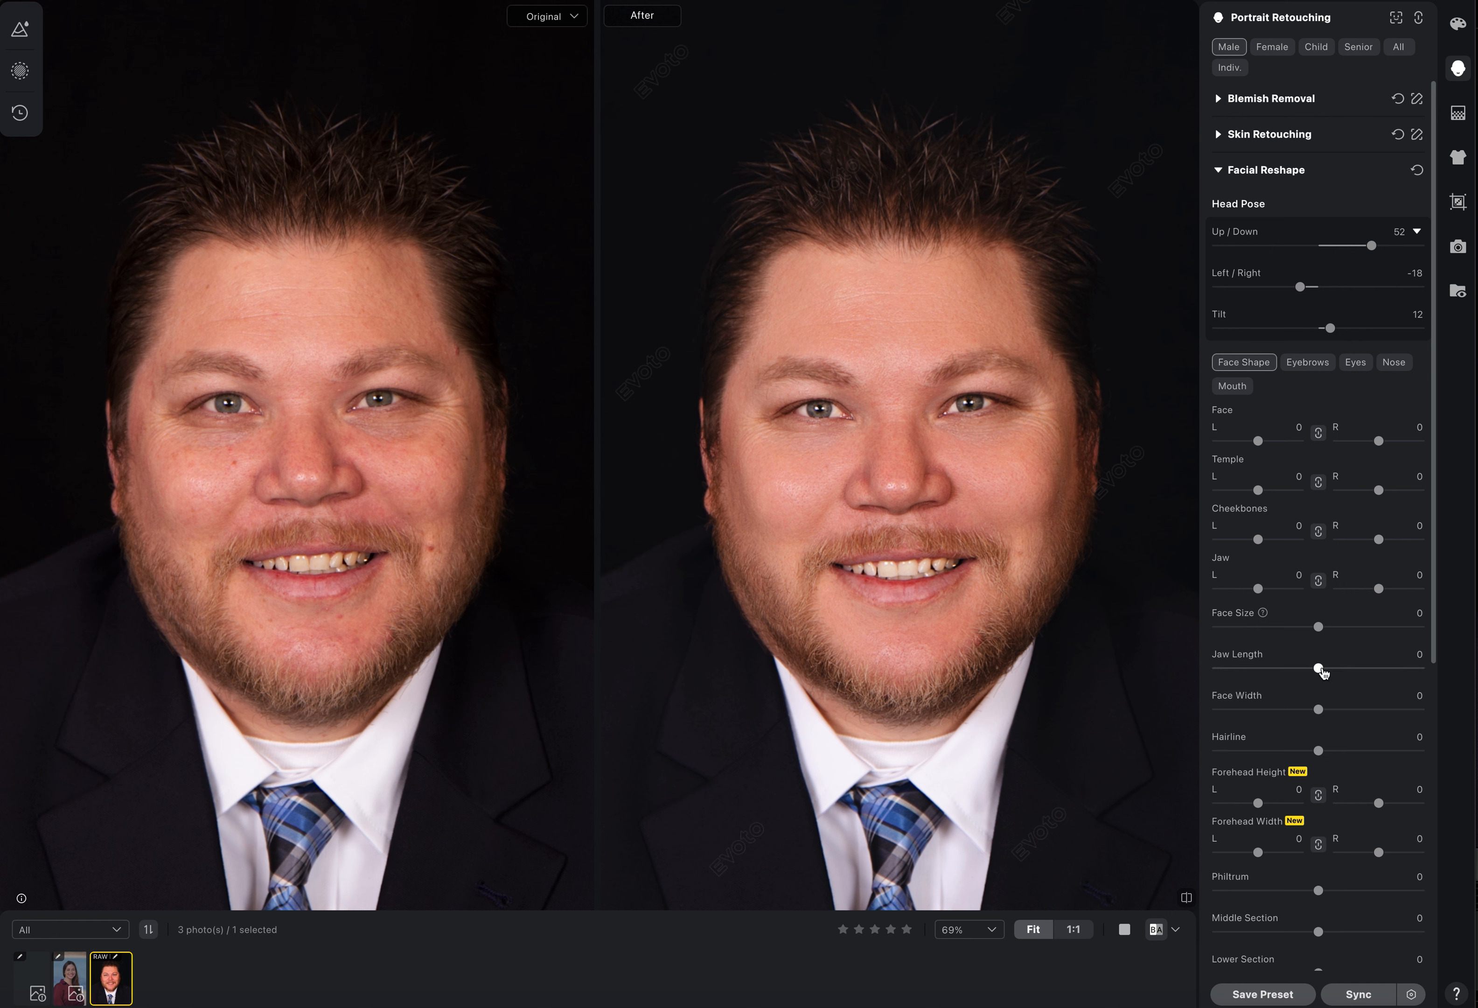
drag(1319, 630, 1423, 622)
double_click(1225, 615)
Try Jaw Length at 100 and Face Width at -100, resetting each to 0
drag(1320, 672, 1425, 671)
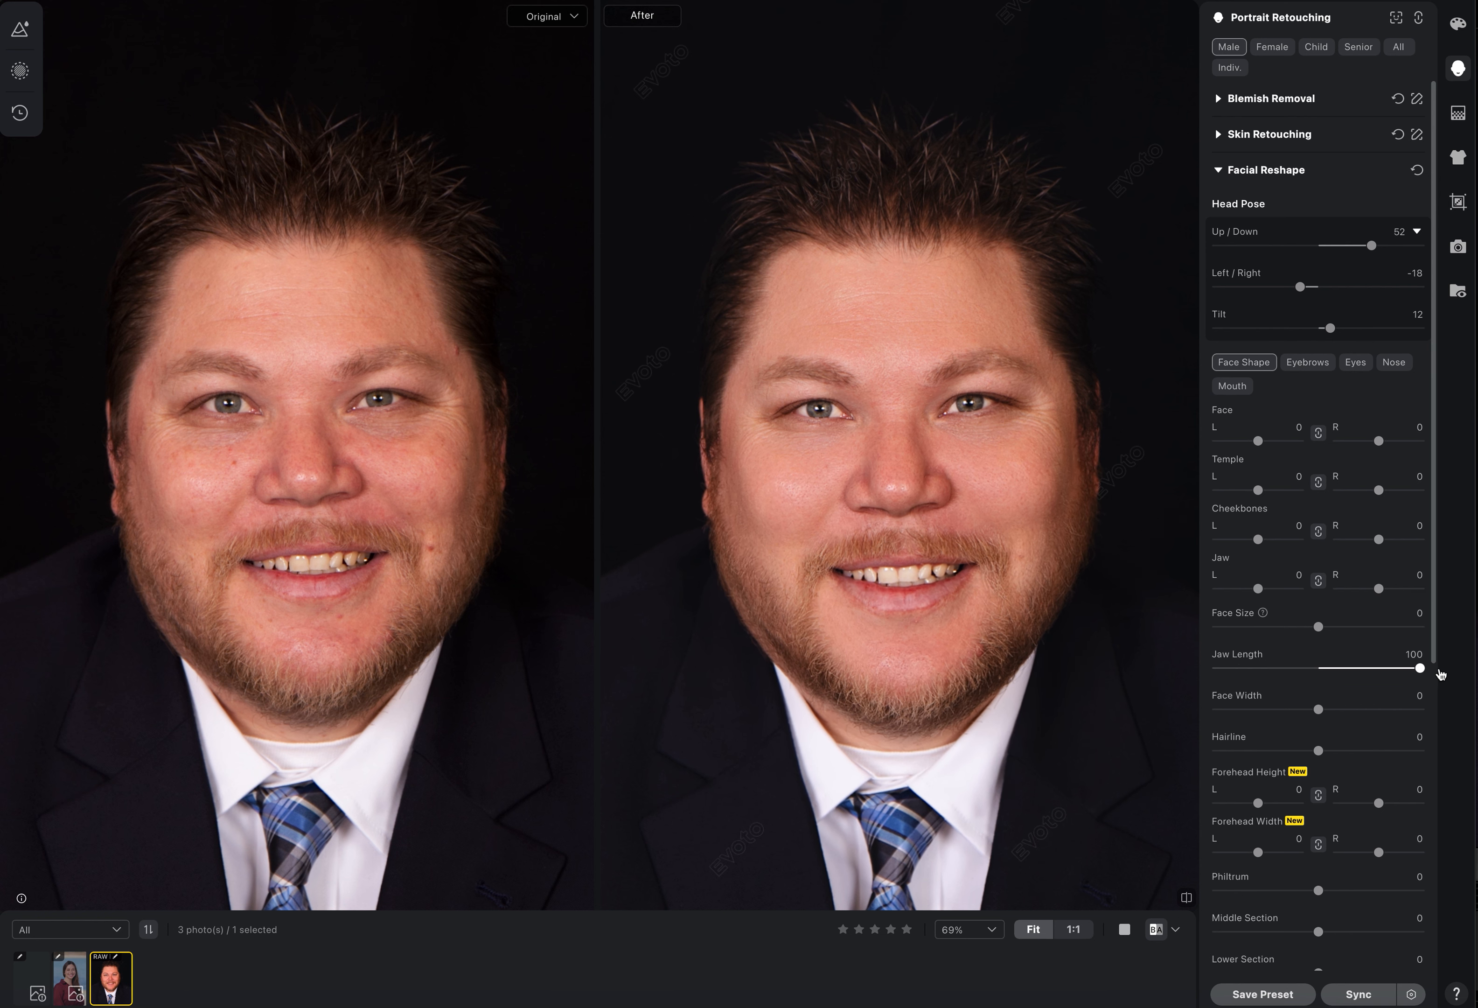
double_click(1239, 656)
drag(1321, 712, 1211, 708)
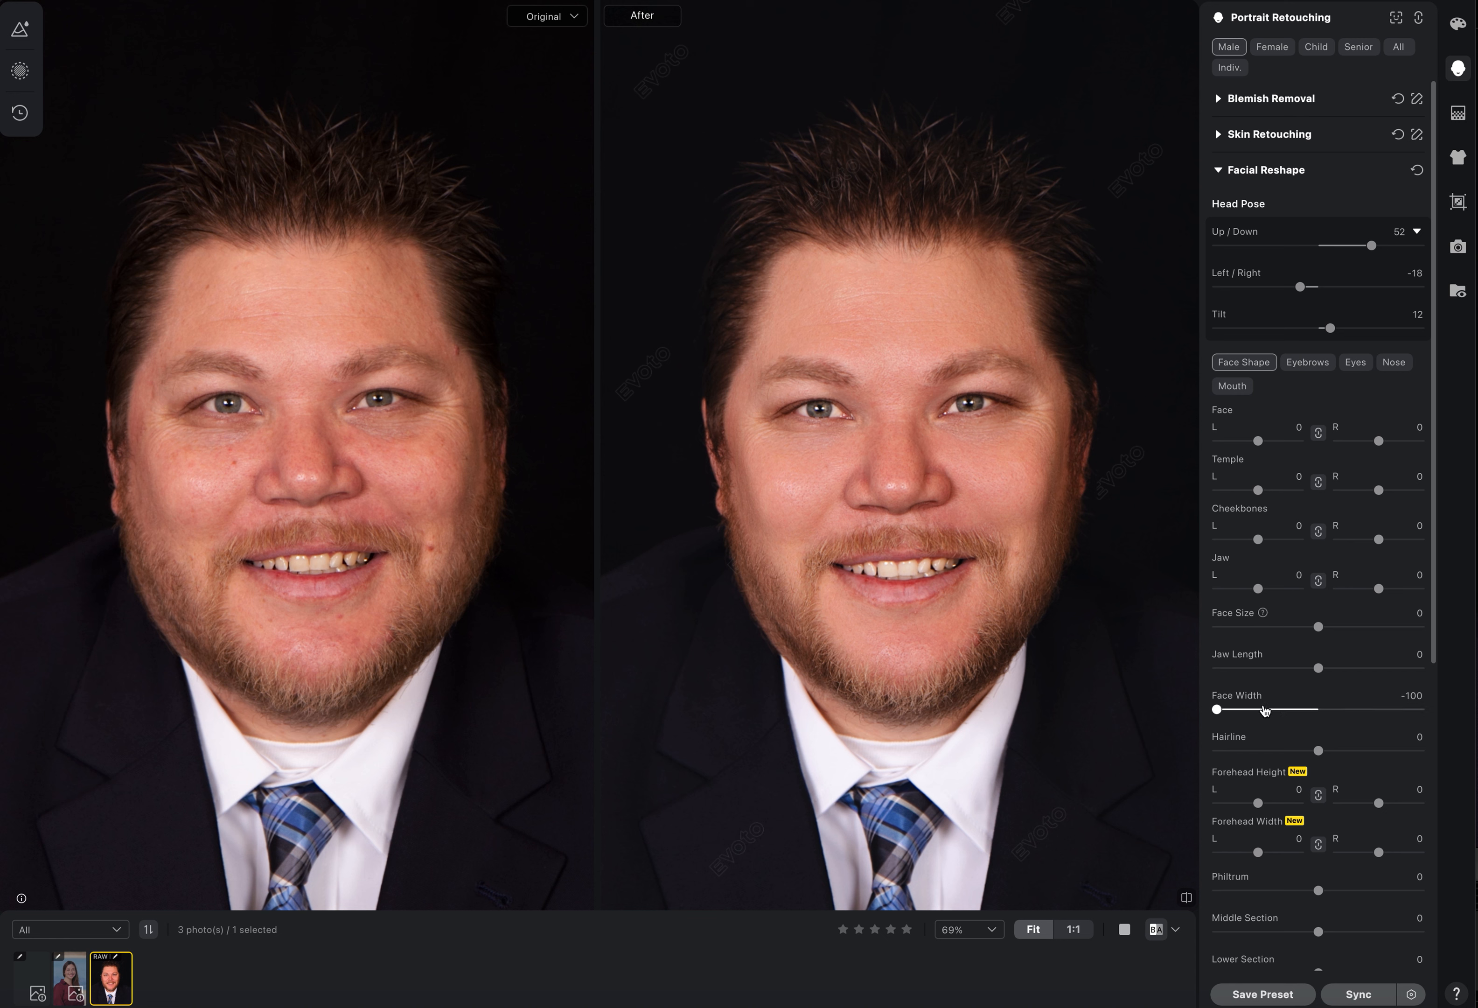
double_click(1247, 699)
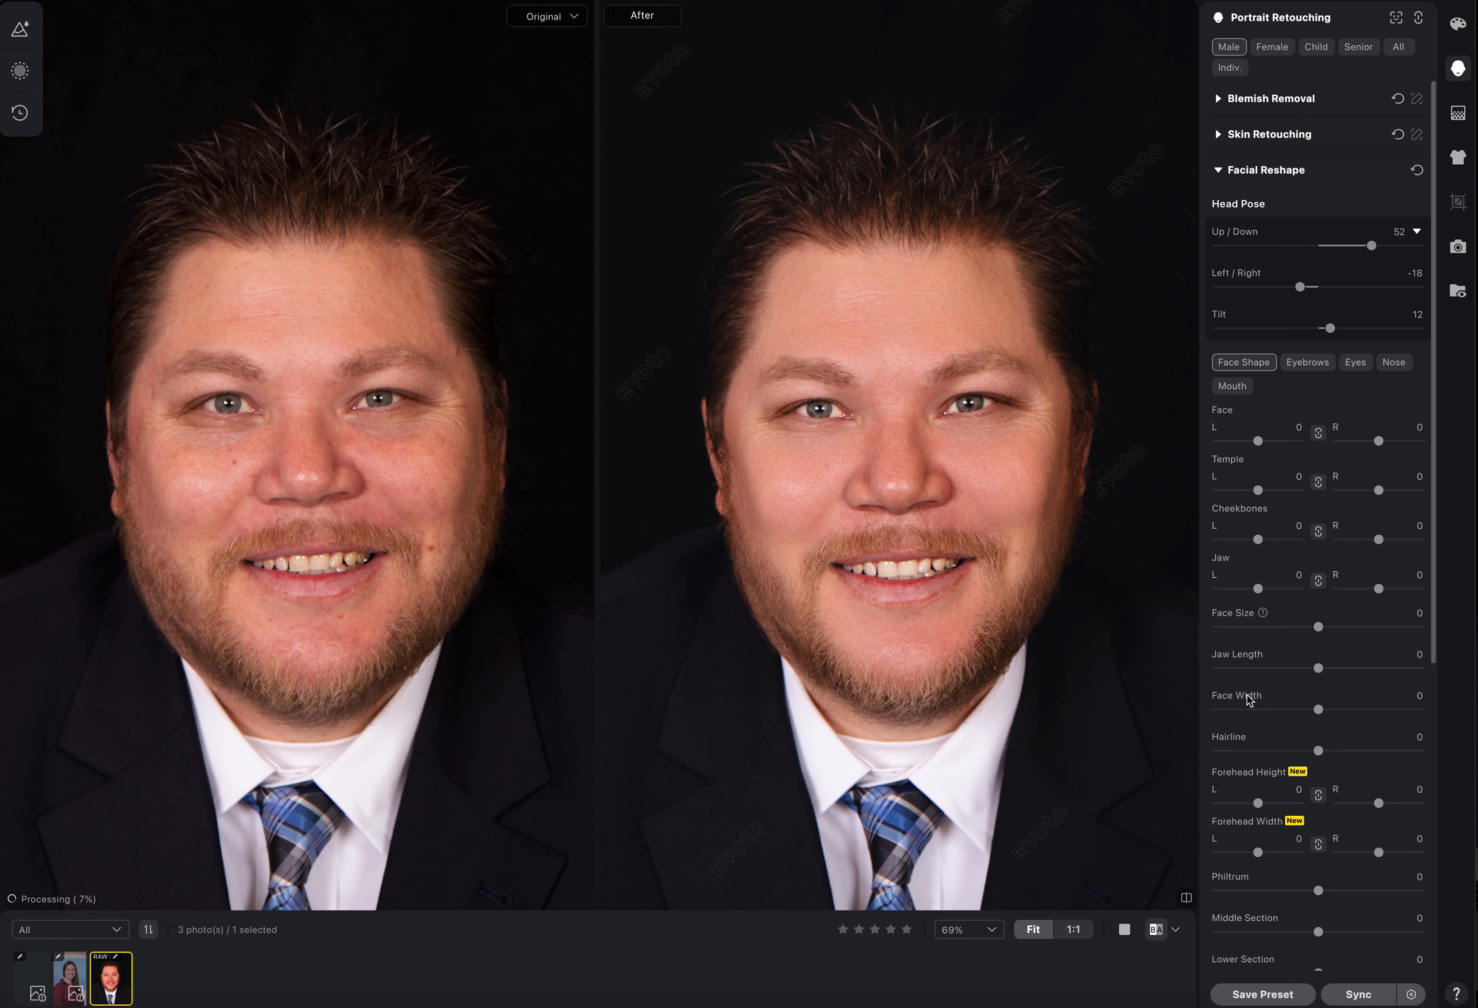
Try Hairline and both sides of Forehead Height at 100 and -100, resetting each to 0
scroll(1281, 663, down, 1)
scroll(1281, 662, down, 1)
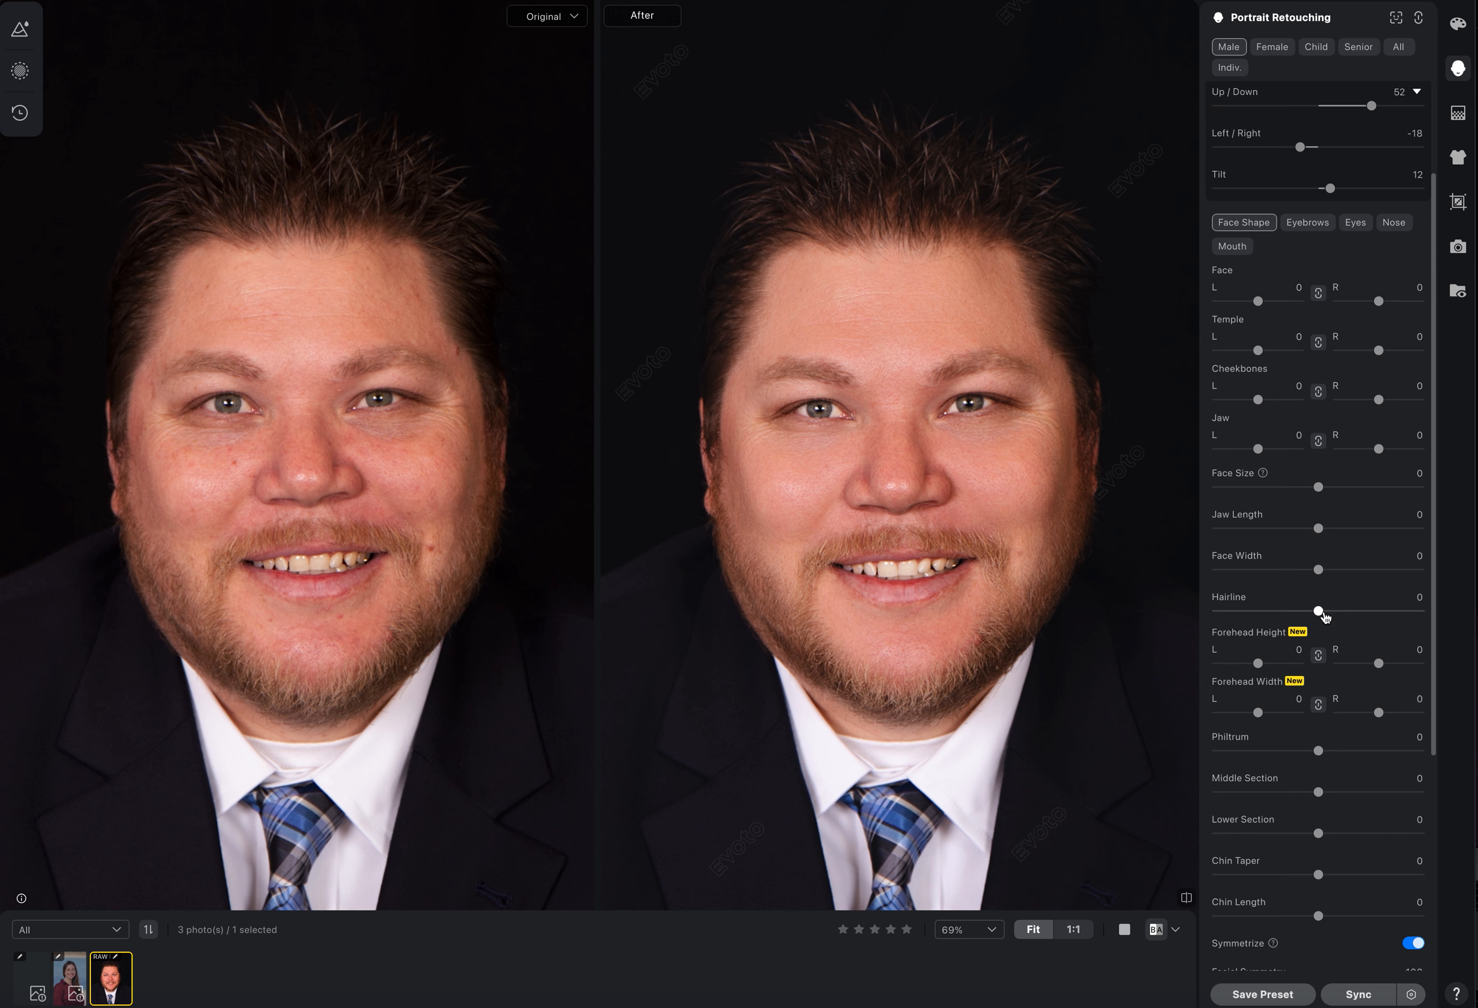
drag(1322, 615, 1414, 621)
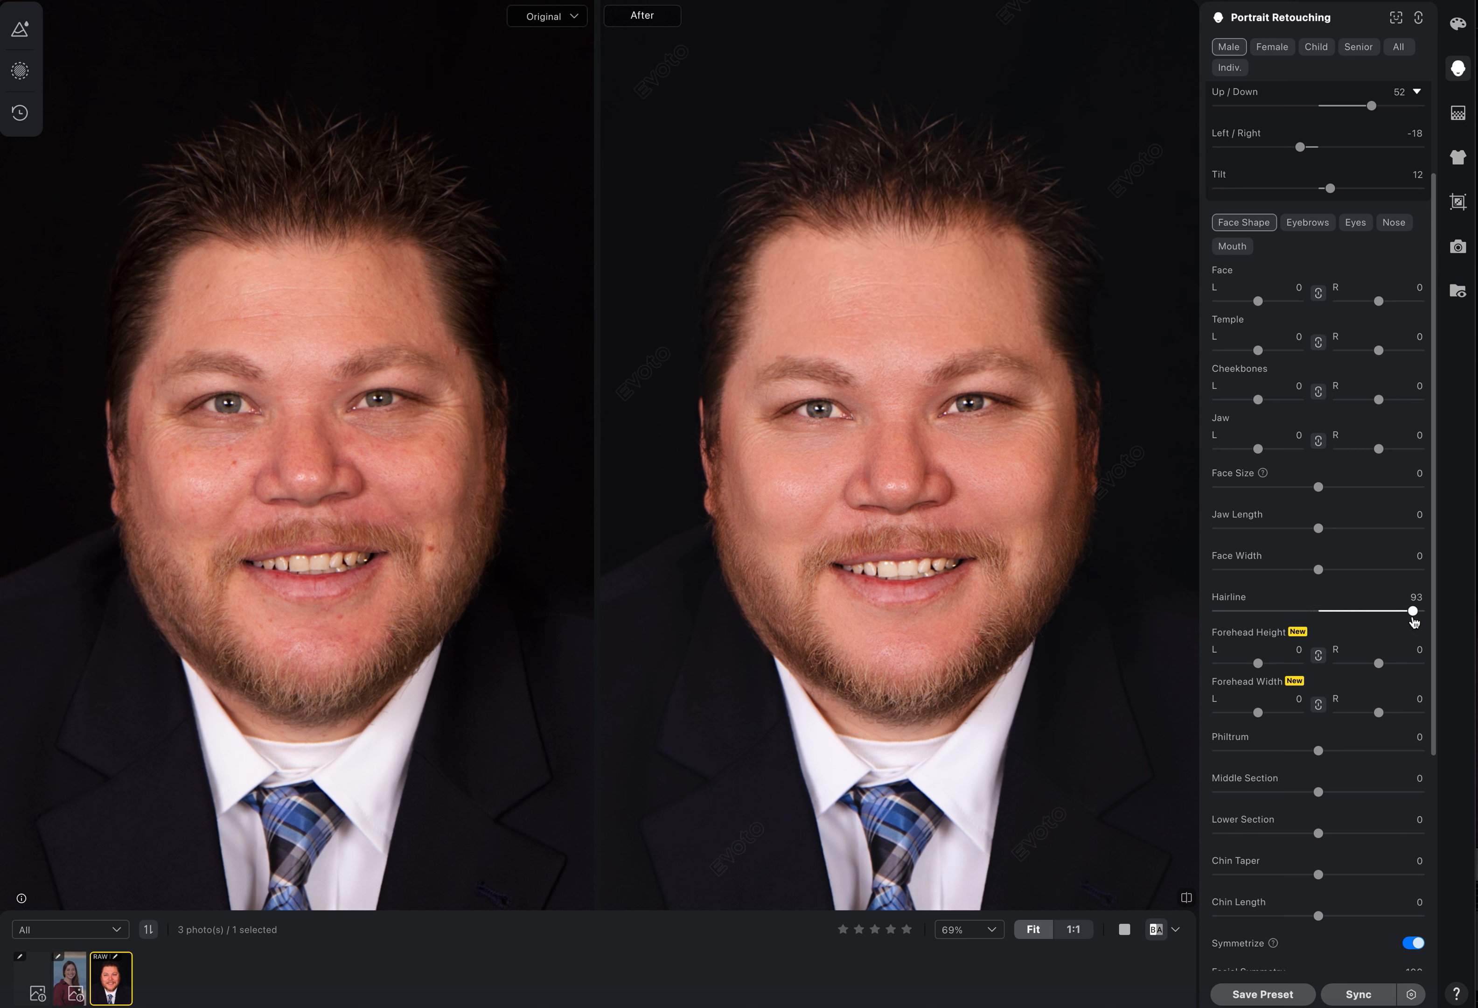
drag(1408, 620, 1475, 669)
double_click(1224, 599)
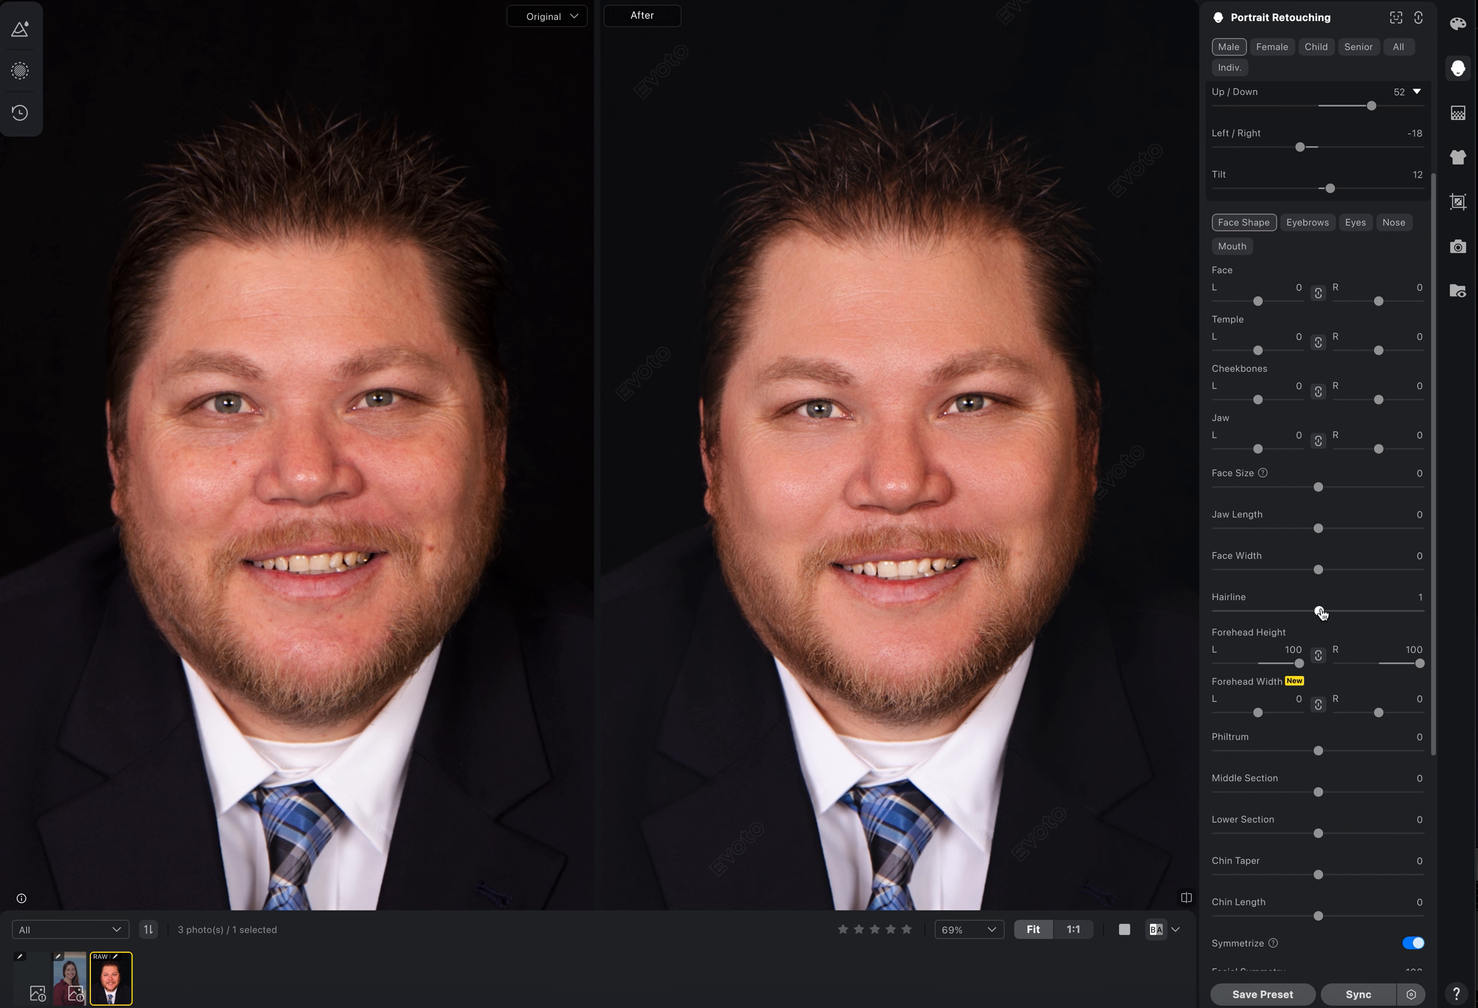
drag(1321, 612, 1424, 615)
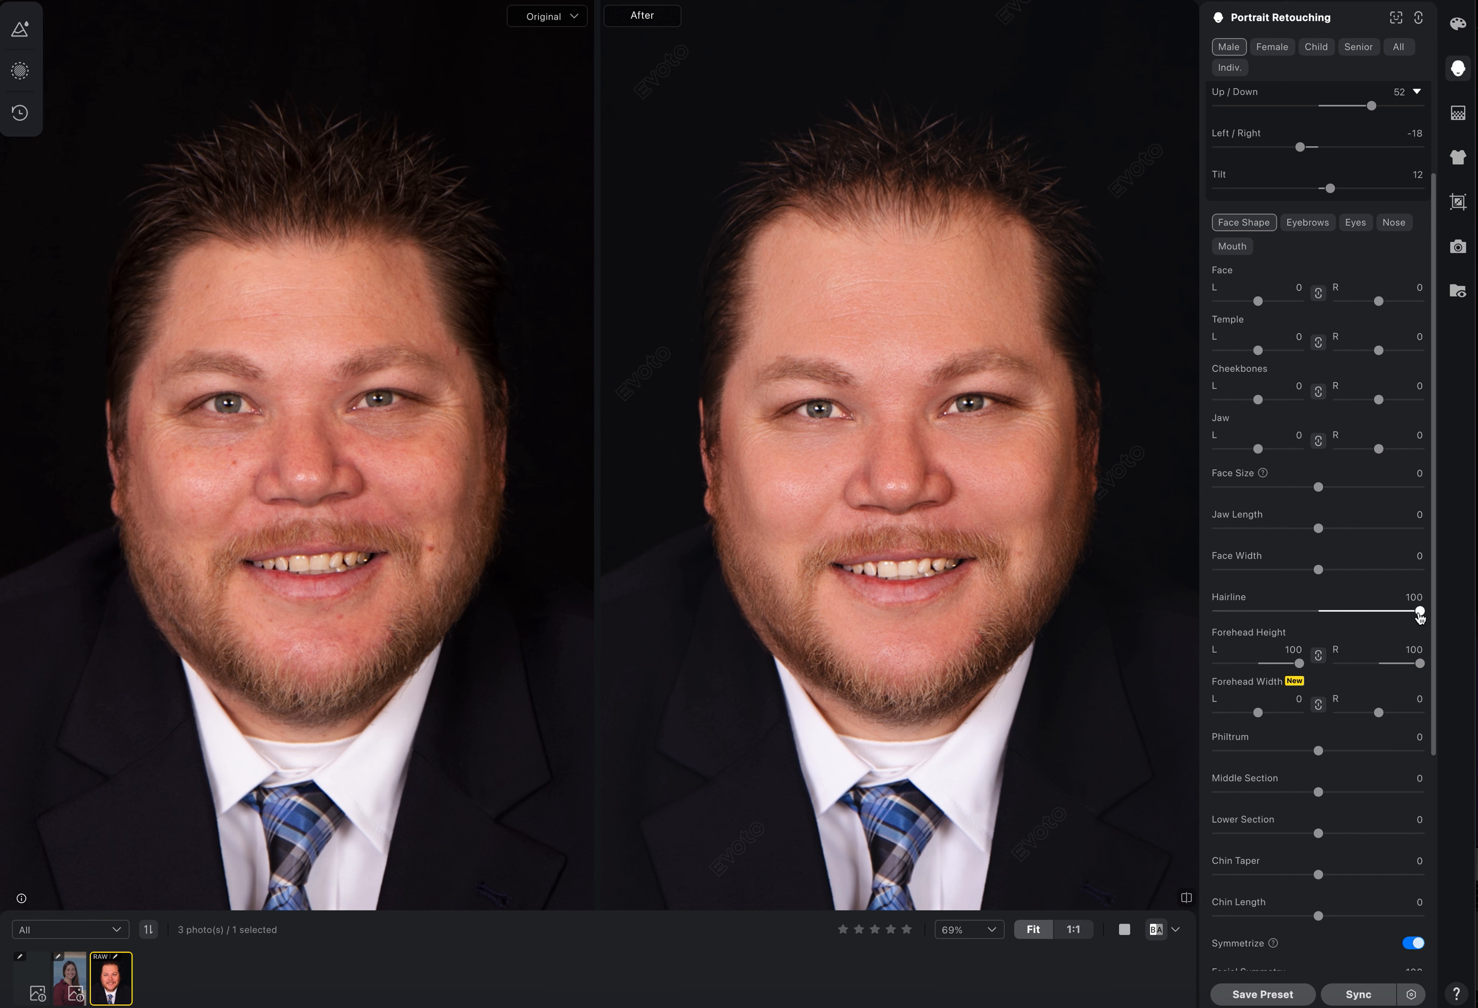
drag(1421, 611, 1217, 612)
drag(1299, 662, 1217, 663)
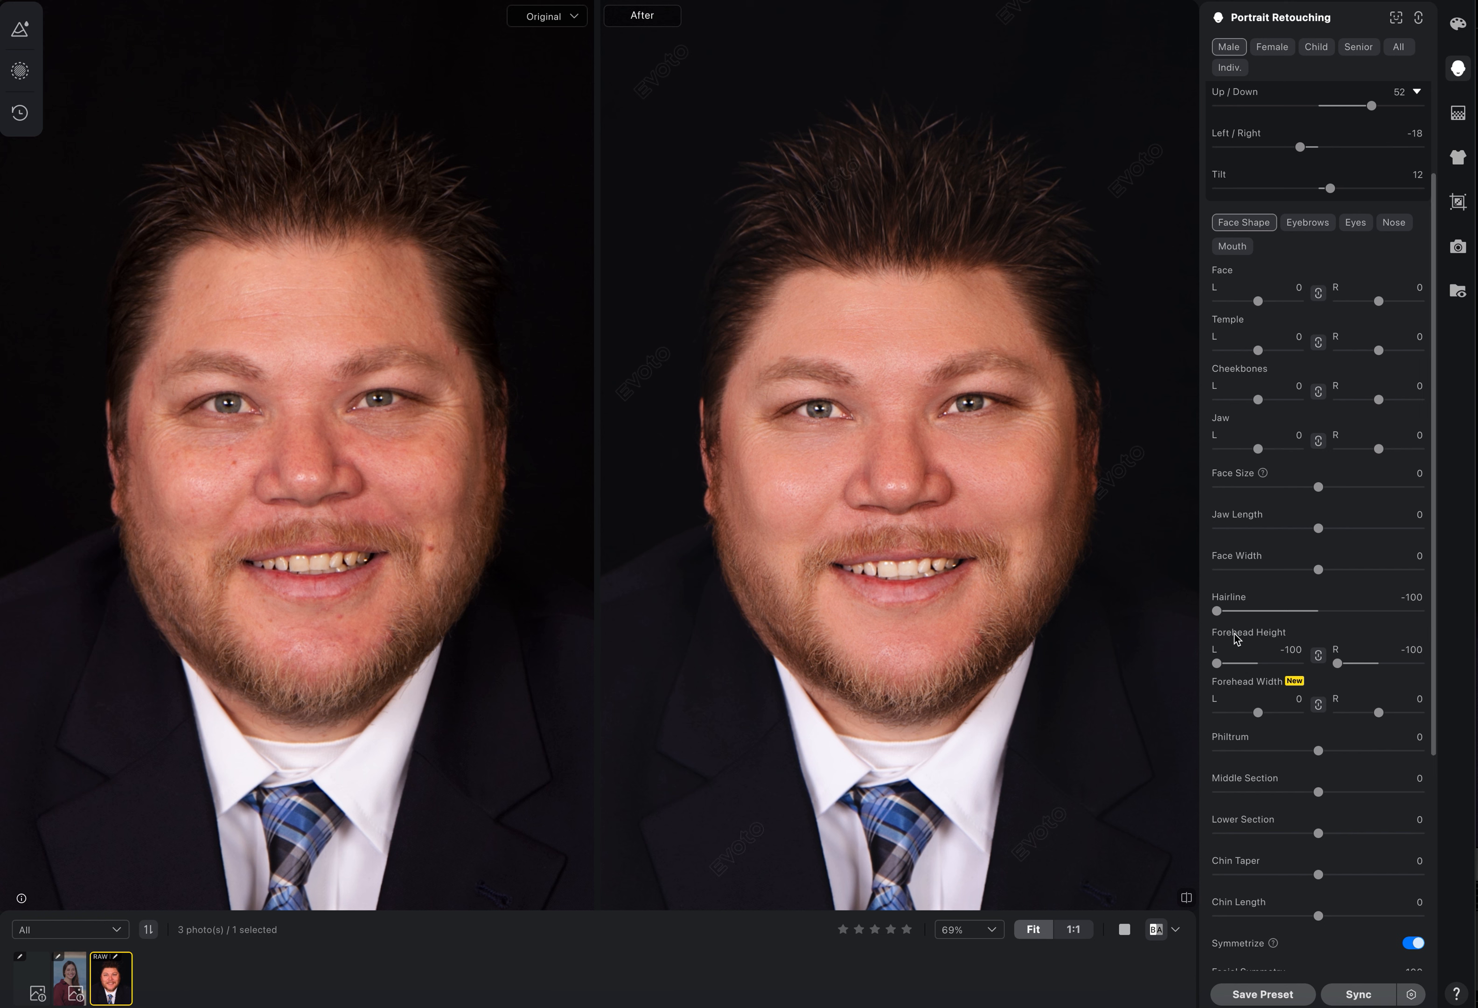
scroll(1233, 633, up, 1)
double_click(1238, 608)
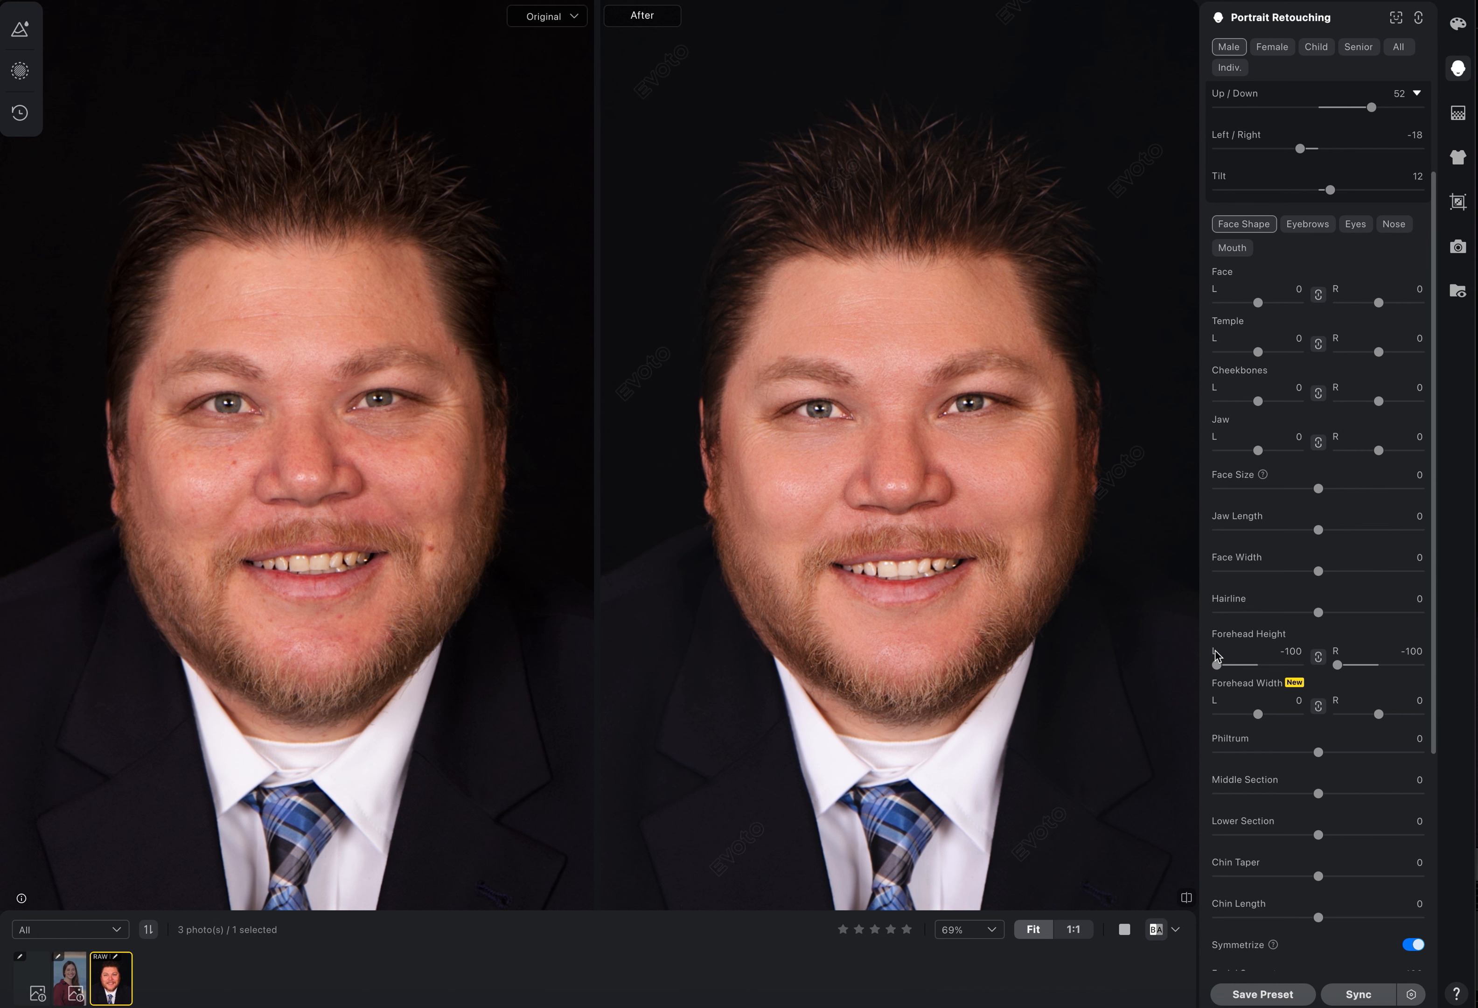
double_click(1217, 664)
Set Forehead Width to 98 on both sides
scroll(1250, 643, down, 3)
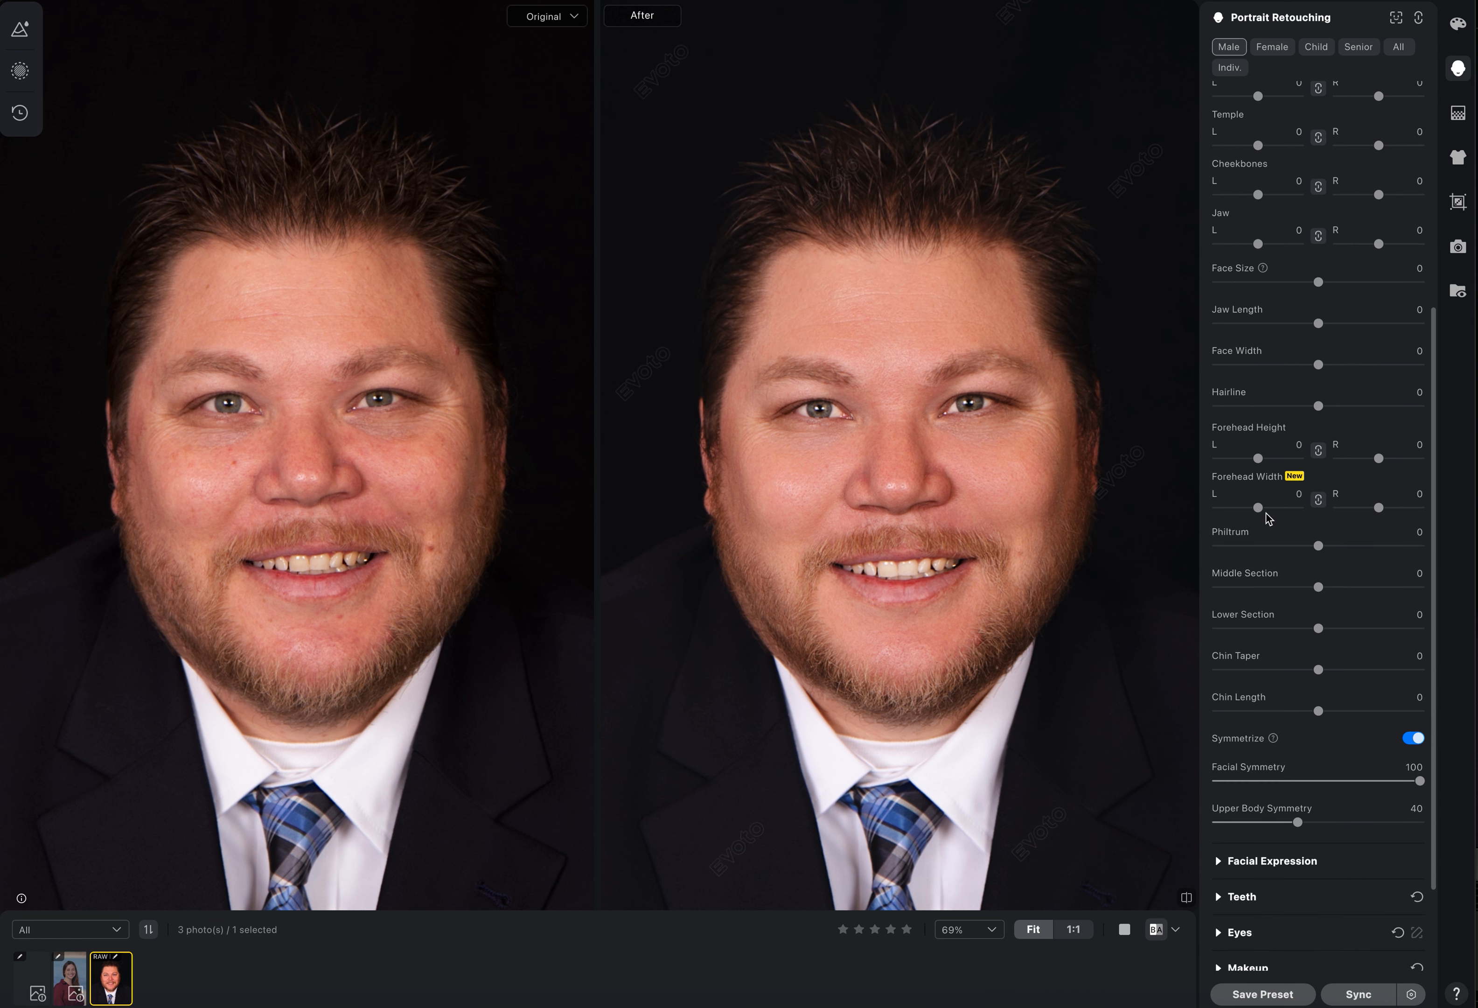
drag(1258, 507, 1297, 513)
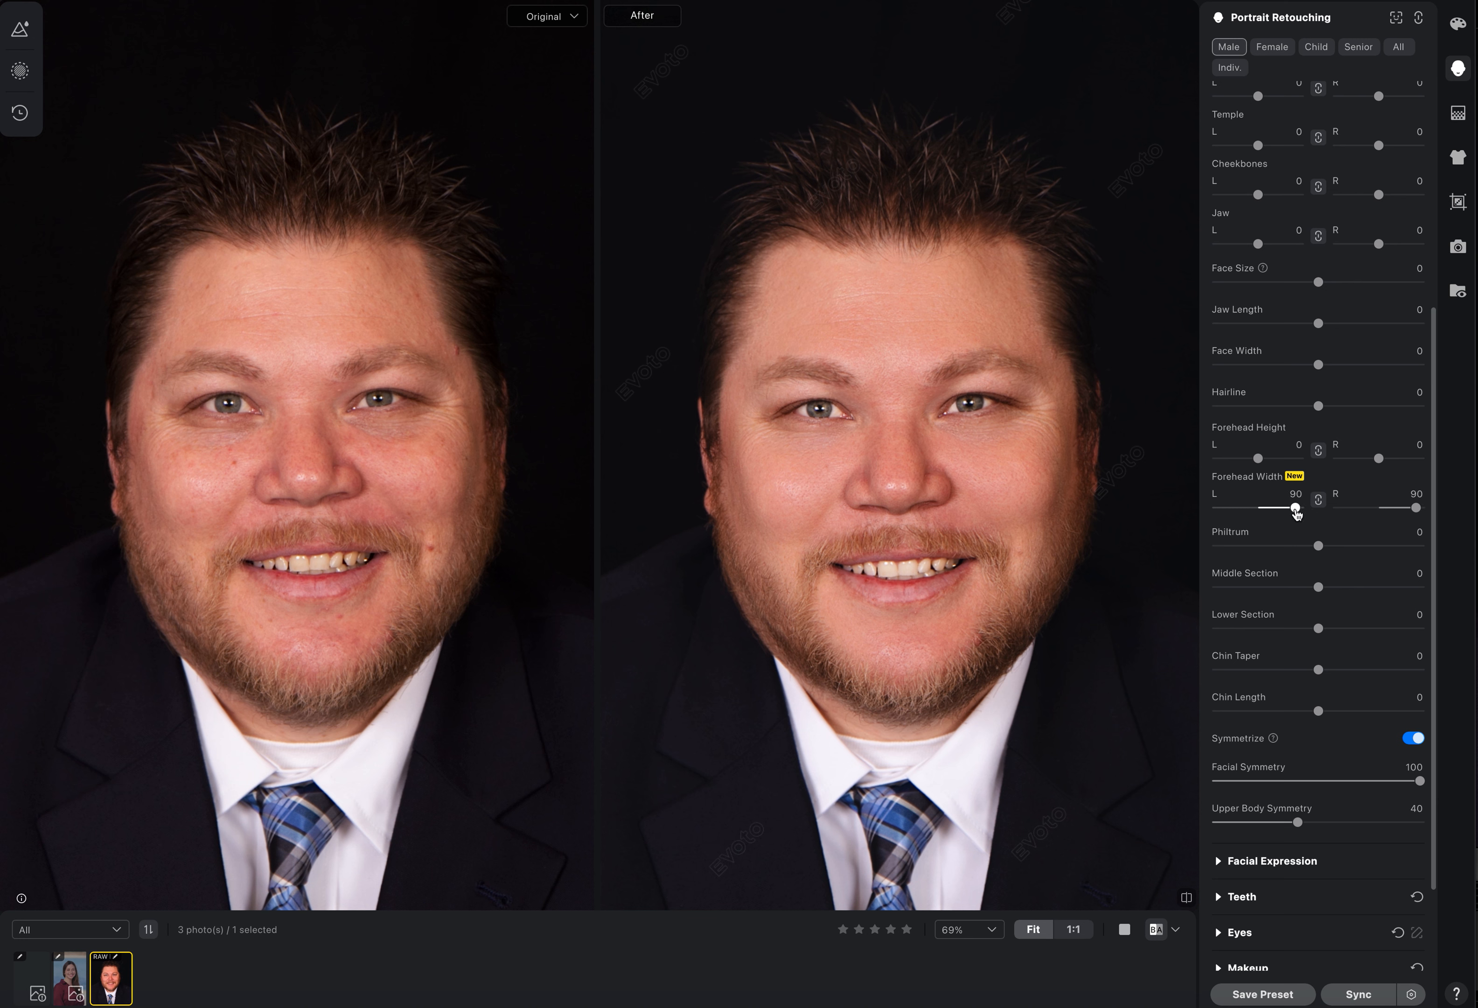
drag(1297, 512, 1295, 512)
mouse_move(1295, 511)
mouse_down()
mouse_move(1248, 508)
mouse_move(1300, 511)
mouse_up()
Try a higher Philtrum, a lower Middle Section and Chin Taper at -100, resetting each to 0
drag(1319, 545, 1387, 548)
double_click(1230, 536)
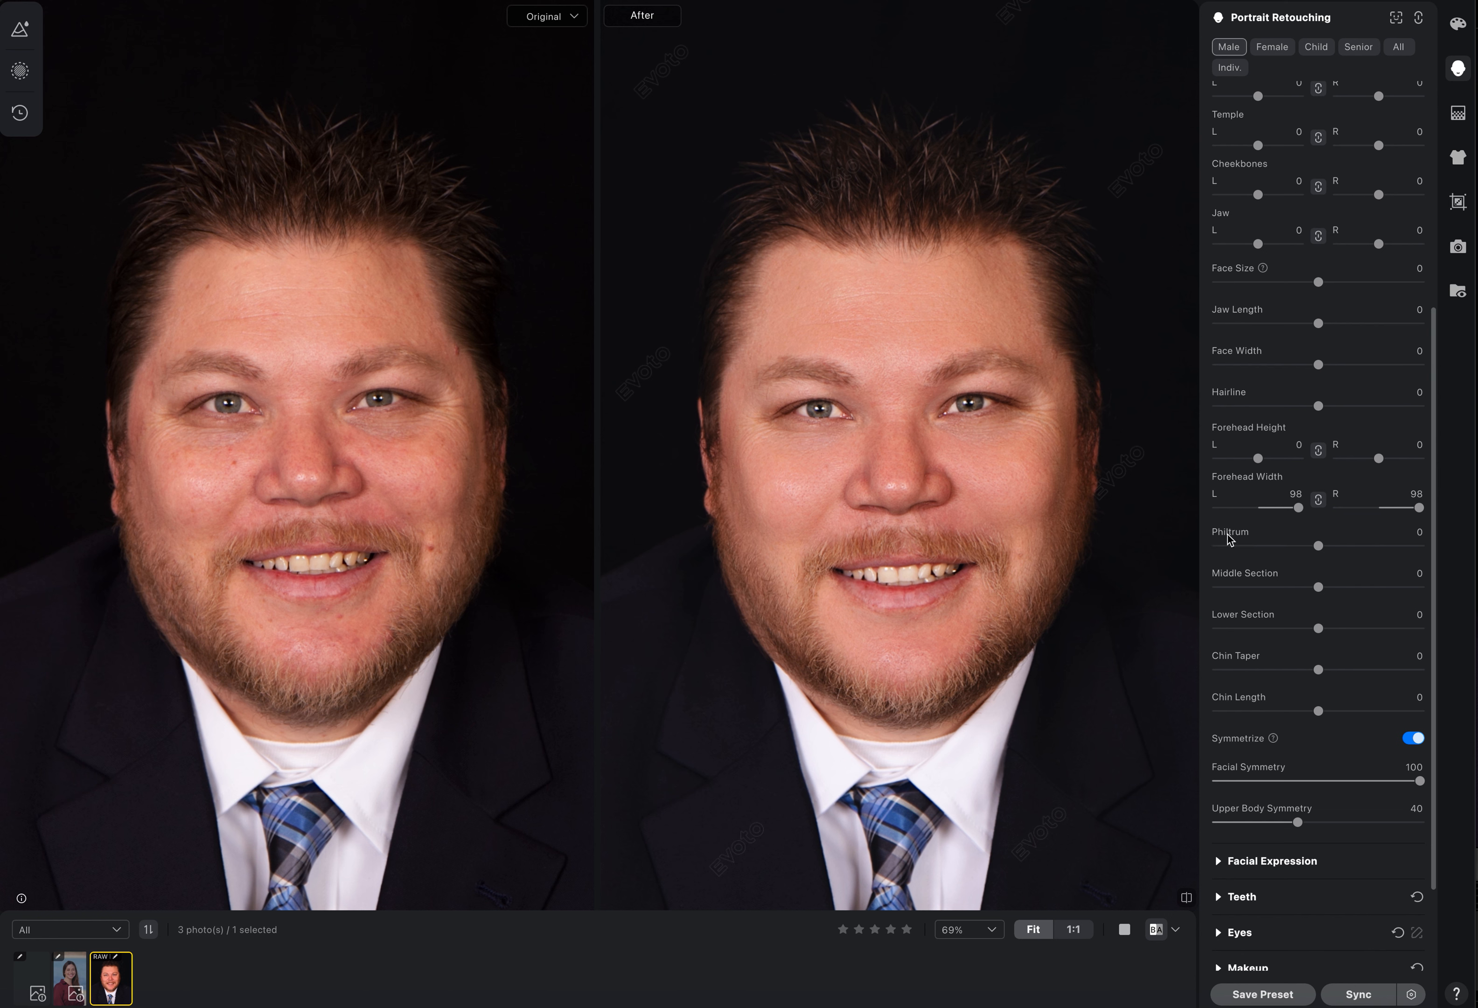
drag(1318, 587, 1151, 667)
double_click(1239, 579)
double_click(1337, 616)
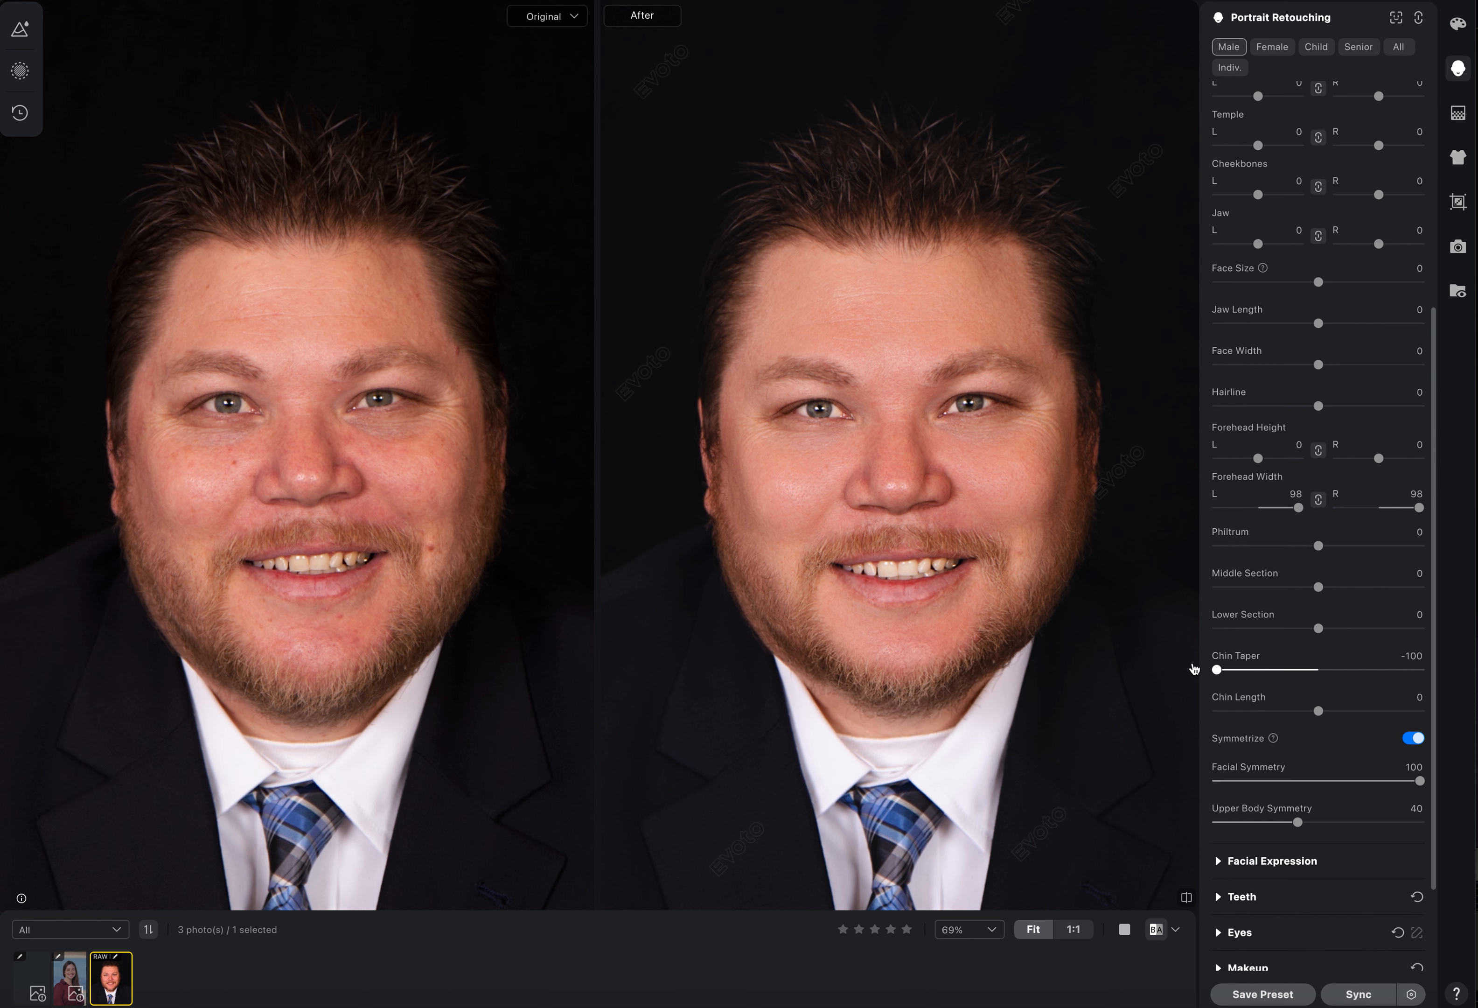
double_click(1237, 662)
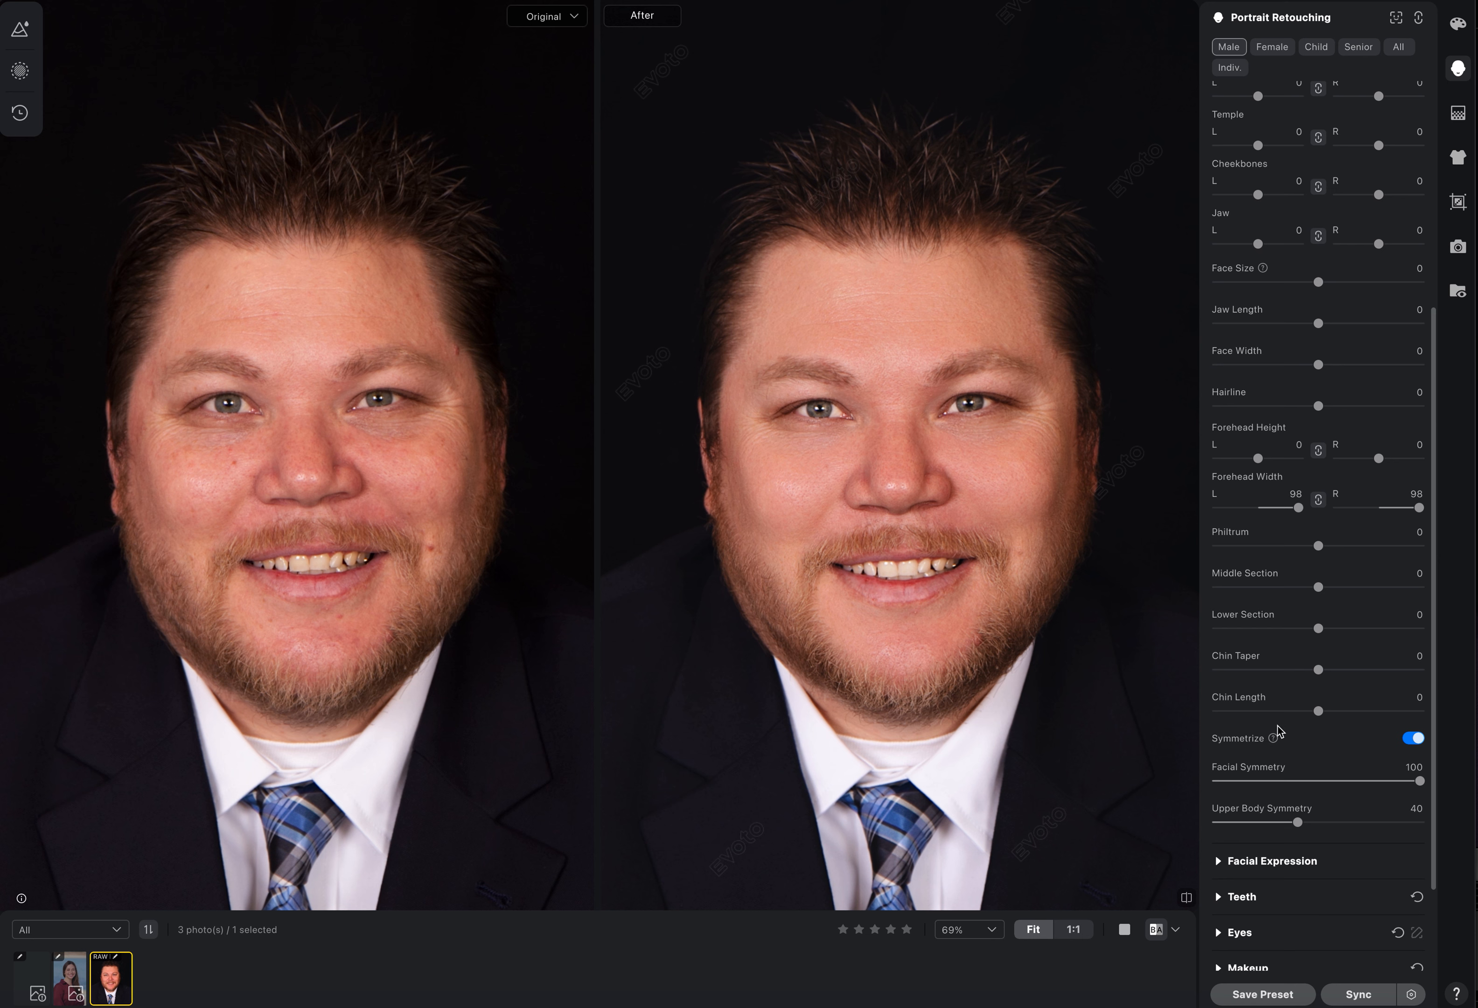
Try Facial Symmetry at 41, and return it to 100
scroll(1280, 727, down, 3)
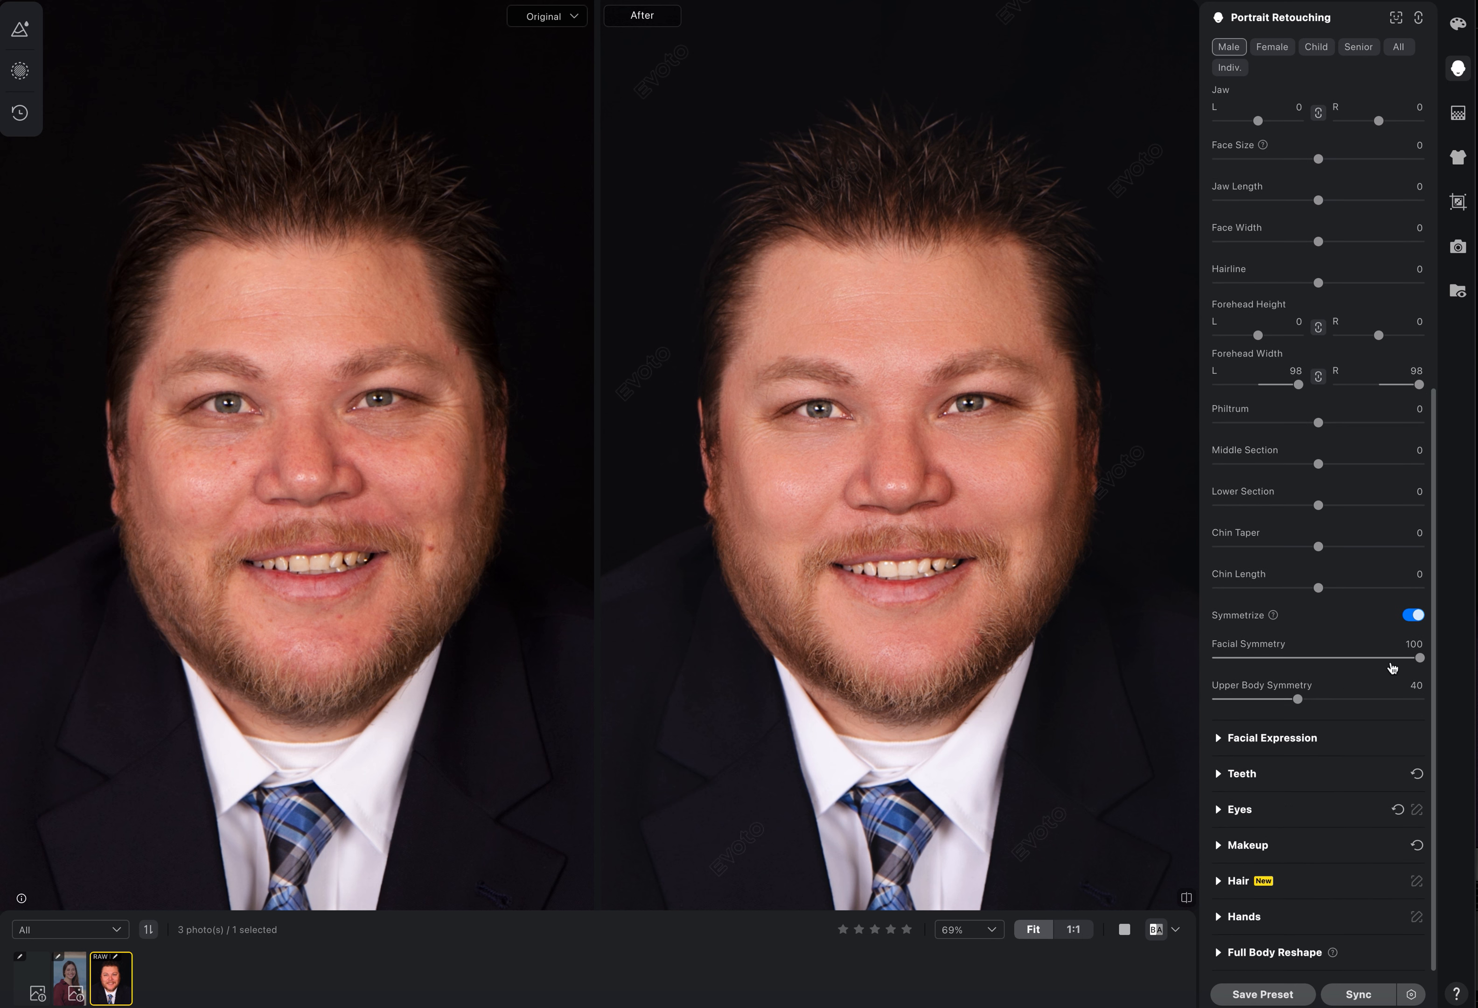
drag(1420, 657, 1301, 659)
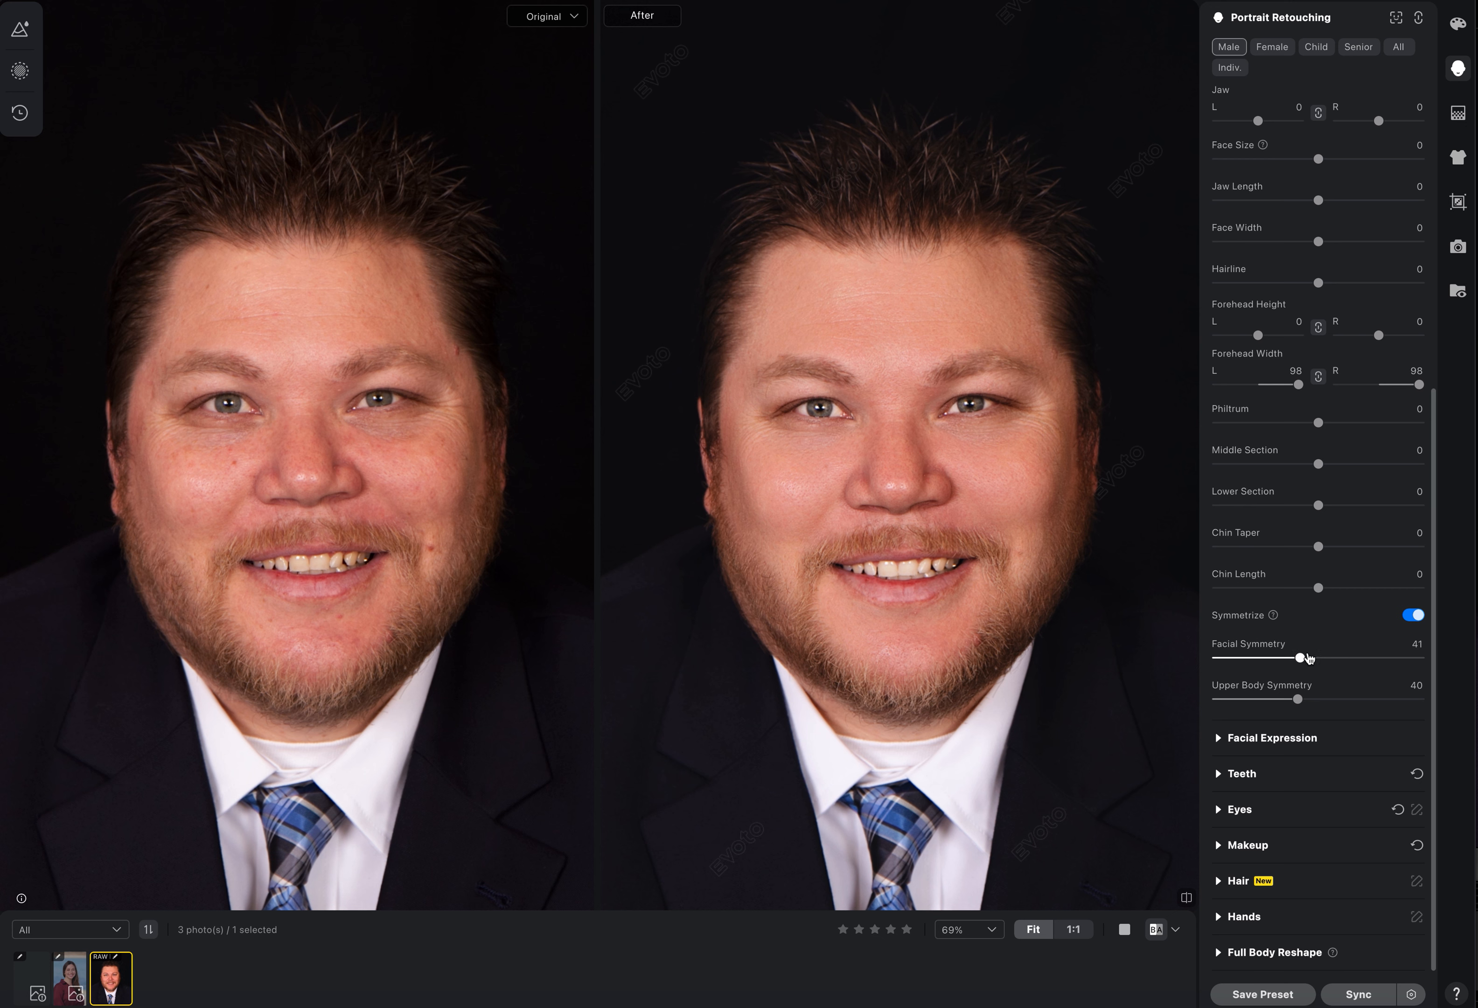
drag(1302, 659, 1421, 657)
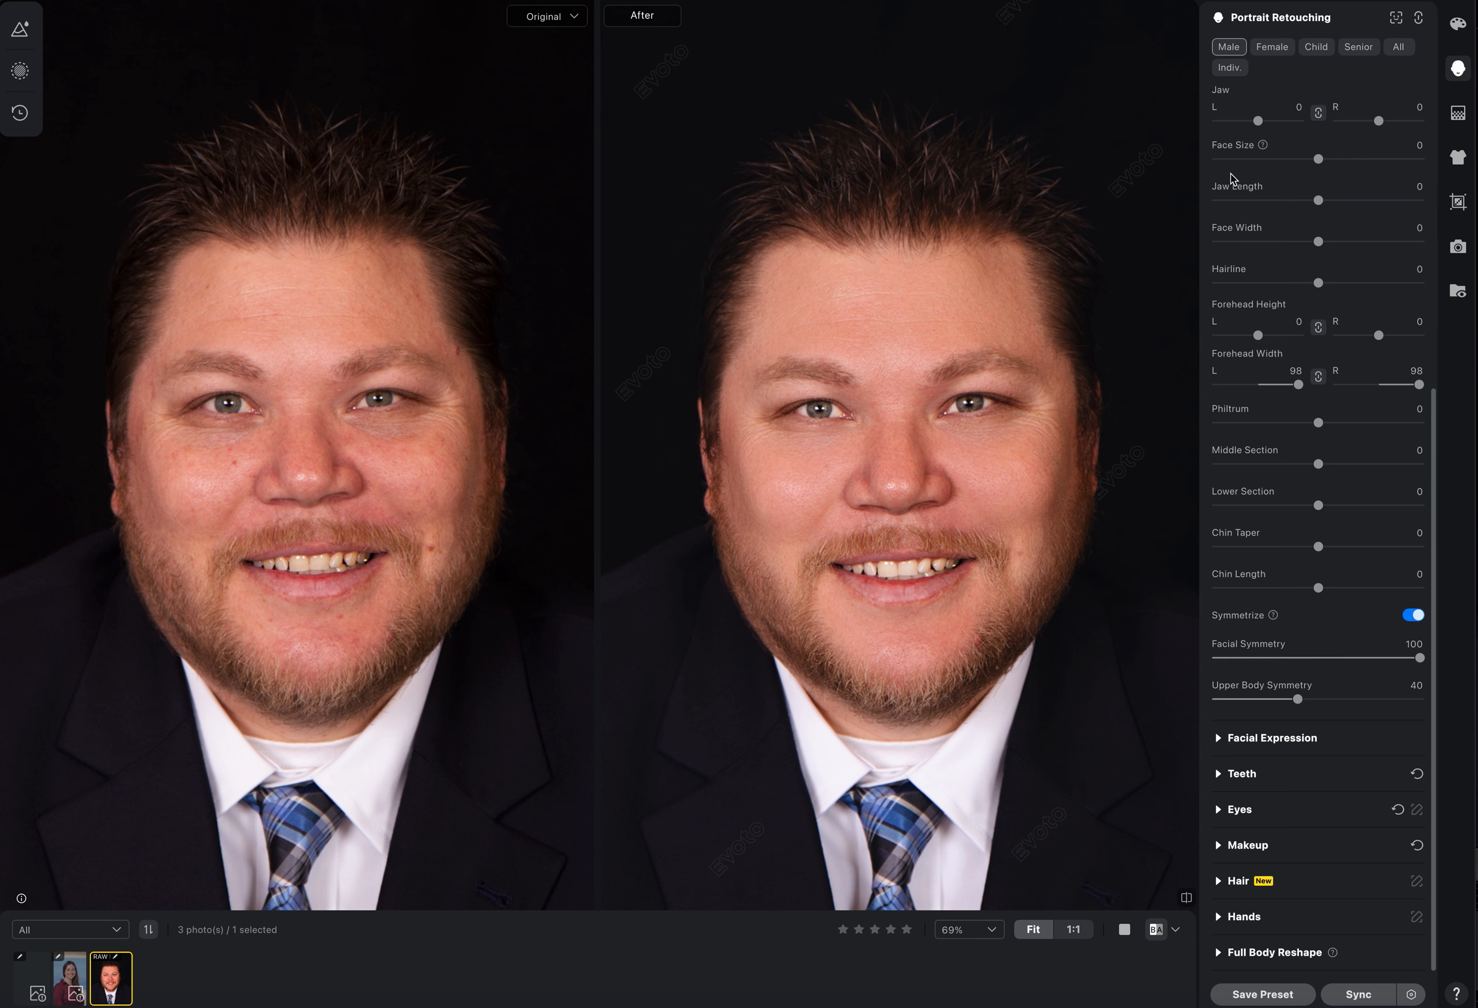
Adjust the Facial Expression with Gummy Smile at 61 on both sides and Gentle Smile at 15
scroll(1228, 180, up, 5)
click(1219, 172)
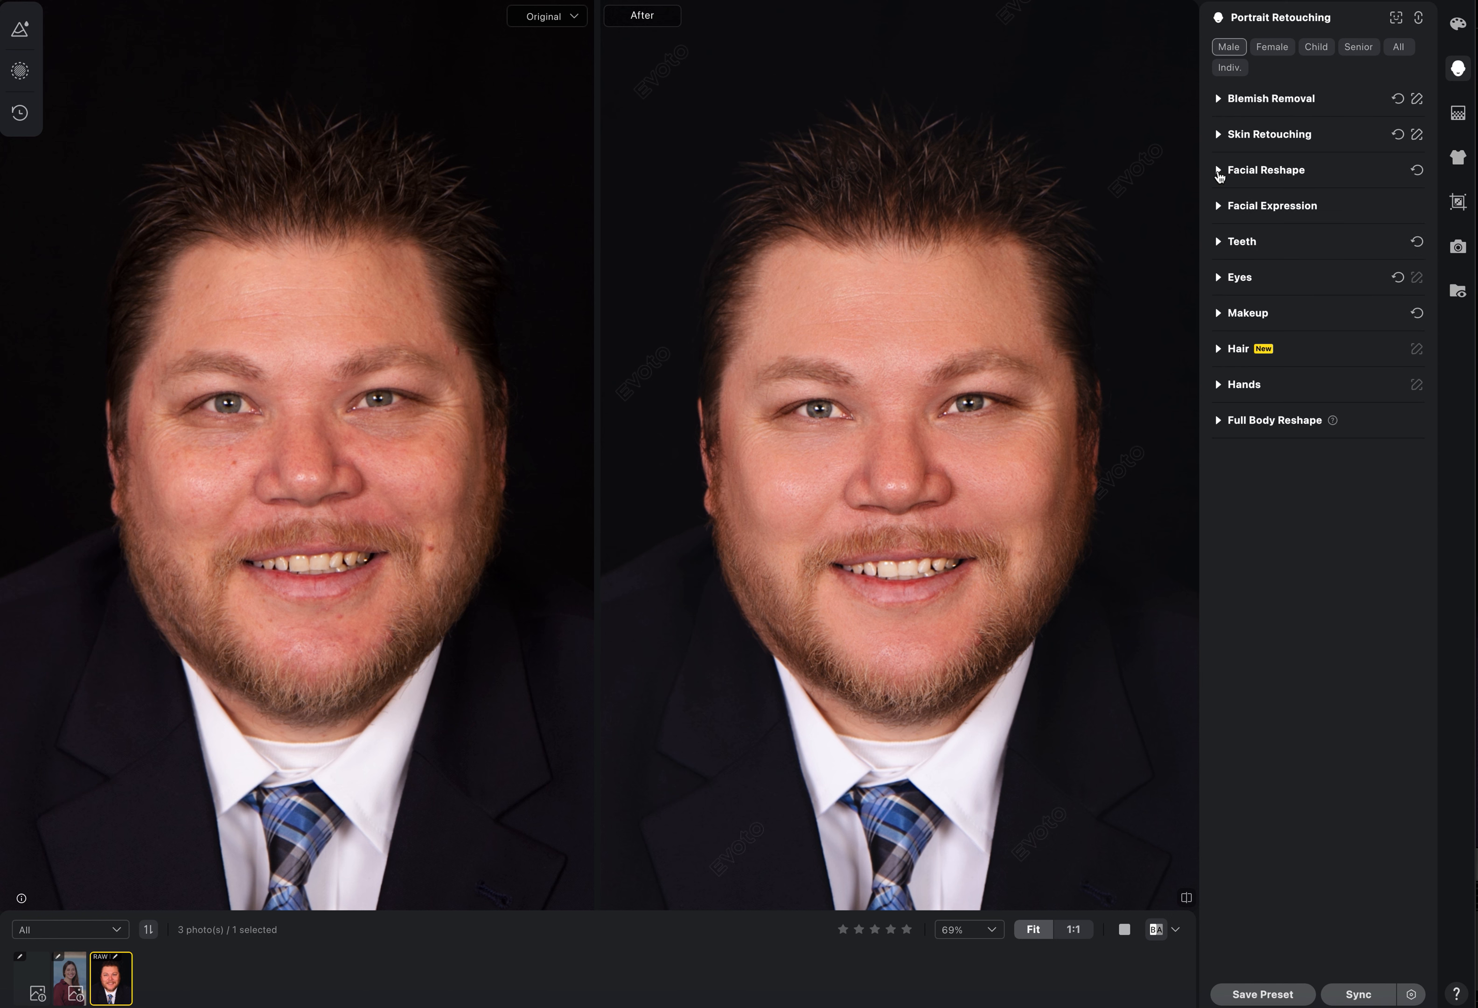
click(1218, 205)
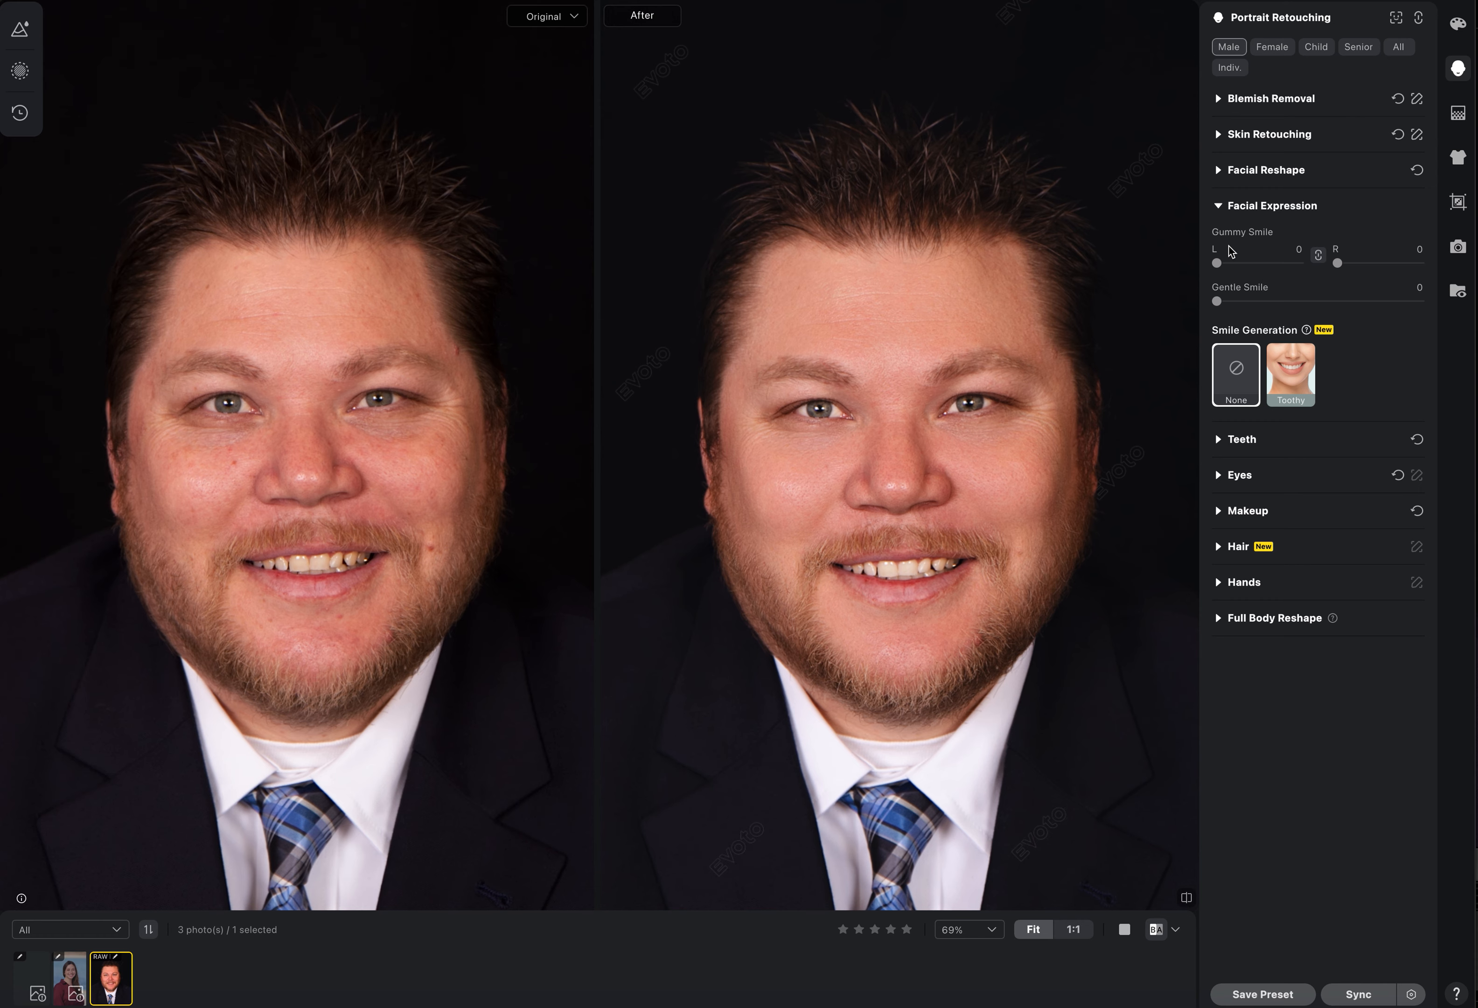
scroll(943, 536, up, 5)
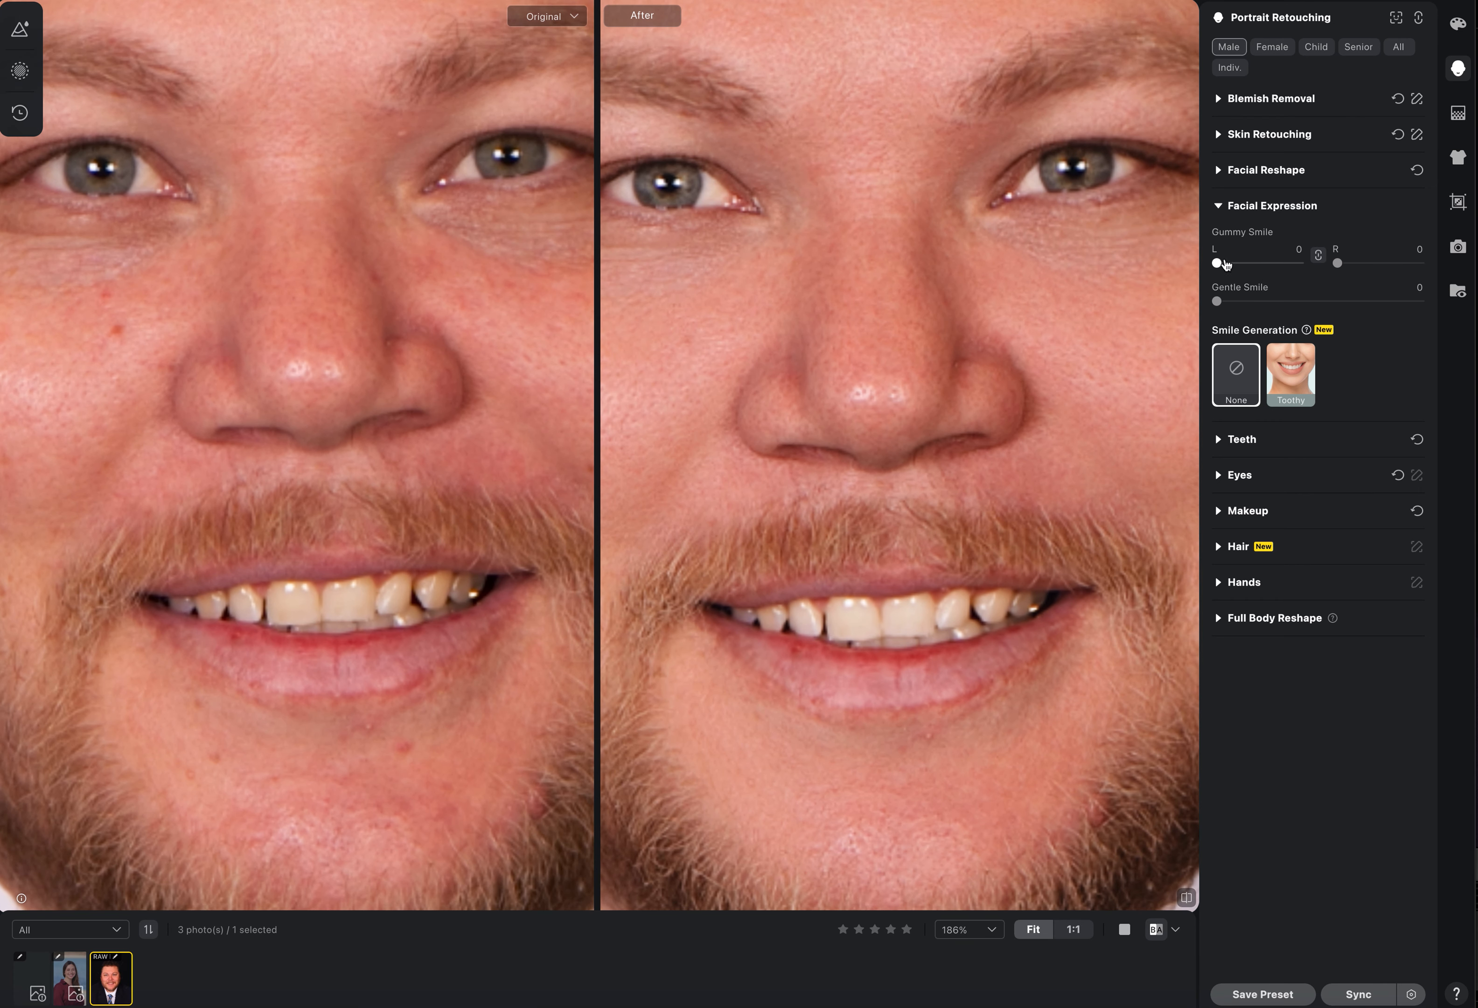
drag(1219, 264, 1247, 265)
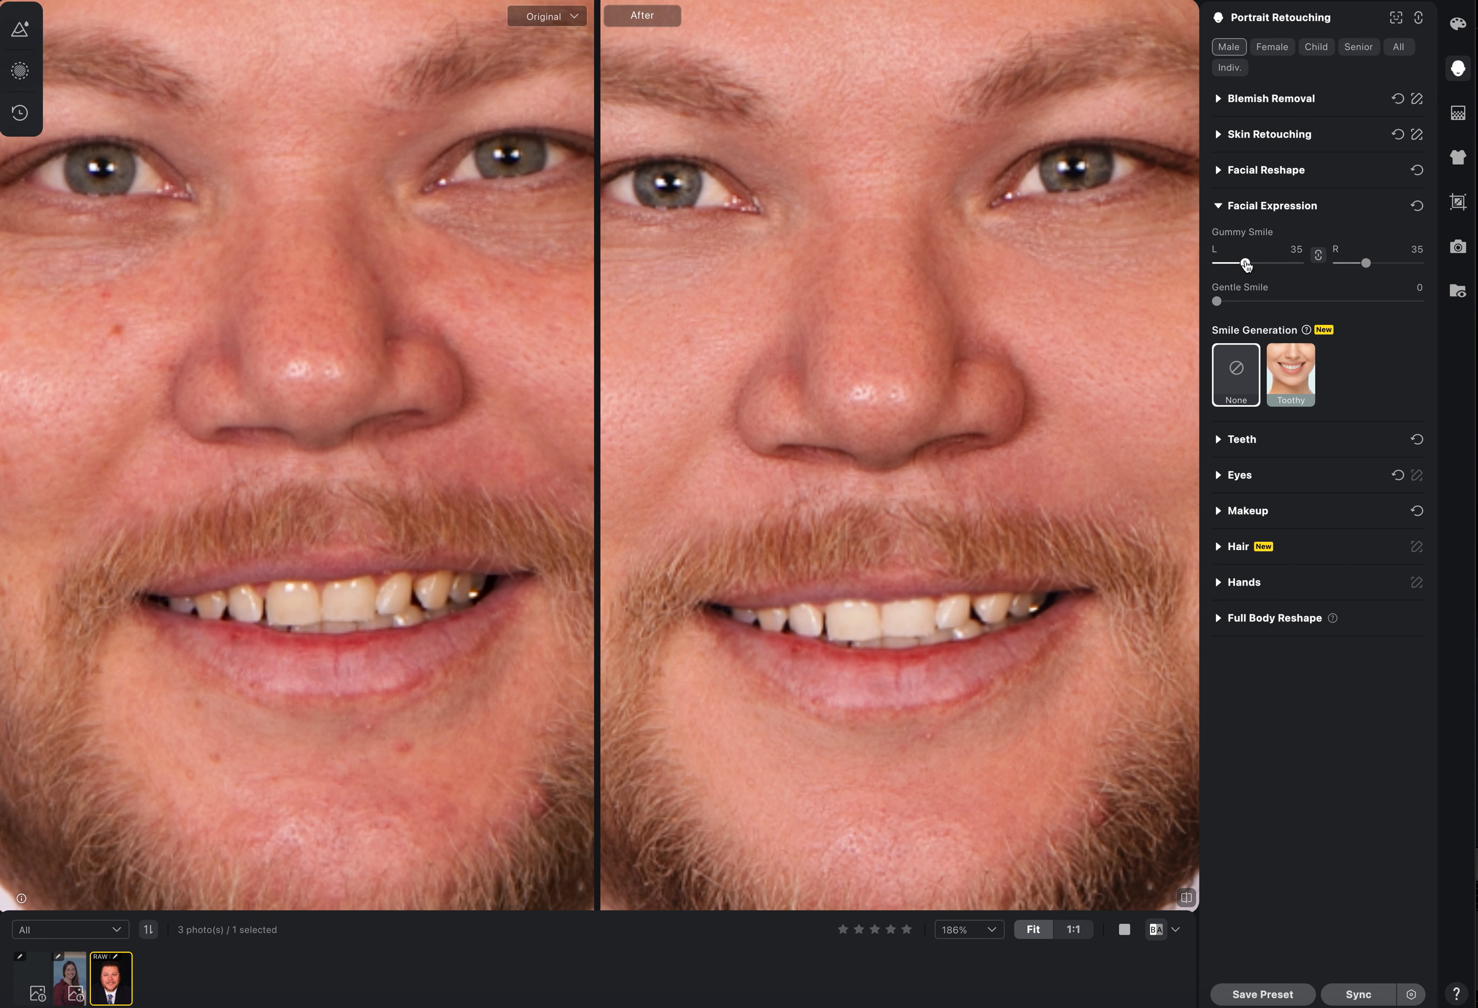
drag(1247, 265, 1247, 302)
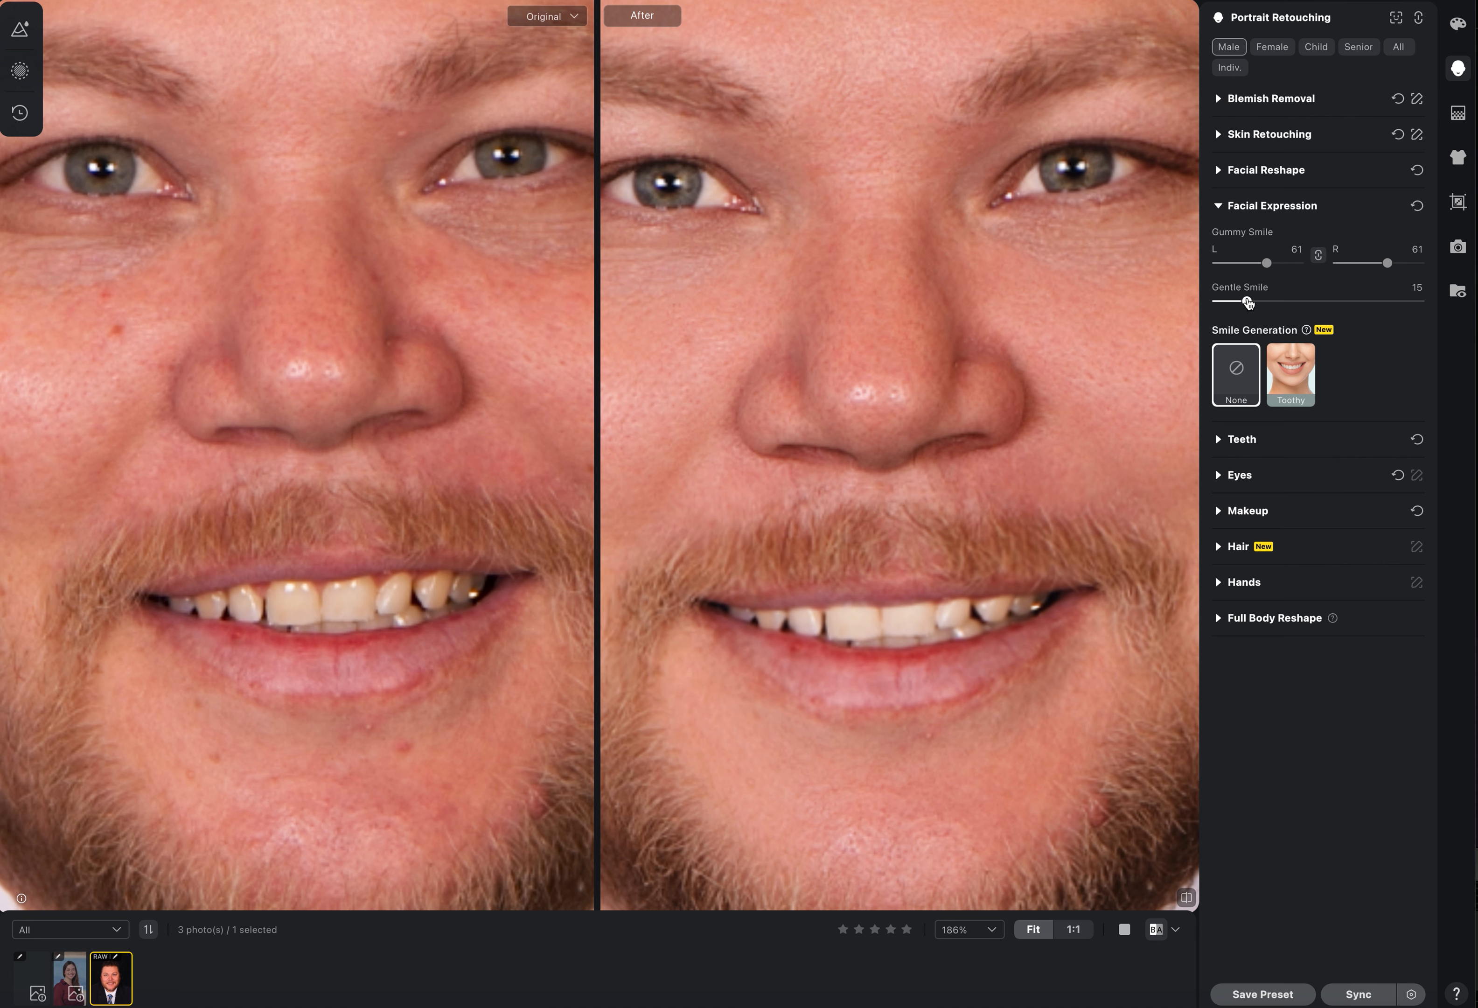
Try the Toothy option of Smile Generation on the full portrait, and return it to None
scroll(939, 360, down, 5)
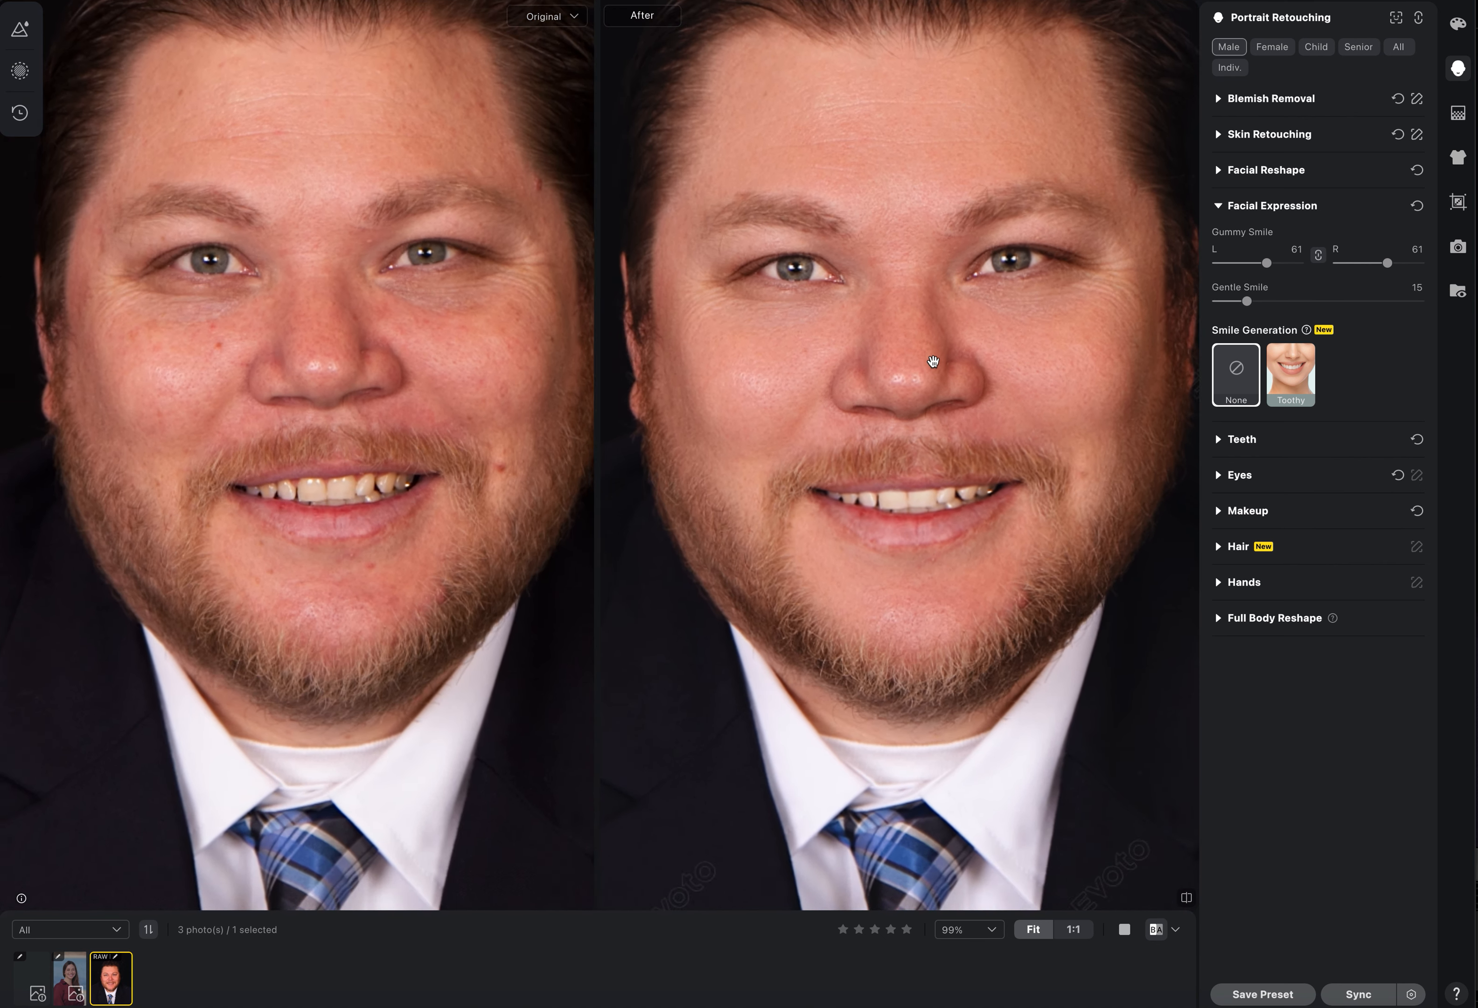
scroll(932, 360, down, 3)
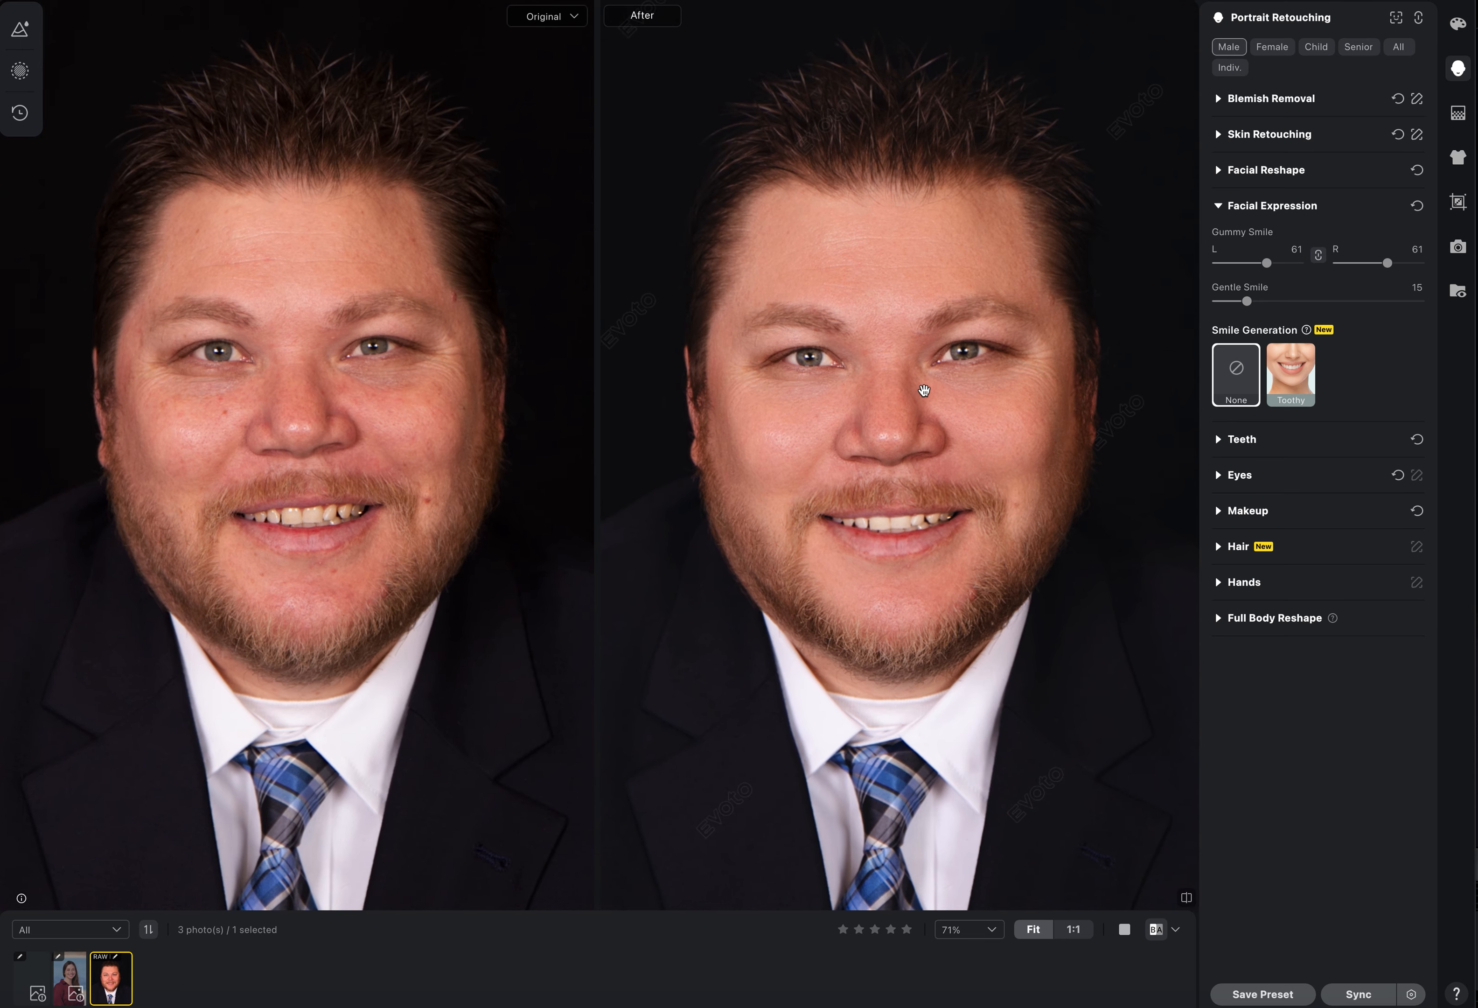
scroll(942, 380, down, 1)
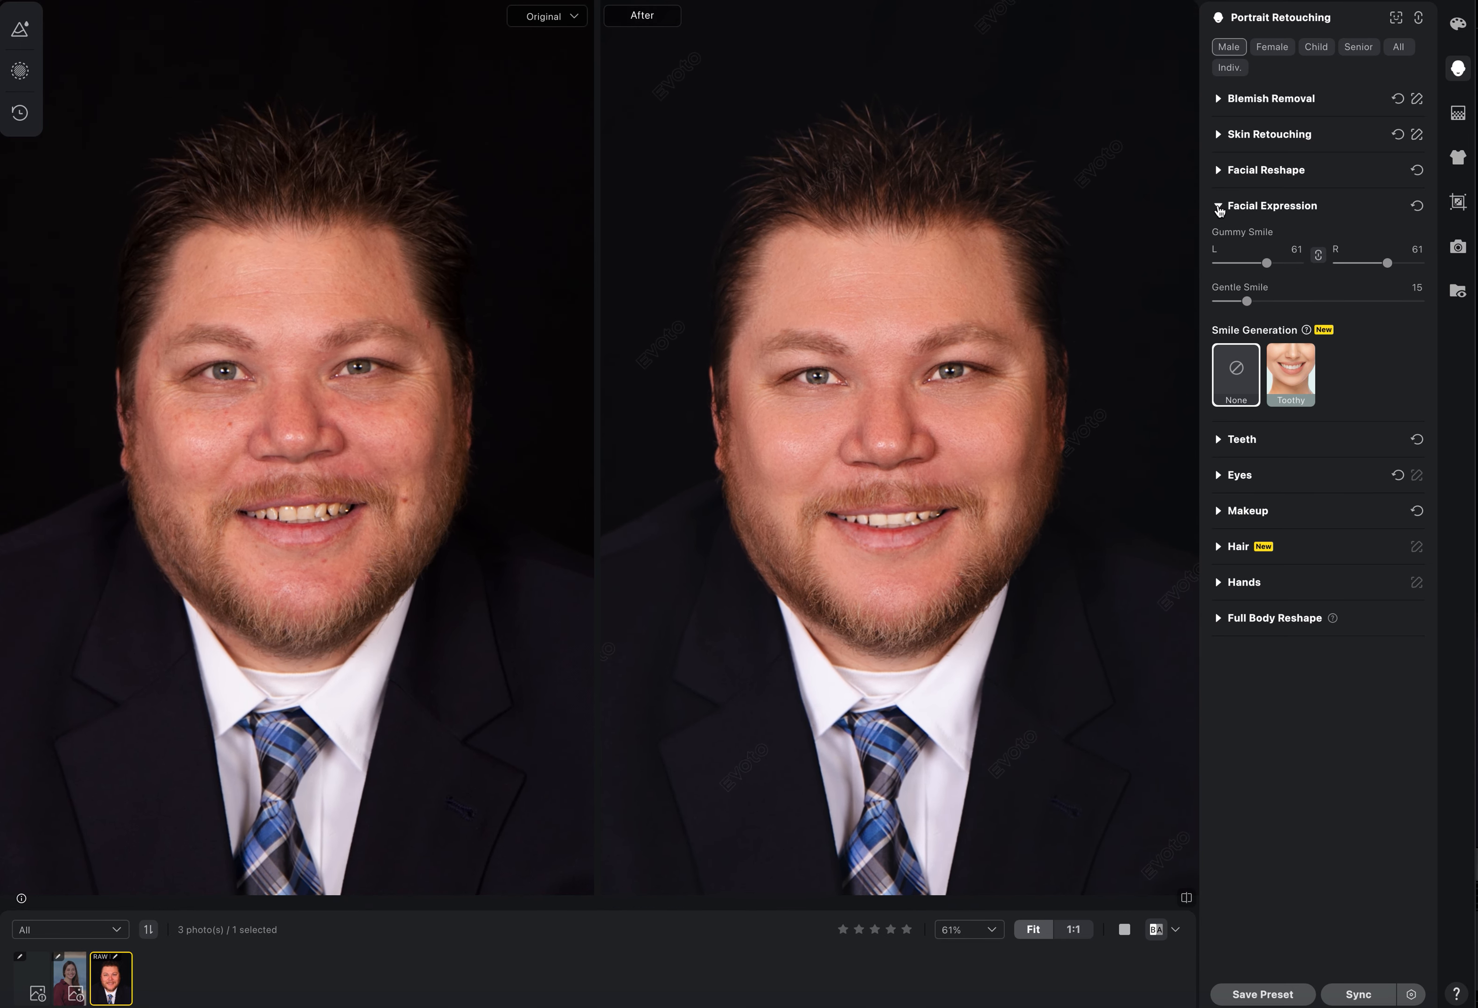
click(1288, 381)
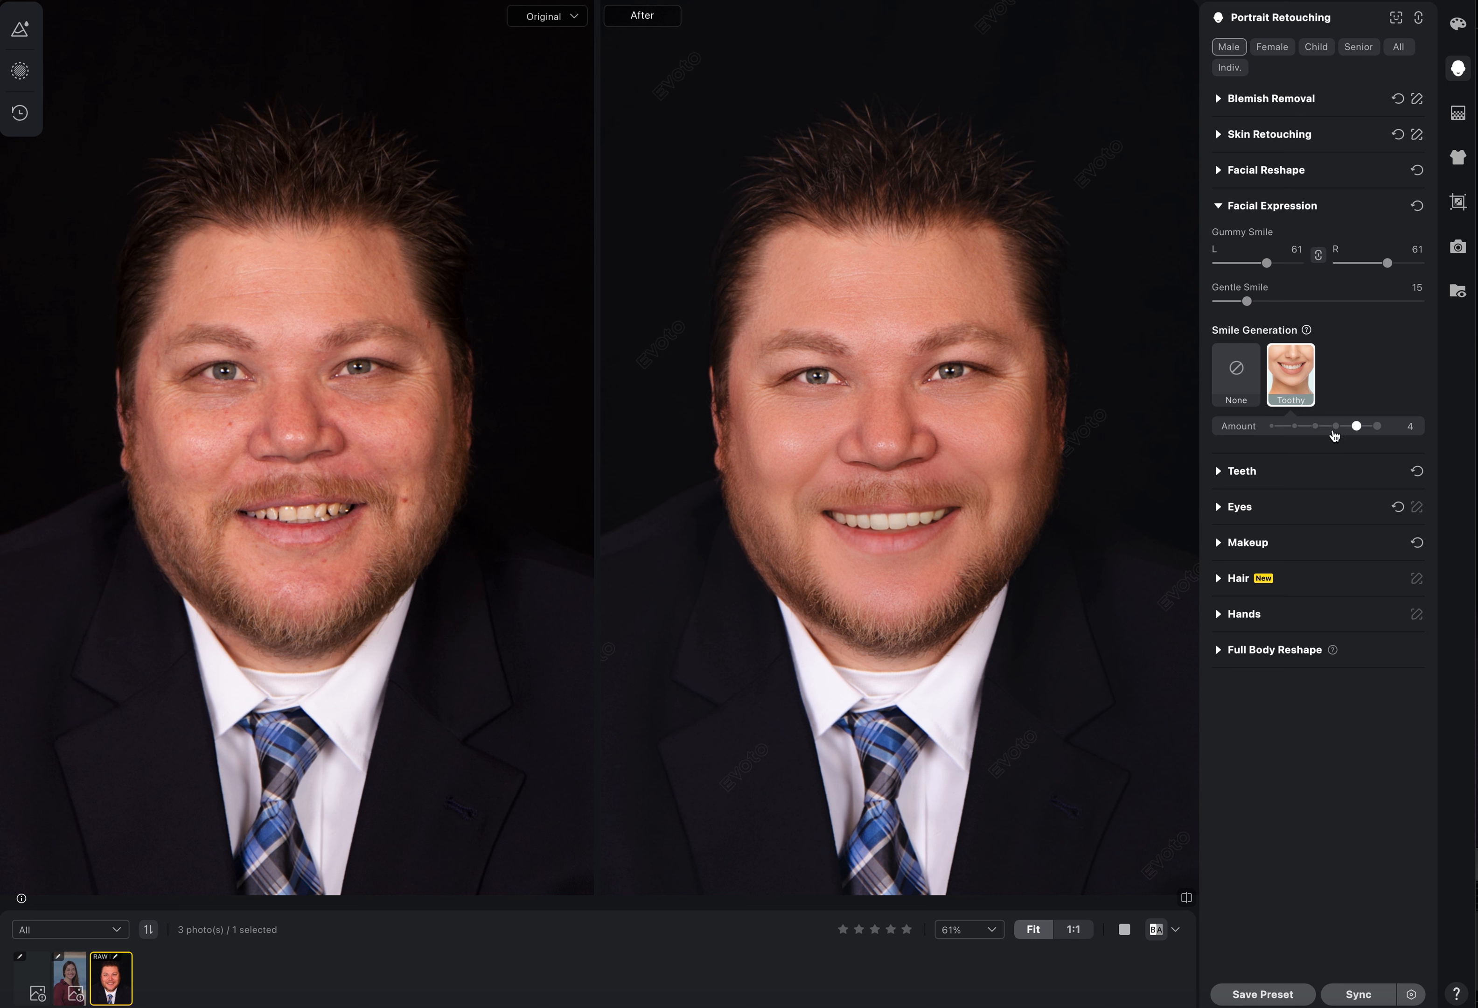
click(1241, 383)
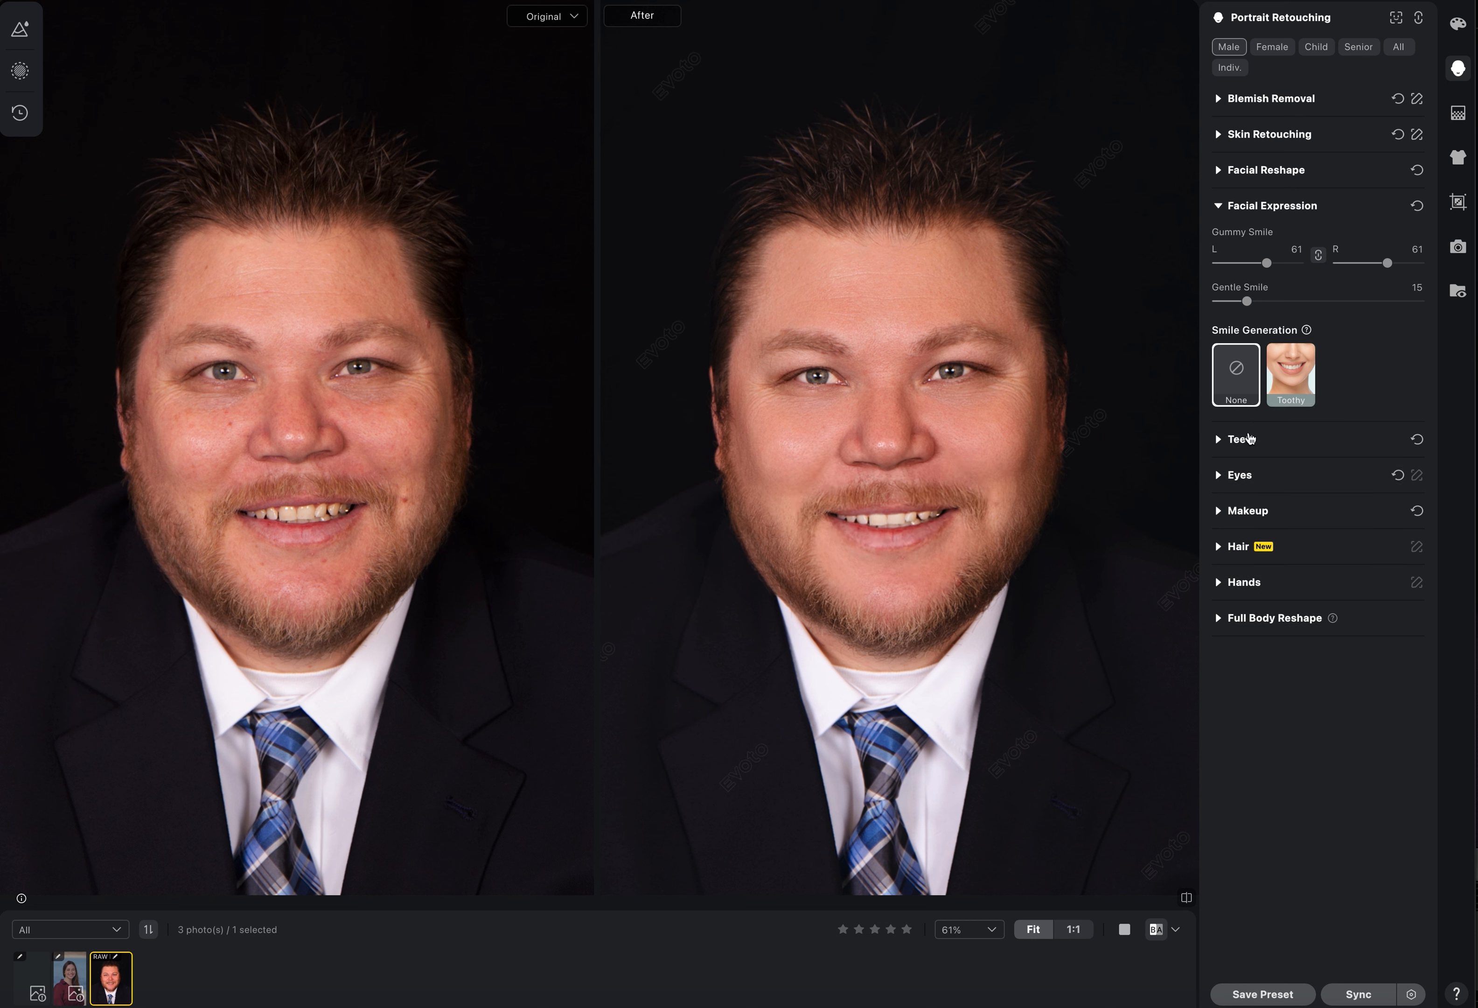
Set Teeth Flaws Removal to 75 in the Teeth settings, with the mouth enlarged against the original
click(1217, 208)
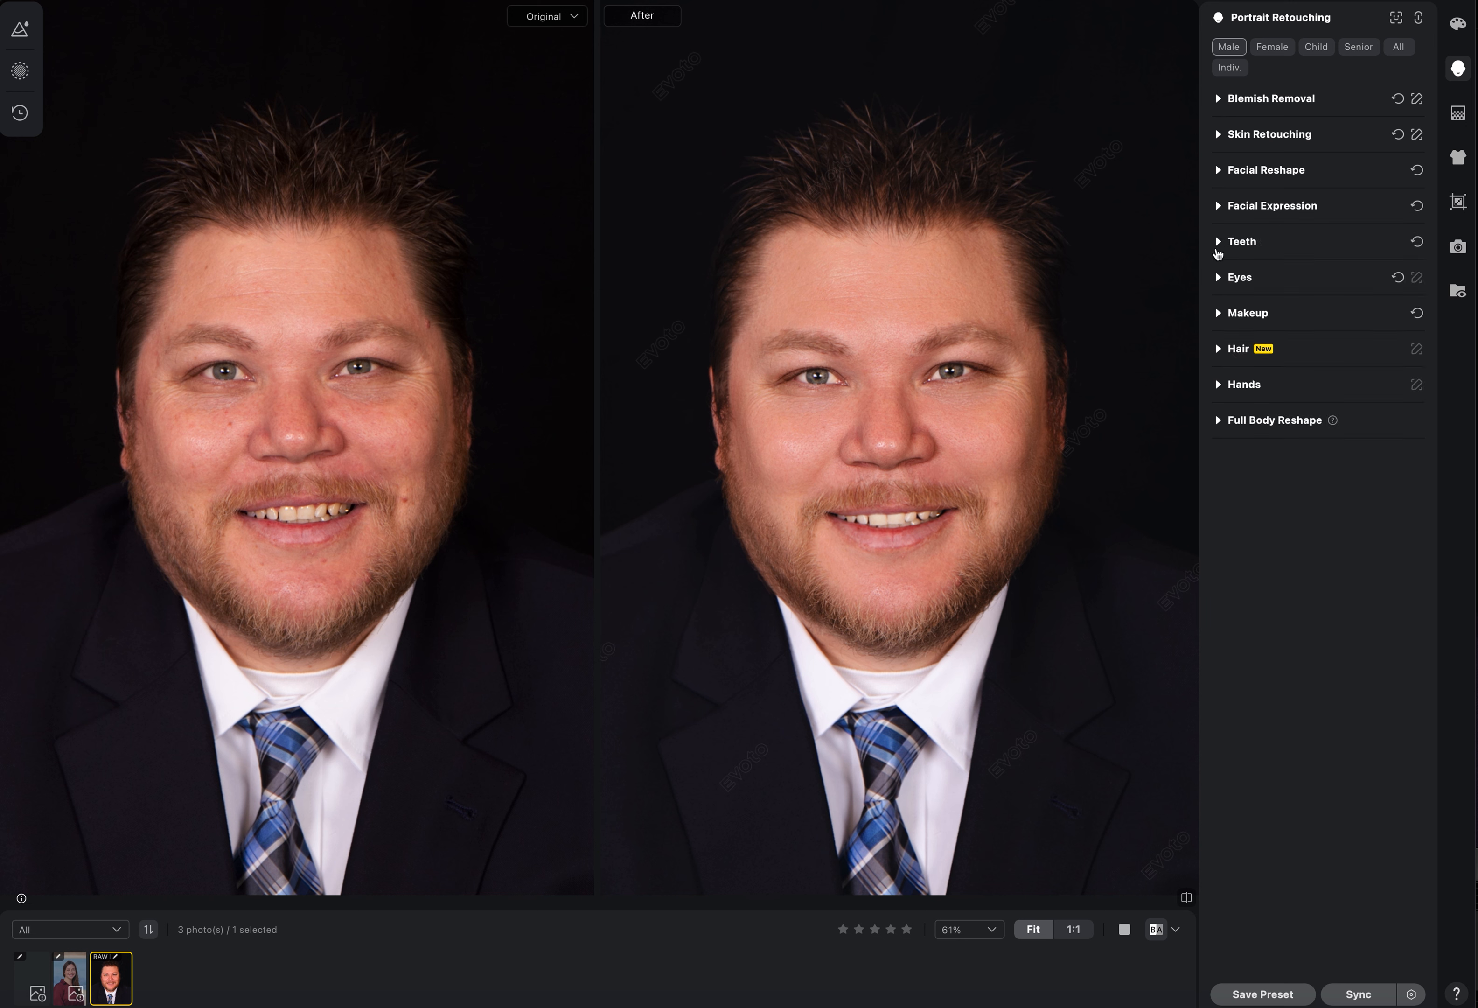
click(1220, 208)
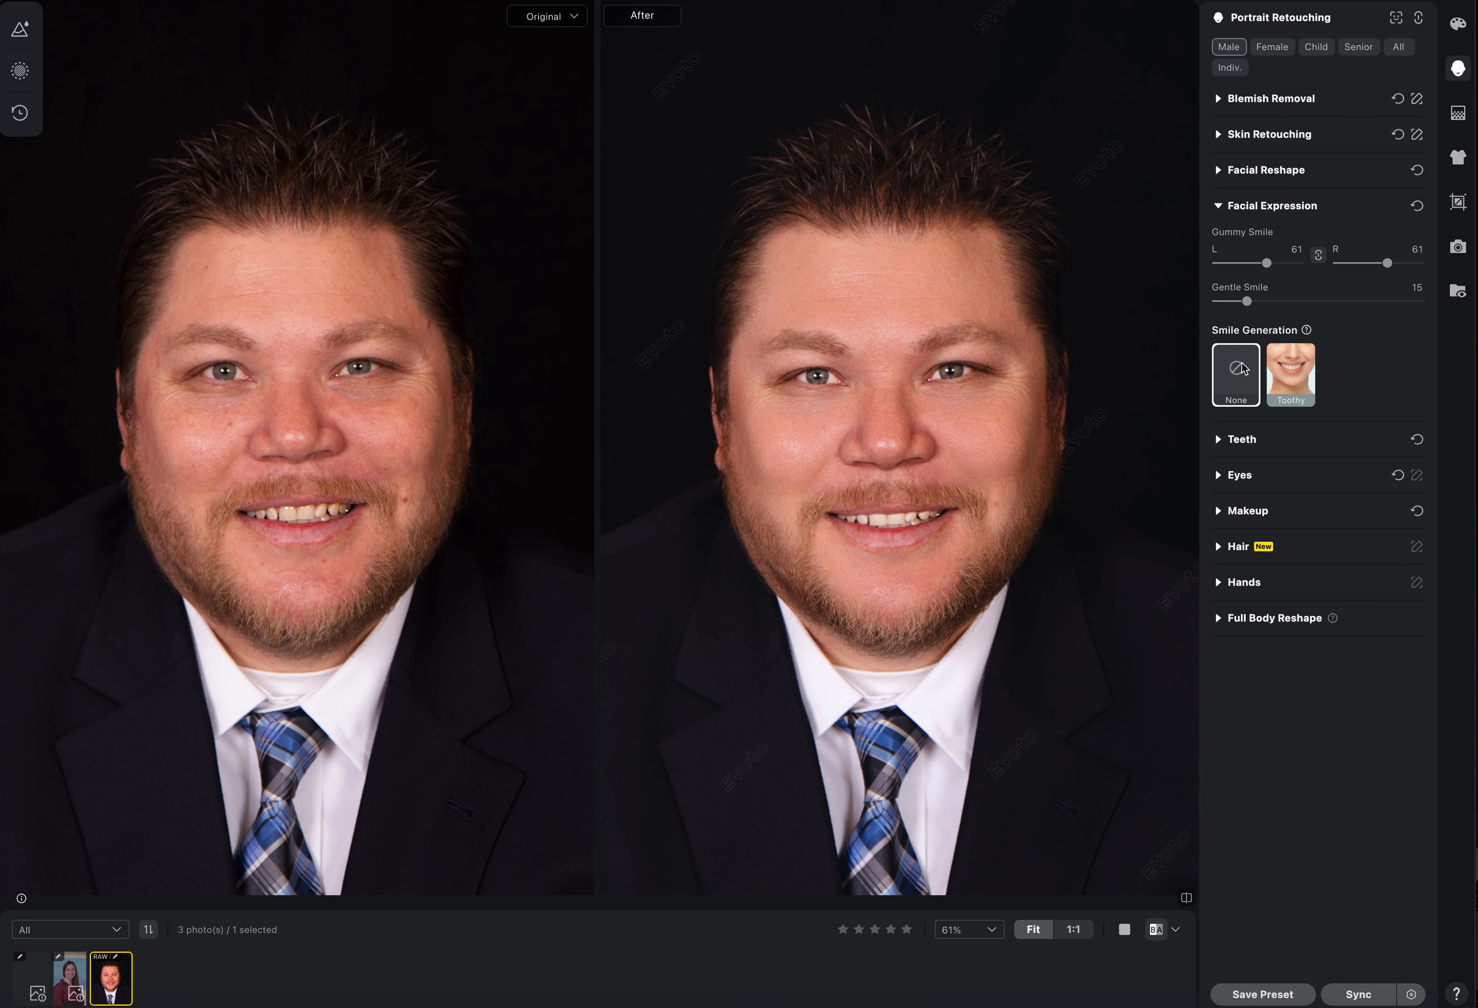
click(1218, 207)
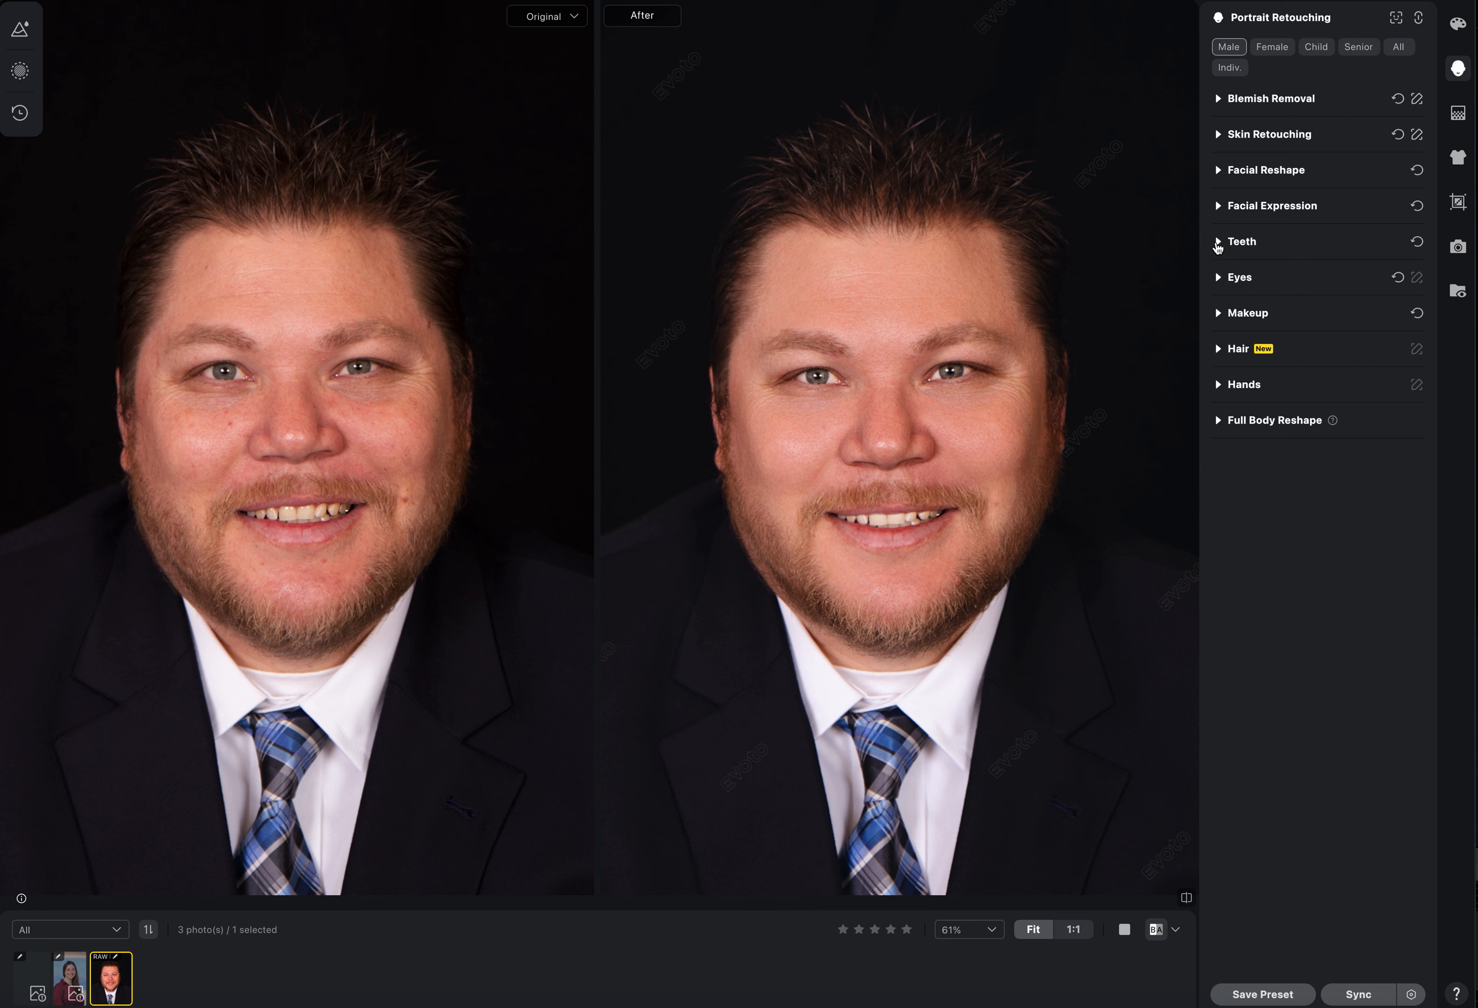
click(1218, 244)
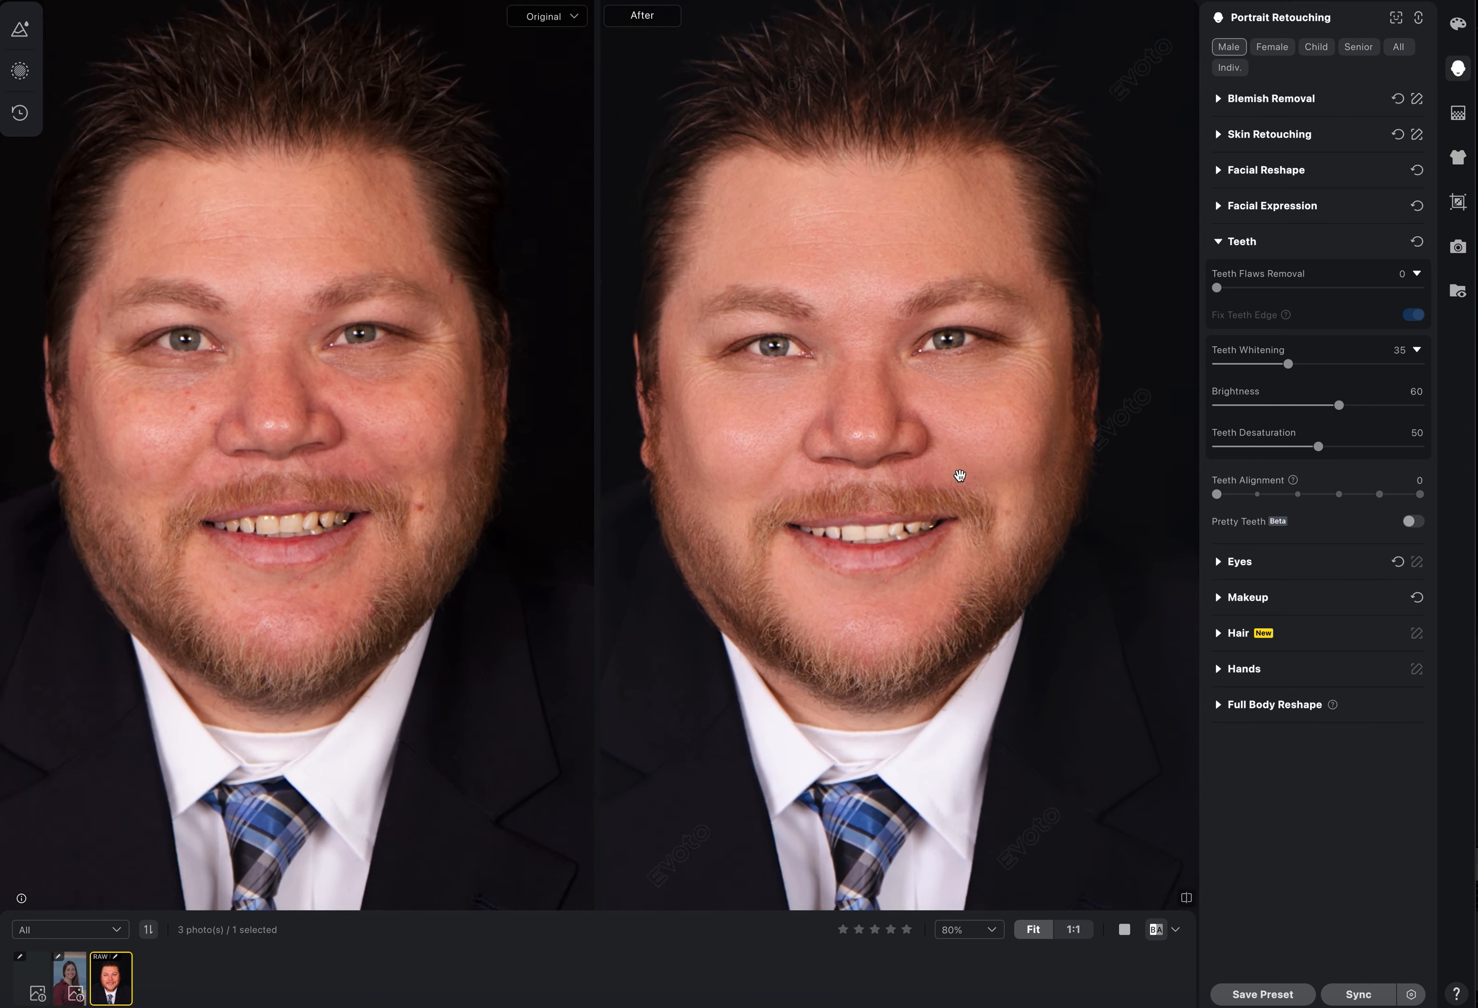
scroll(960, 476, up, 5)
drag(924, 466, 970, 402)
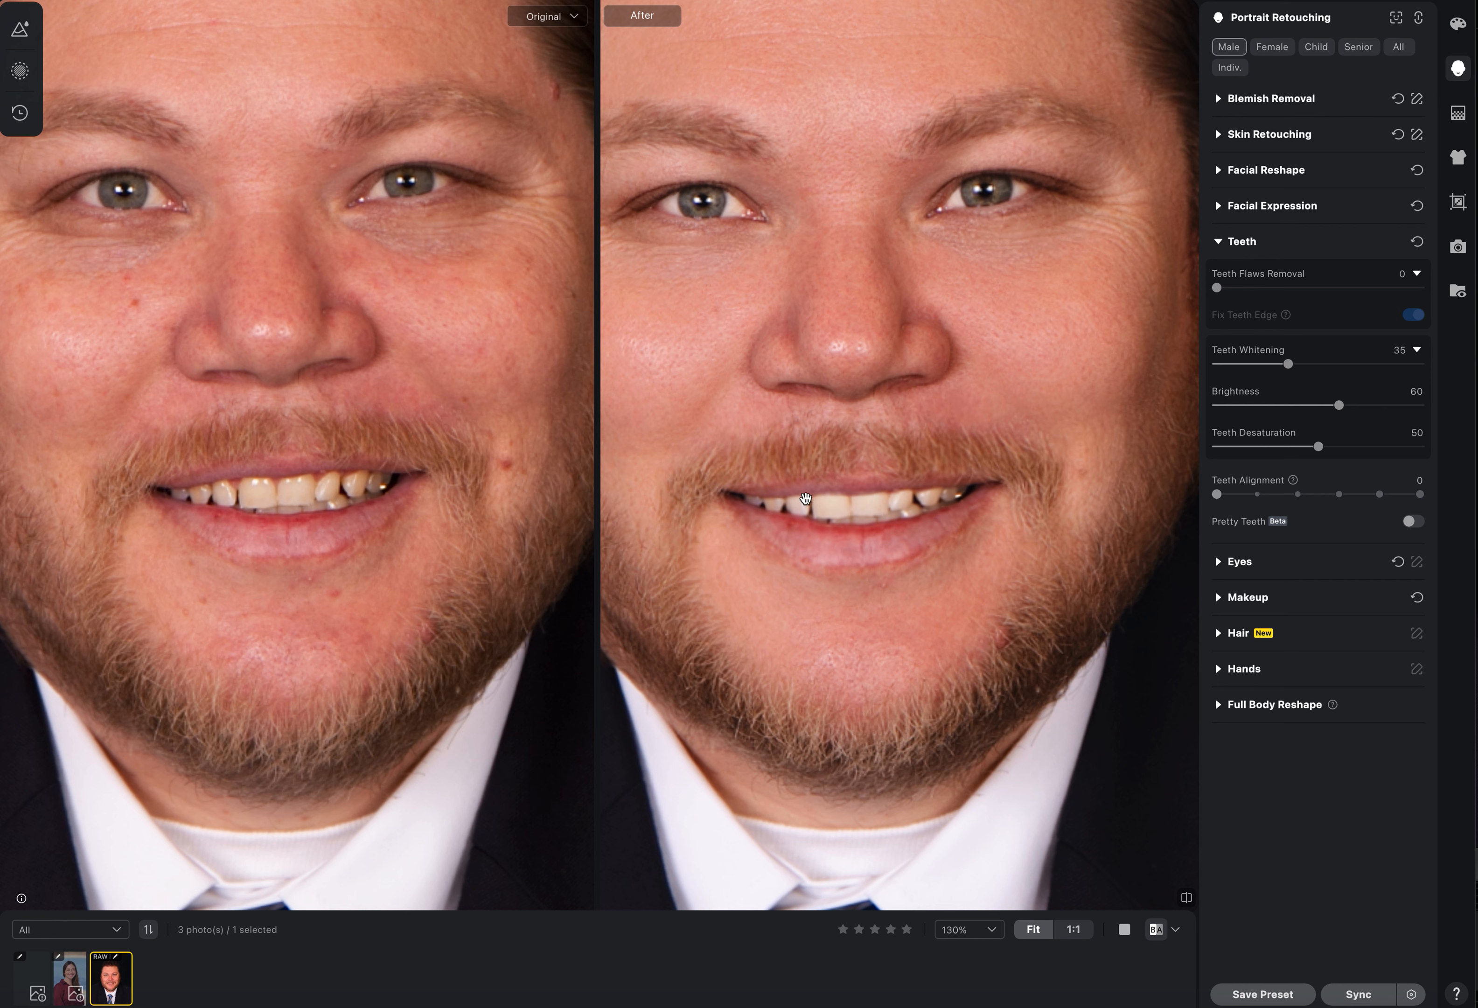
click(1220, 289)
drag(1220, 290, 1369, 289)
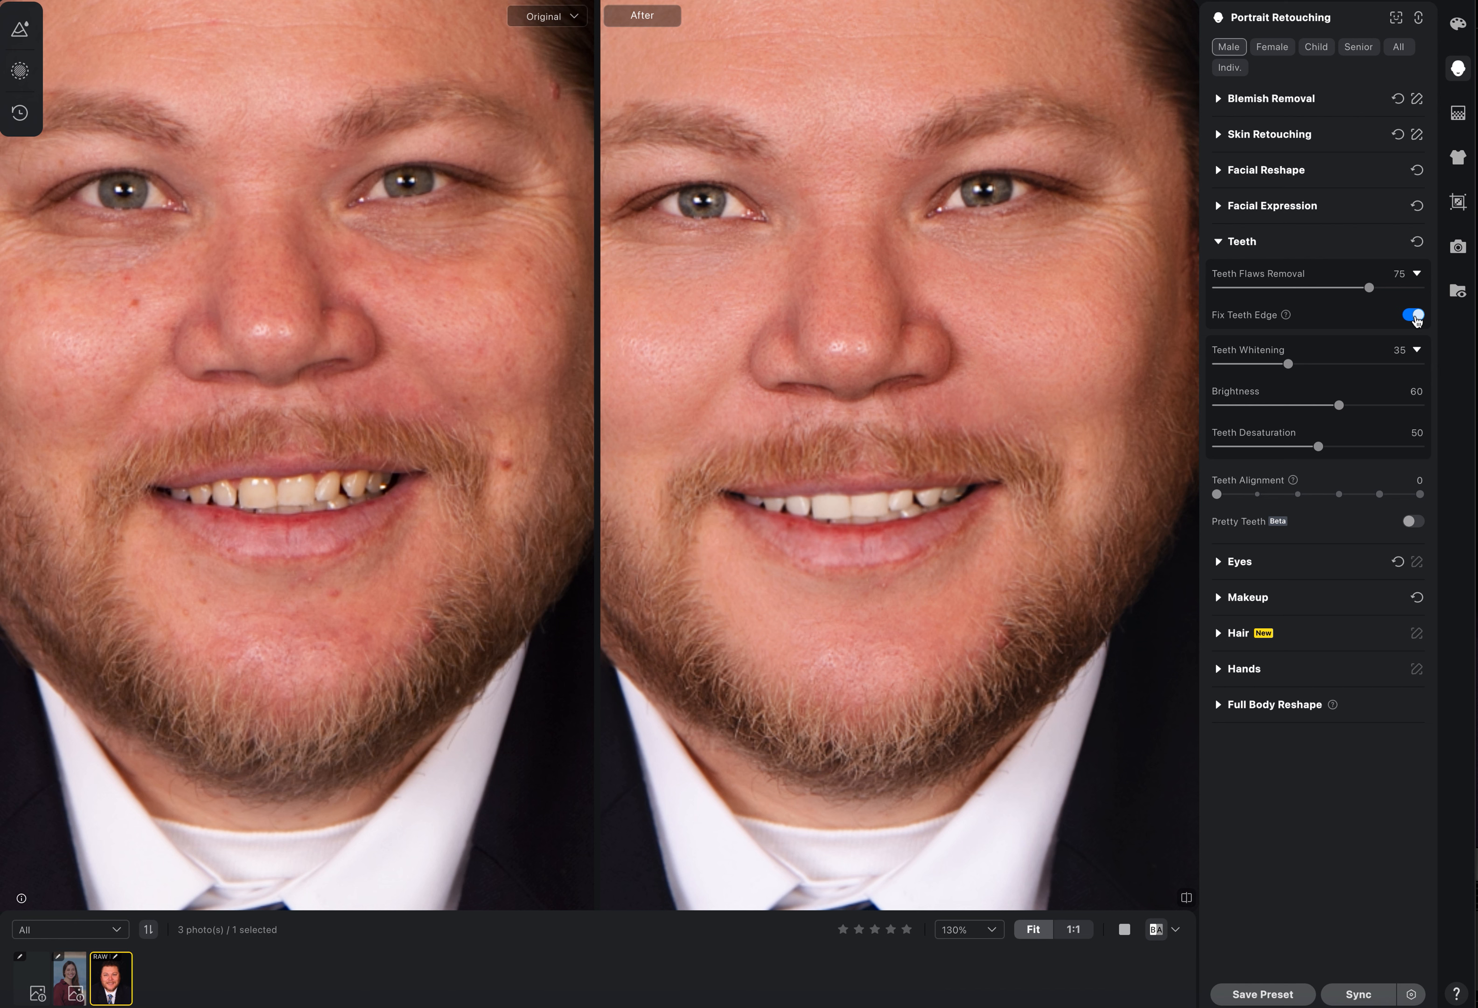
Compare the teeth with Fix Teeth Edge off and on, and raise Teeth Flaws Removal to 100
click(1417, 320)
click(1417, 320)
drag(1370, 288, 1420, 287)
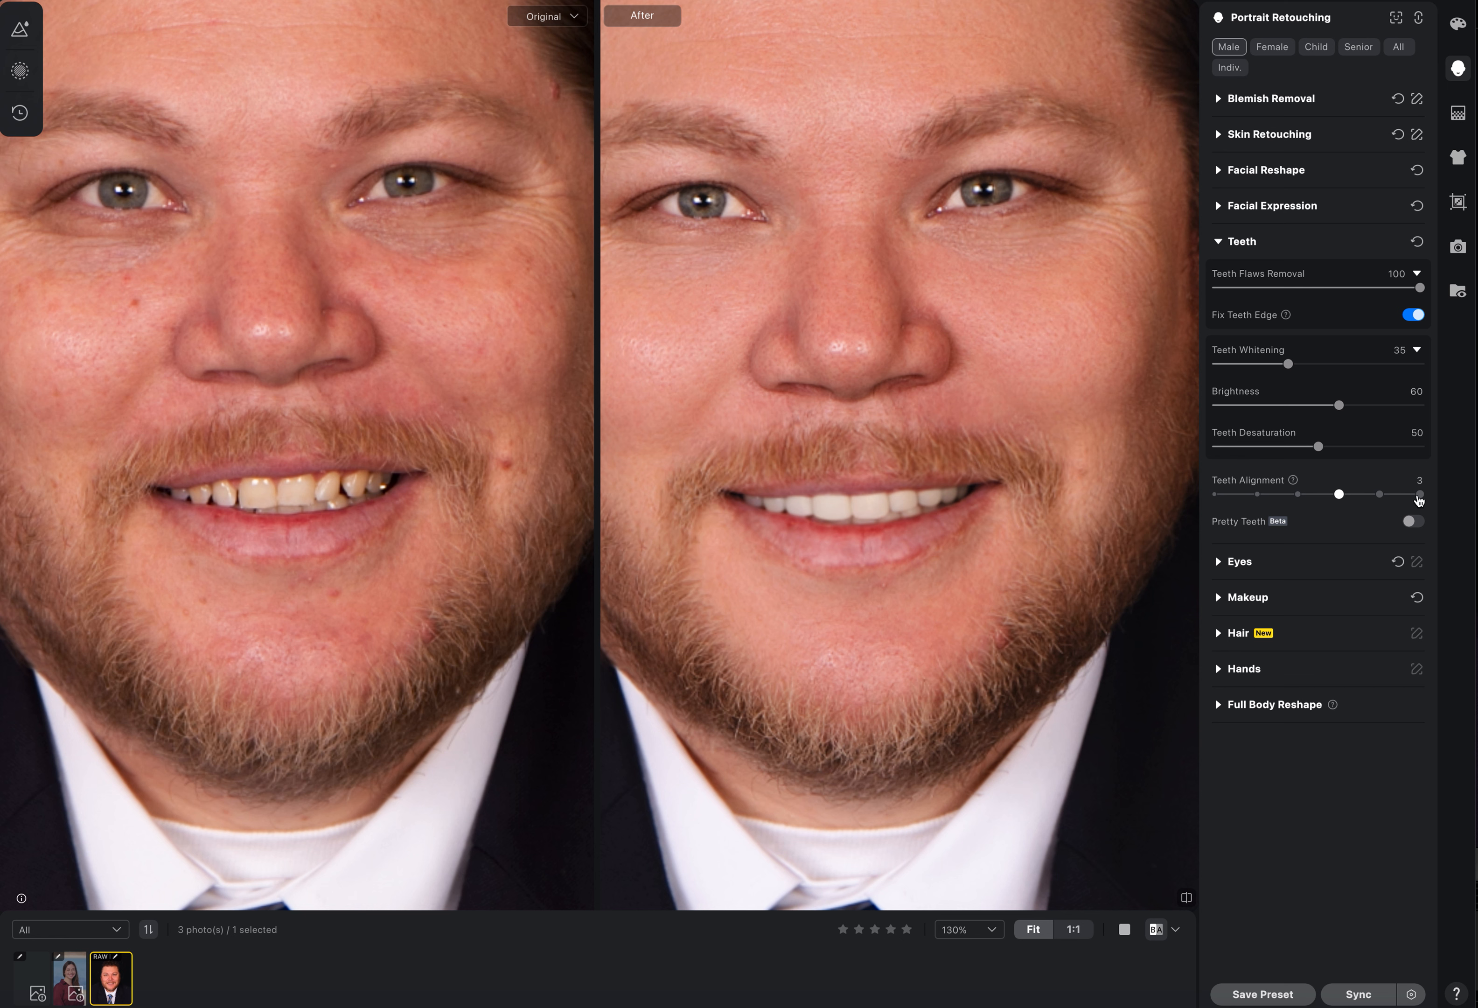
Try Teeth Alignment at 3 and at its maximum, reset it to 0, and try Pretty Teeth before disabling it
click(1421, 494)
click(1216, 494)
click(1415, 523)
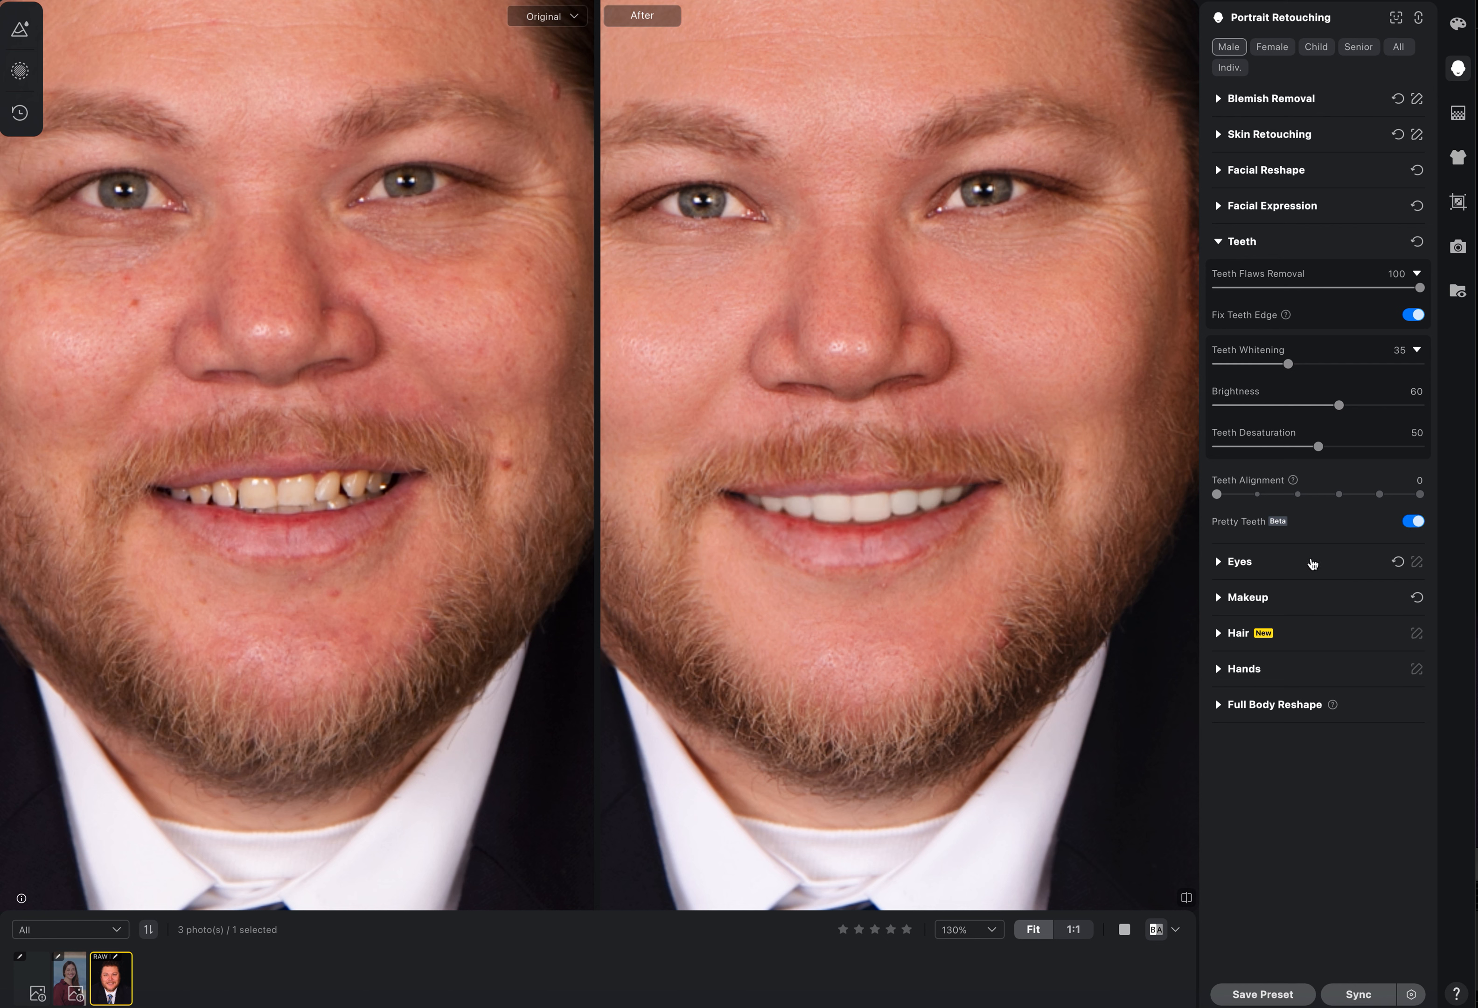
click(1416, 523)
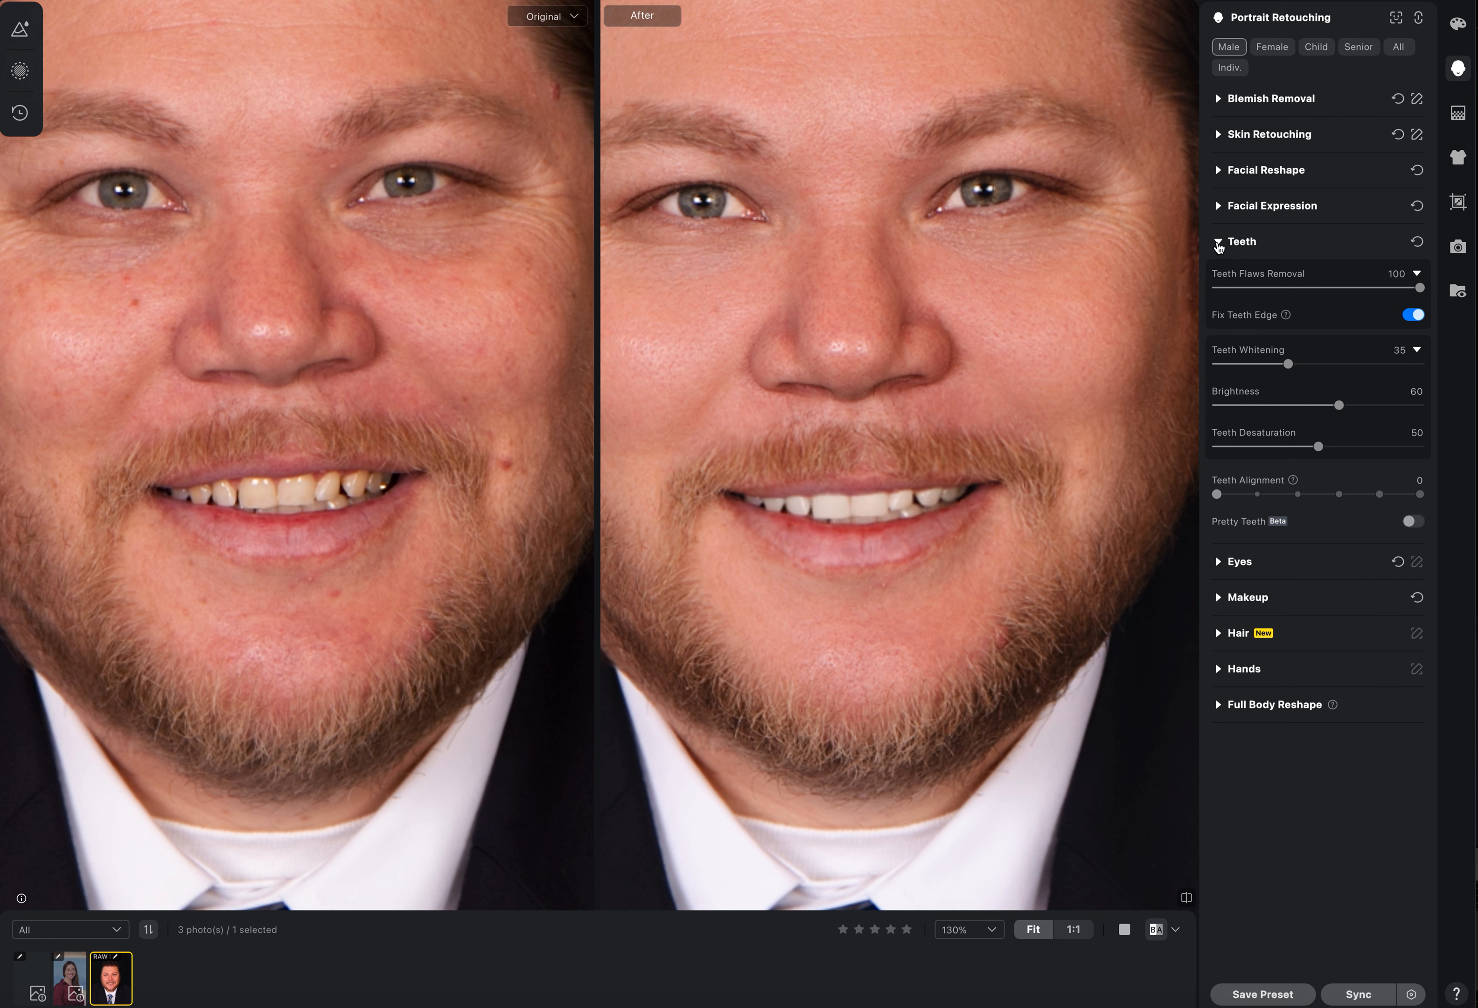
click(1219, 243)
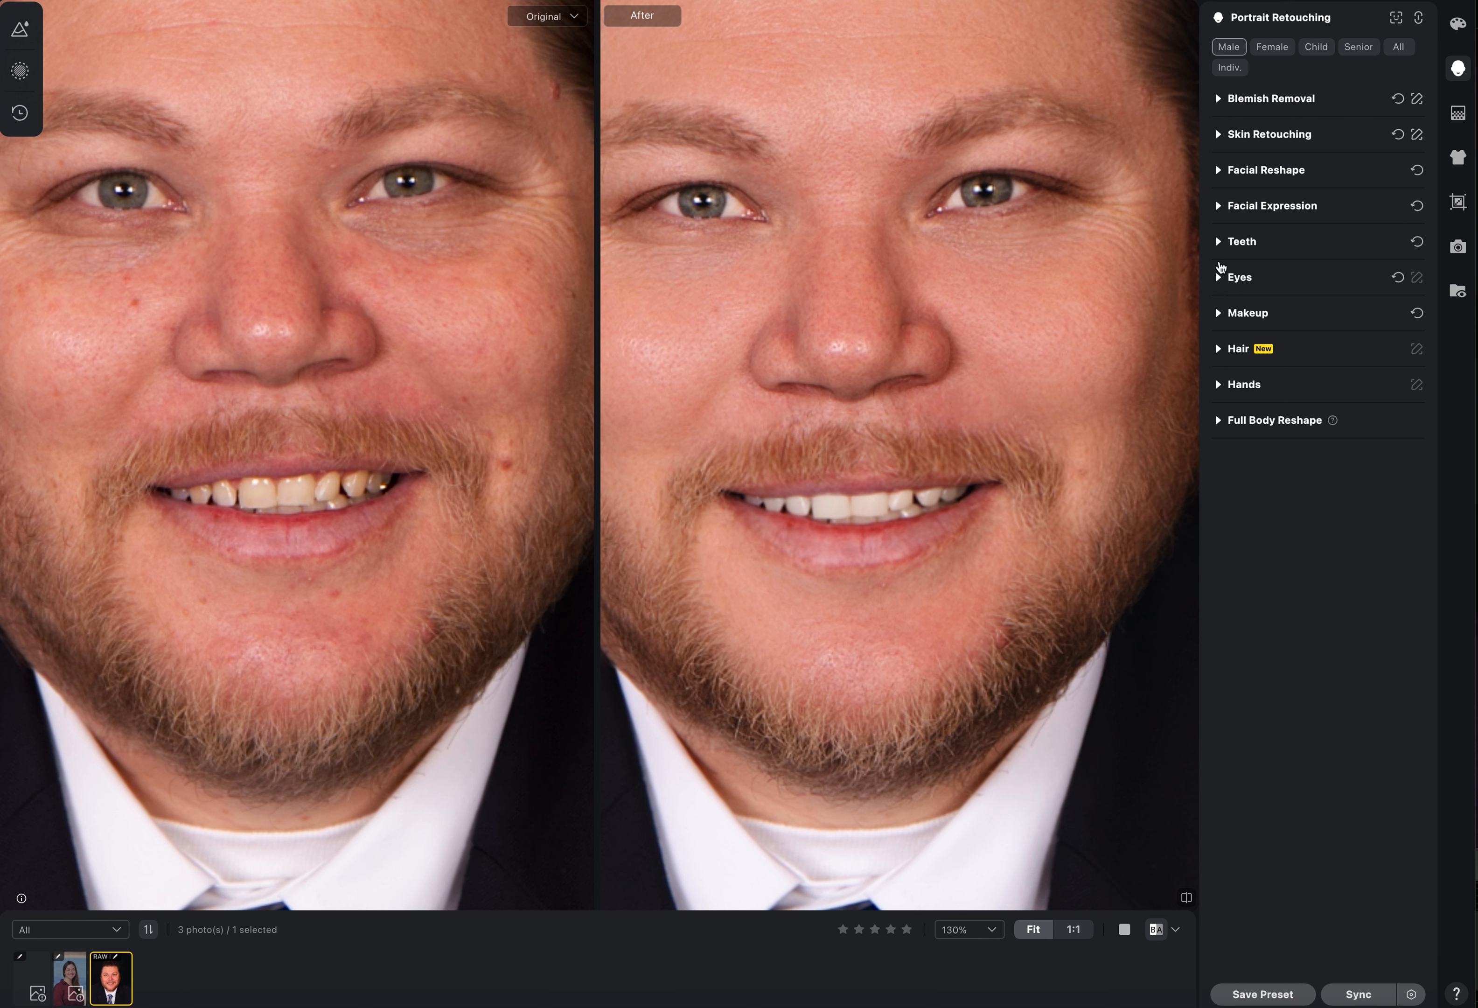
click(1219, 243)
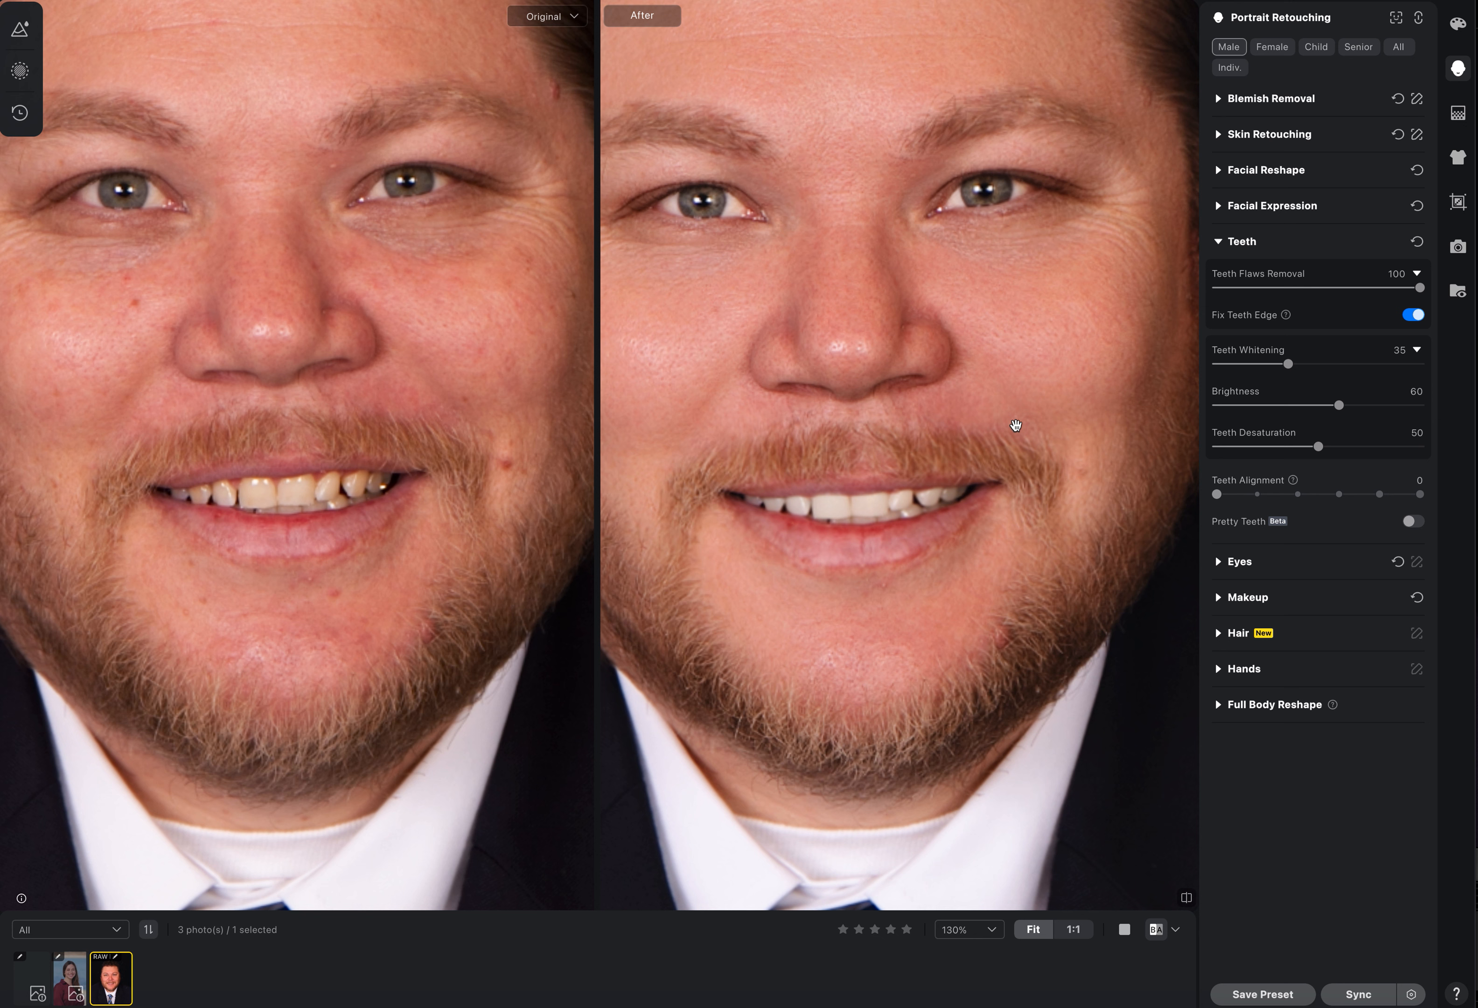
click(1221, 242)
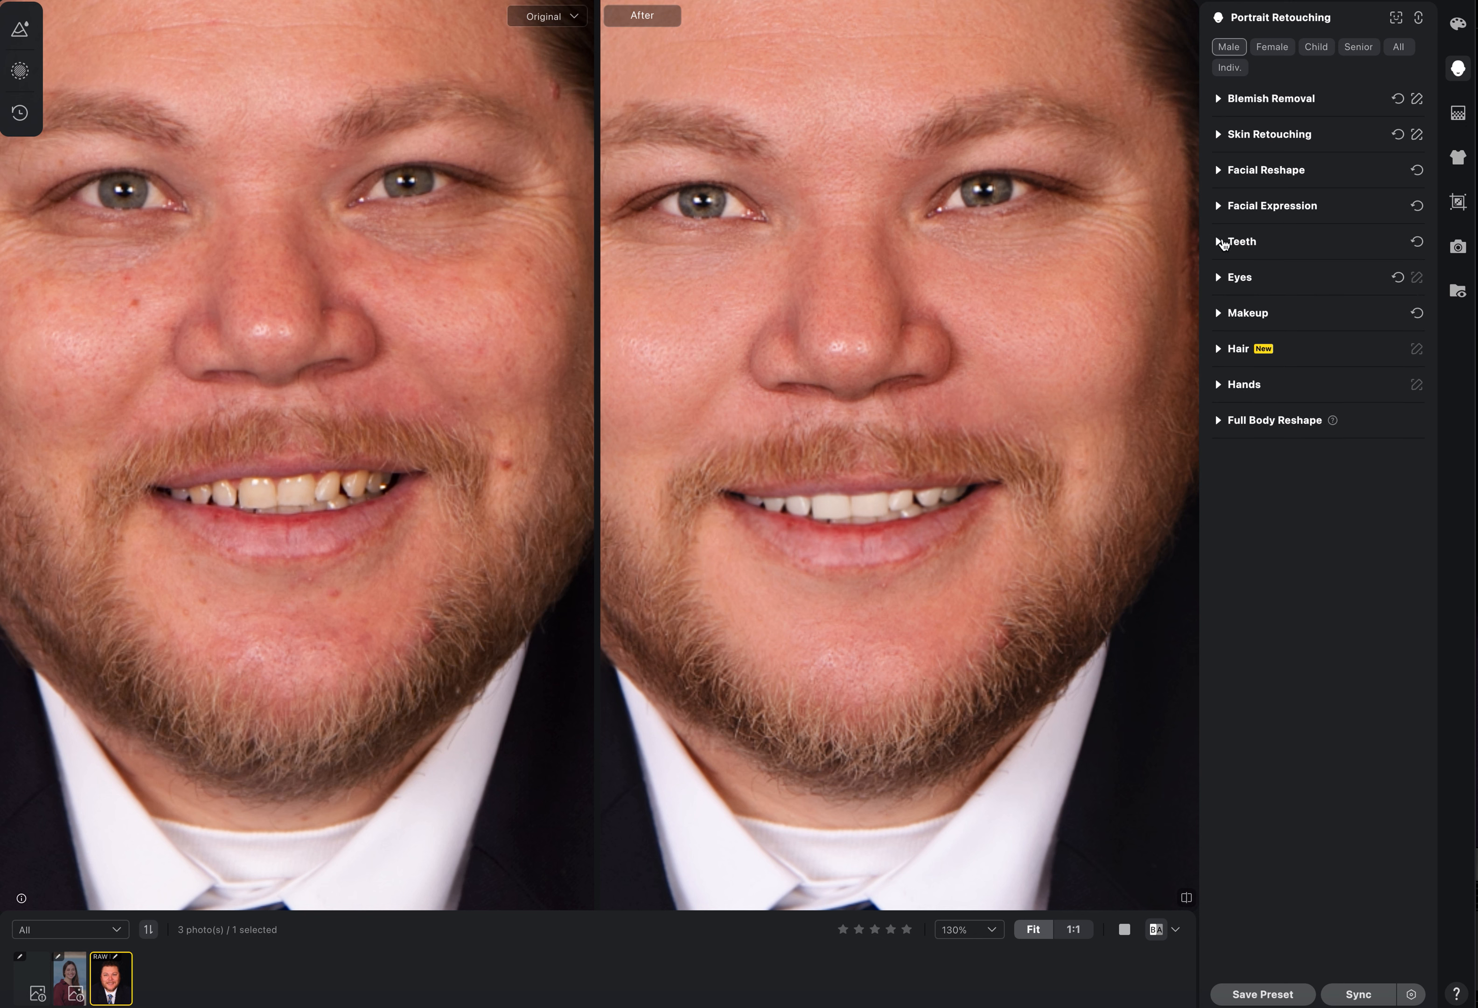
Open the Eyes settings and examine the existing catchlights in both eyes up close against the original
click(1219, 280)
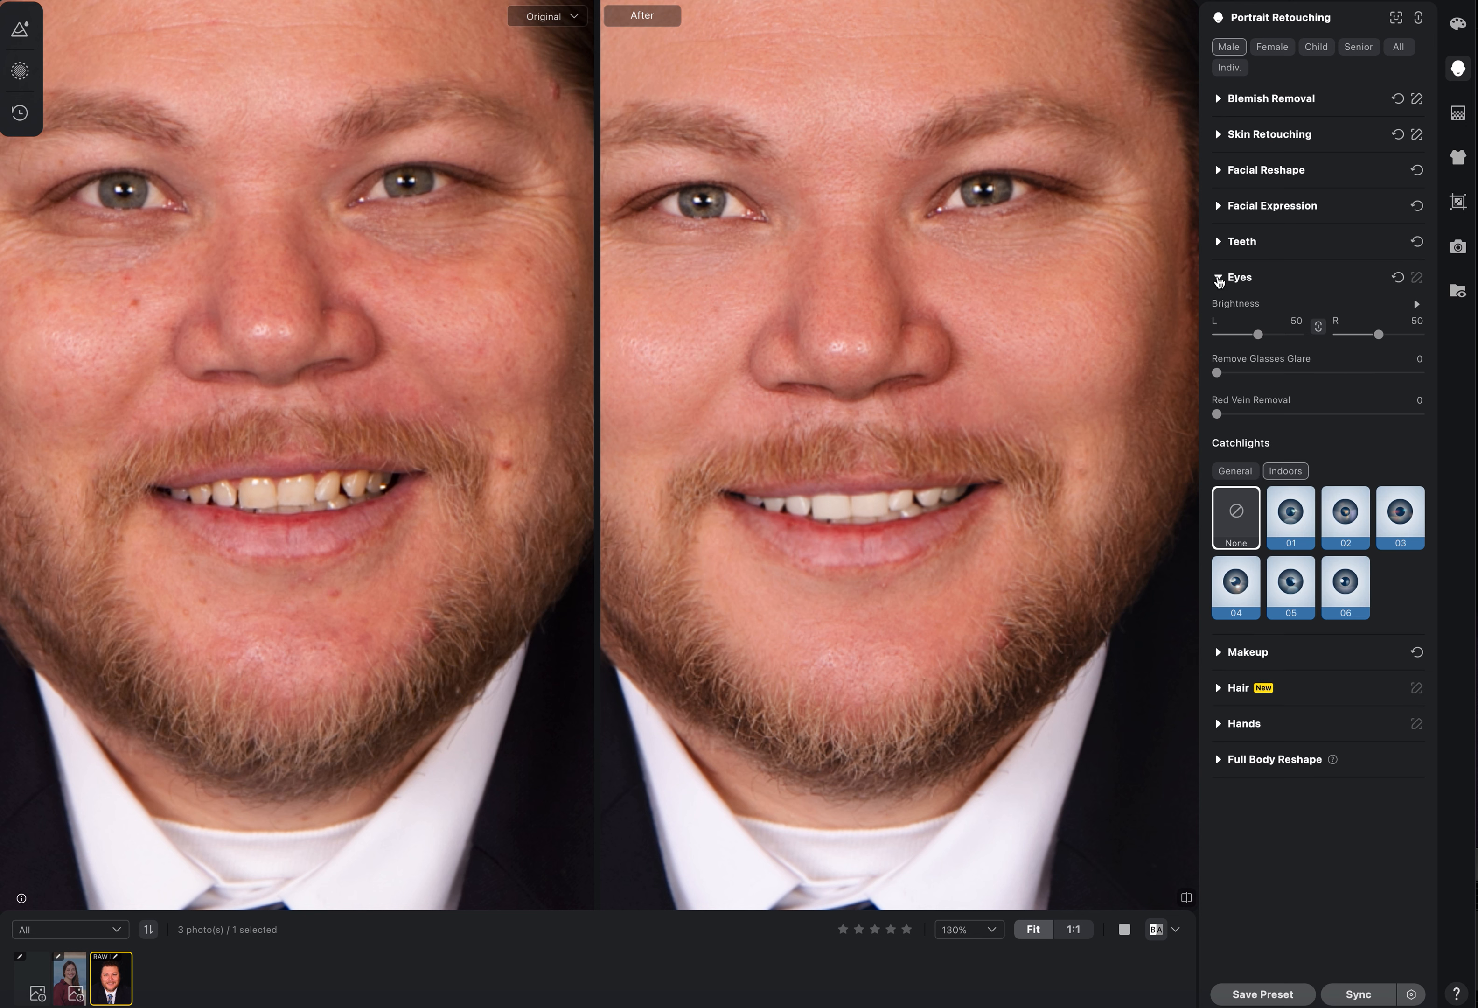
drag(961, 294, 970, 429)
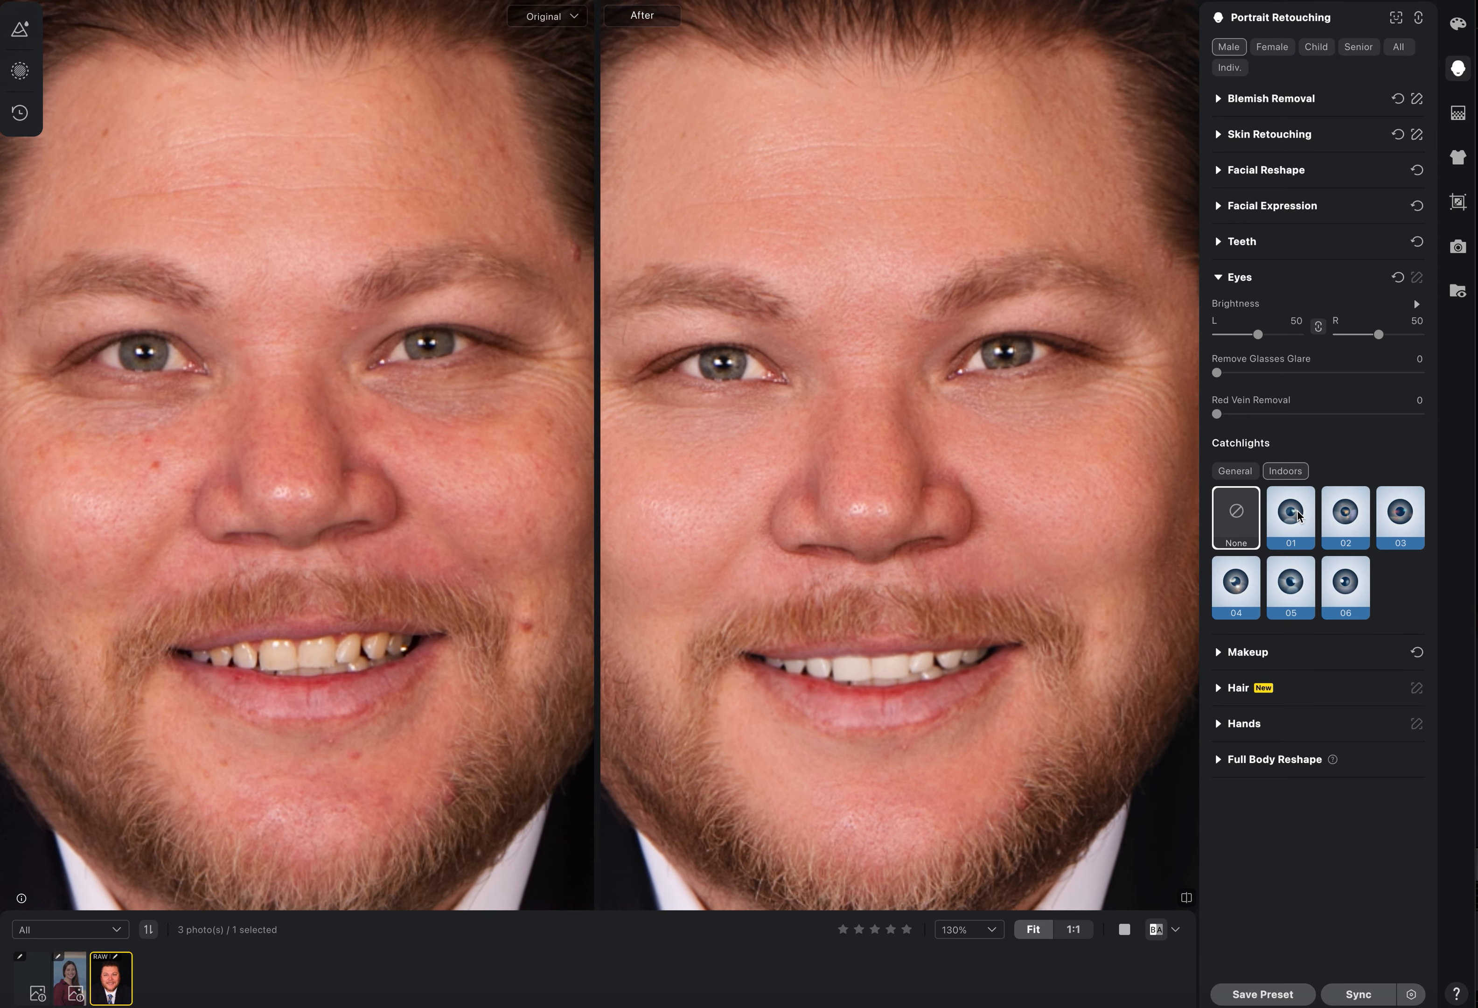
scroll(1041, 392, up, 5)
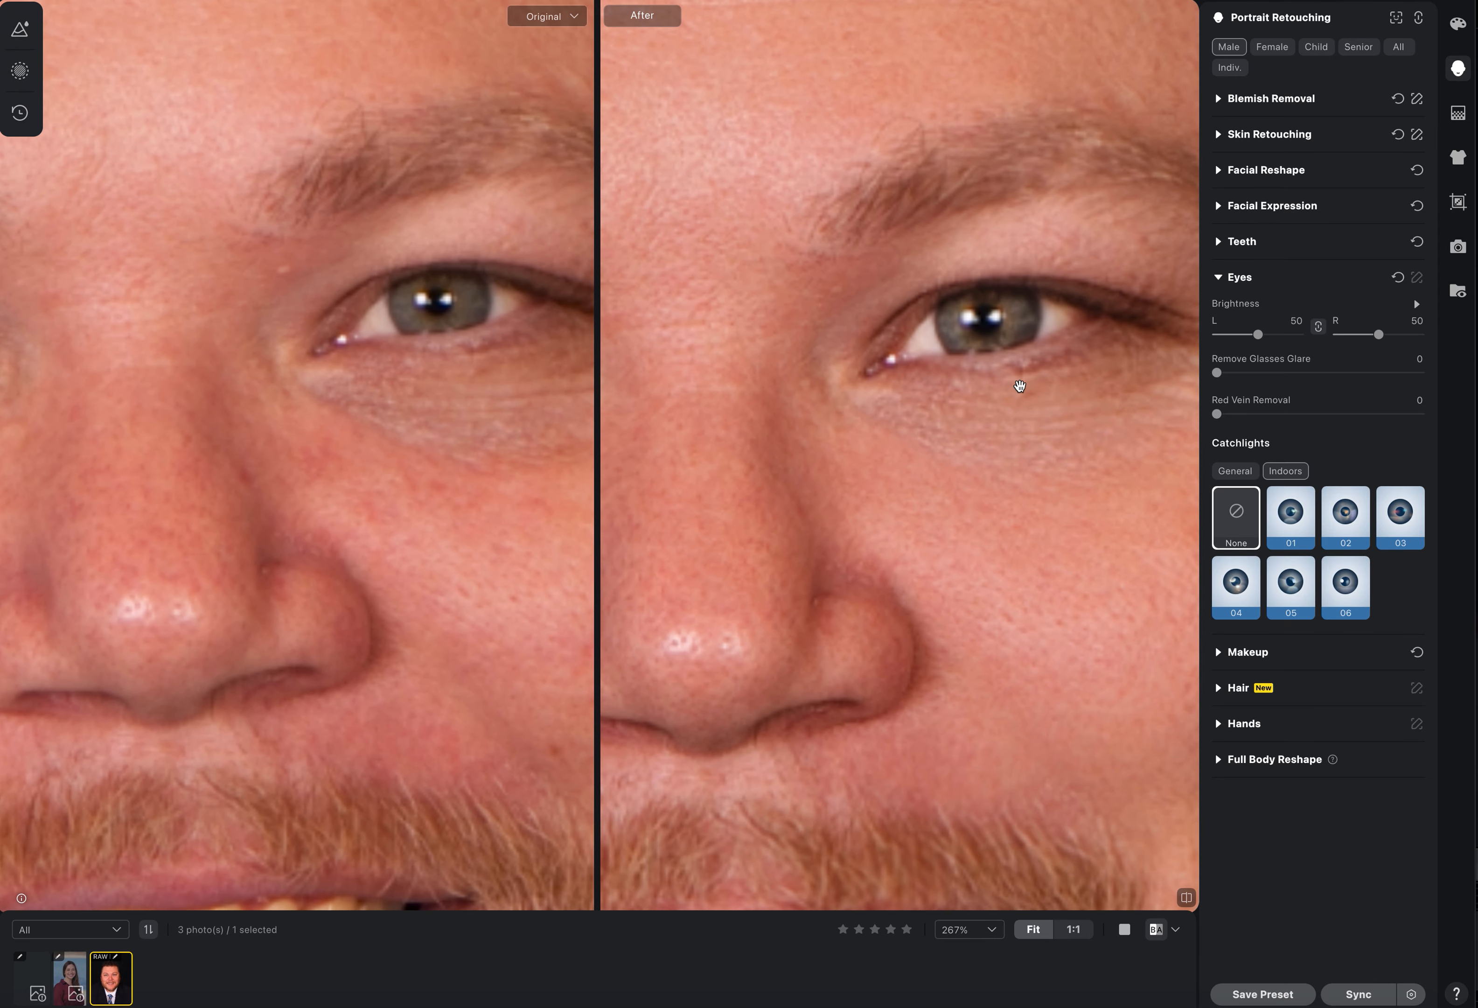
drag(1016, 334, 1166, 386)
drag(681, 347, 724, 368)
drag(911, 369, 851, 366)
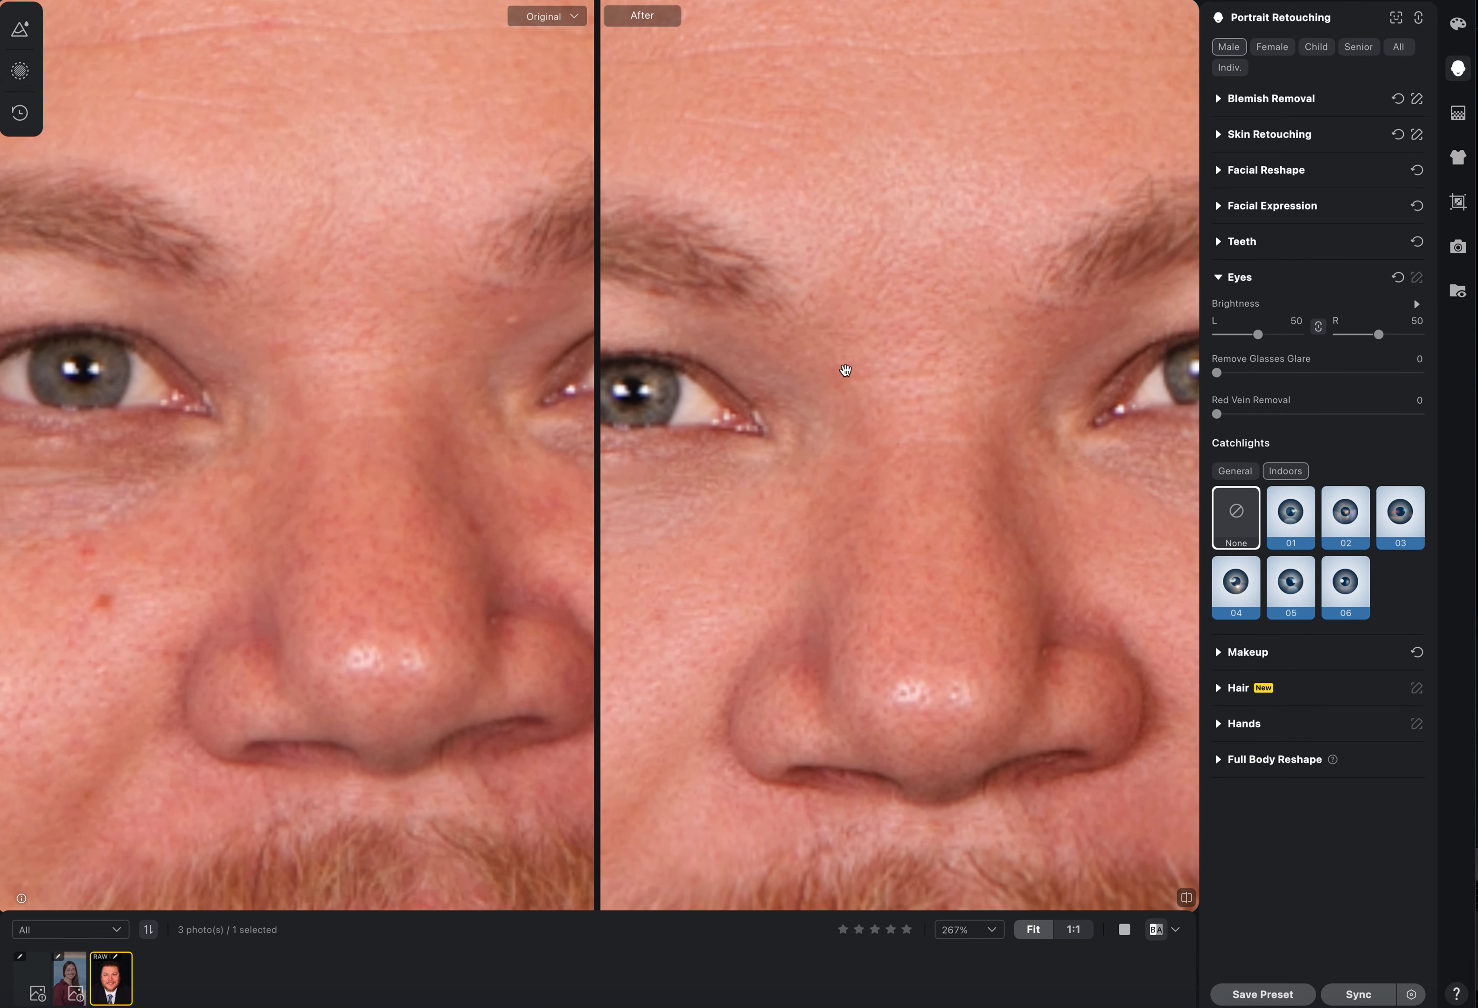
drag(944, 376, 709, 353)
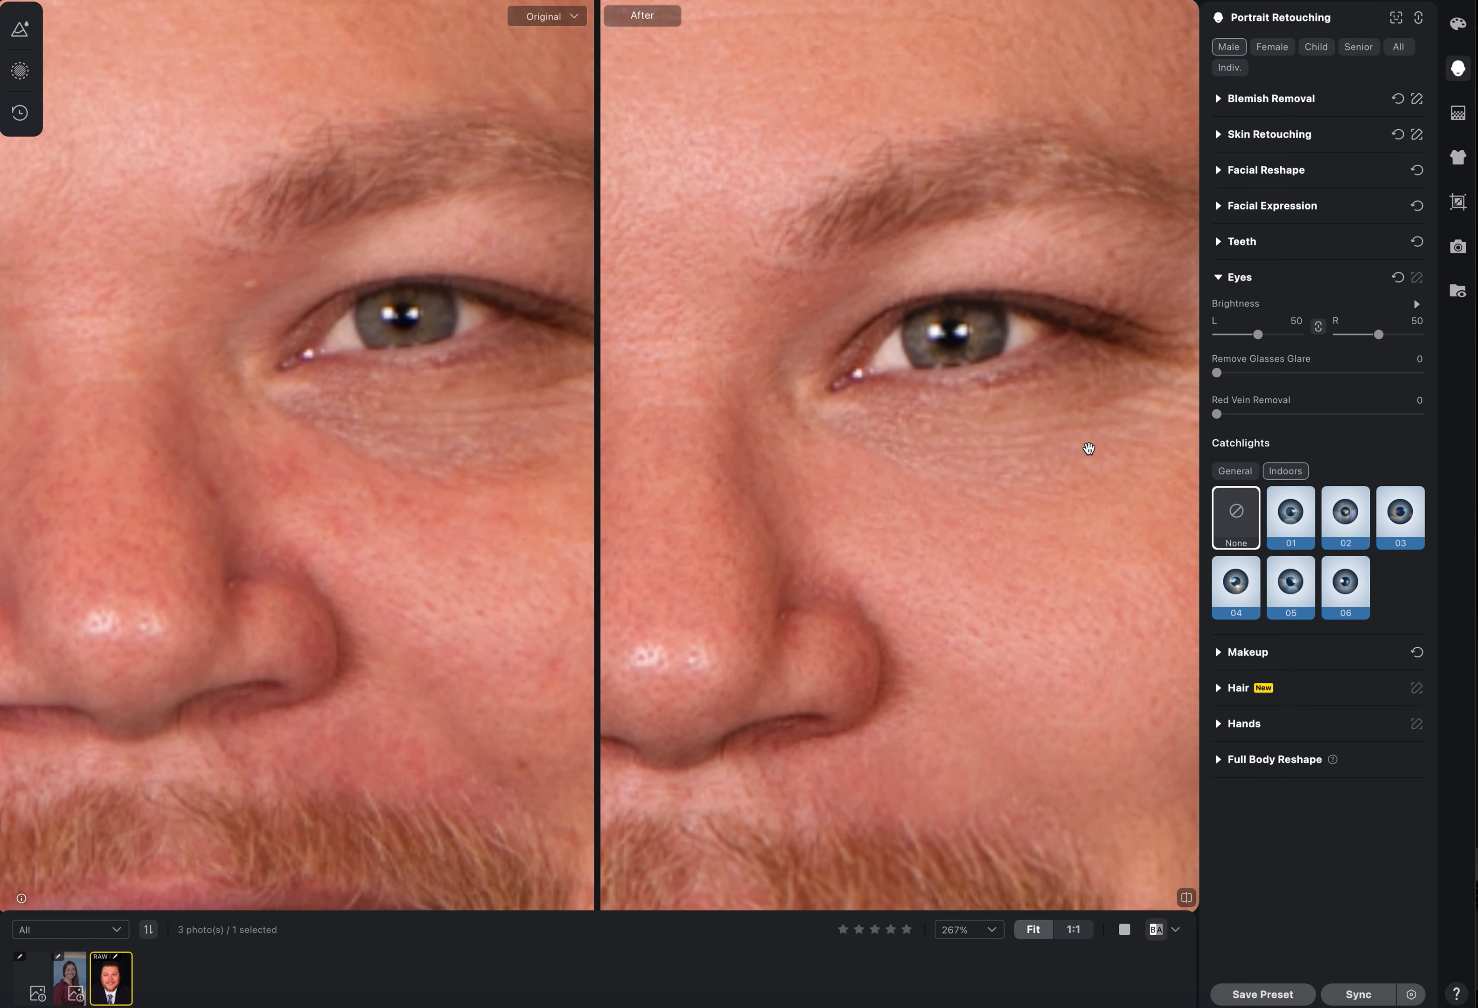
drag(986, 396, 955, 400)
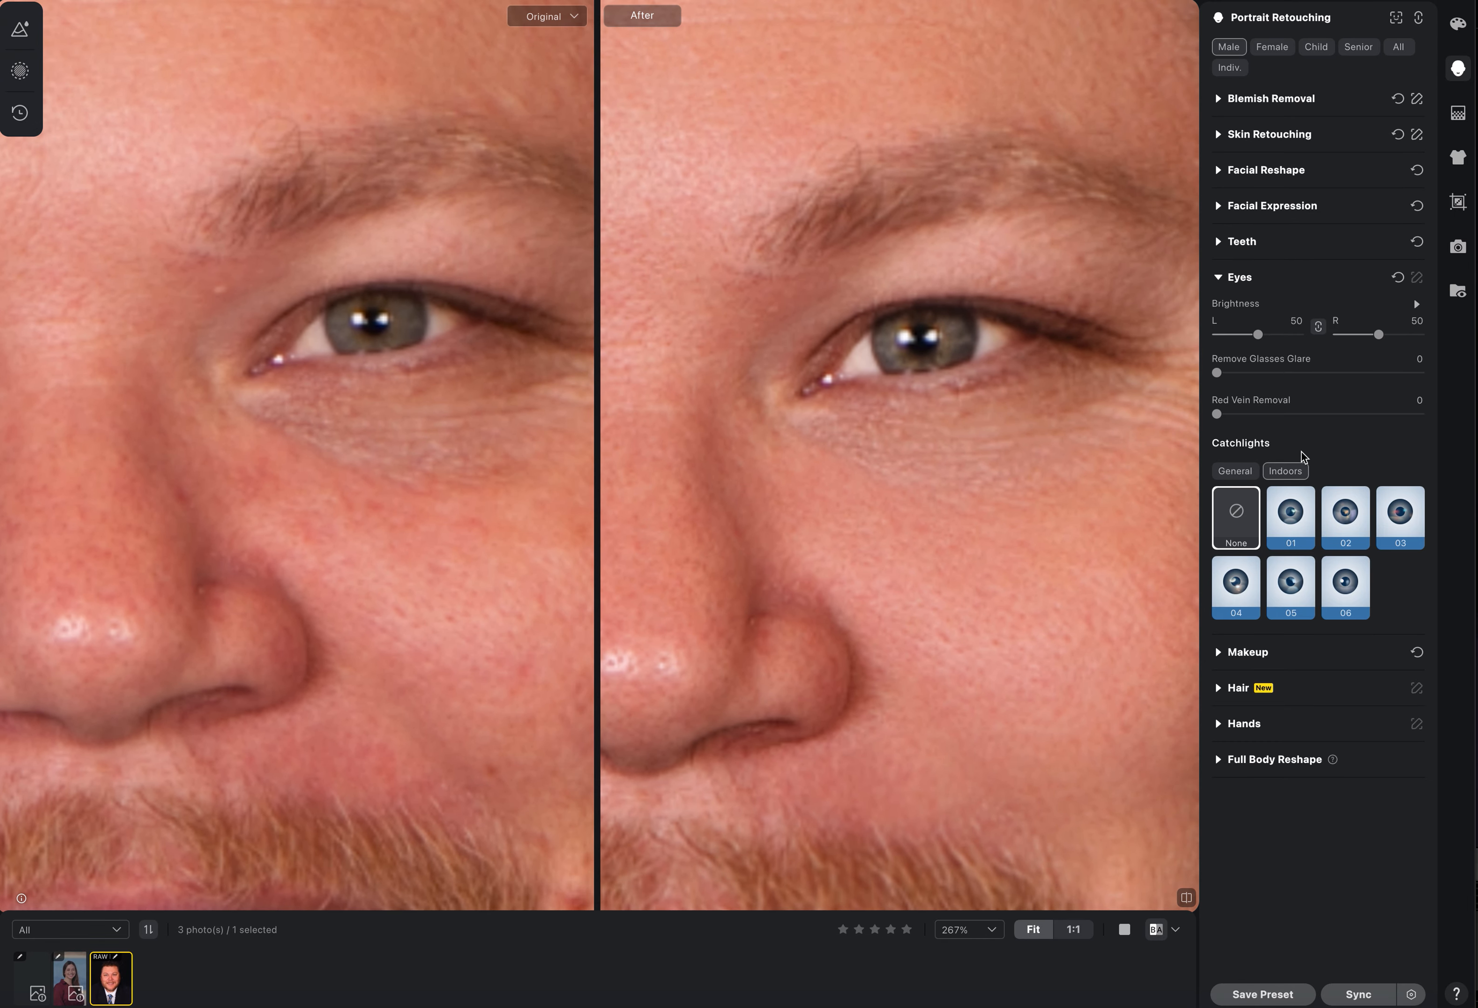
Try the Indoors catchlights 01 through 06 on the eyes, and return Catchlights to None
click(1299, 522)
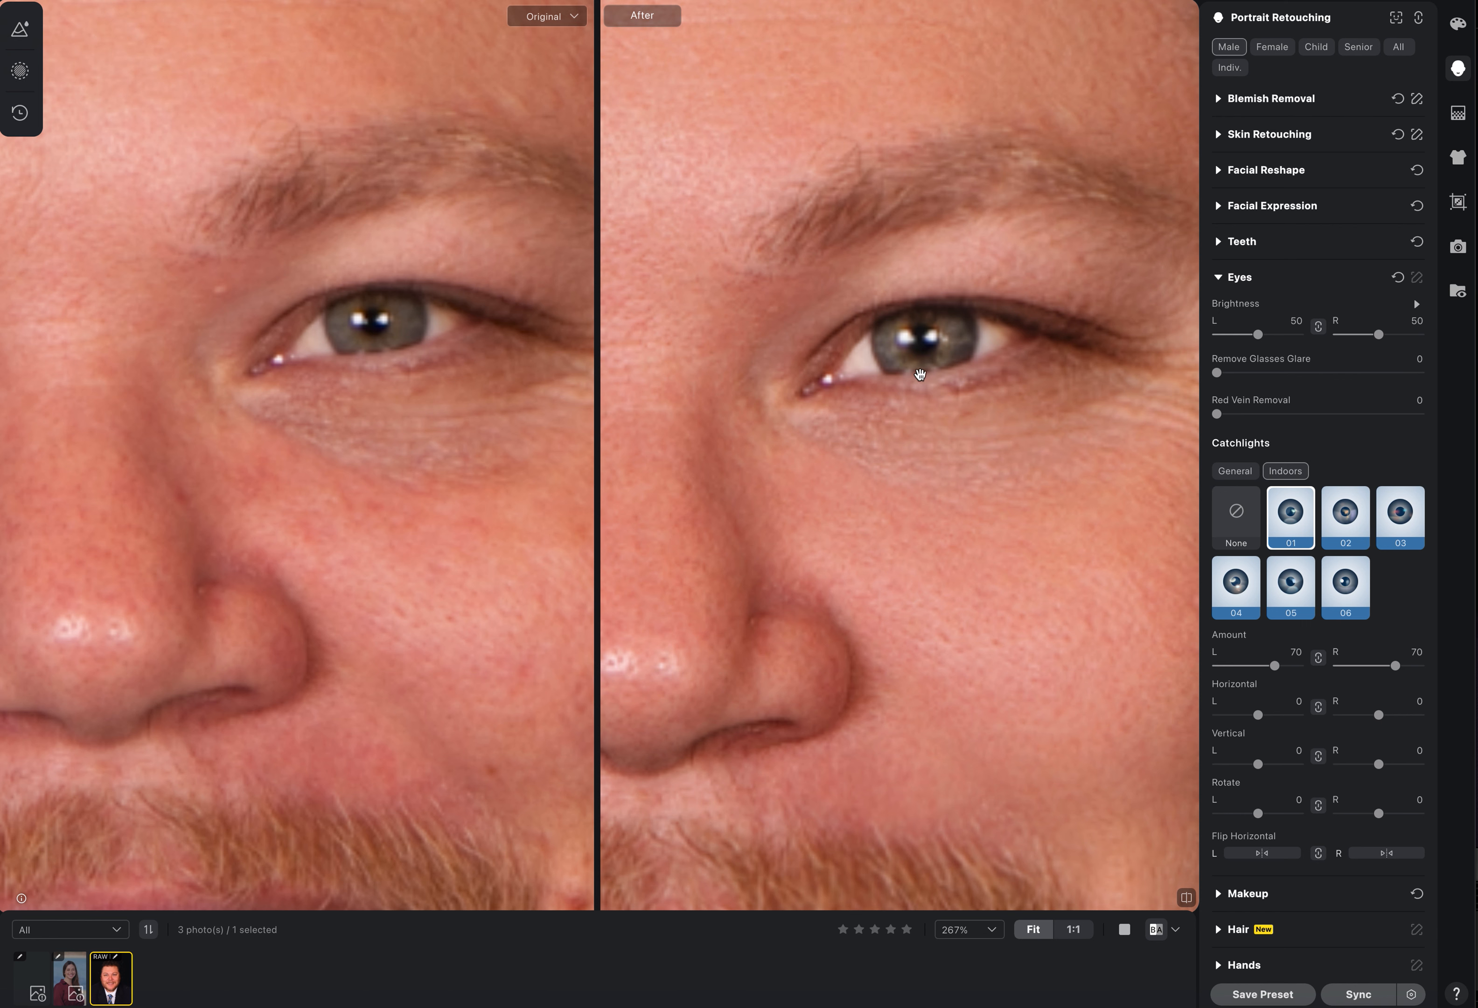
click(1331, 533)
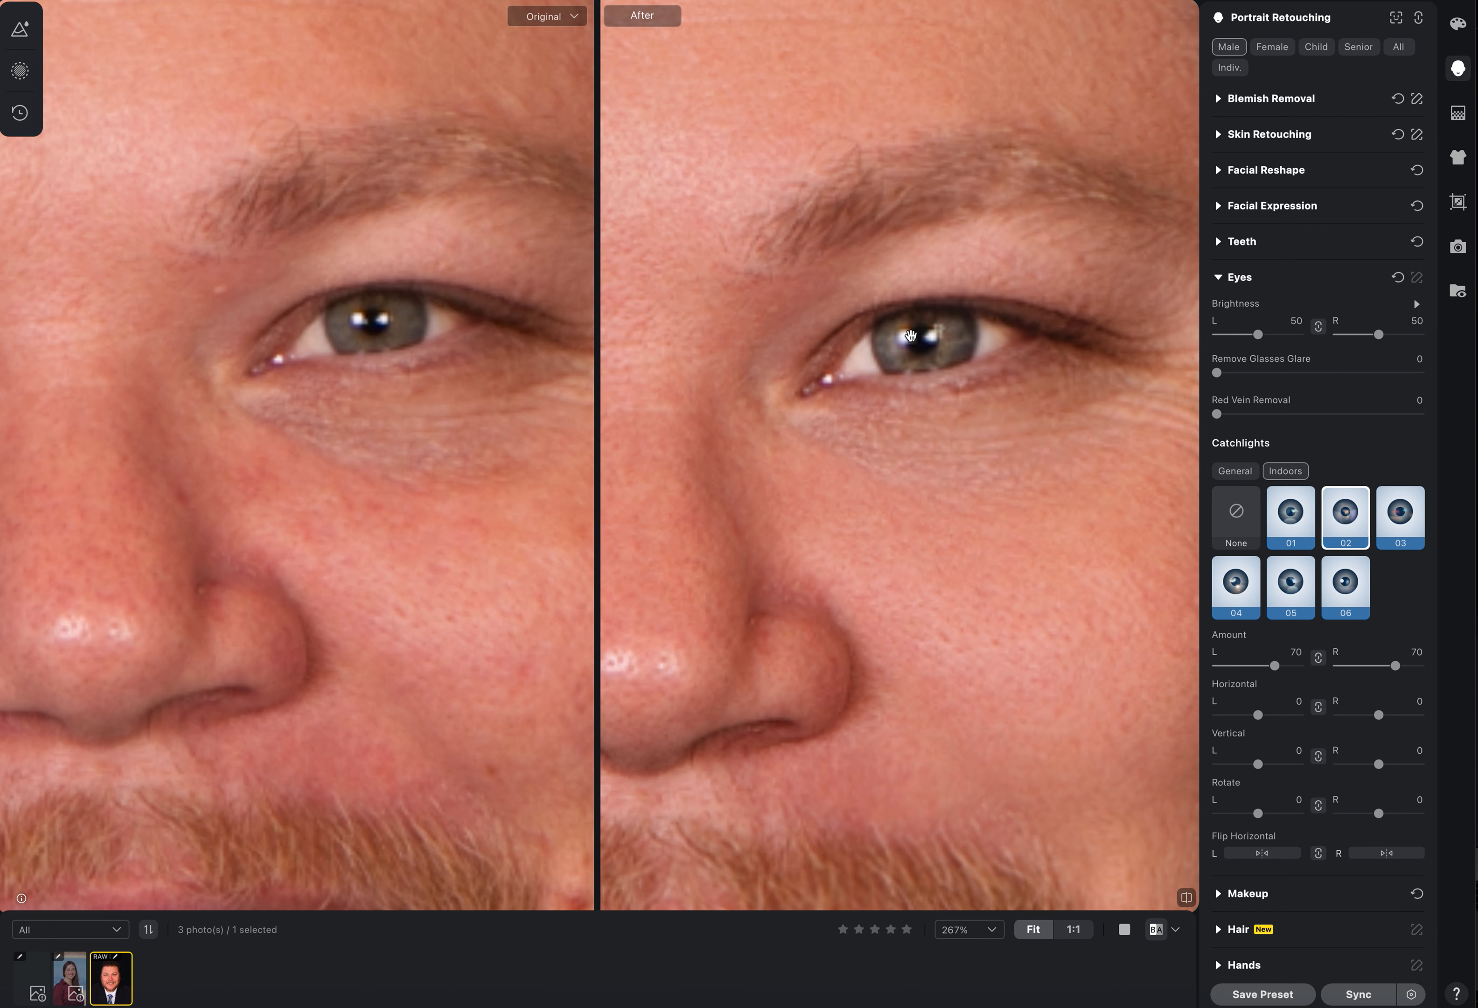
click(1392, 518)
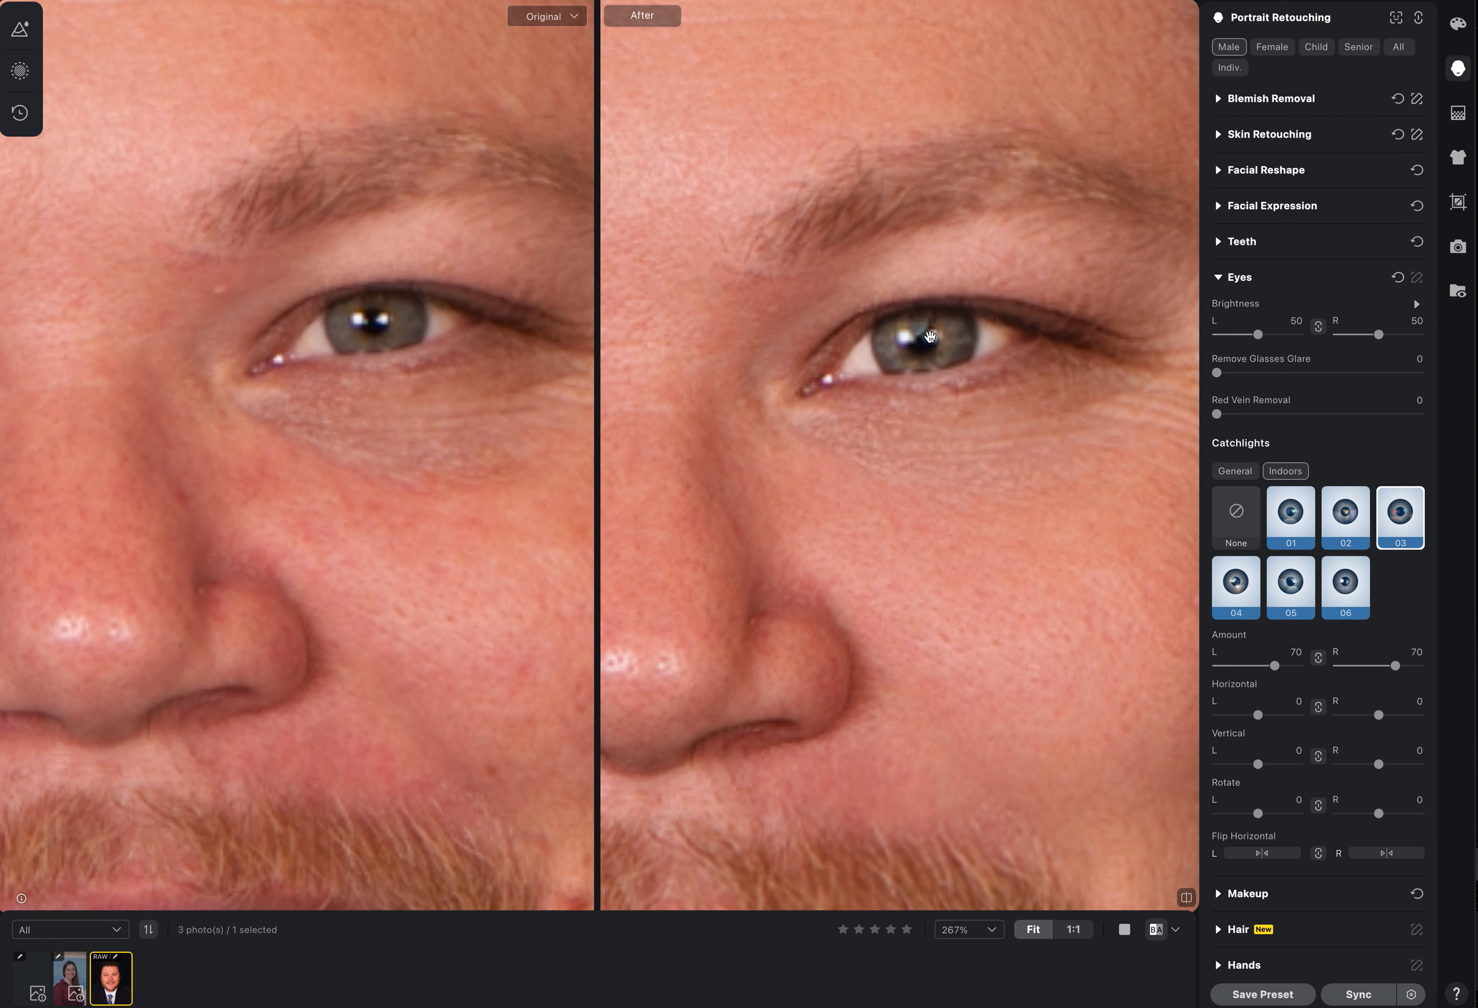
click(1234, 586)
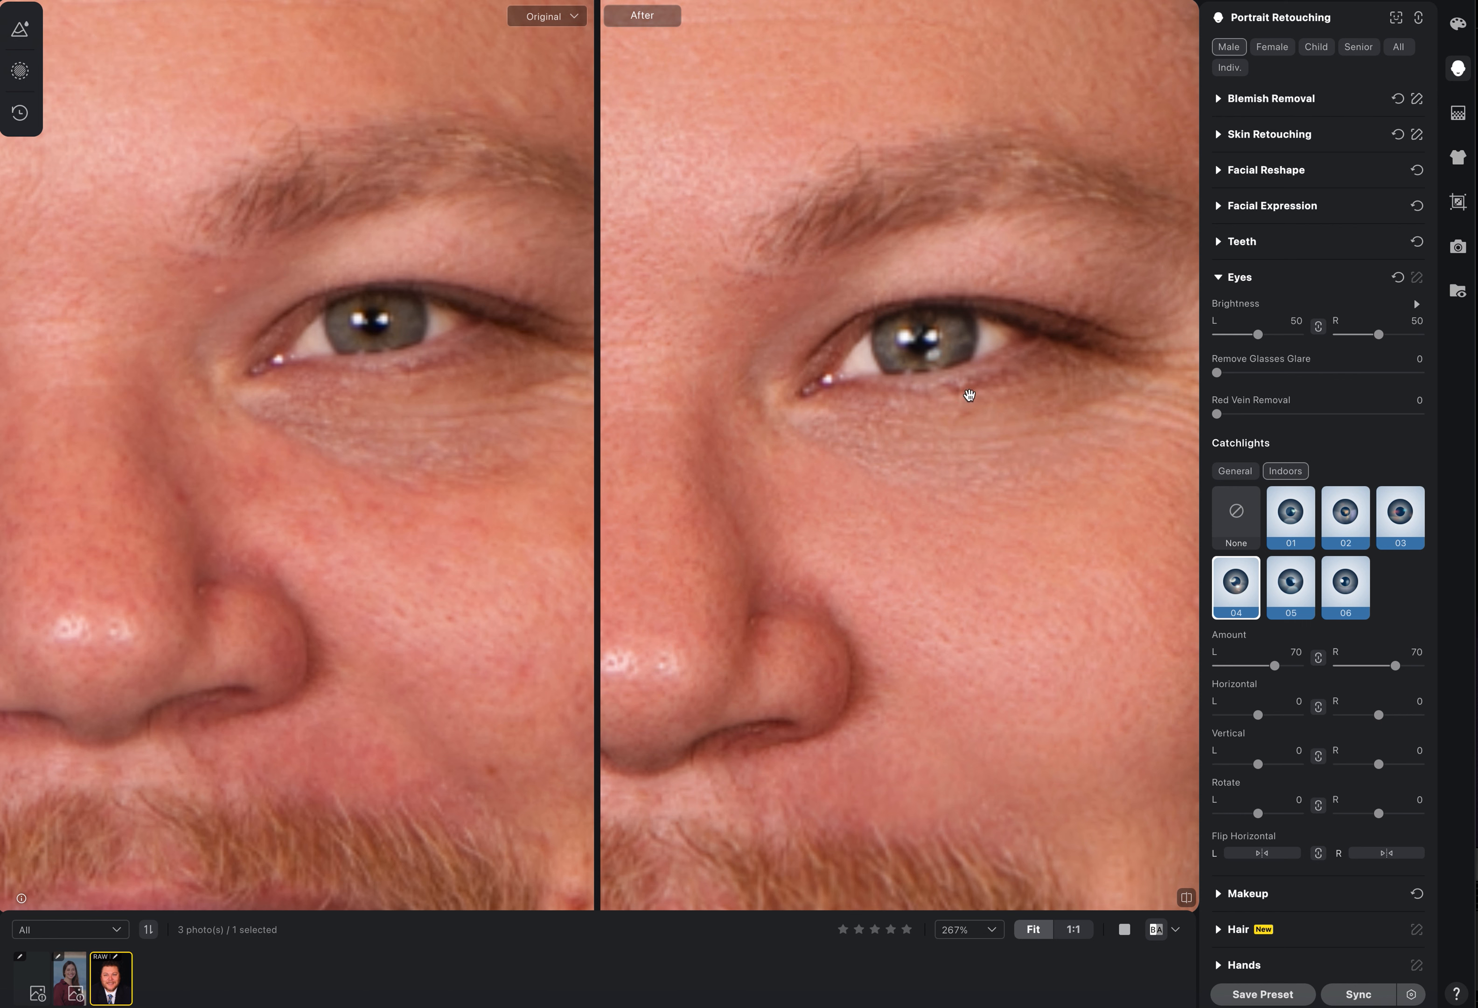
click(1279, 571)
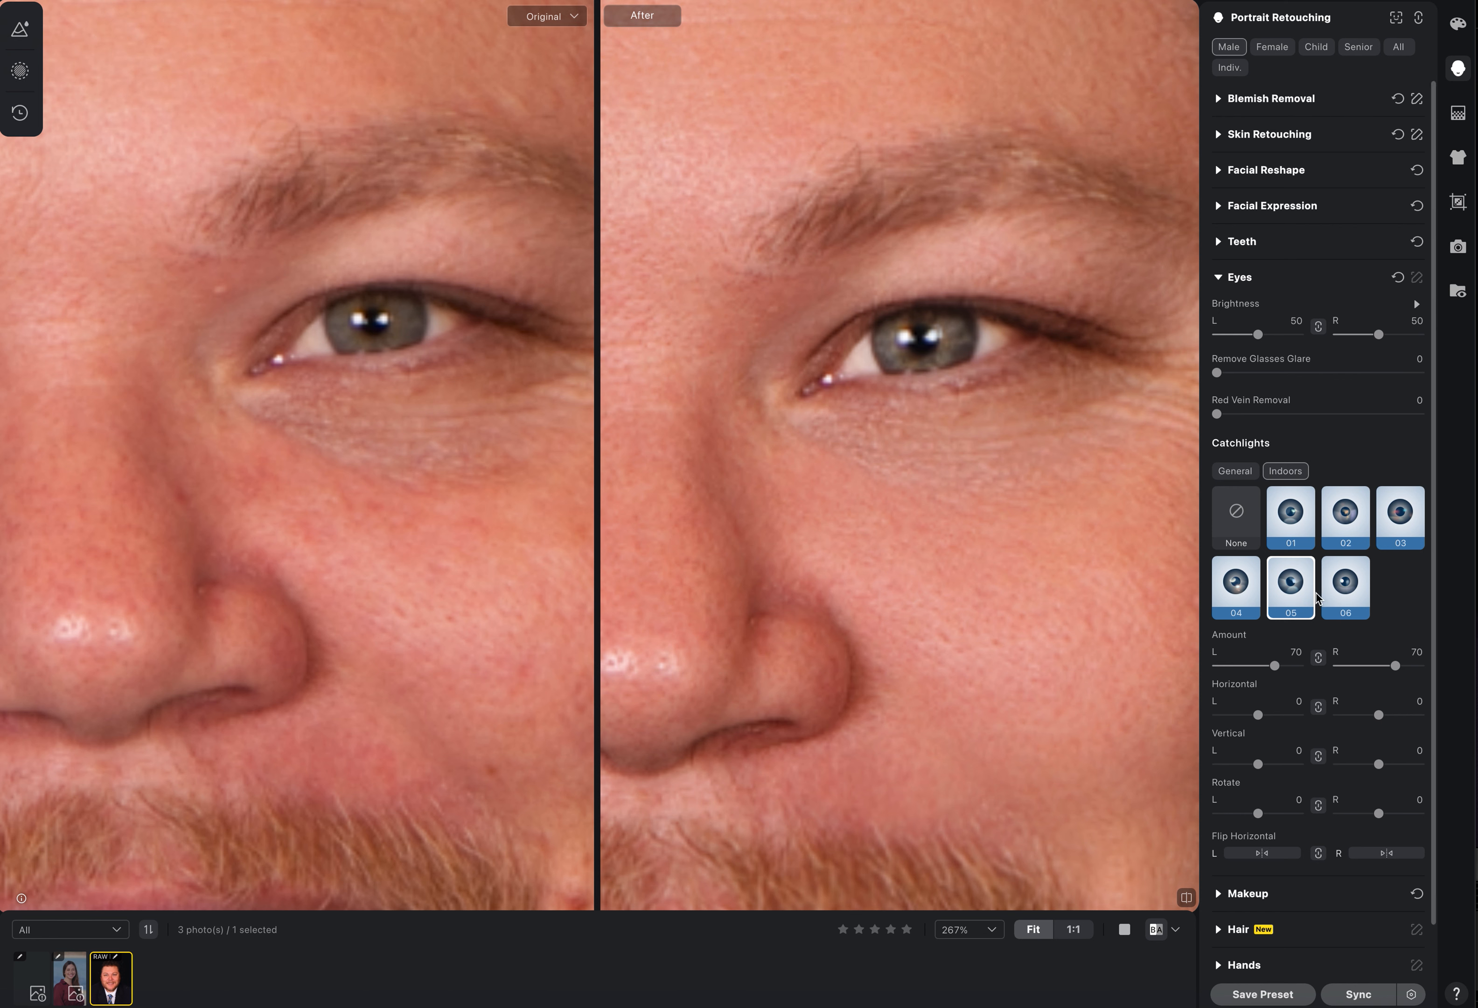
click(1343, 595)
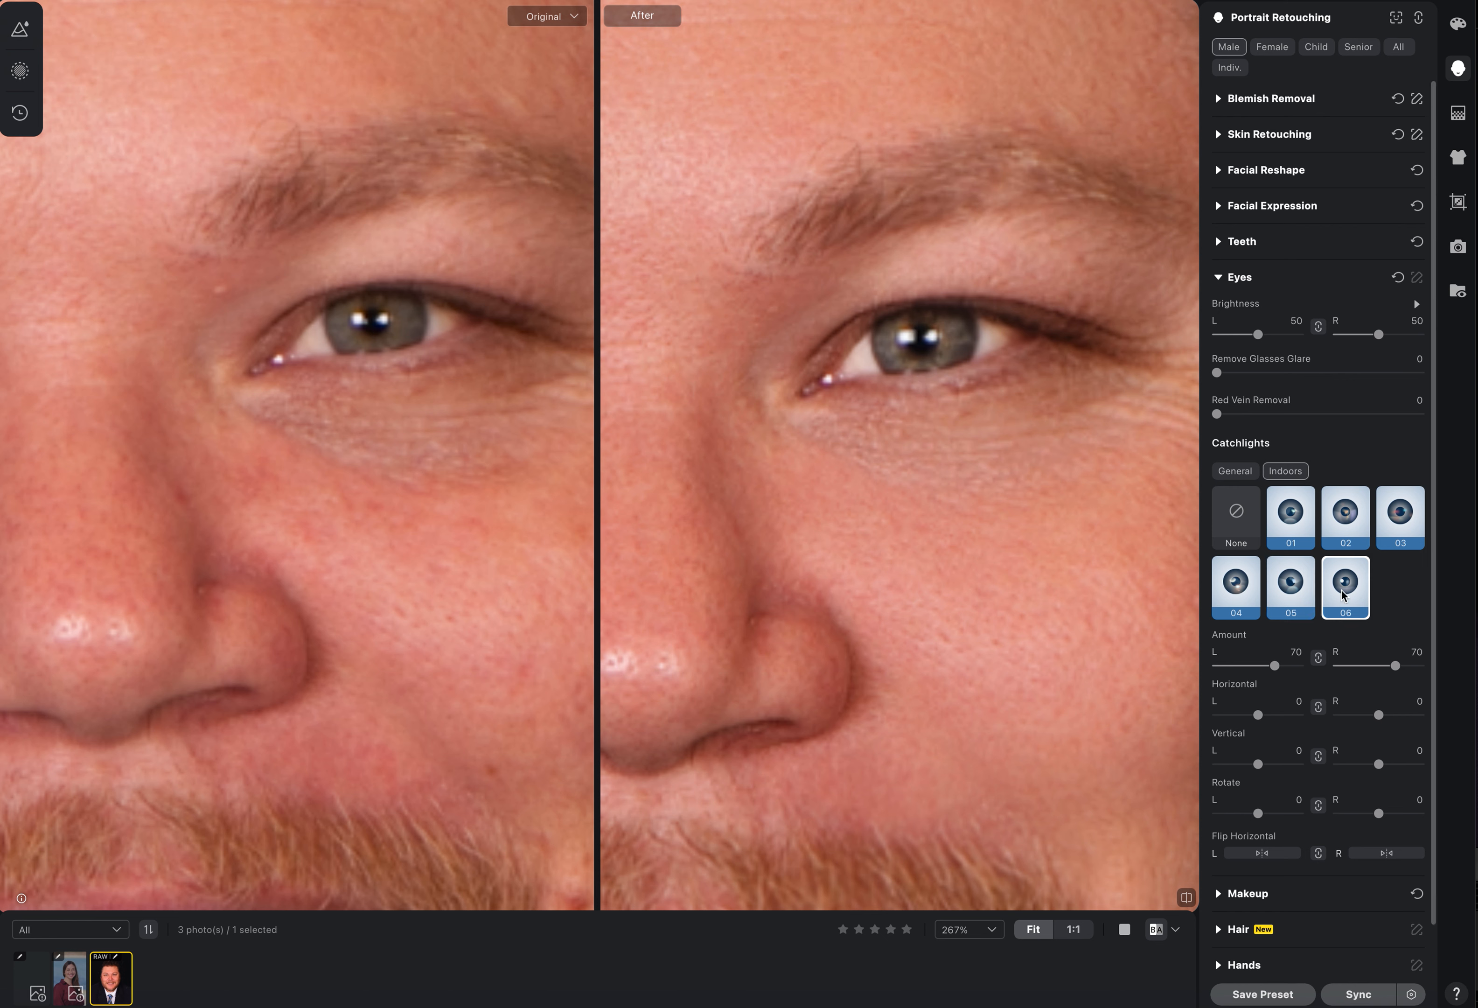
click(1233, 514)
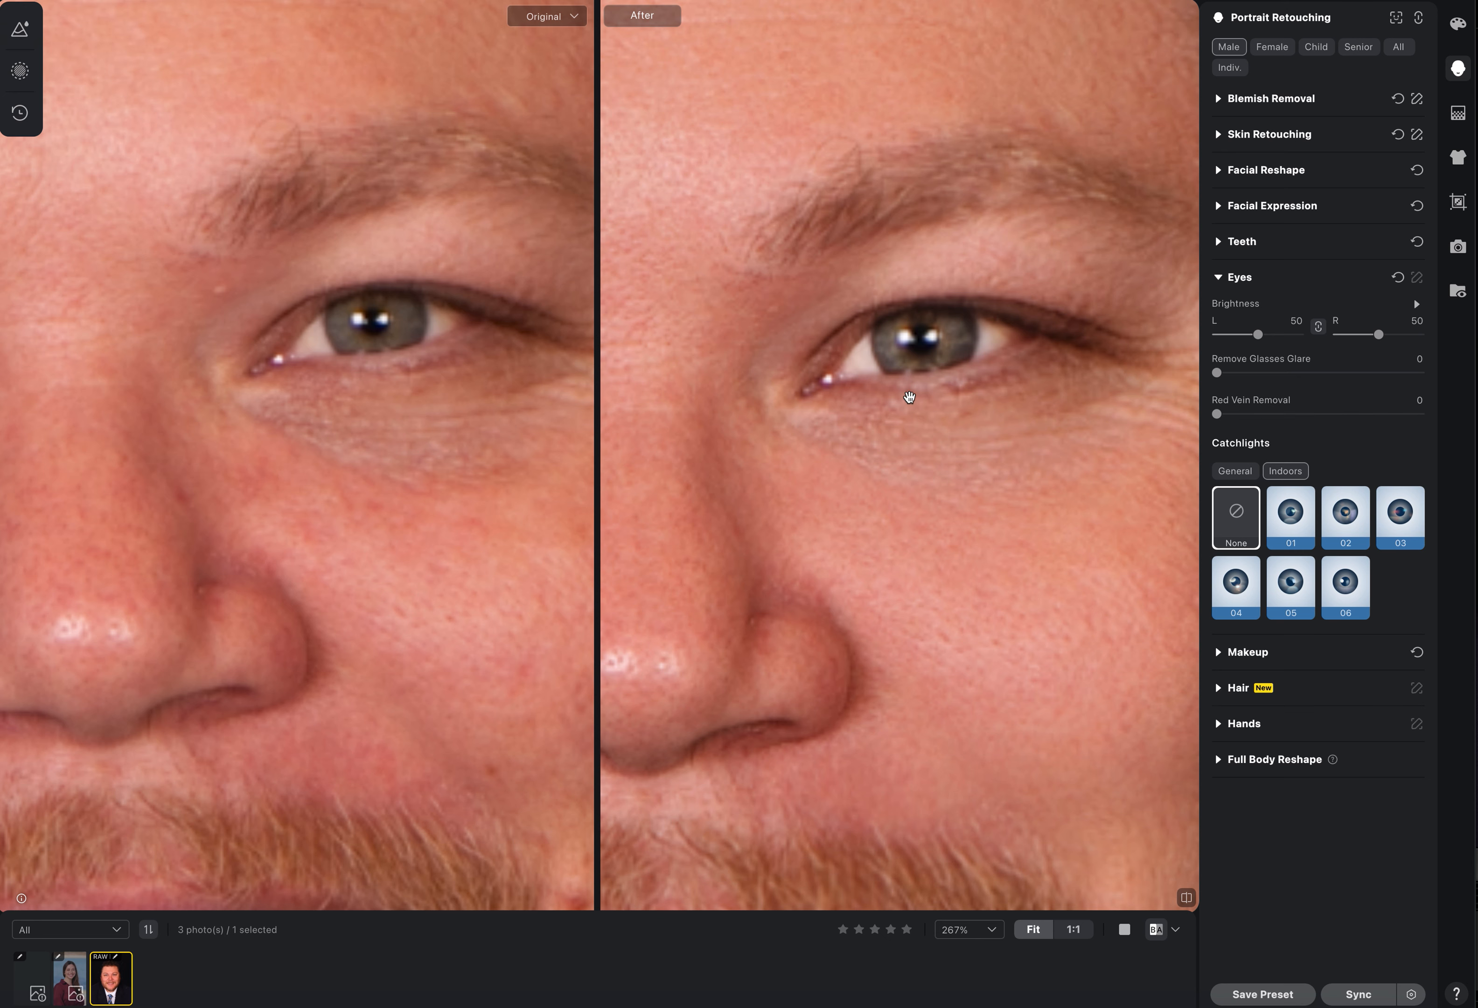
scroll(911, 389, down, 5)
scroll(958, 398, down, 3)
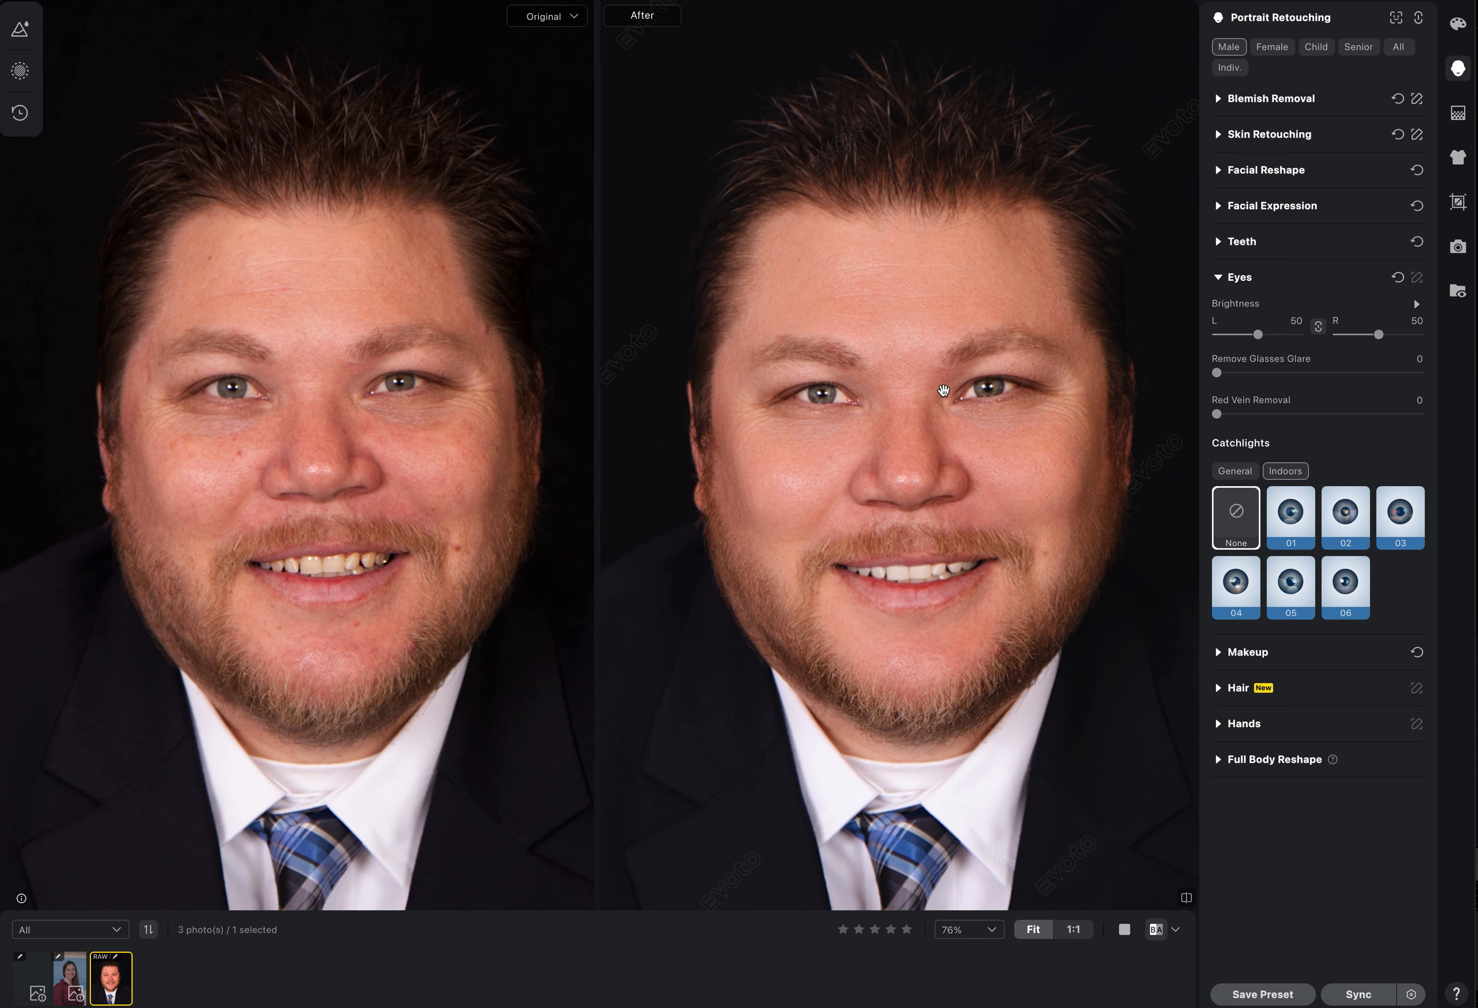
scroll(93, 50, up, 2)
scroll(131, 84, down, 2)
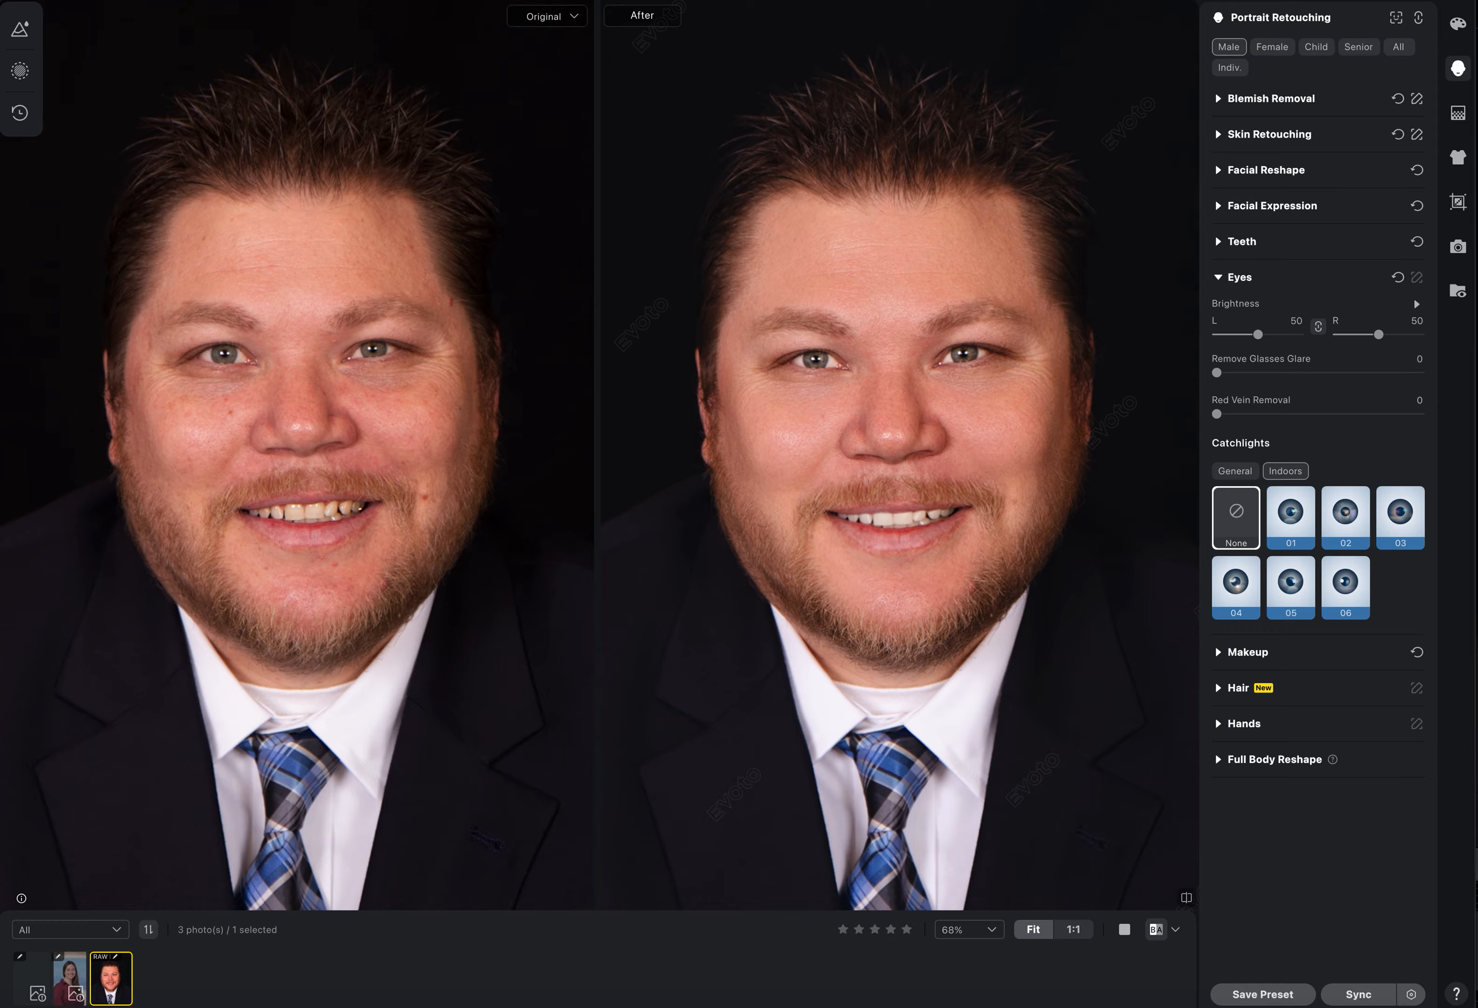
Start importing photos and open the 2025-05-08 Meetup folder inside the 2025 folder
key(super+o)
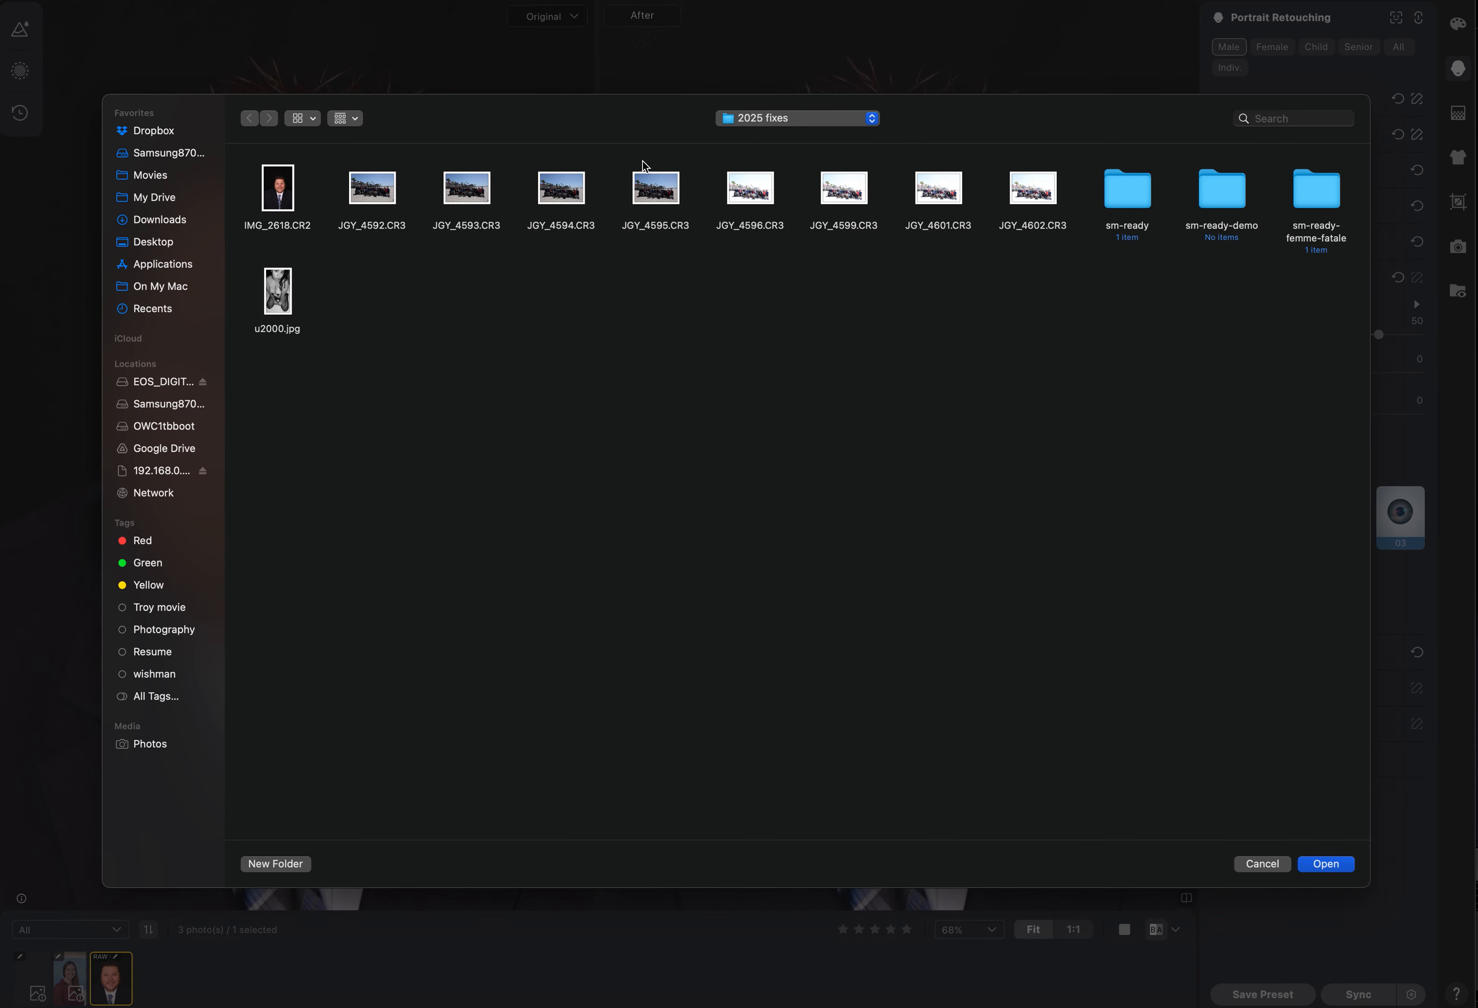
click(744, 122)
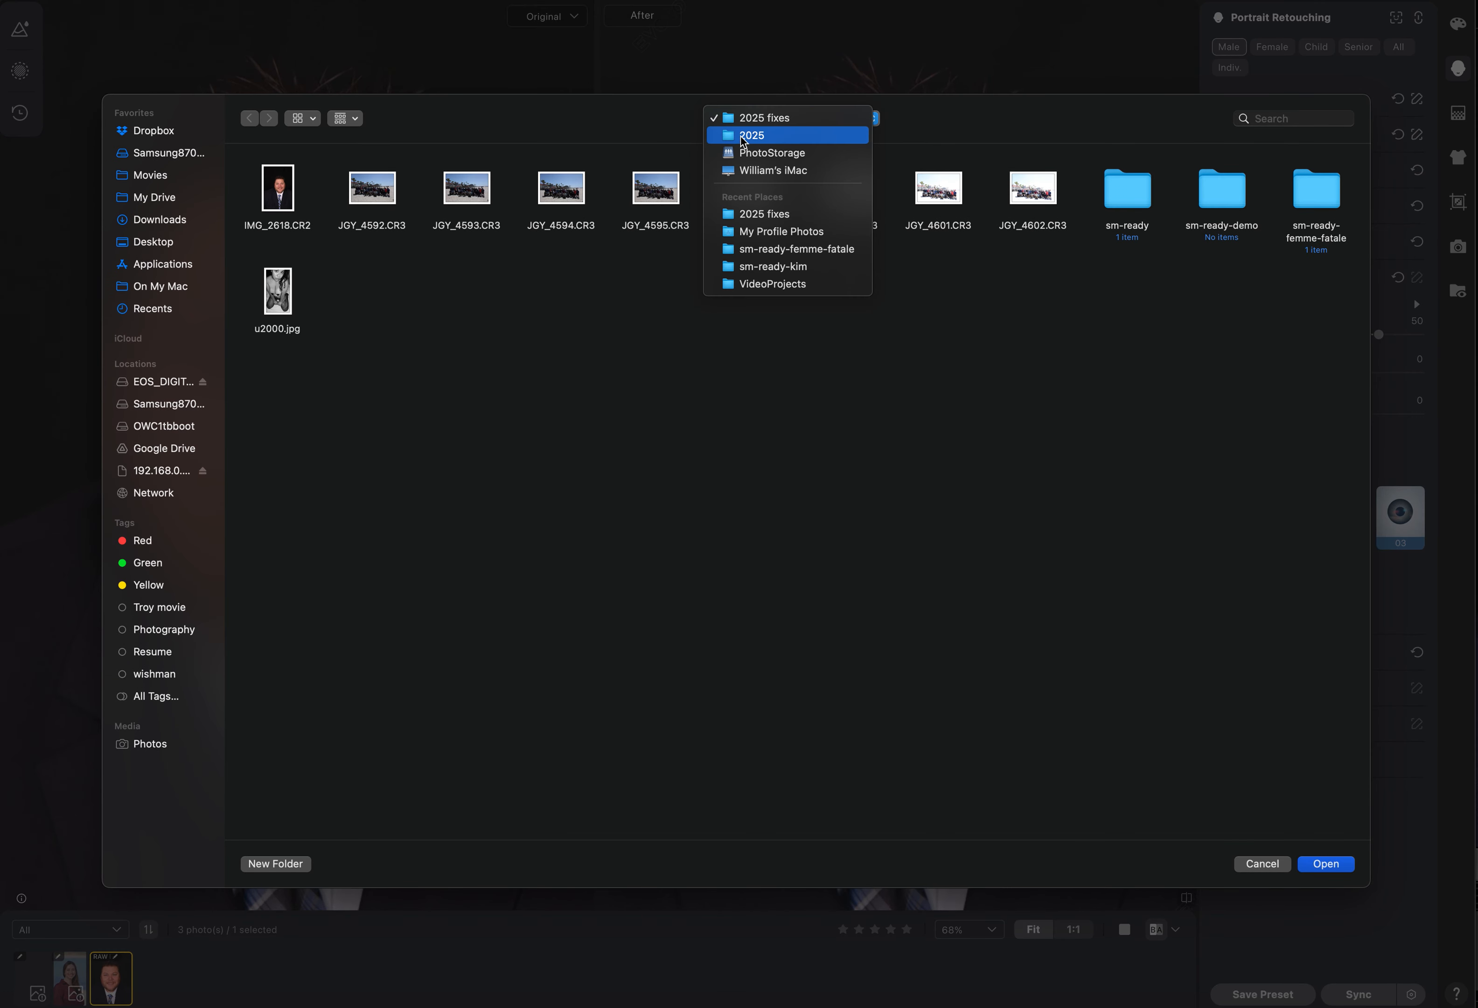
click(749, 135)
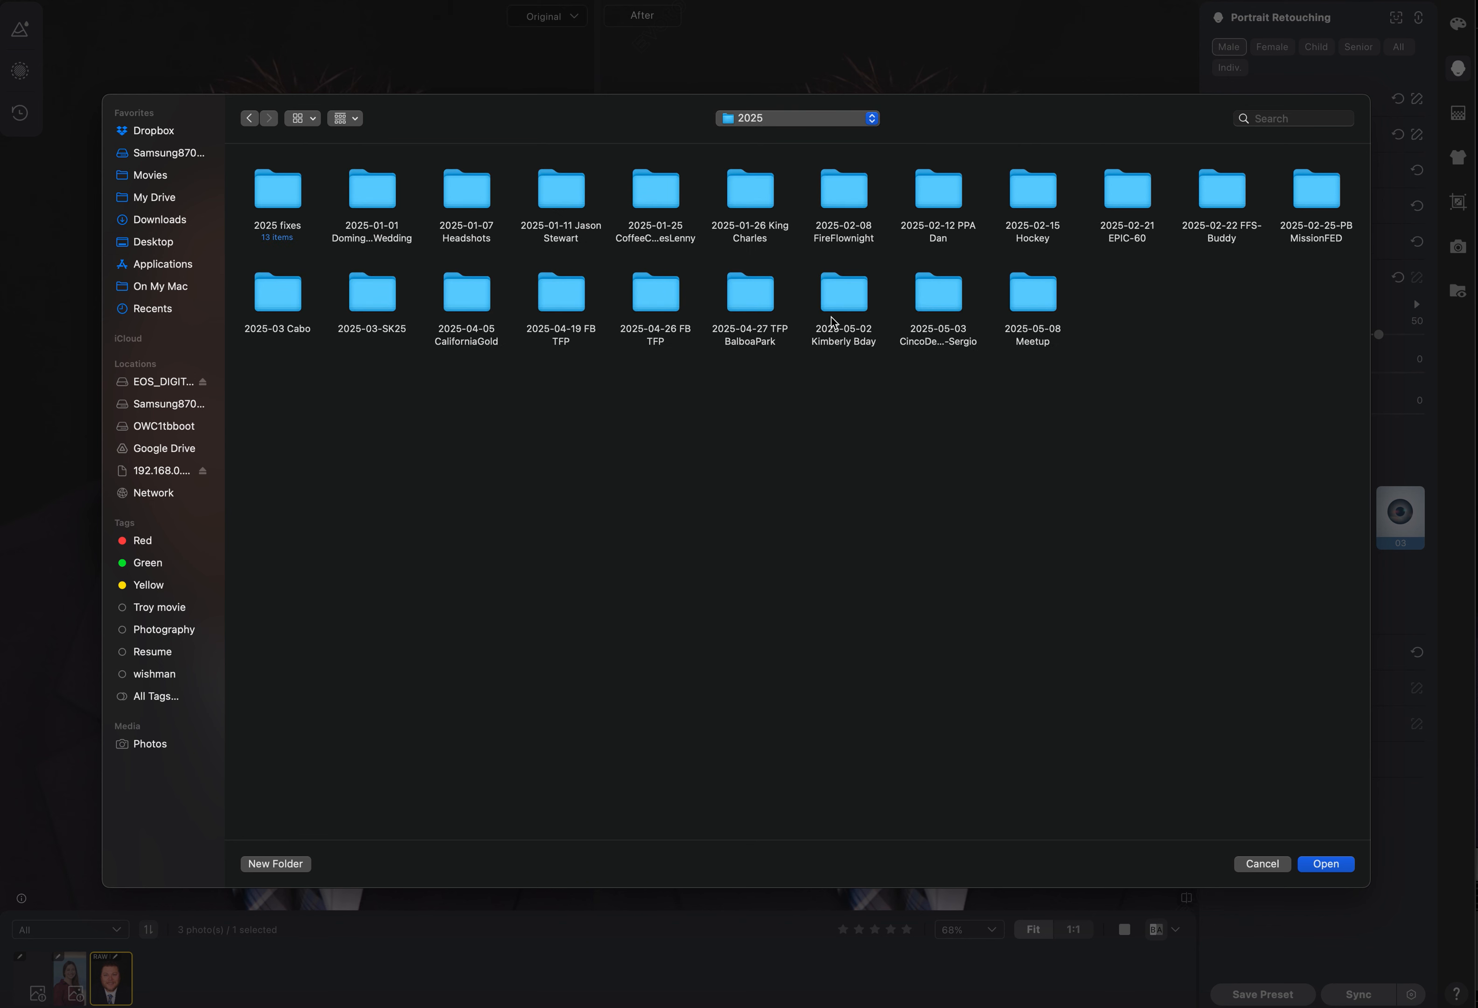
click(1039, 296)
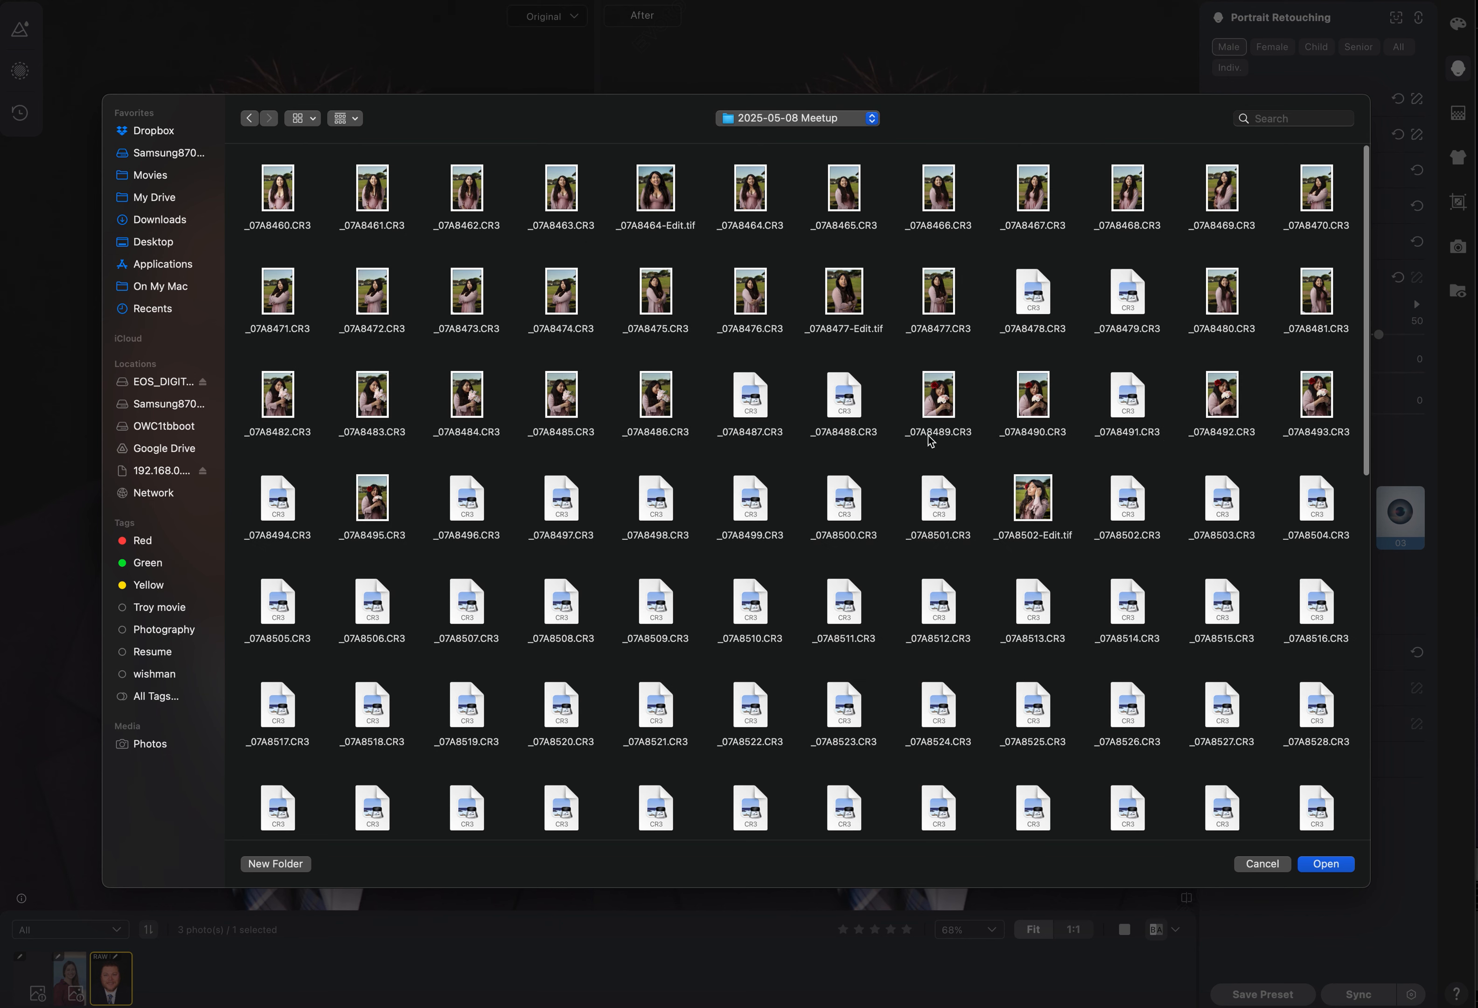
Browse the 2025-05-08 Meetup folder for portraits of the man with glasses and preview _07A8589.CR3, _07A8591.CR3 and _07A8592.CR3
scroll(977, 477, down, 1)
scroll(979, 481, down, 3)
scroll(957, 470, down, 3)
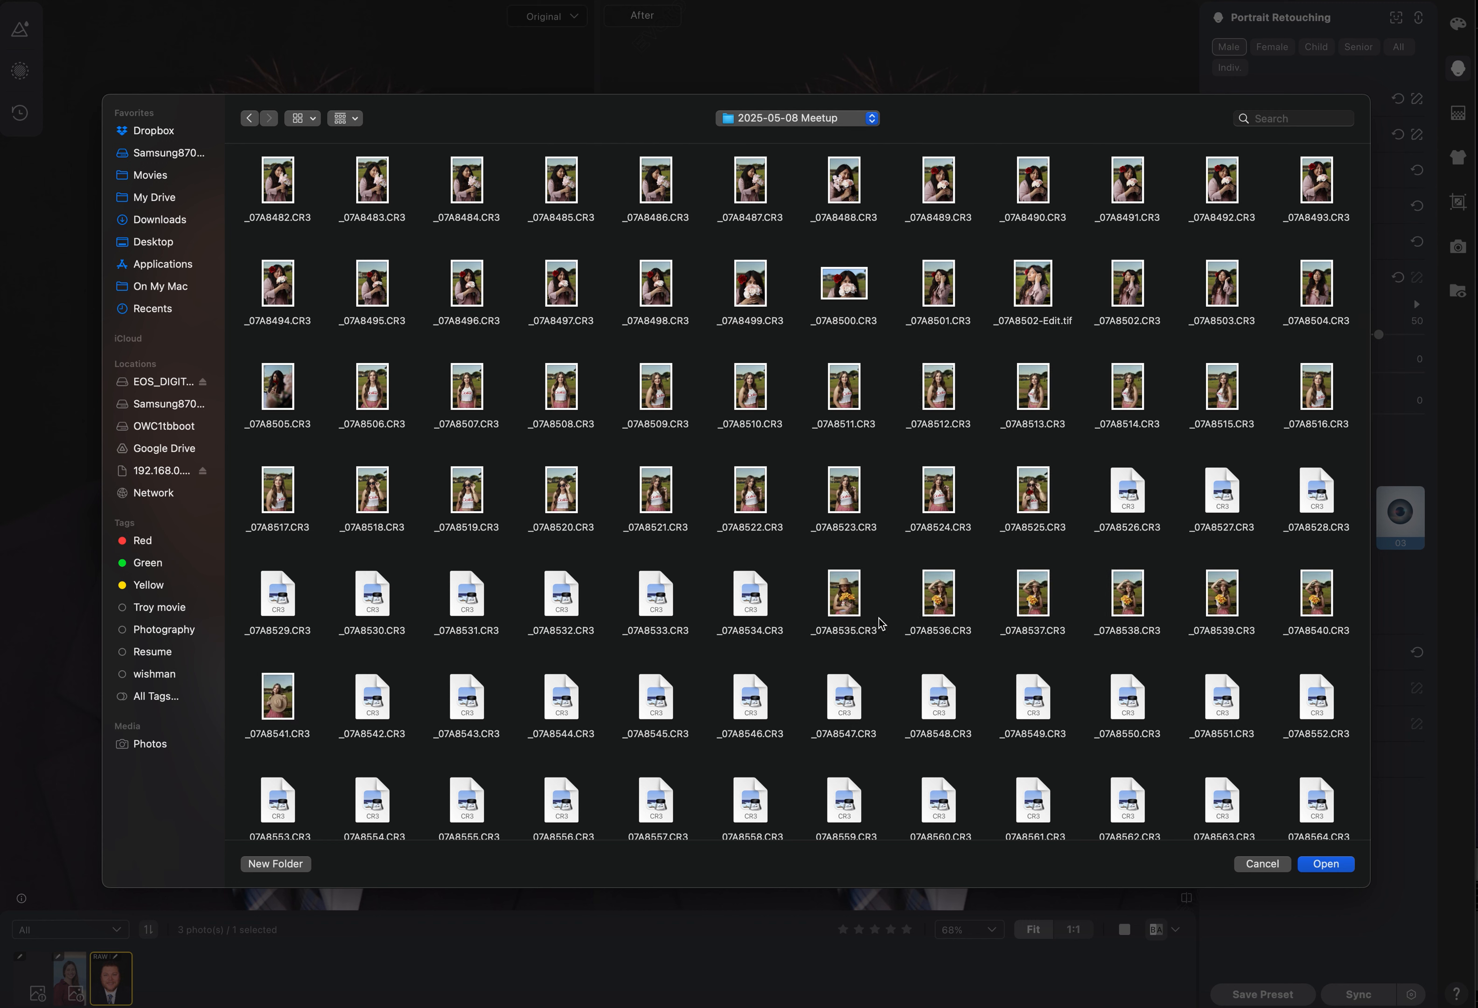
scroll(855, 620, down, 2)
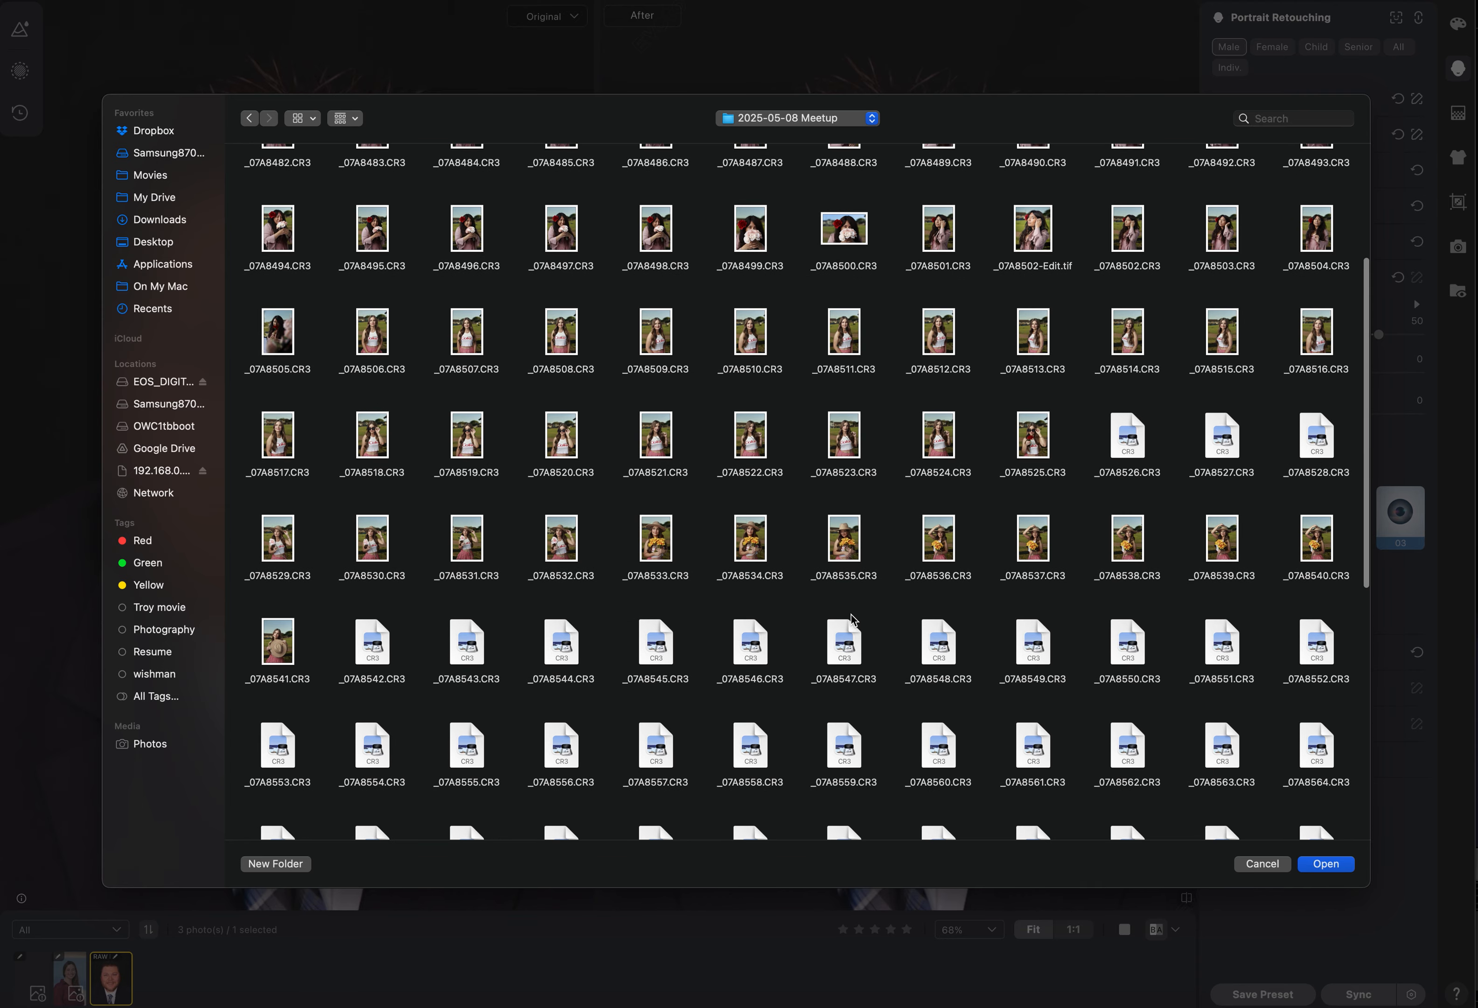
scroll(852, 619, down, 5)
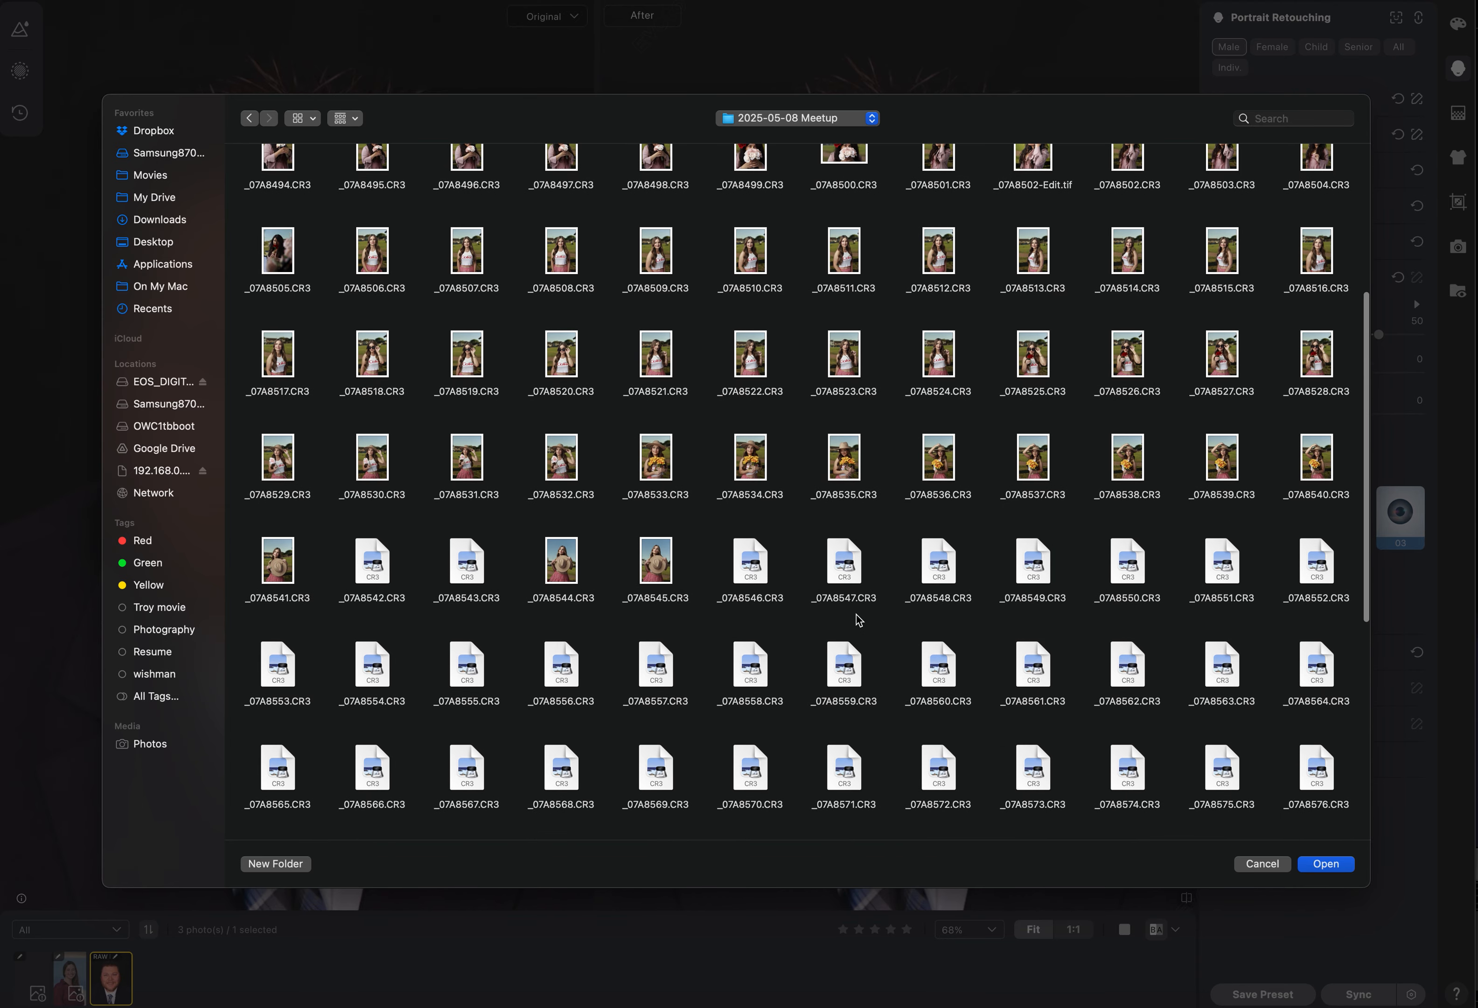
scroll(857, 619, down, 2)
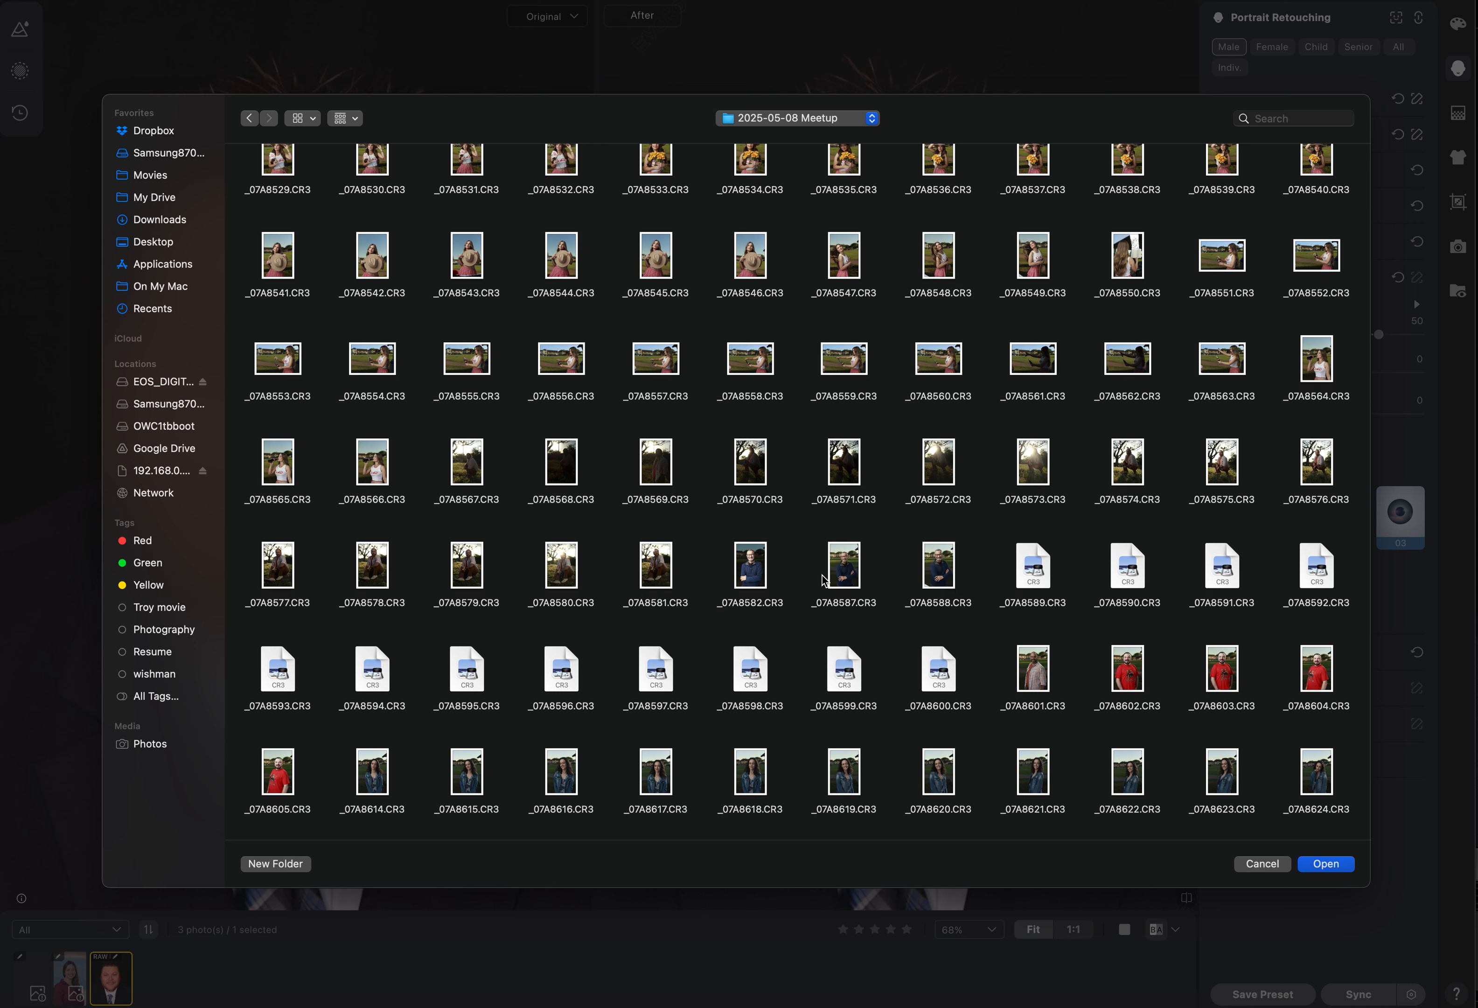
click(1027, 579)
key(space)
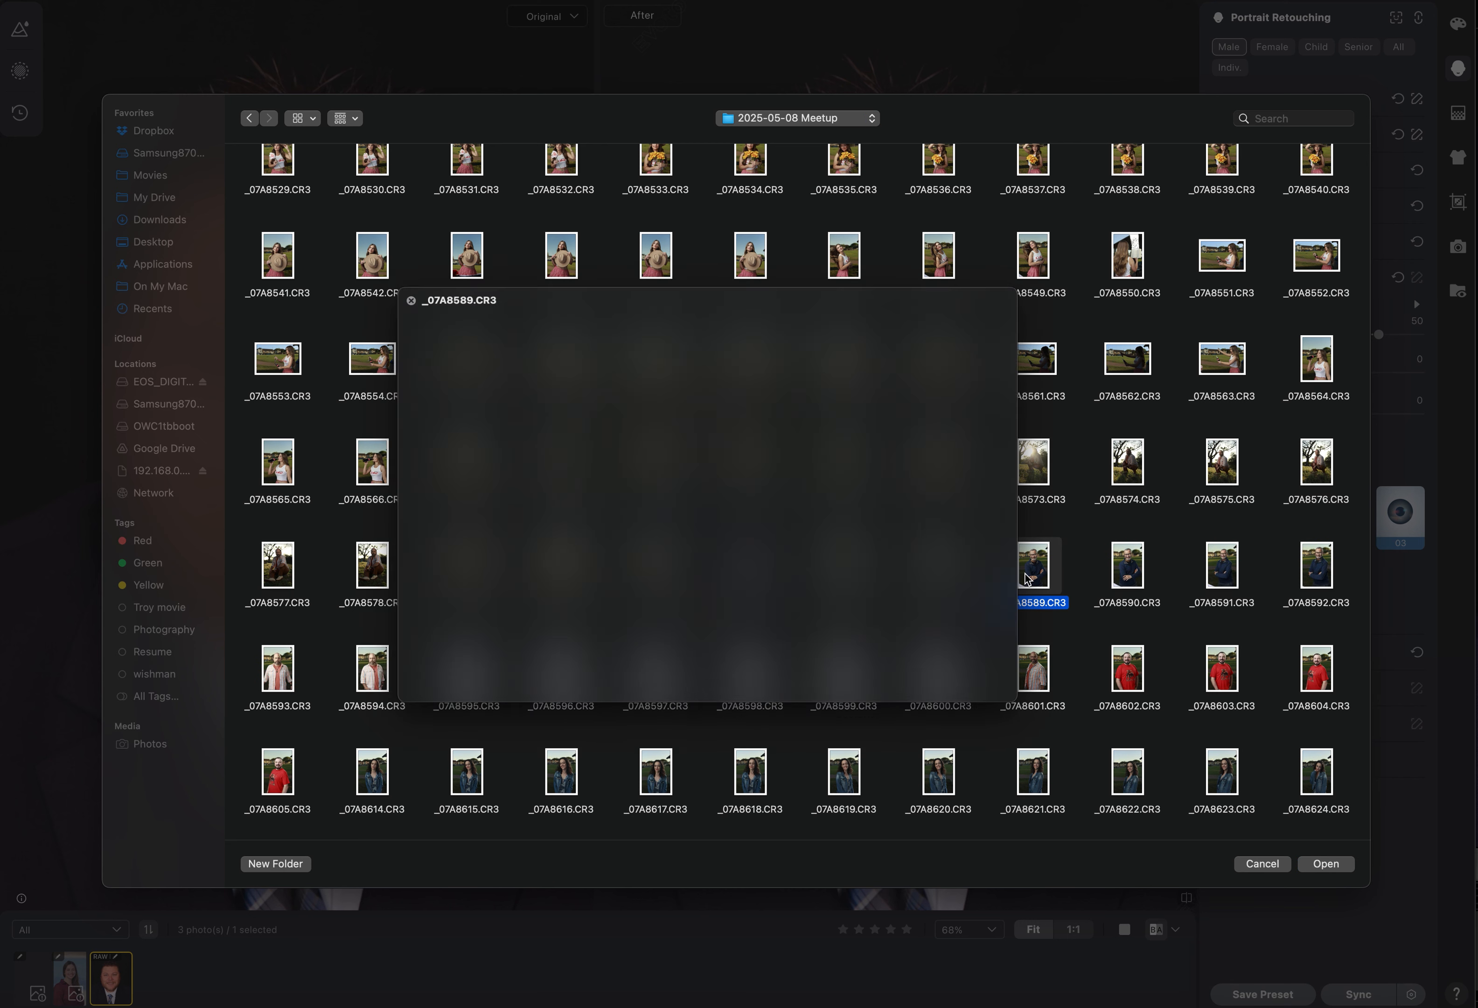
key(space)
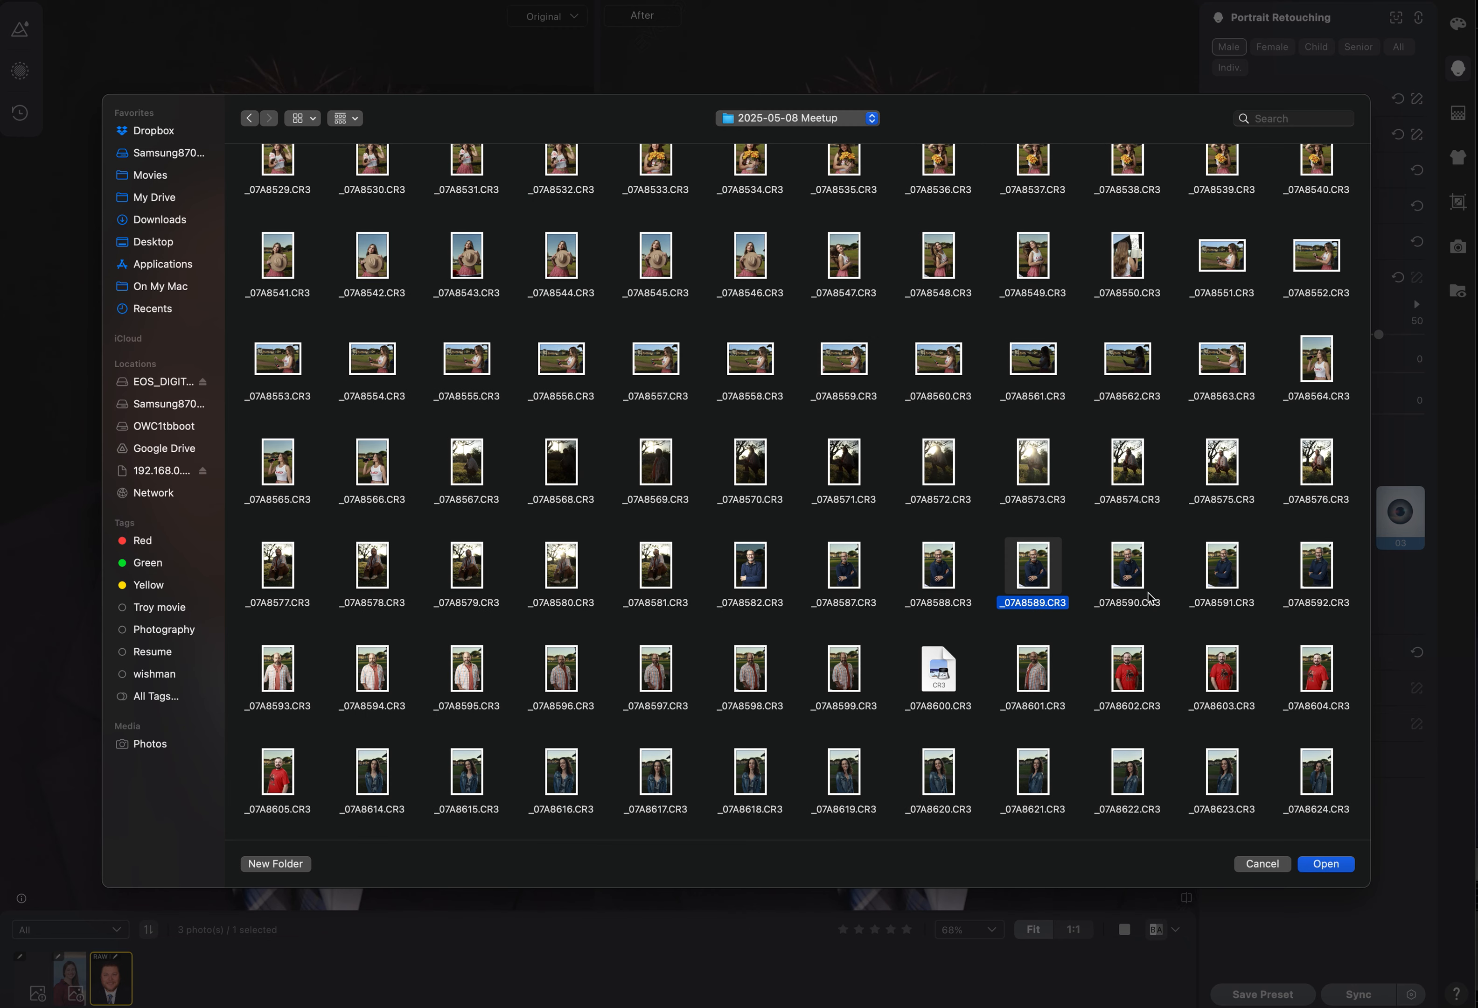
click(1221, 574)
key(space)
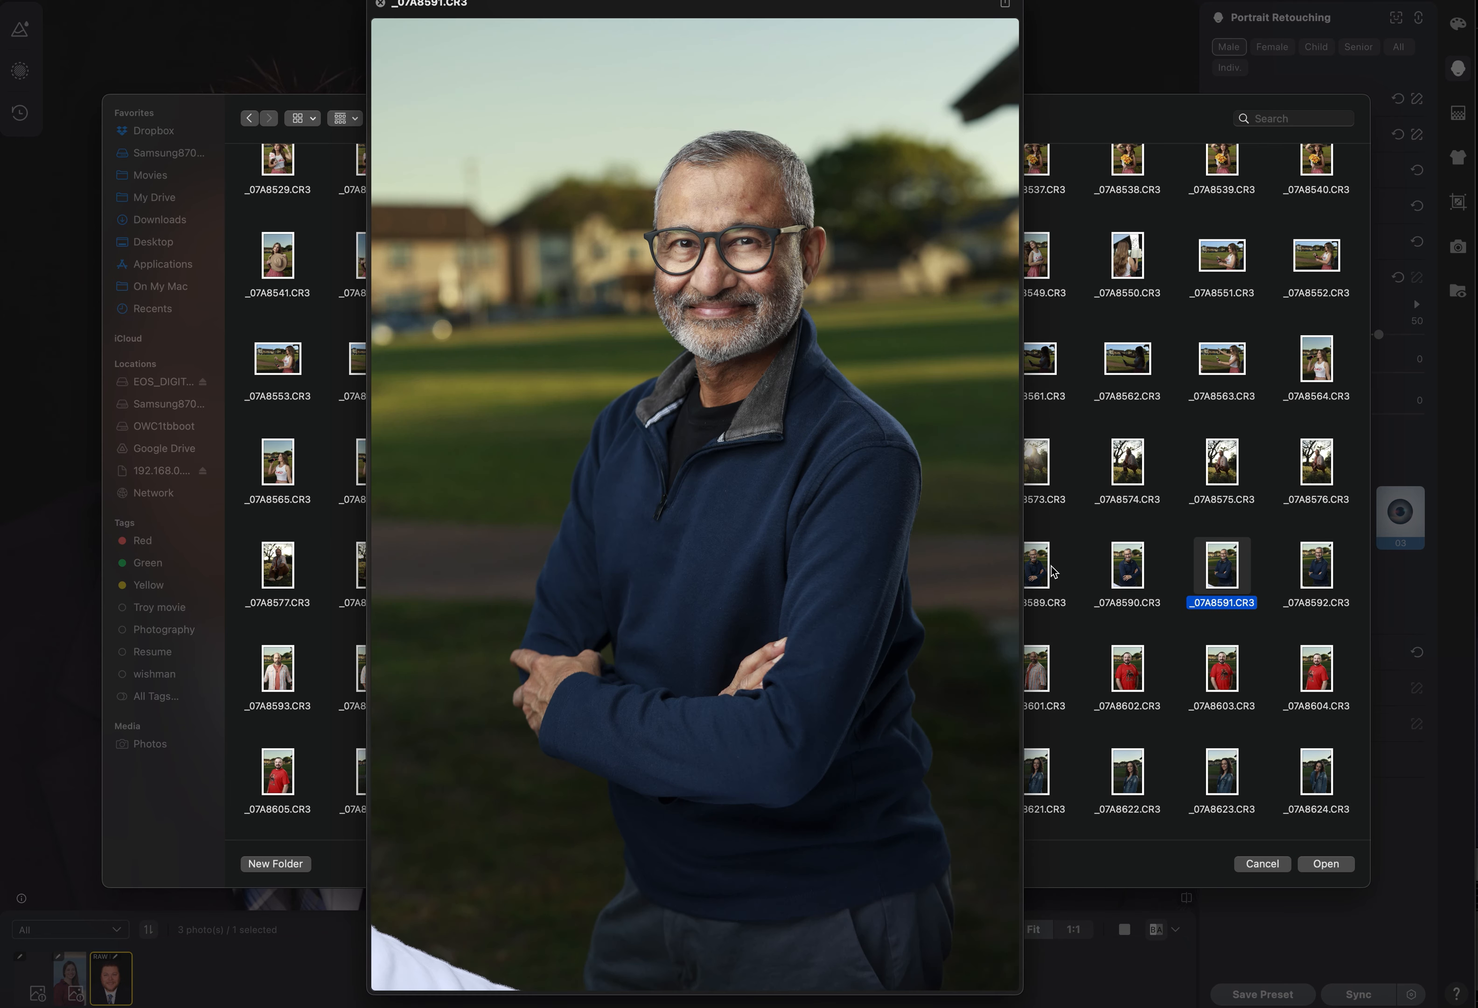
key(space)
click(1315, 578)
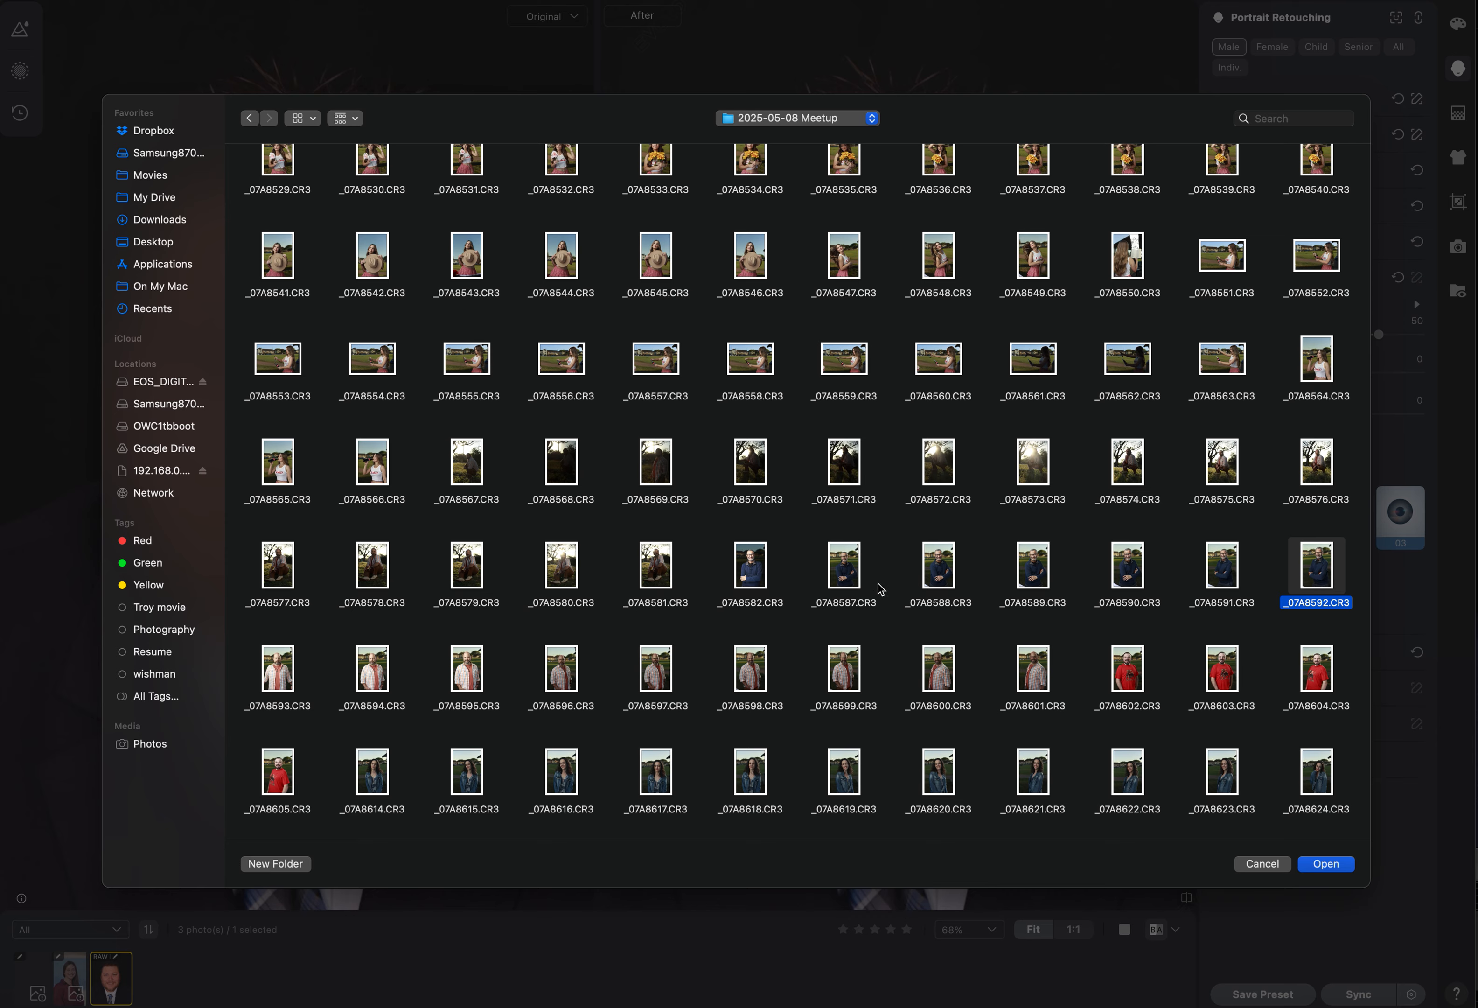
key(space)
key(space)
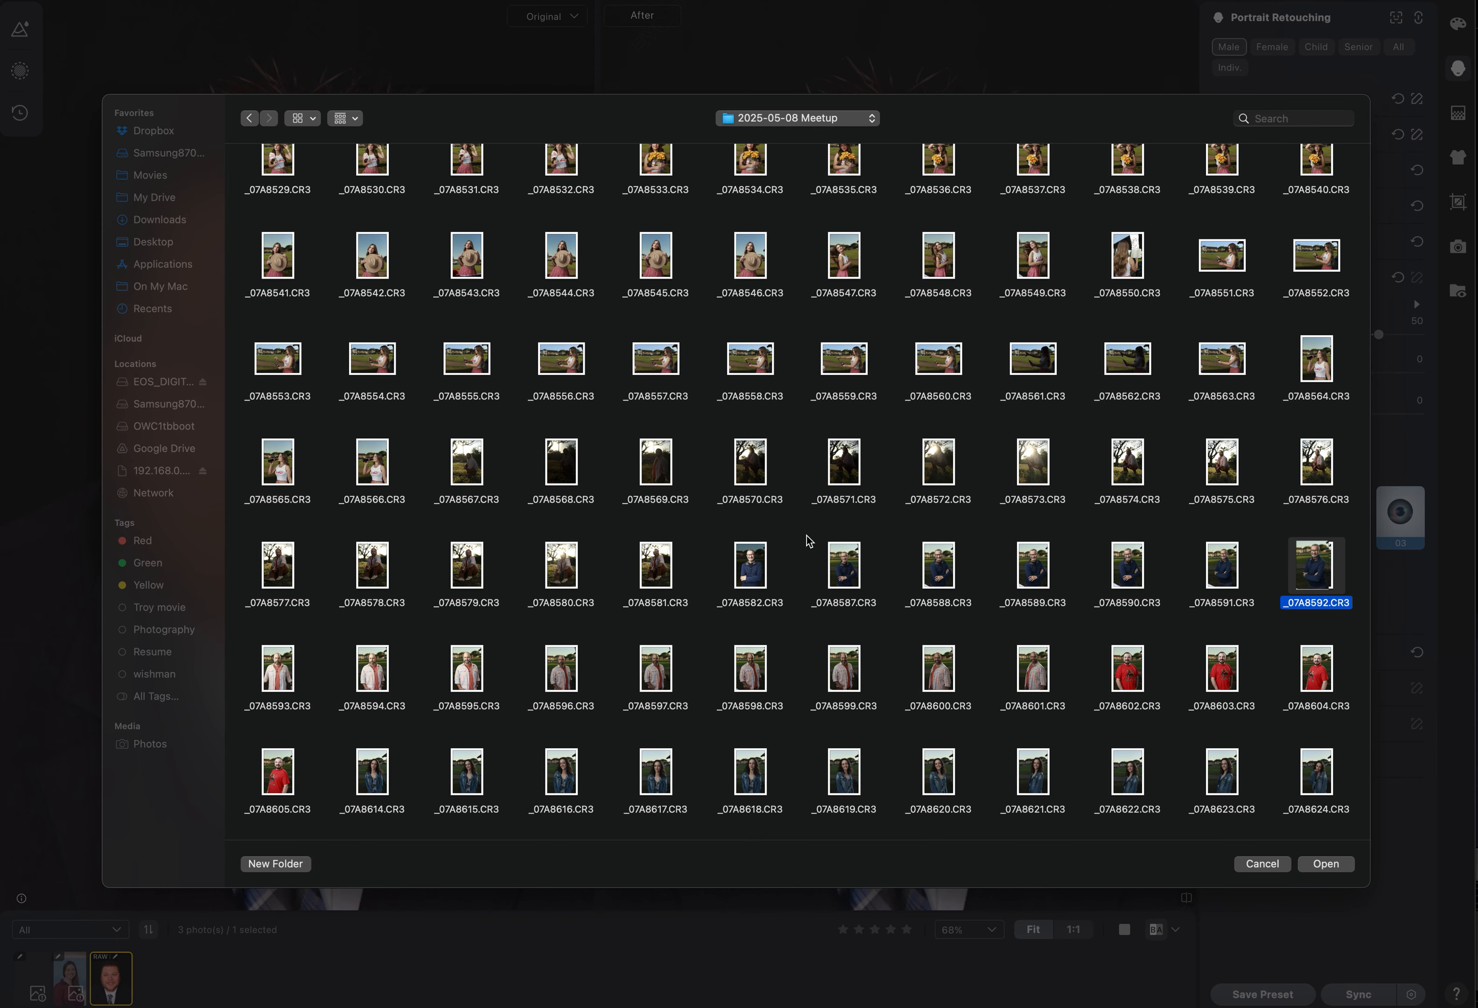
Preview _07A8582.CR3, _07A8587.CR3 and _07A8588.CR3 at large size and check the man's glasses for glare
click(753, 579)
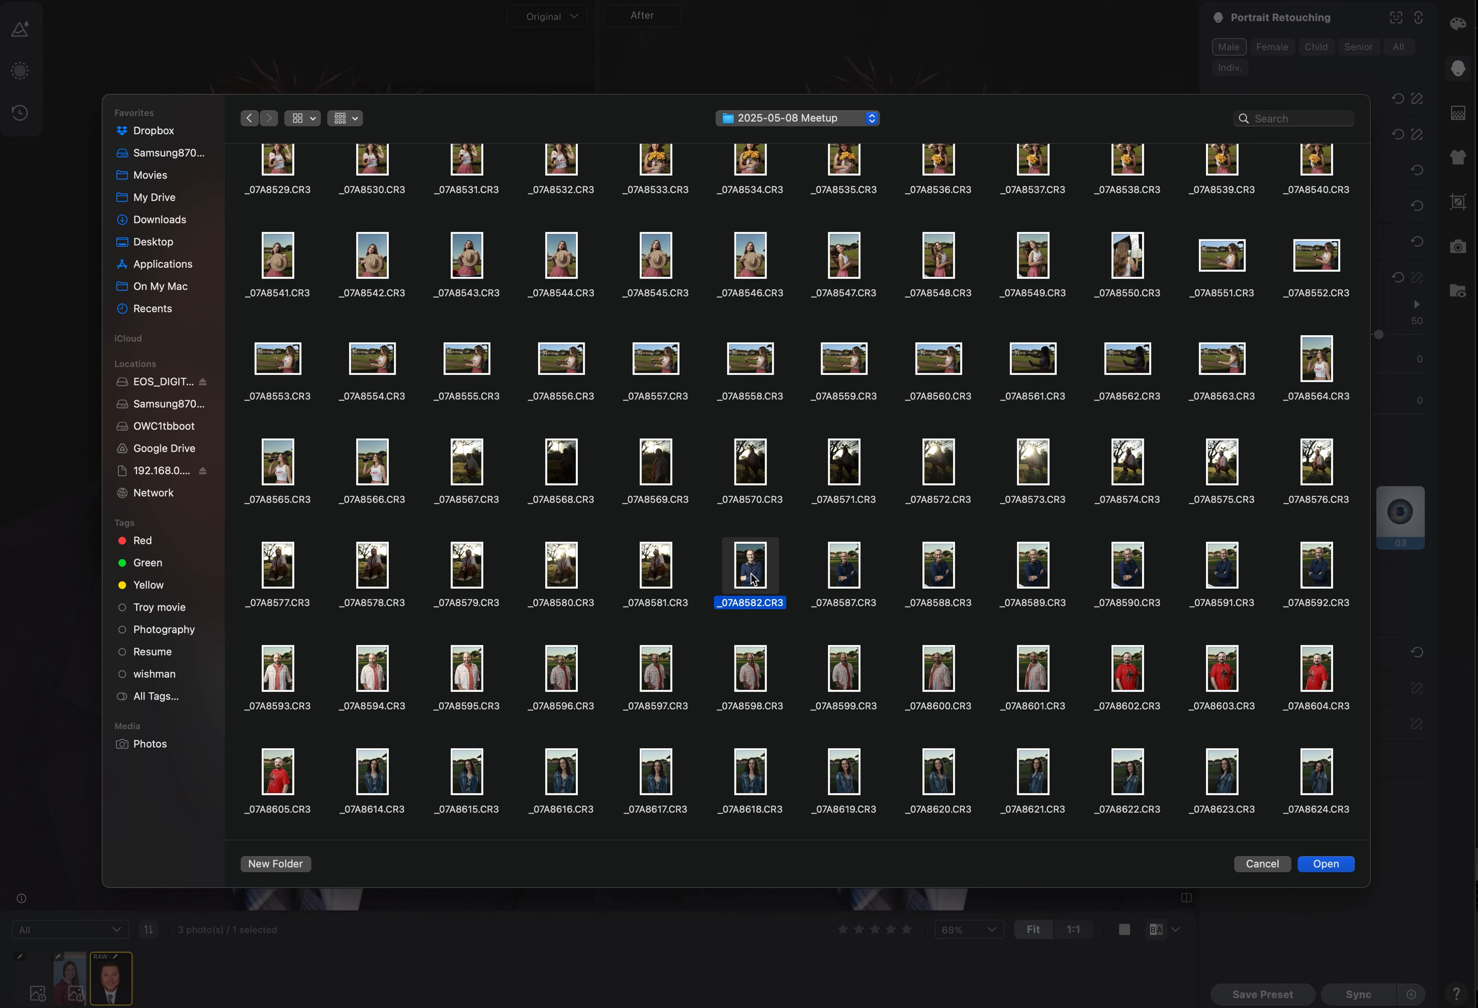
key(space)
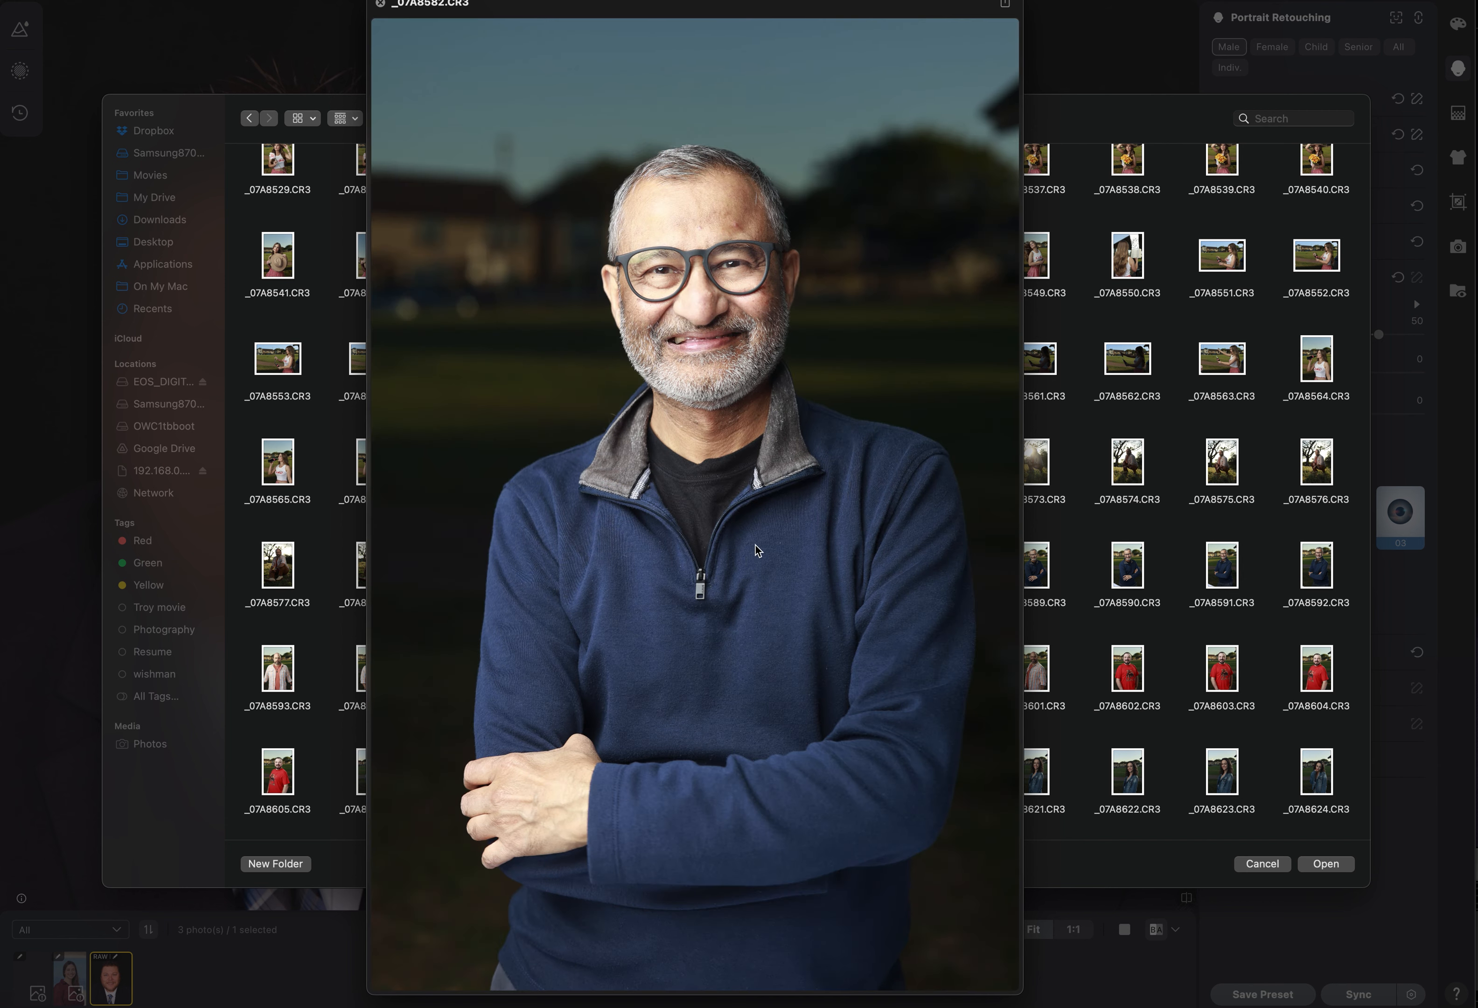
key(space)
click(831, 578)
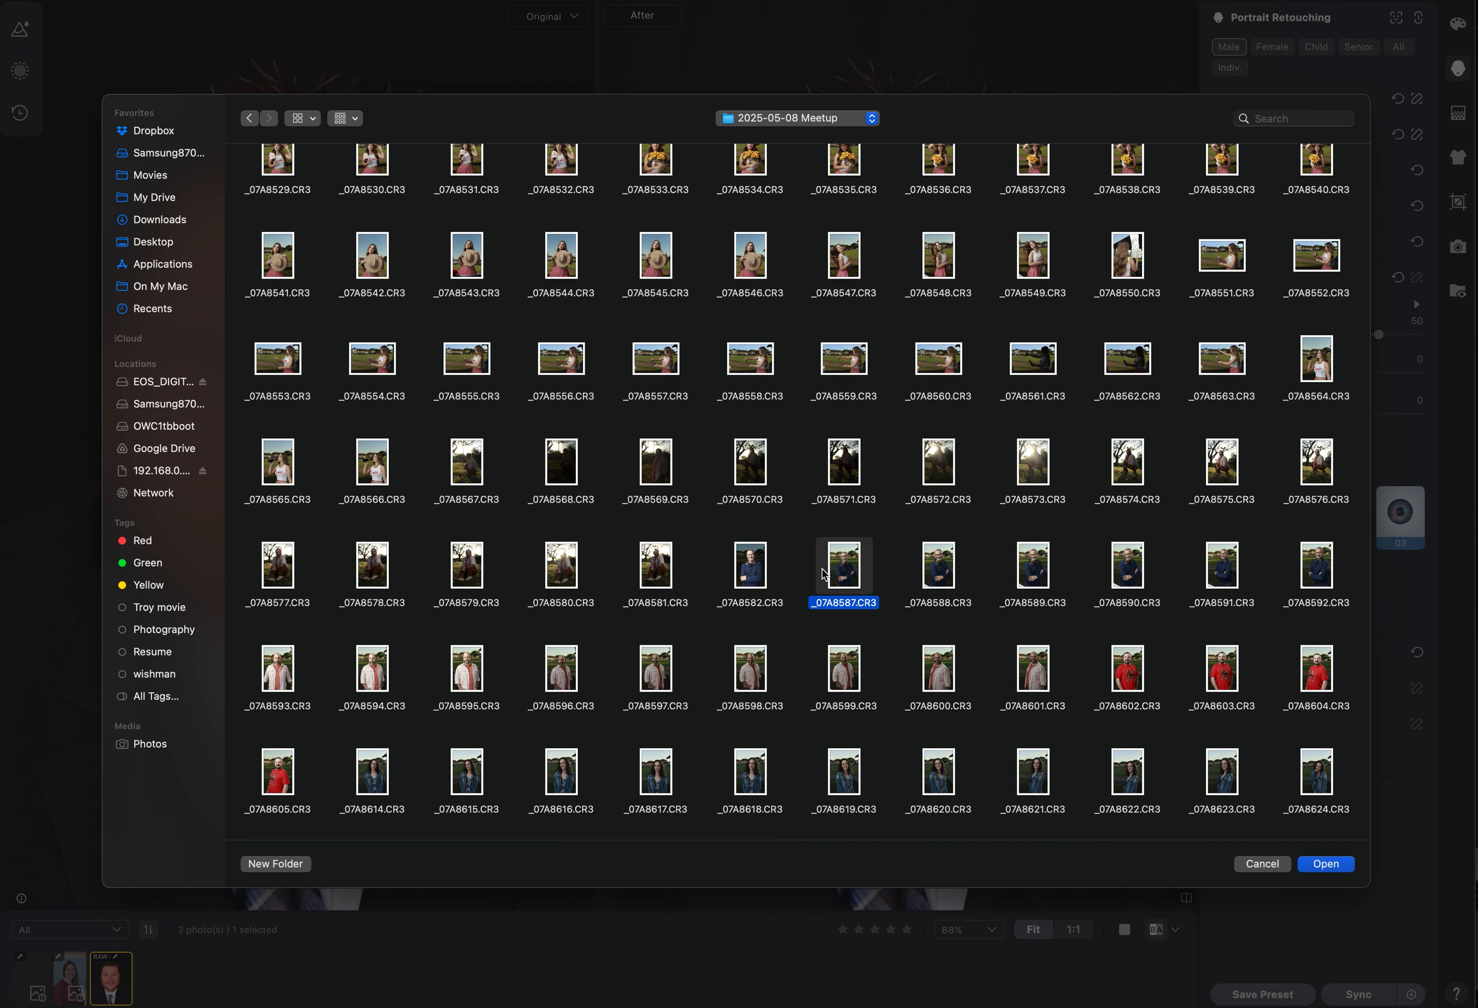
key(space)
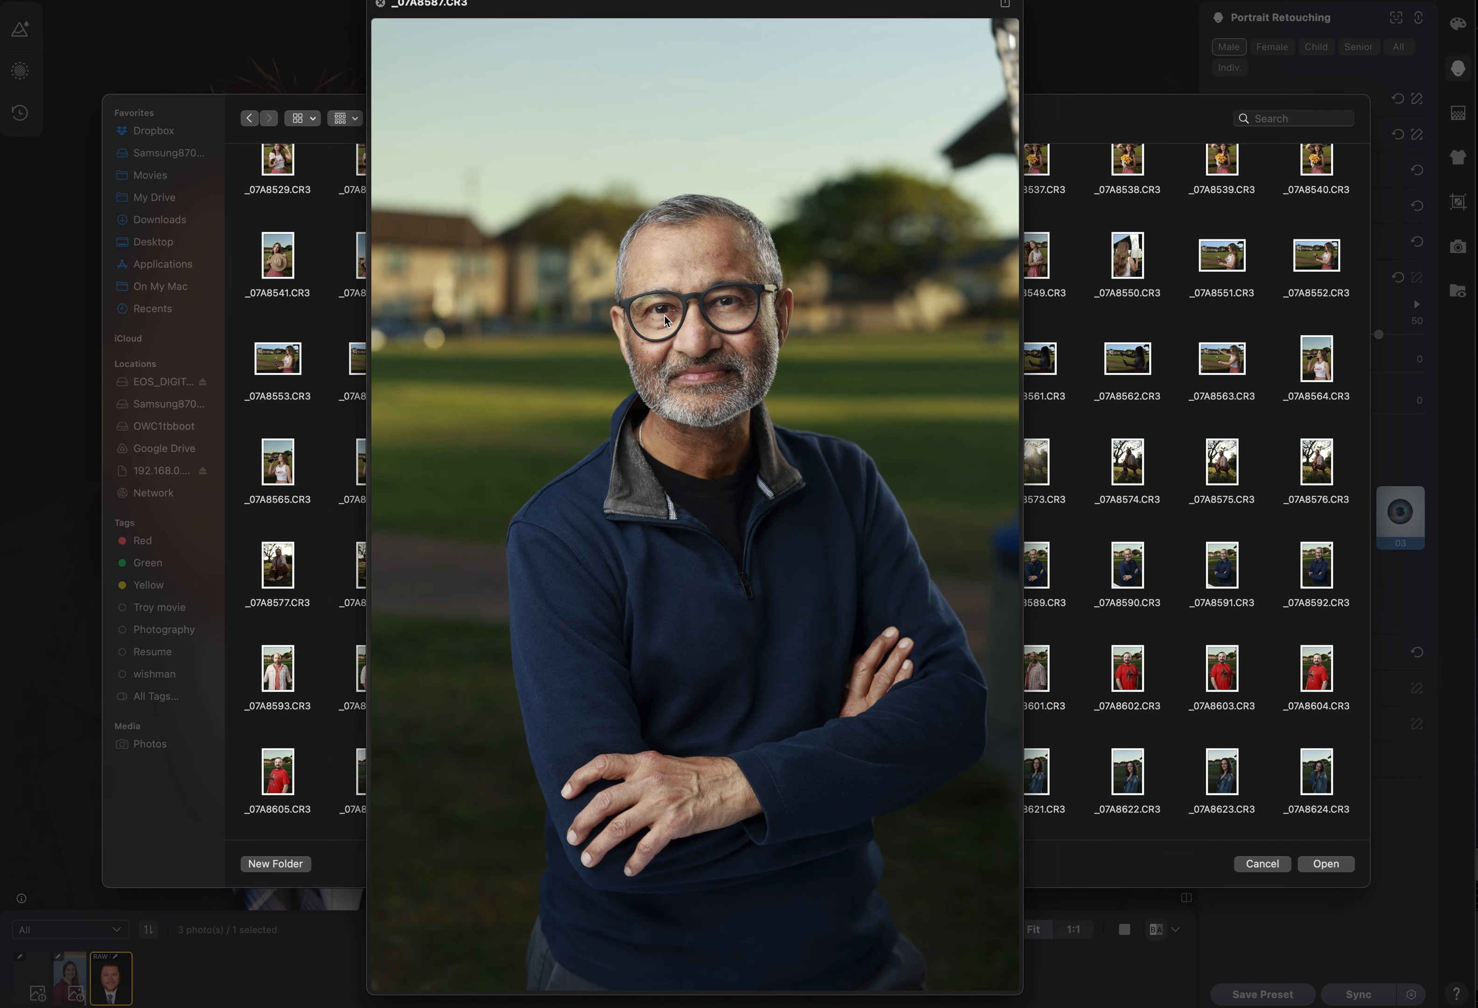
key(space)
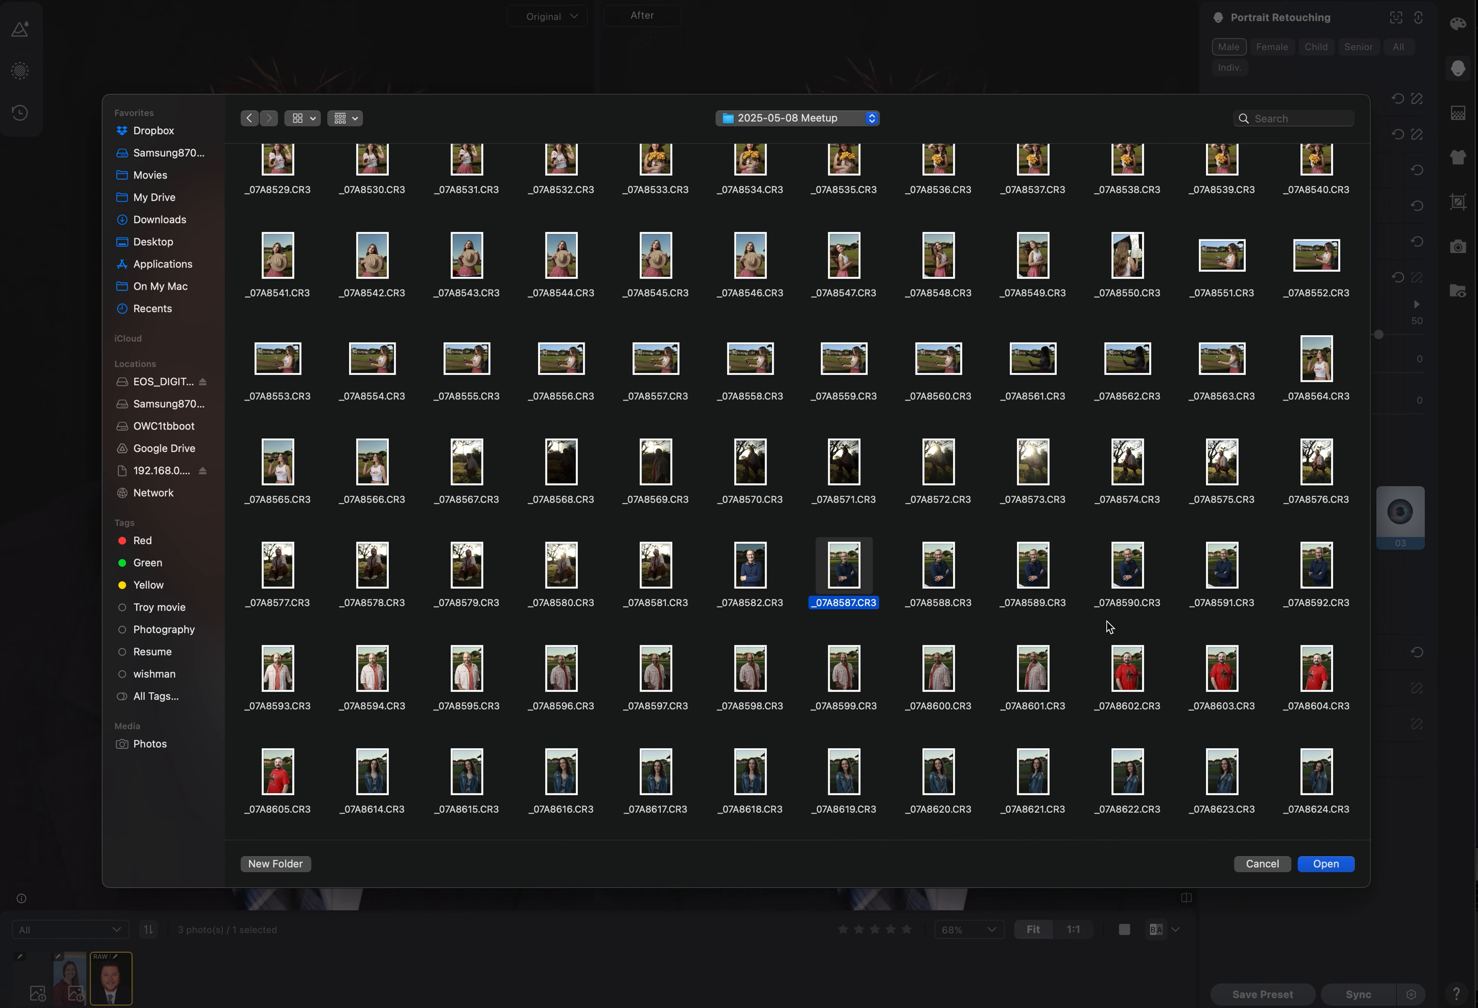
click(935, 569)
key(space)
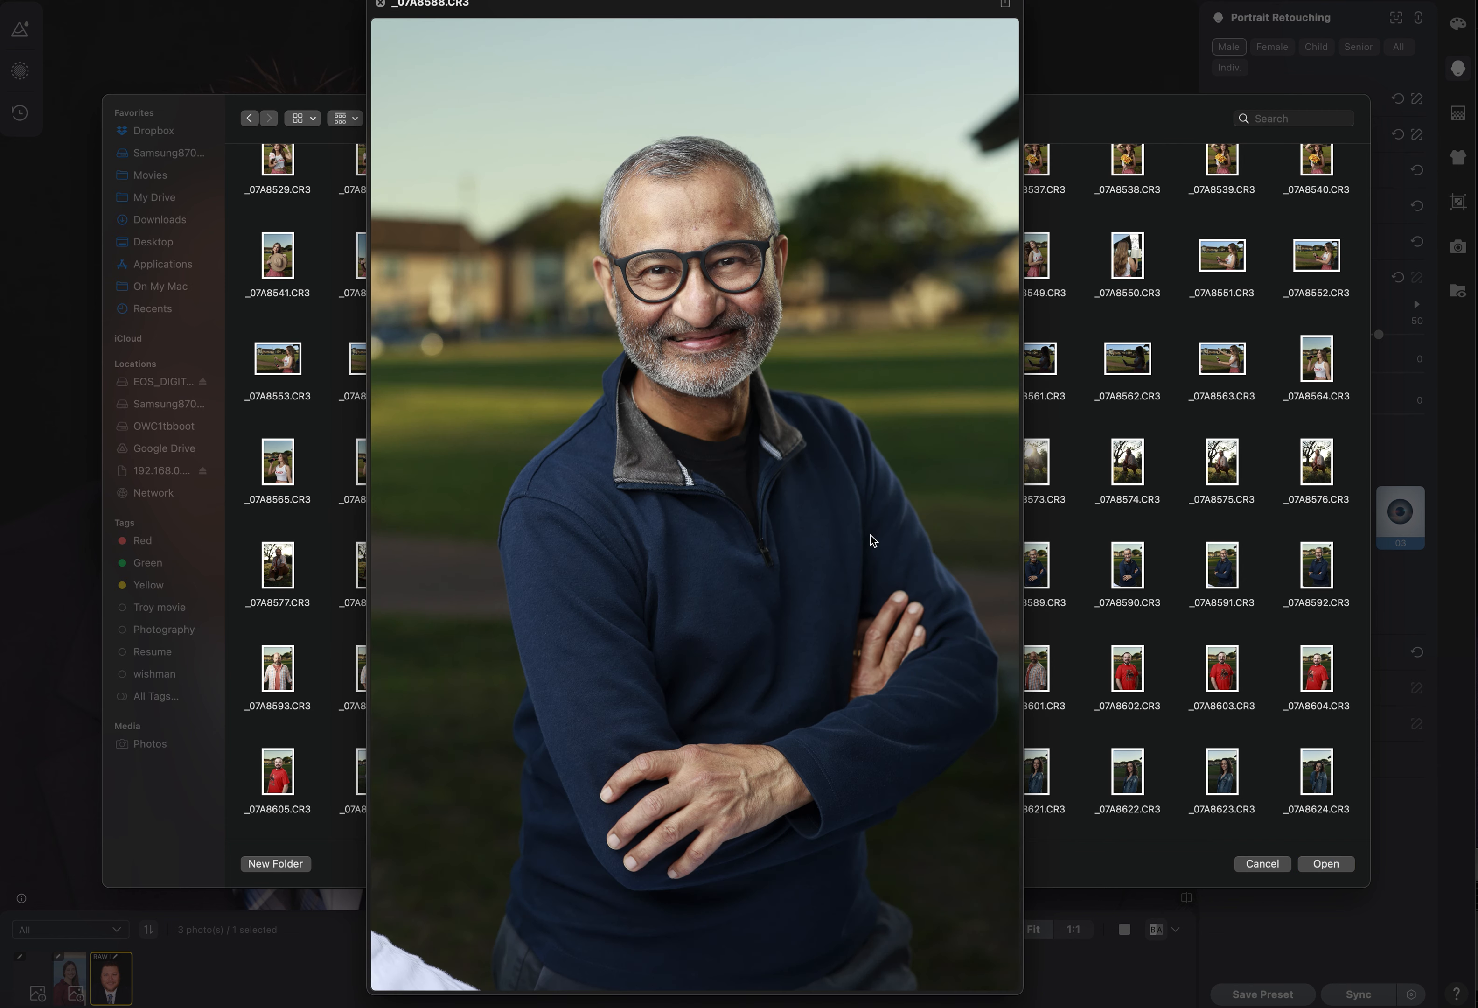
key(space)
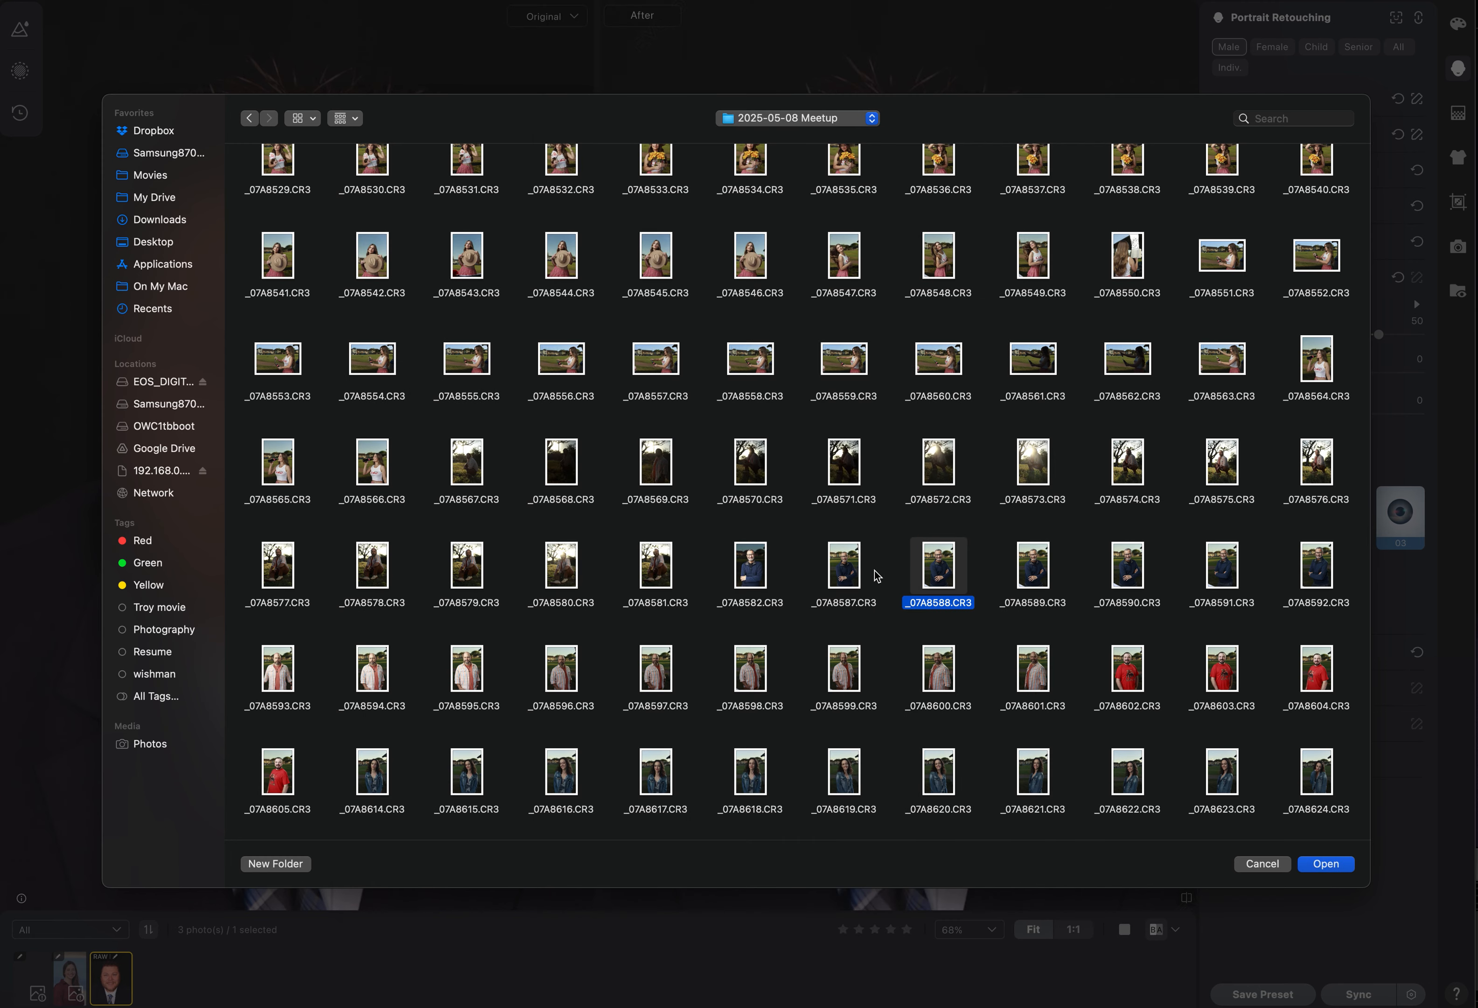
key(space)
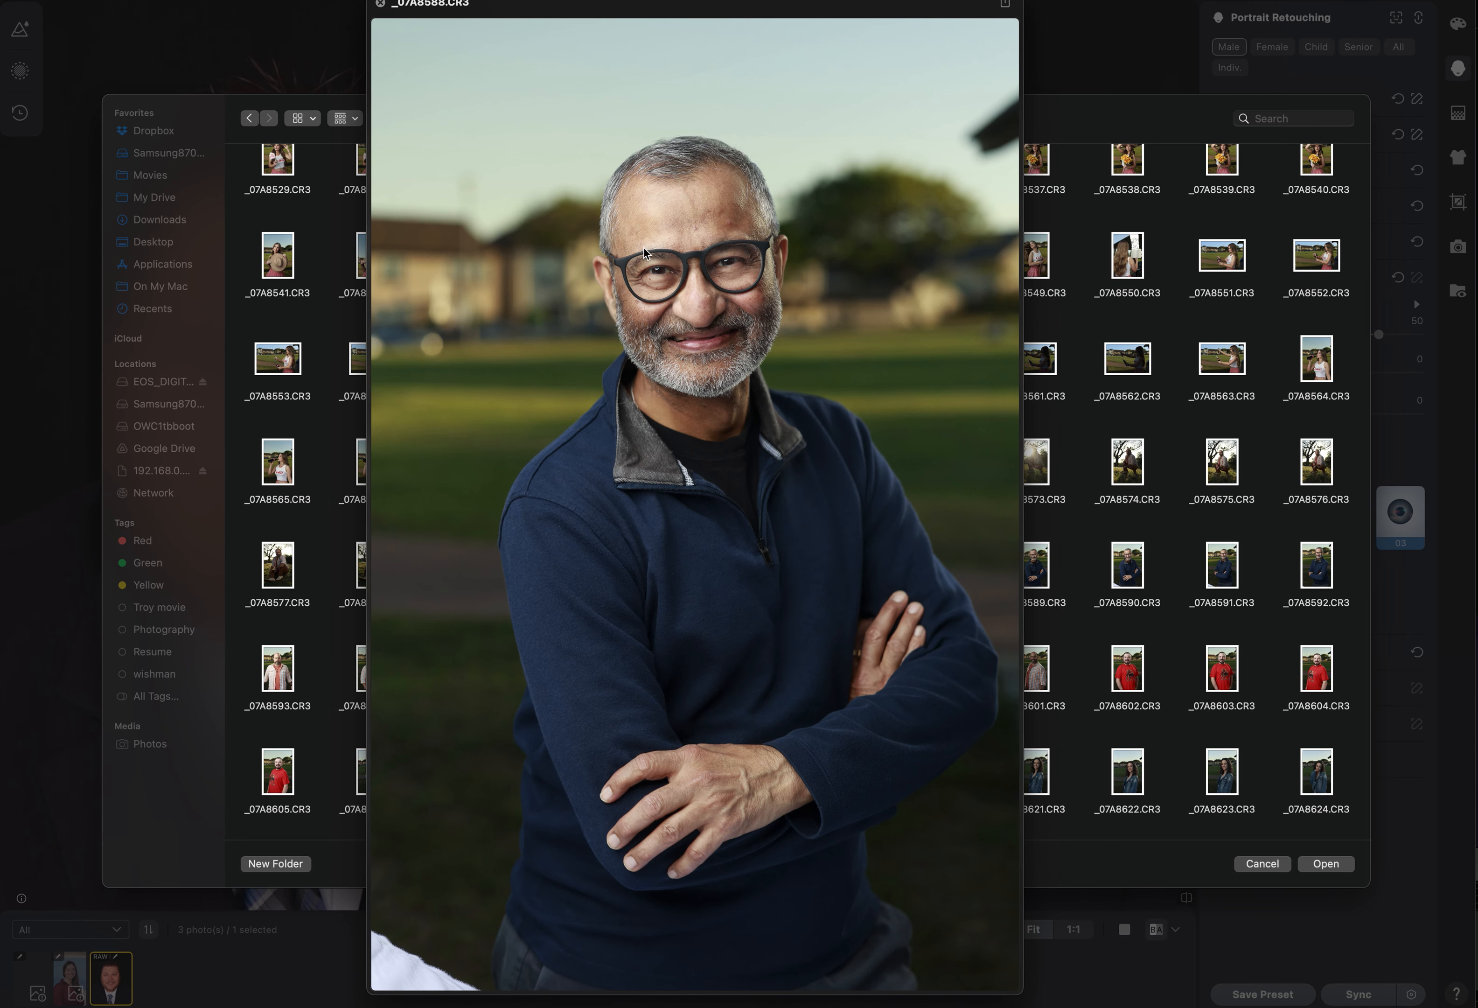
key(space)
Preview _07A8587.CR3 again and import it
click(844, 570)
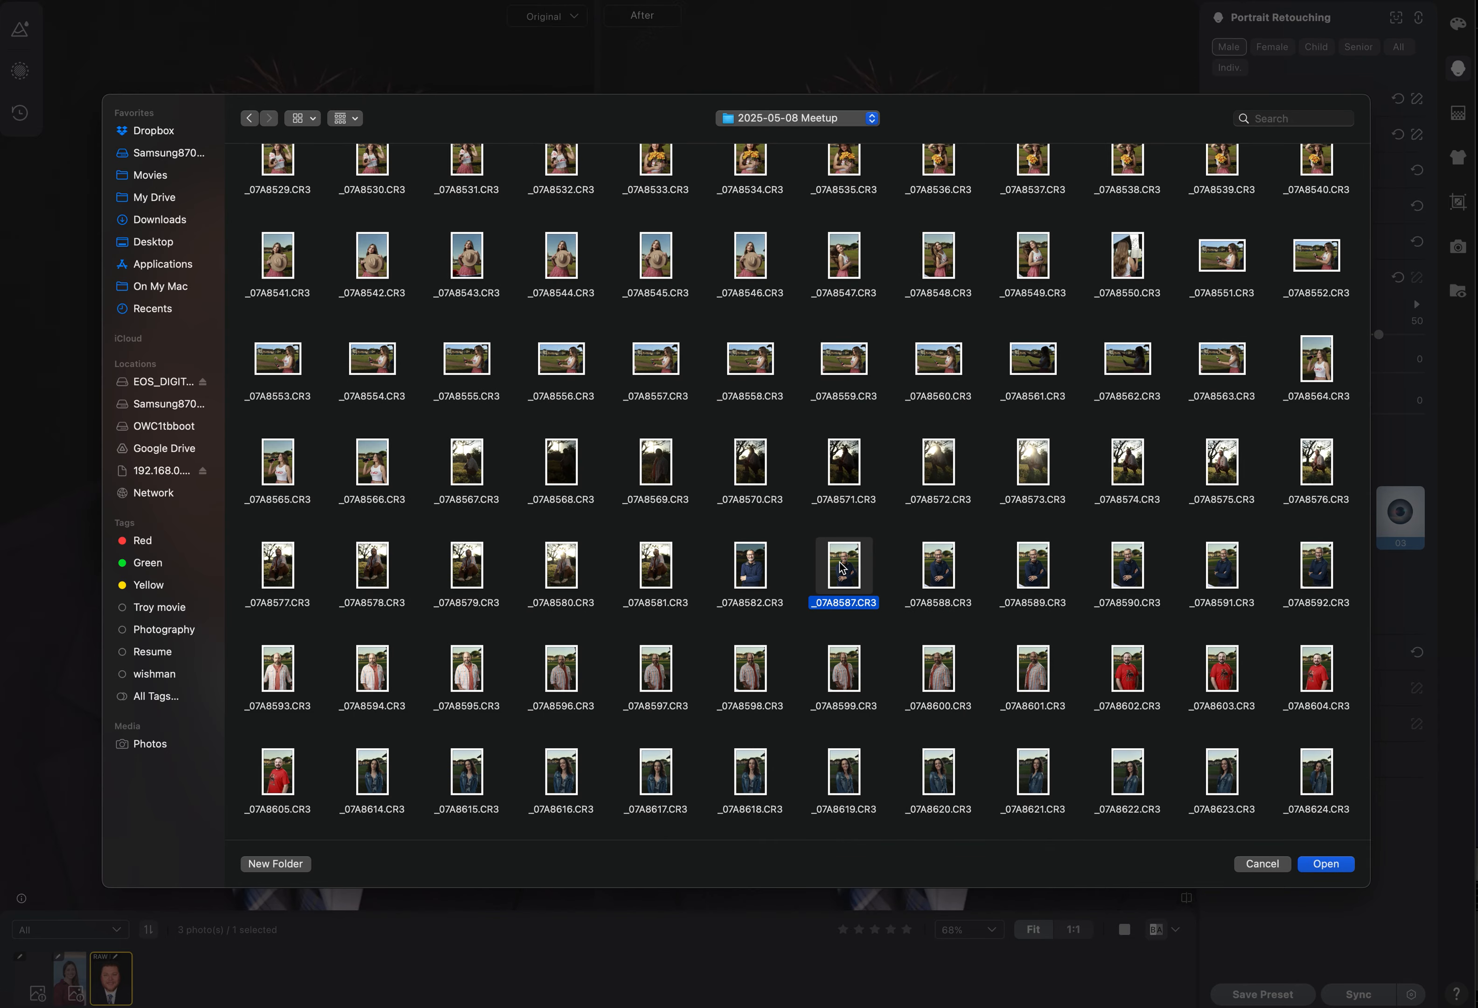
key(space)
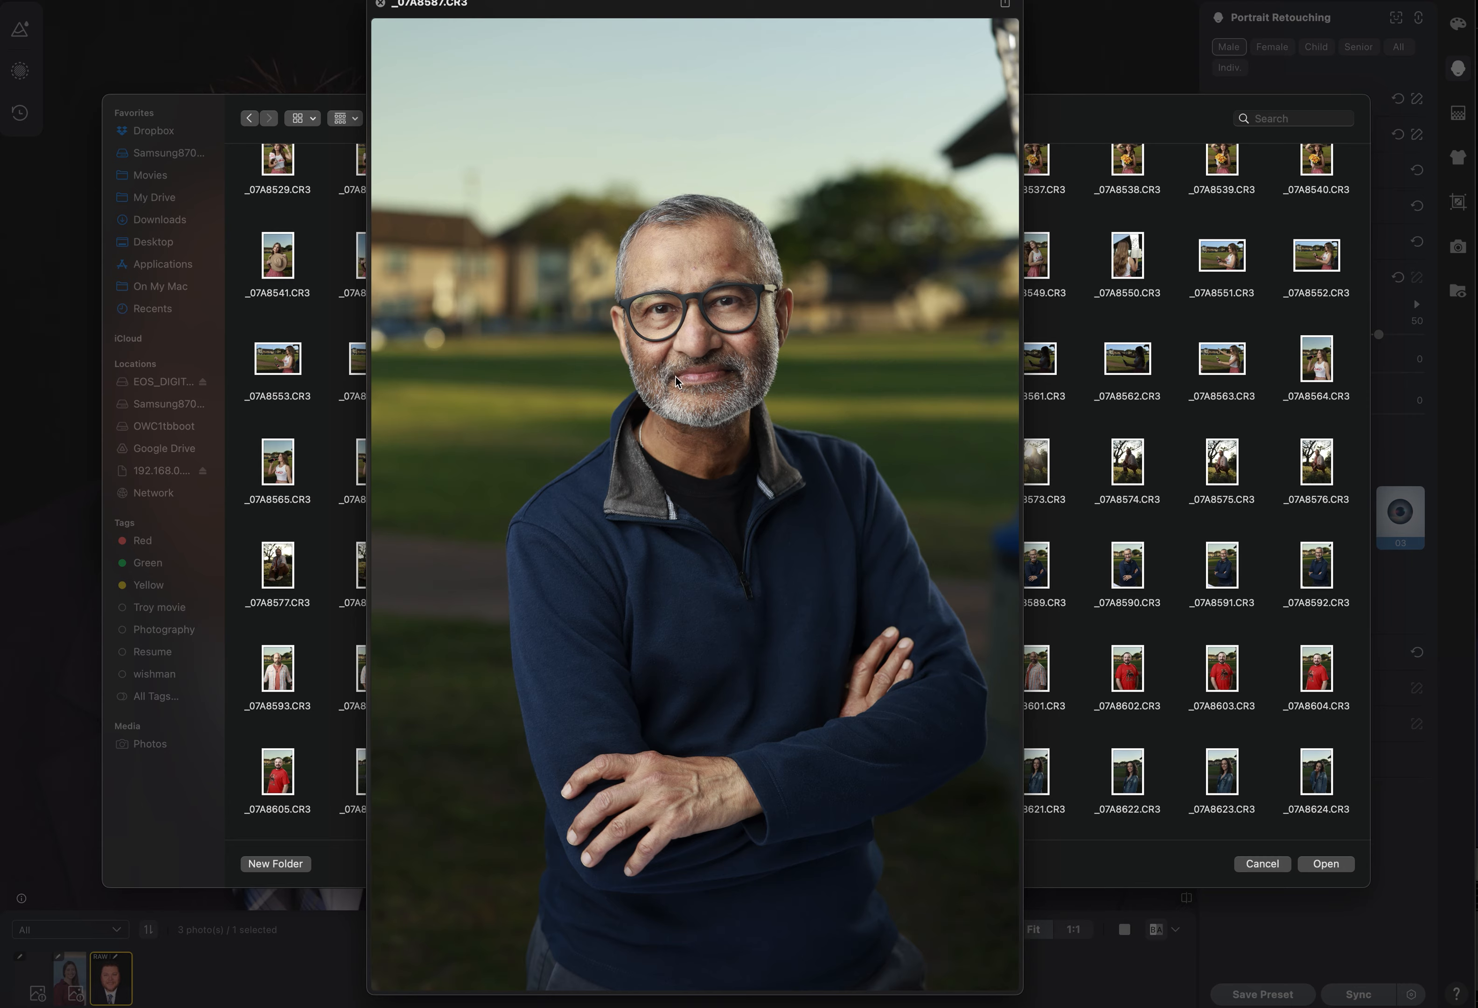
key(space)
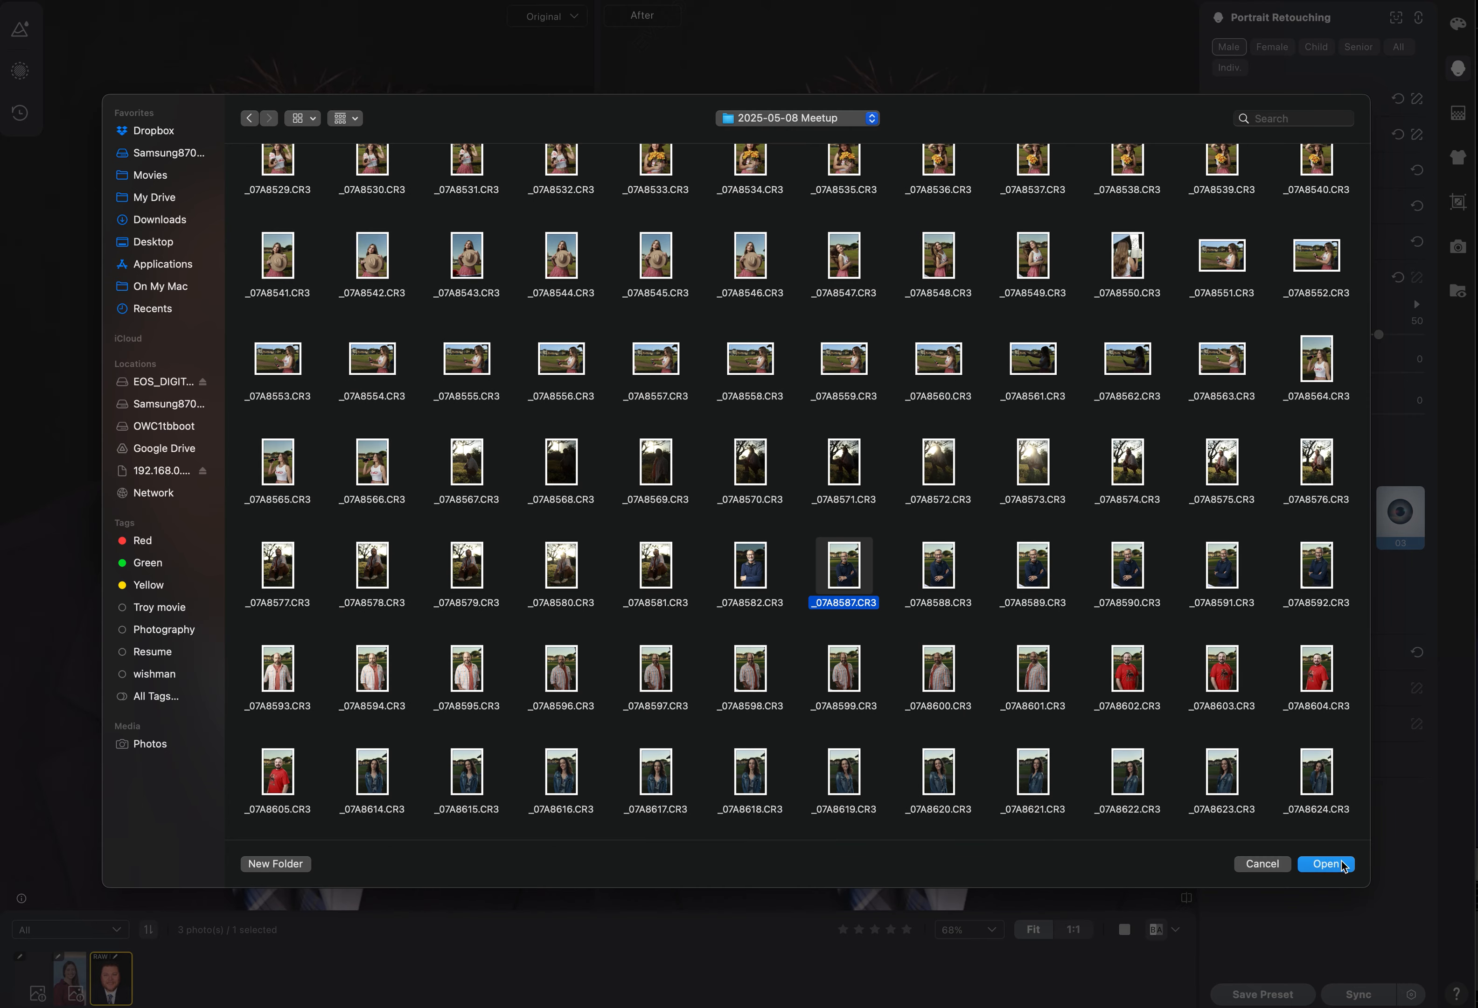
click(1325, 863)
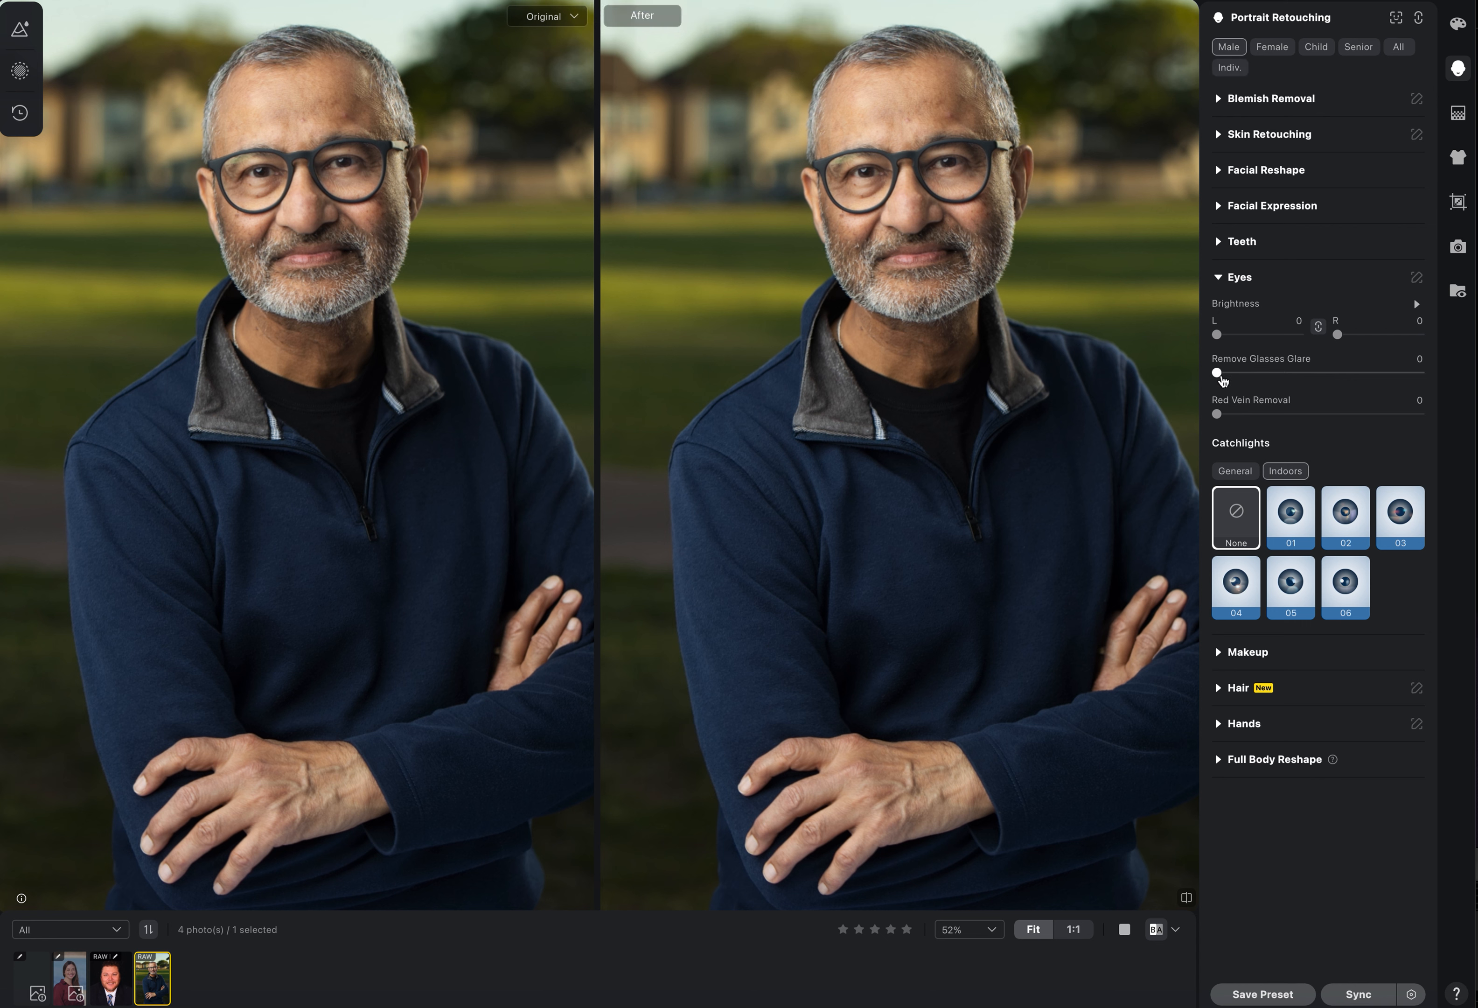
Try Remove Glasses Glare at 100 on the imported portrait, compare both lenses up close with the original, and reset it to 0
drag(1216, 373, 1439, 388)
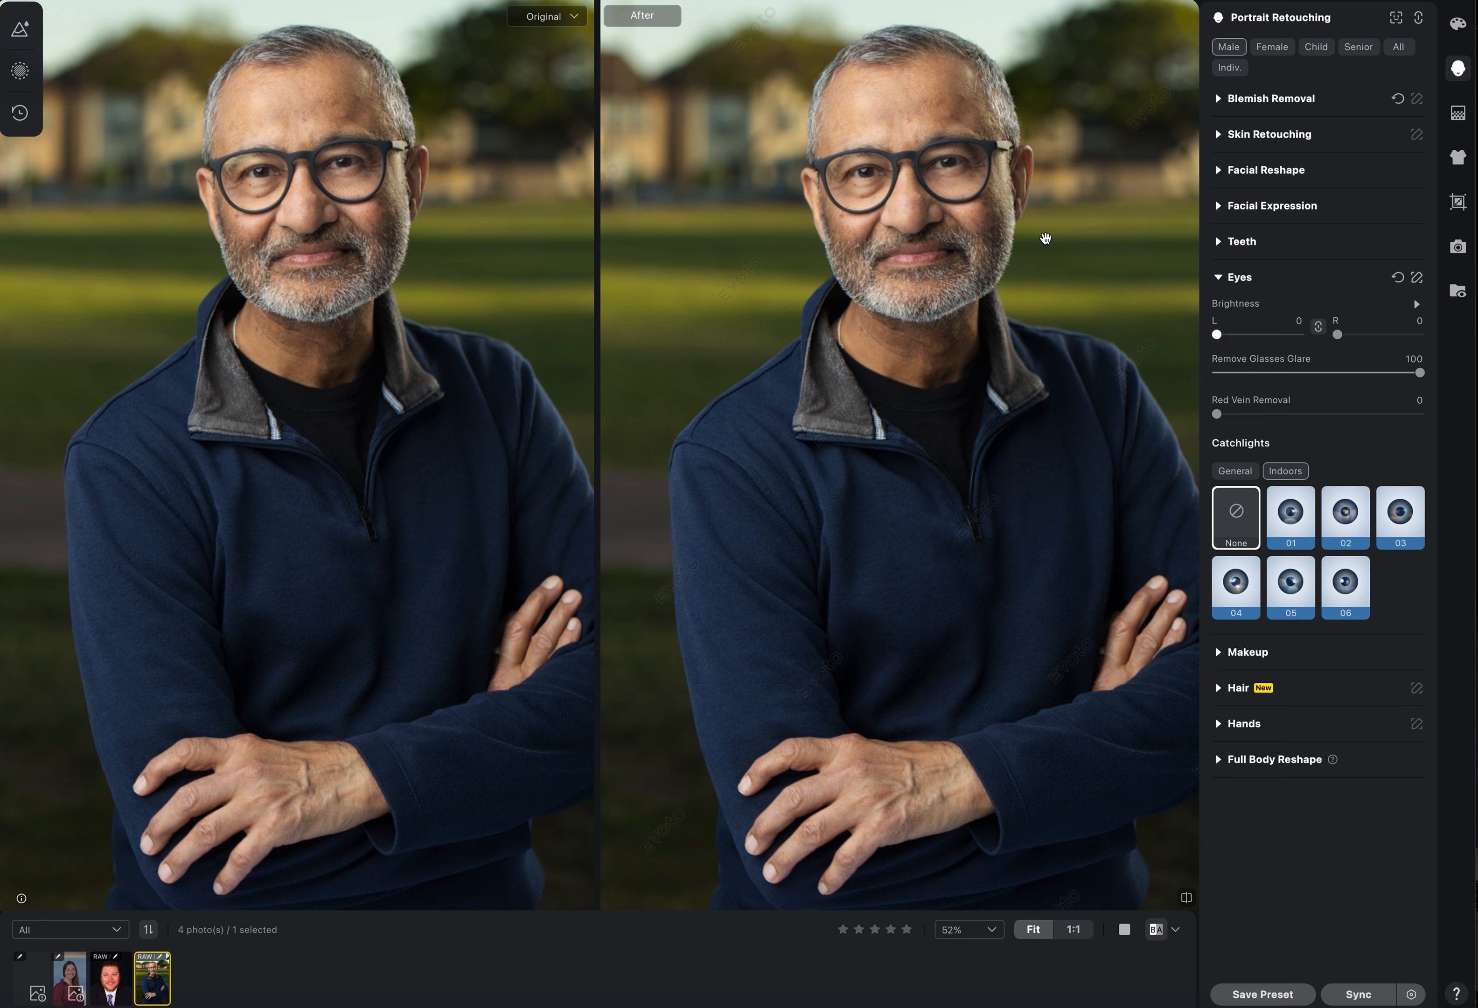
scroll(848, 171, up, 5)
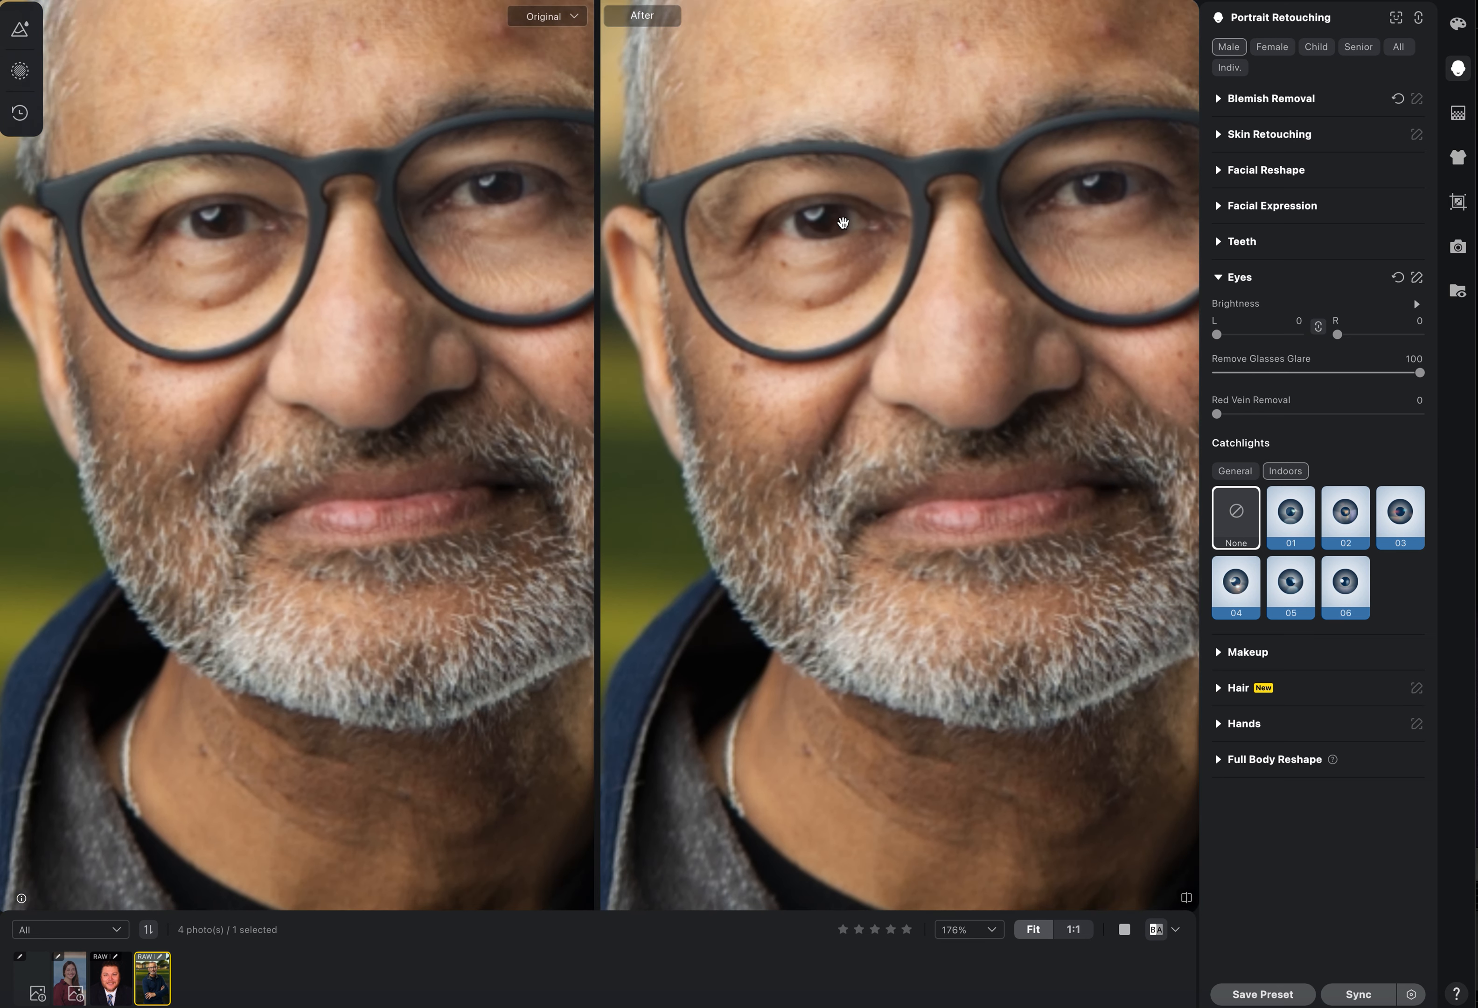
drag(843, 221, 836, 261)
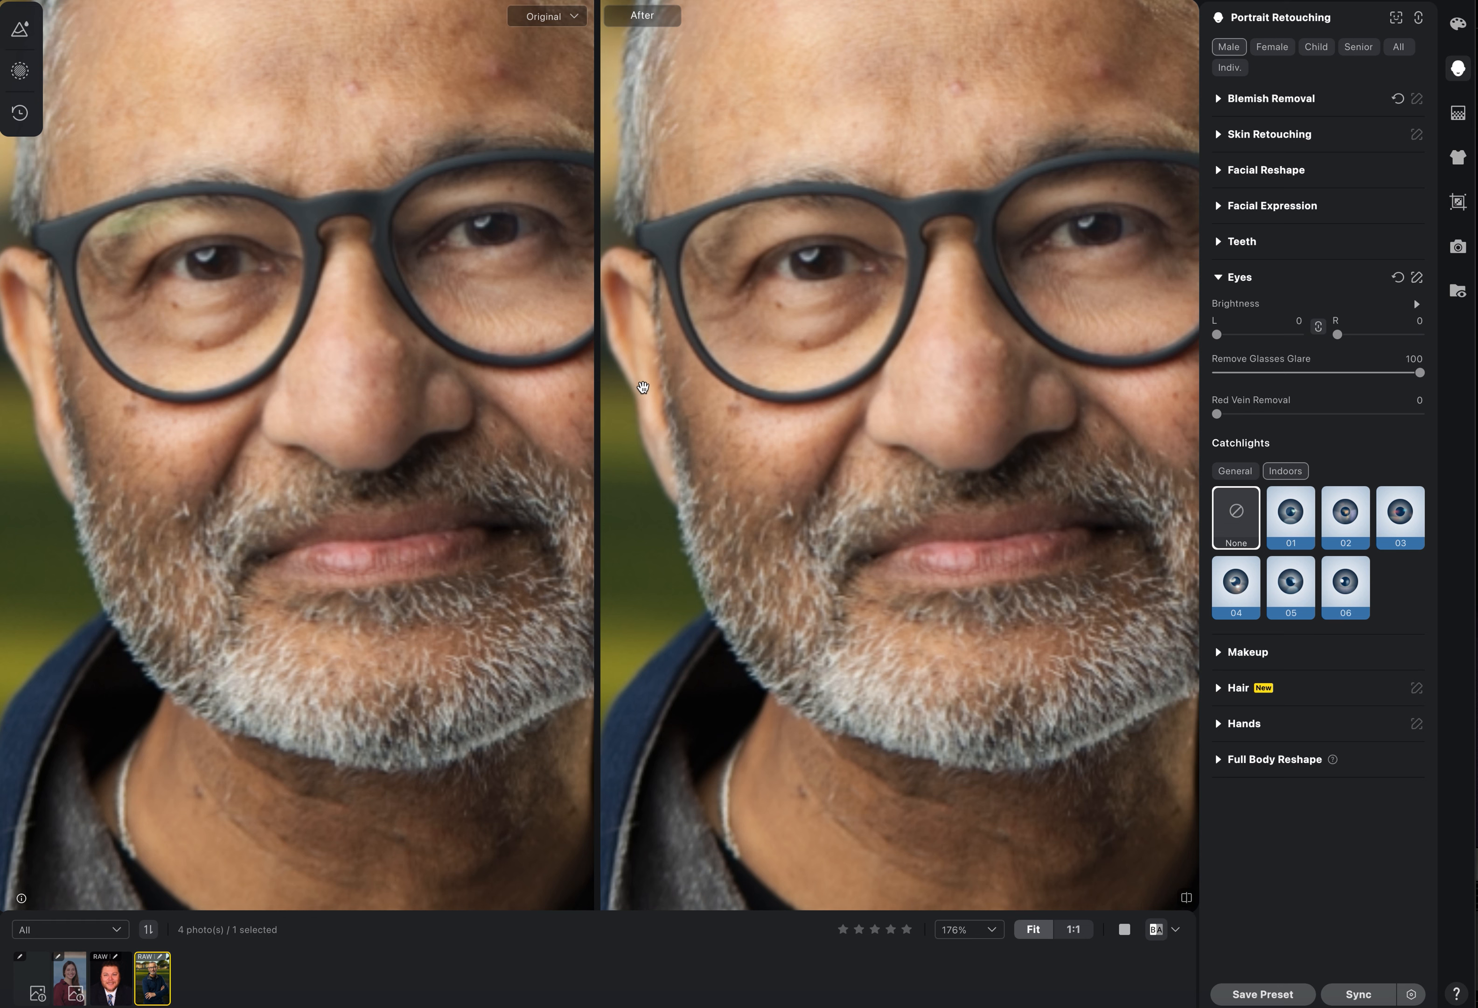
scroll(733, 425, right, 3)
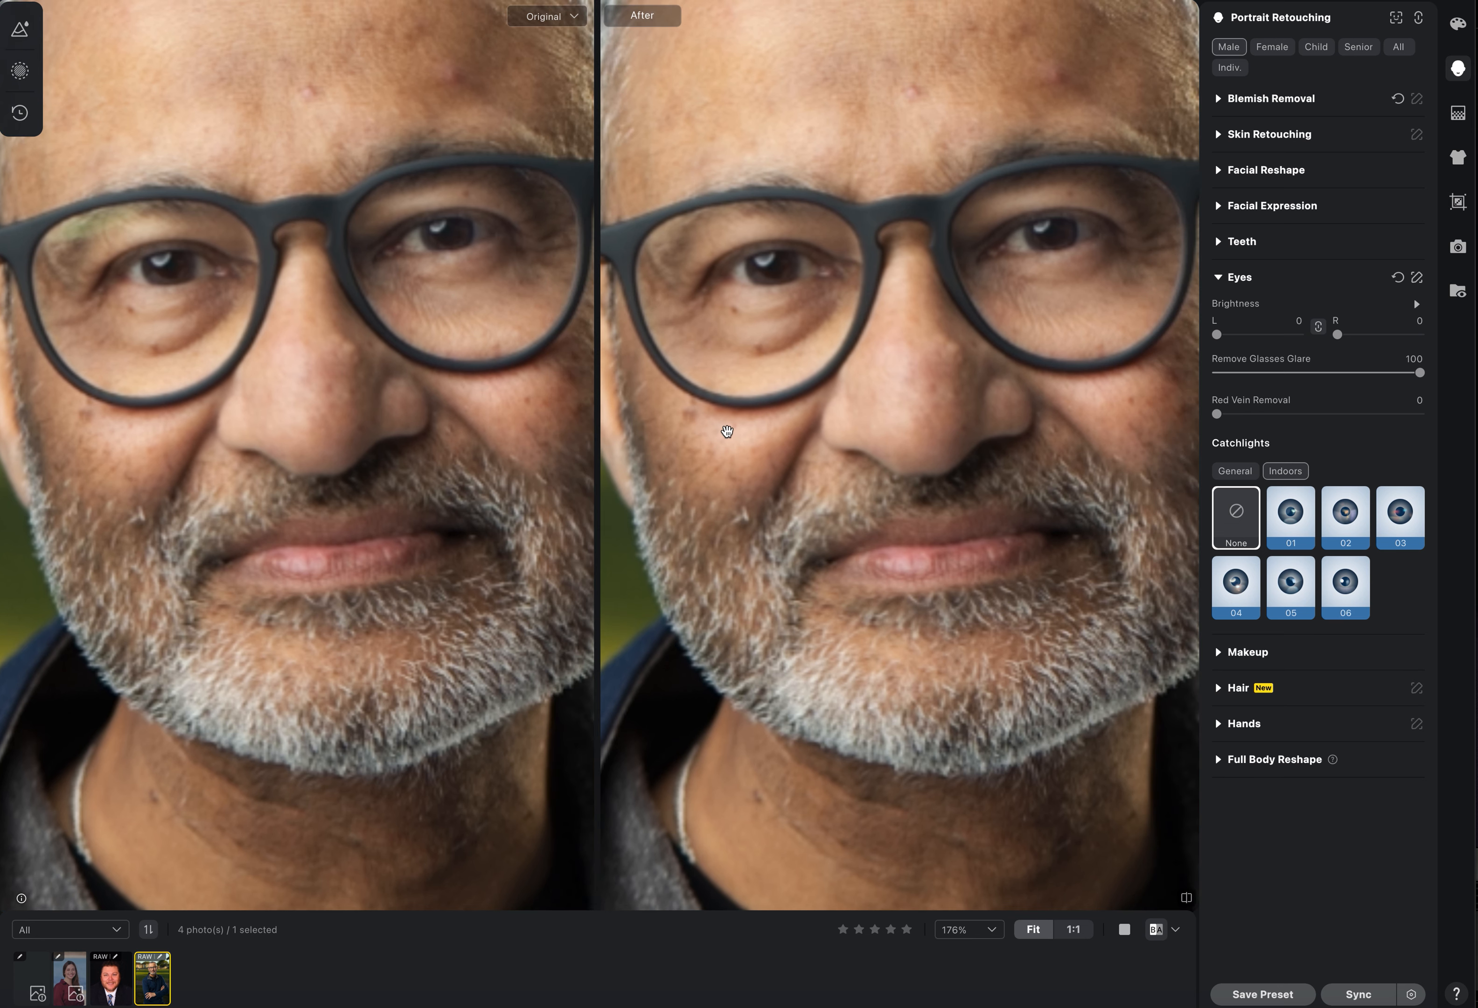
scroll(778, 428, down, 5)
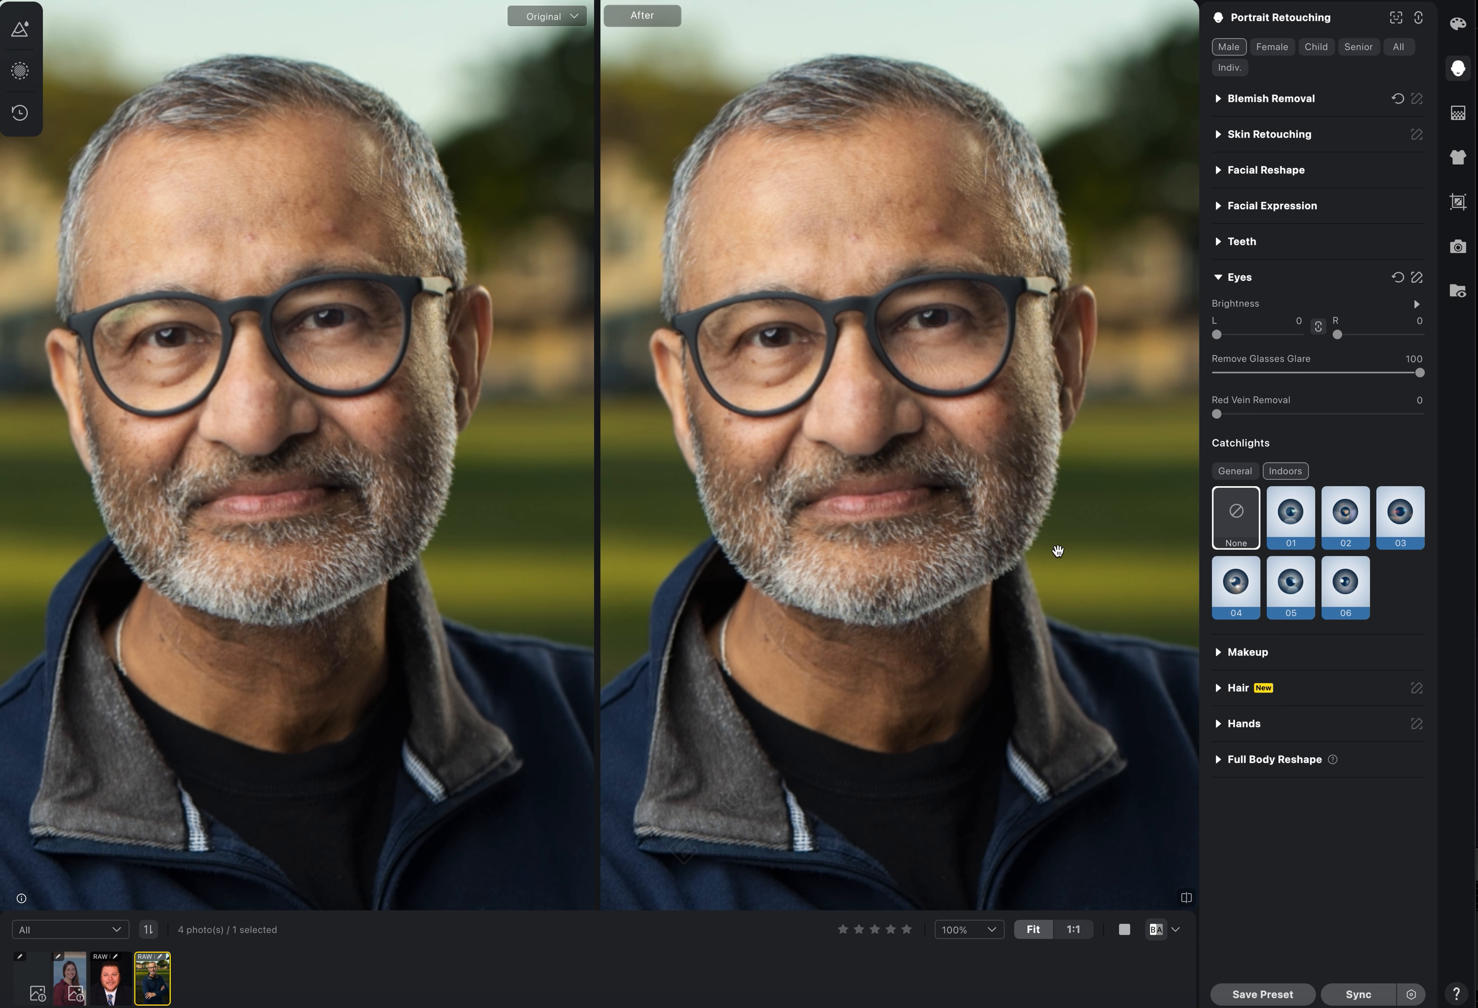
click(1217, 372)
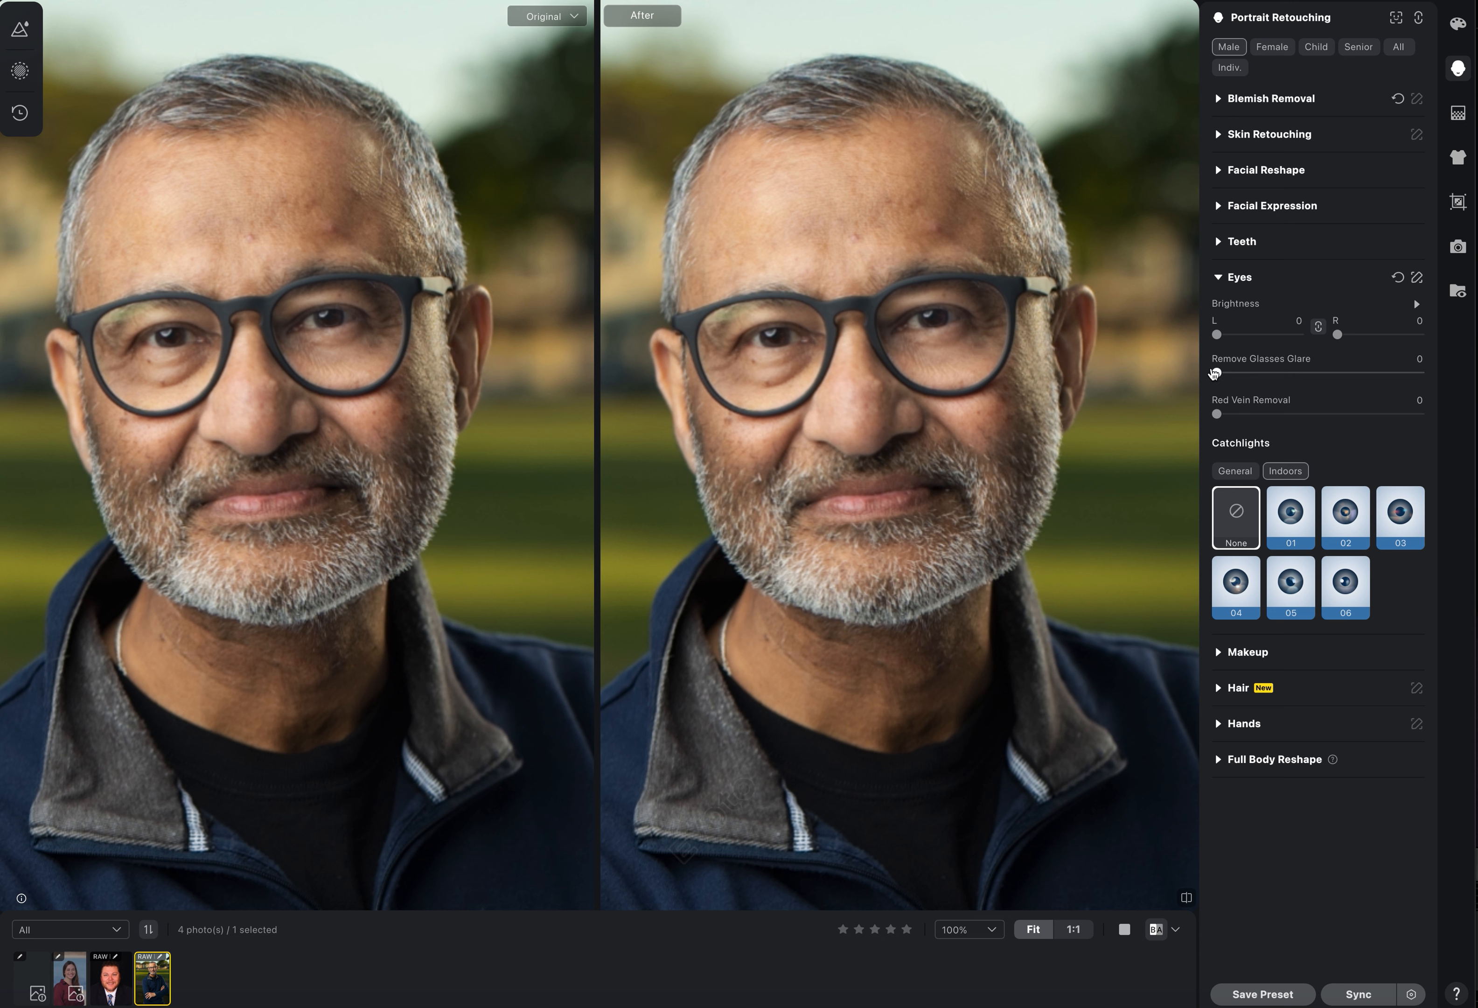
Switch back to the headshot of the man in the suit and tie and frame his whole face in both comparison views
click(111, 977)
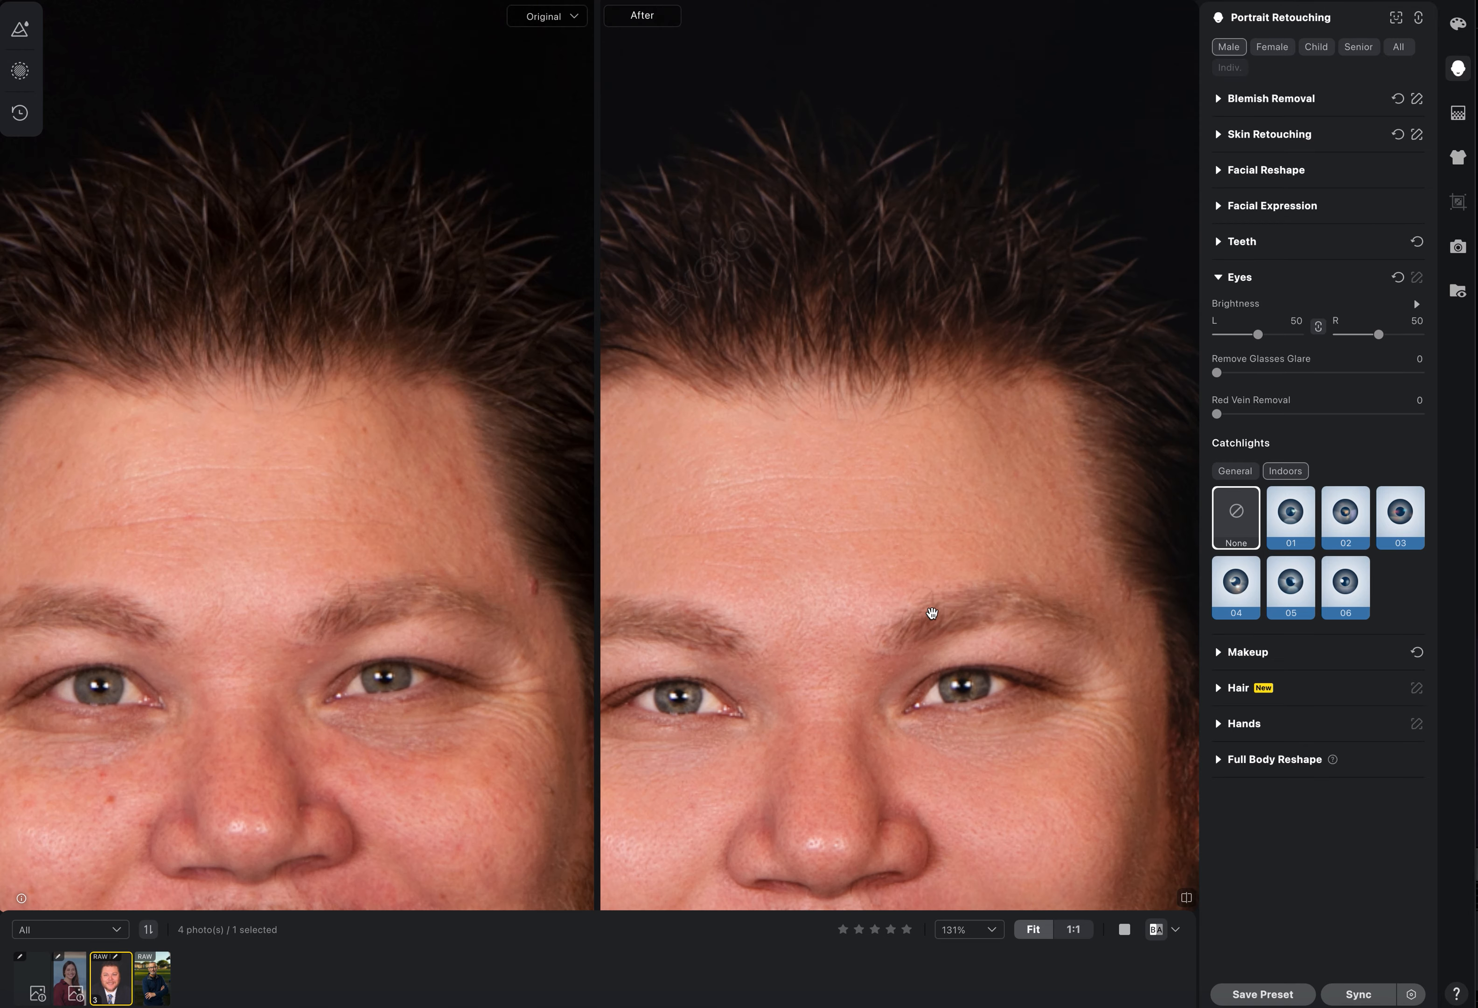
scroll(877, 580, down, 10)
scroll(878, 580, up, 3)
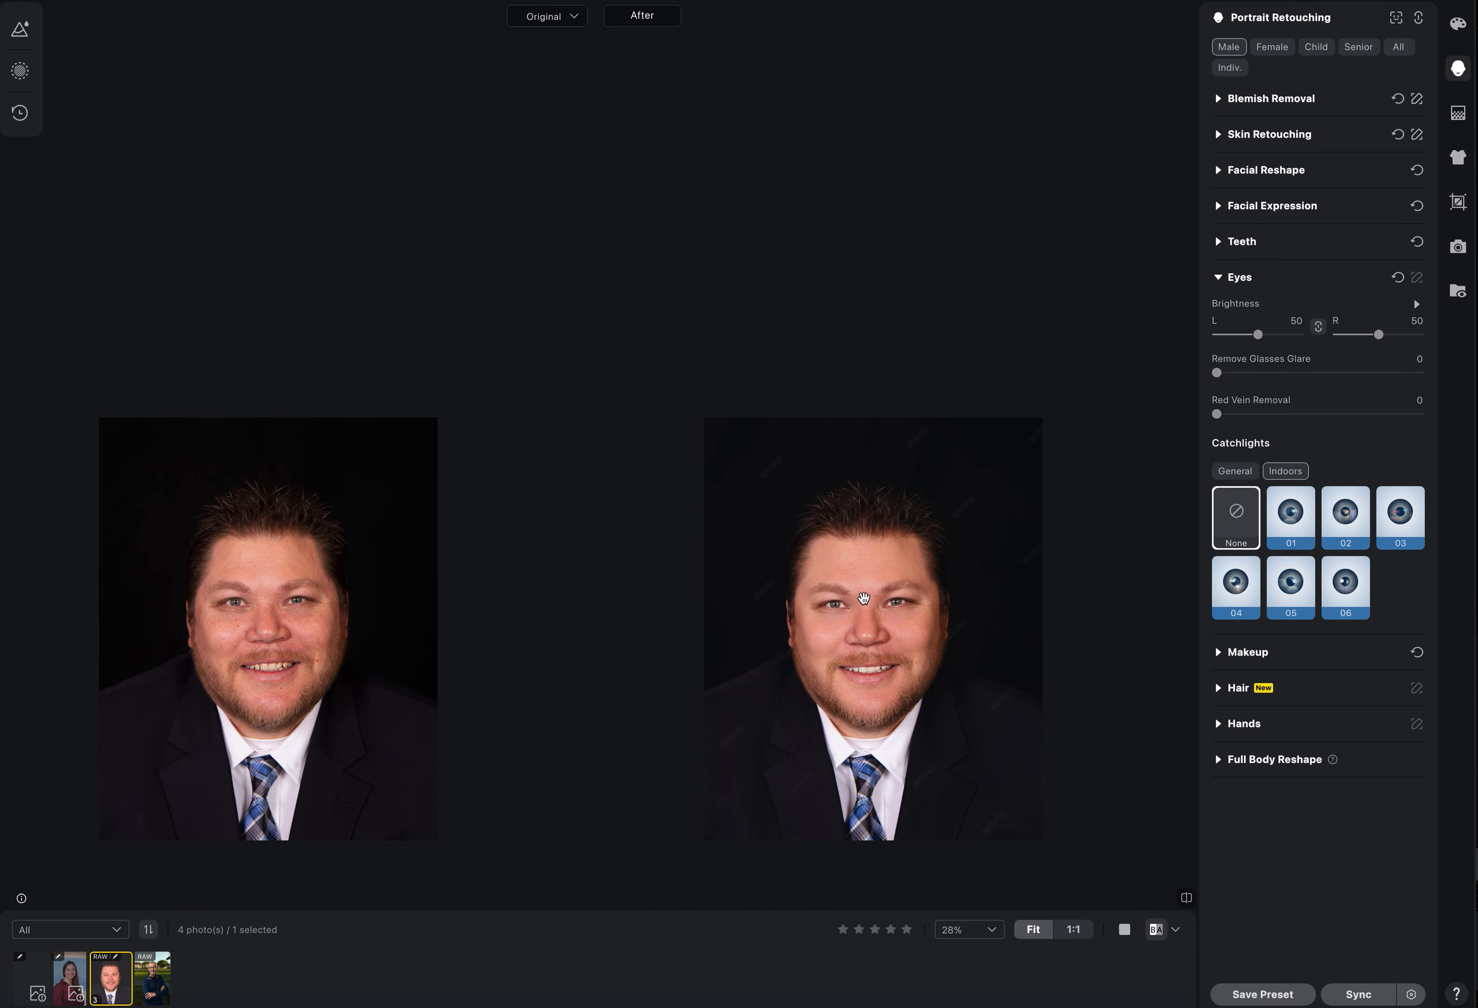
drag(867, 599, 877, 369)
scroll(877, 370, up, 5)
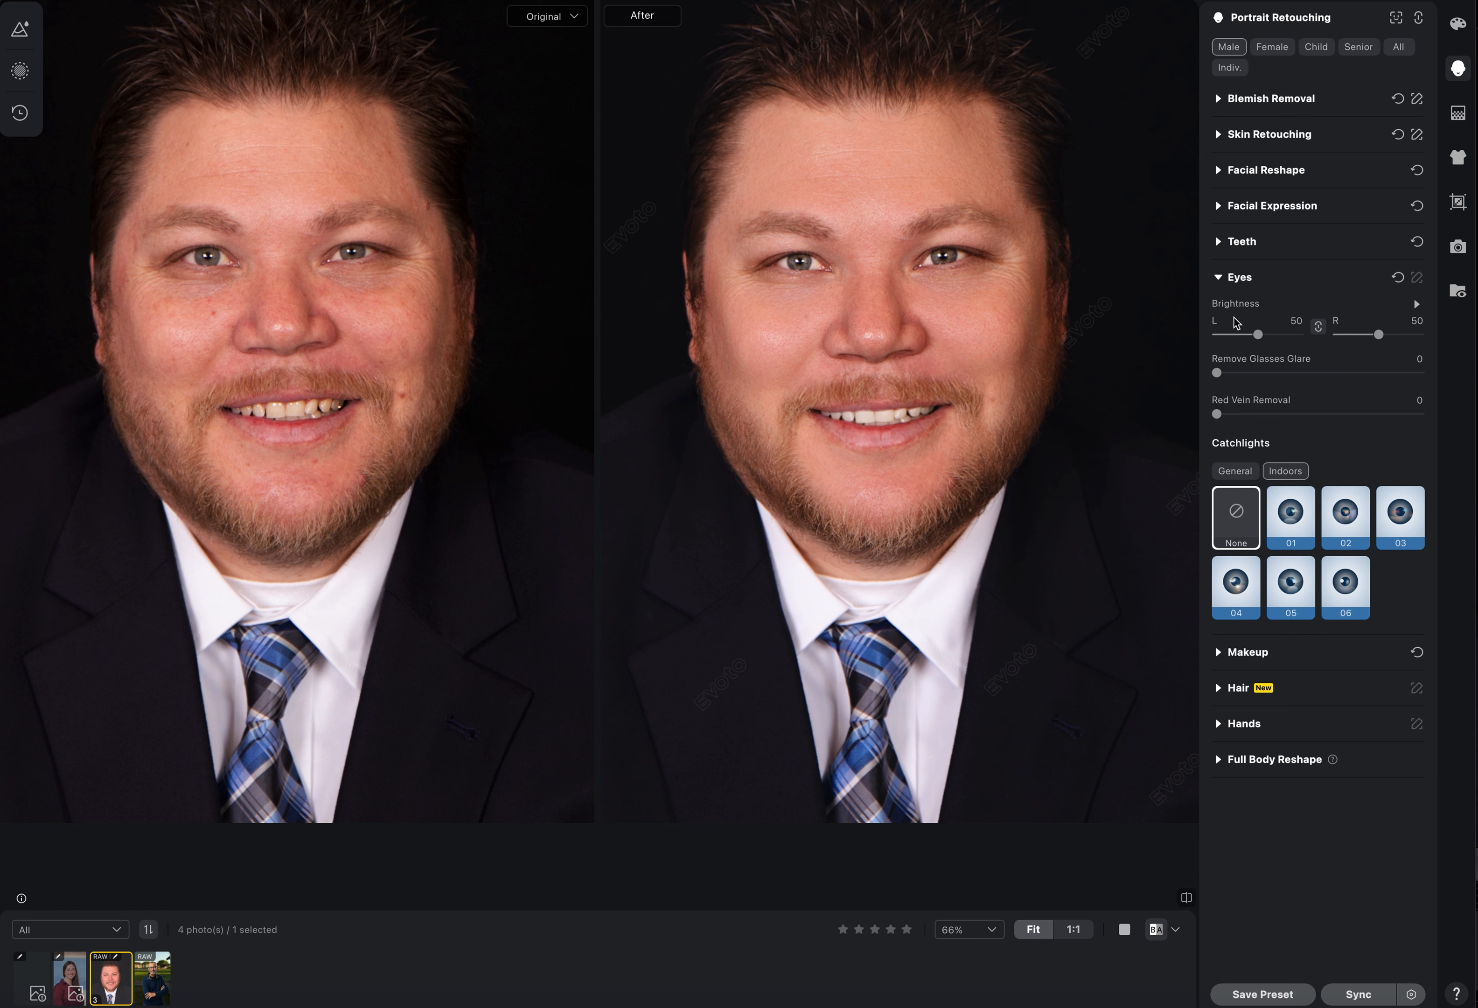
Collapse the Eyes settings, open the Makeup settings, and look through the Makeup Suite, Eyebrows and Eyeshadow presets
click(1228, 286)
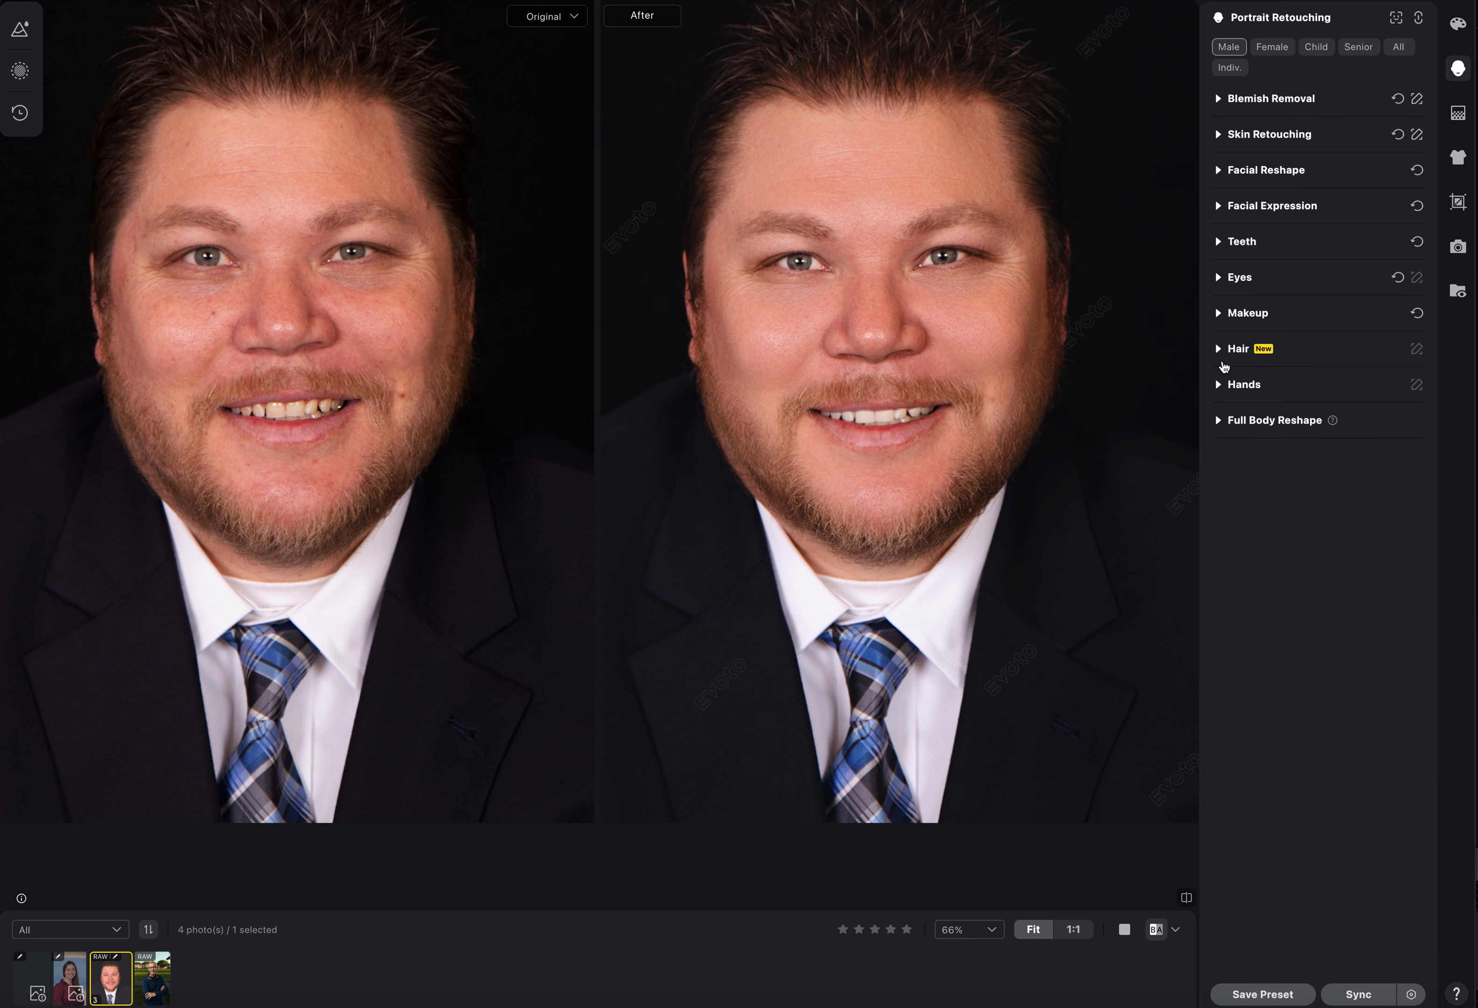
click(1218, 315)
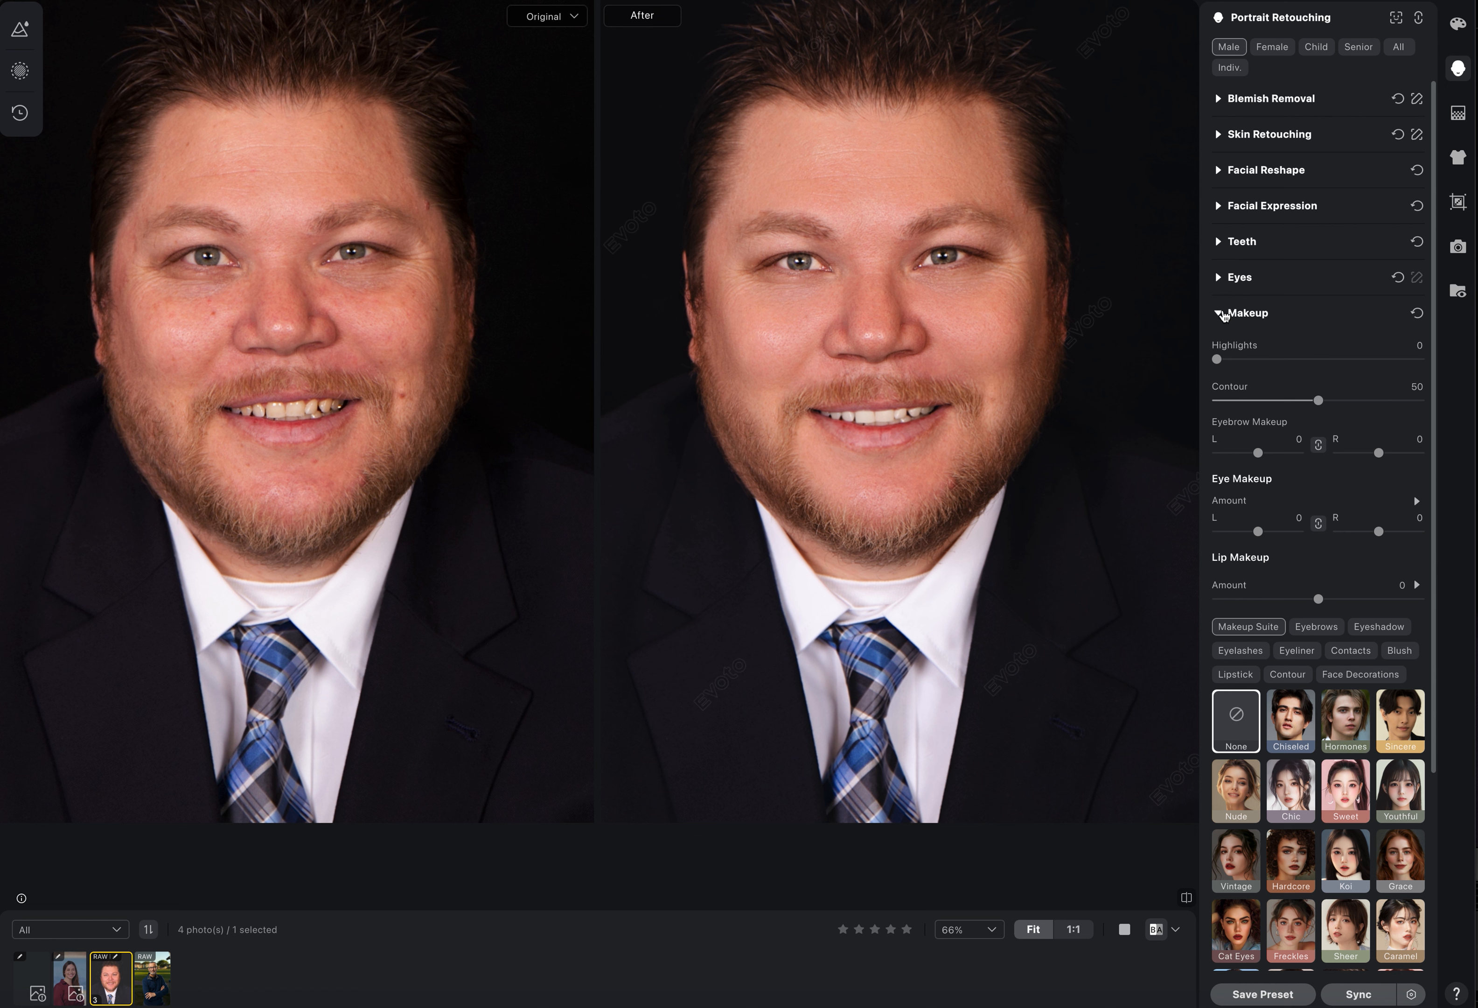
scroll(1295, 482, down, 3)
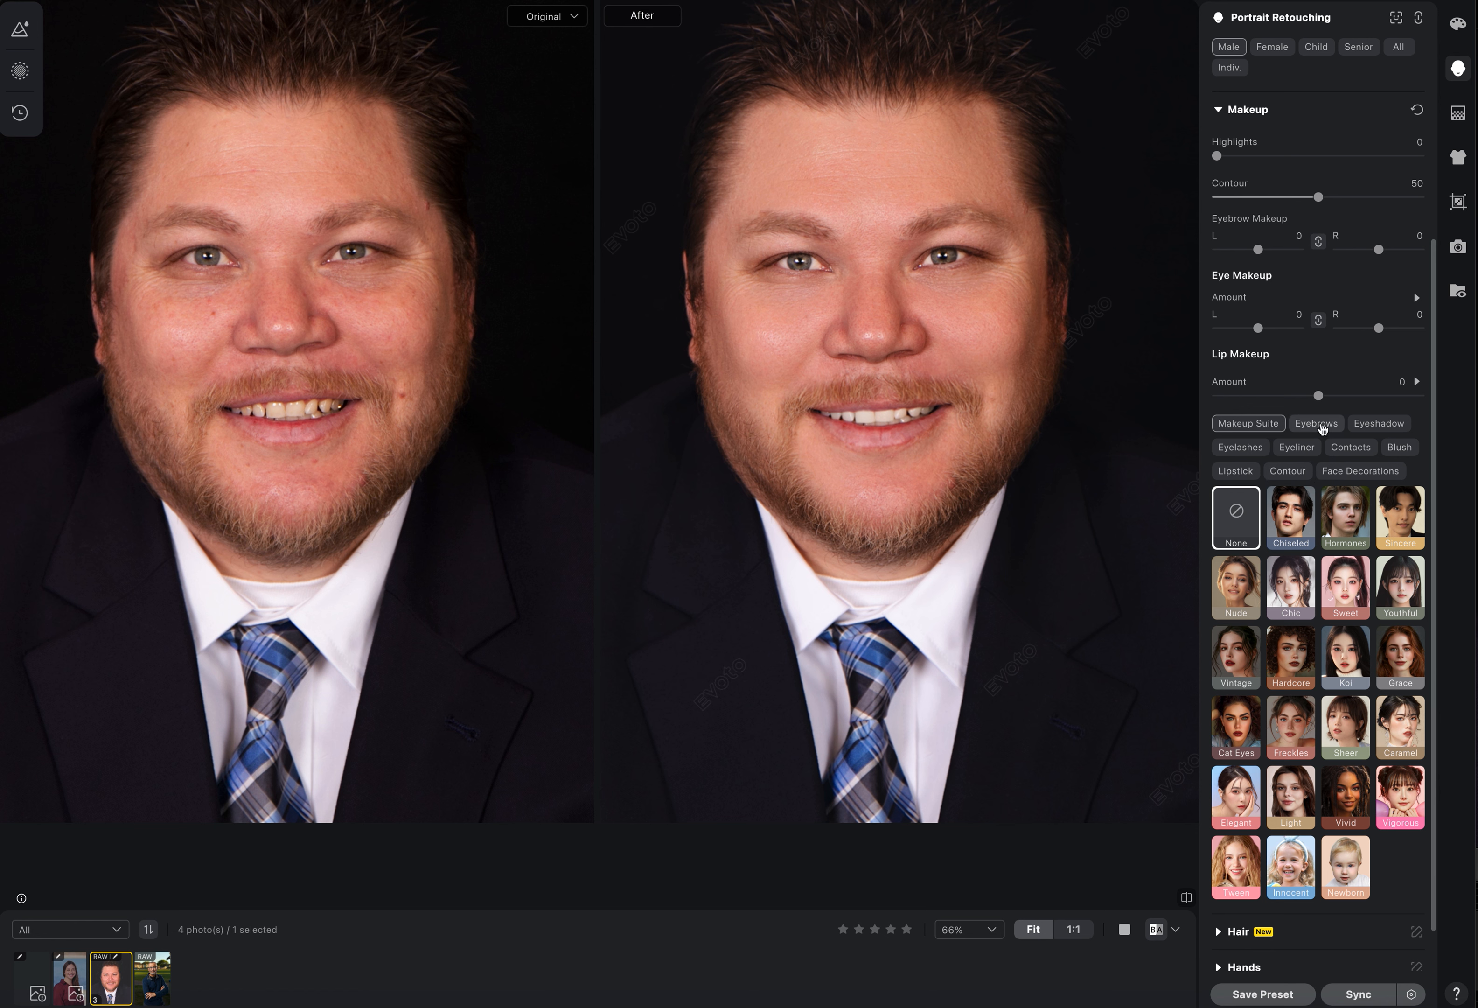
click(1326, 427)
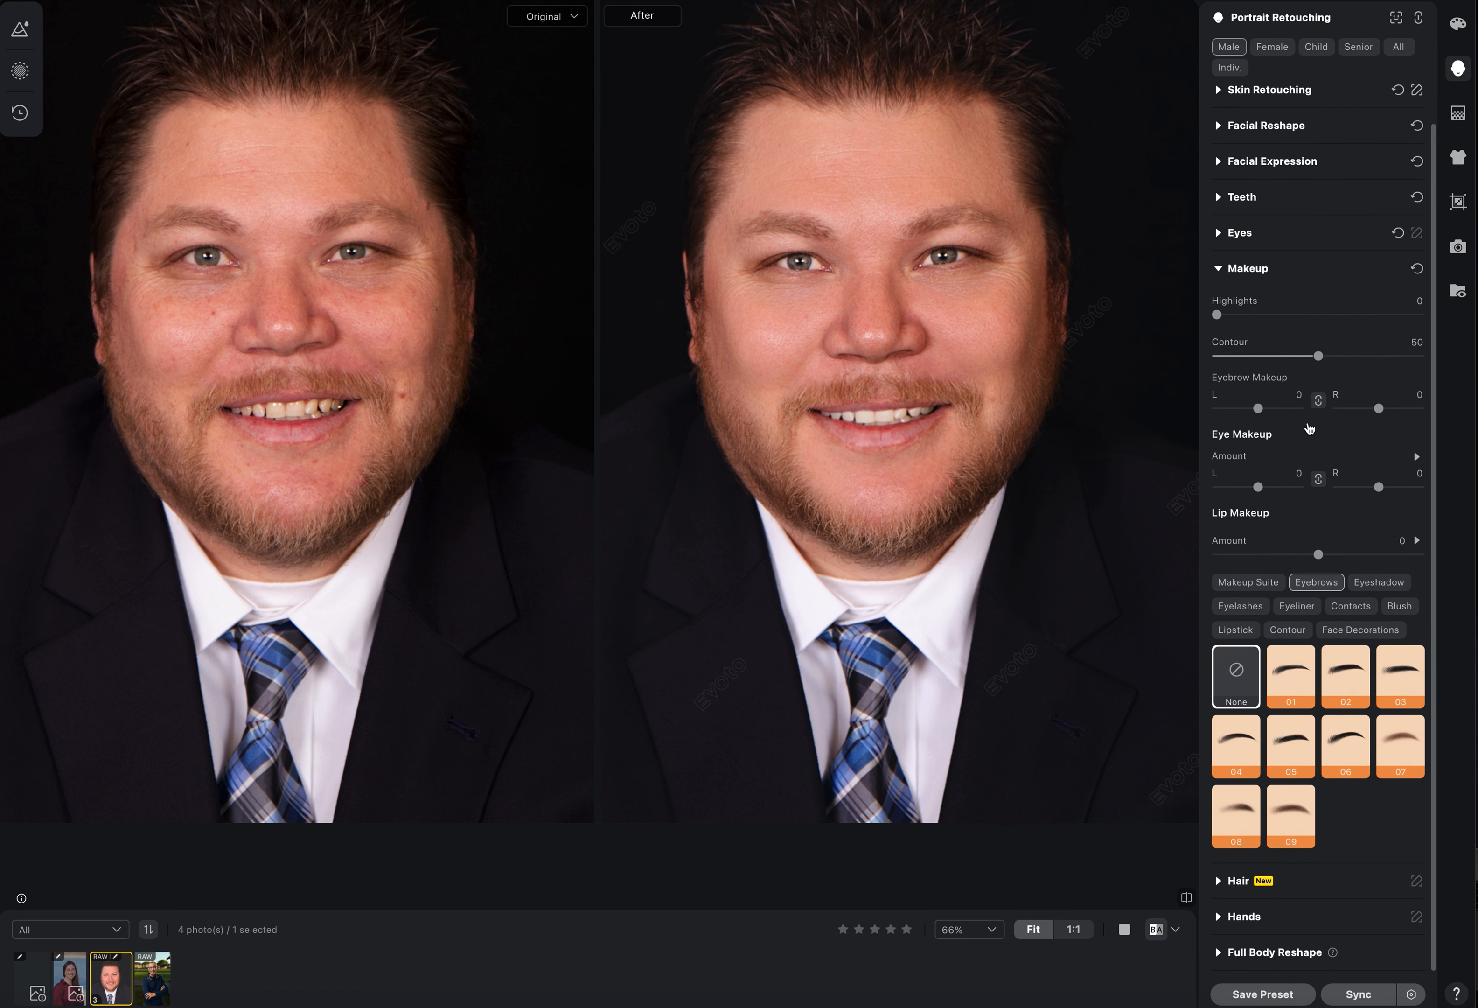
click(1378, 584)
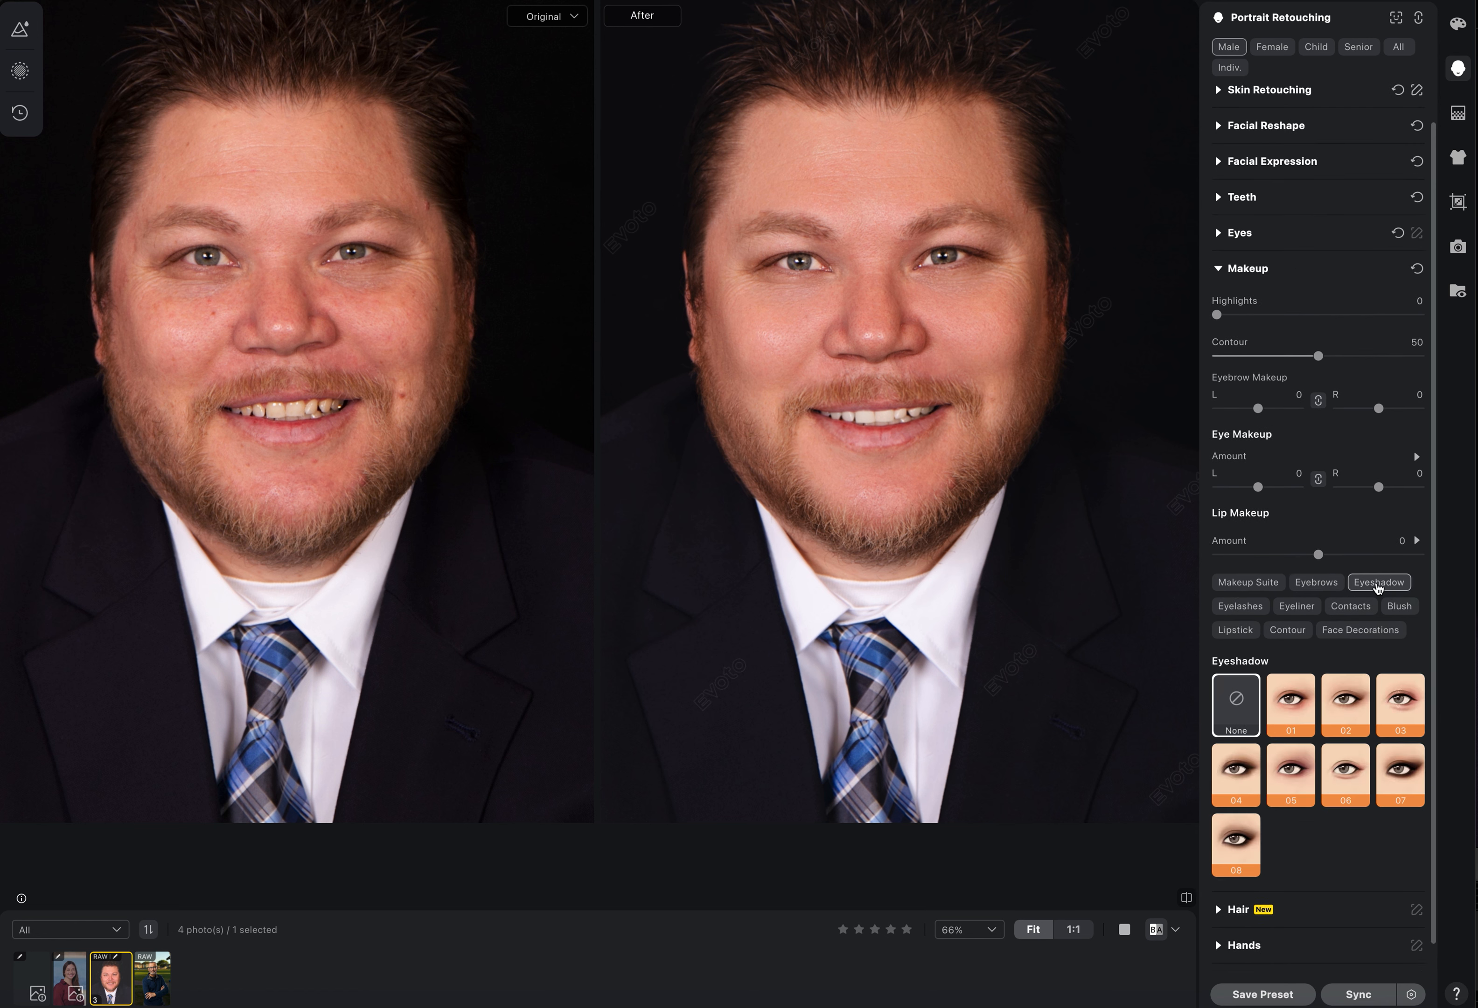
Try Eyeshadow presets 07 and 04 on the man's headshot, and return the eyeshadow to None
click(1403, 772)
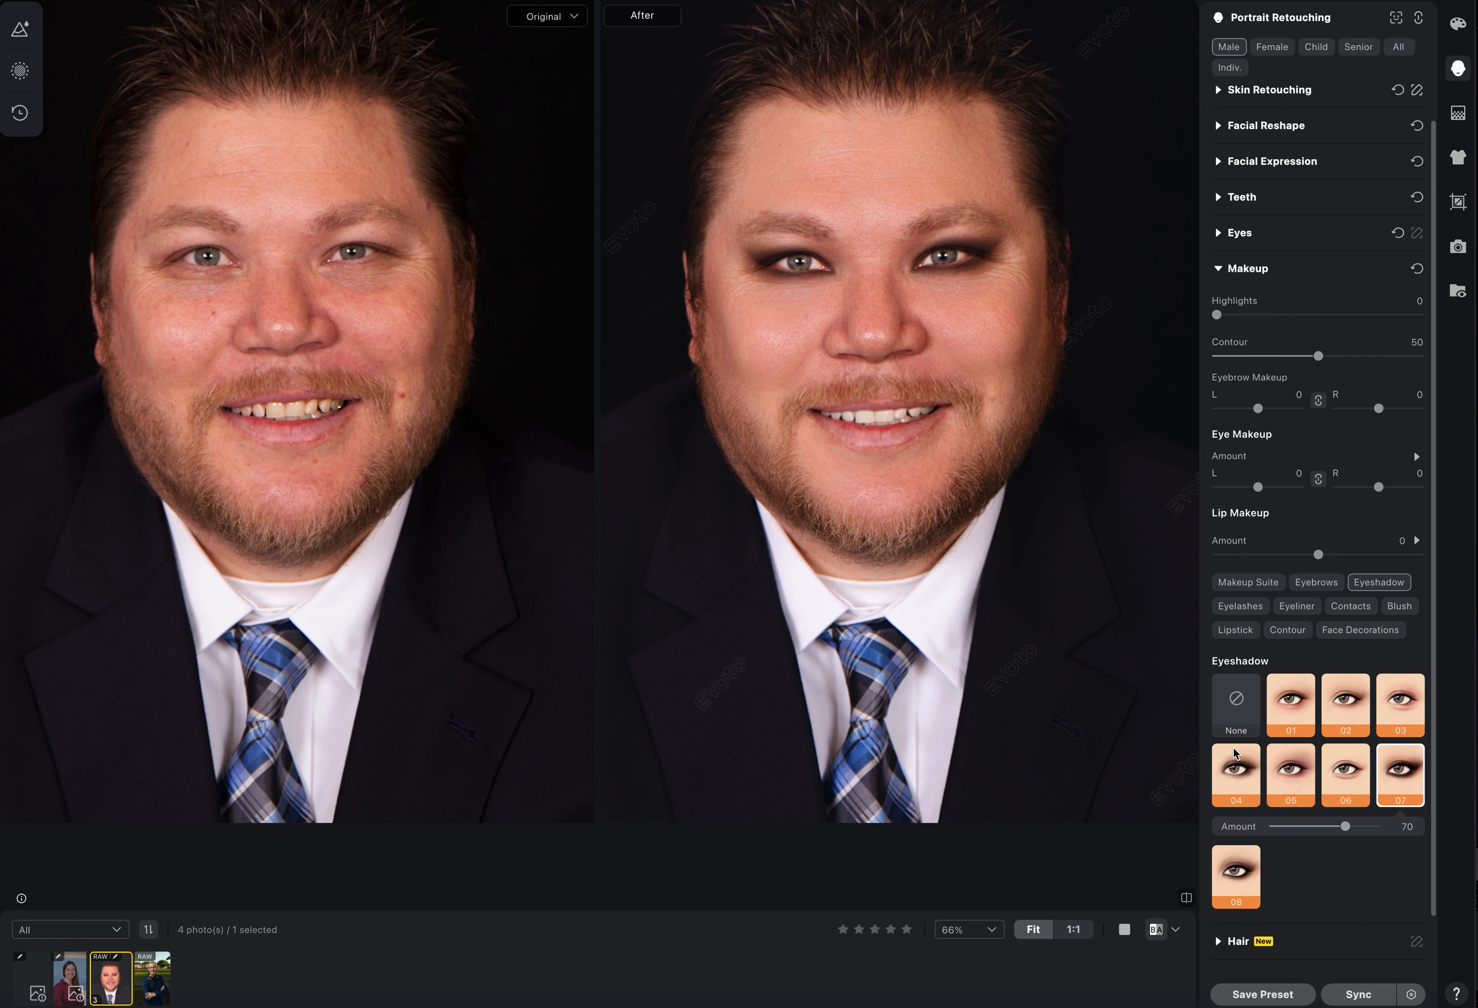
click(1234, 774)
click(1405, 783)
click(1237, 718)
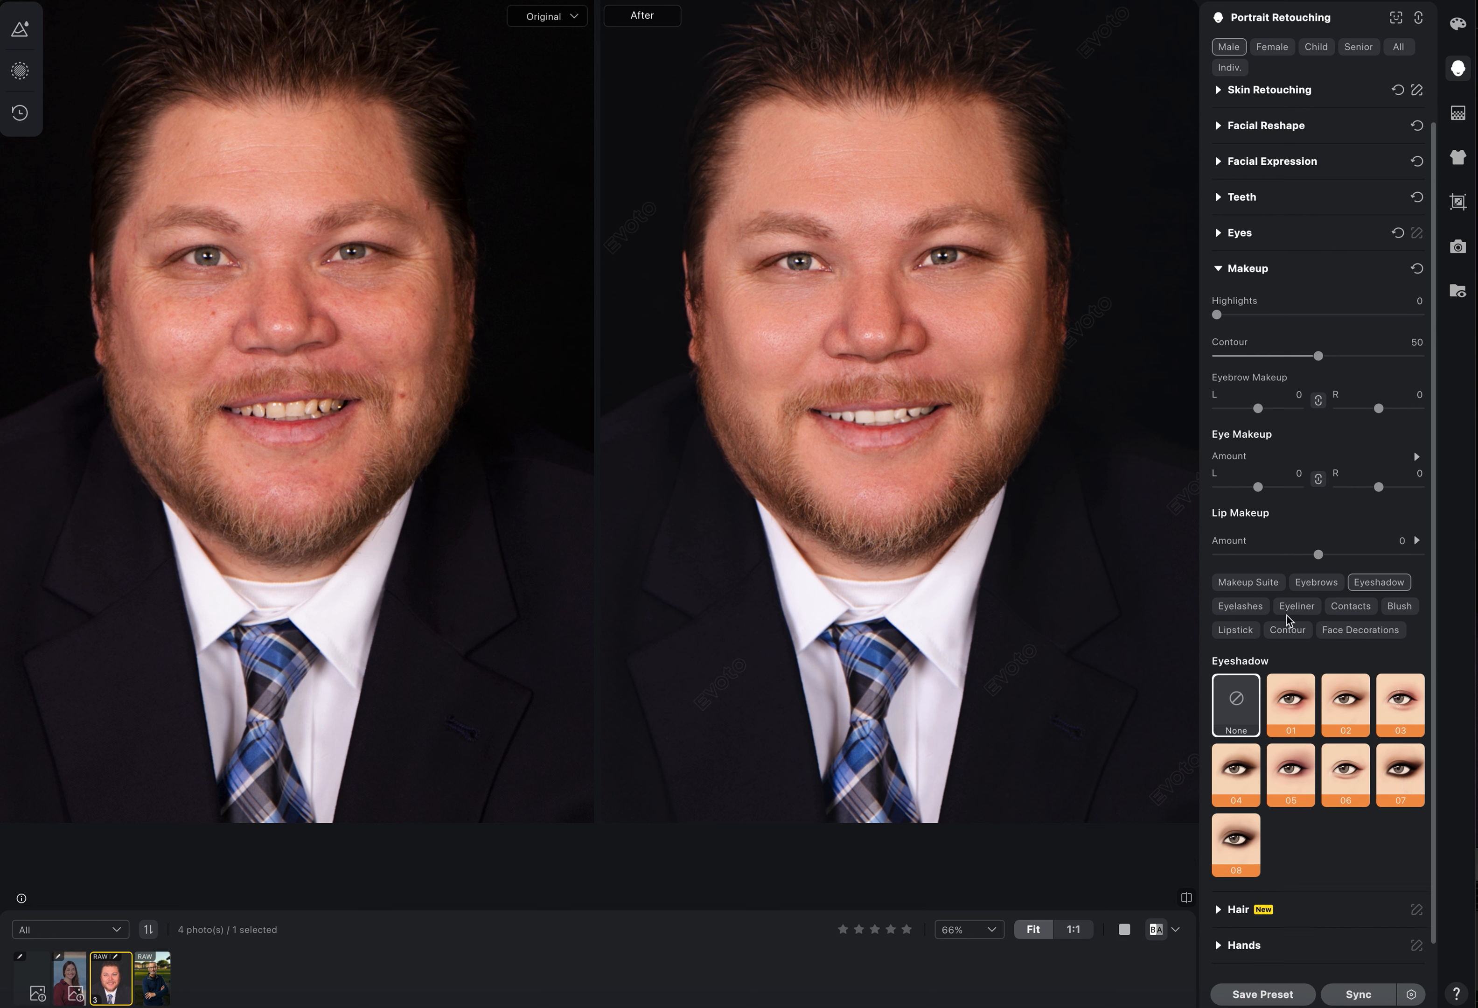
Try Eyeliner preset 06 and Lipstick preset 02 on the face, and return both to None
click(1297, 606)
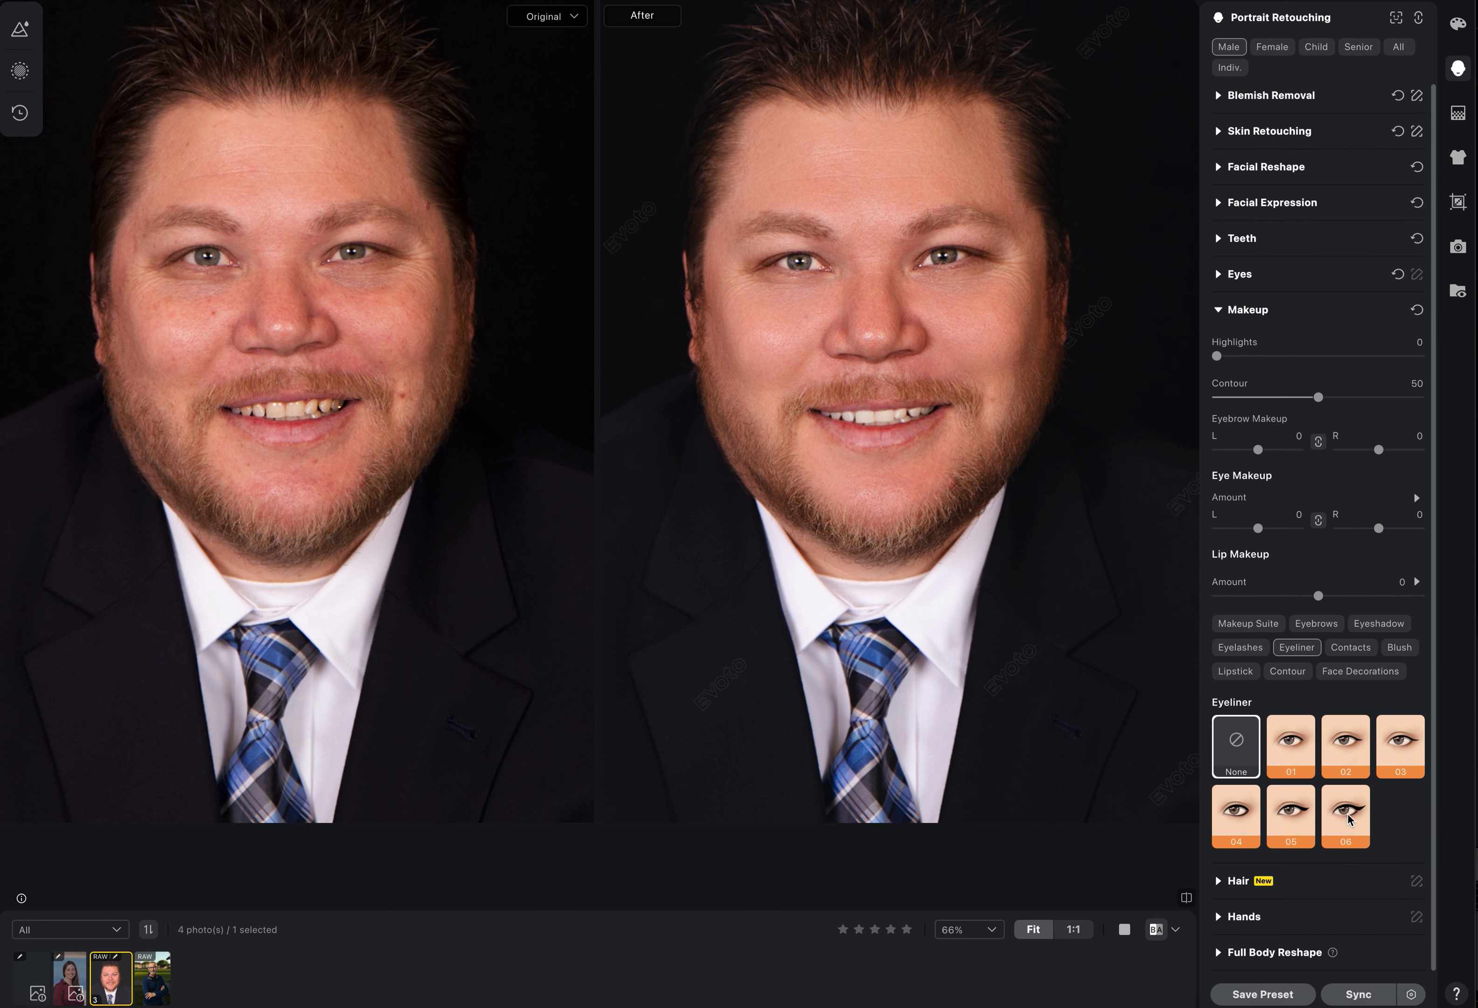
click(1349, 819)
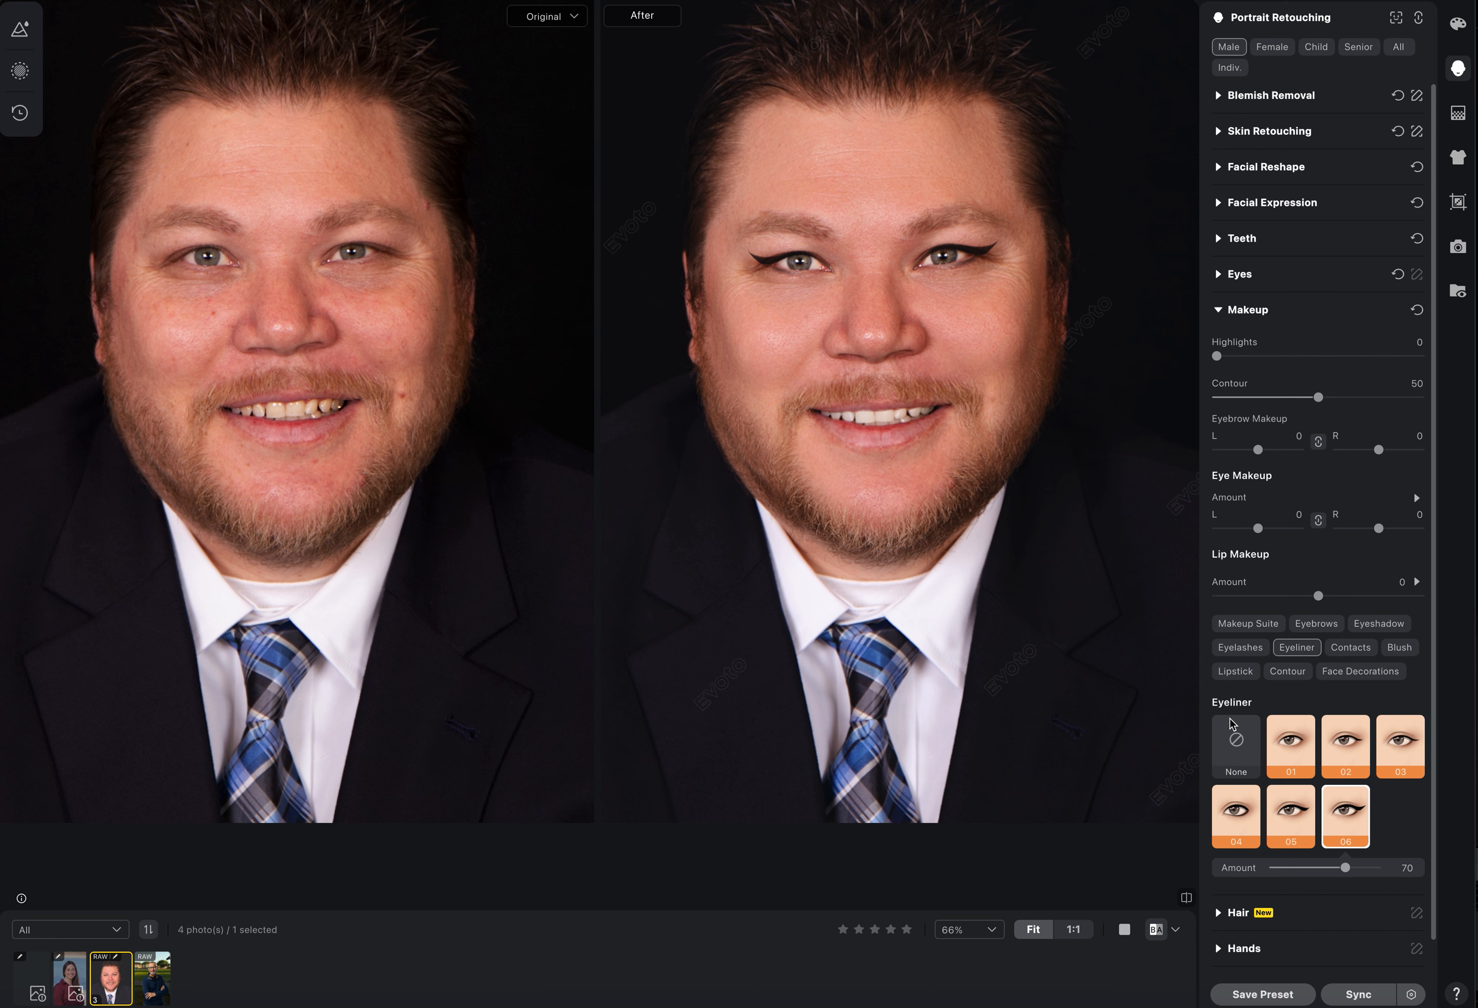
click(1244, 673)
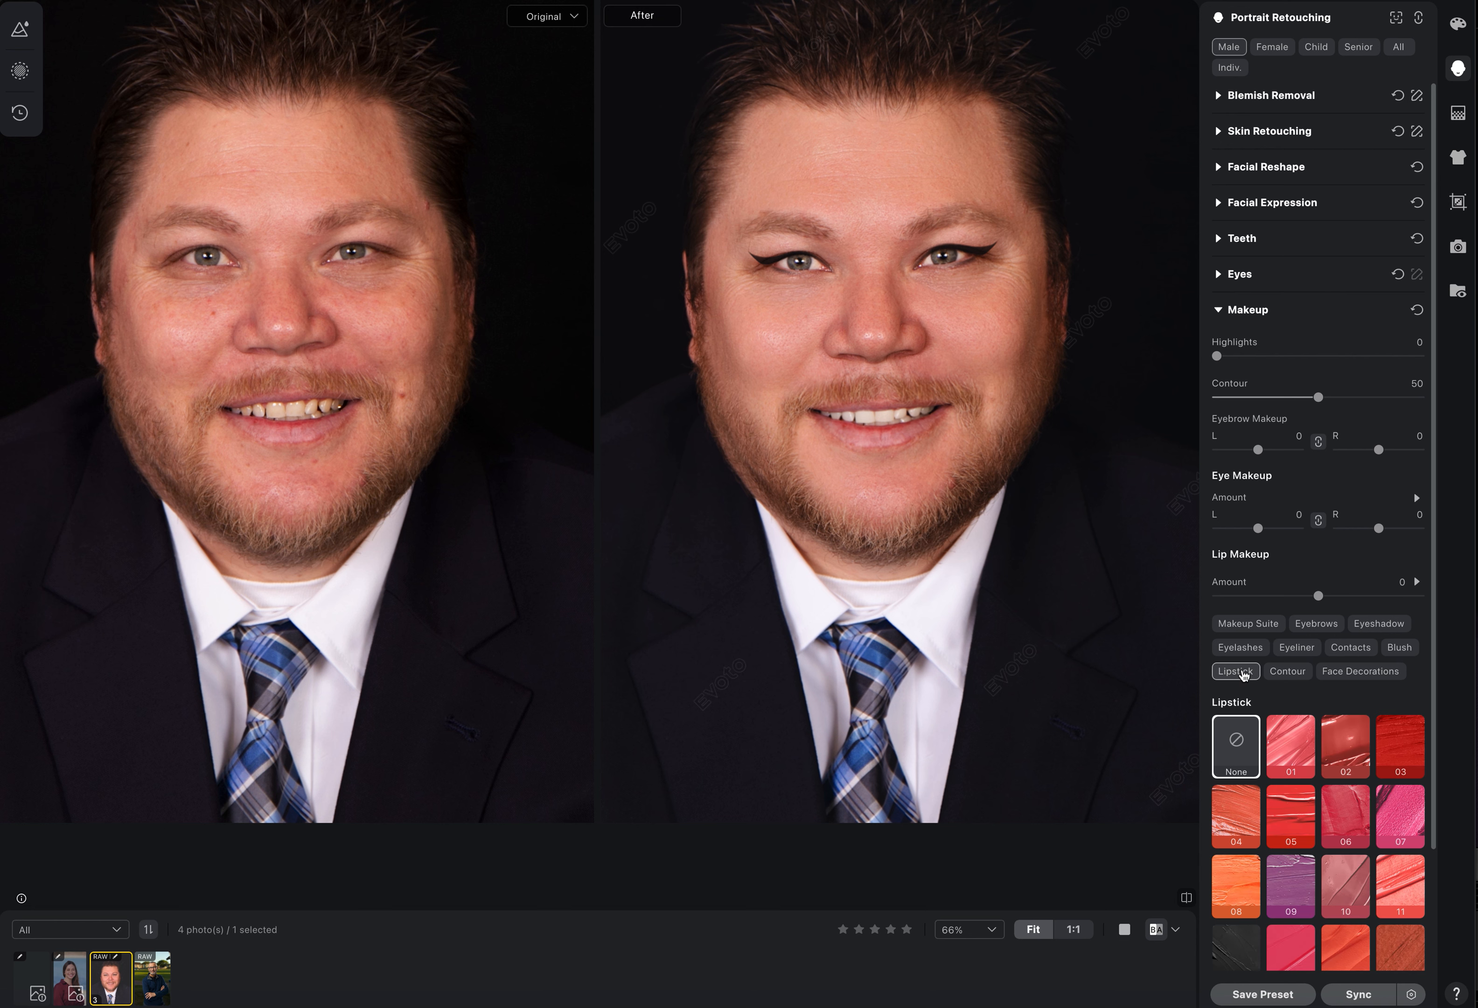
click(1323, 752)
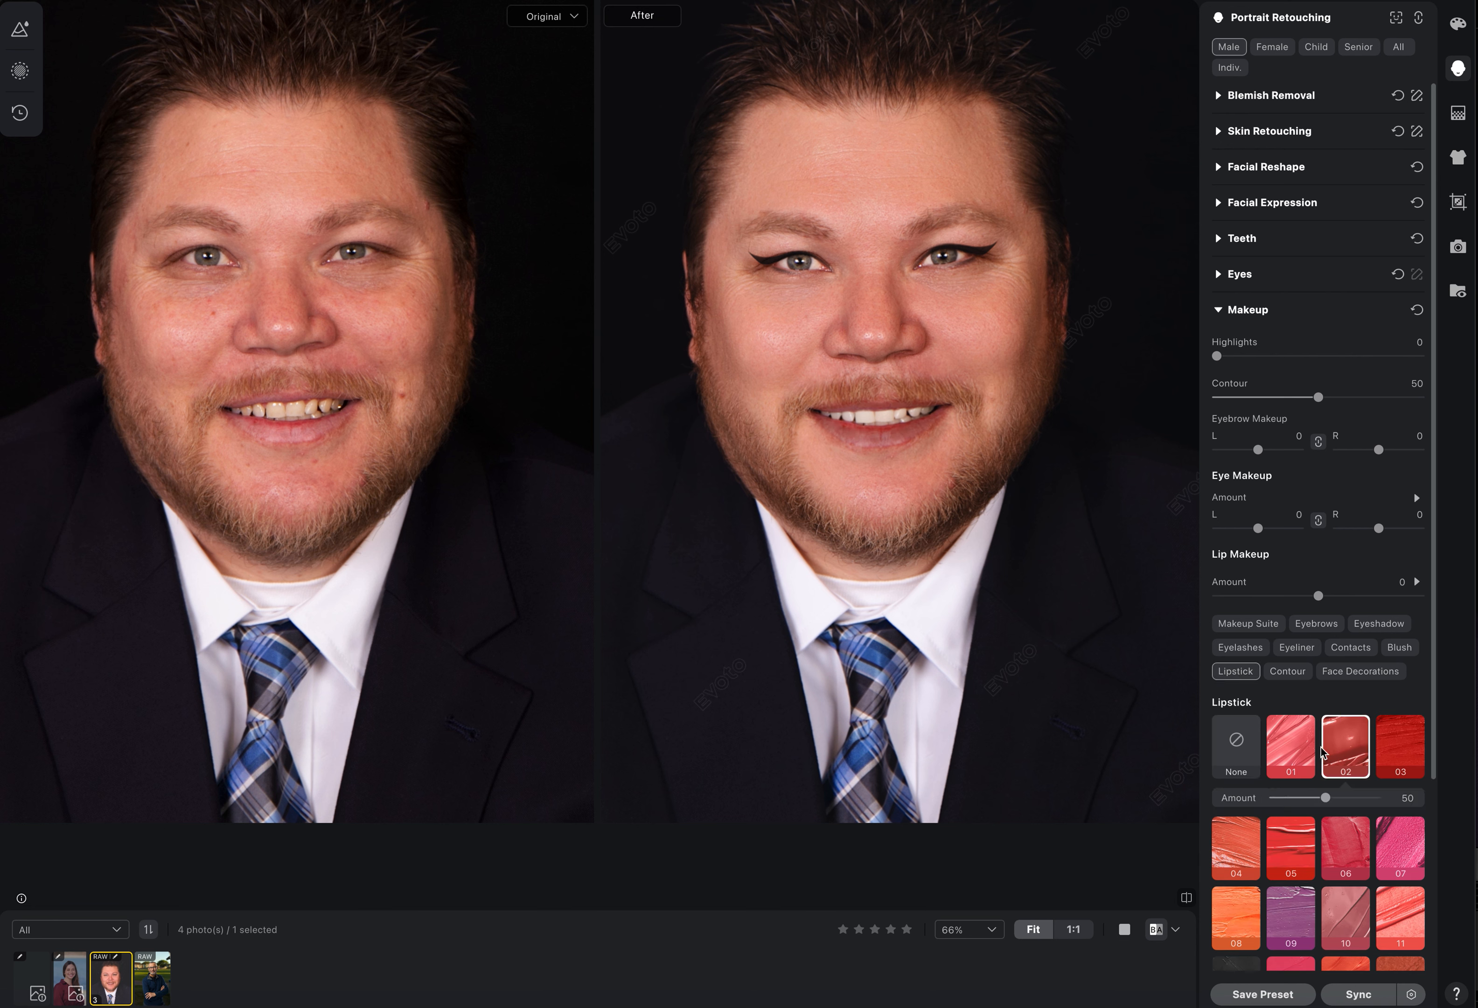
click(1241, 732)
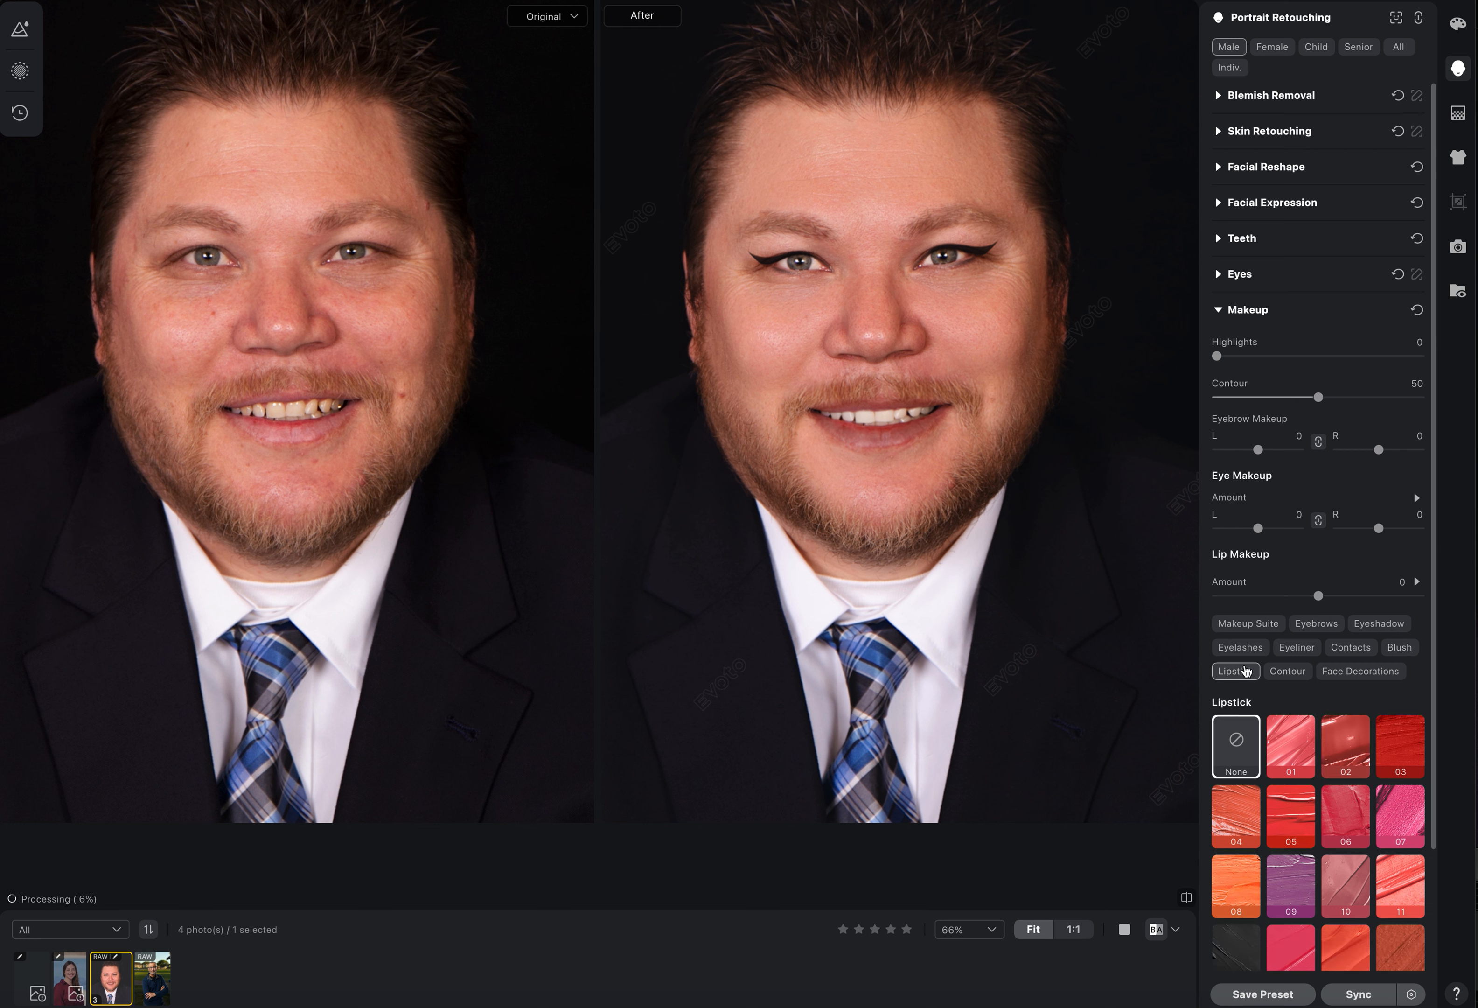
click(1297, 647)
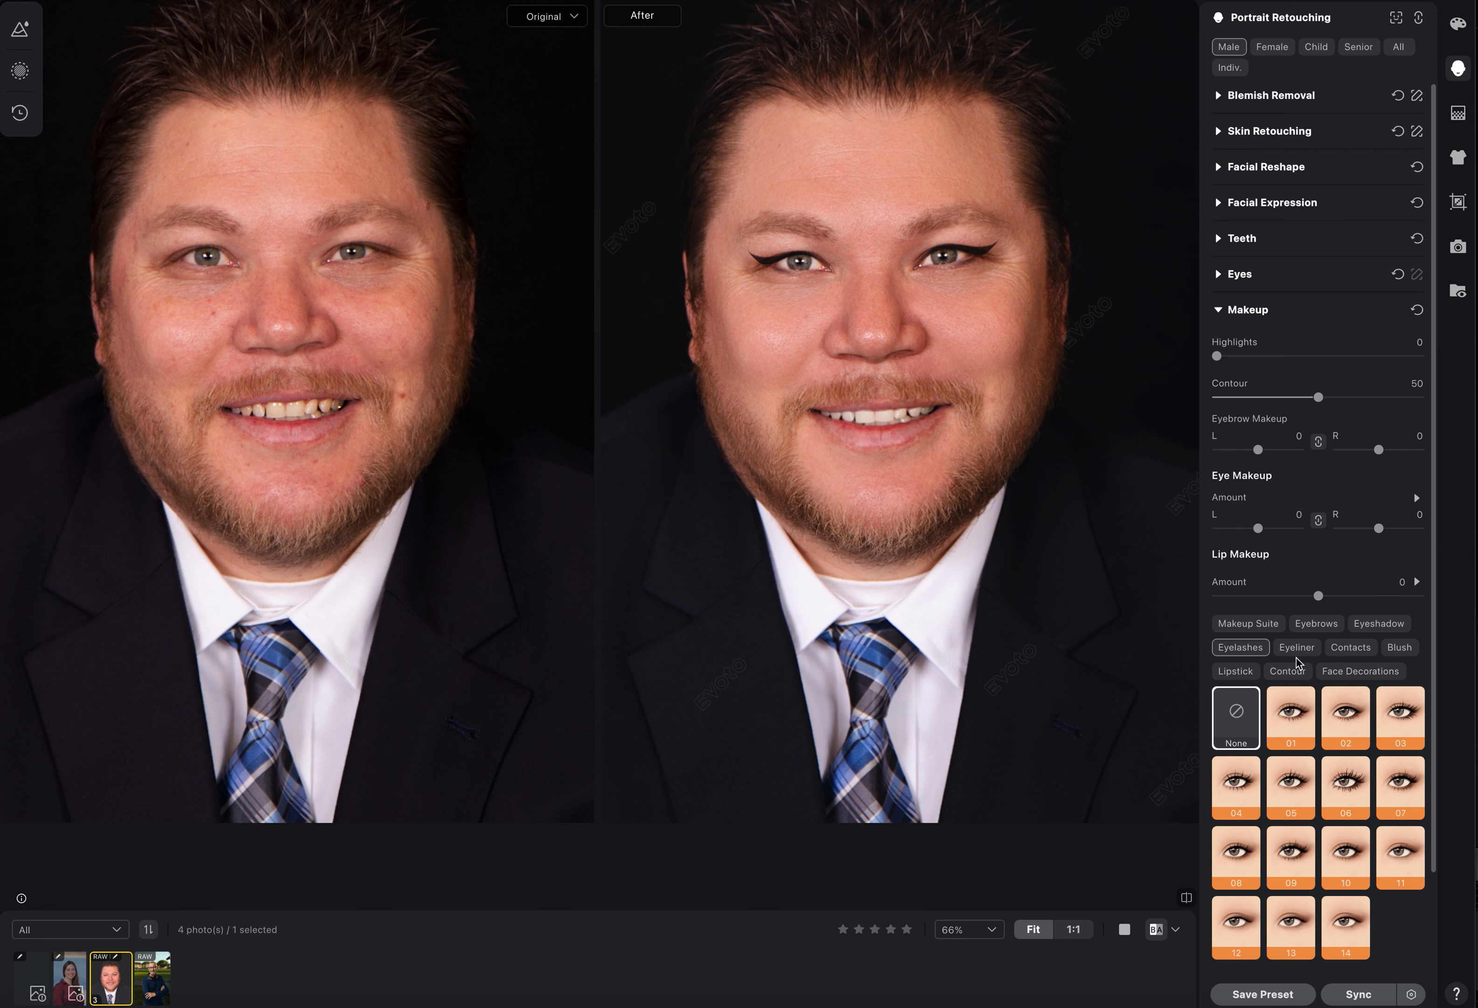
click(1237, 740)
Reset all Makeup adjustments on the headshot, look over the Hair settings, and return to the Makeup settings
click(1221, 310)
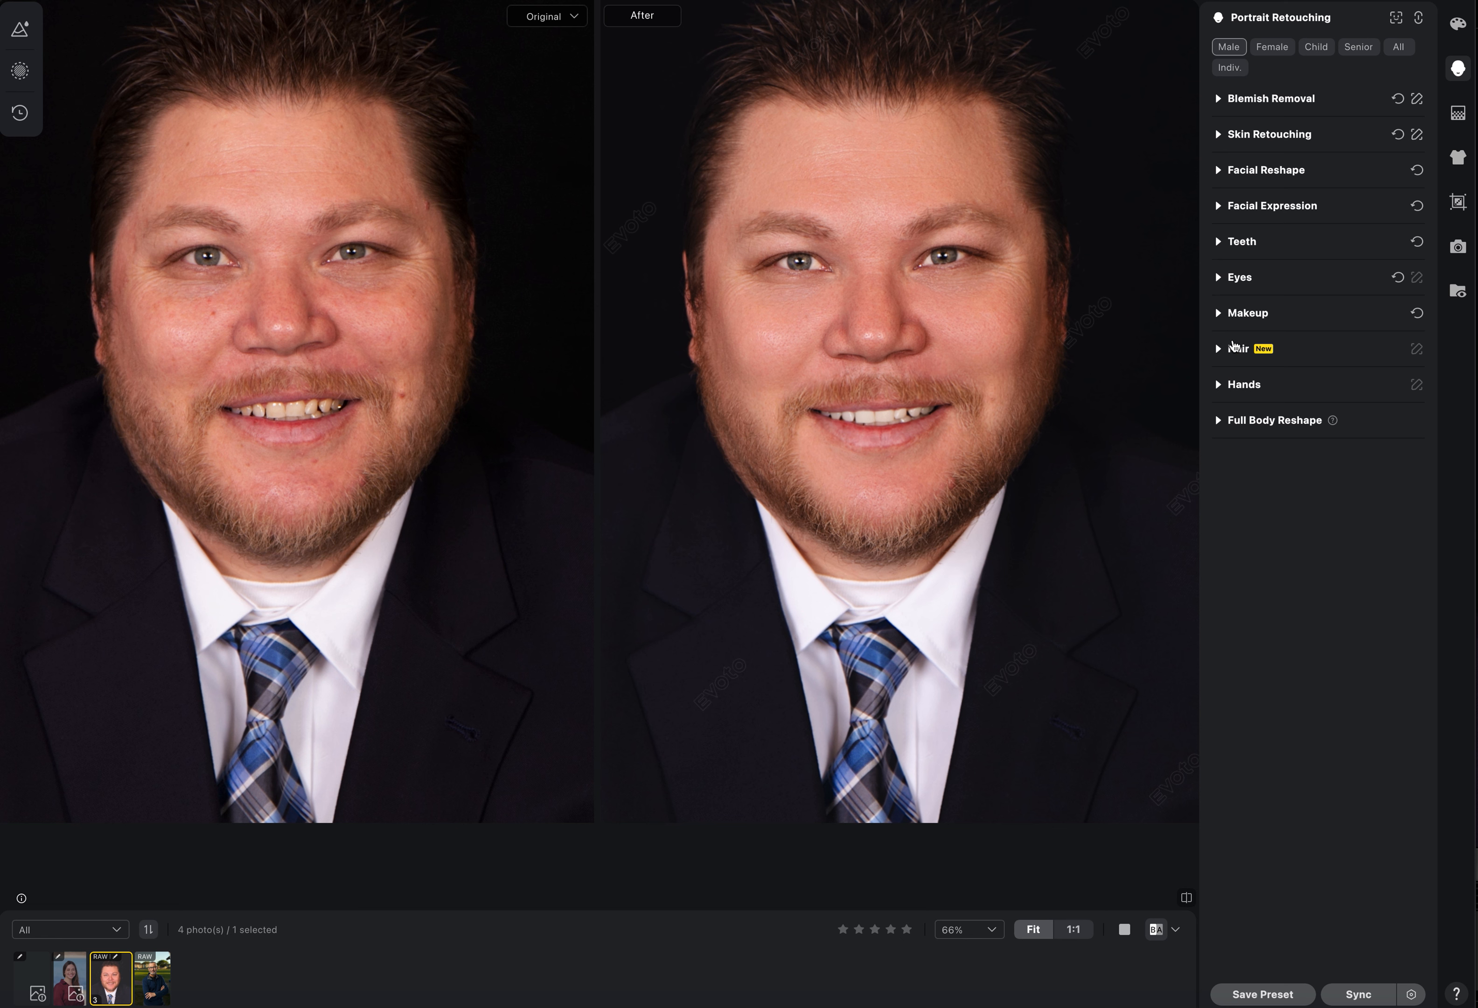
click(1411, 314)
click(1218, 351)
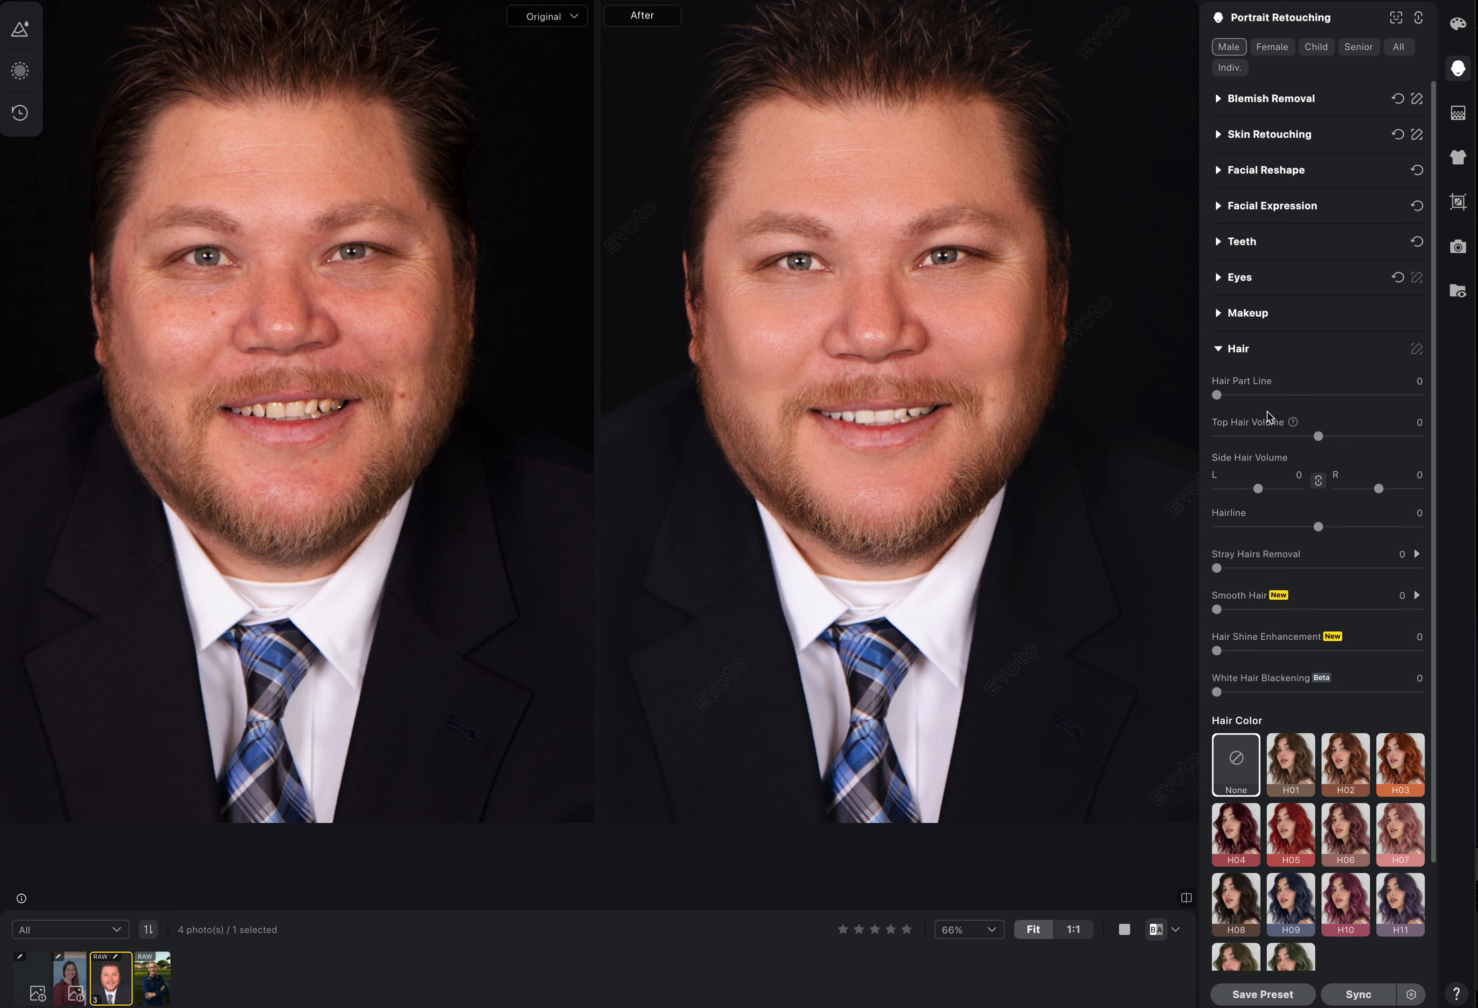
scroll(1268, 417, down, 3)
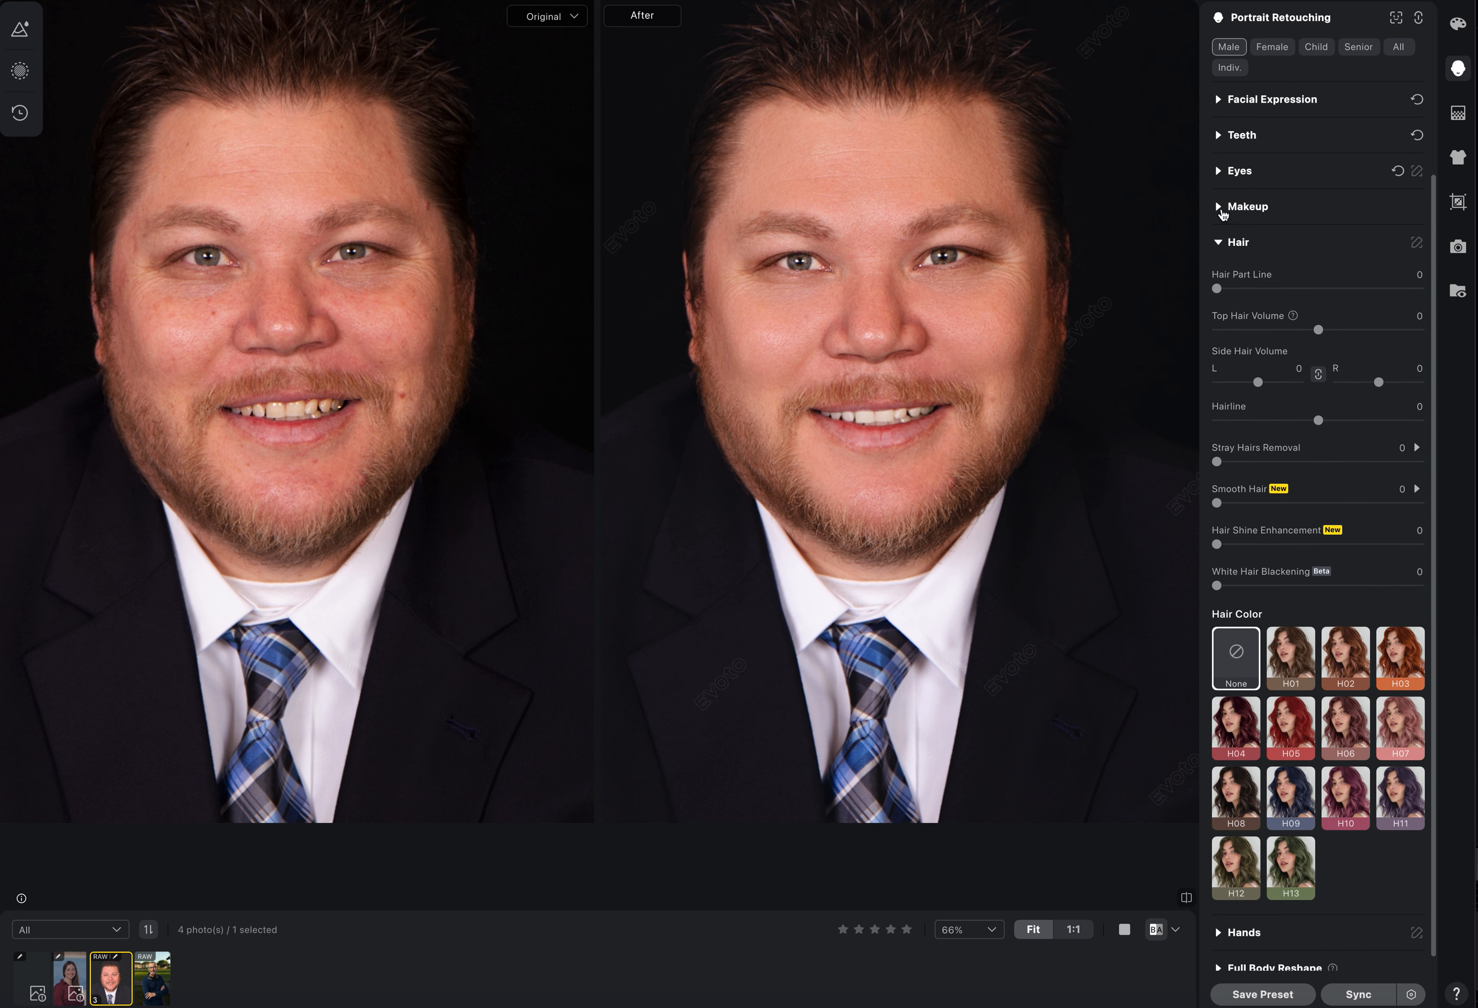
click(1221, 209)
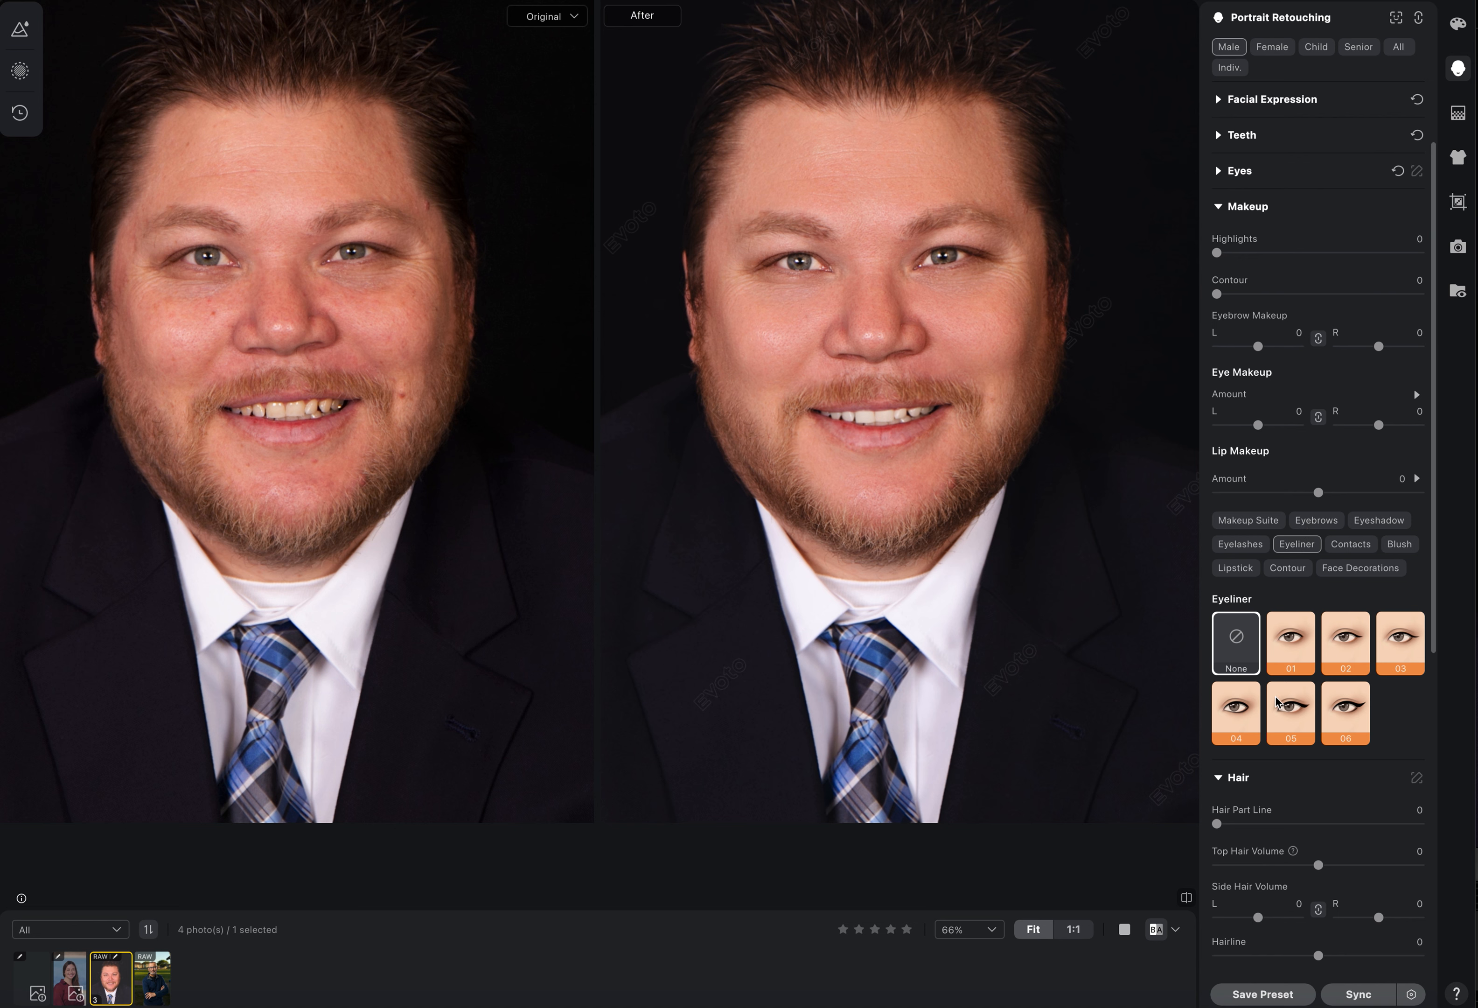
scroll(1278, 702, down, 7)
scroll(1233, 685, up, 4)
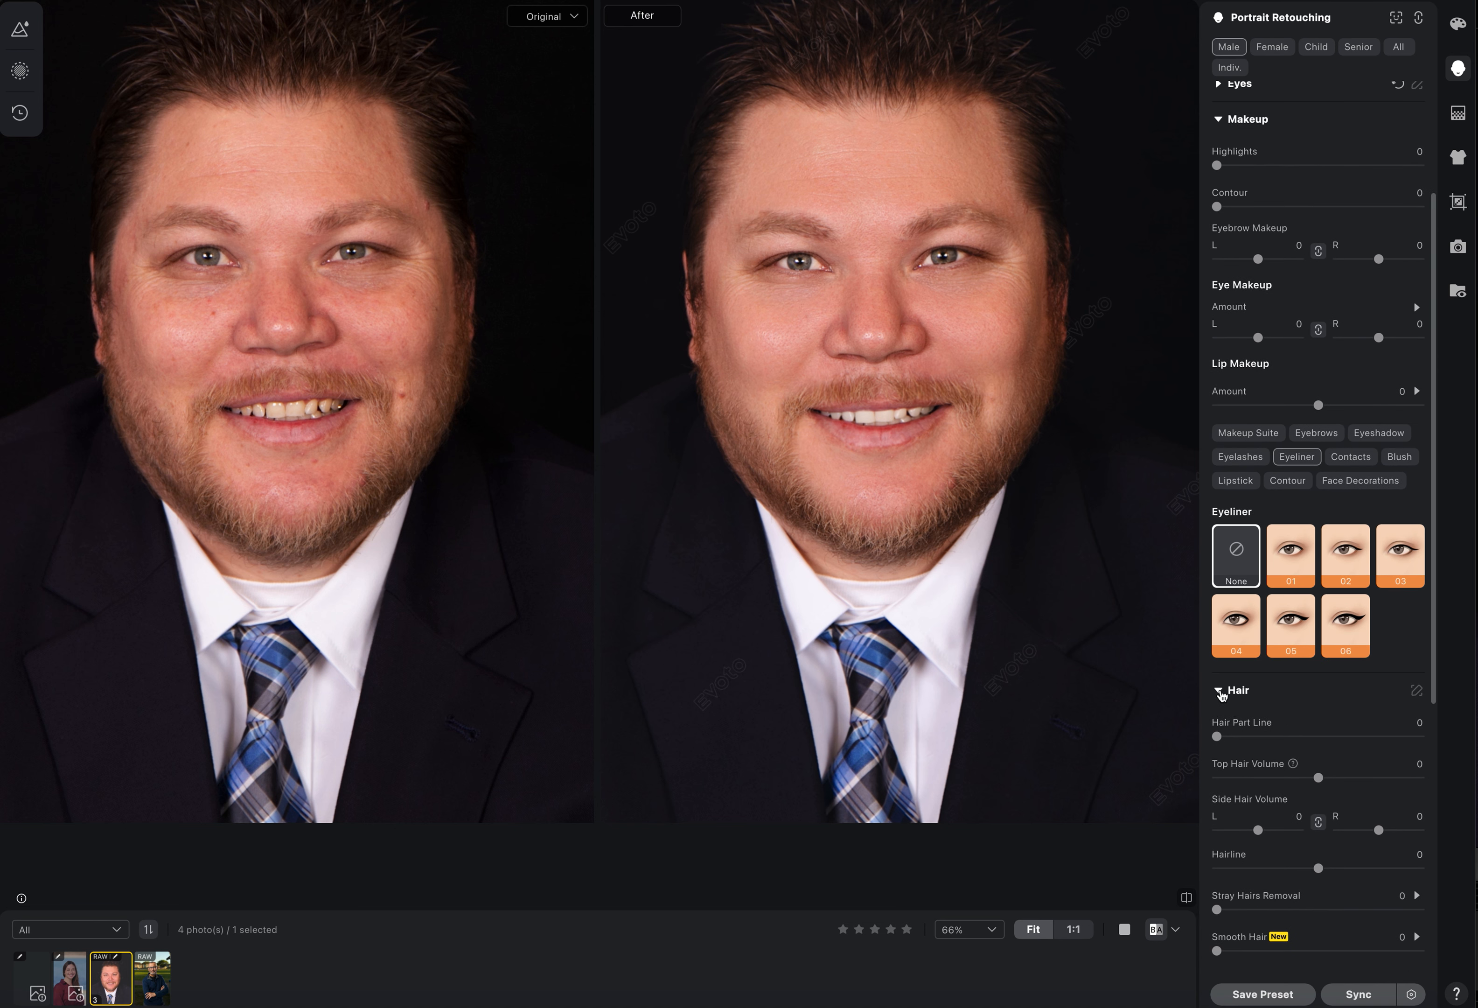
click(1220, 690)
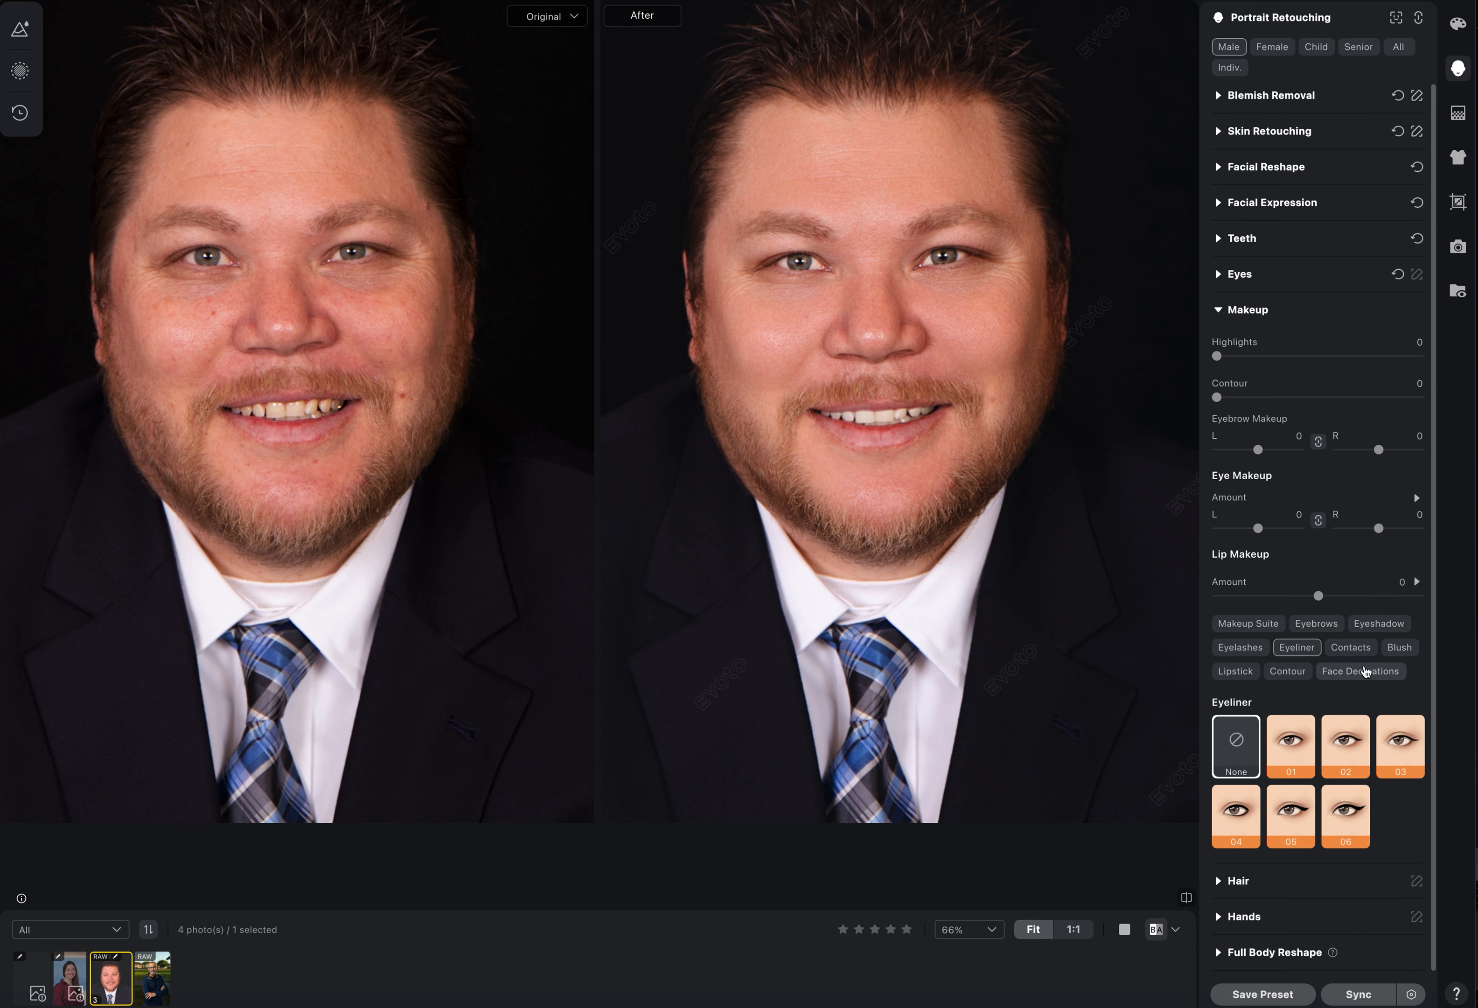
Try Face Decorations presets 02 and 03 on the face, and return the decorations to None
click(1366, 672)
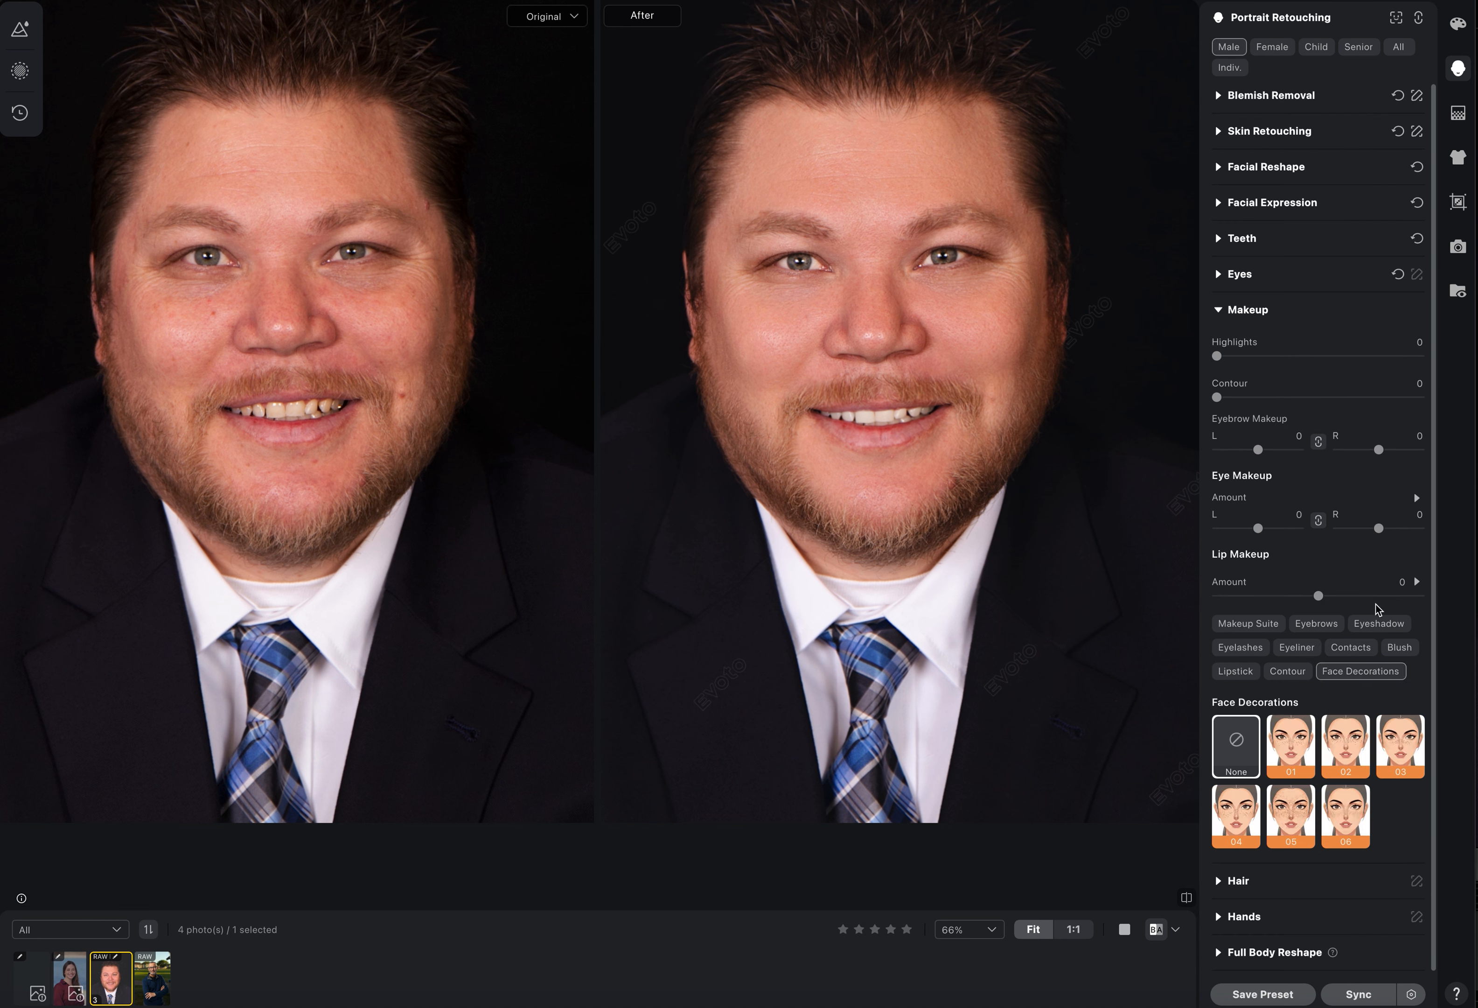
click(1348, 752)
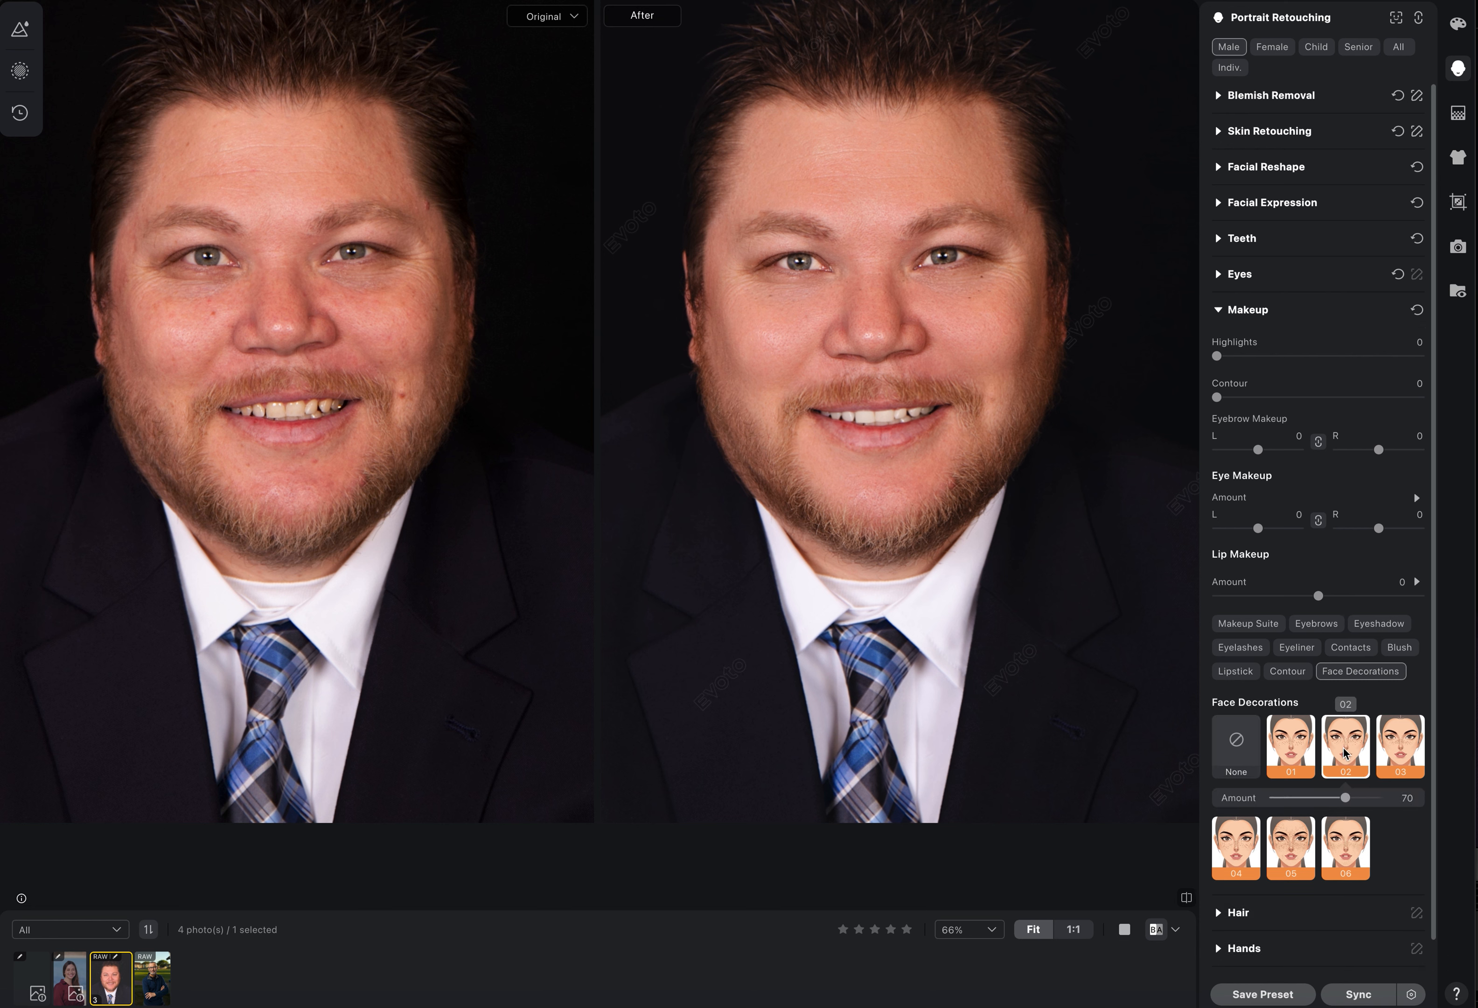
click(1397, 755)
click(1247, 750)
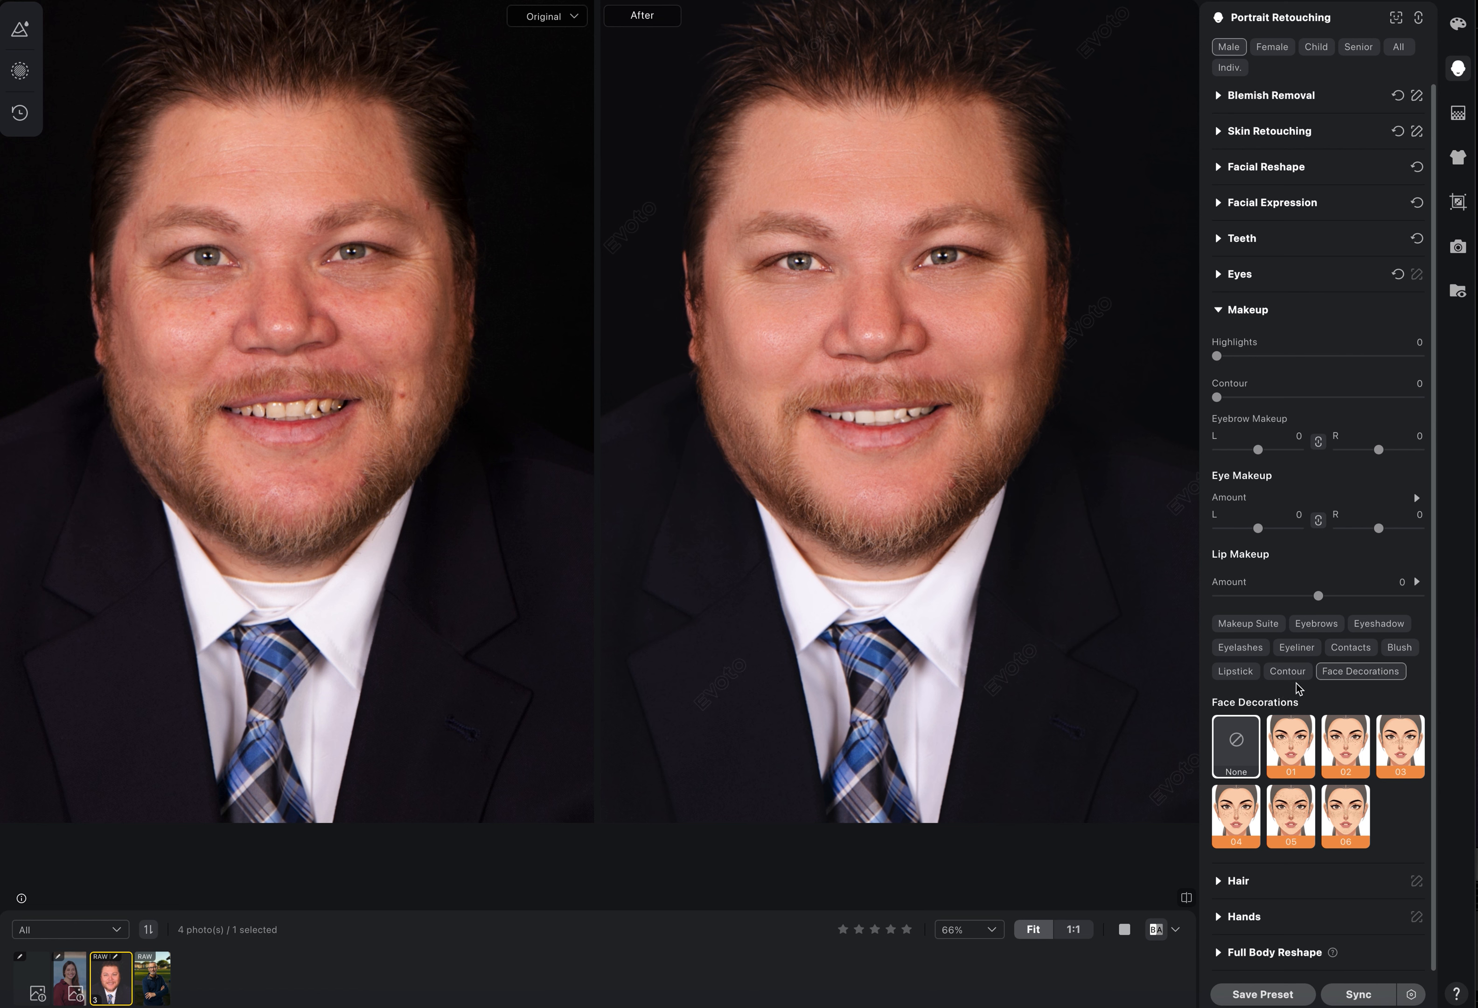
Try Contacts presets 06, 11 and 09 on the eyes, return to None, and collapse the Makeup settings
click(1342, 649)
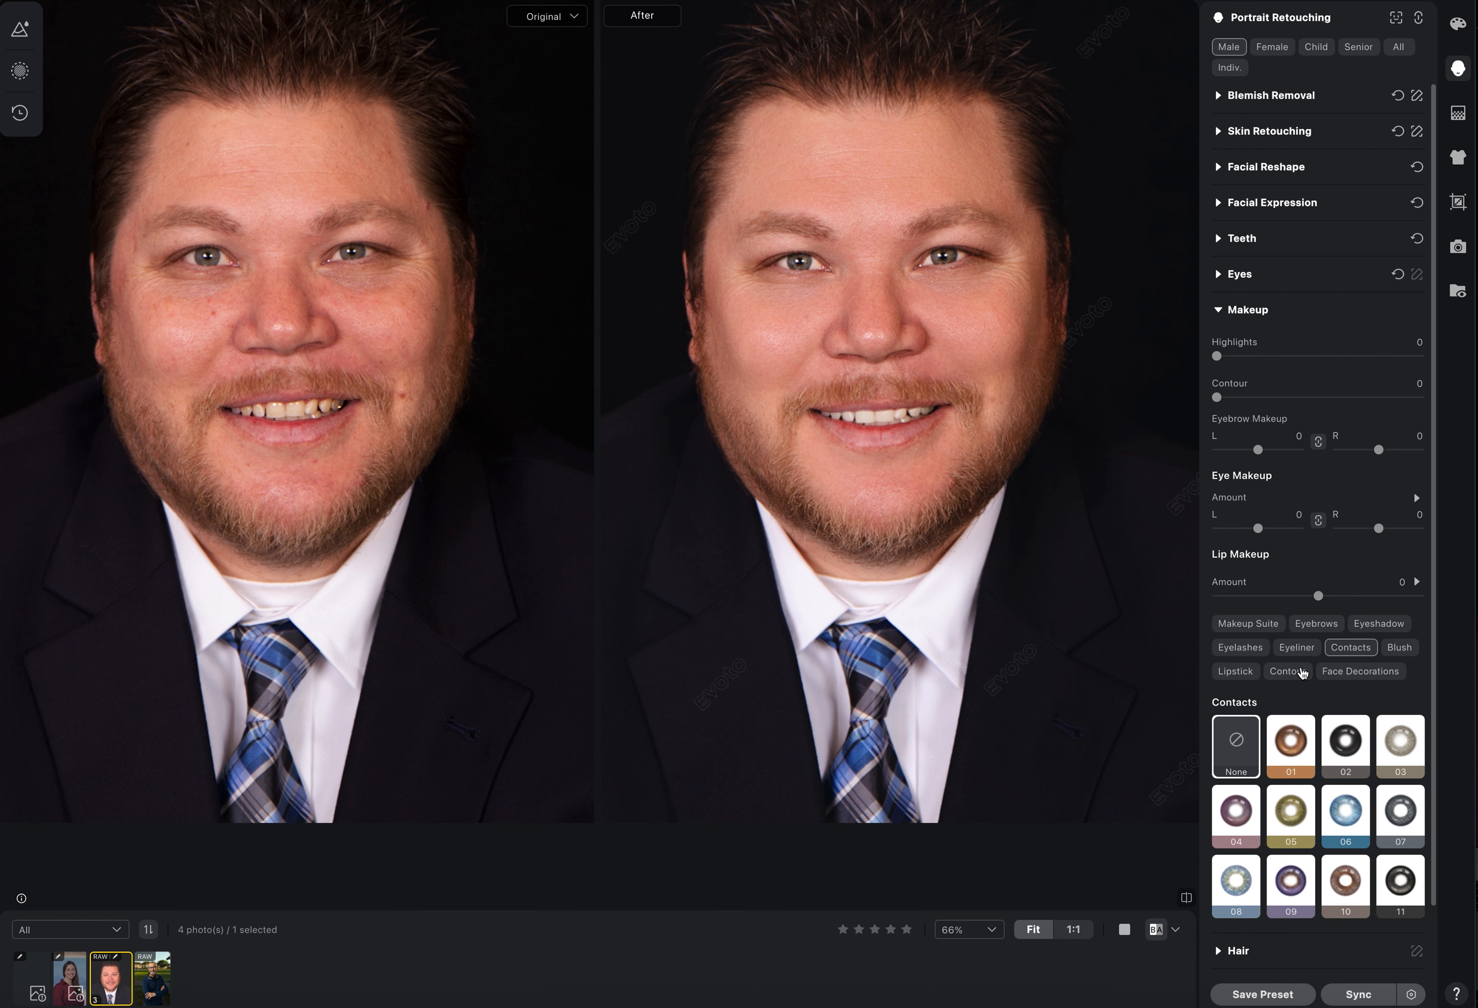
click(1342, 812)
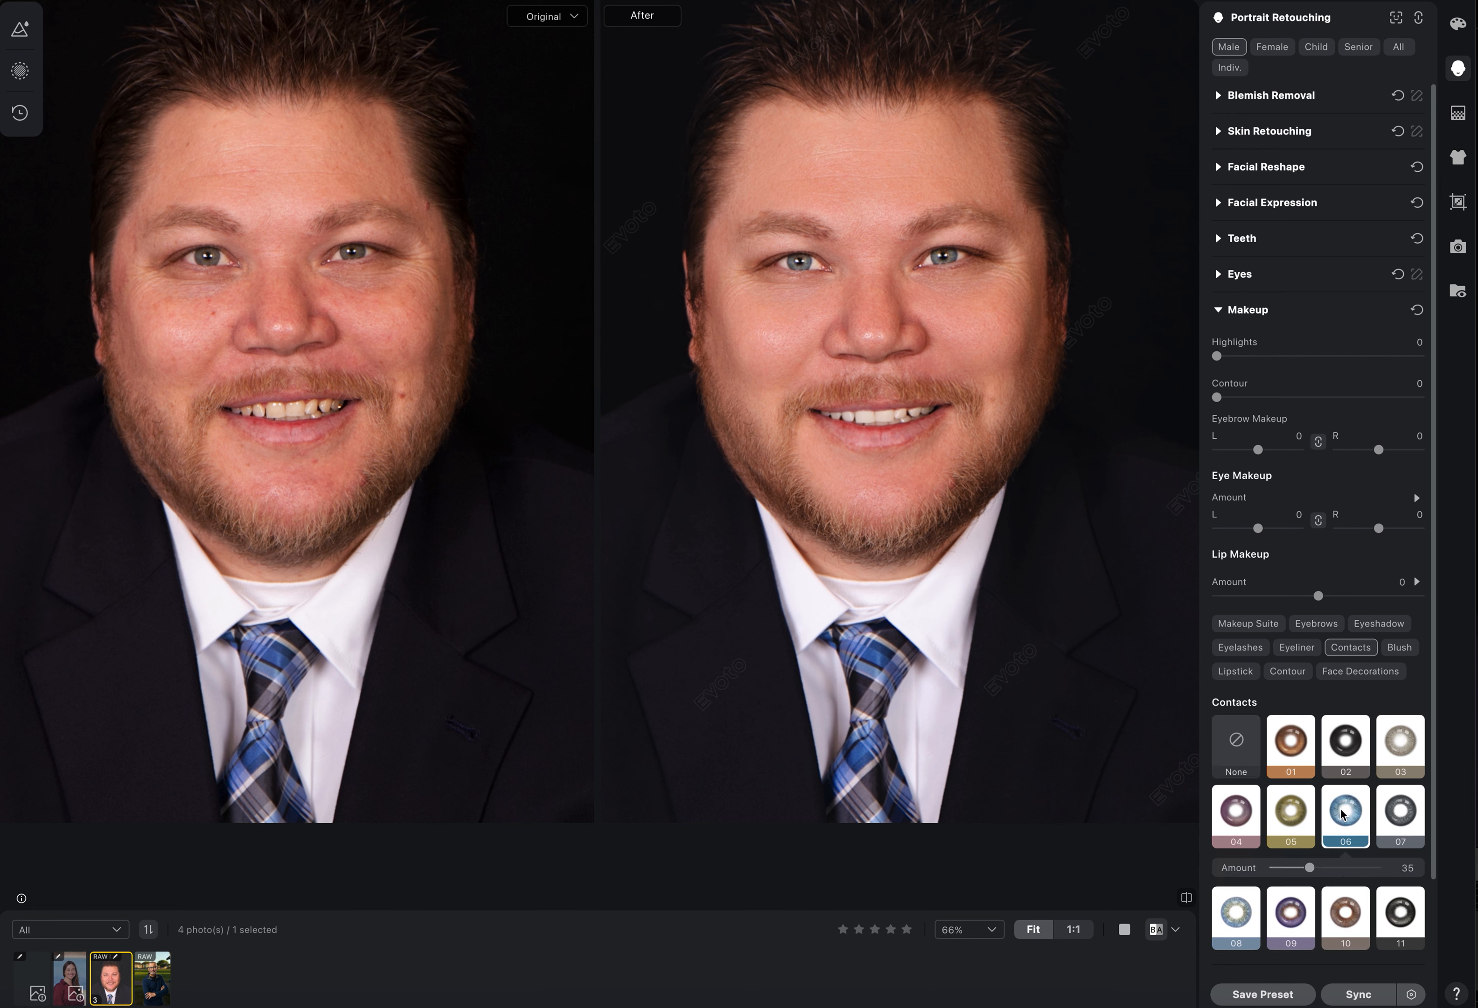
click(1390, 916)
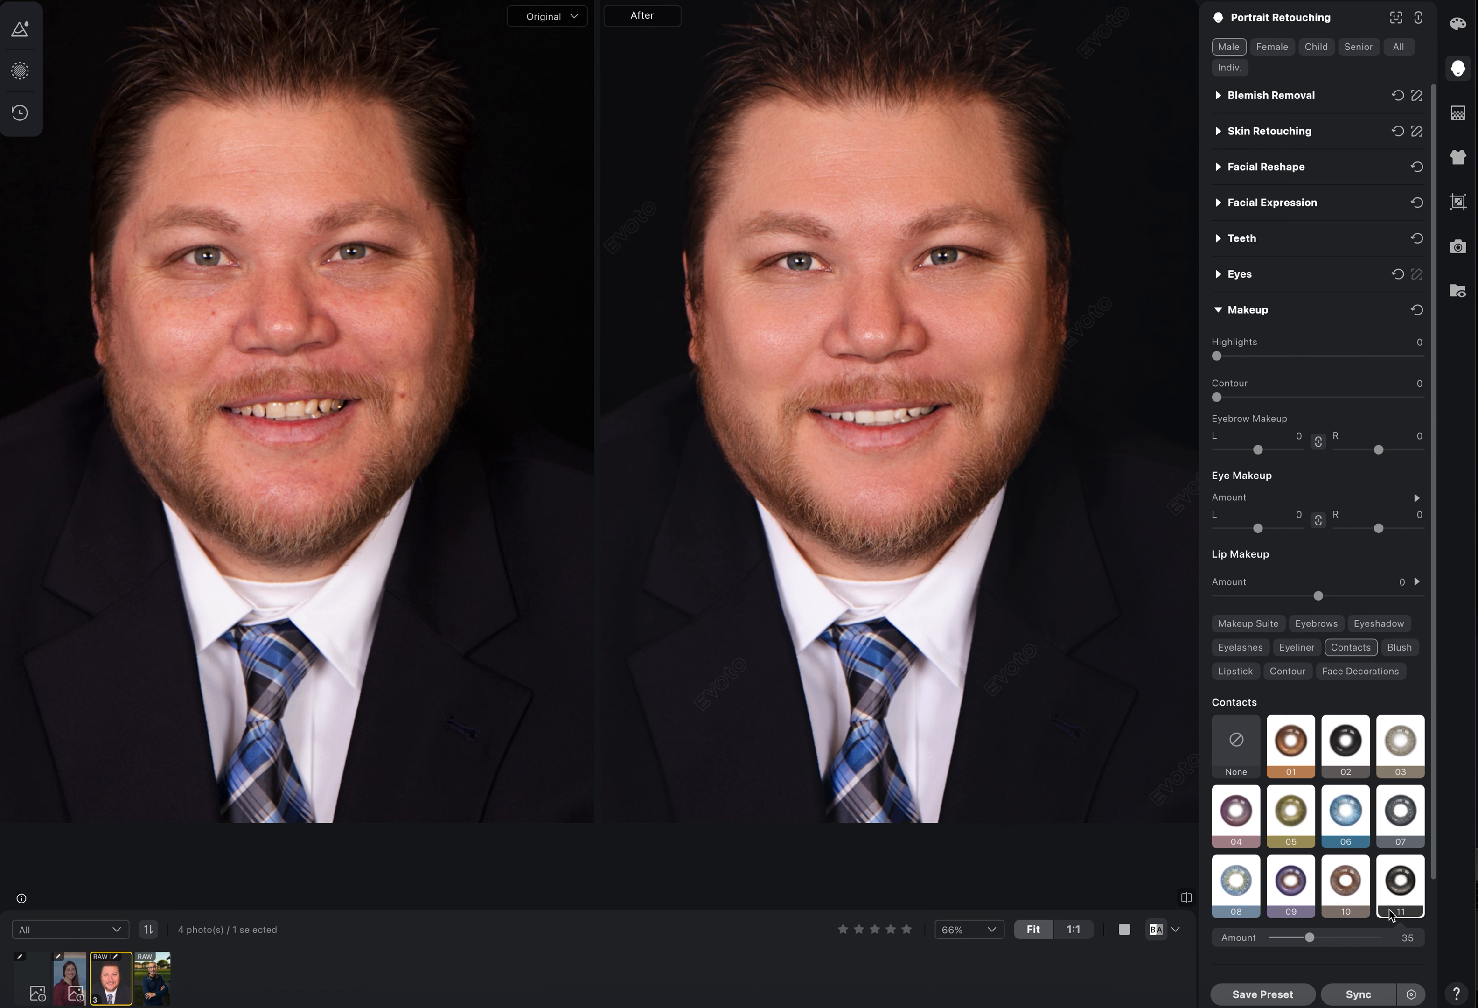
click(1272, 891)
click(1247, 740)
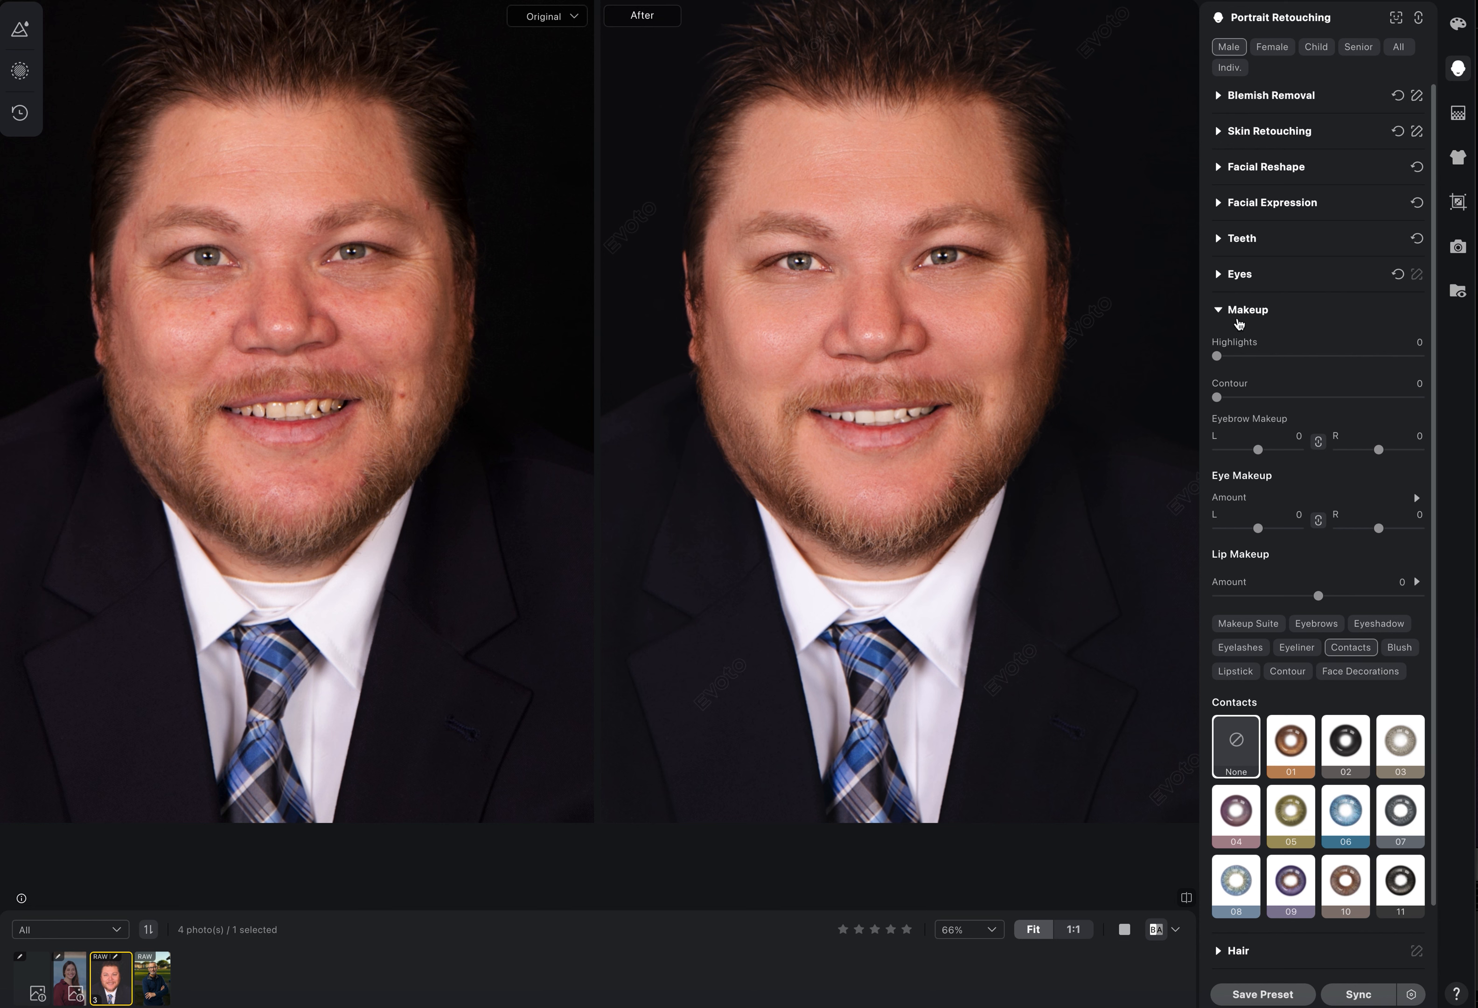
click(1219, 312)
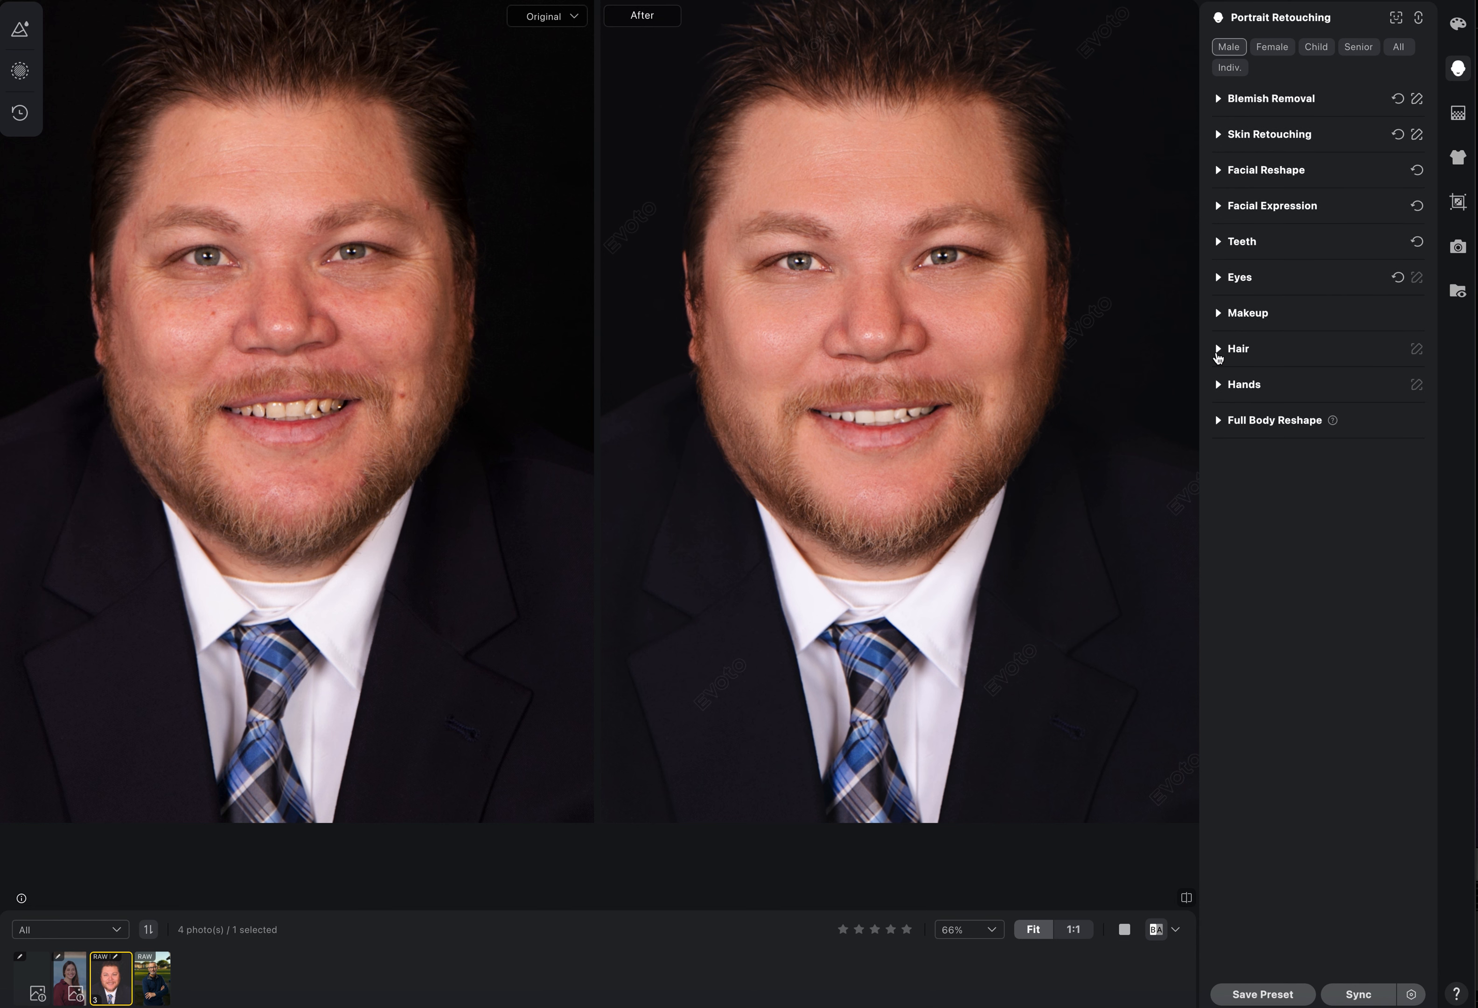
Open the Hair settings, try Hair Part Line at 100 with the whole hairstyle in view, and reset it to 0
click(1219, 350)
drag(1229, 395, 1417, 399)
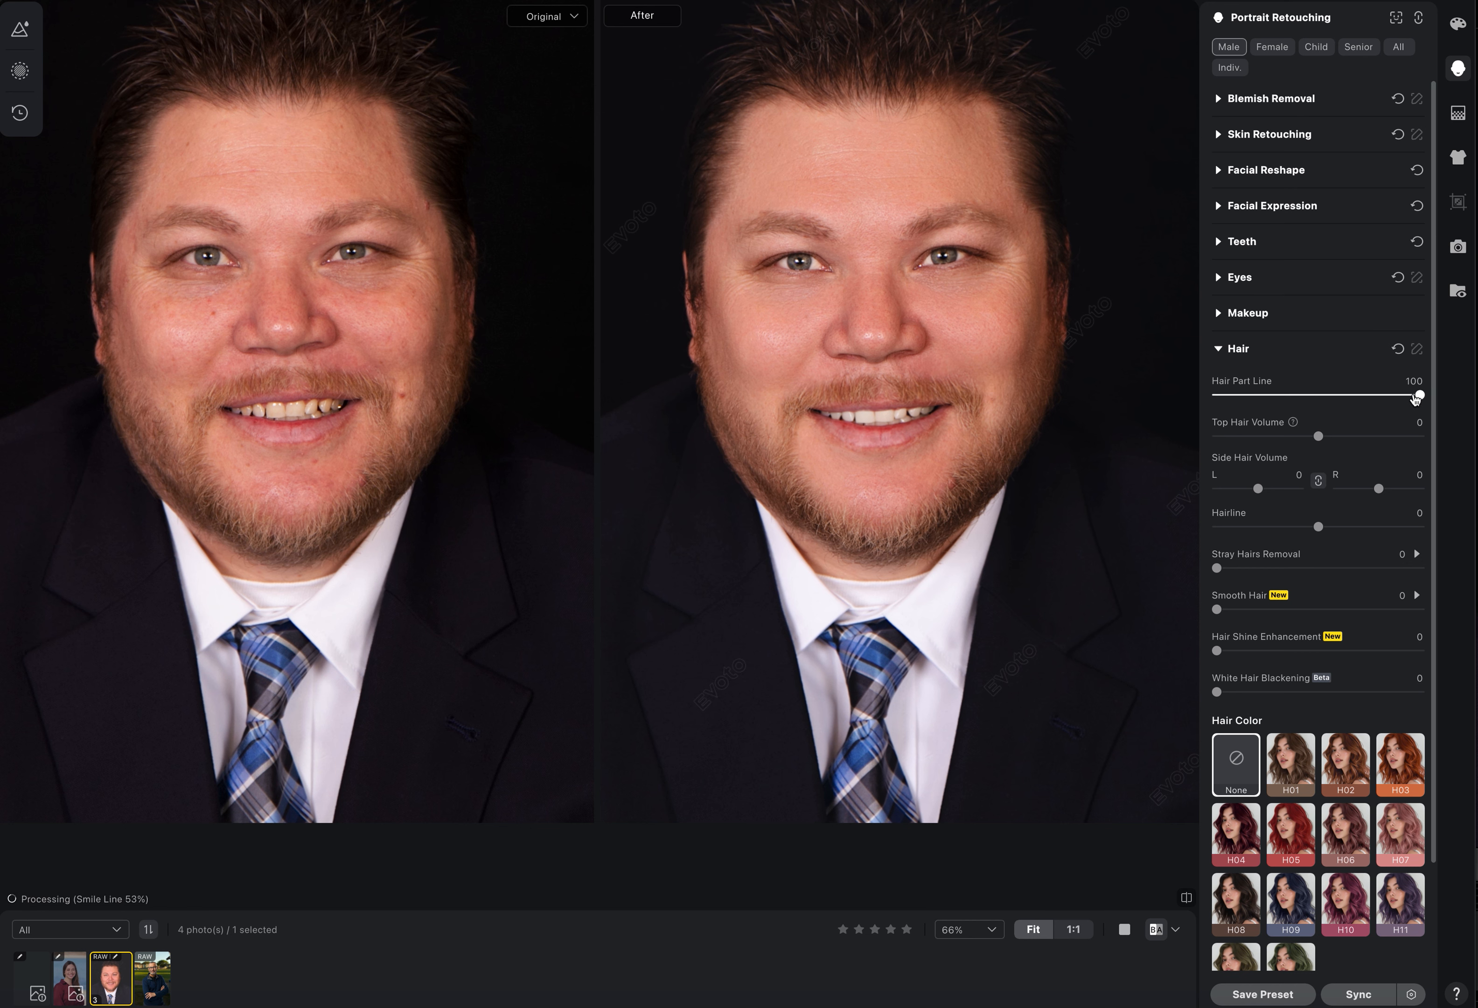
drag(942, 276, 921, 378)
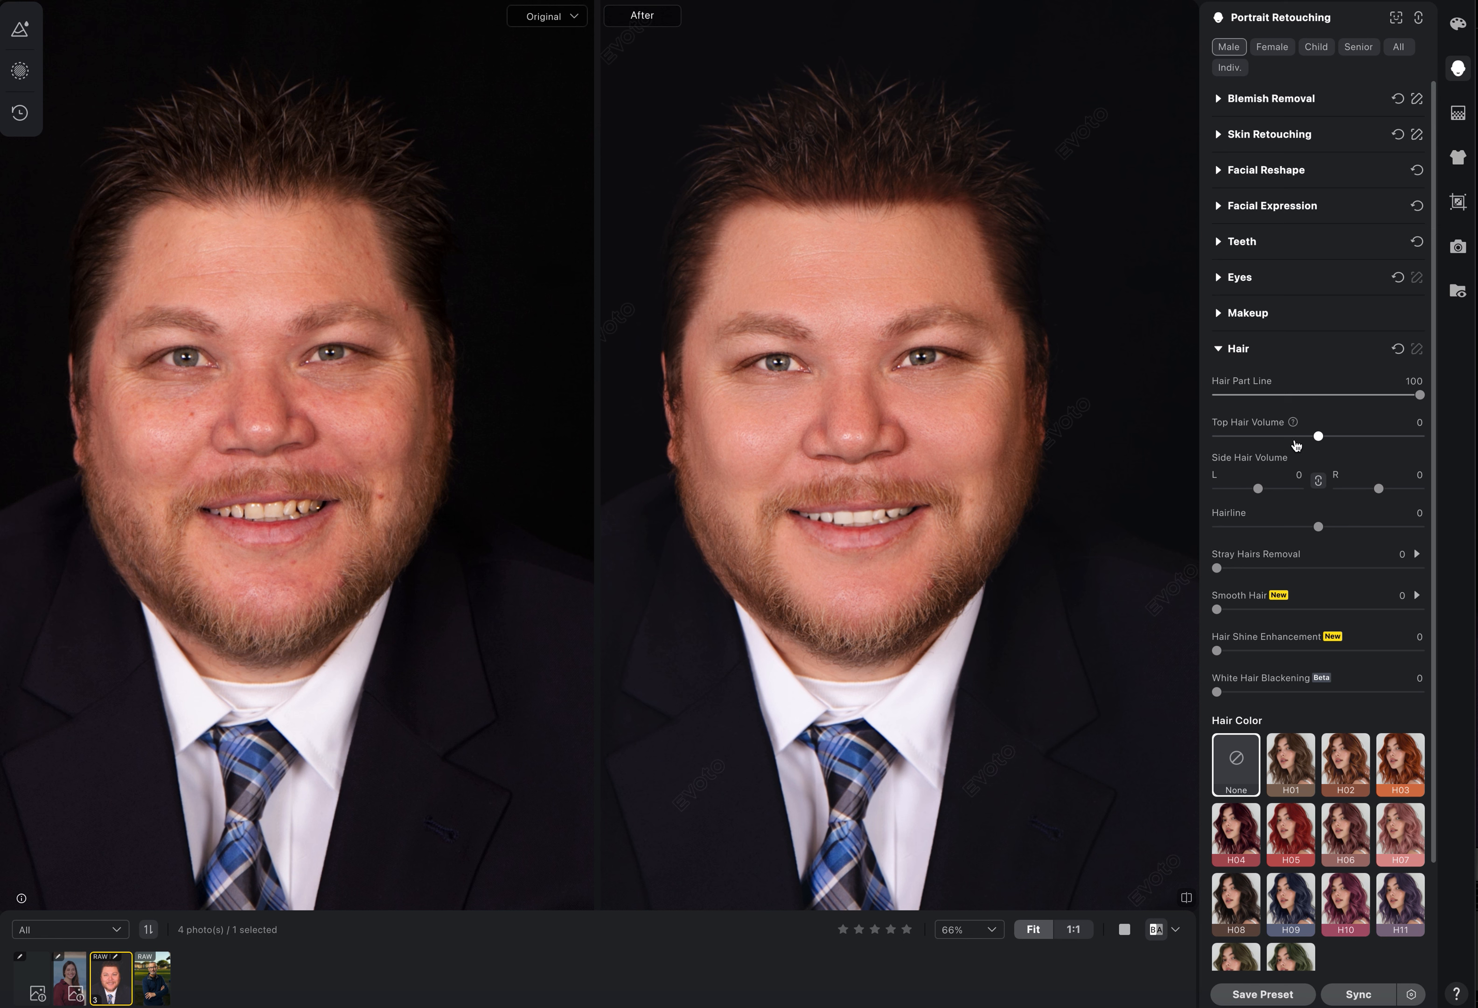
click(1217, 395)
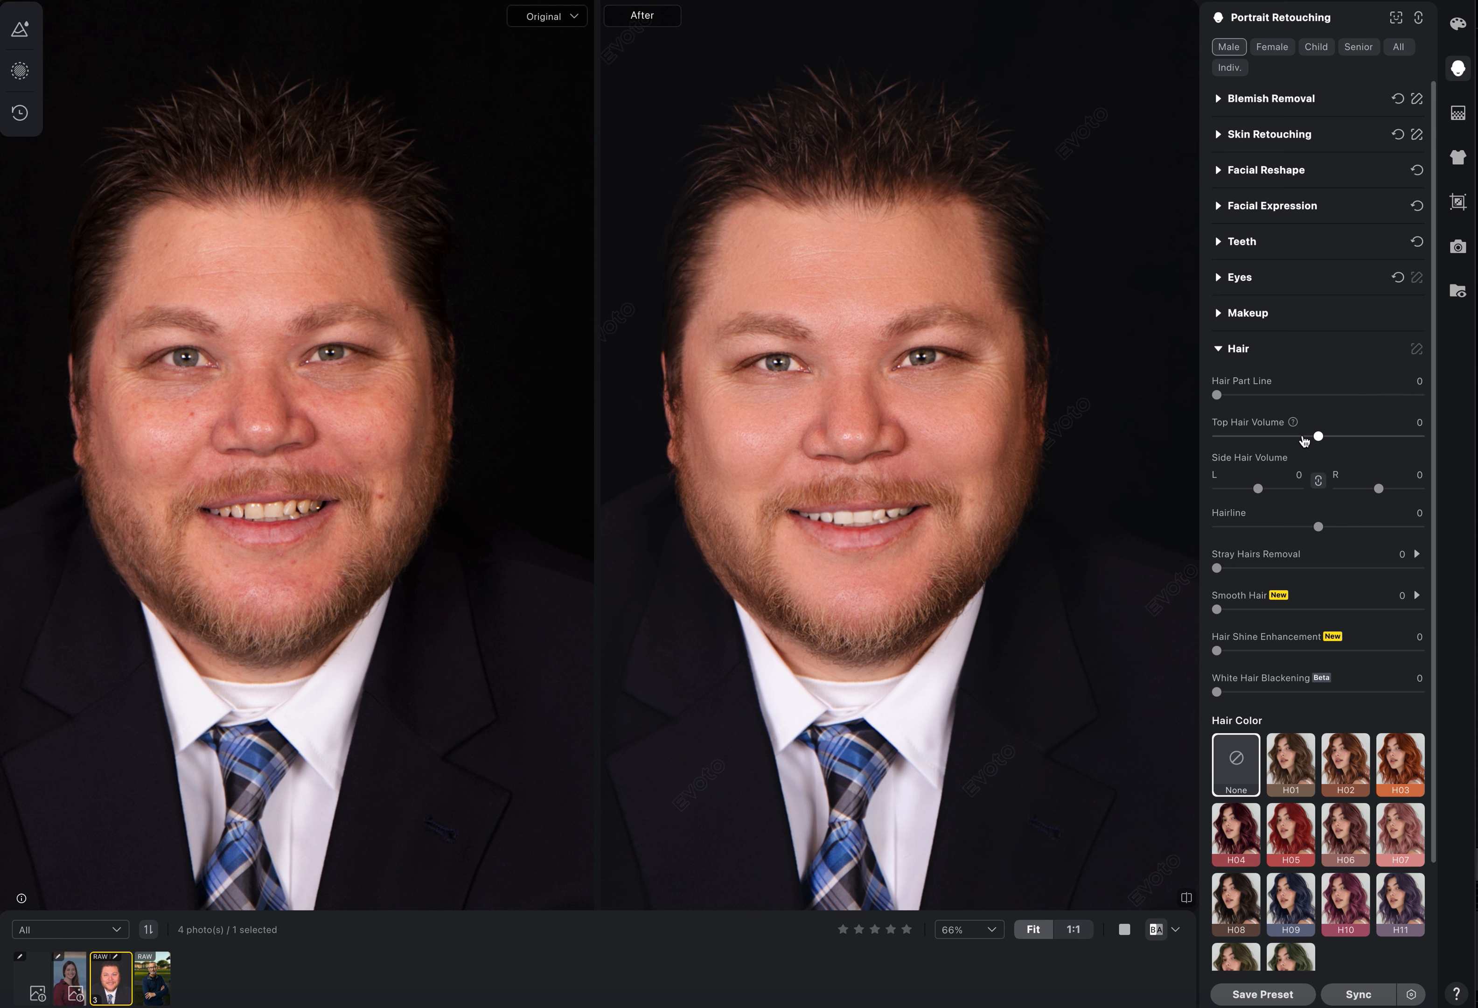
Raise Top Hair Volume to 100, reduce it to 70, and compare the full hairstyle with the original
drag(1324, 438, 1451, 436)
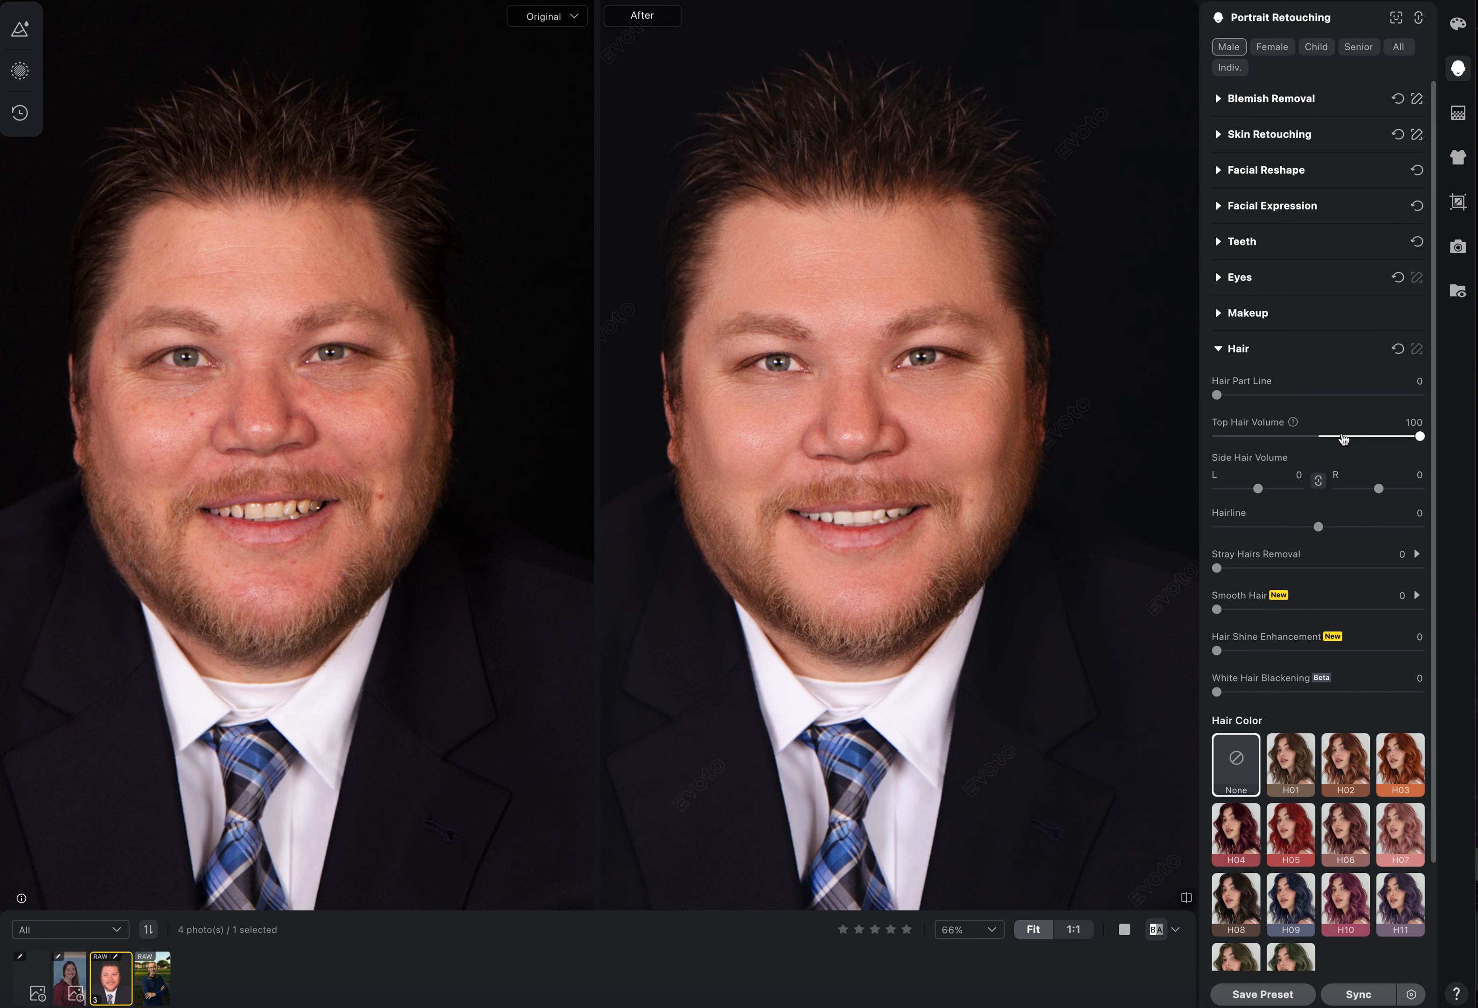
drag(1410, 446, 1380, 446)
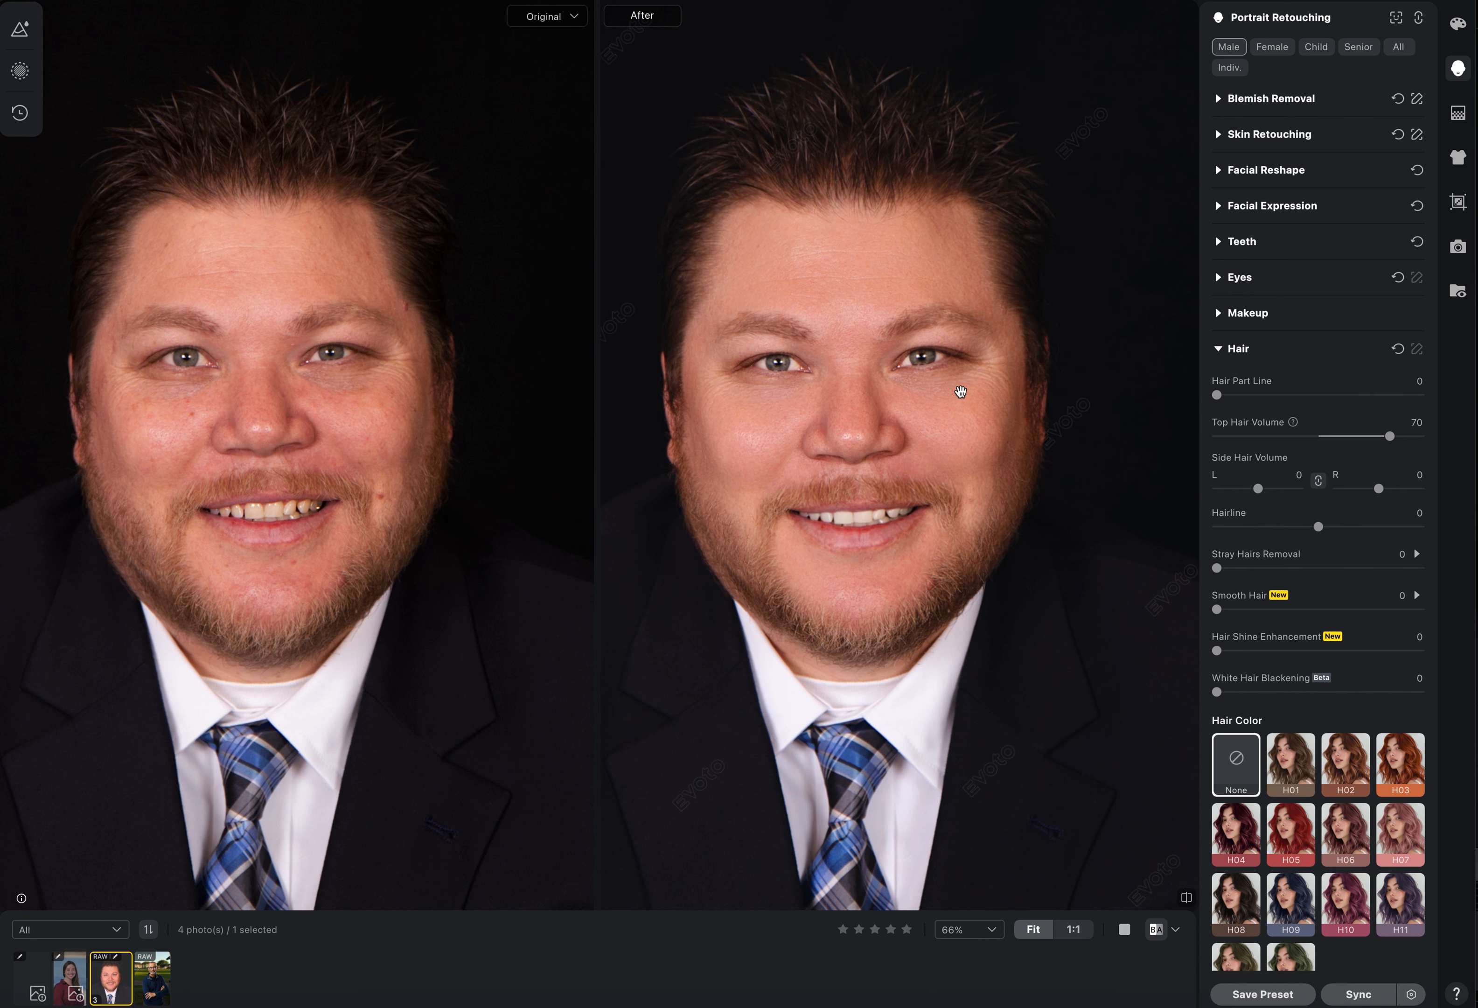
drag(894, 391, 922, 444)
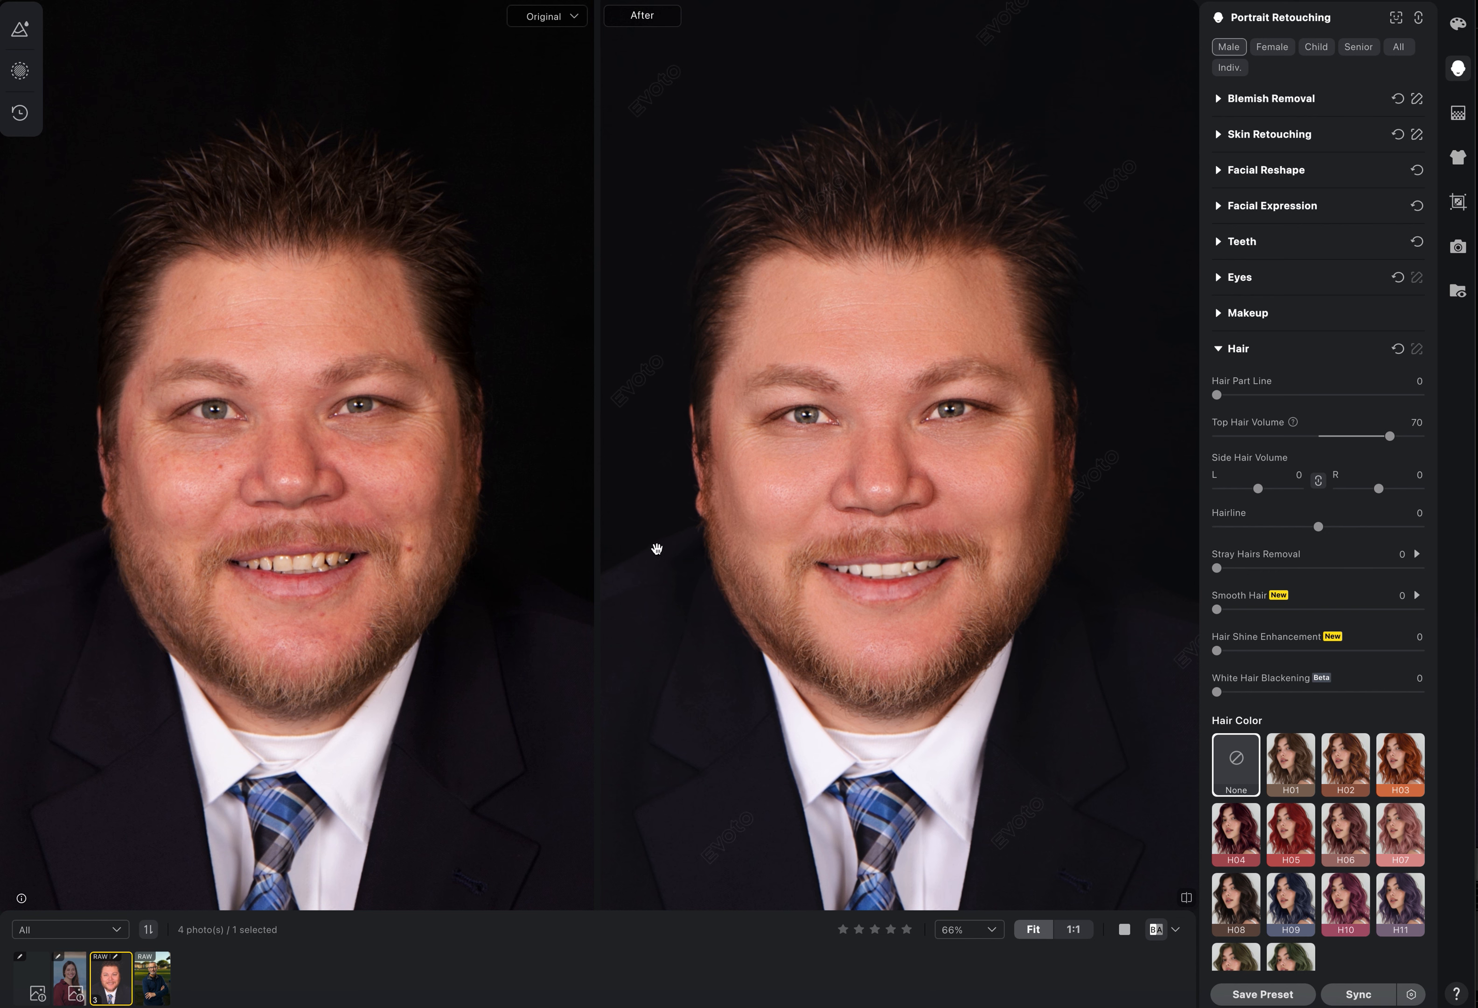
scroll(656, 549, down, 3)
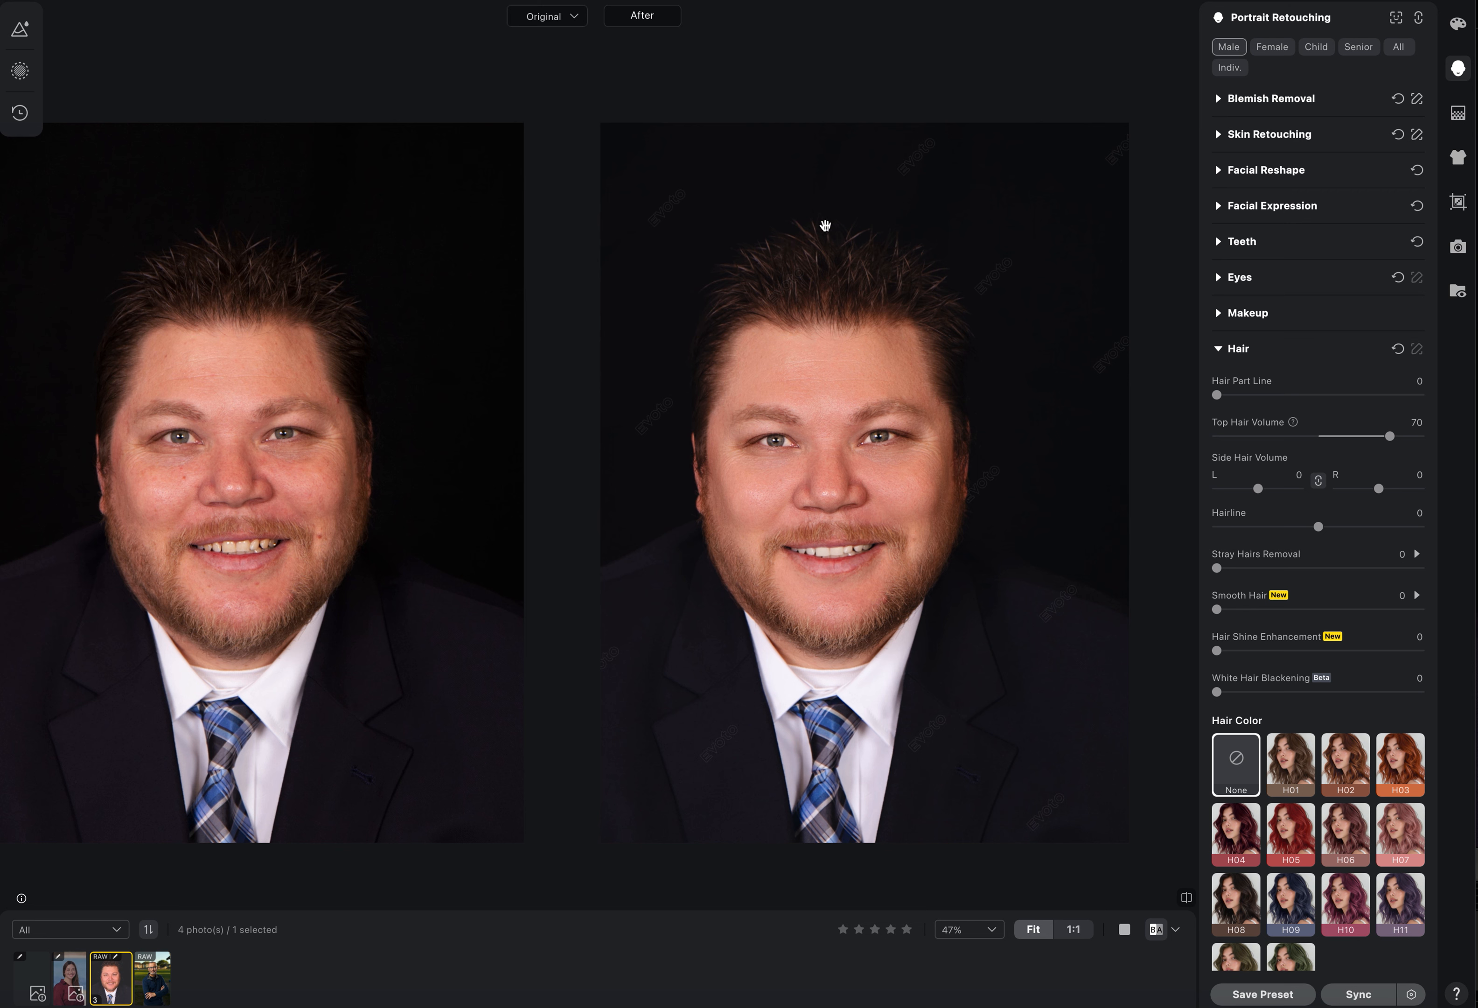
scroll(805, 231, up, 2)
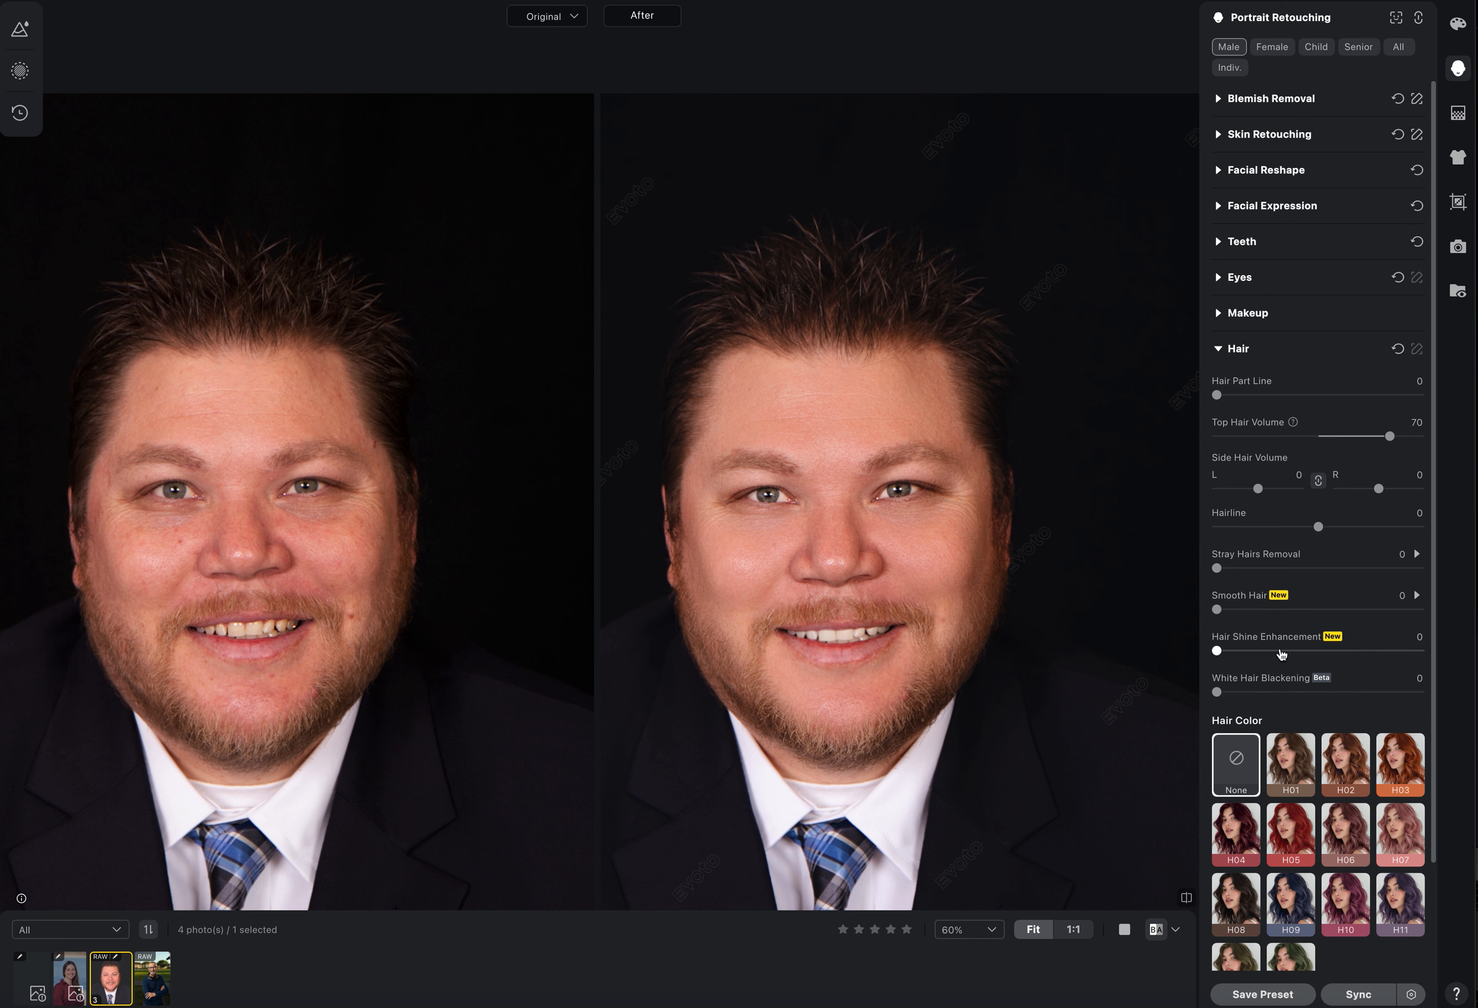
Keep Hair Shine Enhancement at 0, try White Hair Blackening at a high amount, and reset it to 0
mouse_move(1221, 652)
mouse_down()
mouse_move(1403, 652)
mouse_move(1215, 652)
mouse_up()
drag(1218, 692, 1411, 699)
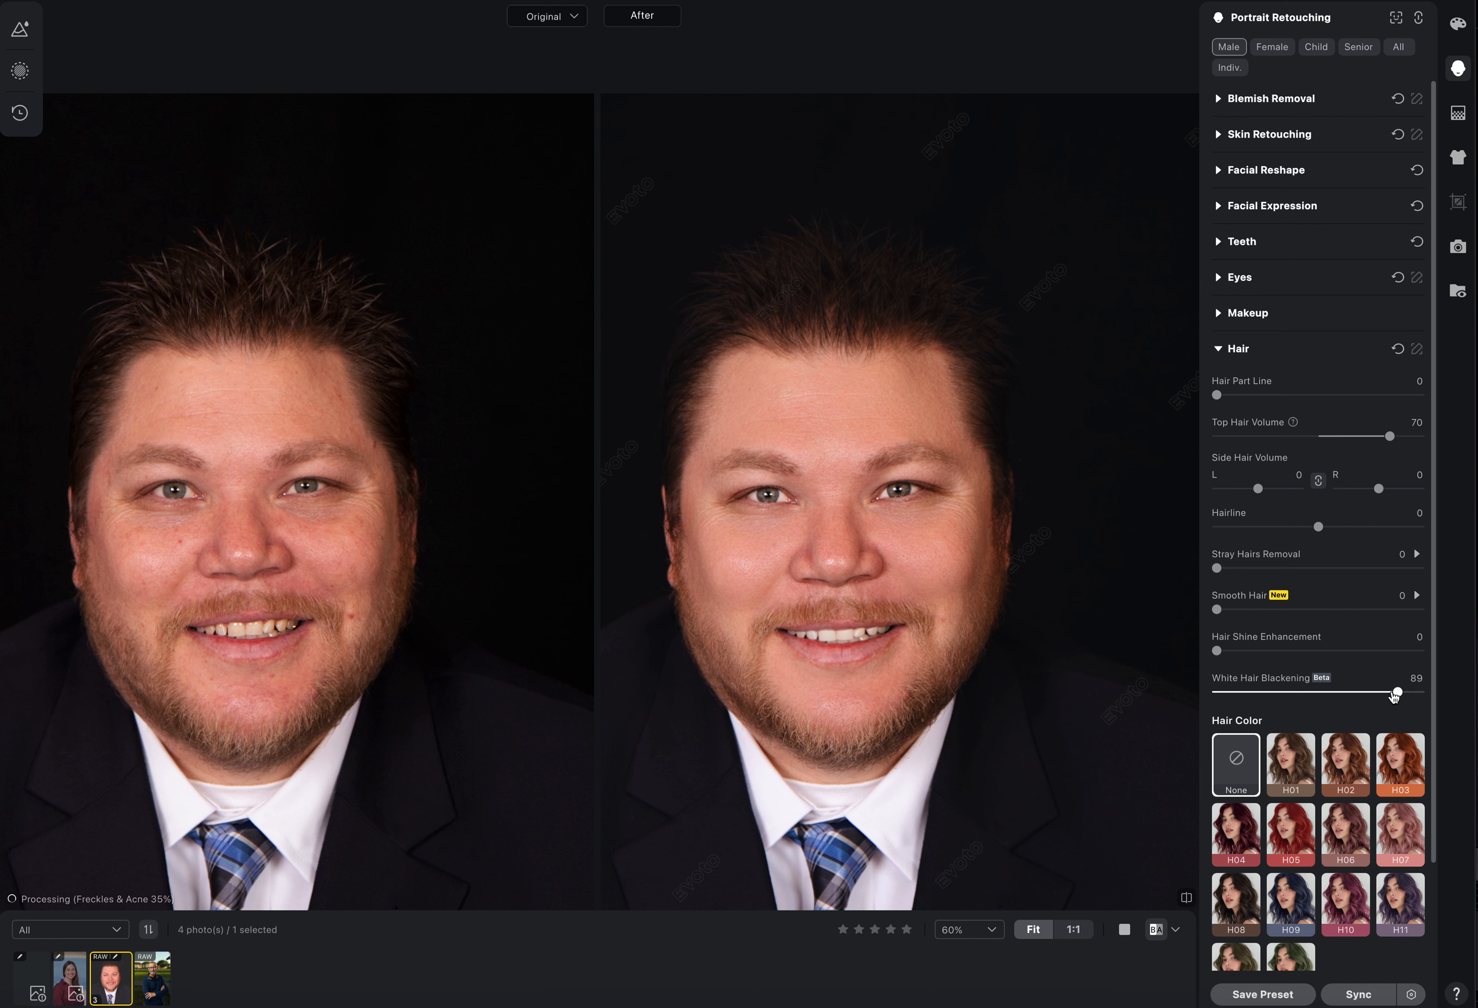
drag(1404, 693, 1203, 689)
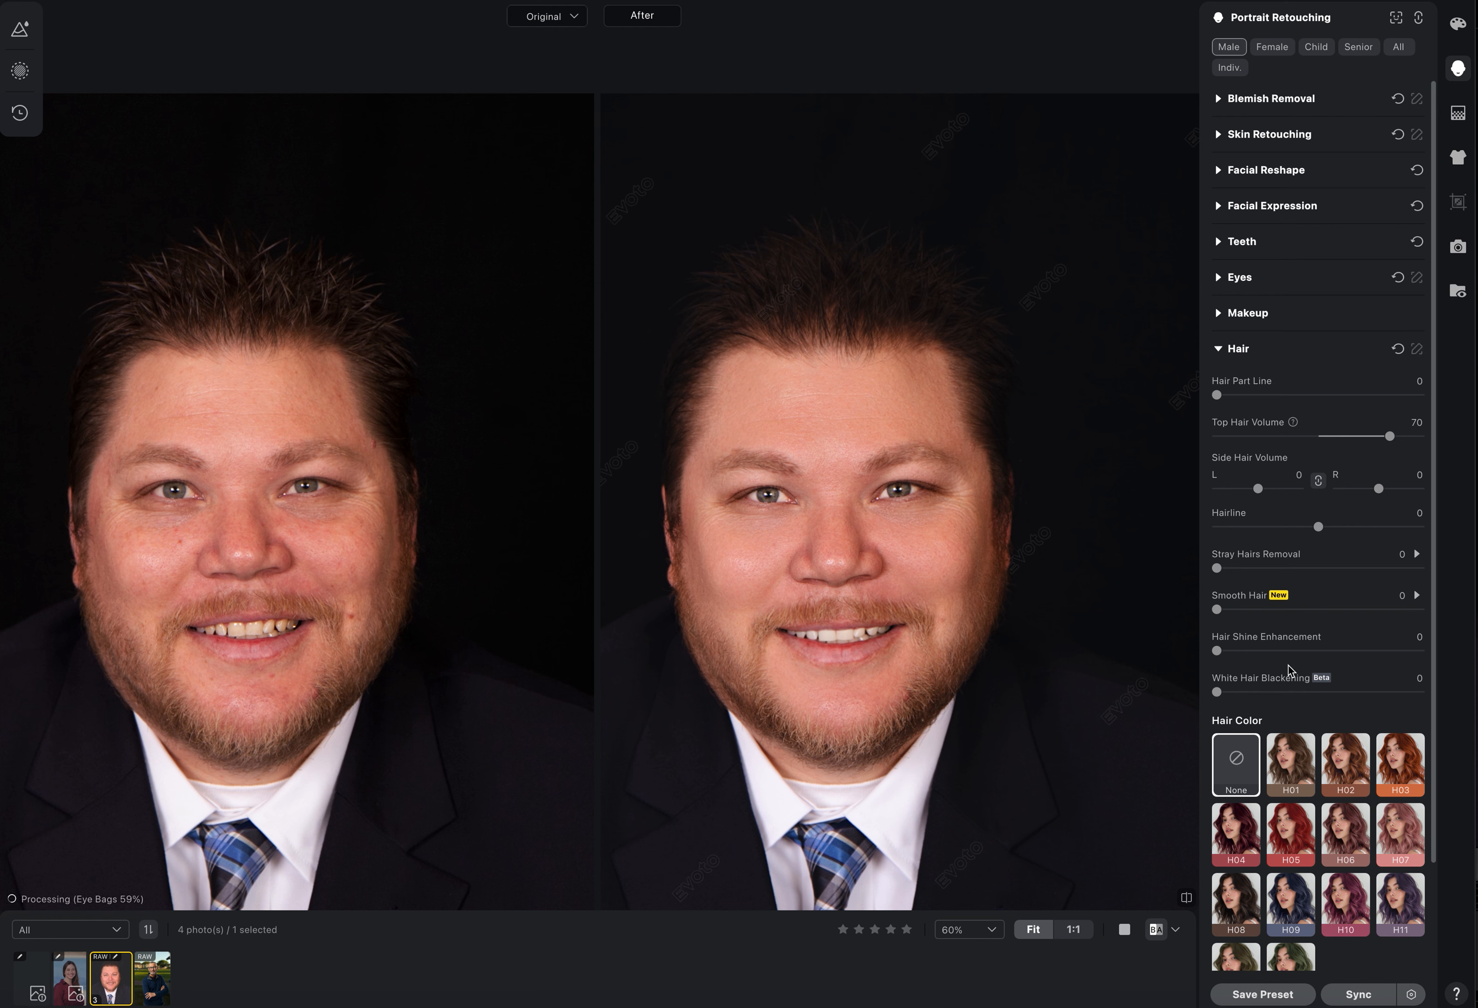
Try hair color H10 on the man's hair and return the Hair Color to None
scroll(1294, 653, down, 3)
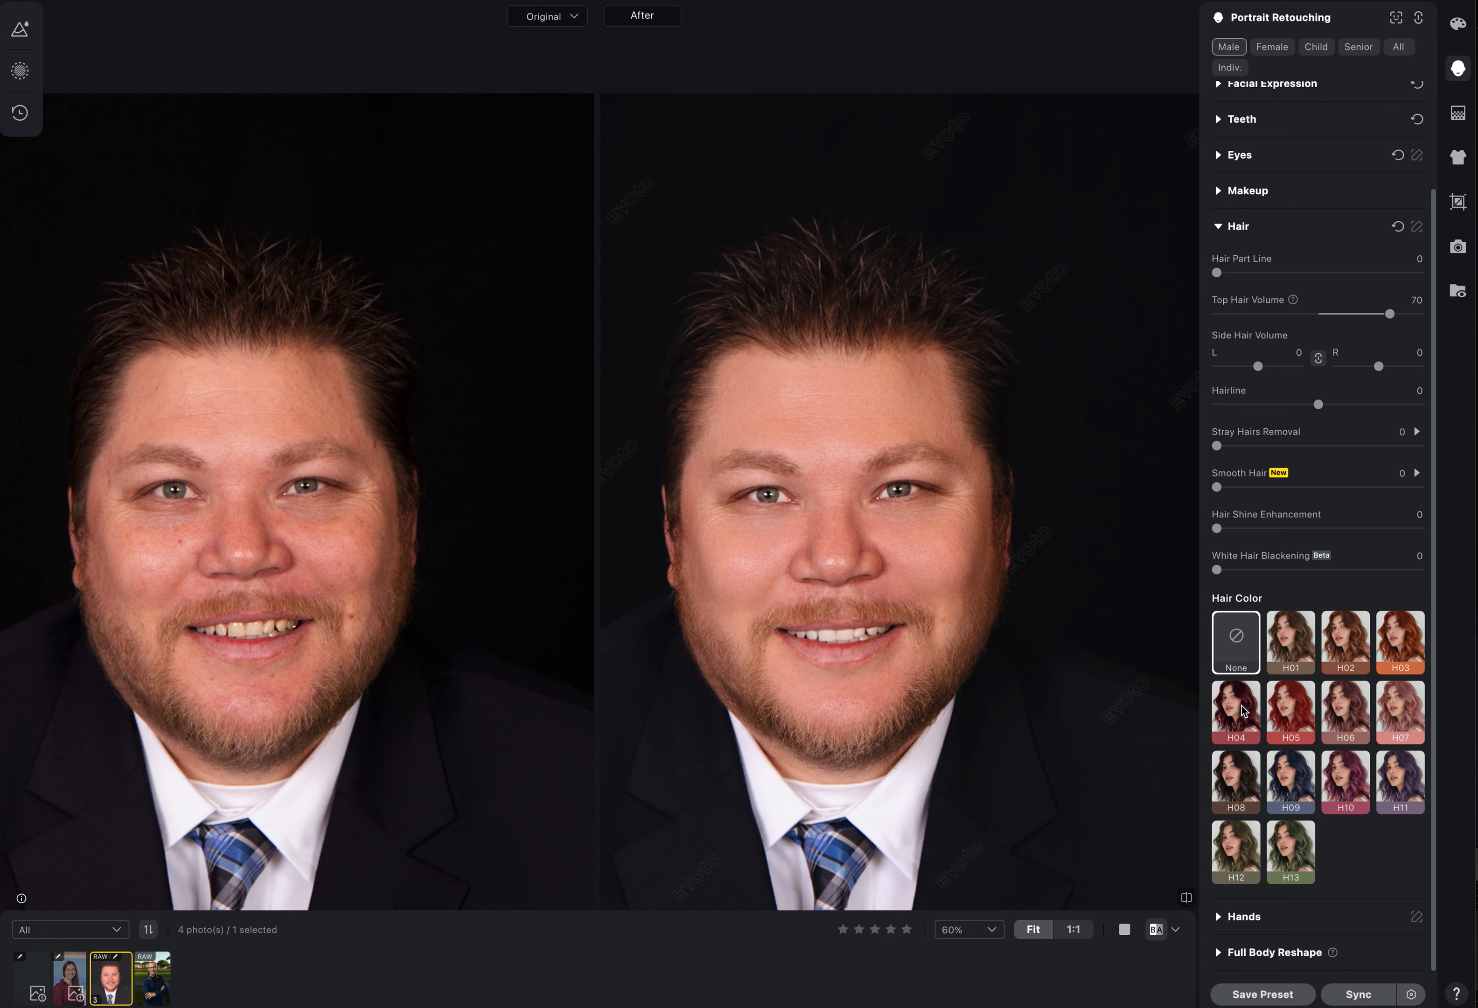
click(1345, 783)
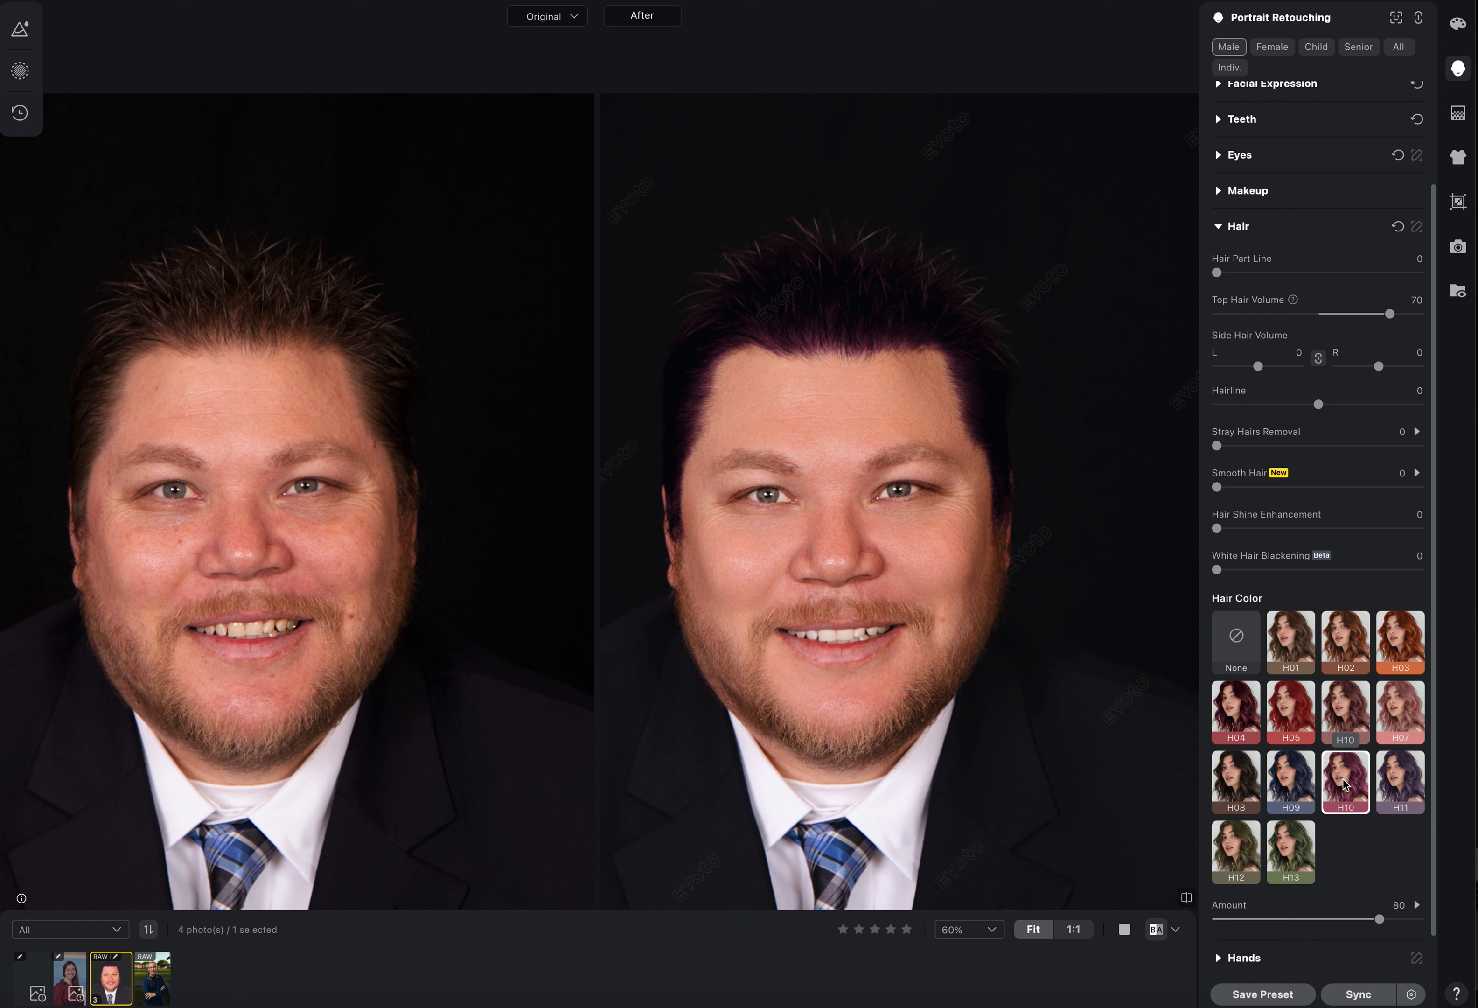
click(1228, 643)
Collapse the Hair settings and open the Hands settings
click(1238, 227)
click(1217, 384)
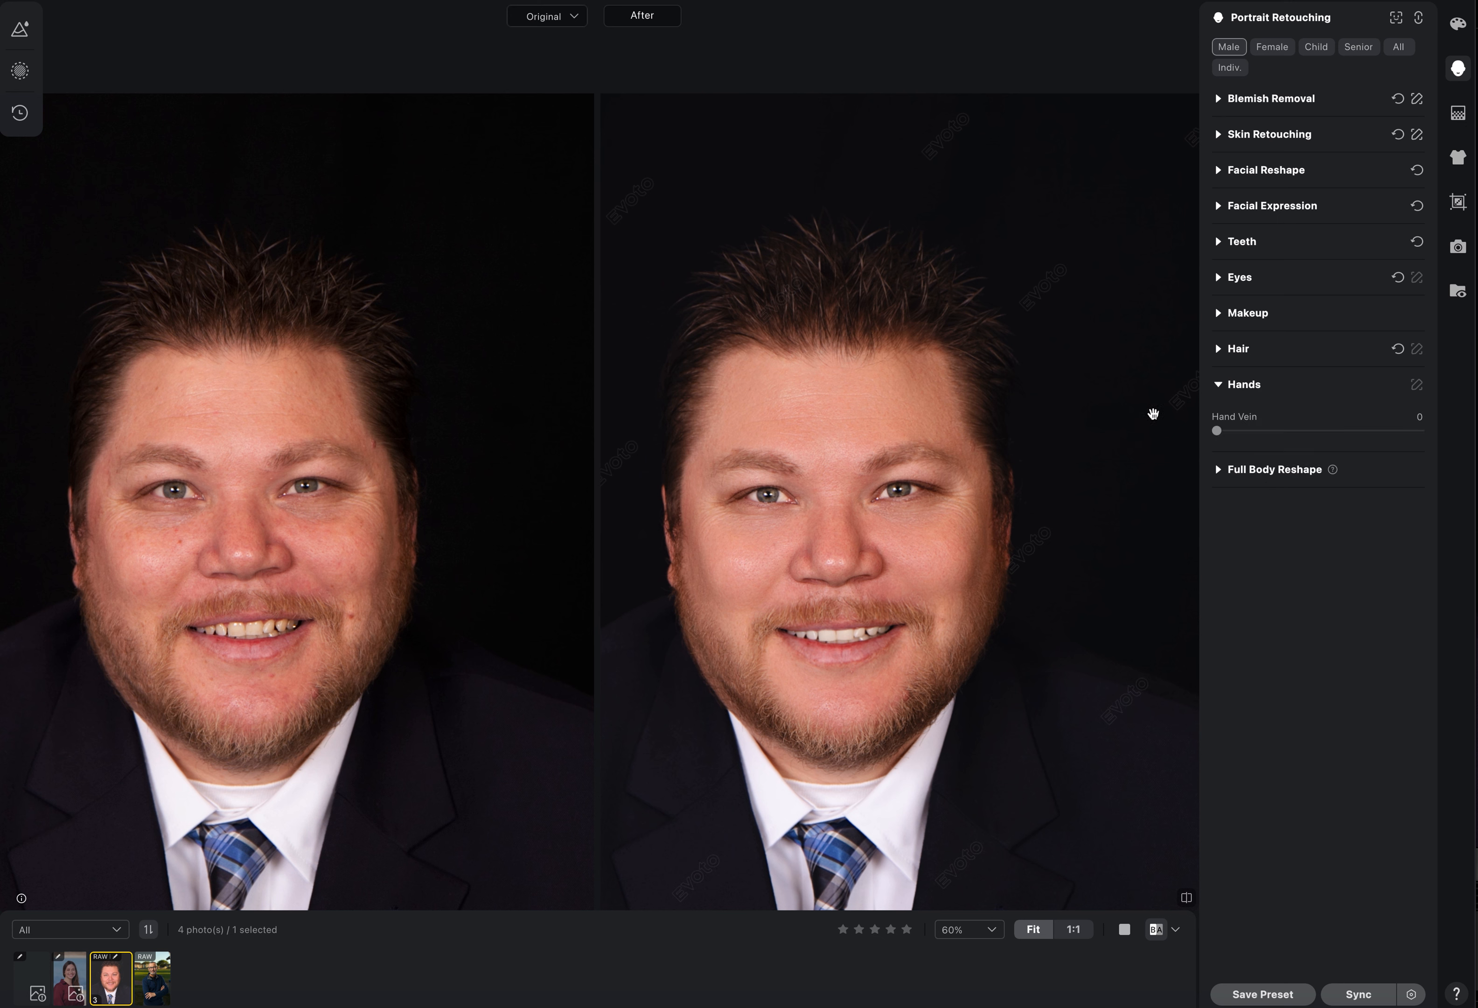
Collapse the Hands settings, open the Full Body Reshape settings, and inspect the portrait against the original
click(1223, 386)
click(1219, 424)
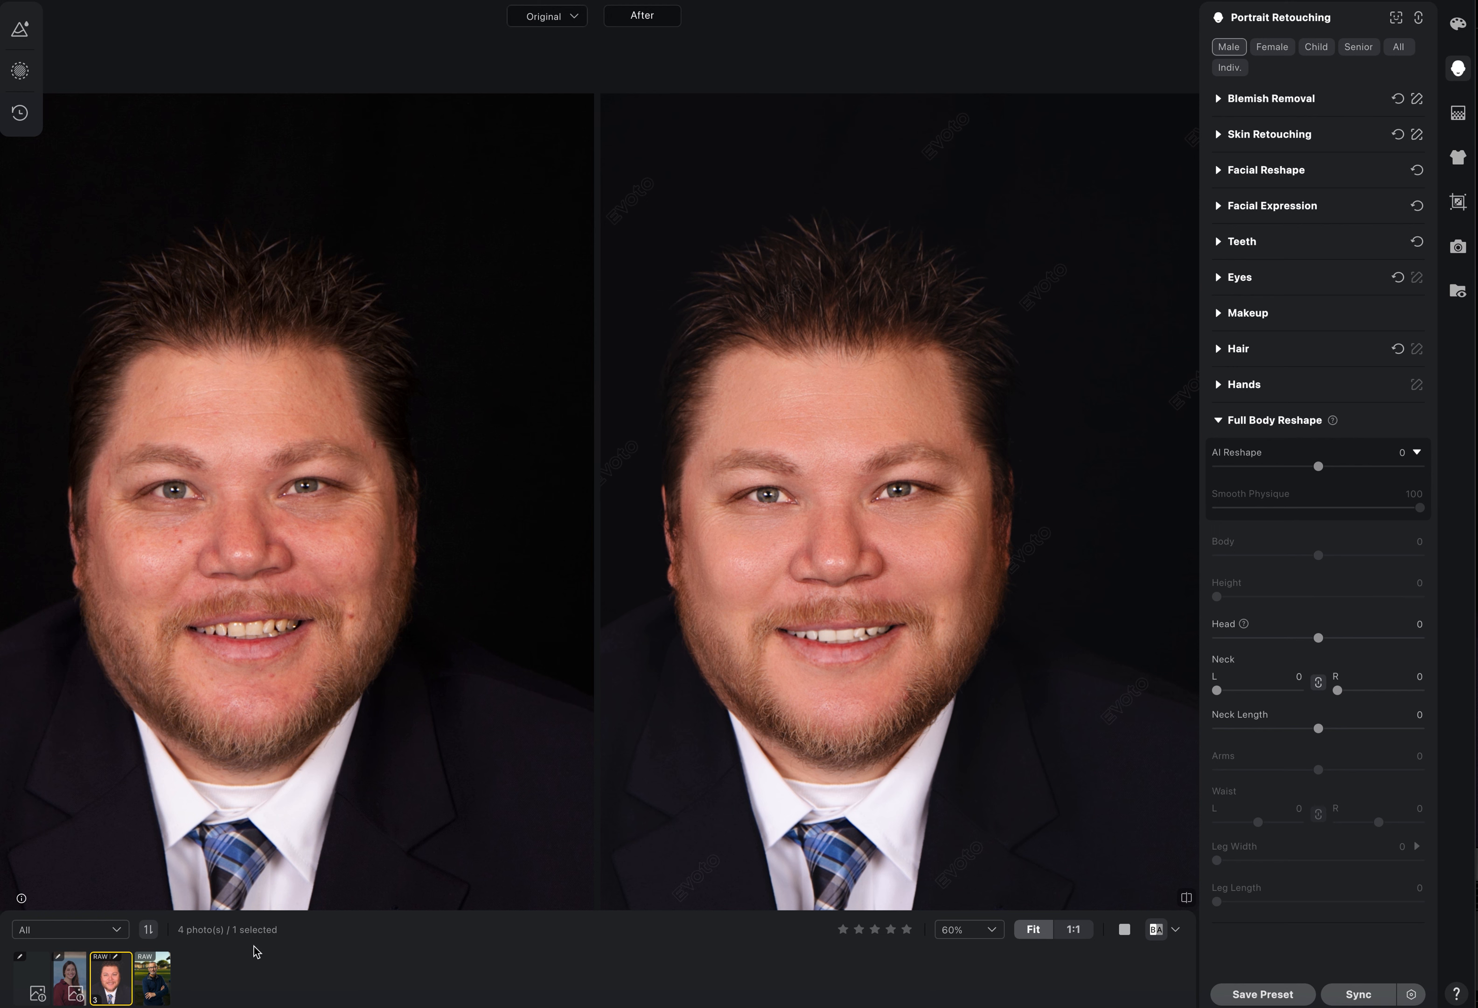
drag(873, 542, 915, 463)
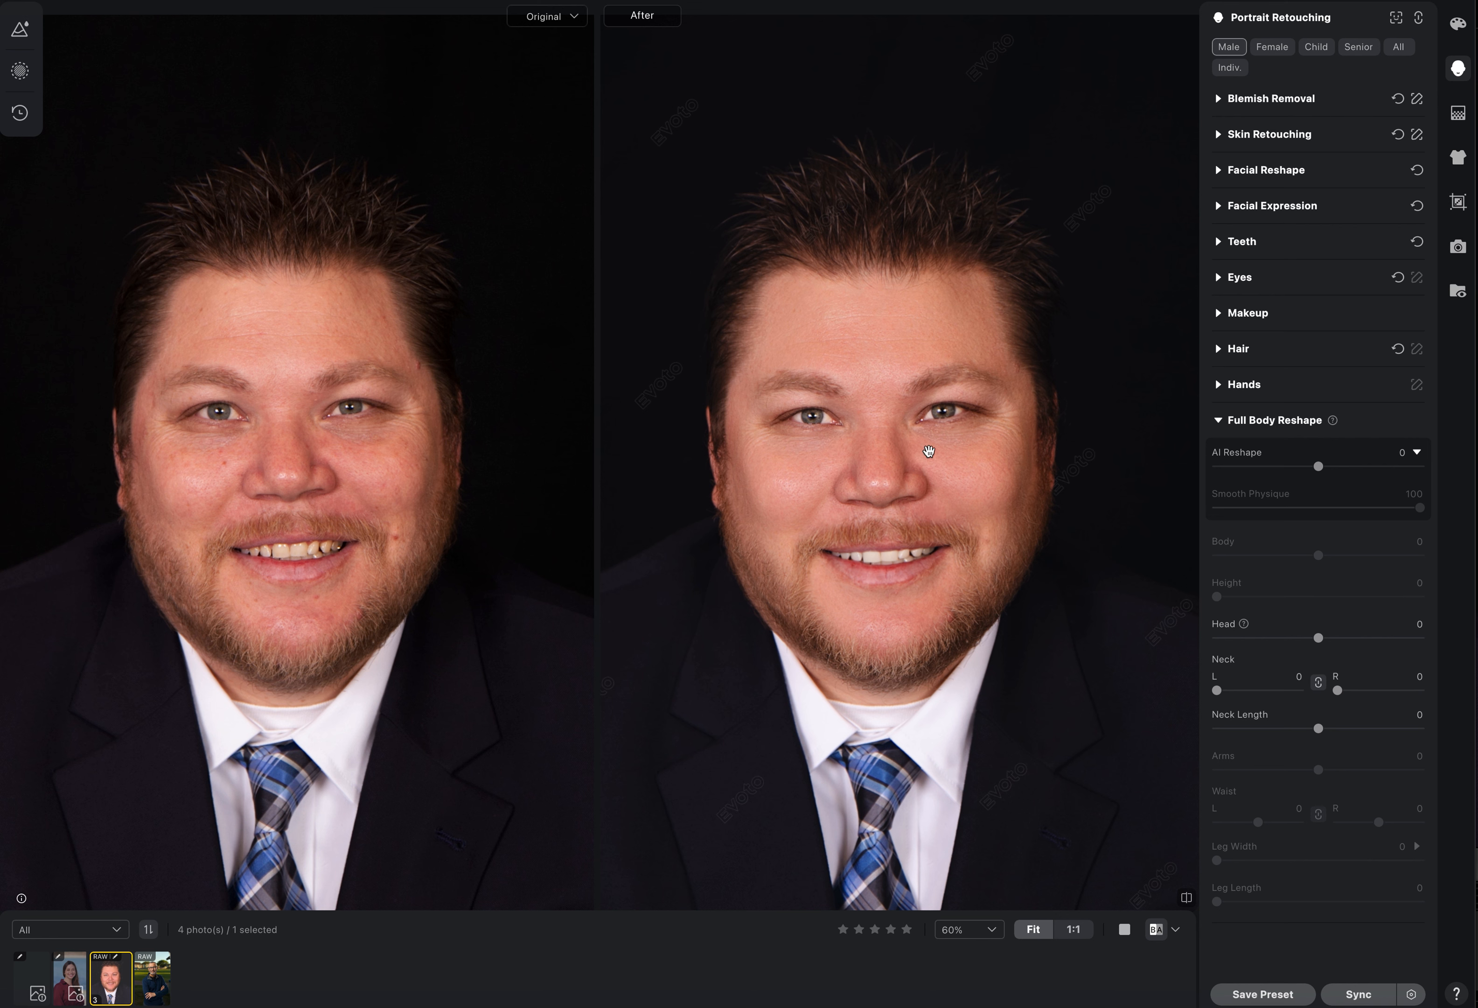
scroll(901, 126, up, 1)
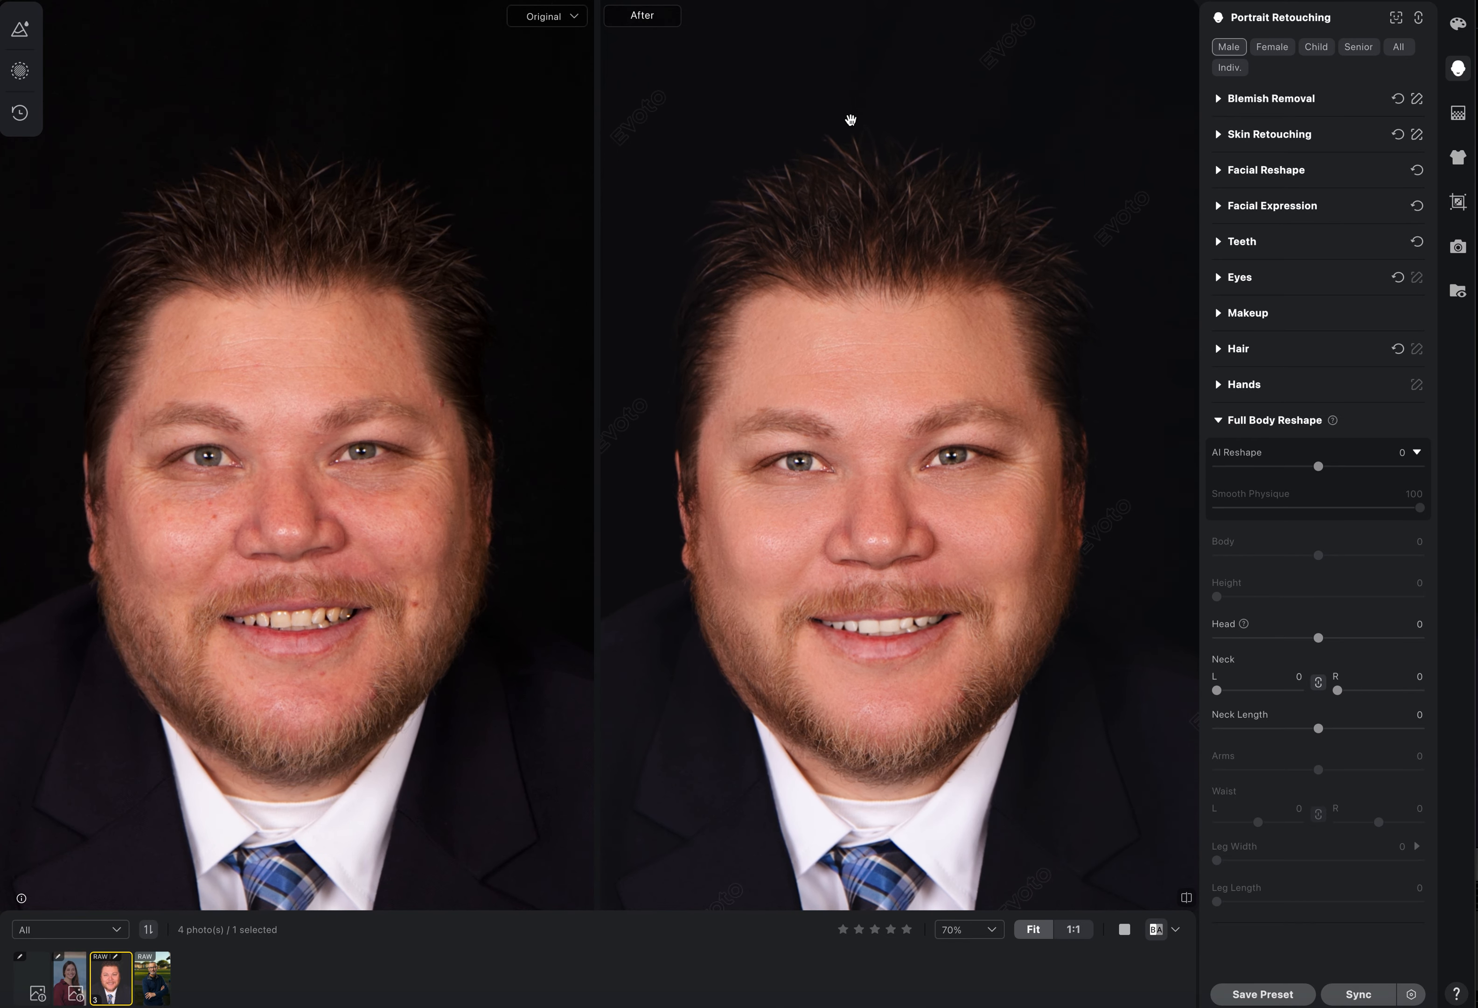
Show only the retouched portrait and compare it side by side with IMG_2618.CR2 in Lightroom, with Lightroom's presets column hidden
click(1124, 929)
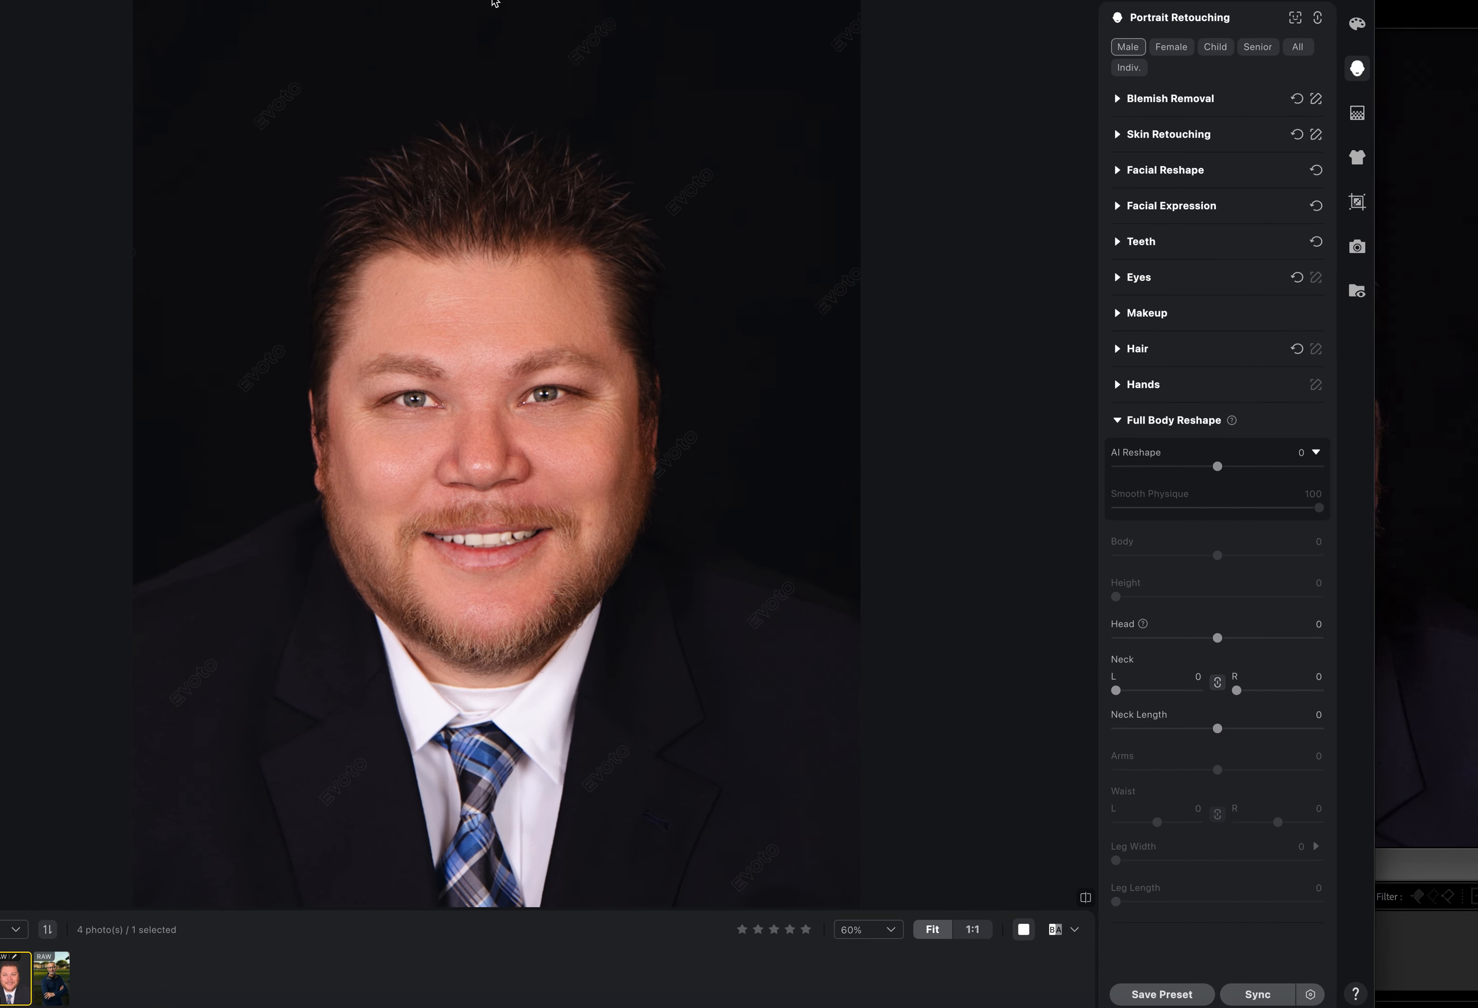
drag(496, 3, 357, 5)
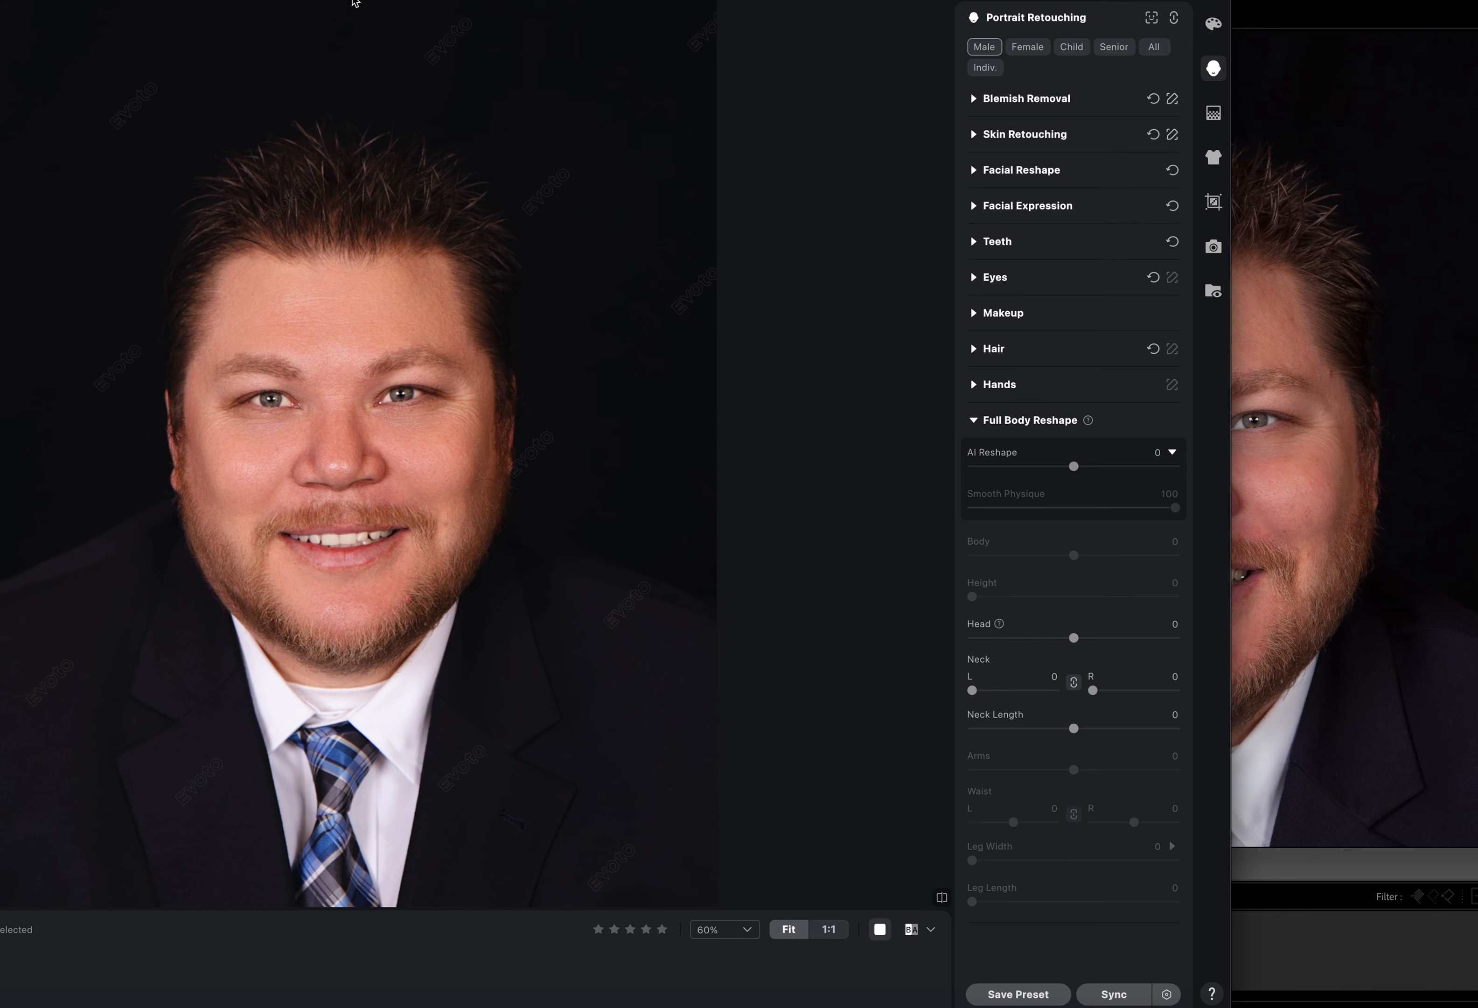
click(1309, 109)
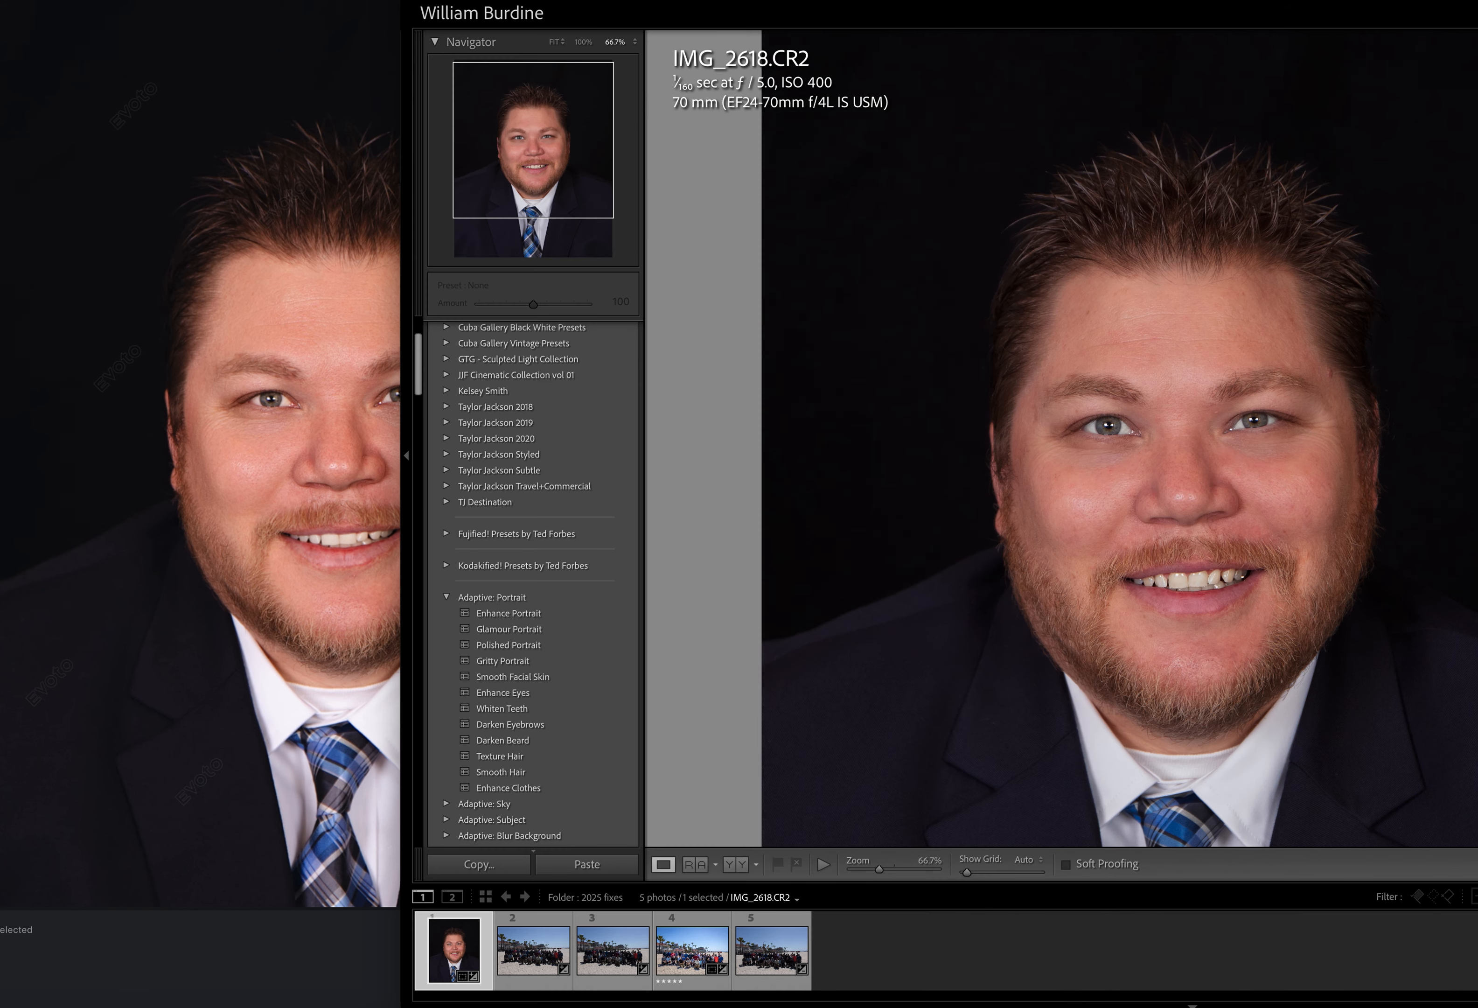
key(Tab)
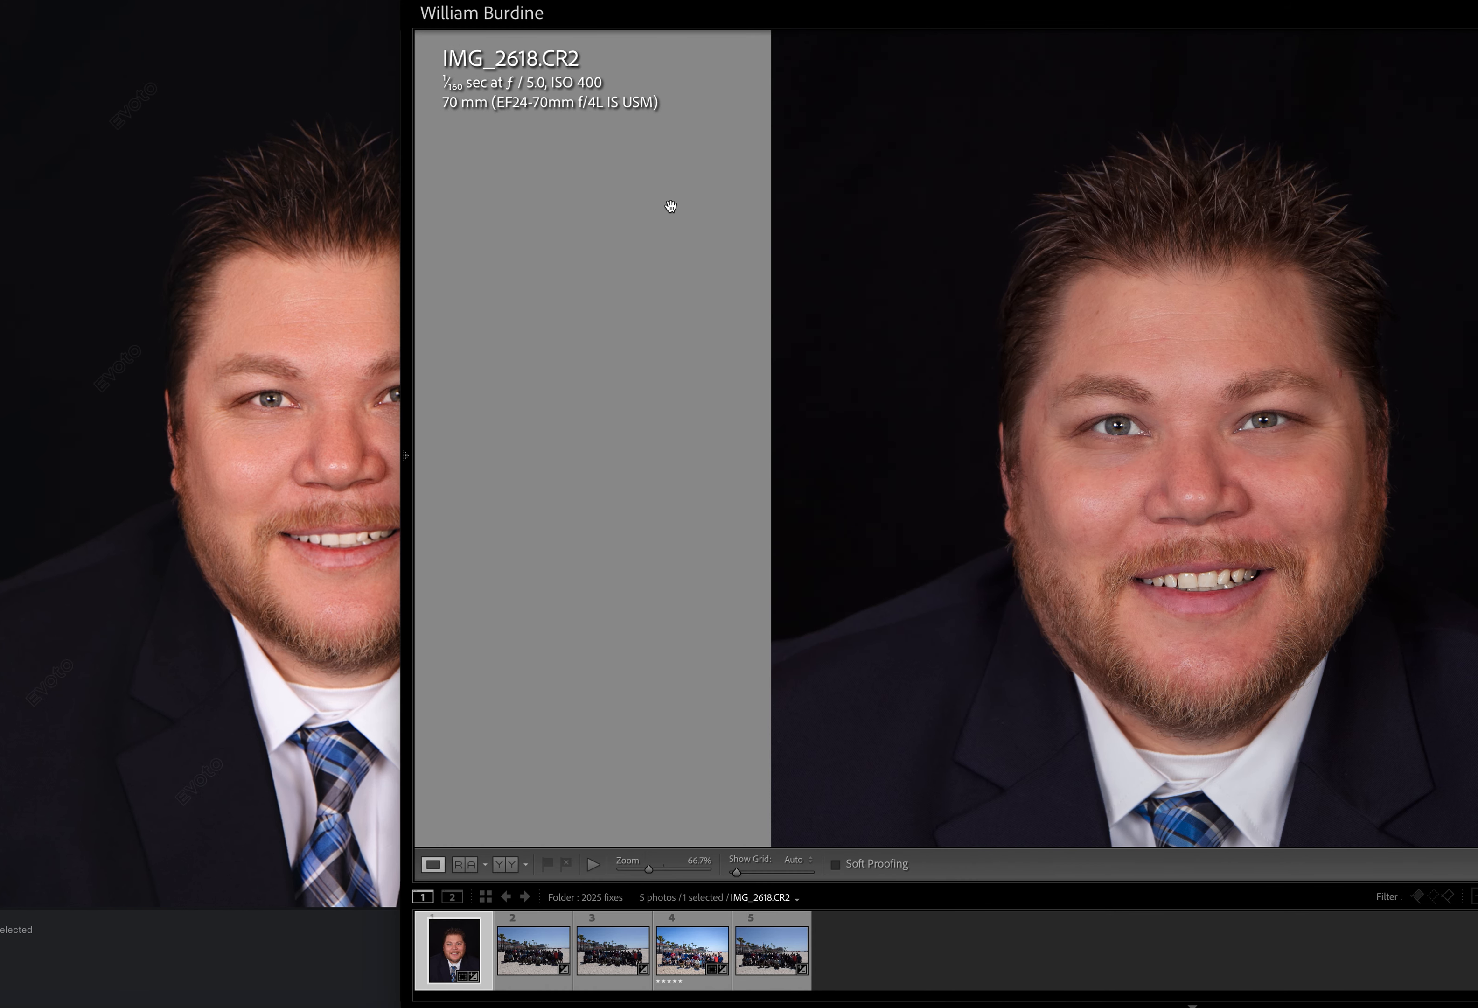
drag(401, 219, 996, 233)
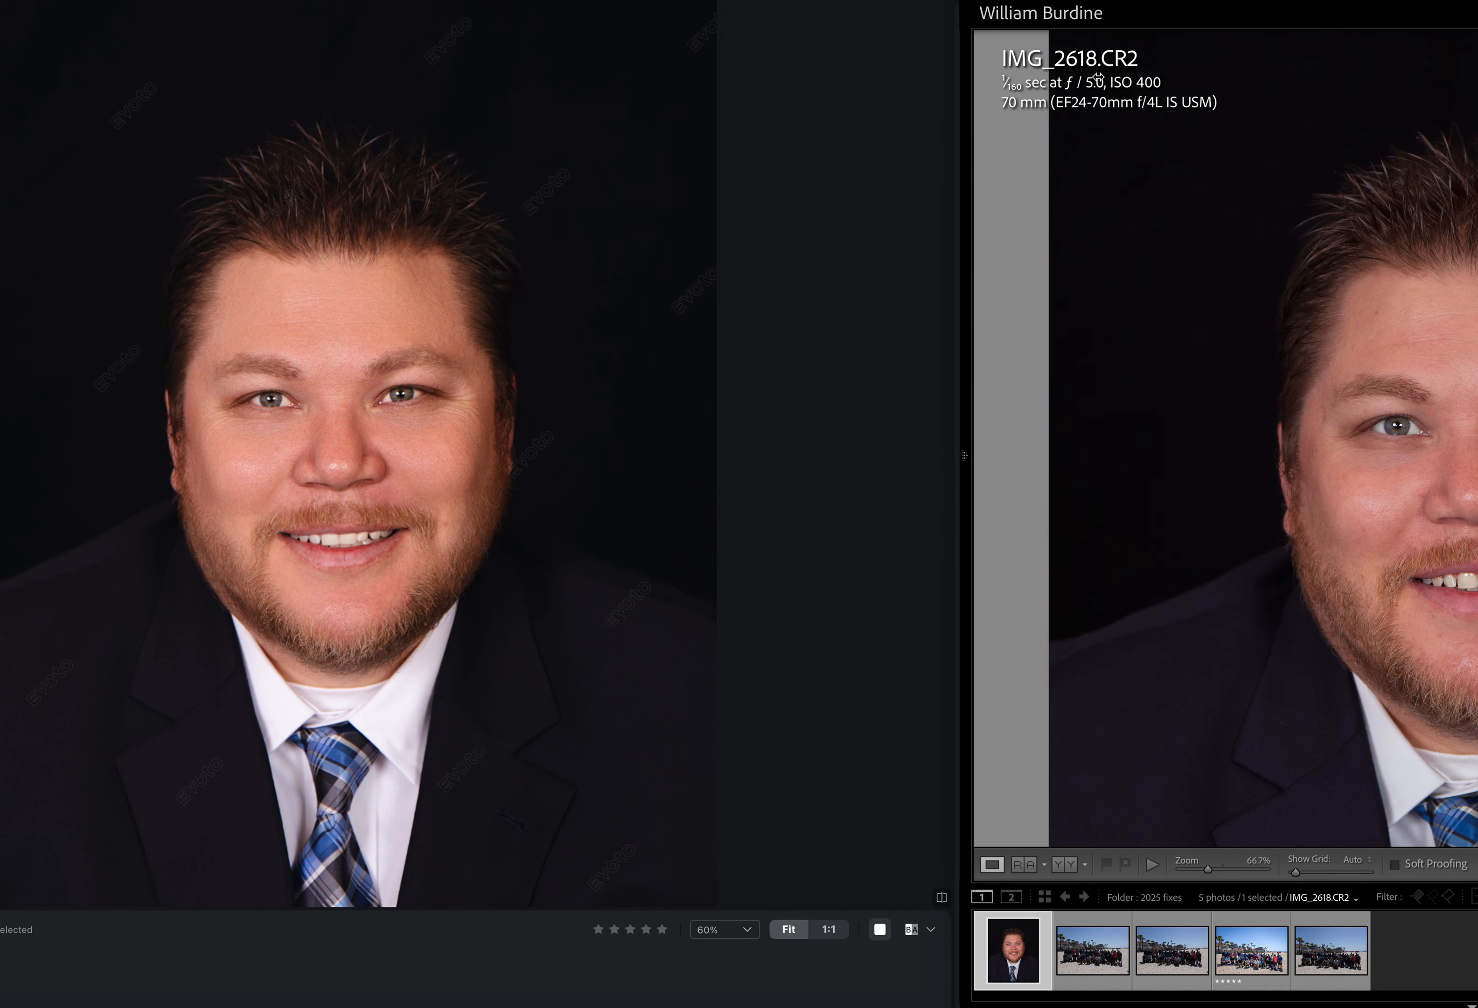
drag(1159, 1, 716, 1)
drag(526, 455, 527, 455)
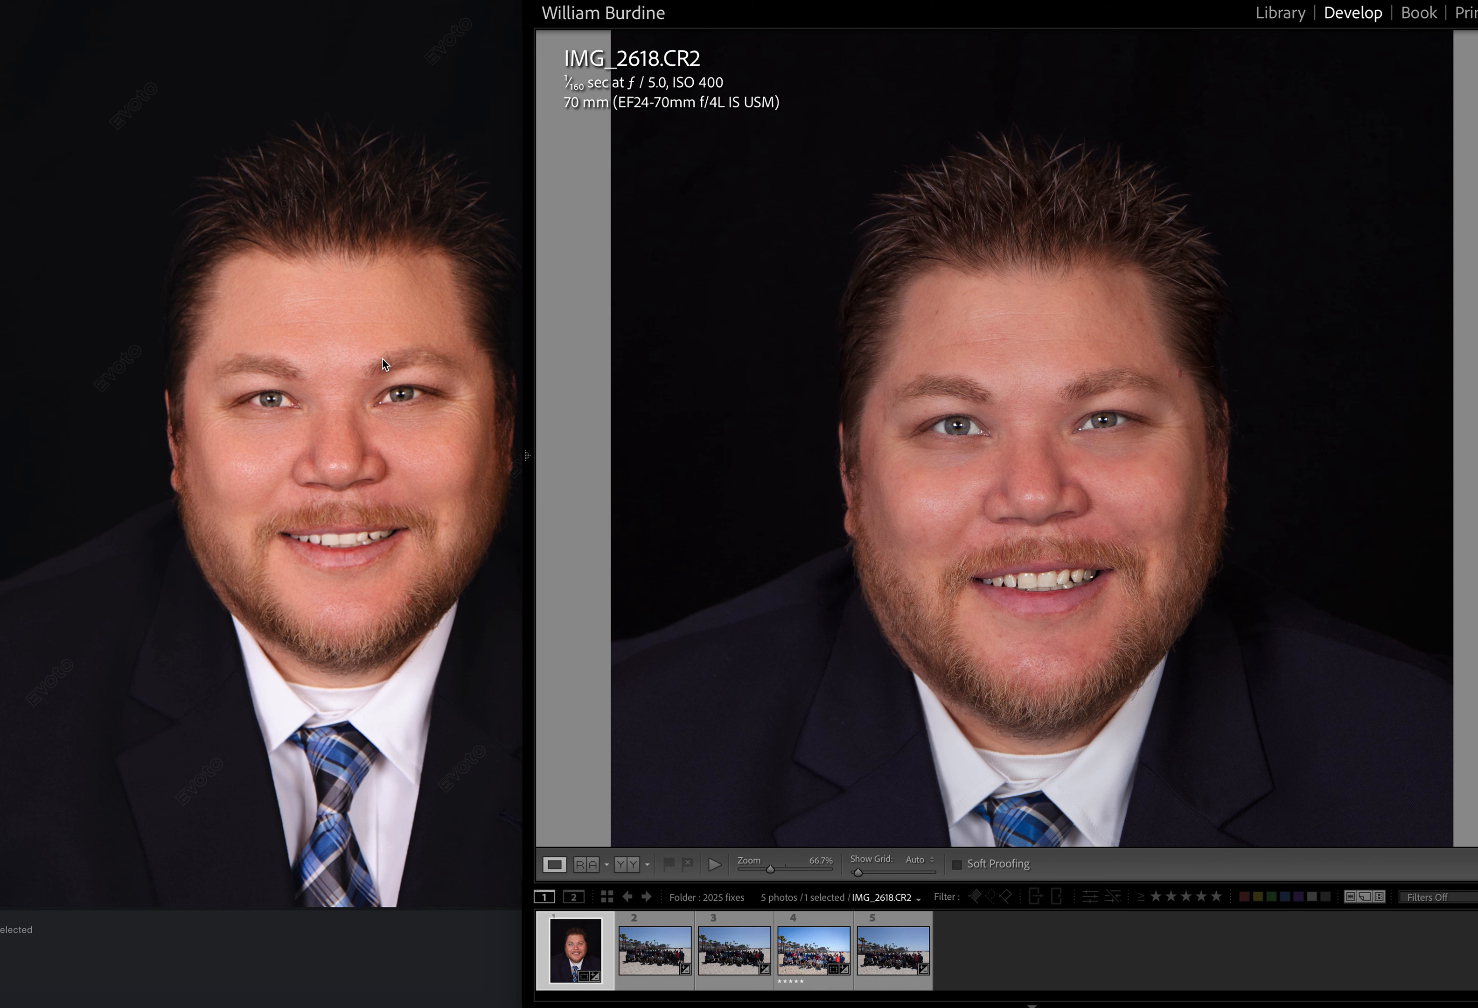
scroll(412, 394, up, 3)
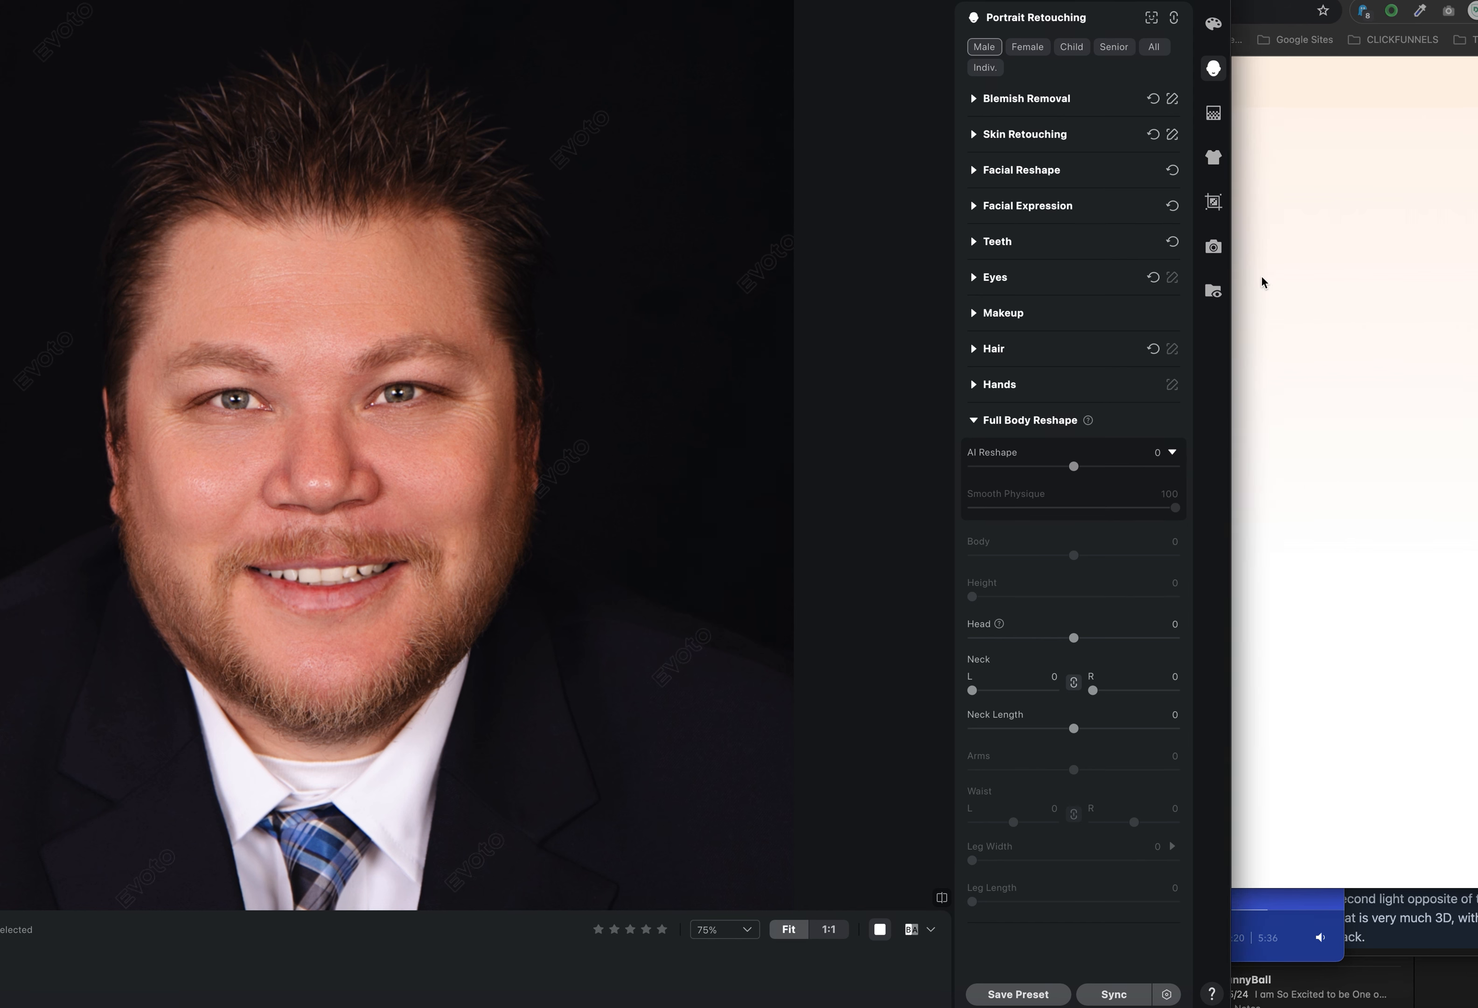
Switch to the browser, review the pricing plans on Evoto's payment page, and reveal the page's full web address
click(1280, 284)
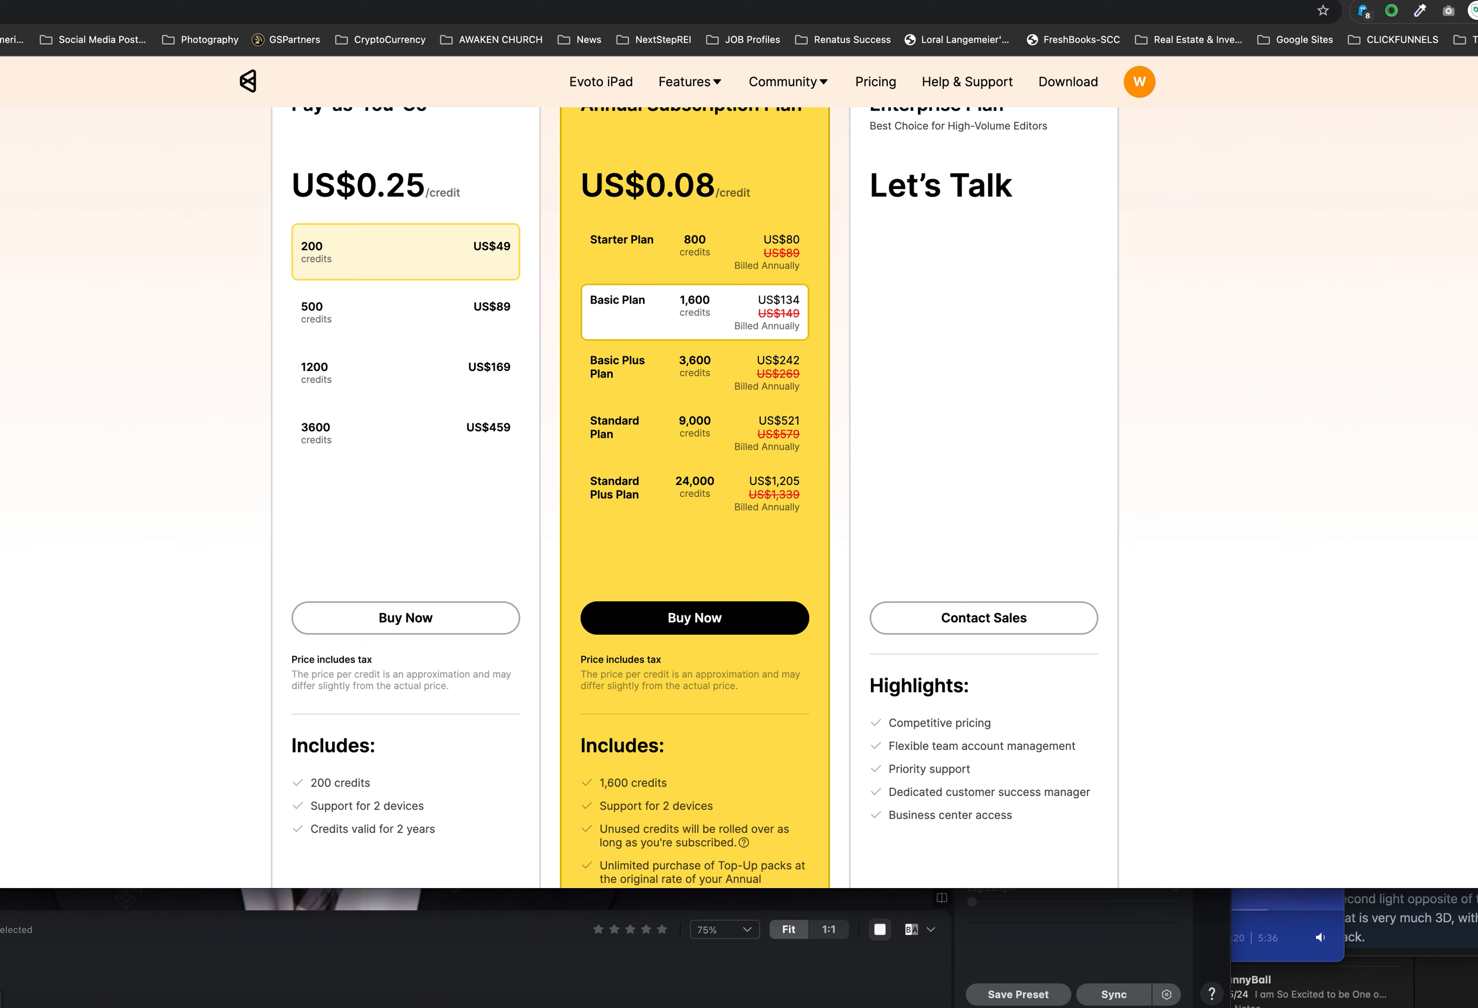
scroll(656, 653, up, 2)
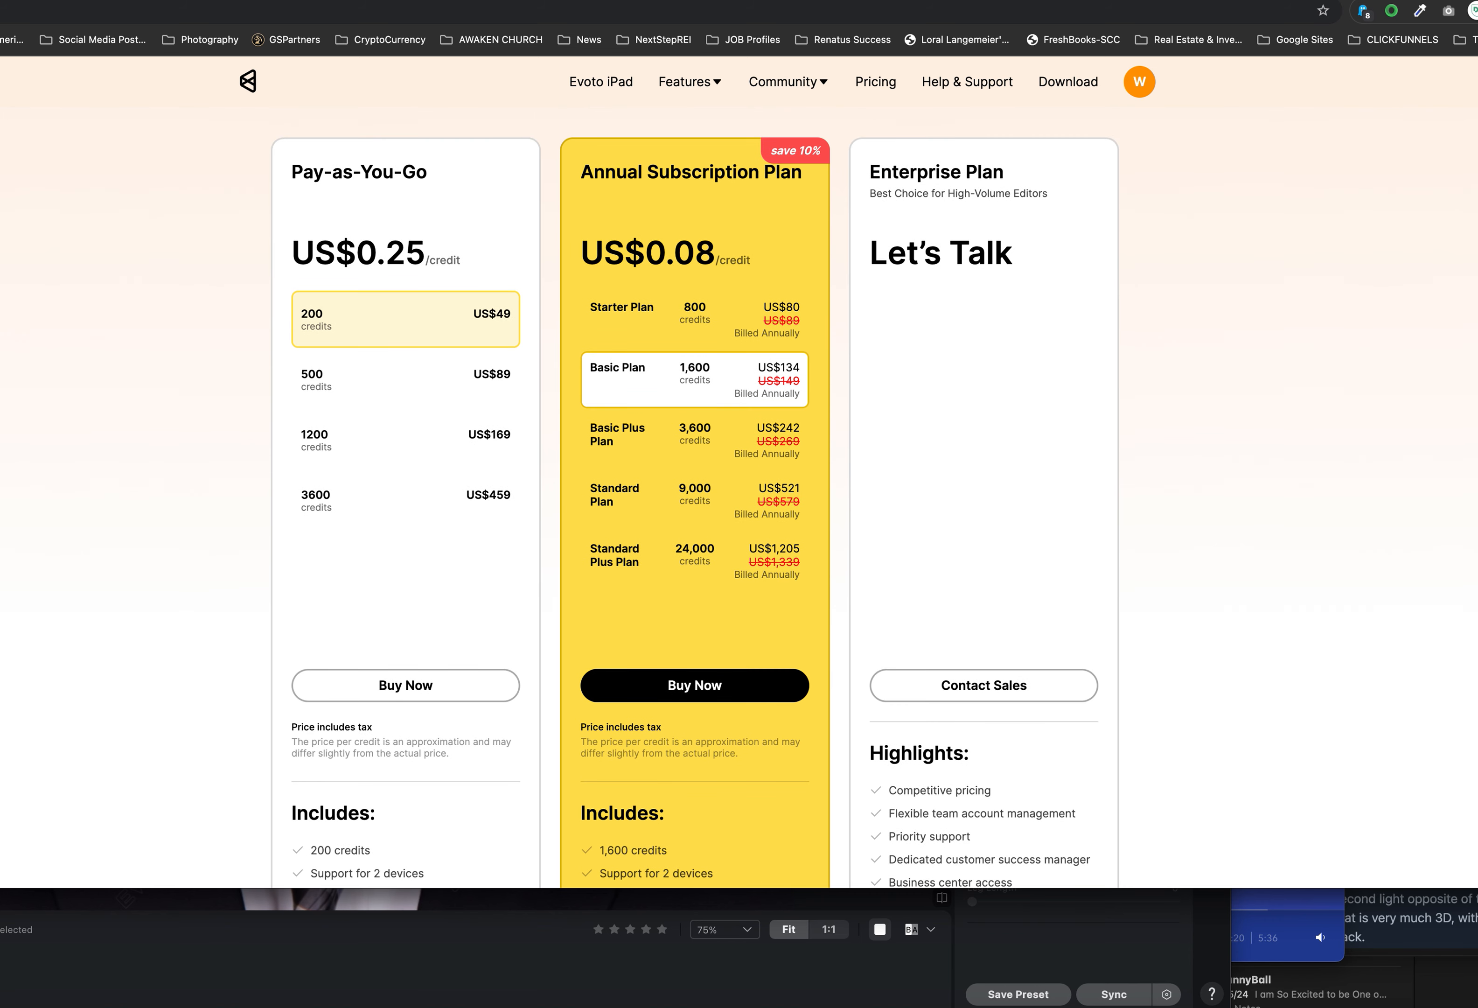
drag(0, 4, 131, 41)
click(296, 47)
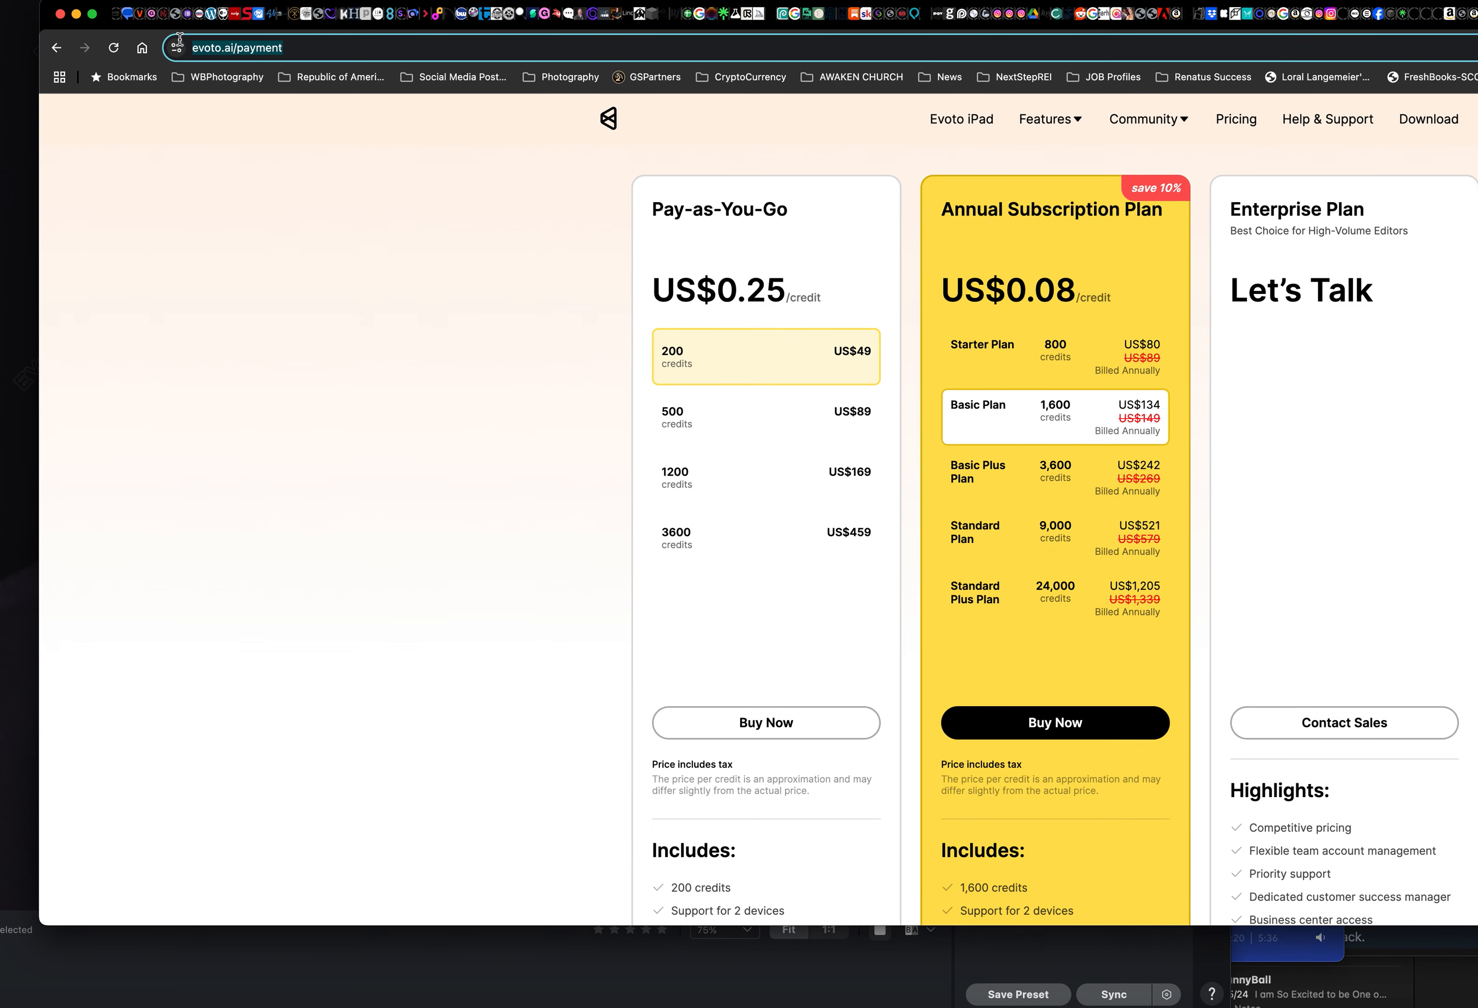
click(295, 45)
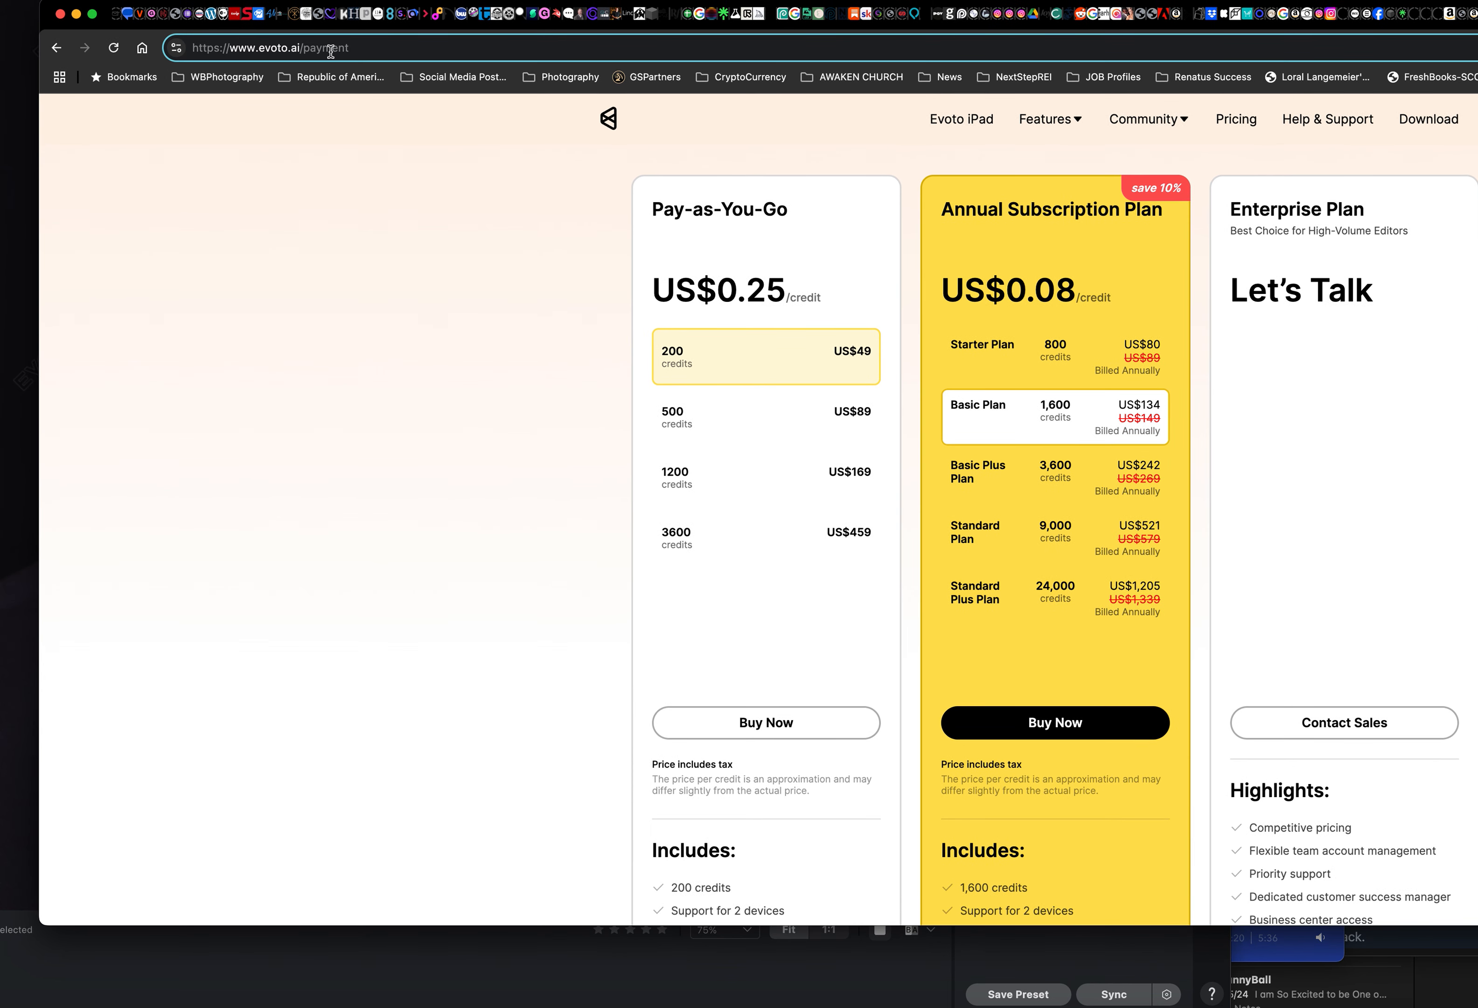
Open the Evoto website's home page and its account options, and return to the retouched headshot in the Evoto editor
click(608, 119)
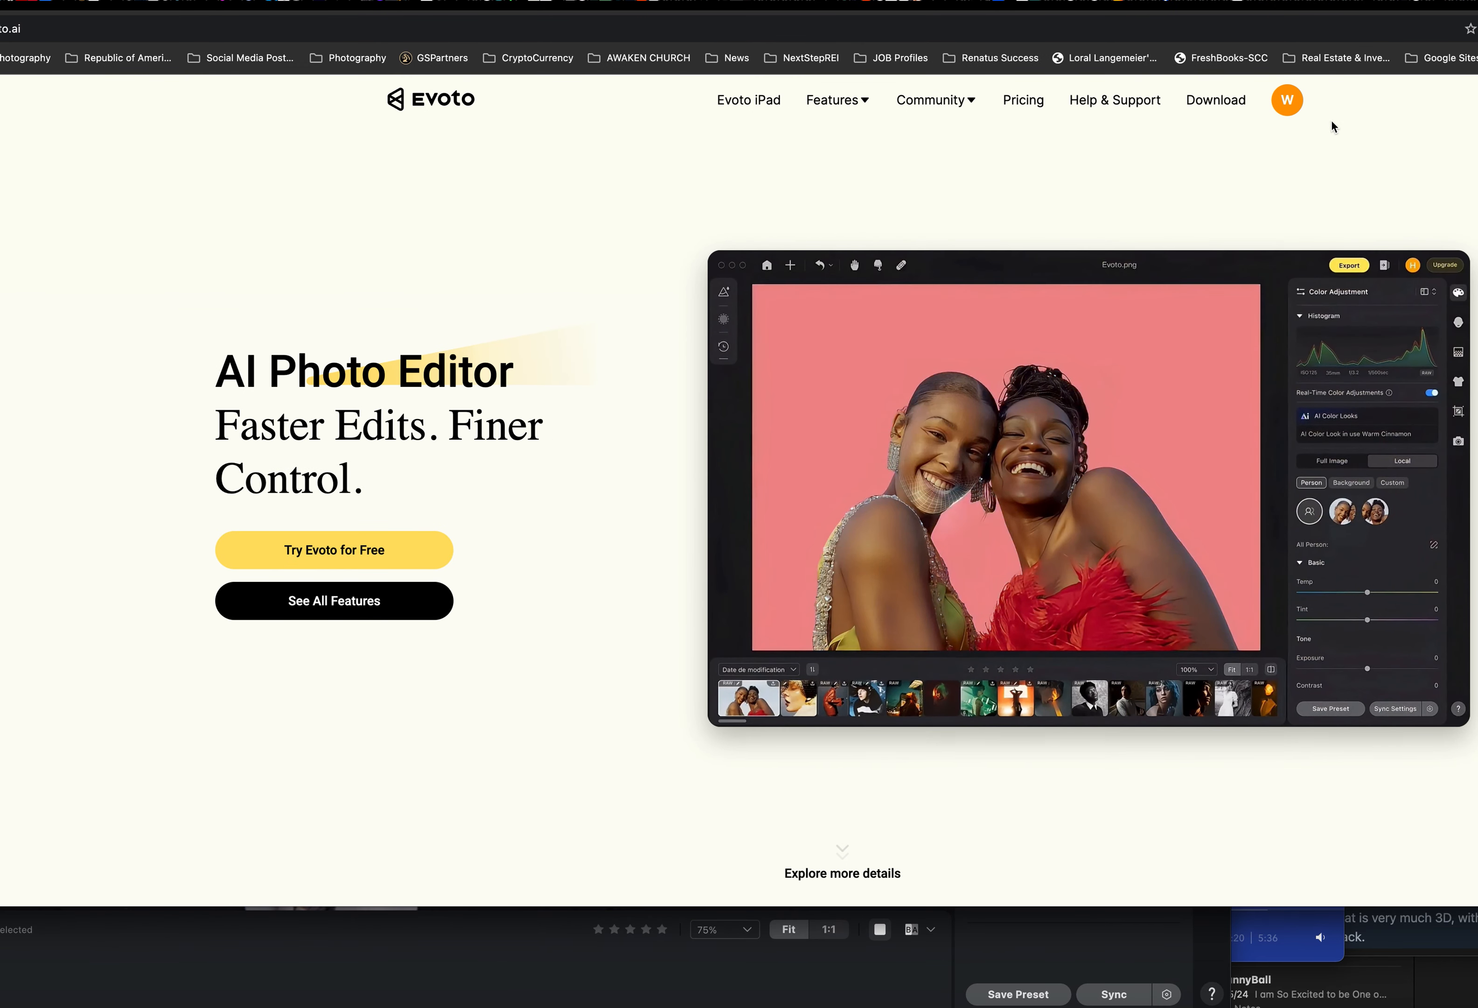
click(1287, 100)
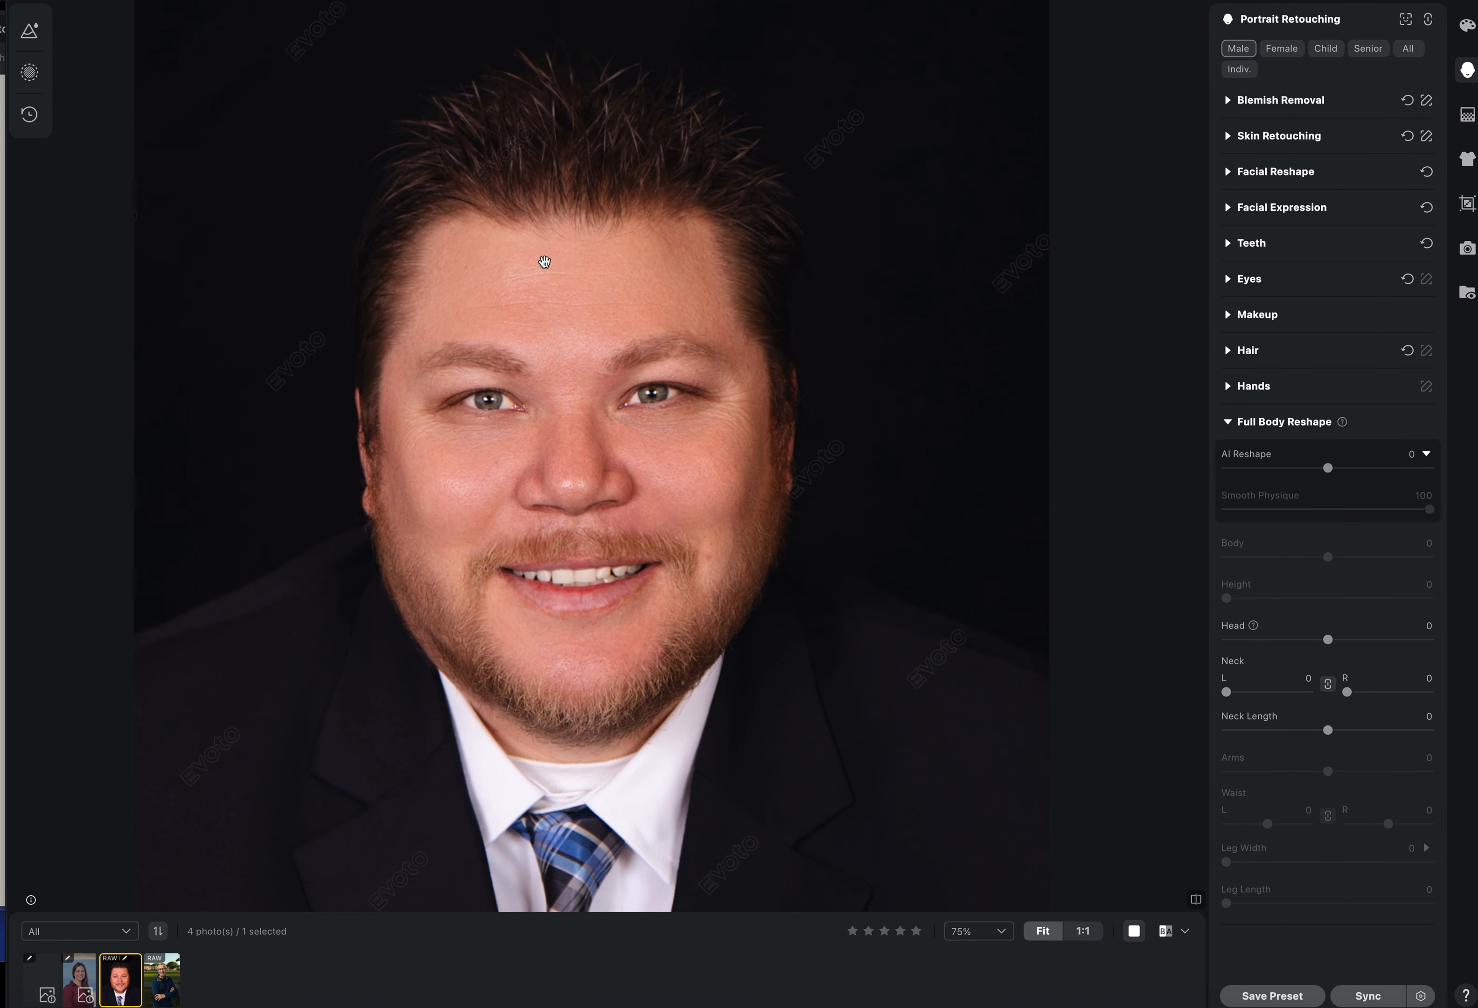
scroll(673, 365, down, 1)
scroll(673, 364, down, 5)
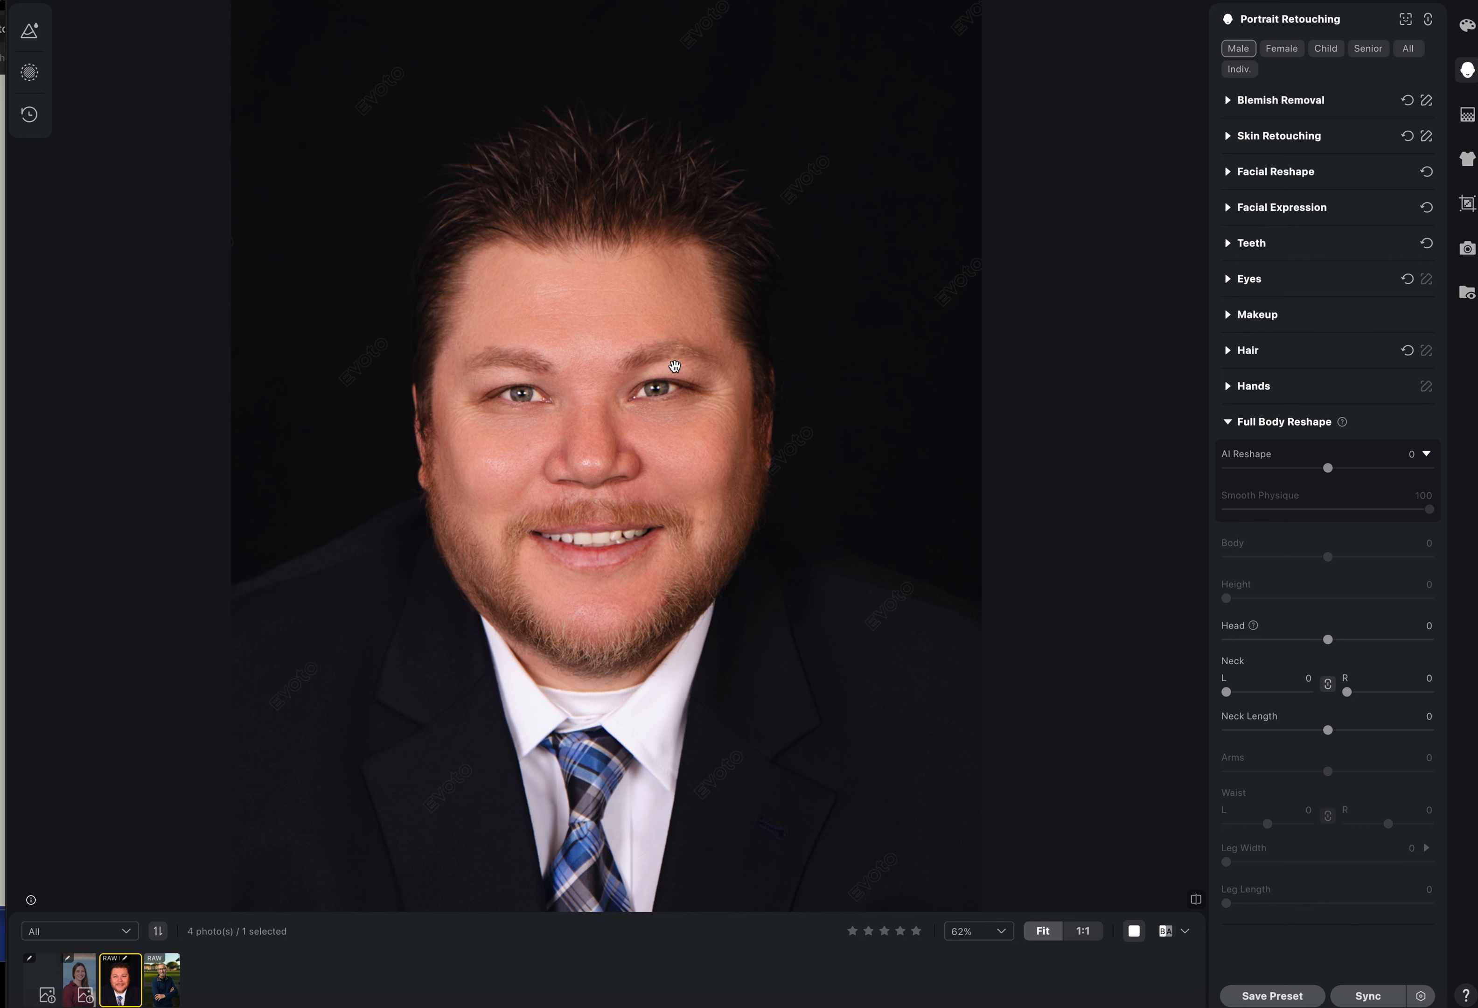